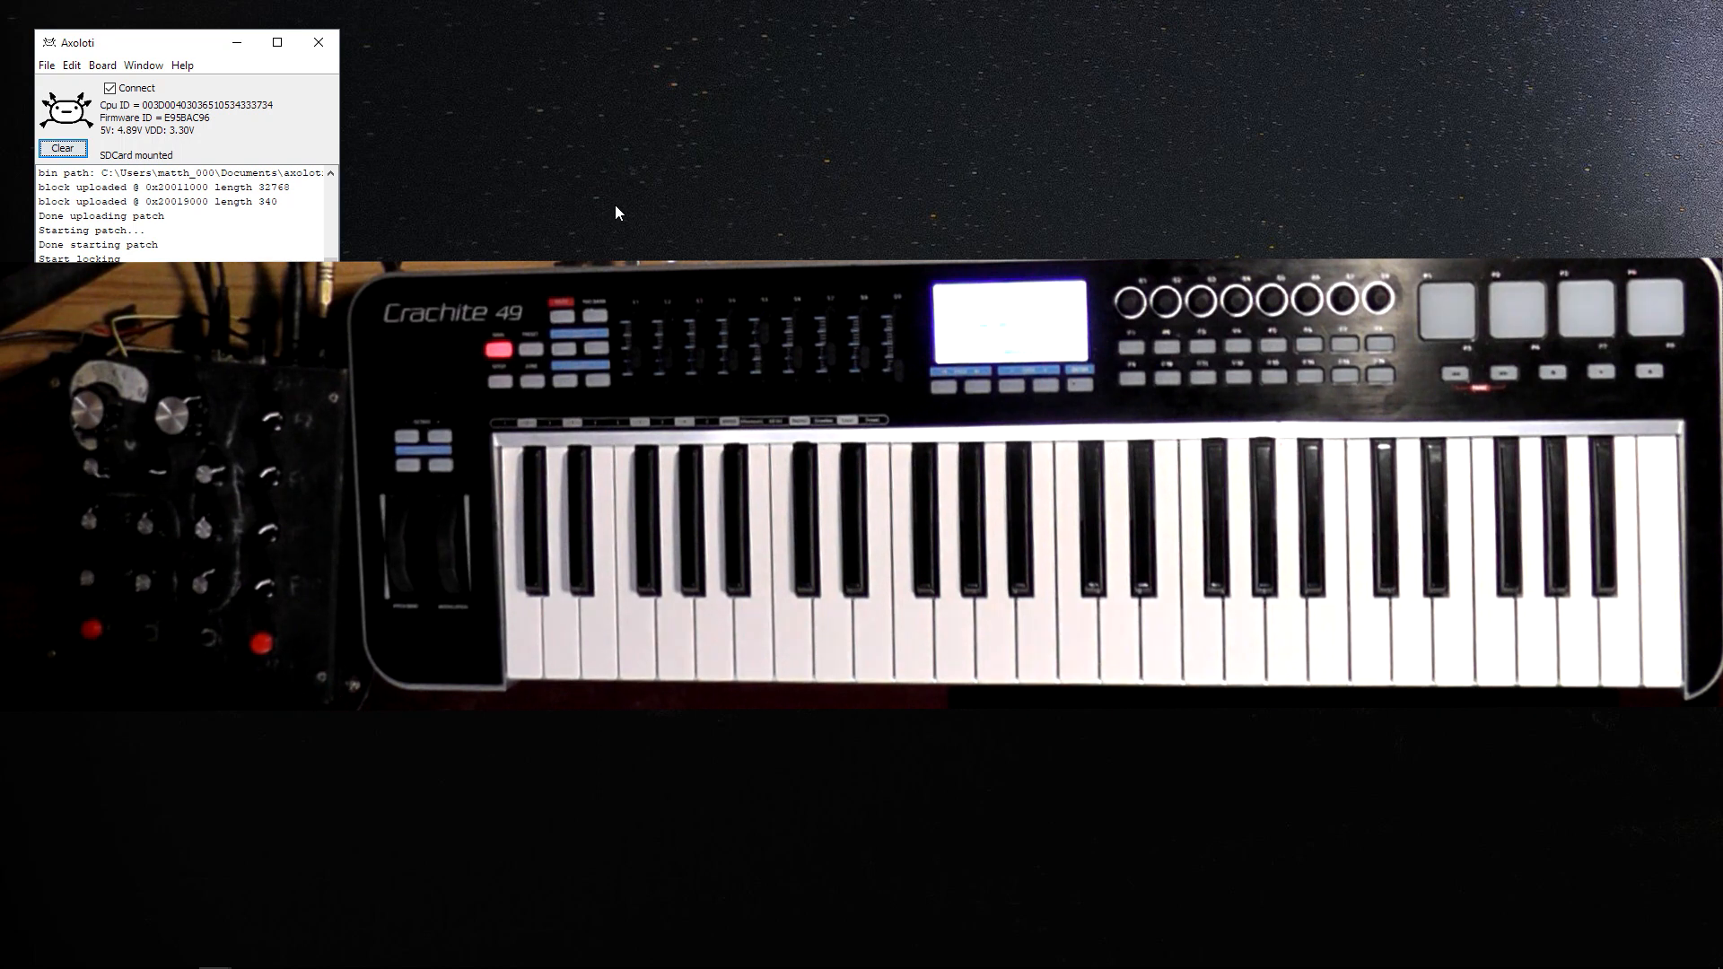
# Create a new empty patch and maximize its window.
pyautogui.click(48, 67)
pyautogui.click(85, 87)
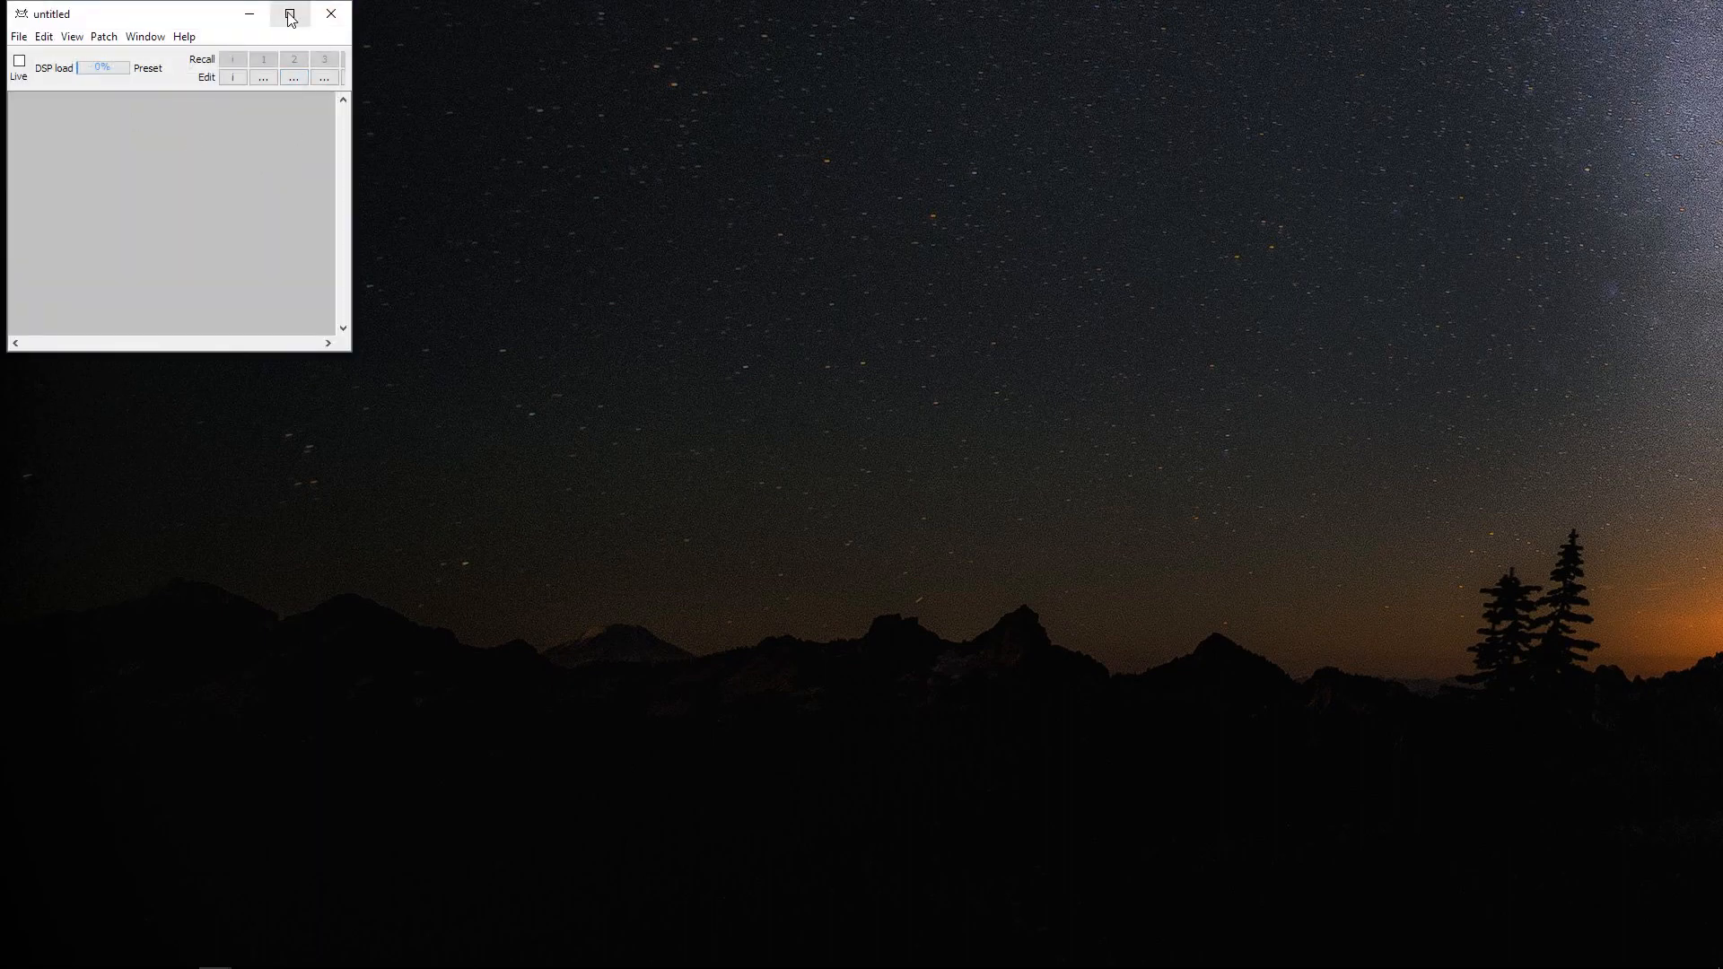
pyautogui.click(290, 15)
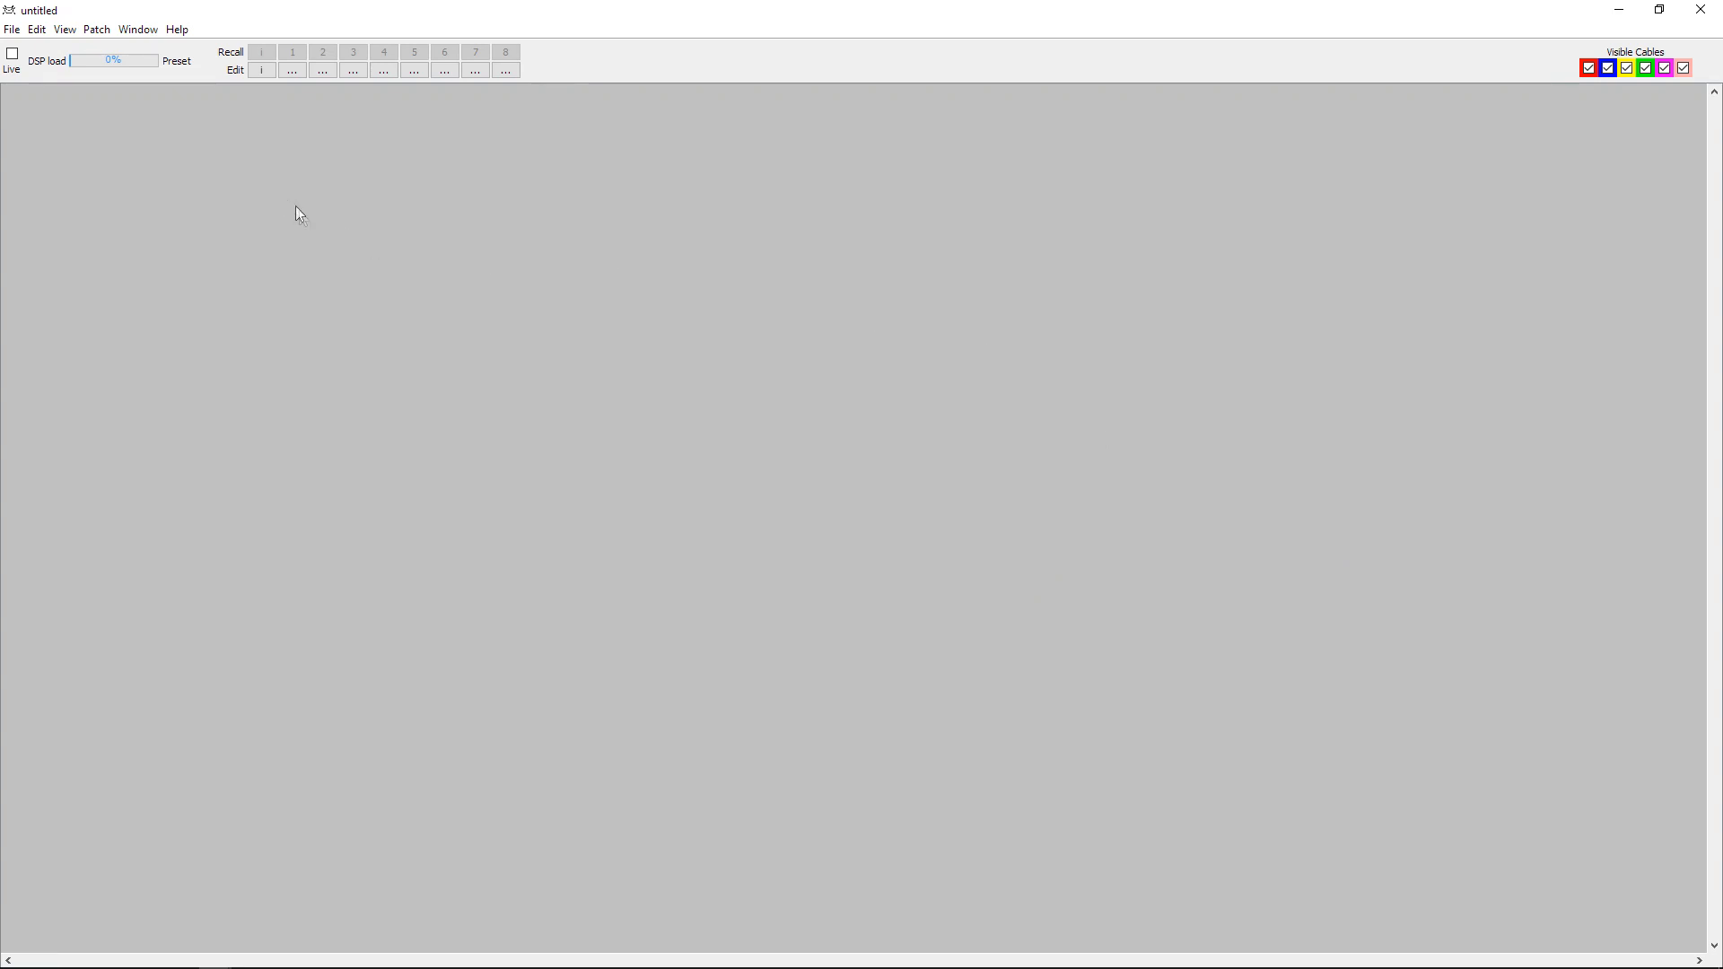
# Add an audio/in stereo object near the upper-left corner of the patch.
pyautogui.doubleClick(172, 180)
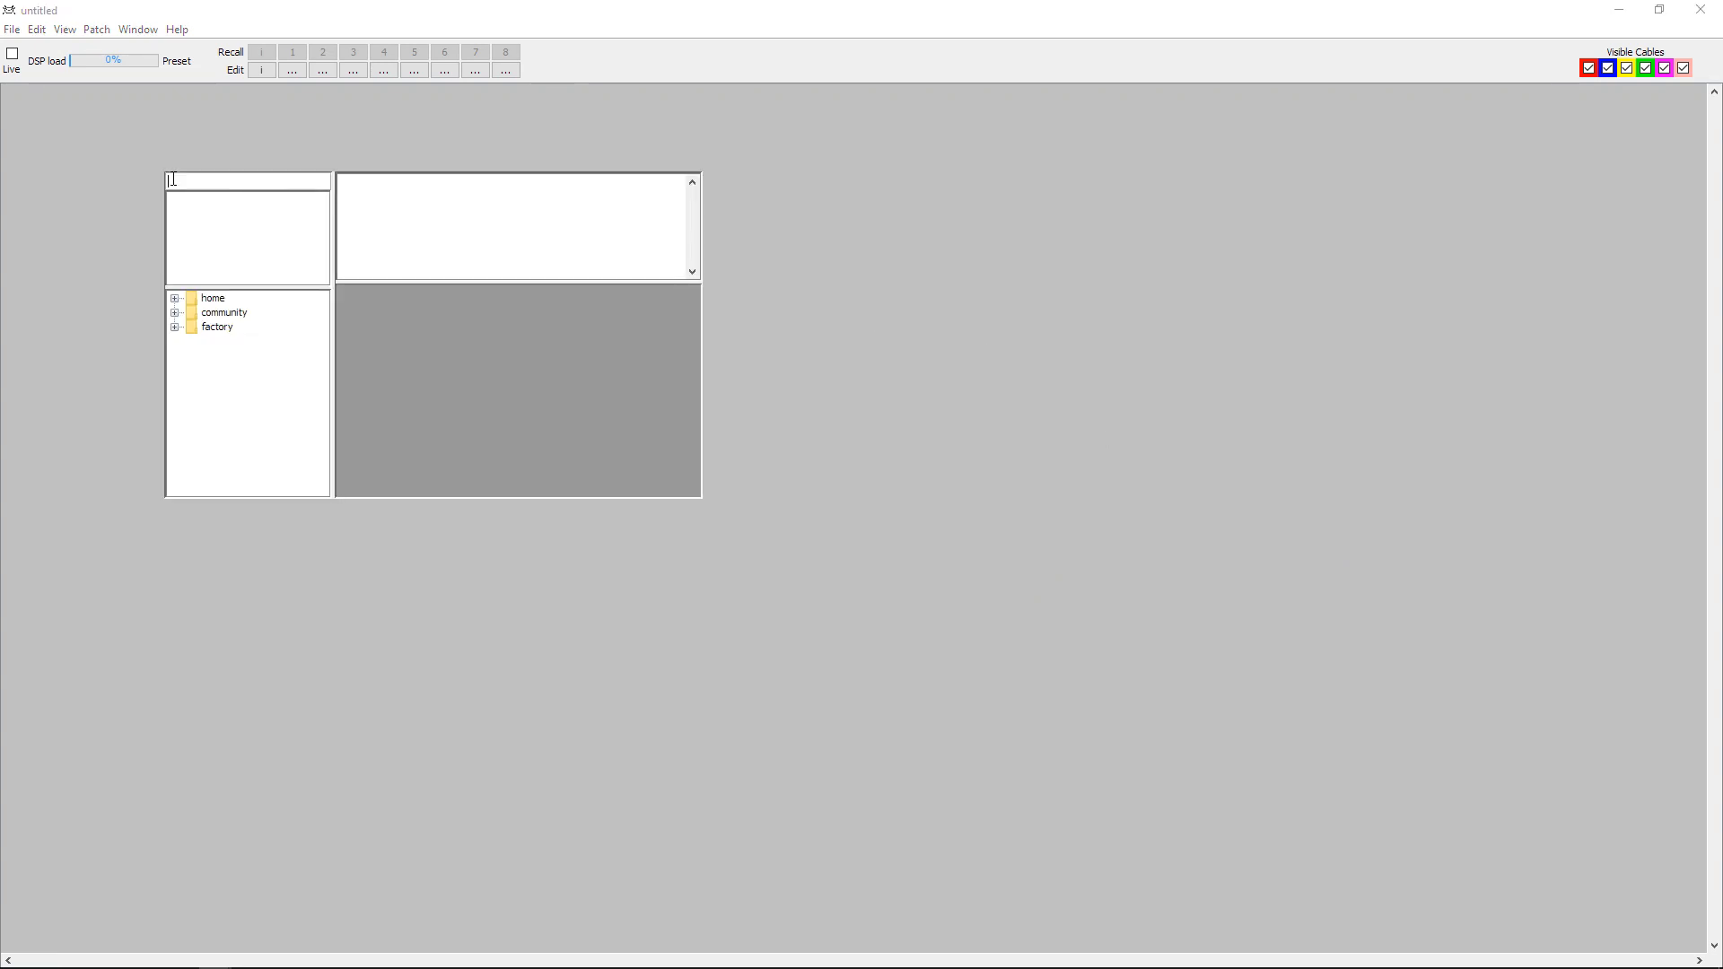
pyautogui.write('audio')
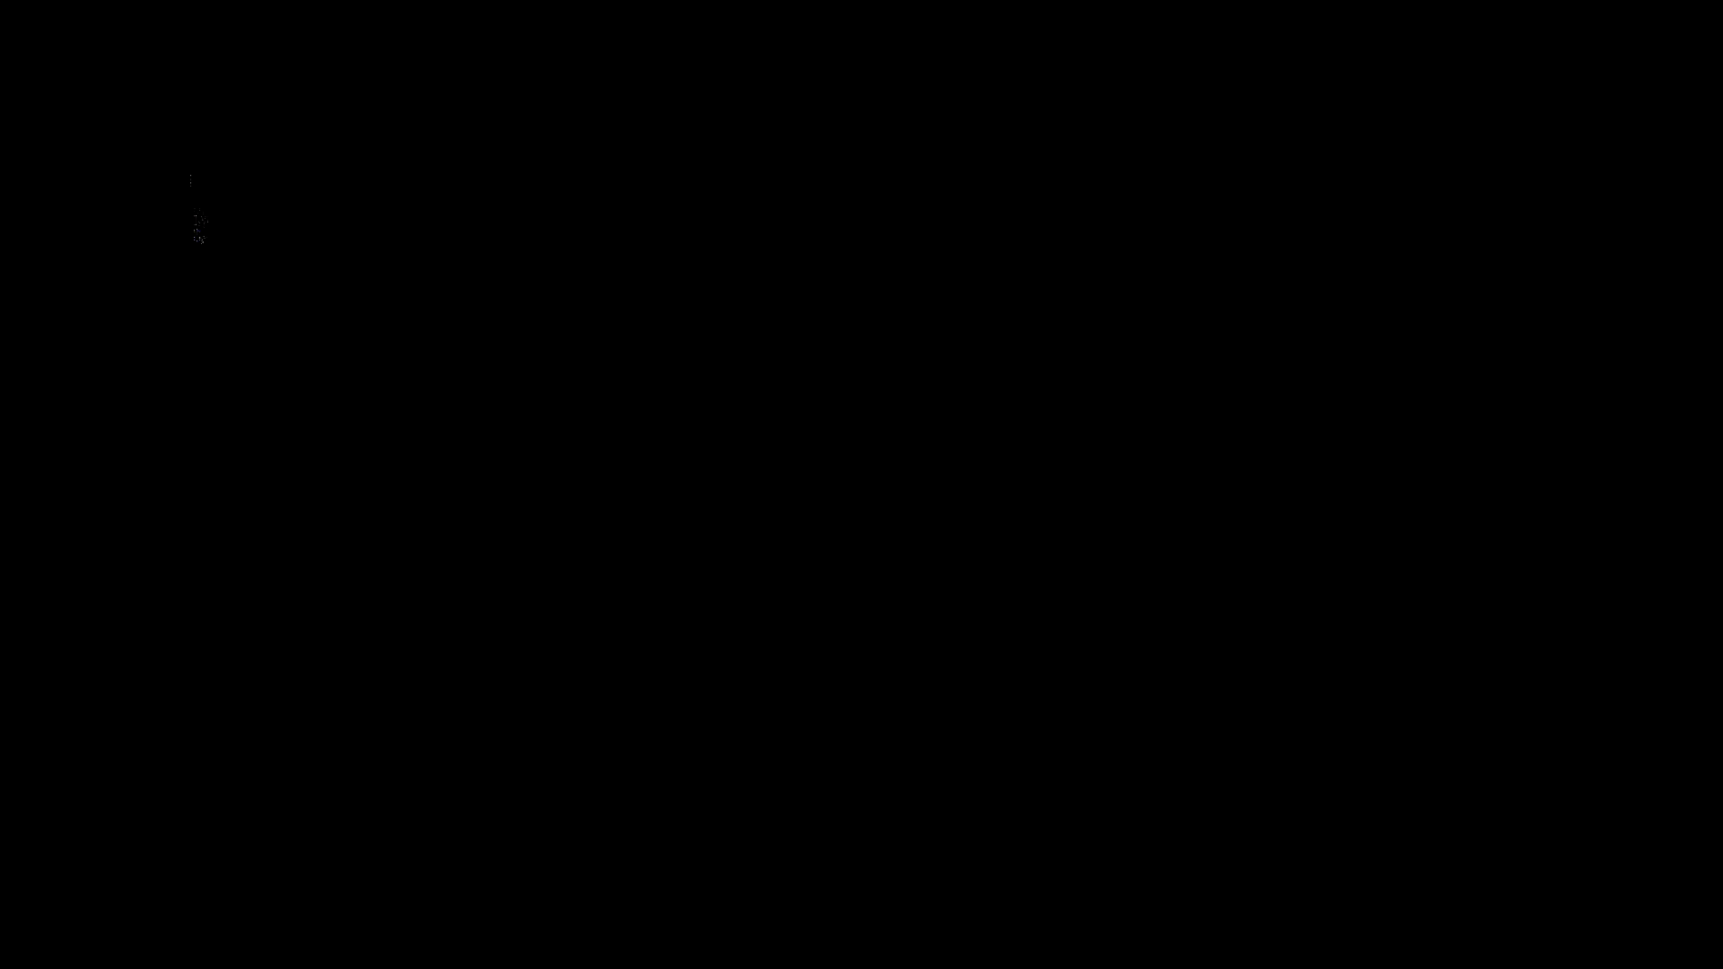
pyautogui.doubleClick(196, 228)
pyautogui.moveTo(195, 175); pyautogui.dragTo(95, 164)
# Add an audio-rate math/+ object beside the stereo input and wire the left and right outlets to in1 and in2.
pyautogui.doubleClick(233, 192)
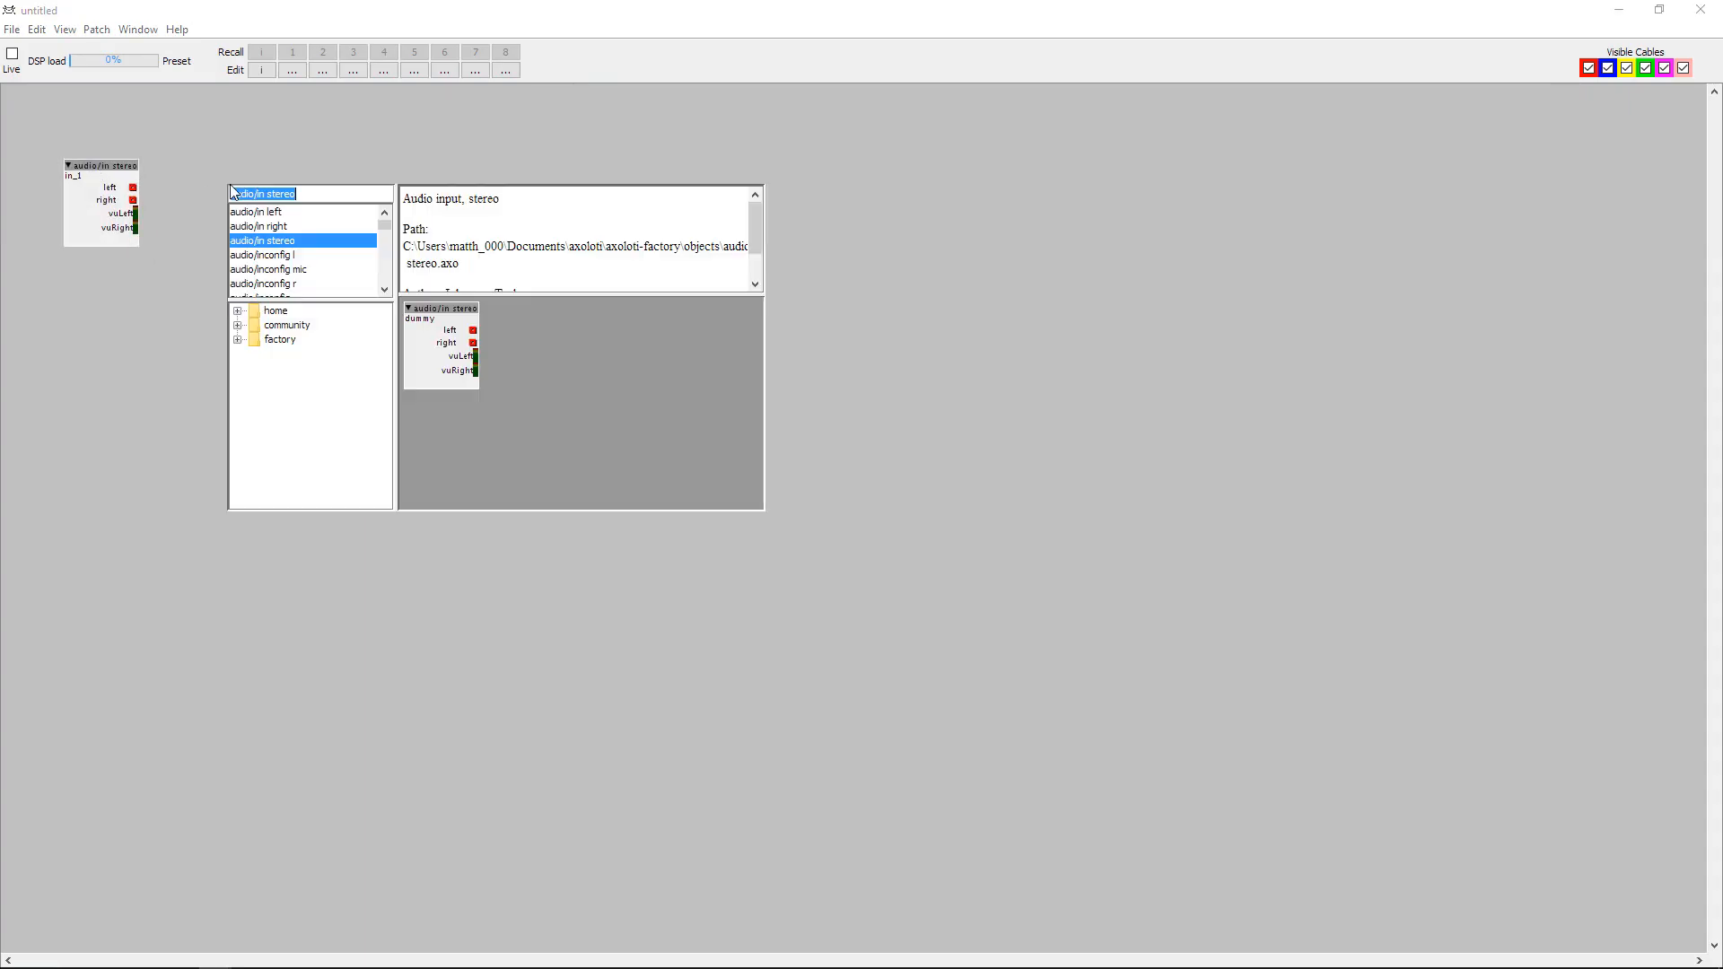
pyautogui.write('math/+')
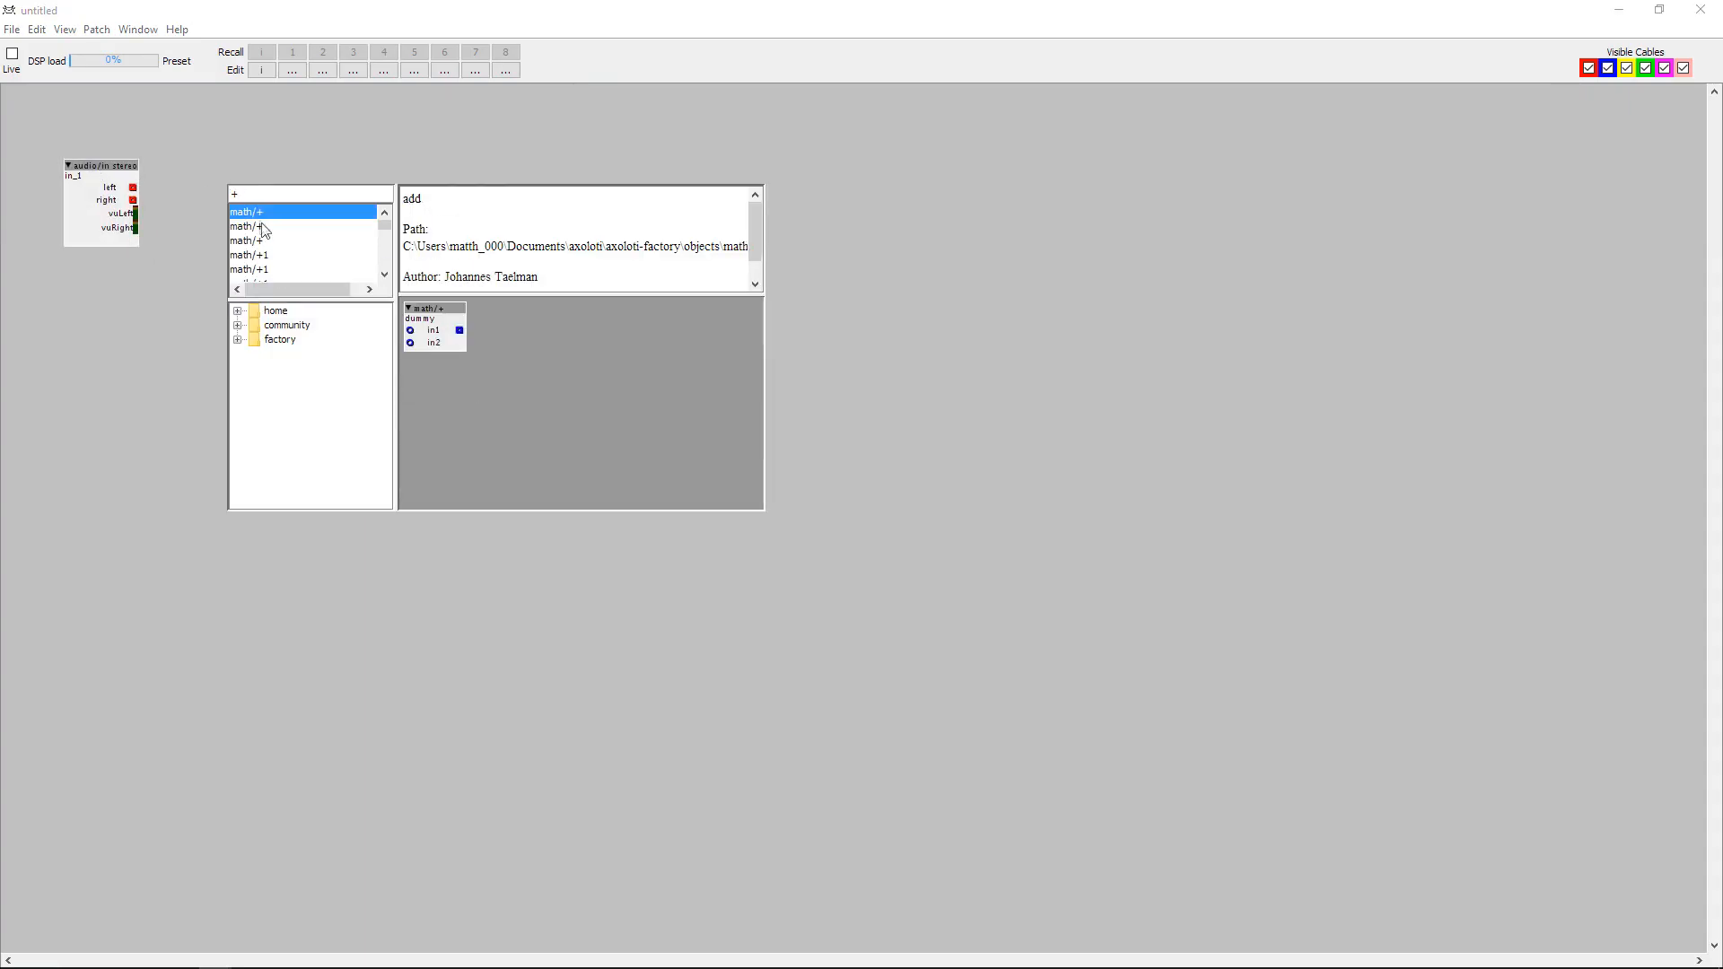
pyautogui.click(260, 227)
pyautogui.doubleClick(260, 228)
pyautogui.moveTo(250, 184); pyautogui.dragTo(171, 200)
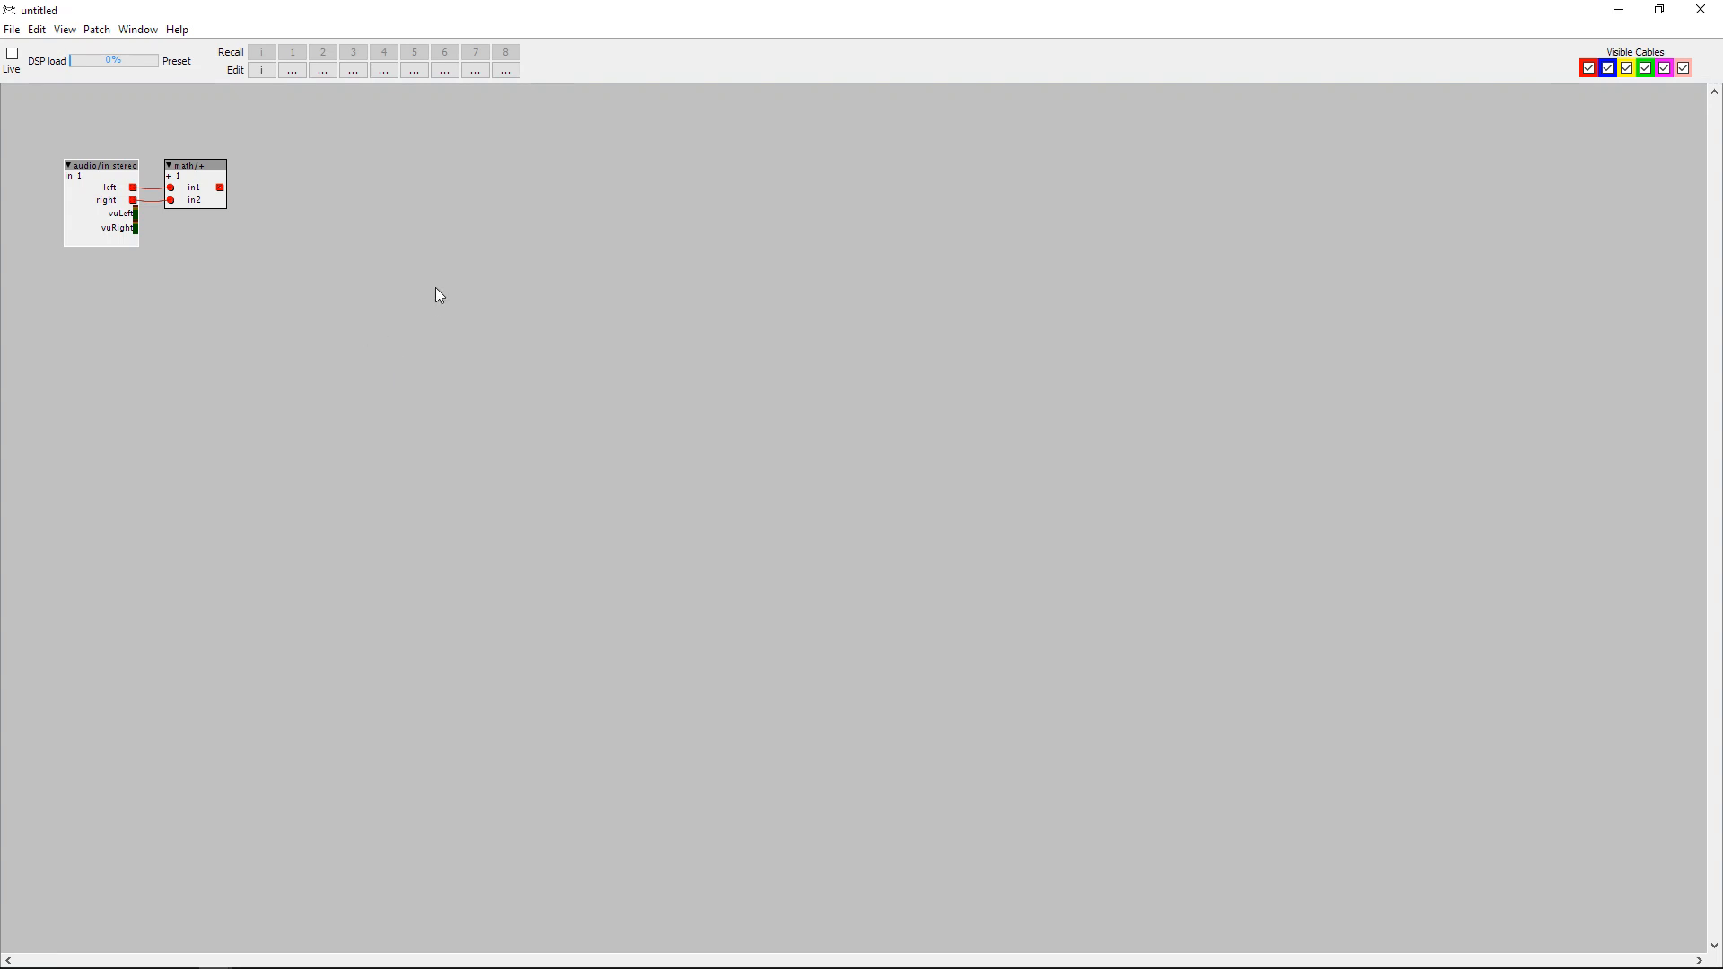
# Add an audio-rate math/gain object set to 14.50 beside math/+ and feed it from the math/+ outlet.
pyautogui.doubleClick(338, 201)
pyautogui.write('gain')
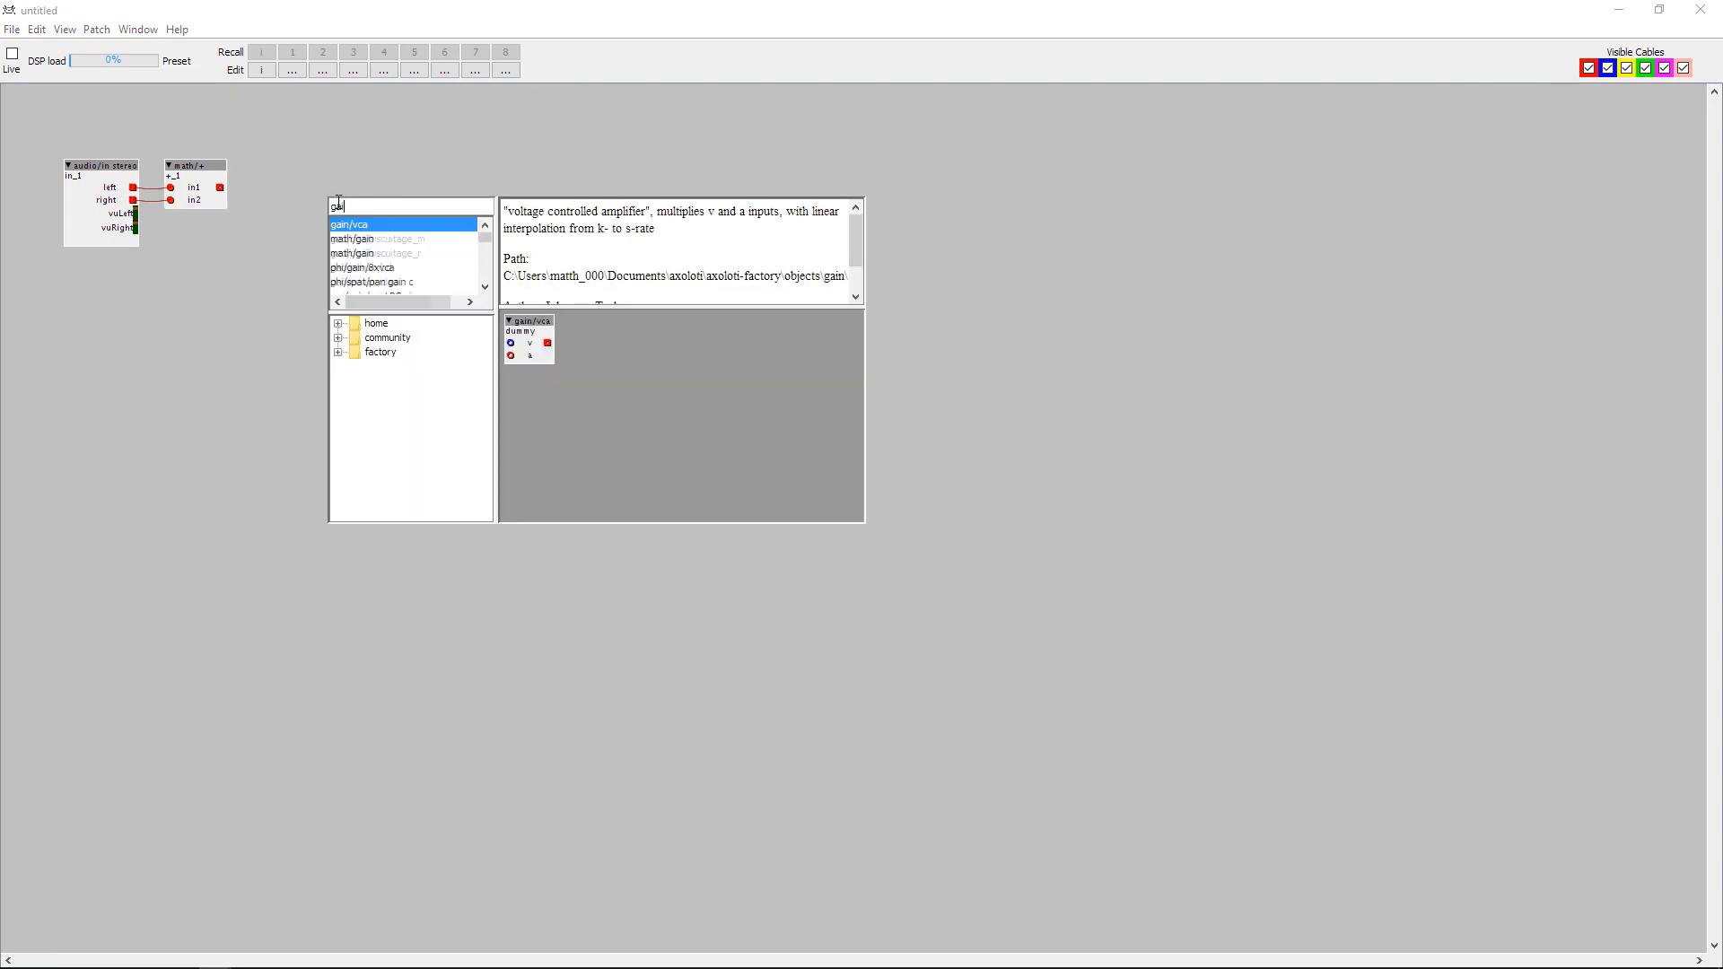
pyautogui.click(352, 240)
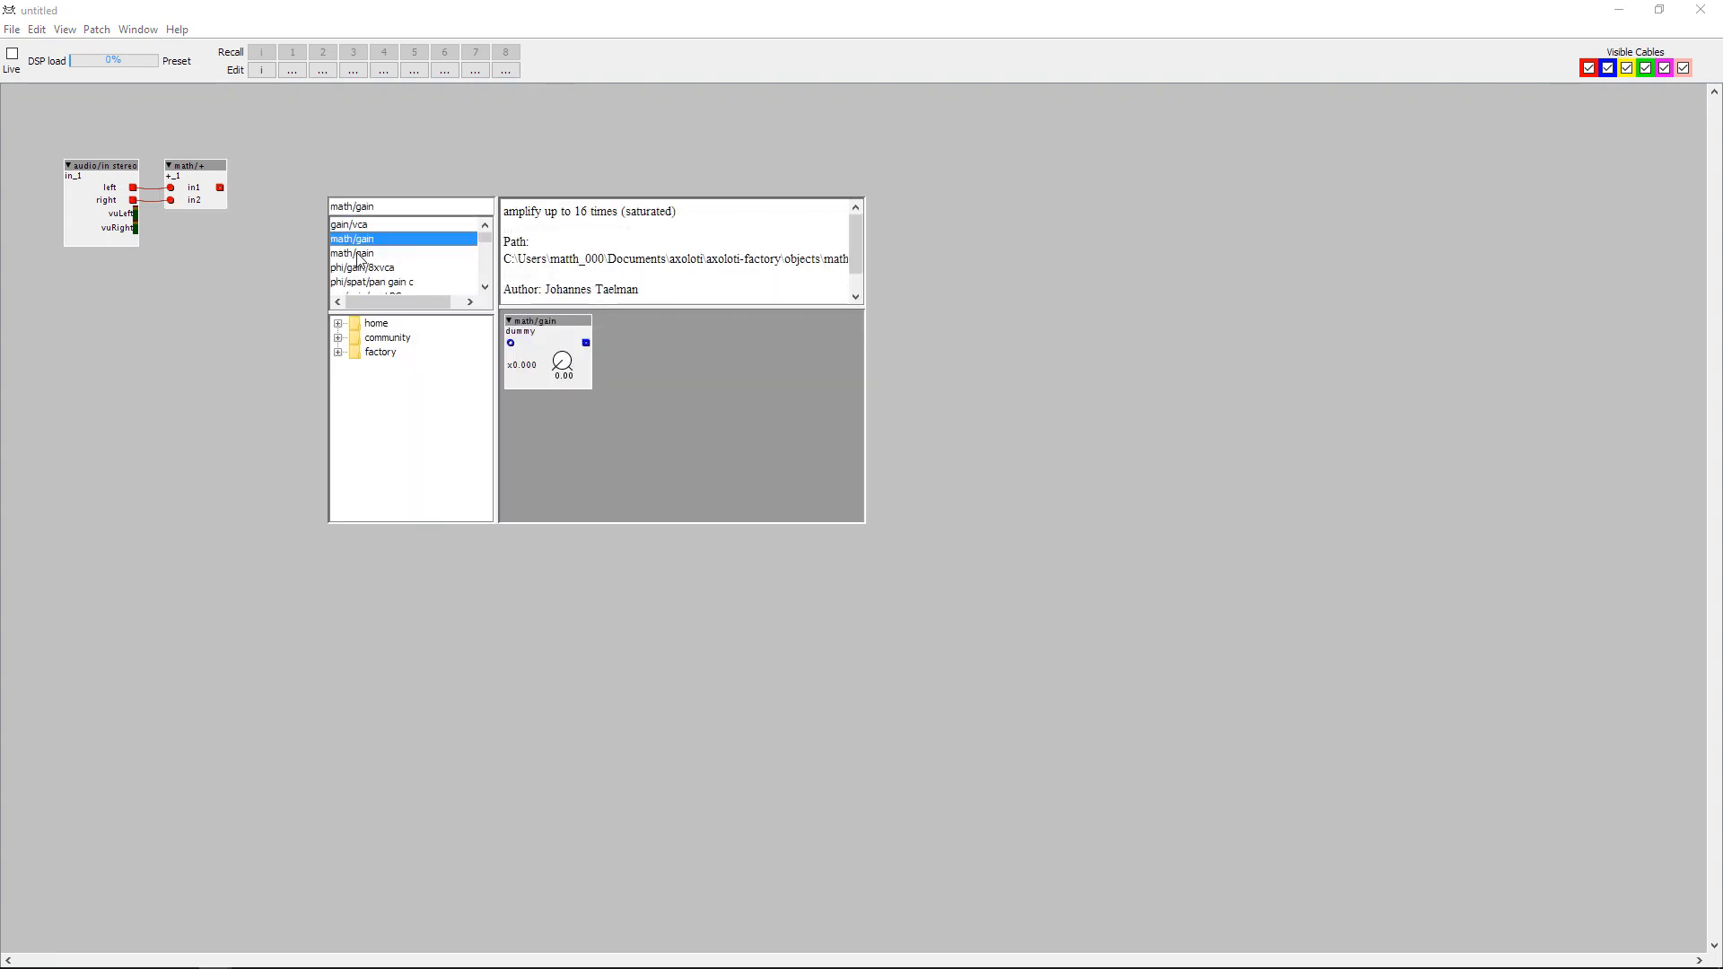
pyautogui.click(360, 254)
pyautogui.doubleClick(361, 258)
pyautogui.moveTo(365, 203)
pyautogui.mouseDown()
pyautogui.moveTo(340, 129)
pyautogui.moveTo(315, 154)
pyautogui.moveTo(332, 196)
pyautogui.mouseUp()
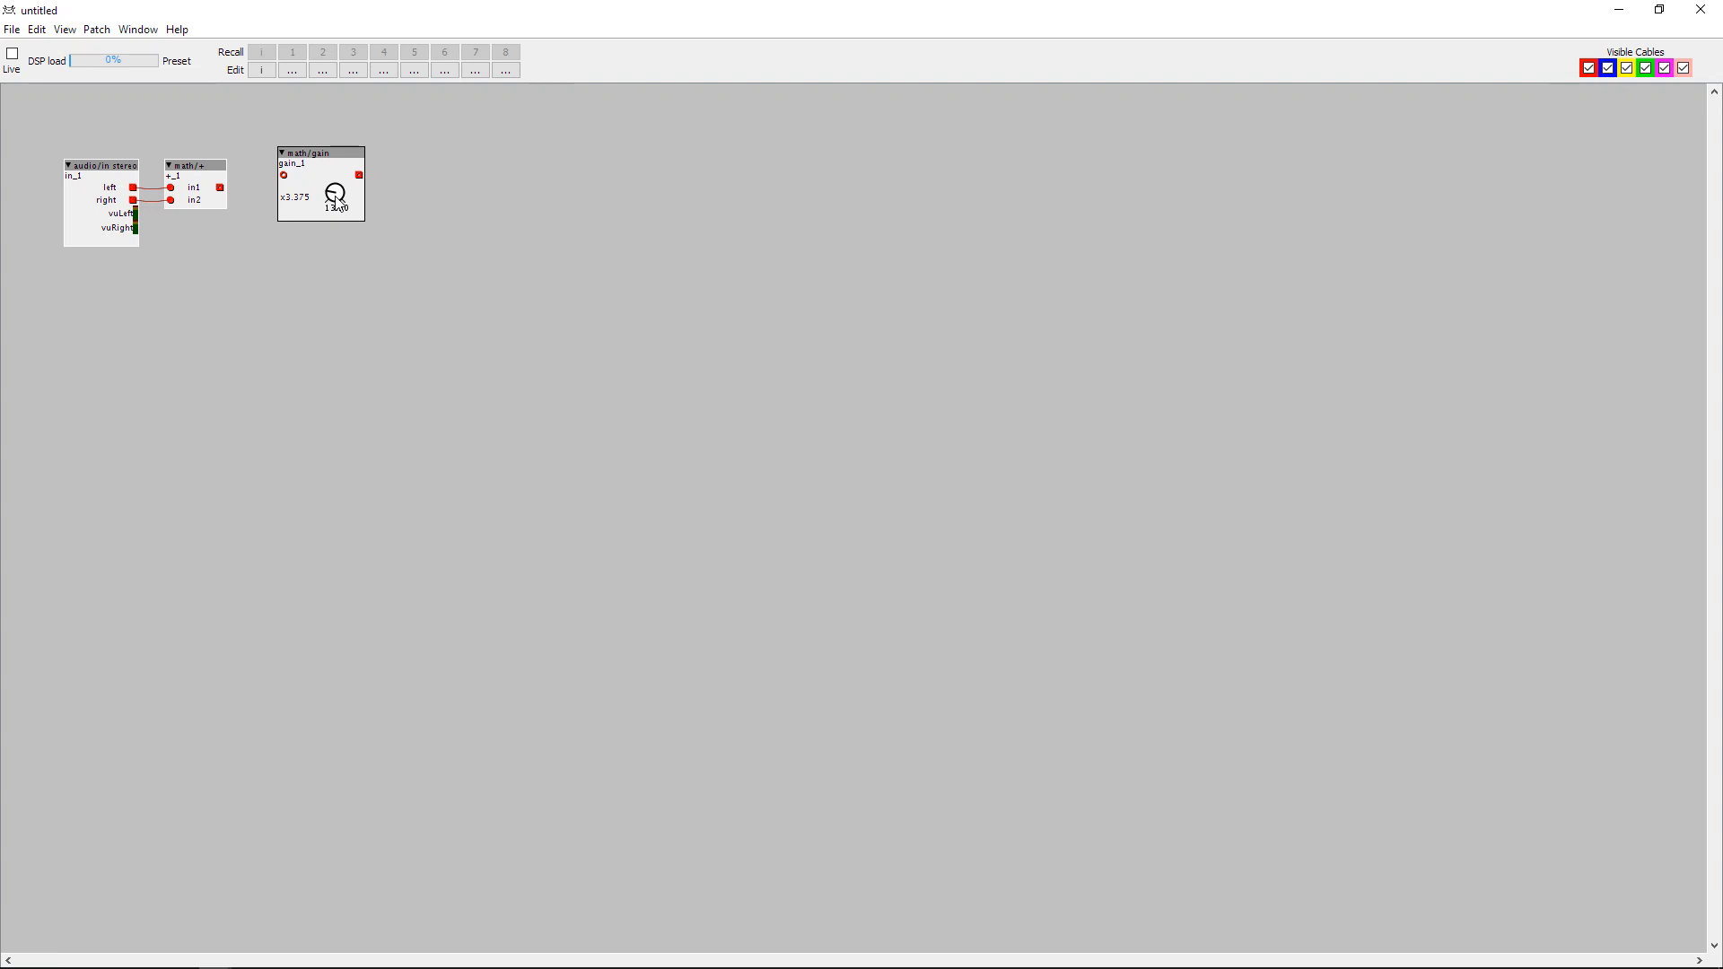
pyautogui.moveTo(220, 188); pyautogui.dragTo(271, 177)
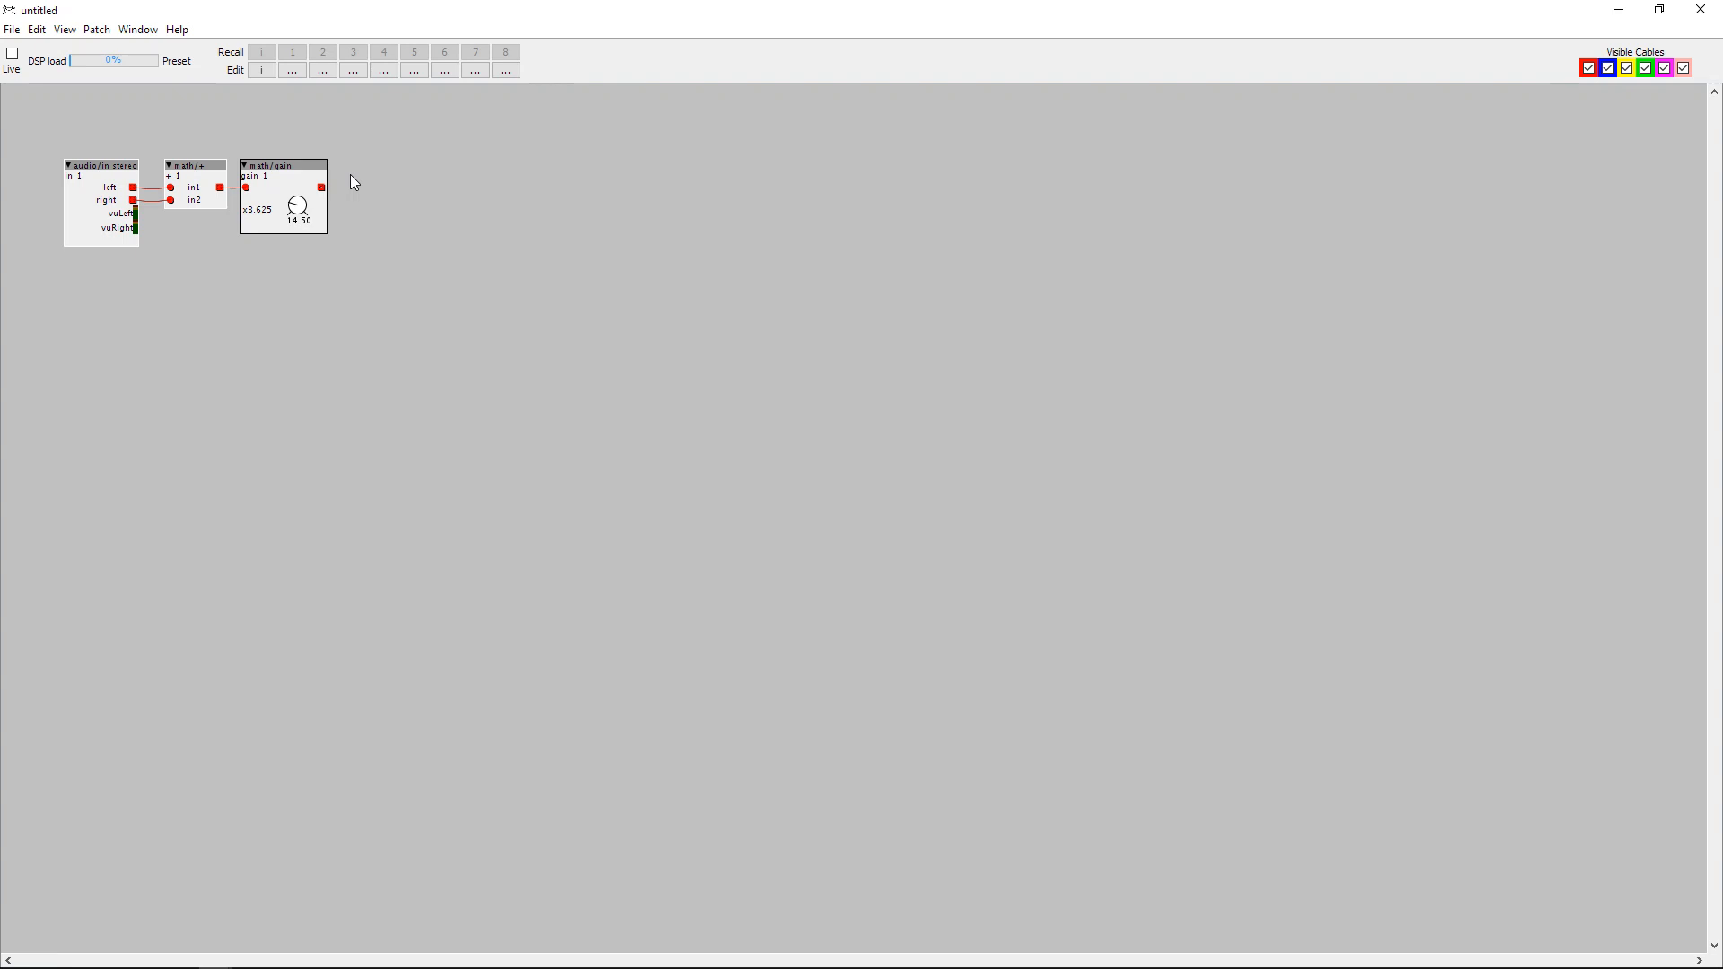
# Add a table/record object and place it beside the gain object.
pyautogui.doubleClick(418, 212)
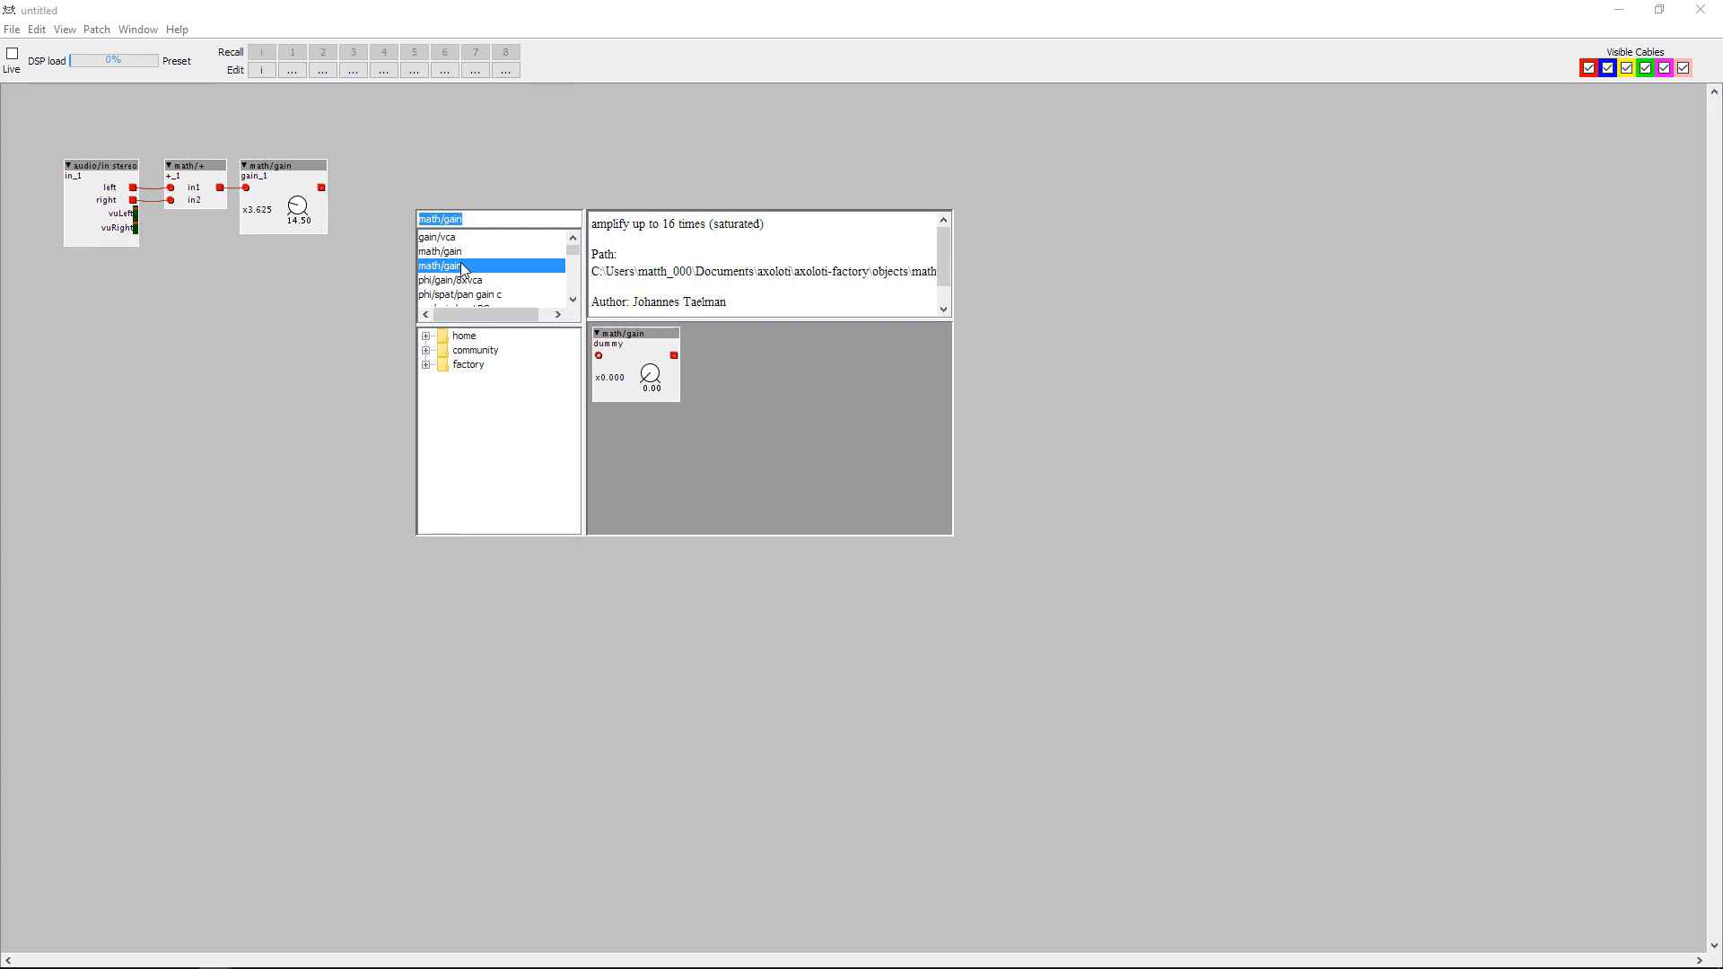
pyautogui.write('table')
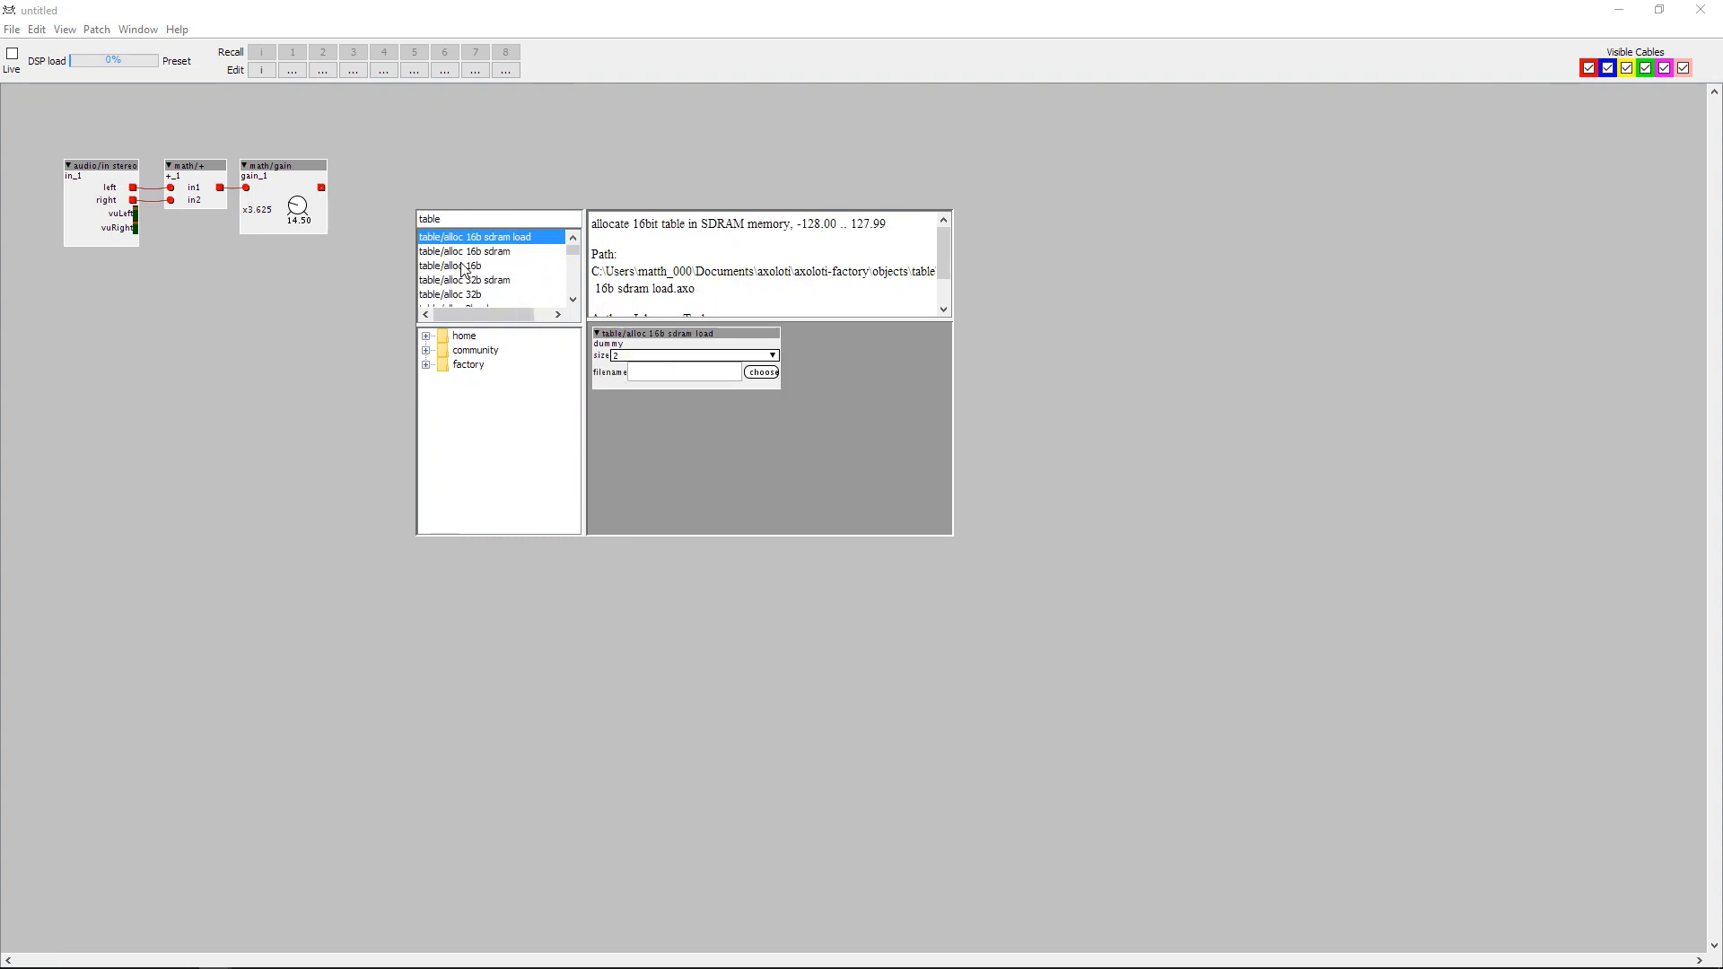
pyautogui.scroll(-5, 462, 269)
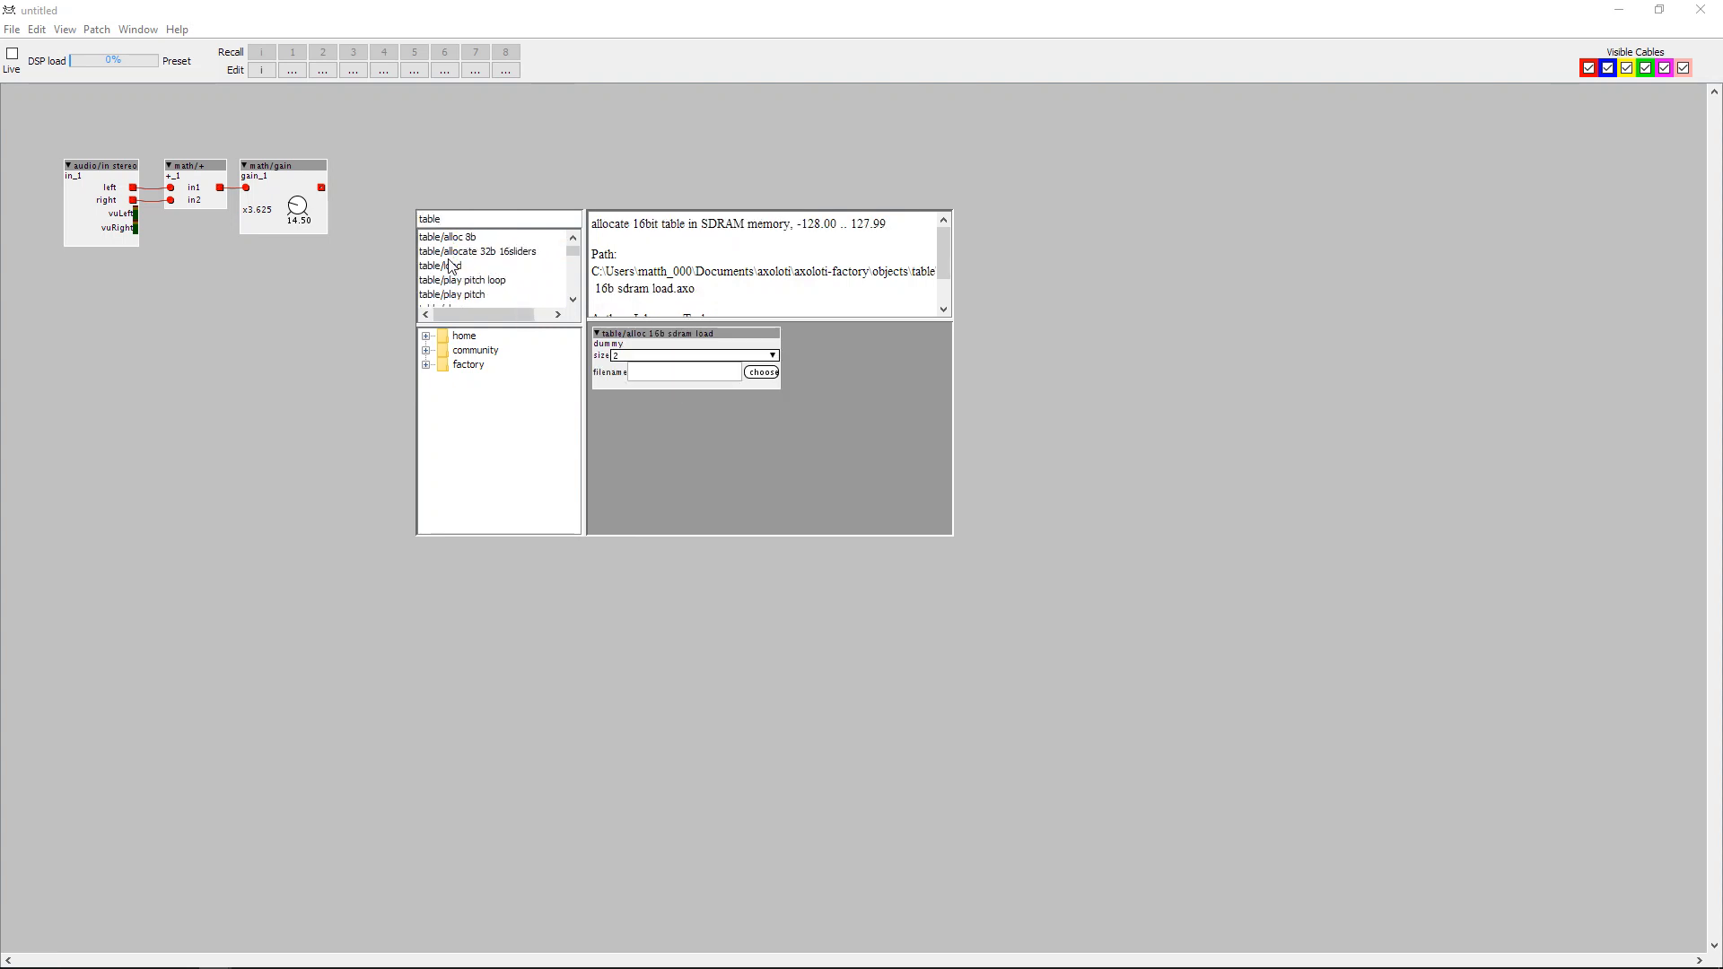
pyautogui.scroll(-2, 485, 283)
pyautogui.doubleClick(461, 267)
pyautogui.moveTo(463, 227); pyautogui.dragTo(388, 171)
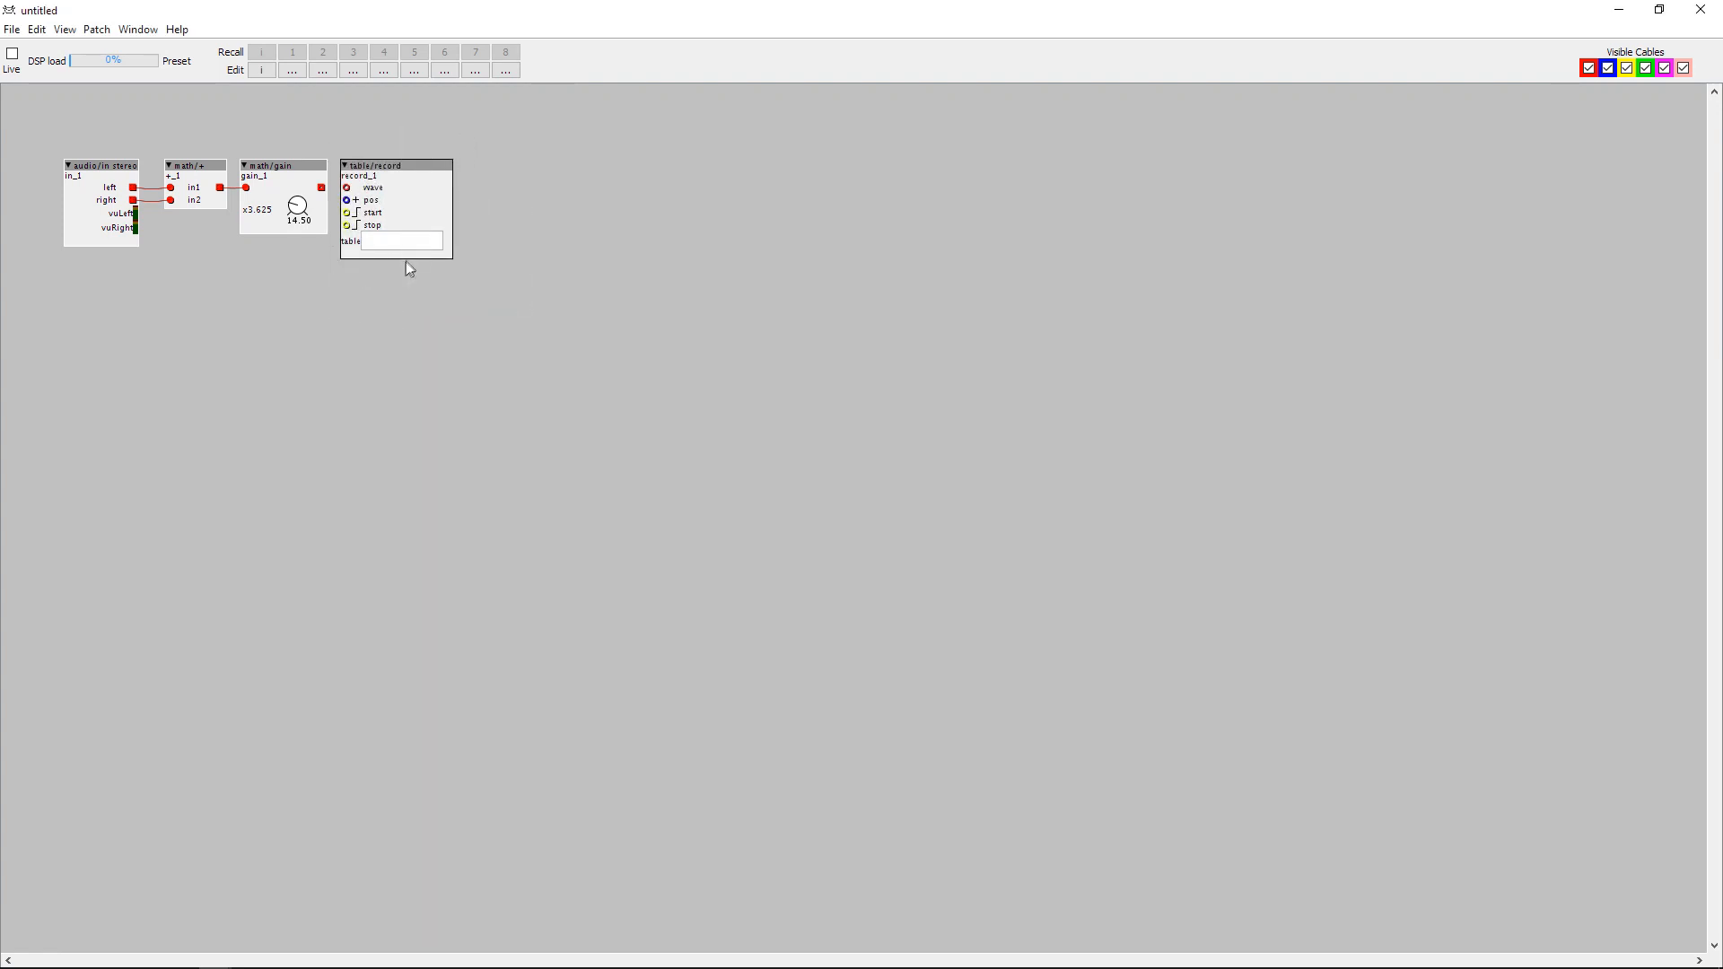
# Duplicate the table/record object into a row of four and set their table fields to drum1, drum2, drum3 and drum4.
pyautogui.hotkey('ctrl', 'd')
pyautogui.moveTo(432, 264); pyautogui.dragTo(730, 166)
pyautogui.hotkey('ctrl', 'd')
pyautogui.hotkey('ctrl', 'd')
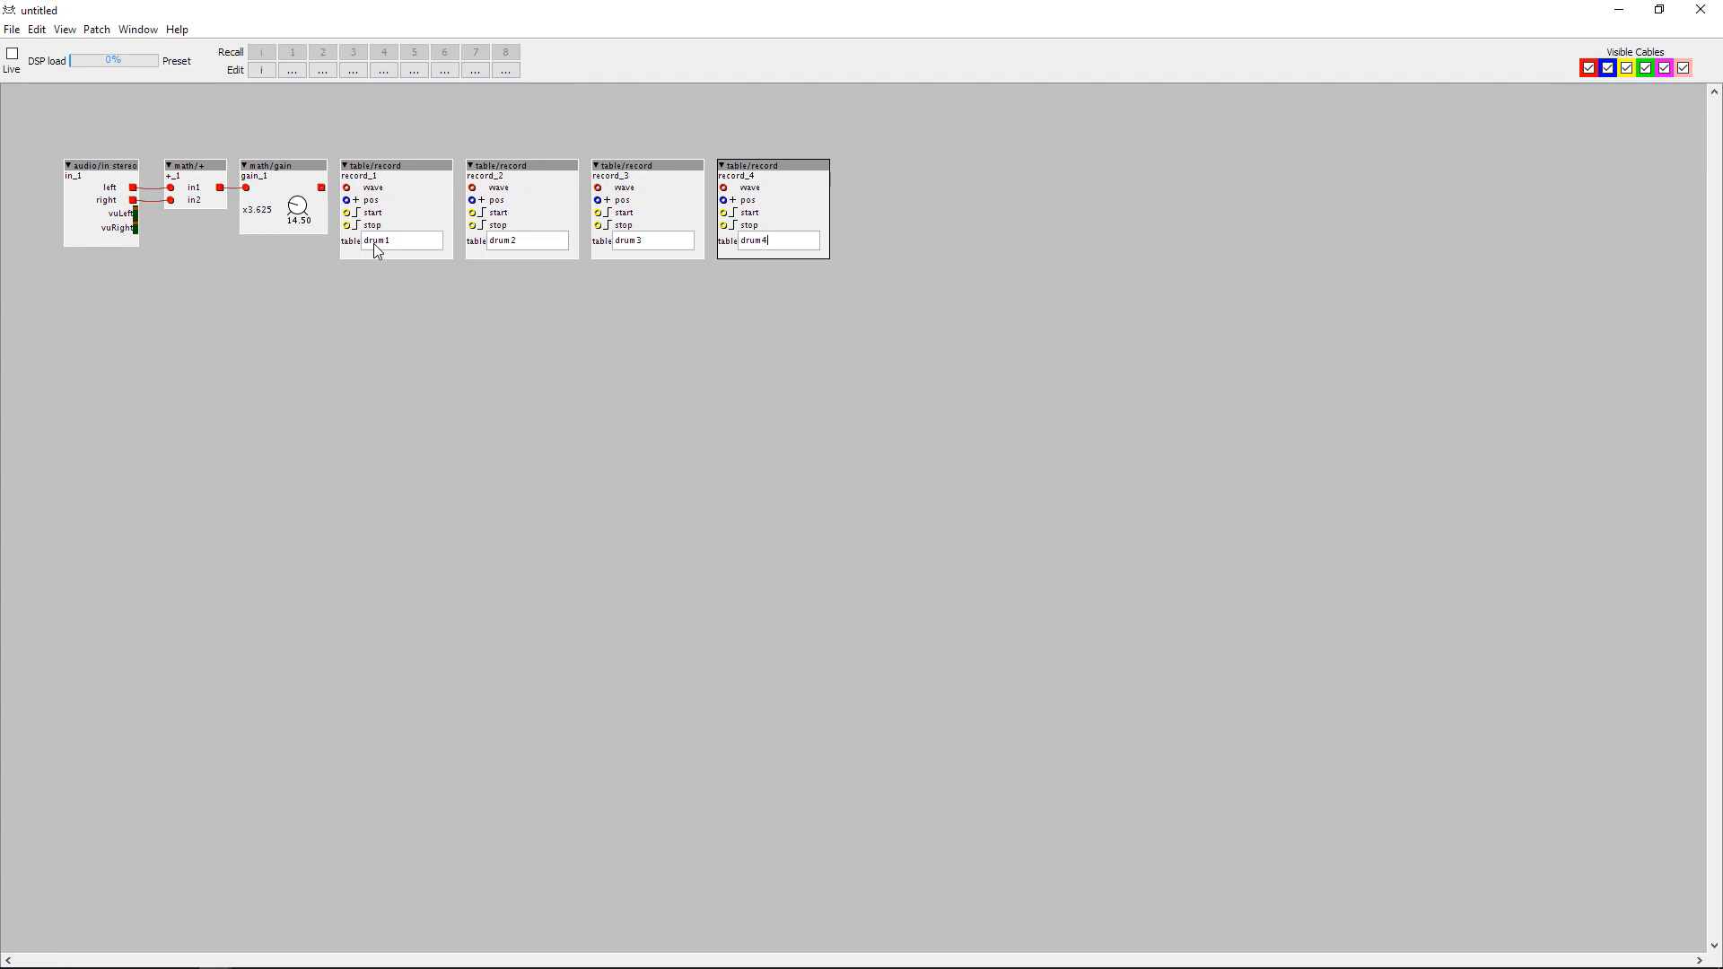
# Add a table/alloc 16b sdram object and place it directly above the first record object.
pyautogui.click(300, 105)
pyautogui.doubleClick(318, 97)
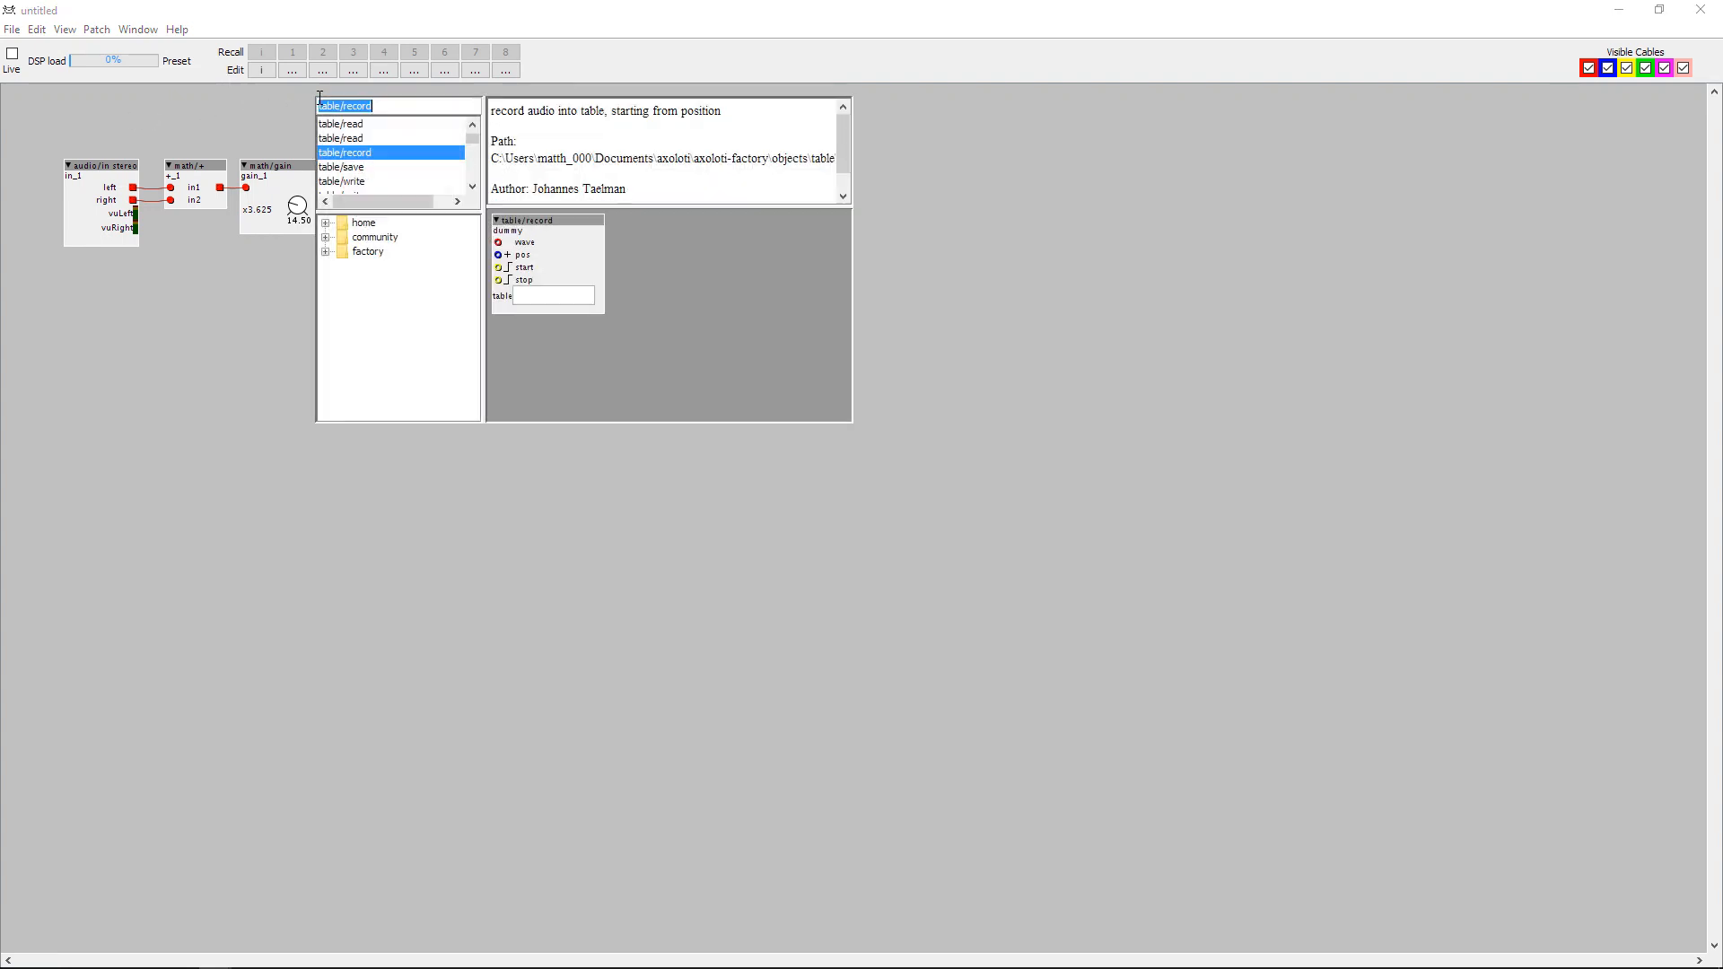
pyautogui.write('tabl')
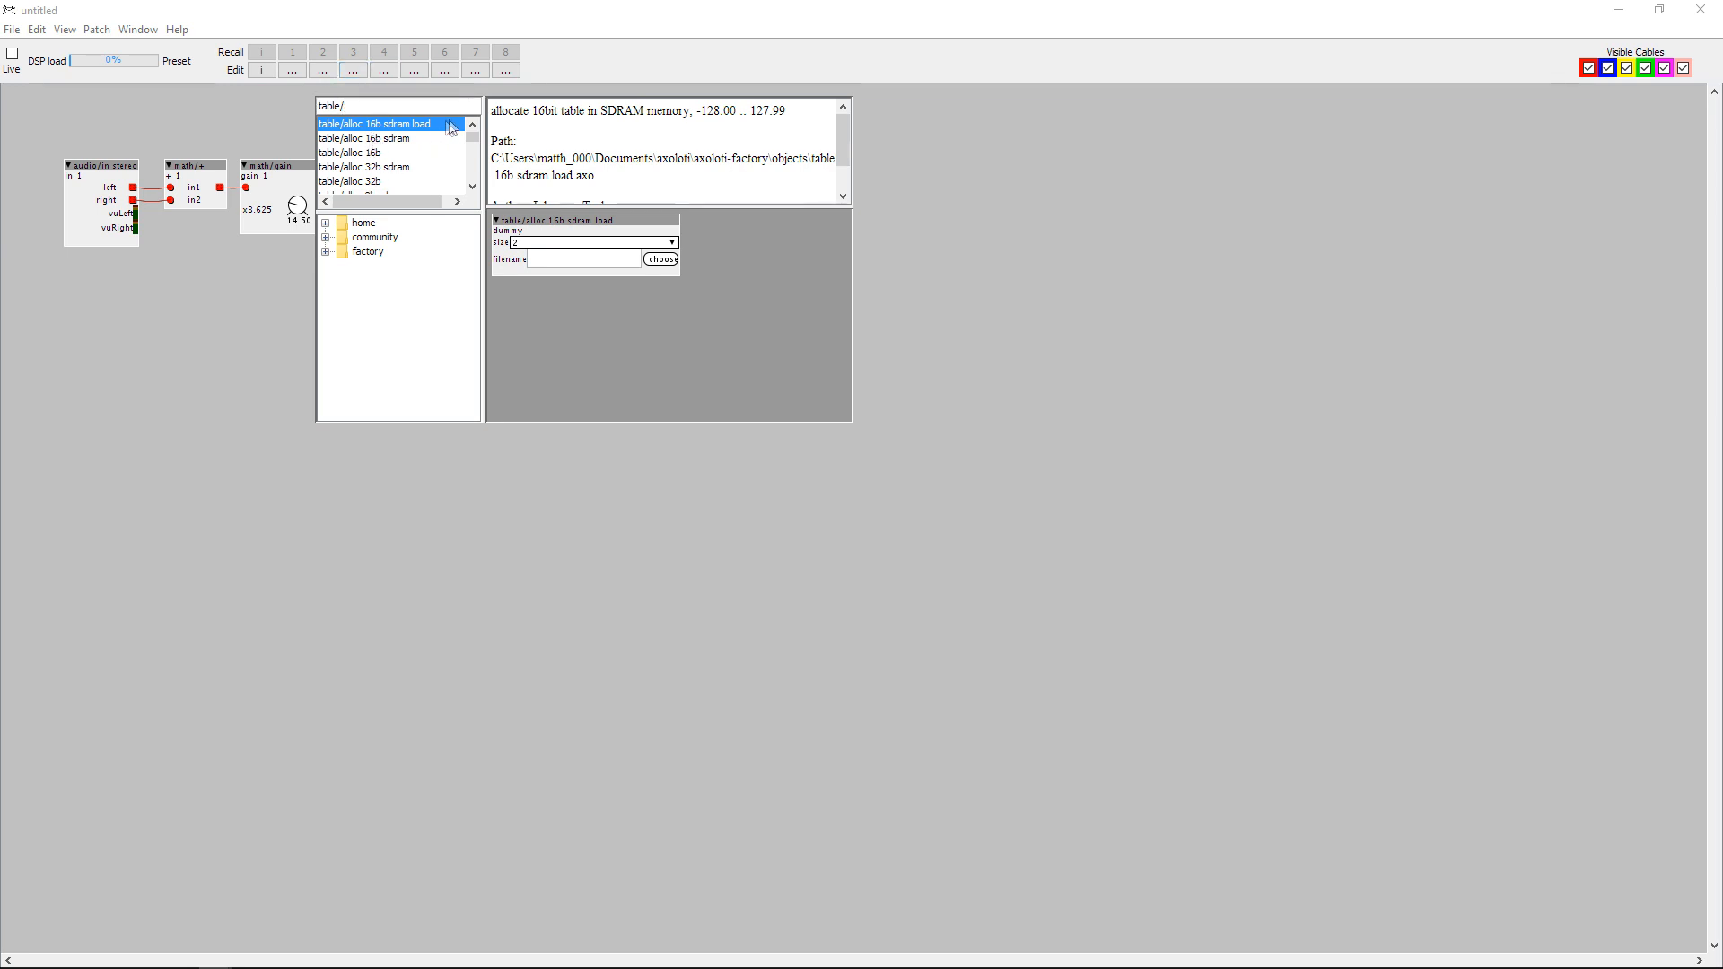
pyautogui.click(400, 140)
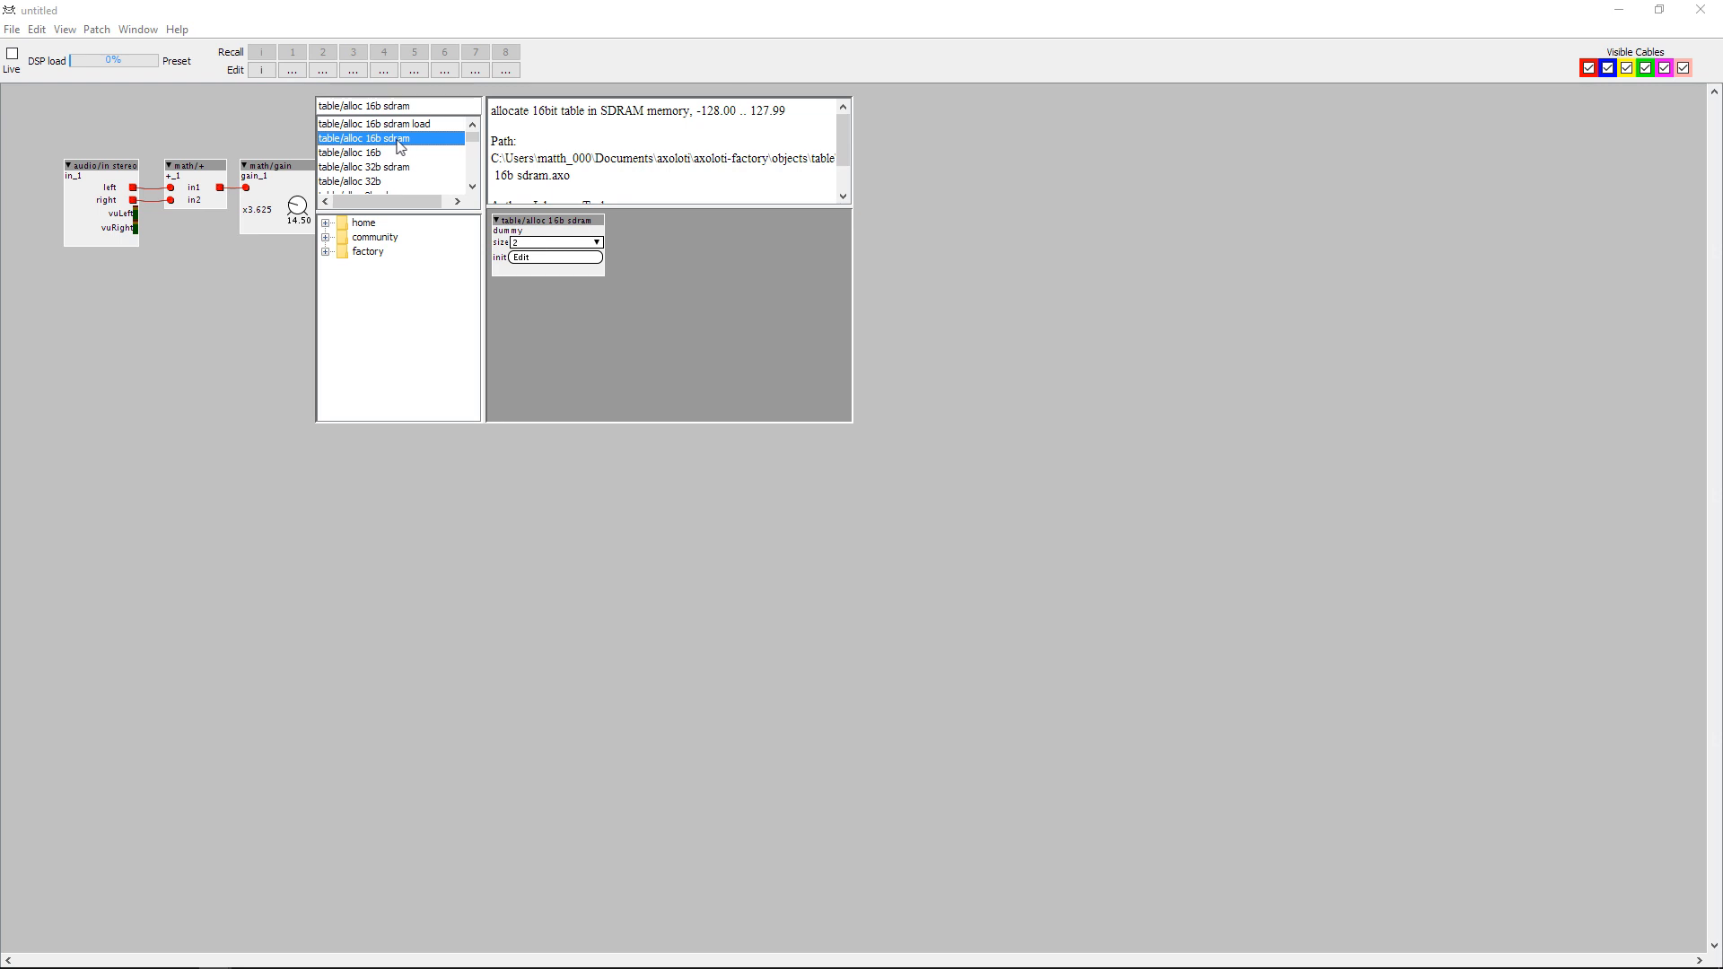
pyautogui.doubleClick(393, 147)
pyautogui.moveTo(393, 109)
pyautogui.mouseDown()
pyautogui.moveTo(374, 110)
pyautogui.moveTo(416, 98)
pyautogui.mouseUp()
# Set the size of the table/alloc 16b sdram object to 32768.
pyautogui.click(409, 113)
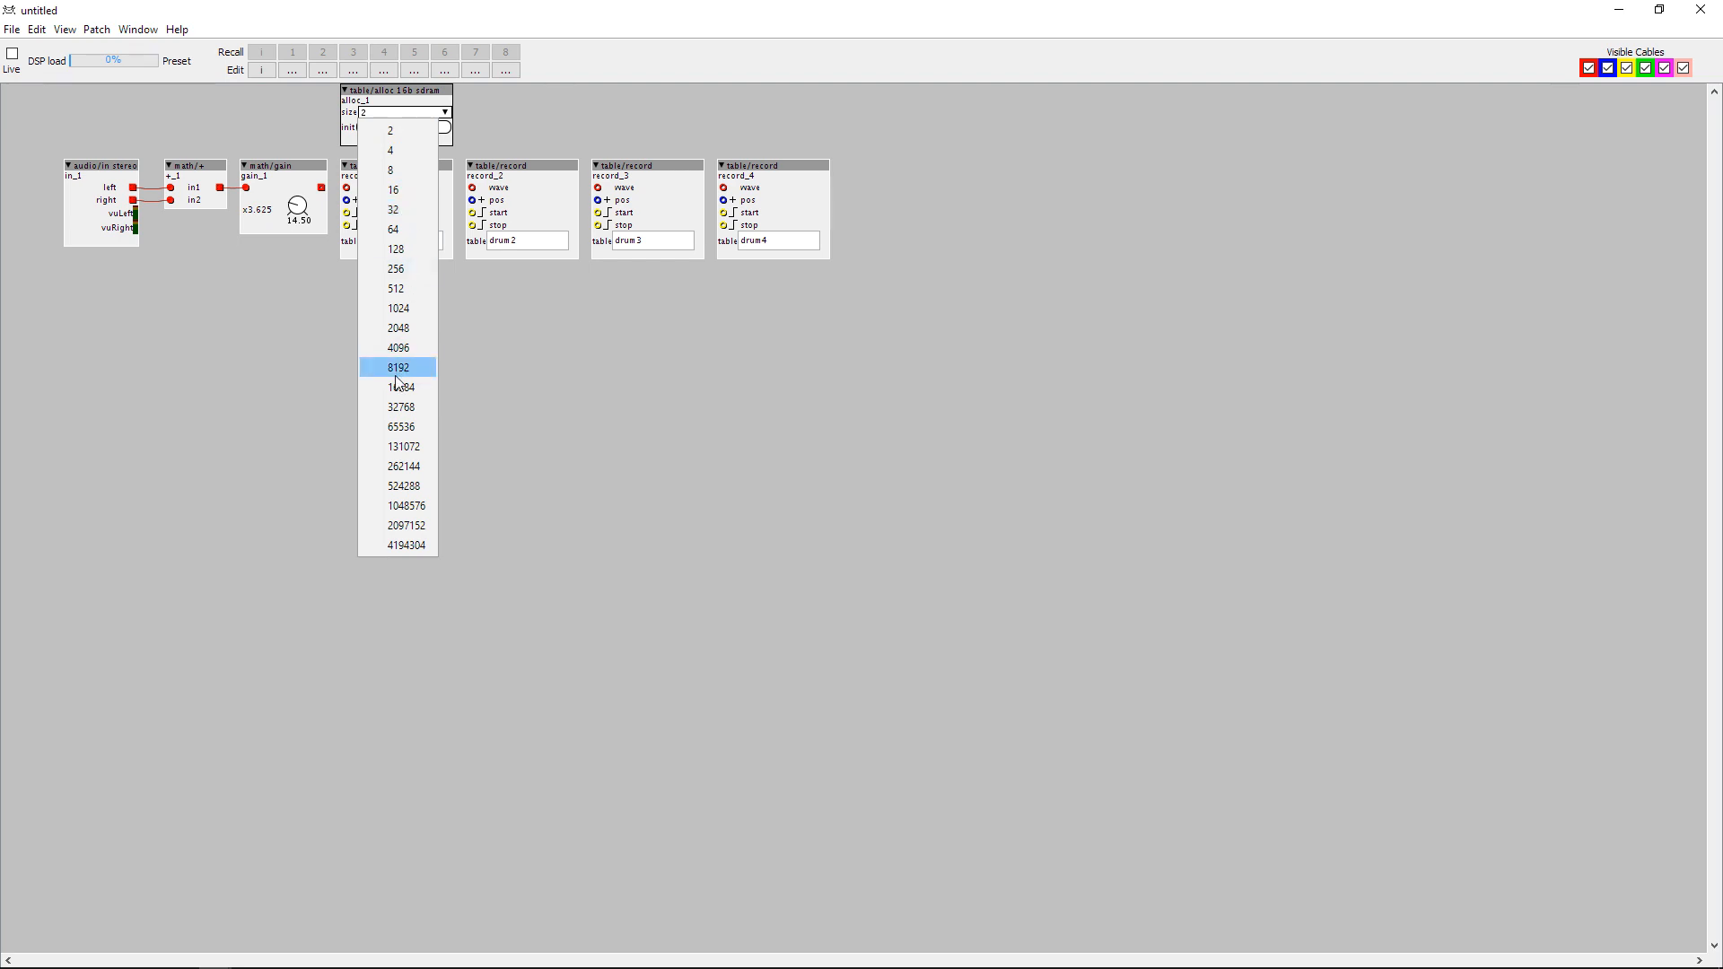
pyautogui.click(413, 429)
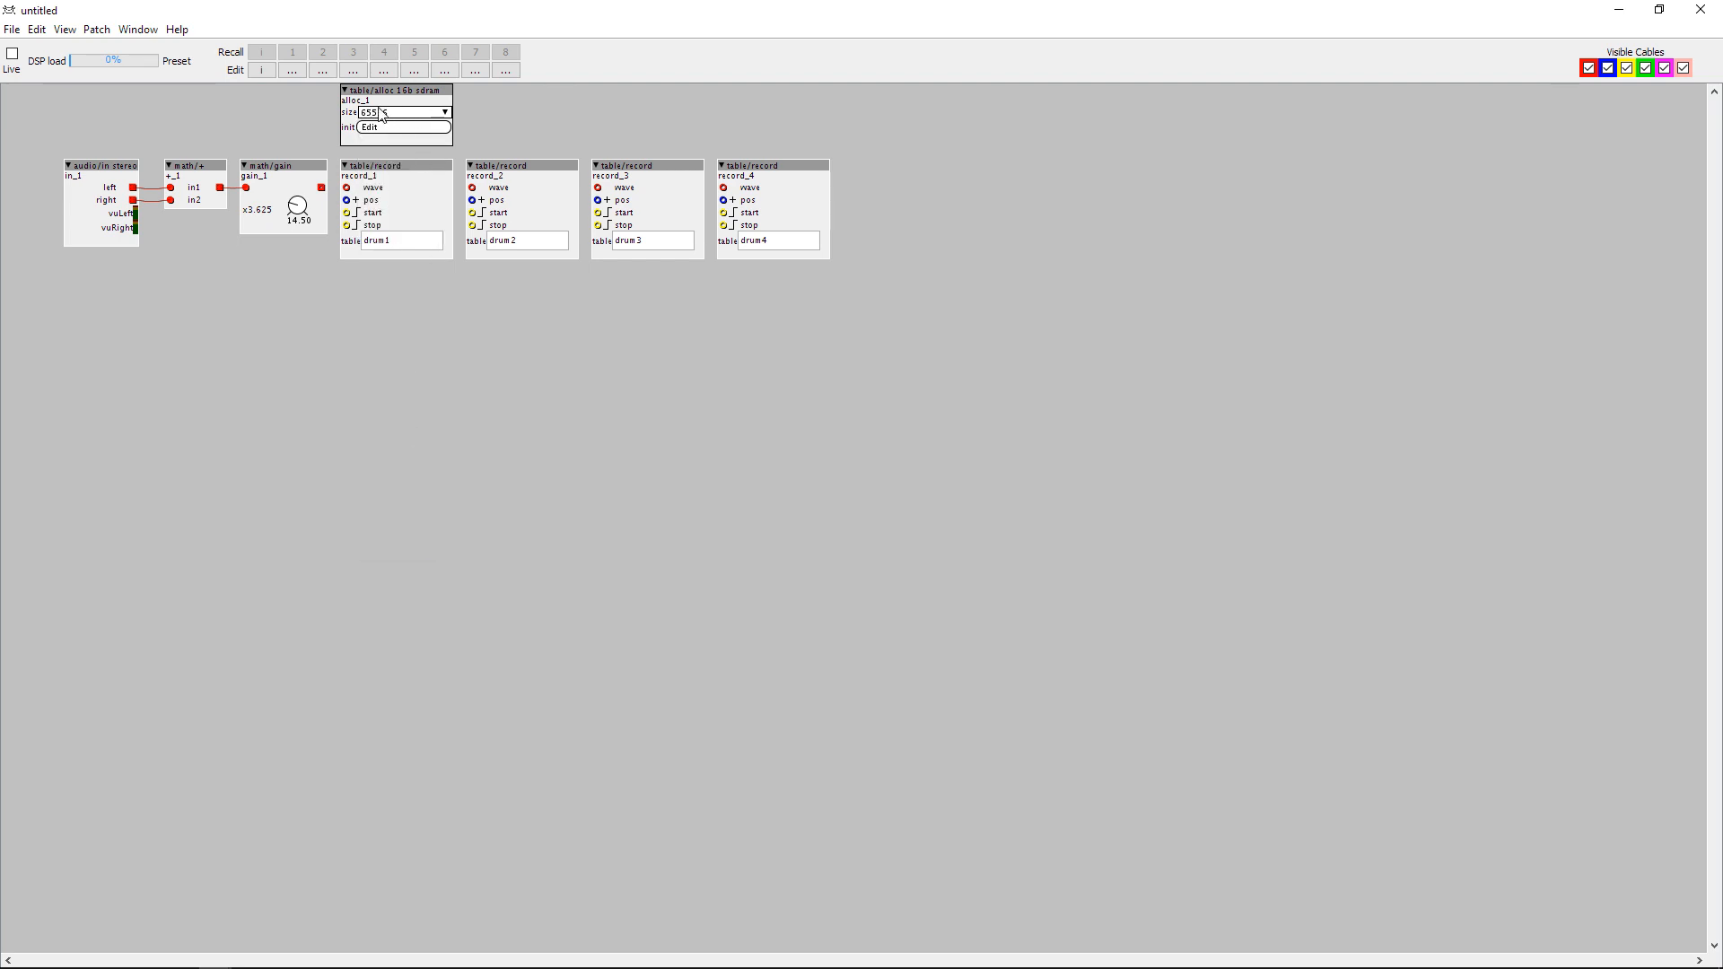
pyautogui.click(395, 117)
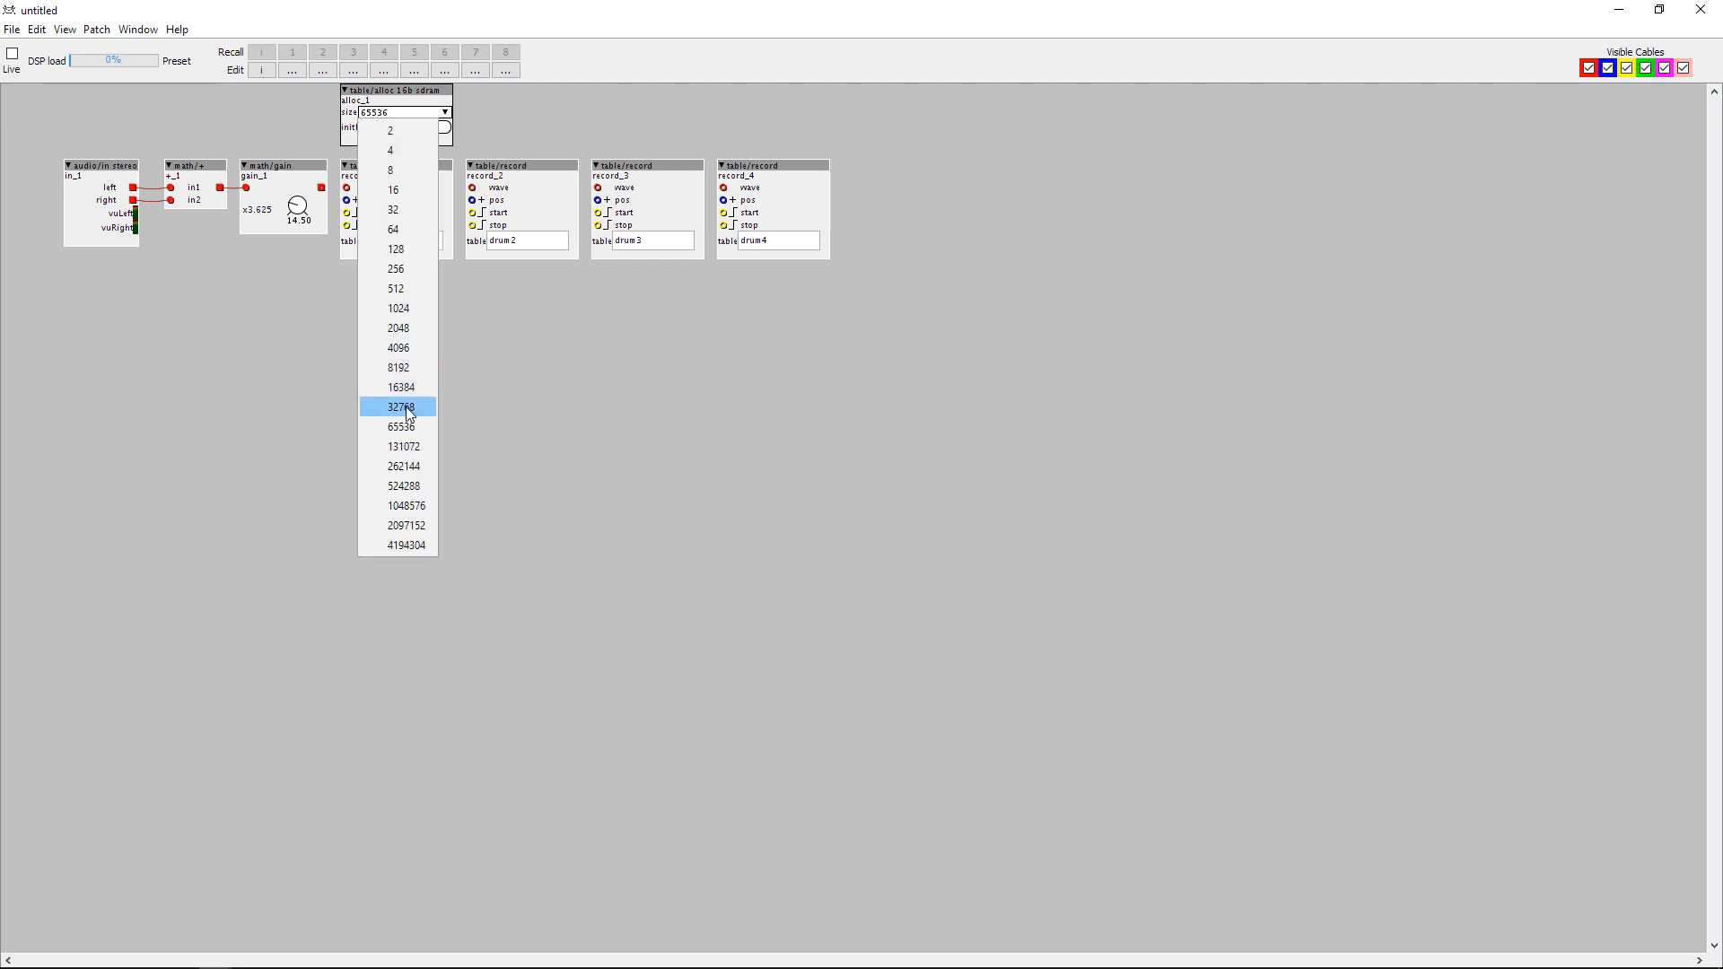
pyautogui.click(401, 407)
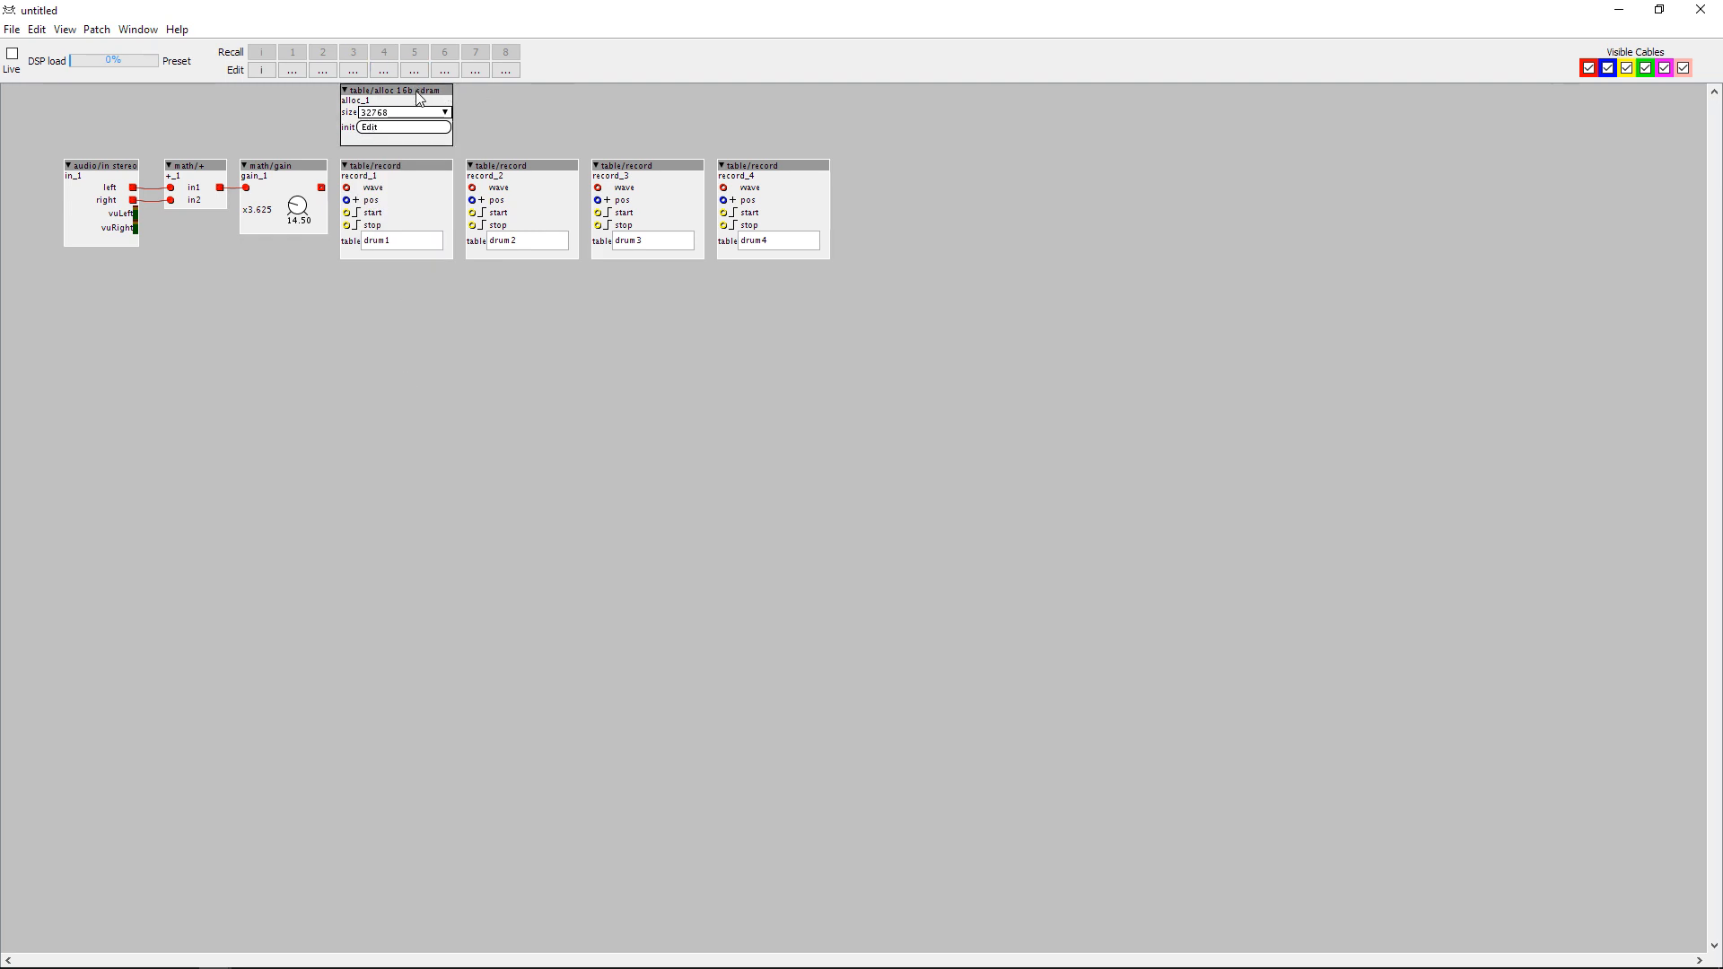
# Copy the table/alloc 16b sdram object three times and place one copy above each remaining record object.
pyautogui.hotkey('ctrl', 'c')
pyautogui.hotkey('ctrl', 'v')
pyautogui.moveTo(442, 100); pyautogui.dragTo(725, 91)
pyautogui.hotkey('ctrl', 'v')
pyautogui.hotkey('ctrl', 'v')
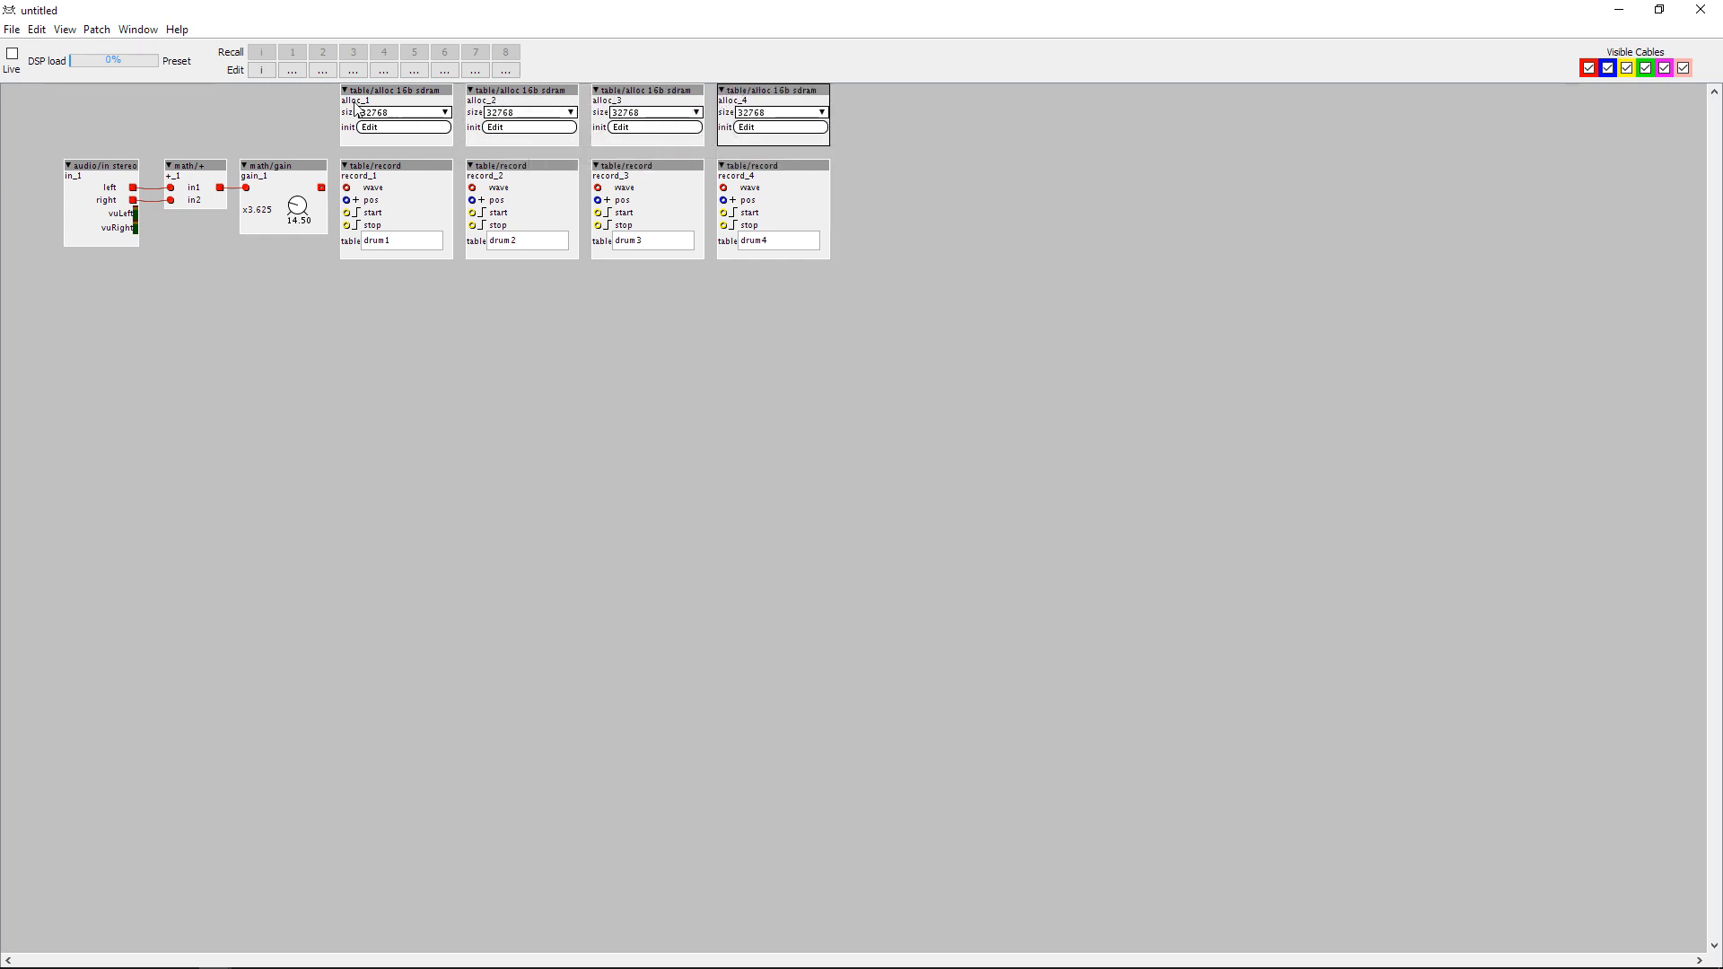
# Rename the first two table/alloc objects as drum1 and drum2.
pyautogui.doubleClick(356, 102)
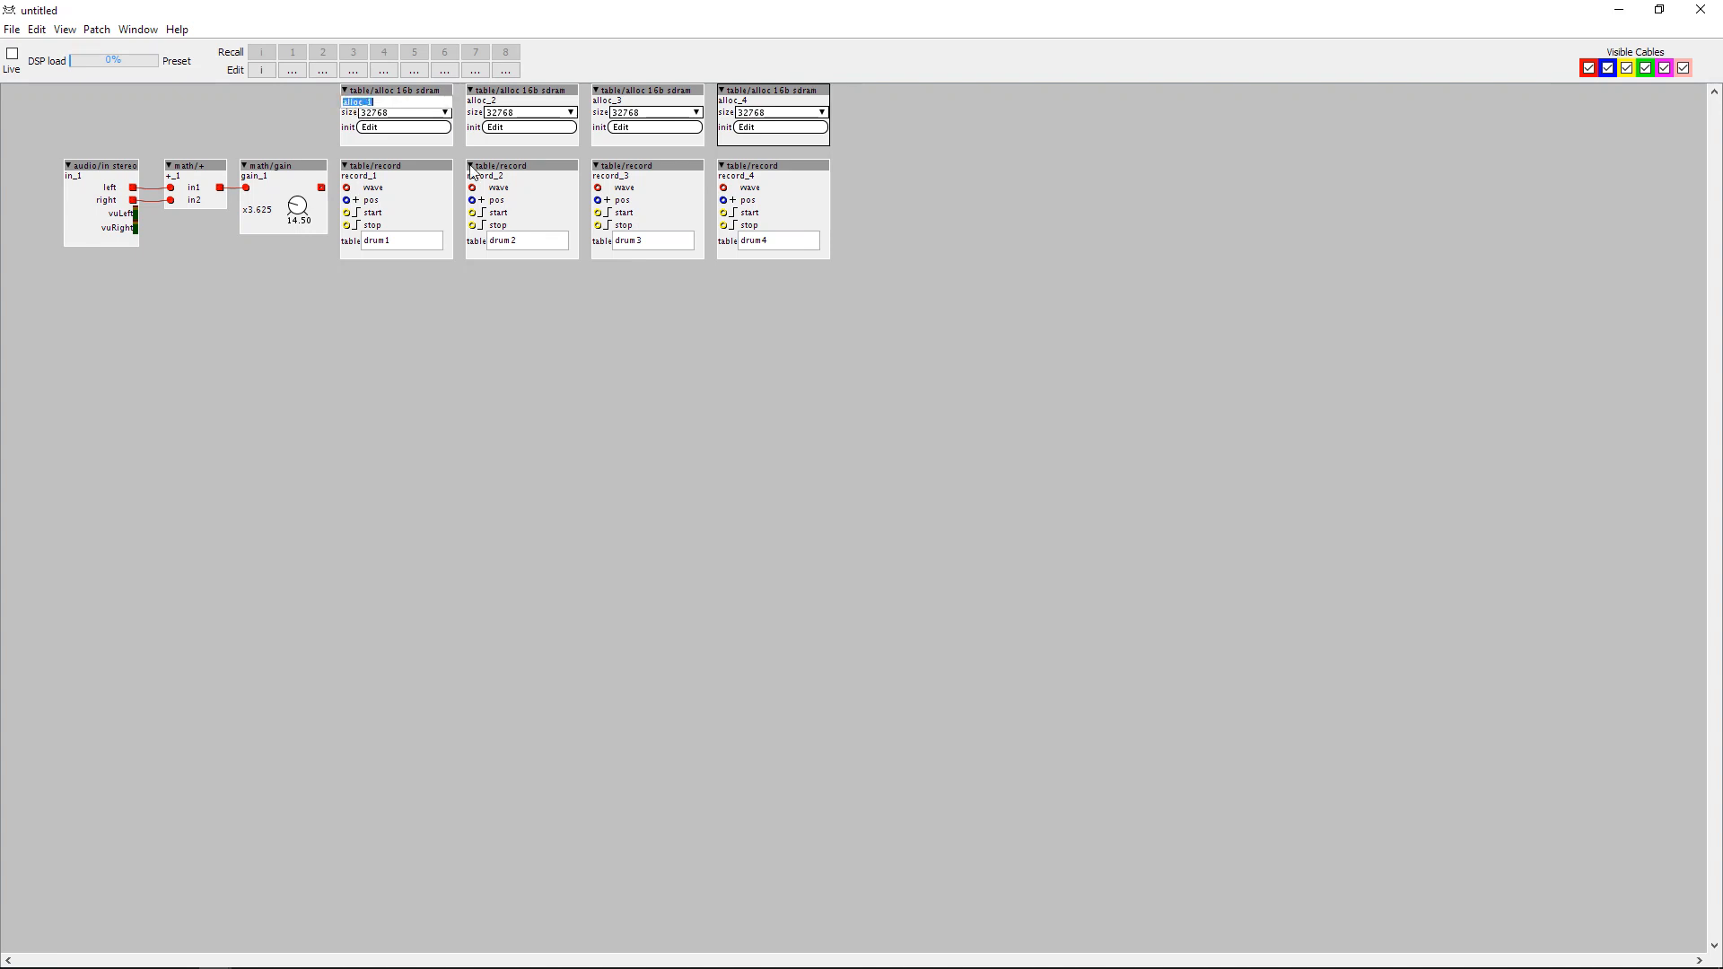
pyautogui.write('drum1')
pyautogui.press('Return')
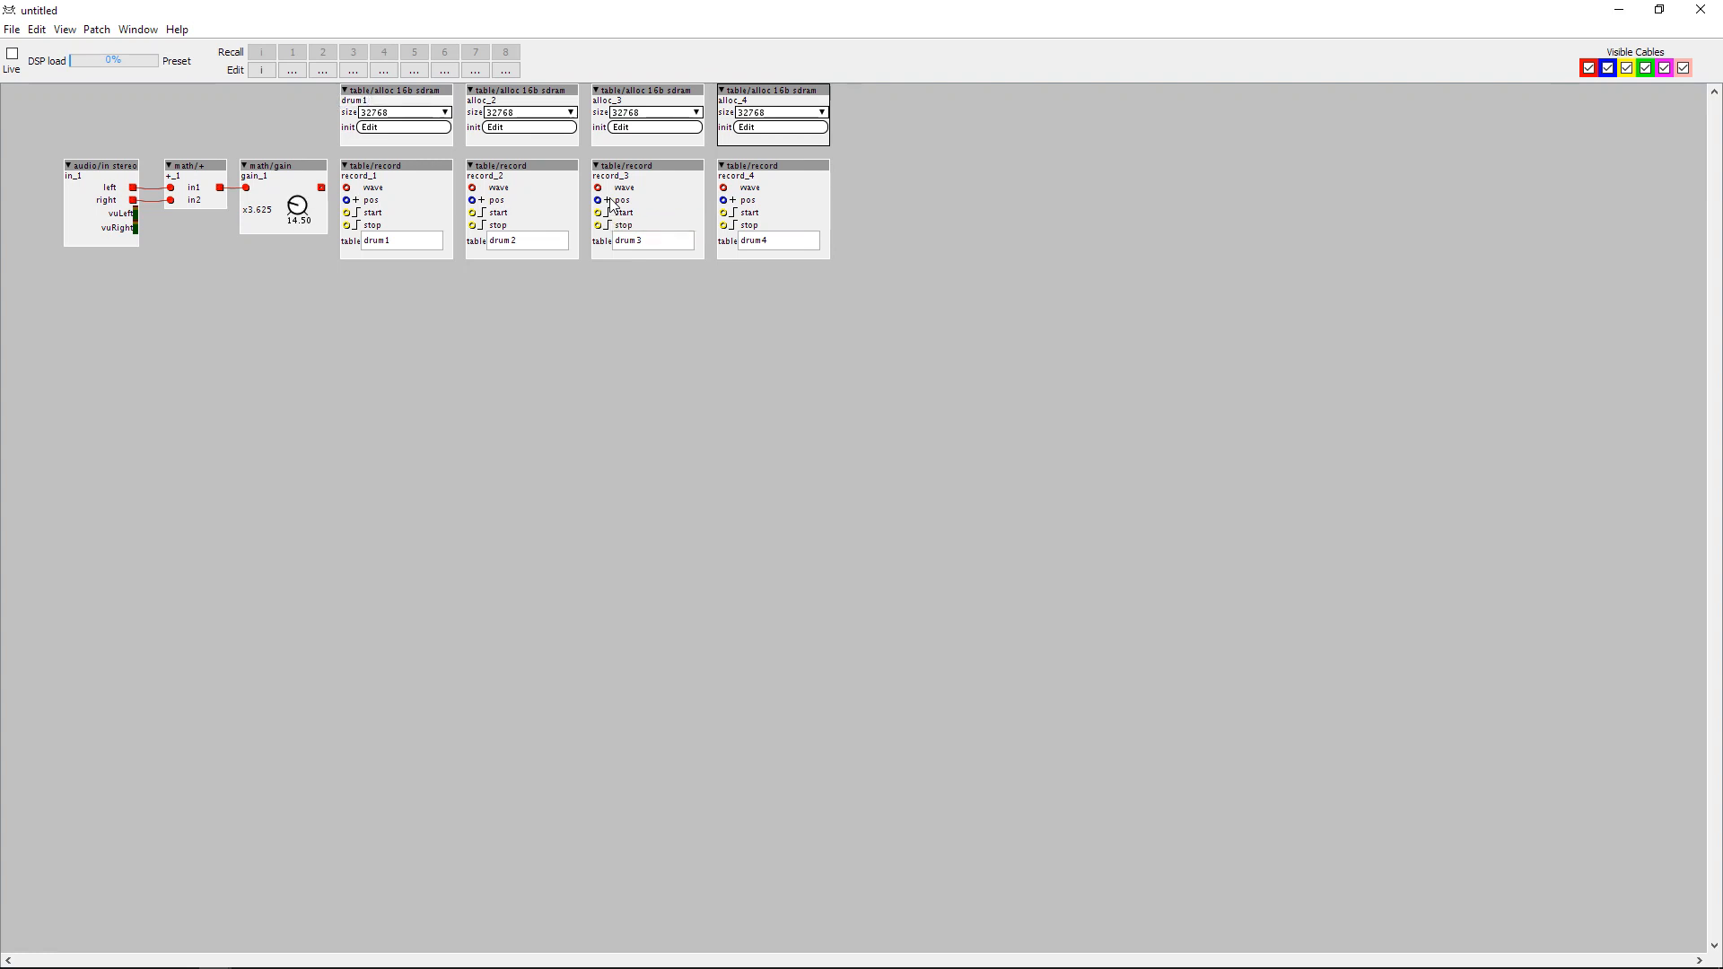
pyautogui.doubleClick(494, 103)
pyautogui.write('drum2')
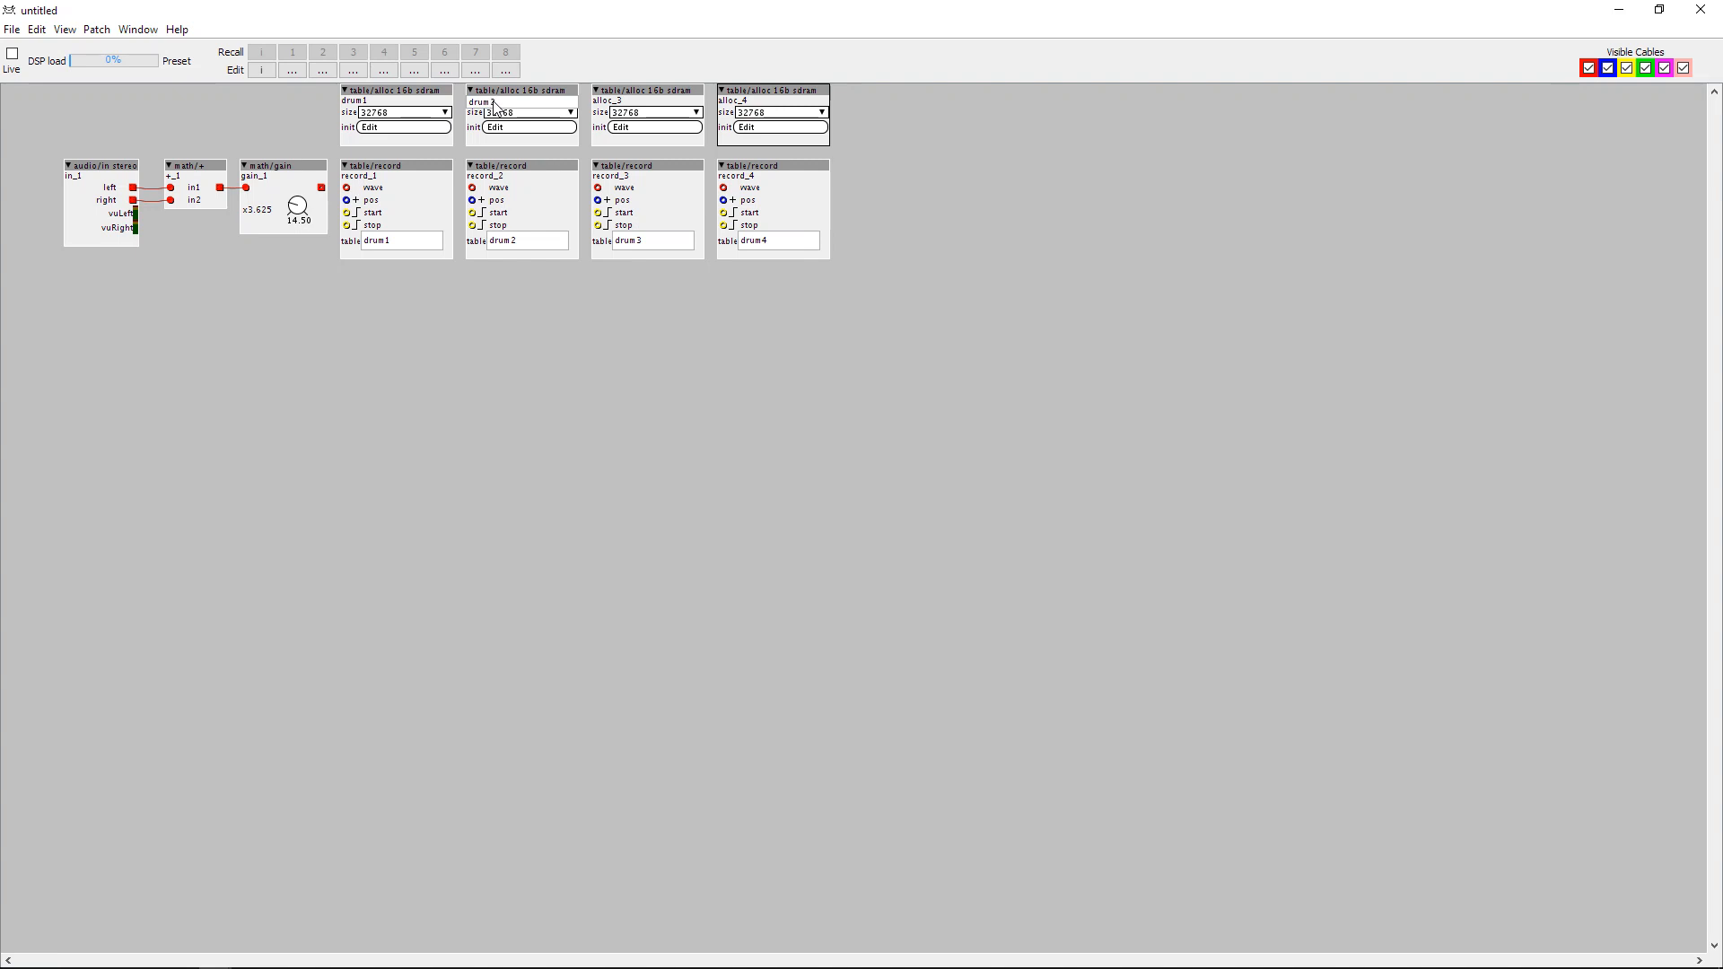
# Rename the last two table/alloc objects as drum3 and drum4, keeping them aligned above their record objects.
pyautogui.doubleClick(619, 104)
pyautogui.write('drum4')
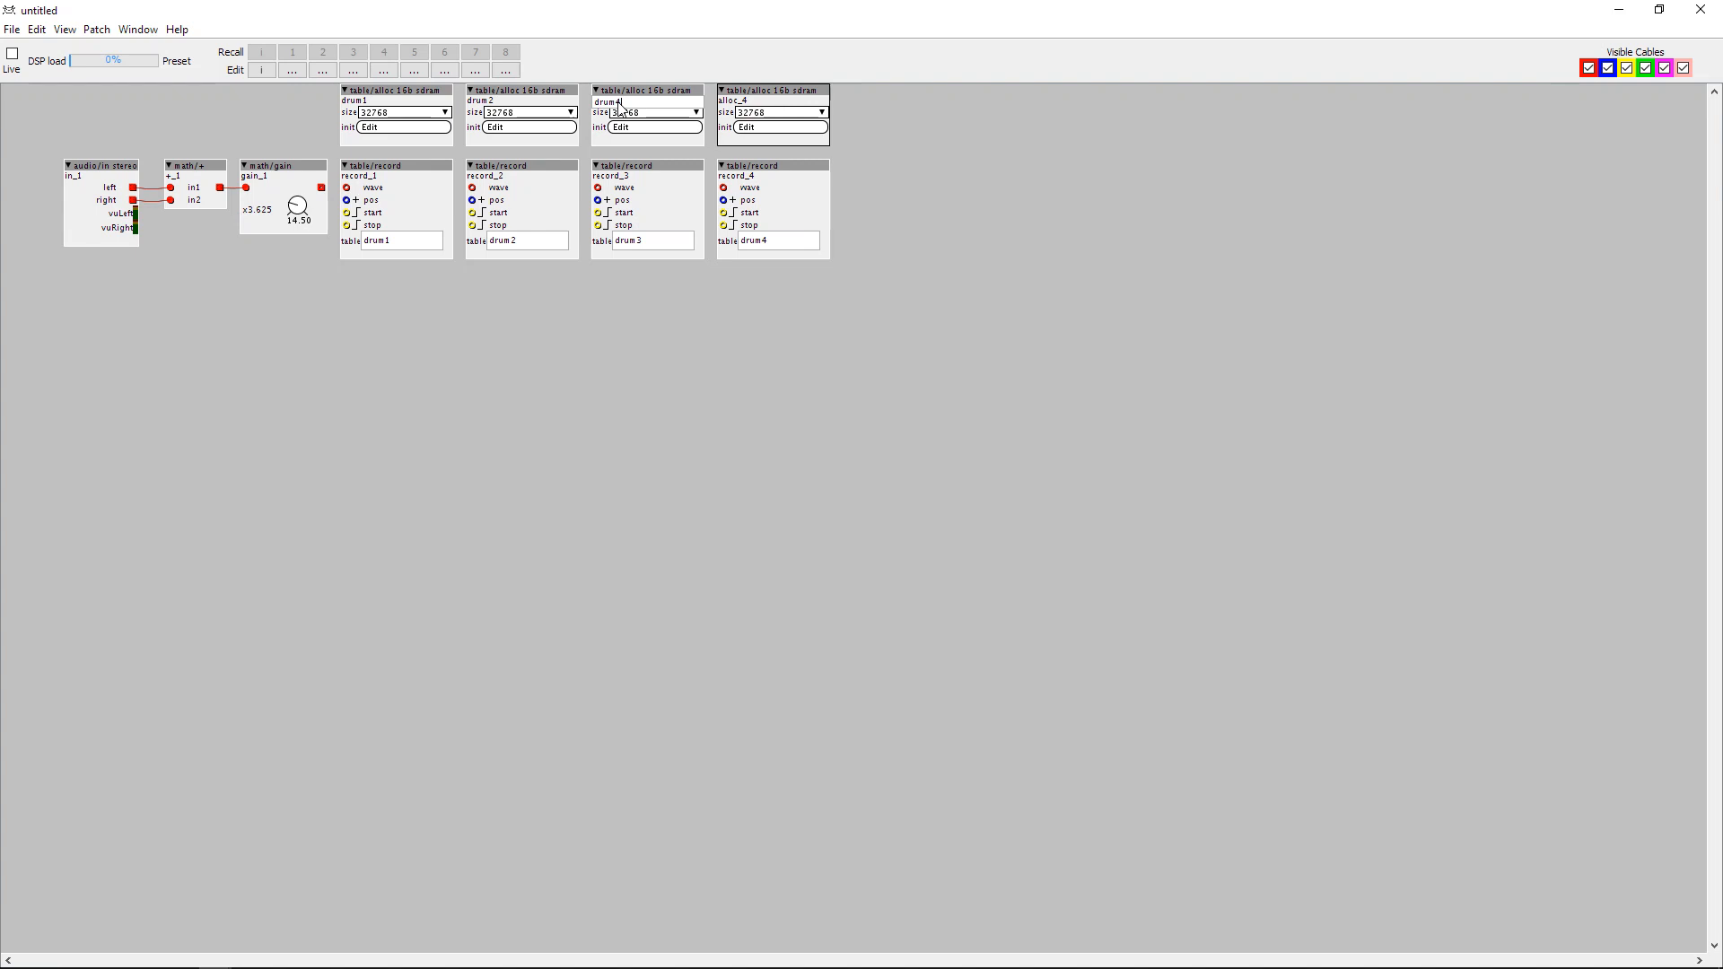
pyautogui.doubleClick(738, 101)
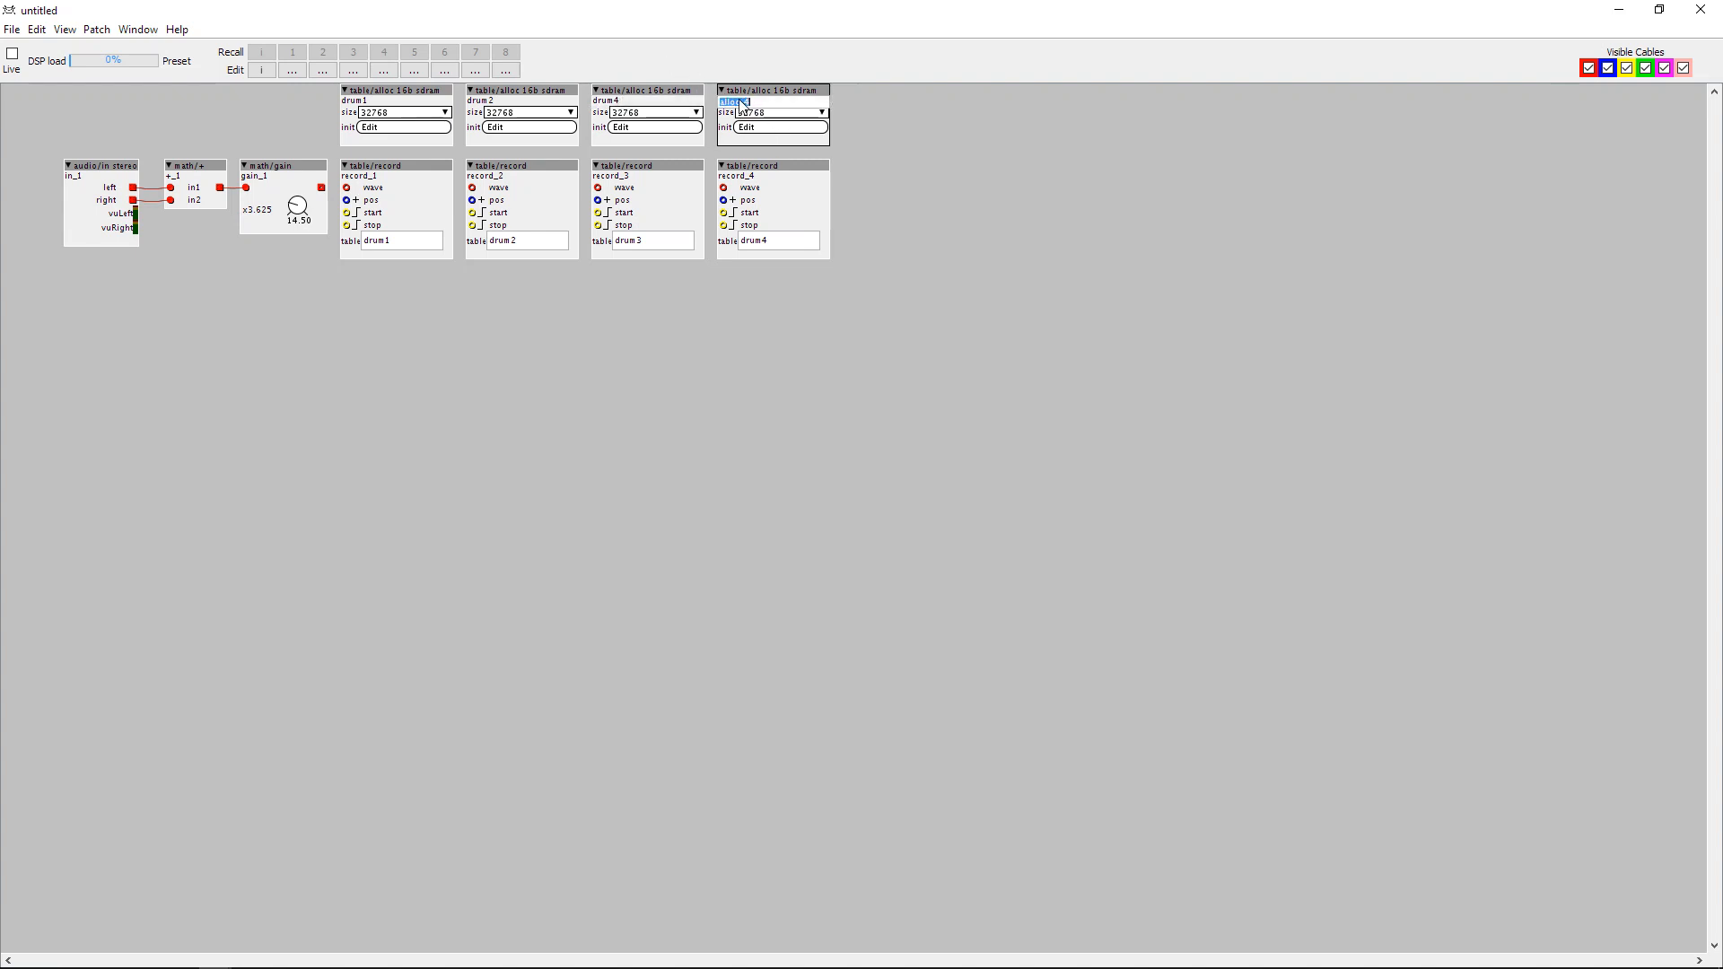
pyautogui.write('drum3')
pyautogui.click(849, 105)
pyautogui.moveTo(661, 90)
pyautogui.mouseDown()
pyautogui.moveTo(873, 91)
pyautogui.moveTo(664, 93)
pyautogui.mouseUp()
pyautogui.moveTo(835, 90); pyautogui.dragTo(746, 96)
# Connect the gain object's outlet to the wave inlets of all four record objects.
pyautogui.moveTo(321, 187); pyautogui.dragTo(473, 189)
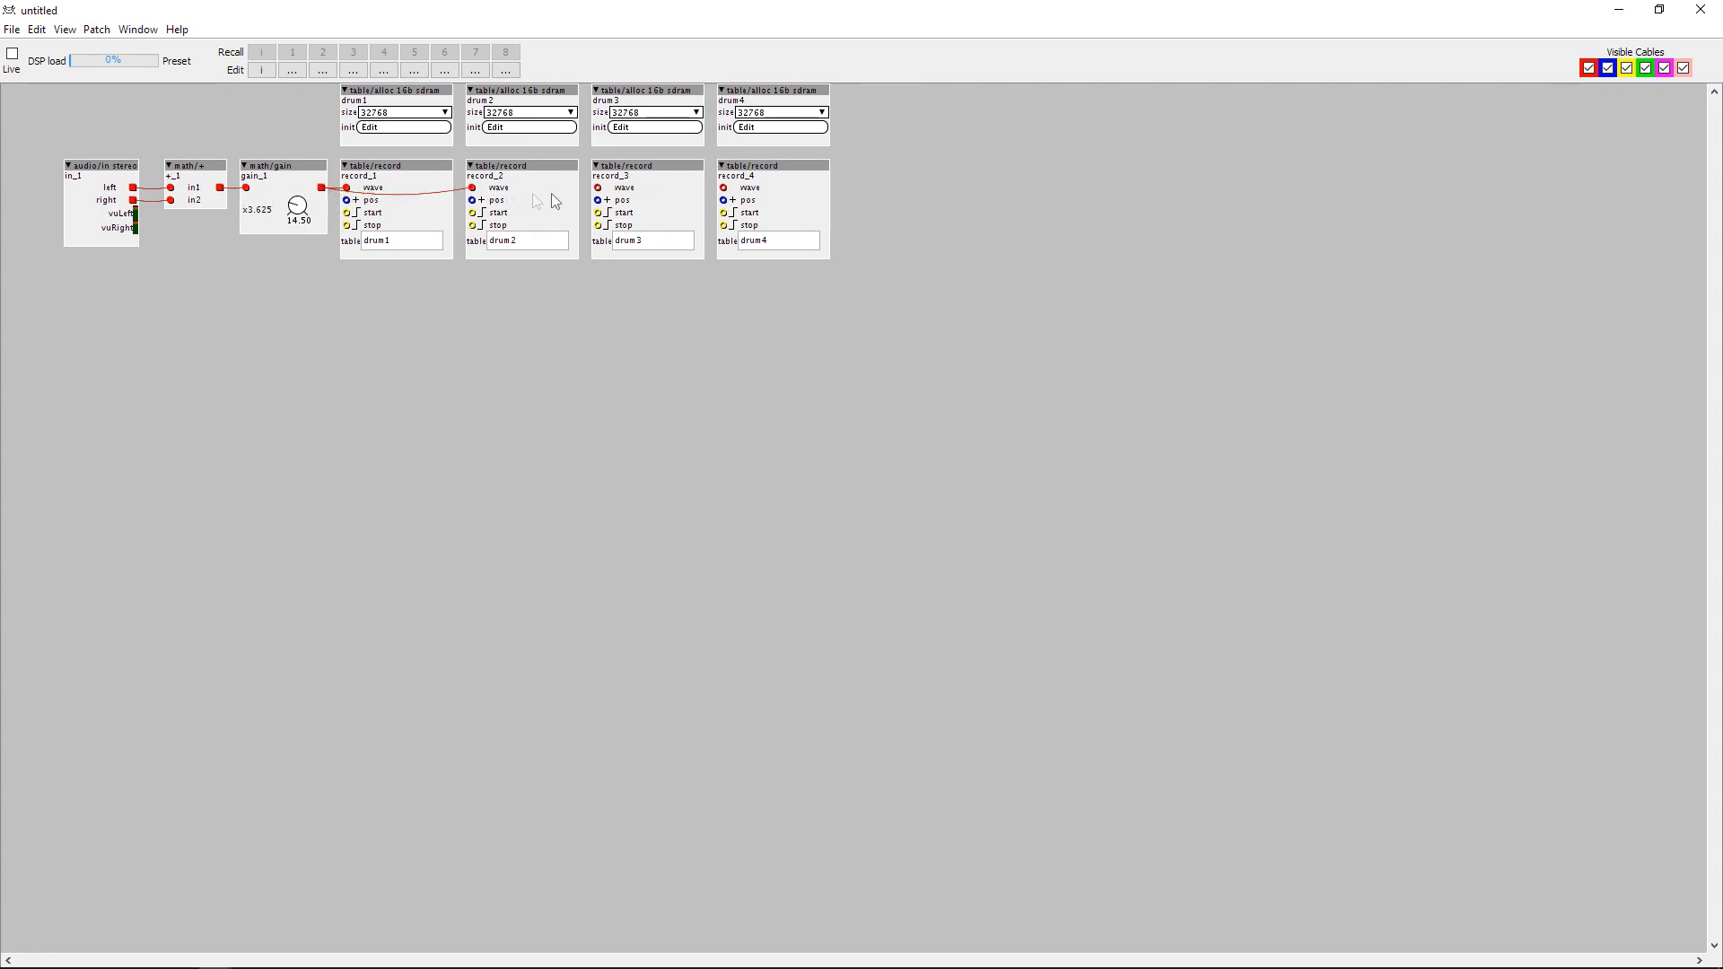
pyautogui.moveTo(598, 188); pyautogui.dragTo(322, 189)
pyautogui.moveTo(723, 188); pyautogui.dragTo(319, 189)
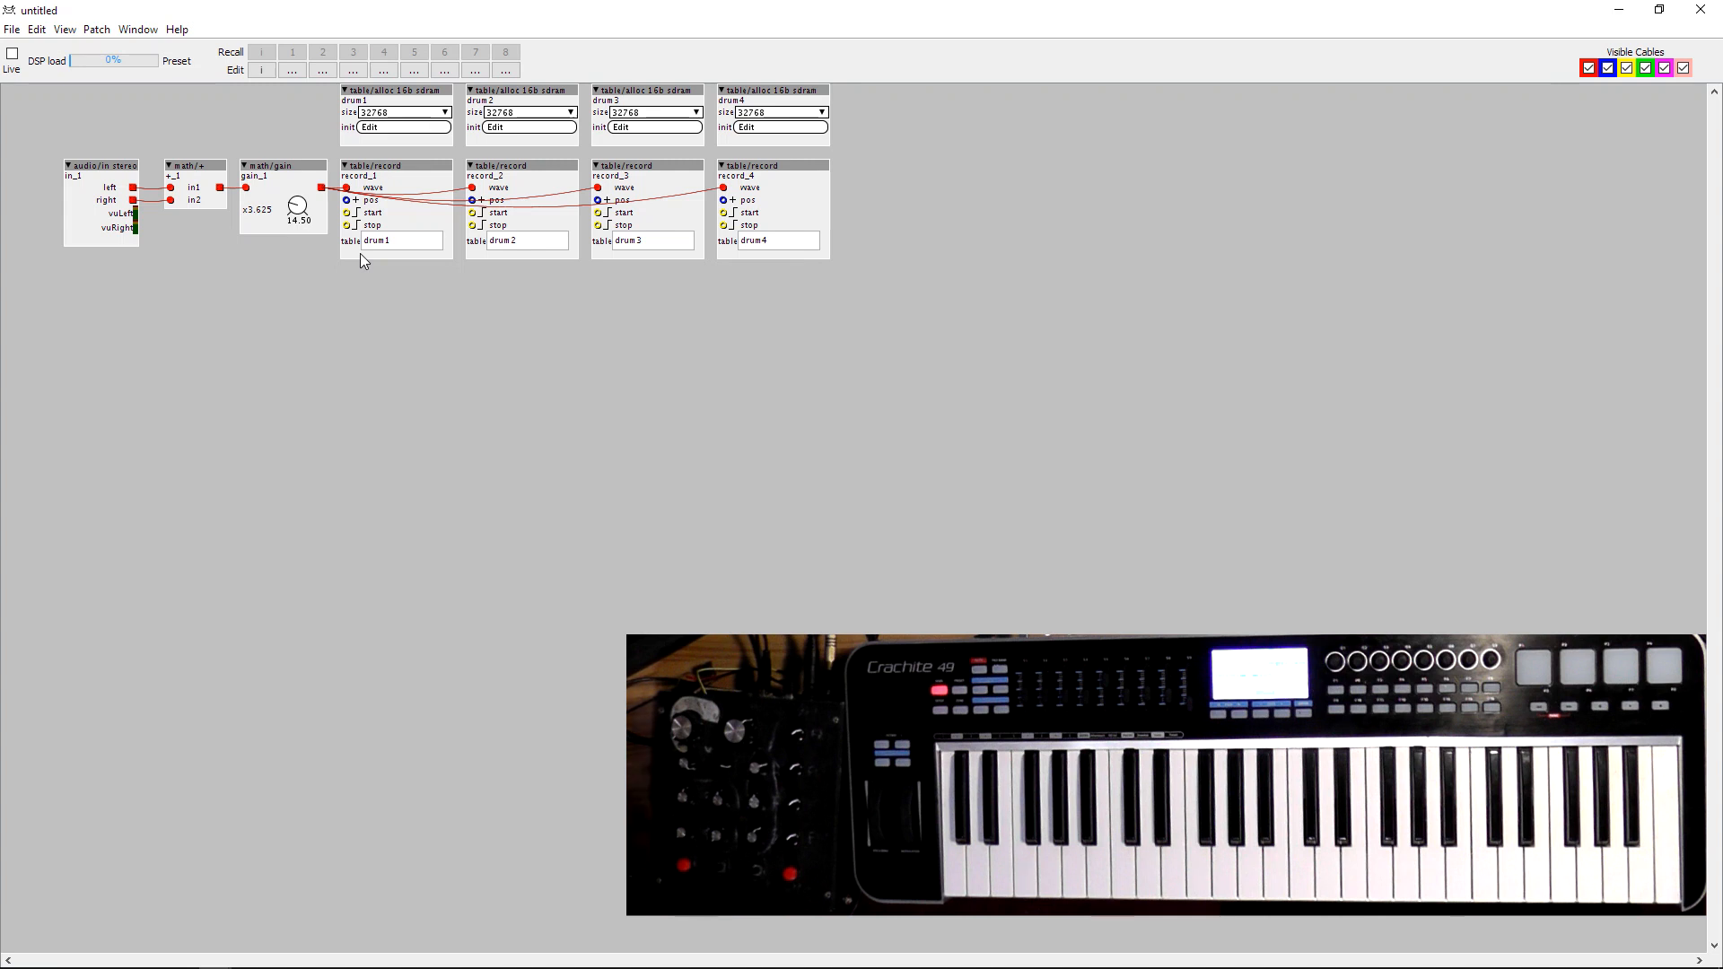
# Add a midi/in/cc object in the empty area below the gain chain.
pyautogui.doubleClick(213, 316)
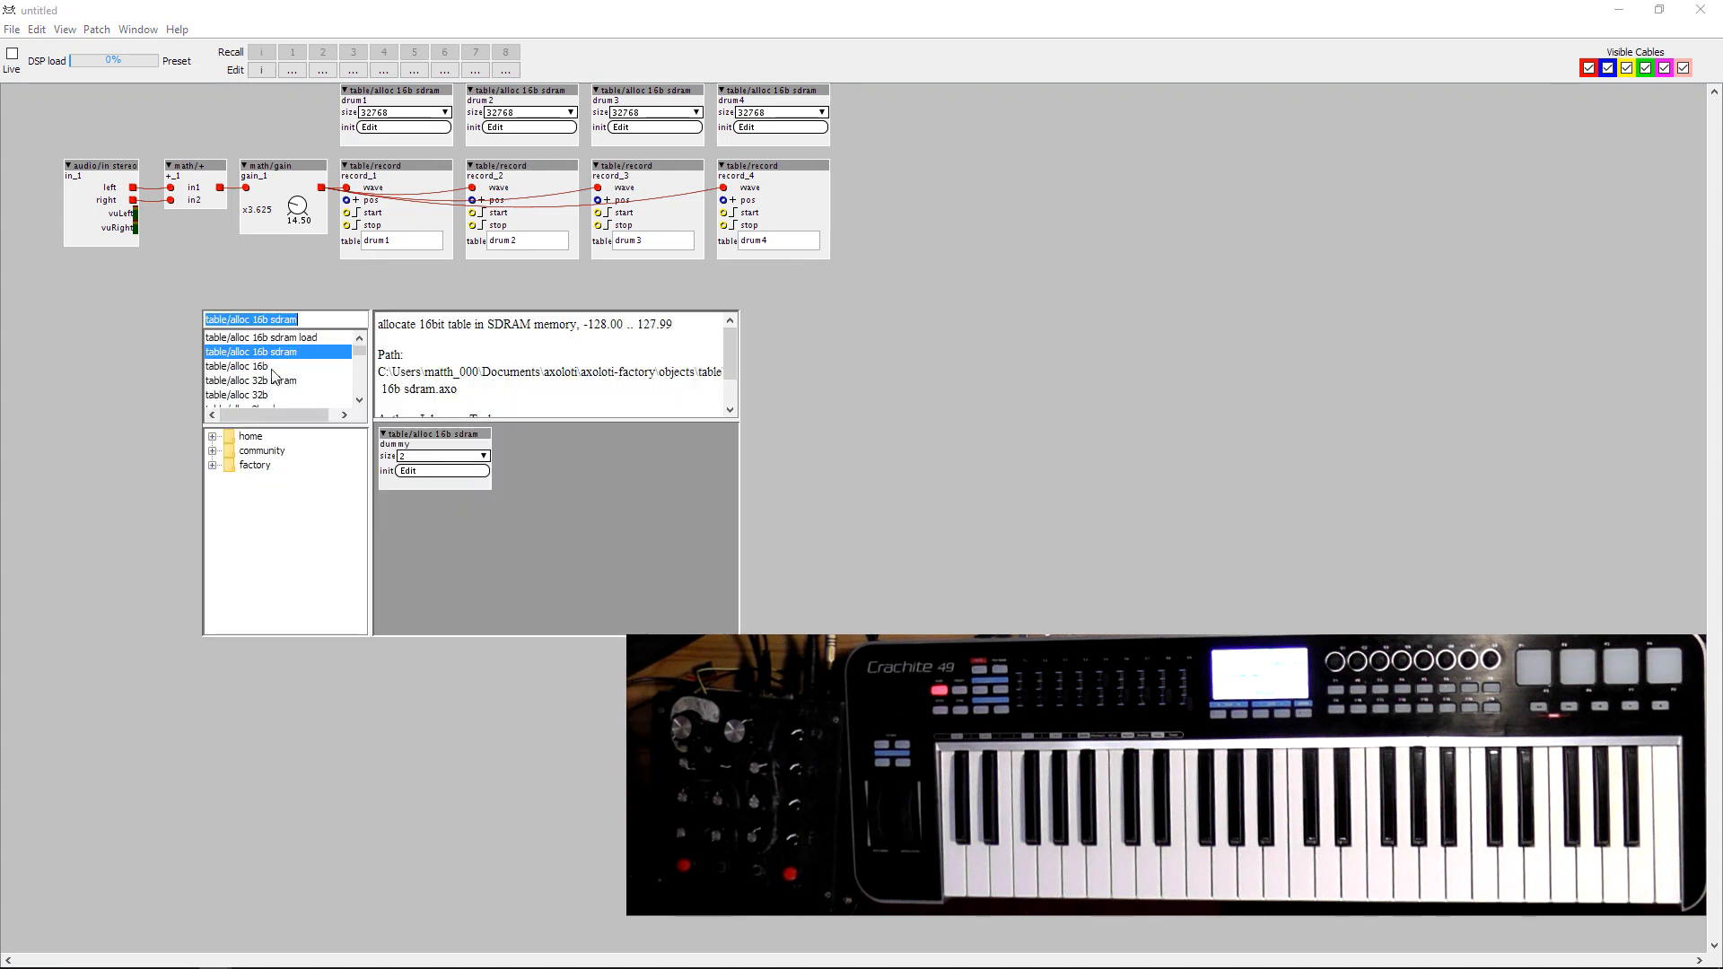
pyautogui.write('midi')
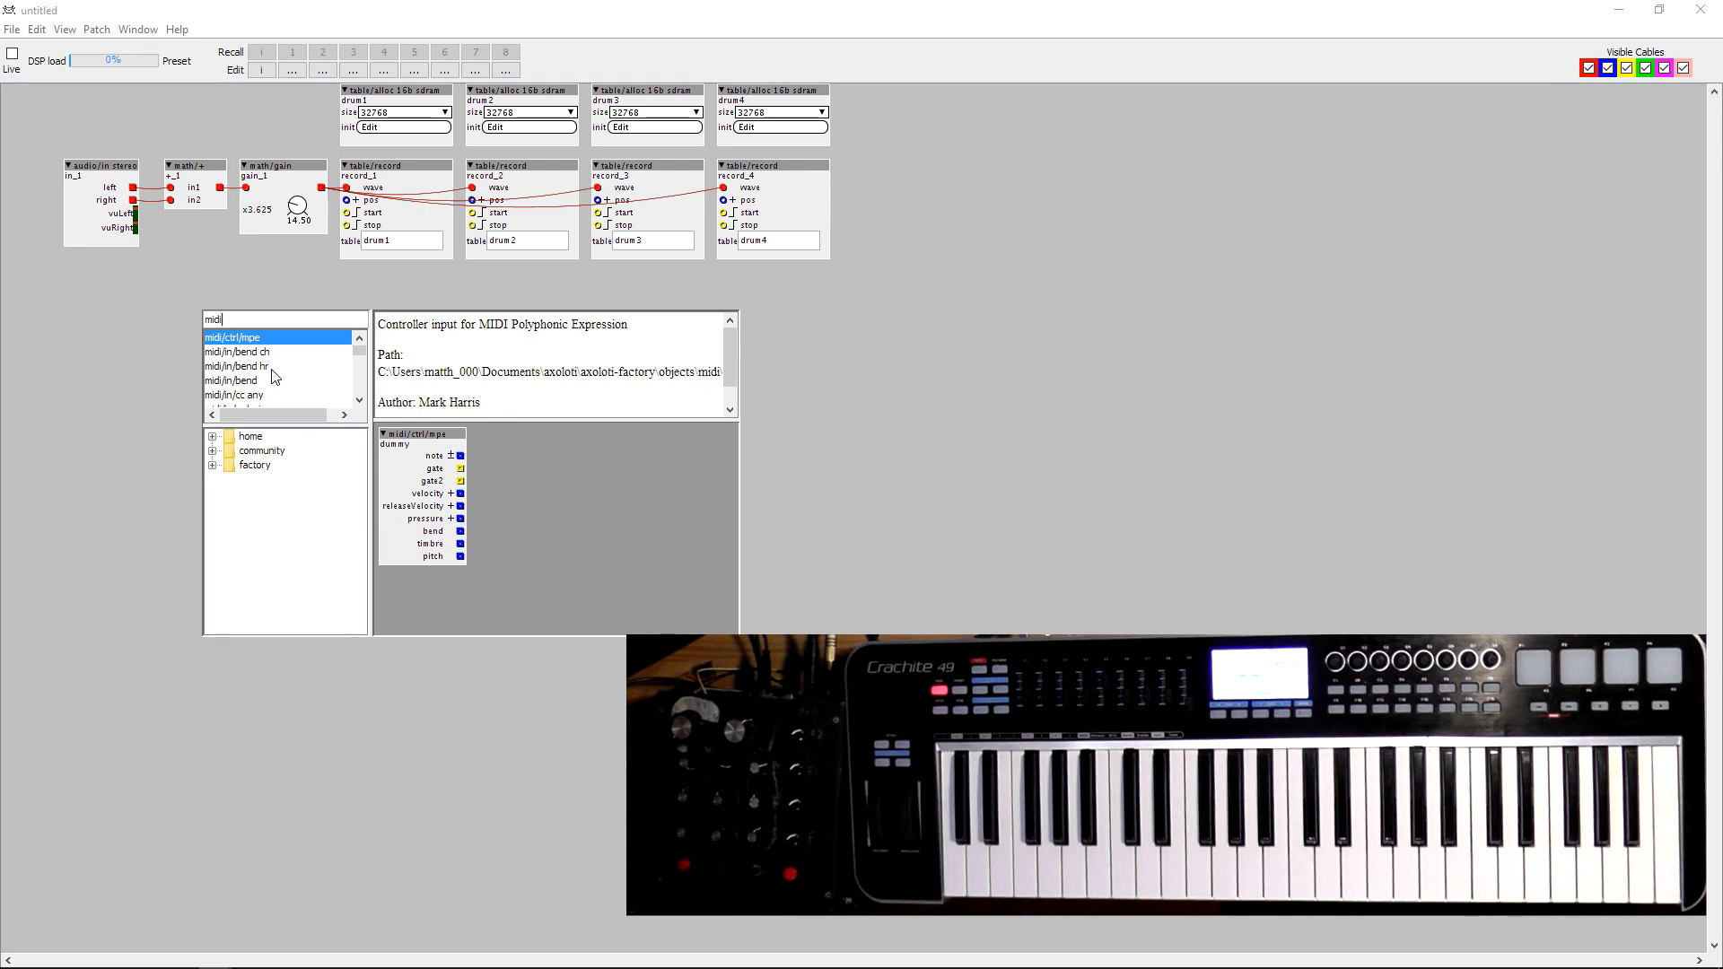
pyautogui.write('/')
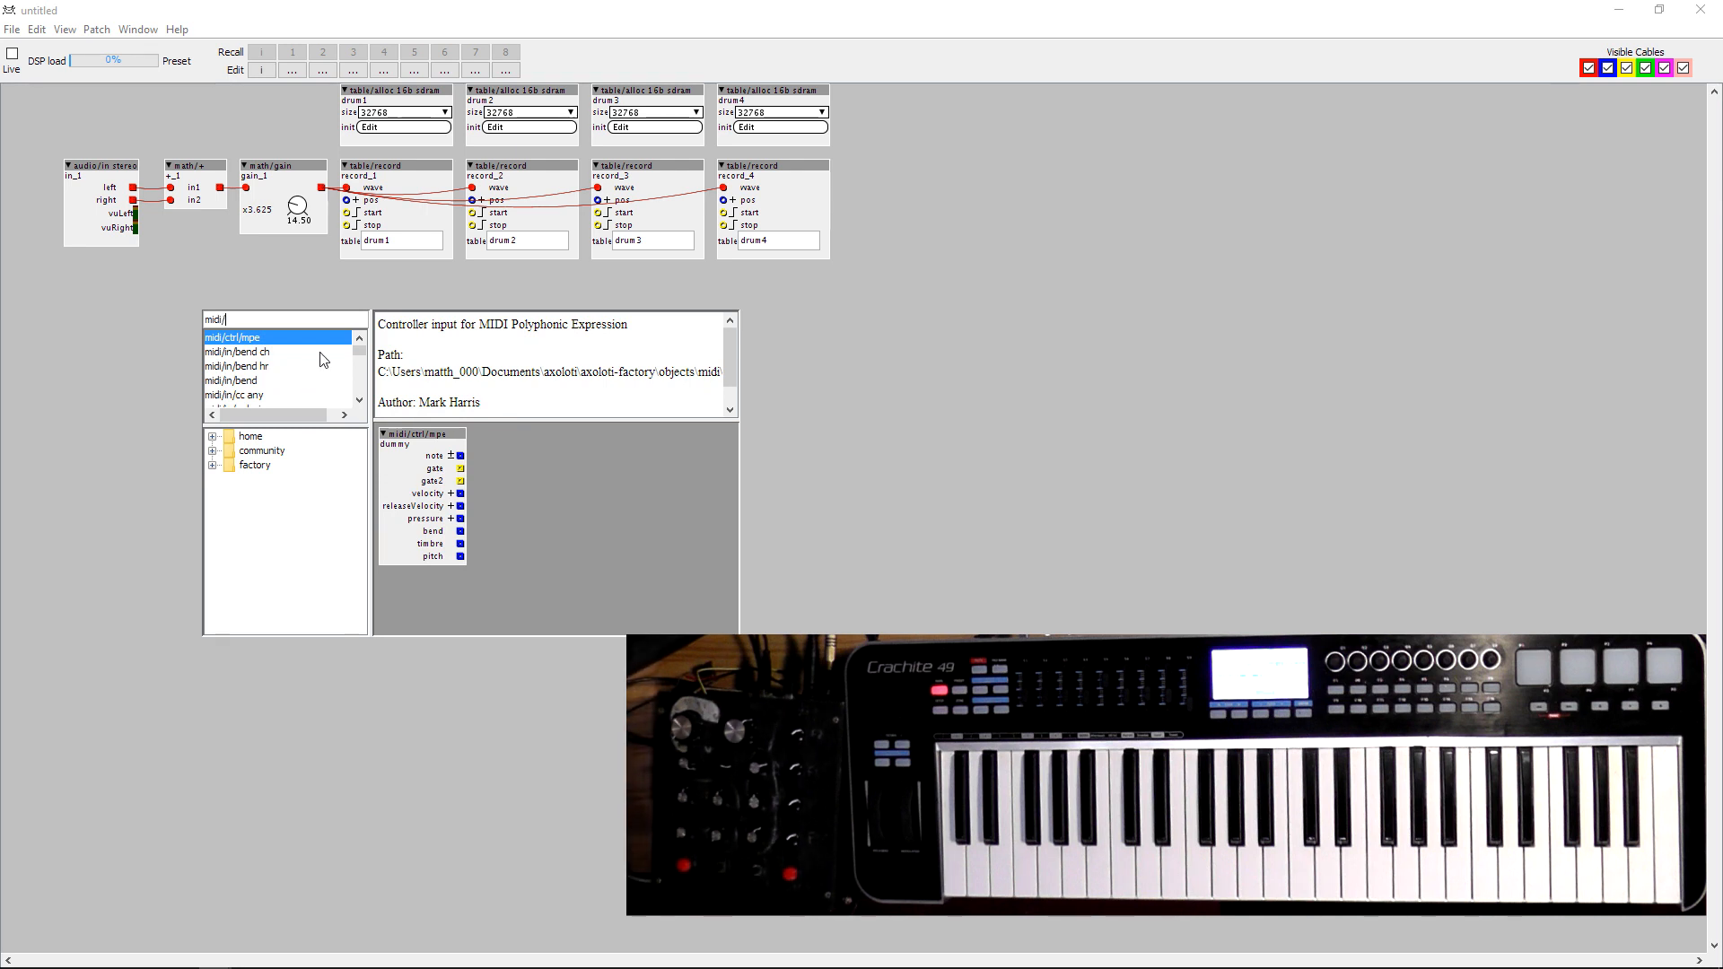
pyautogui.write('in/cc')
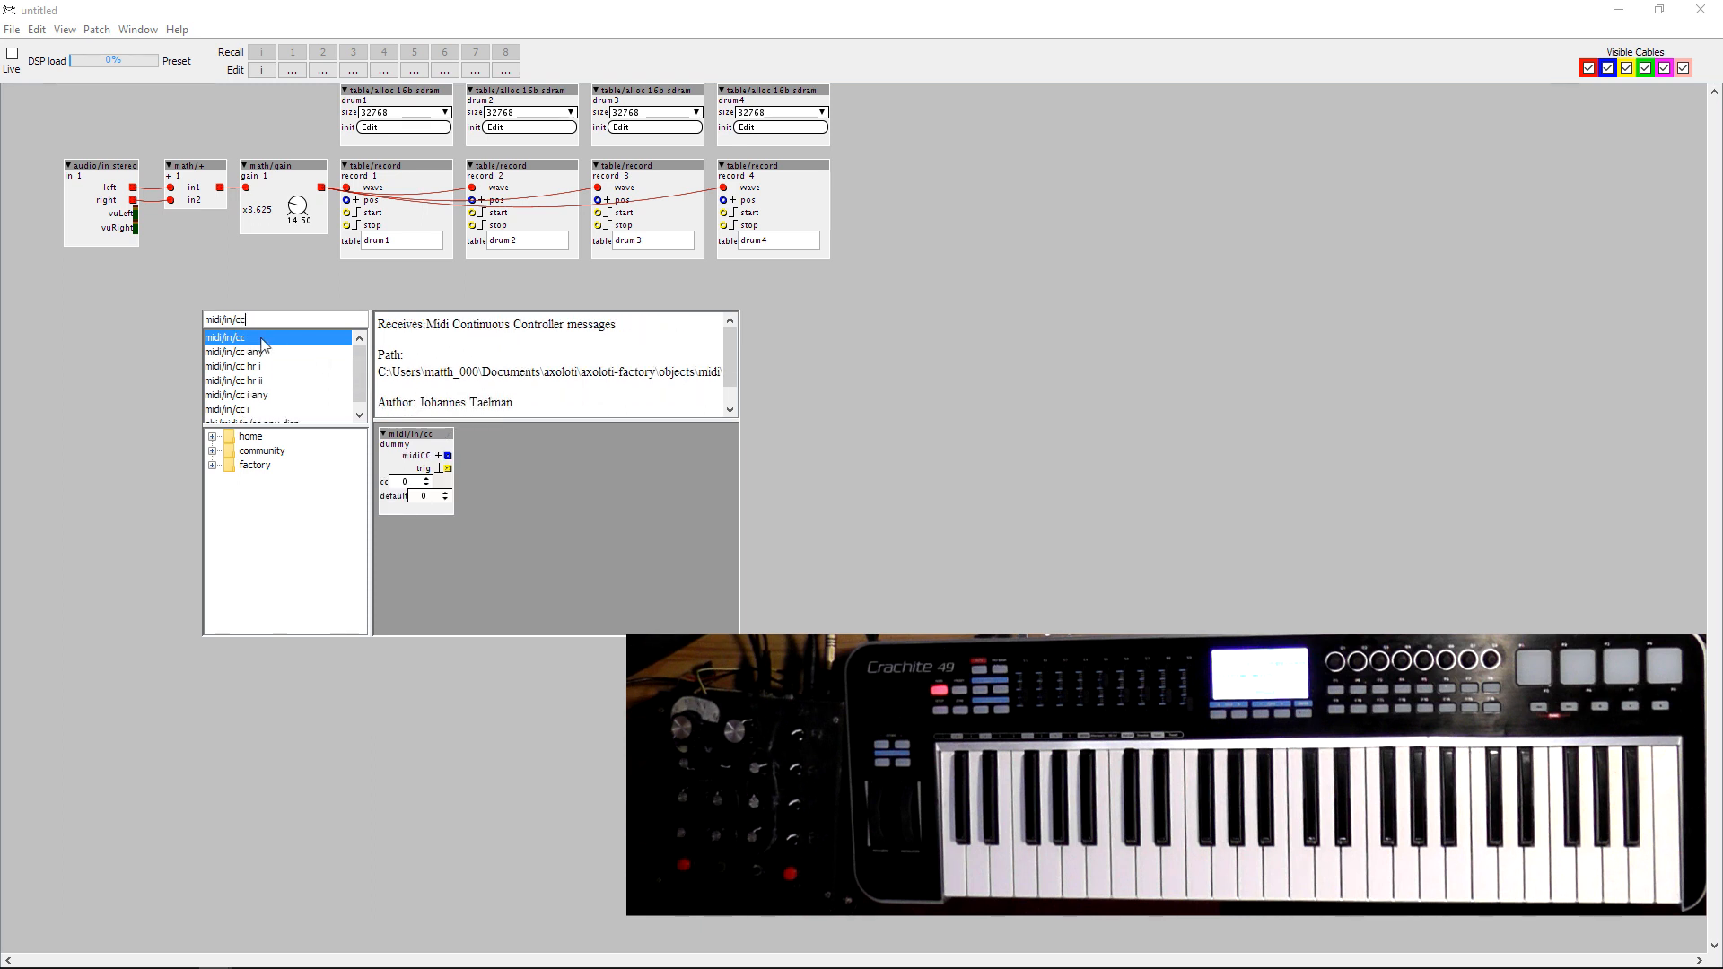
pyautogui.press('Return')
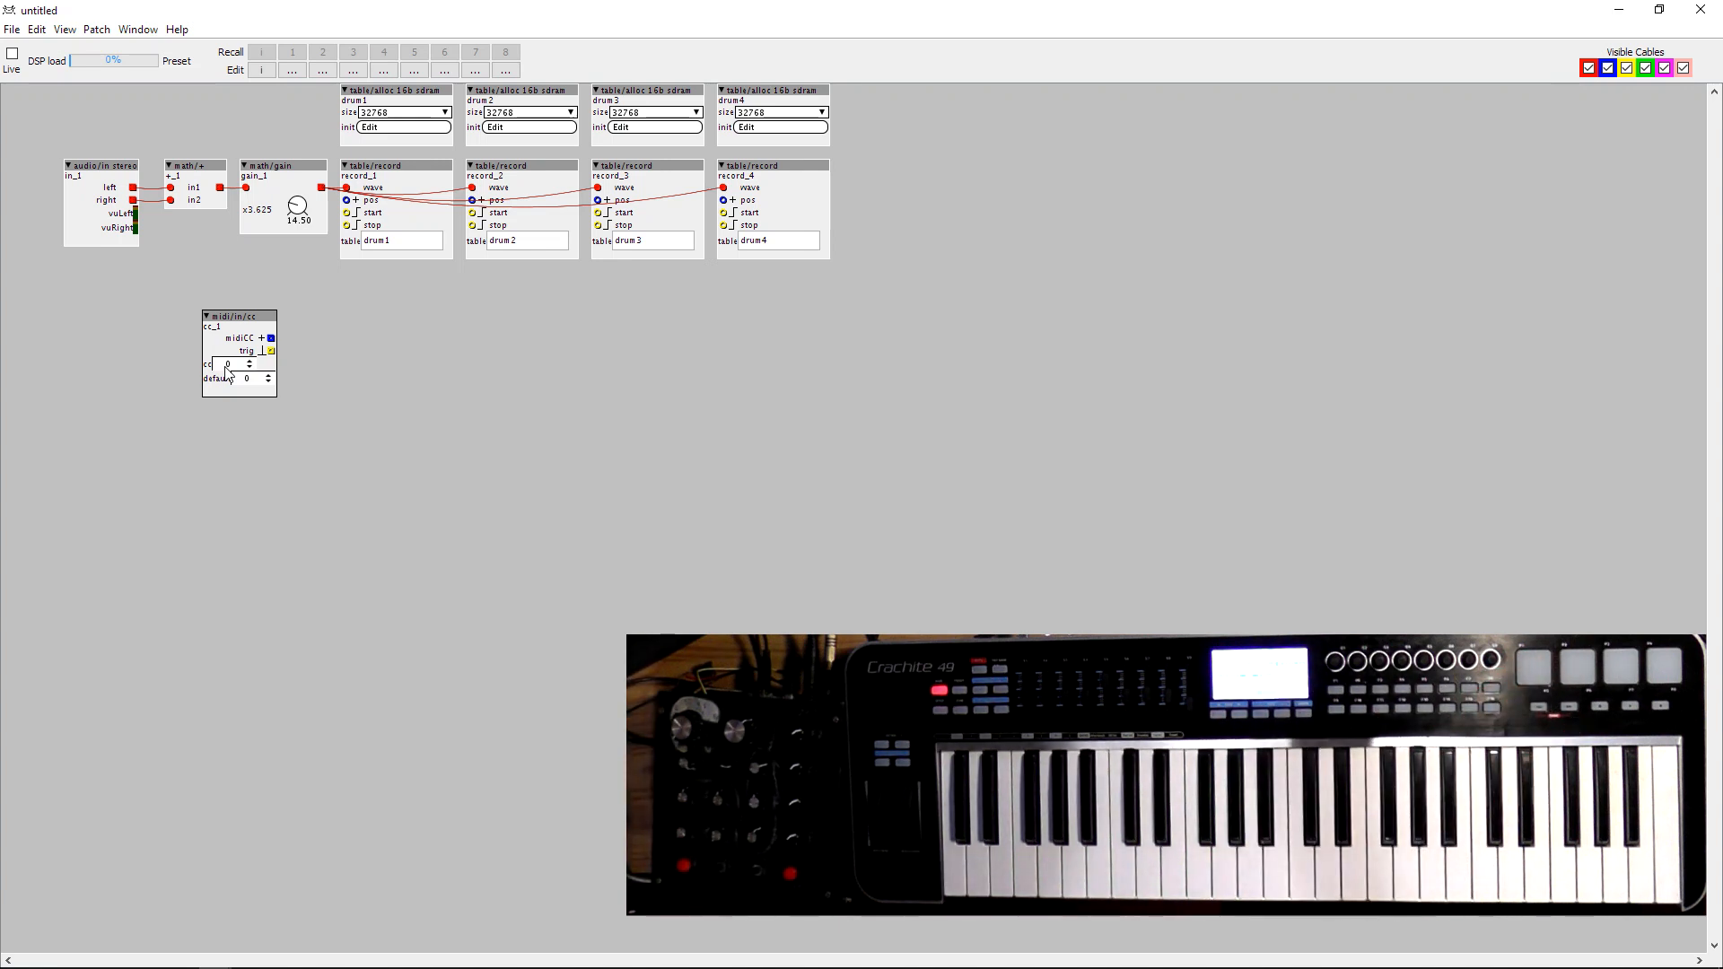
# Set the midi/in/cc object's CC number to 100 and connect its trig outlet to the first record object's start inlet.
pyautogui.click(226, 368)
pyautogui.press('Return')
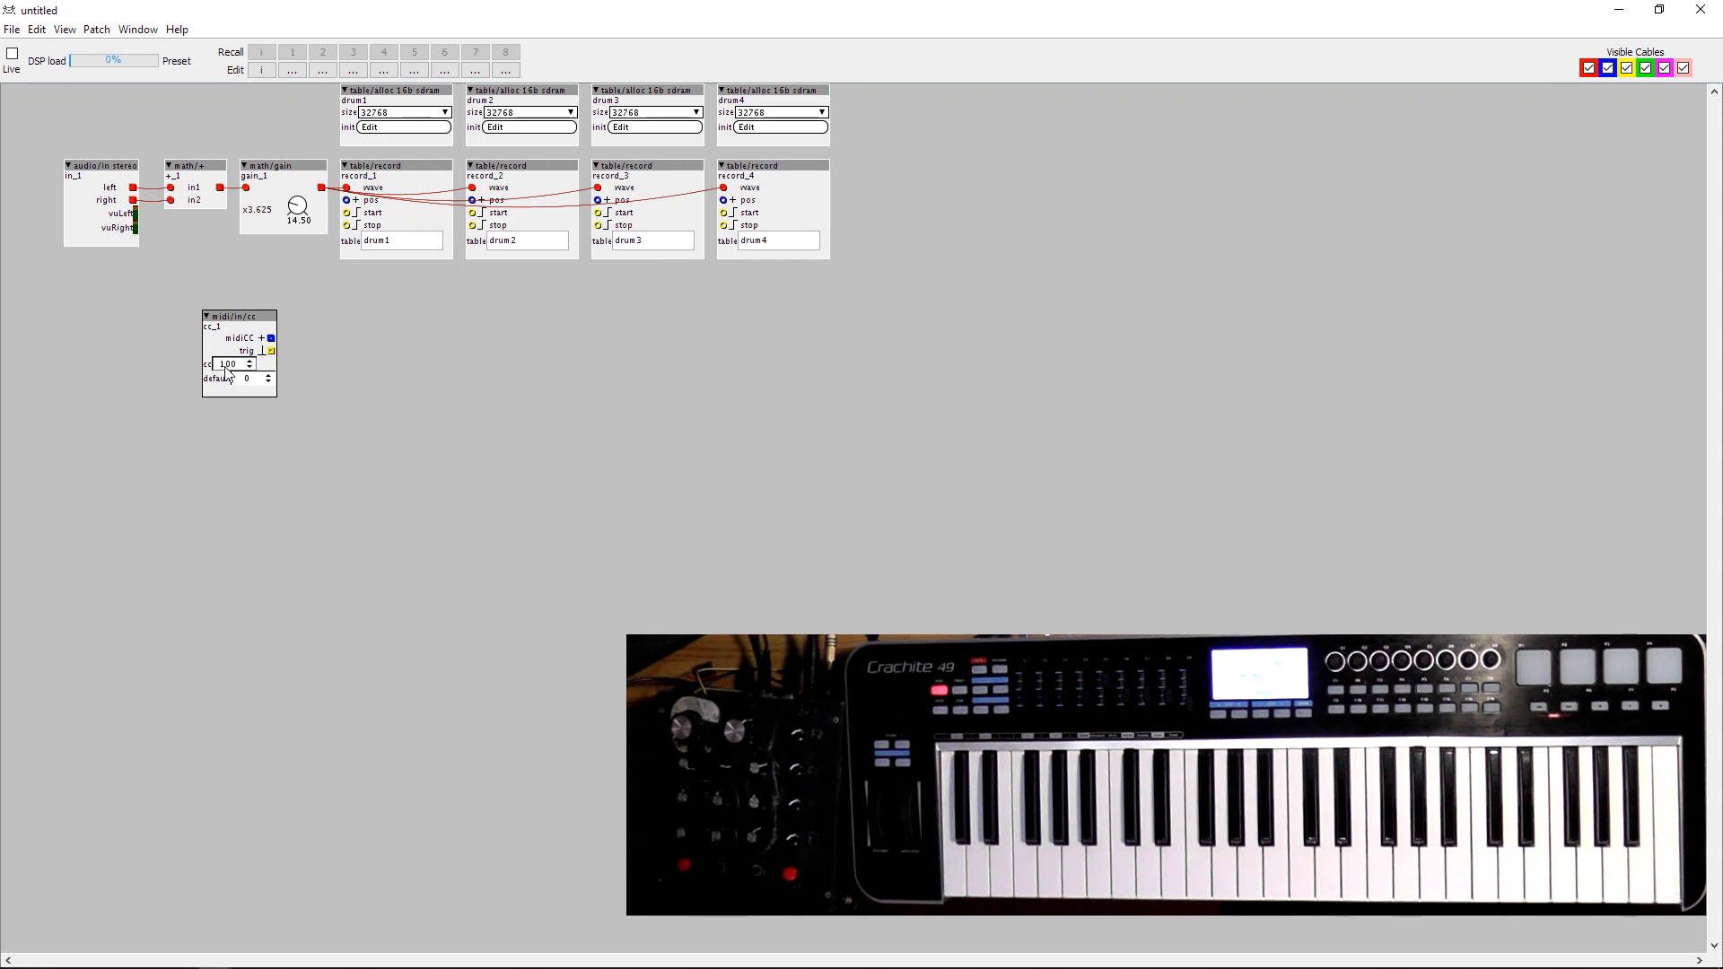
pyautogui.moveTo(271, 351); pyautogui.dragTo(349, 223)
pyautogui.moveTo(229, 328); pyautogui.dragTo(255, 266)
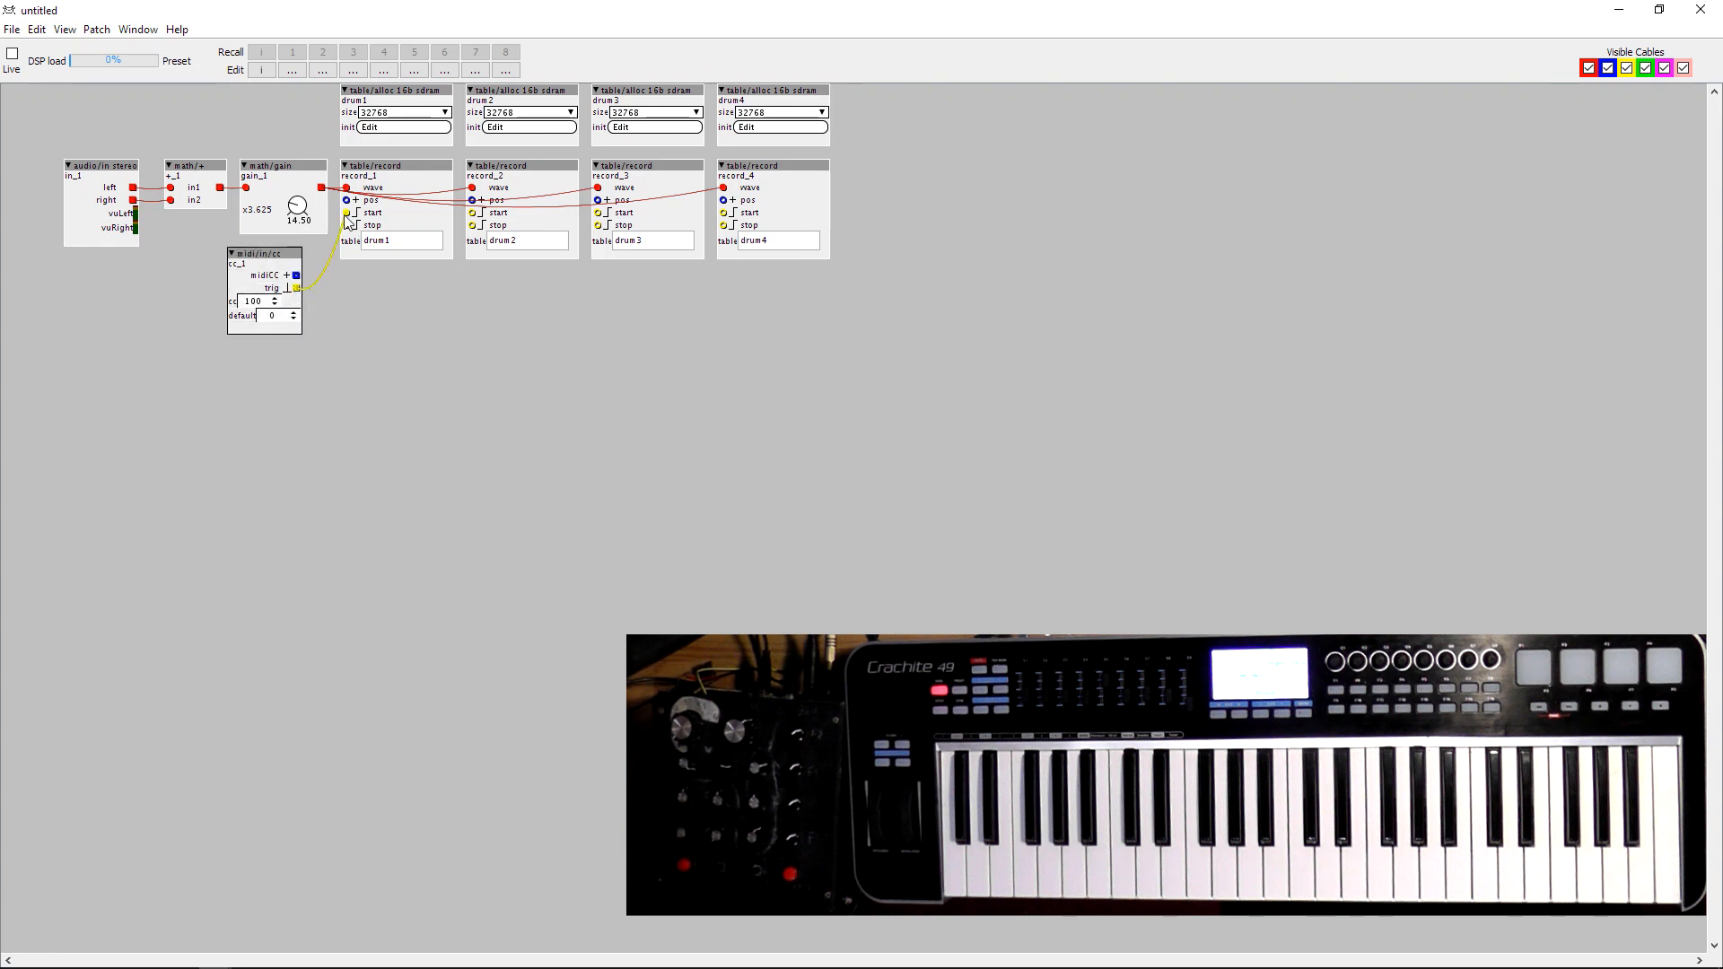
# Duplicate the midi/in/cc object and align the original and its copy below the first and second record objects.
pyautogui.click(290, 247)
pyautogui.moveTo(290, 248); pyautogui.dragTo(490, 272)
pyautogui.hotkey('ctrl', 'c')
pyautogui.hotkey('ctrl', 'v')
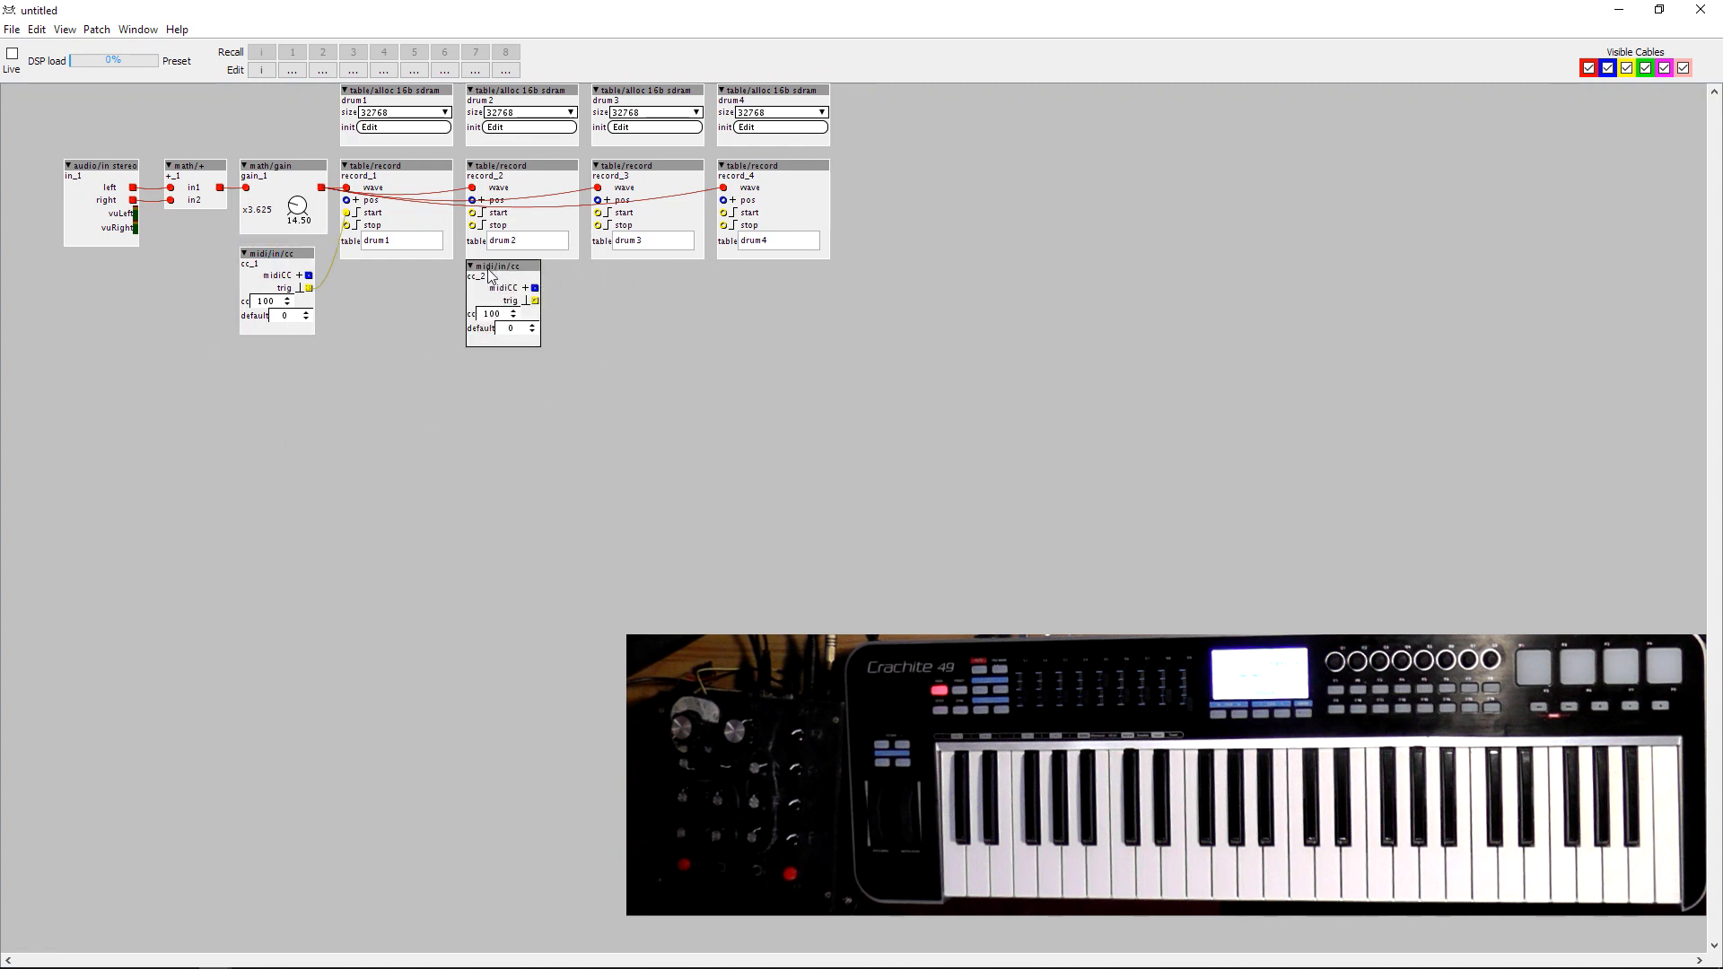
pyautogui.moveTo(259, 257); pyautogui.dragTo(359, 269)
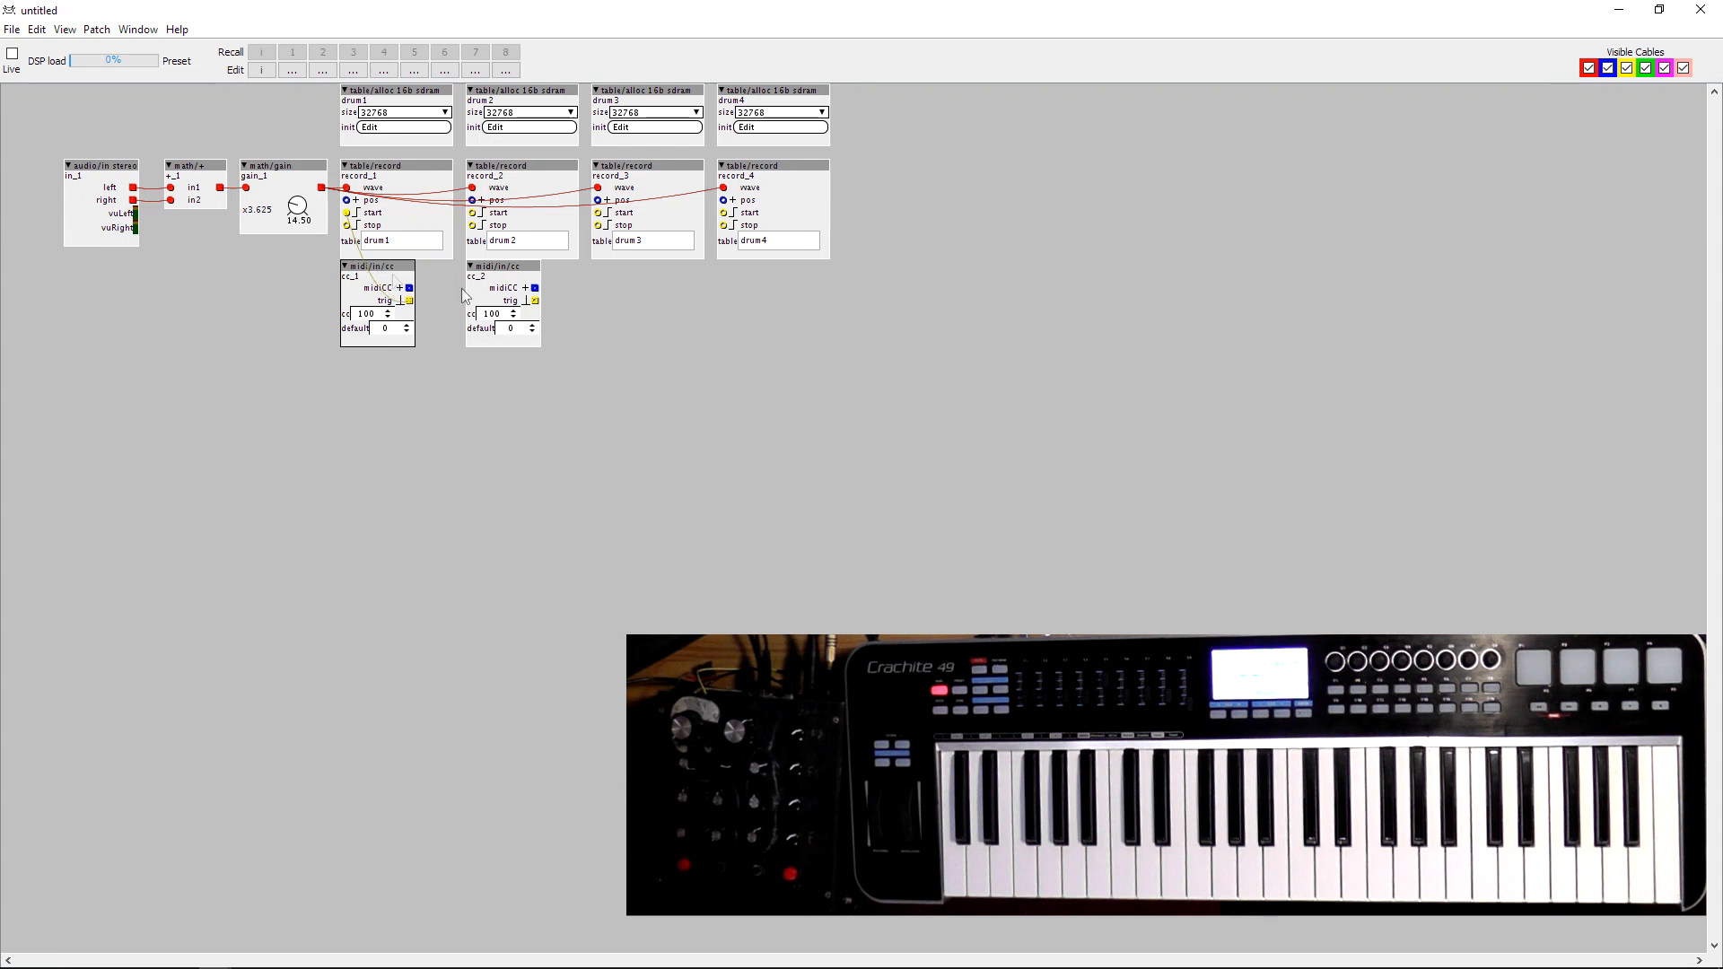
# Connect the second midi/in/cc object's trig to the second record object's start inlet and set its CC number to 101.
pyautogui.moveTo(535, 301); pyautogui.dragTo(481, 221)
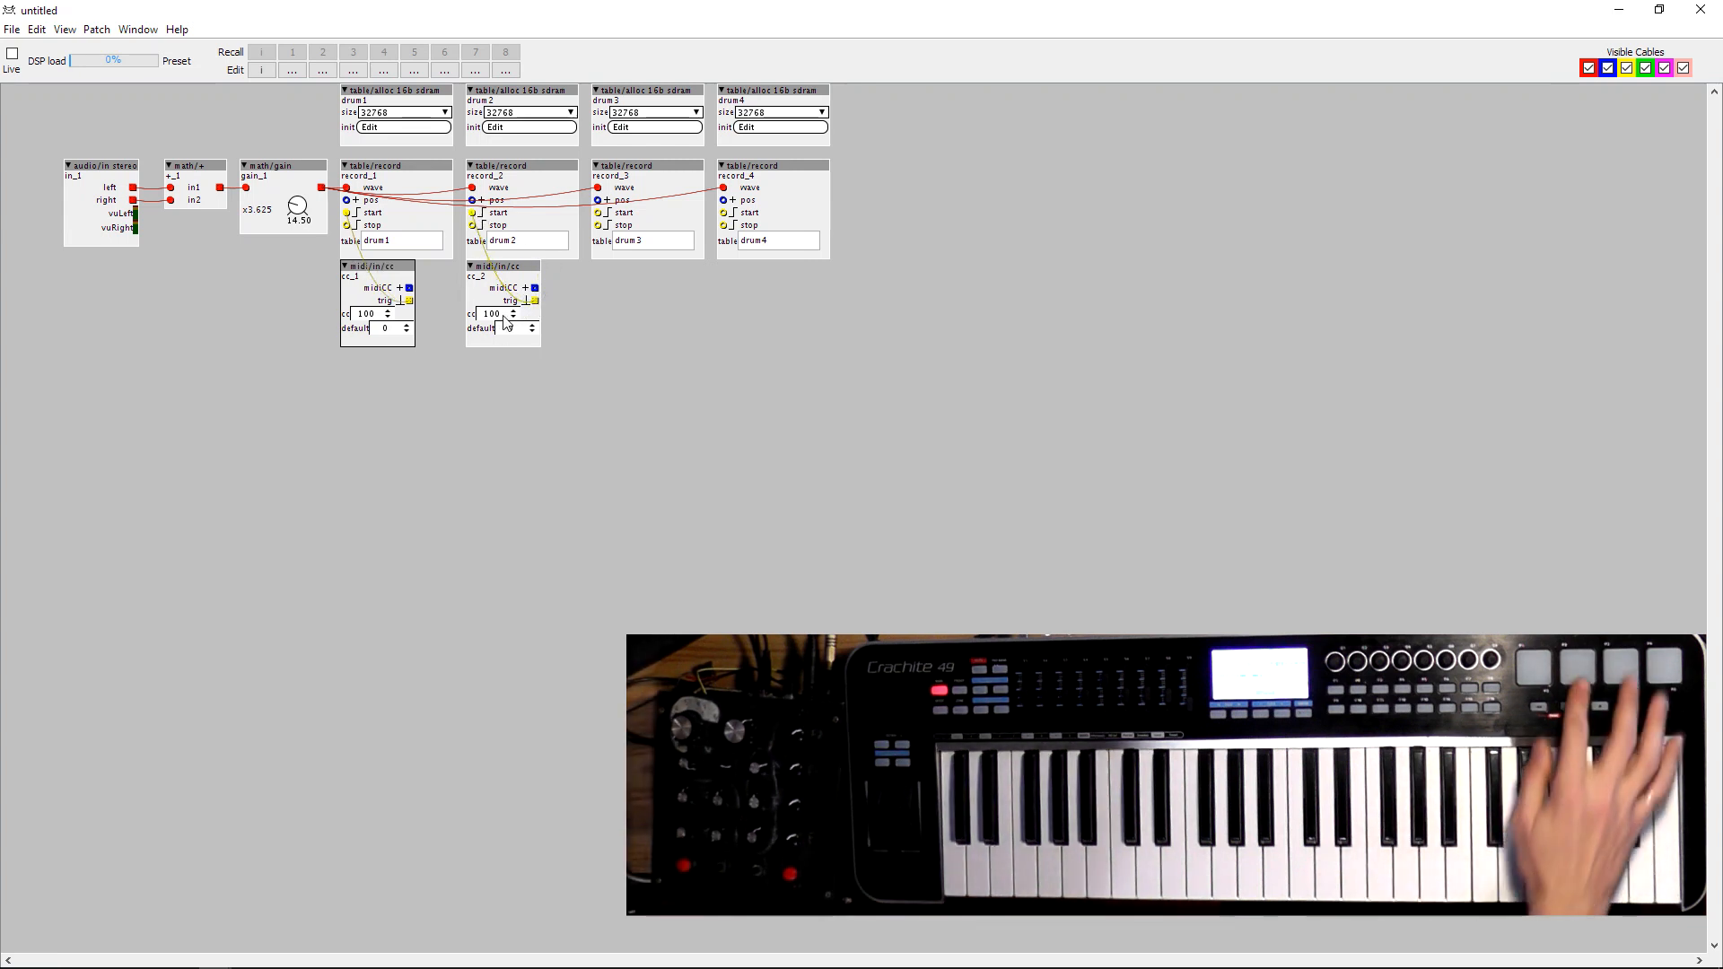
pyautogui.write('10')
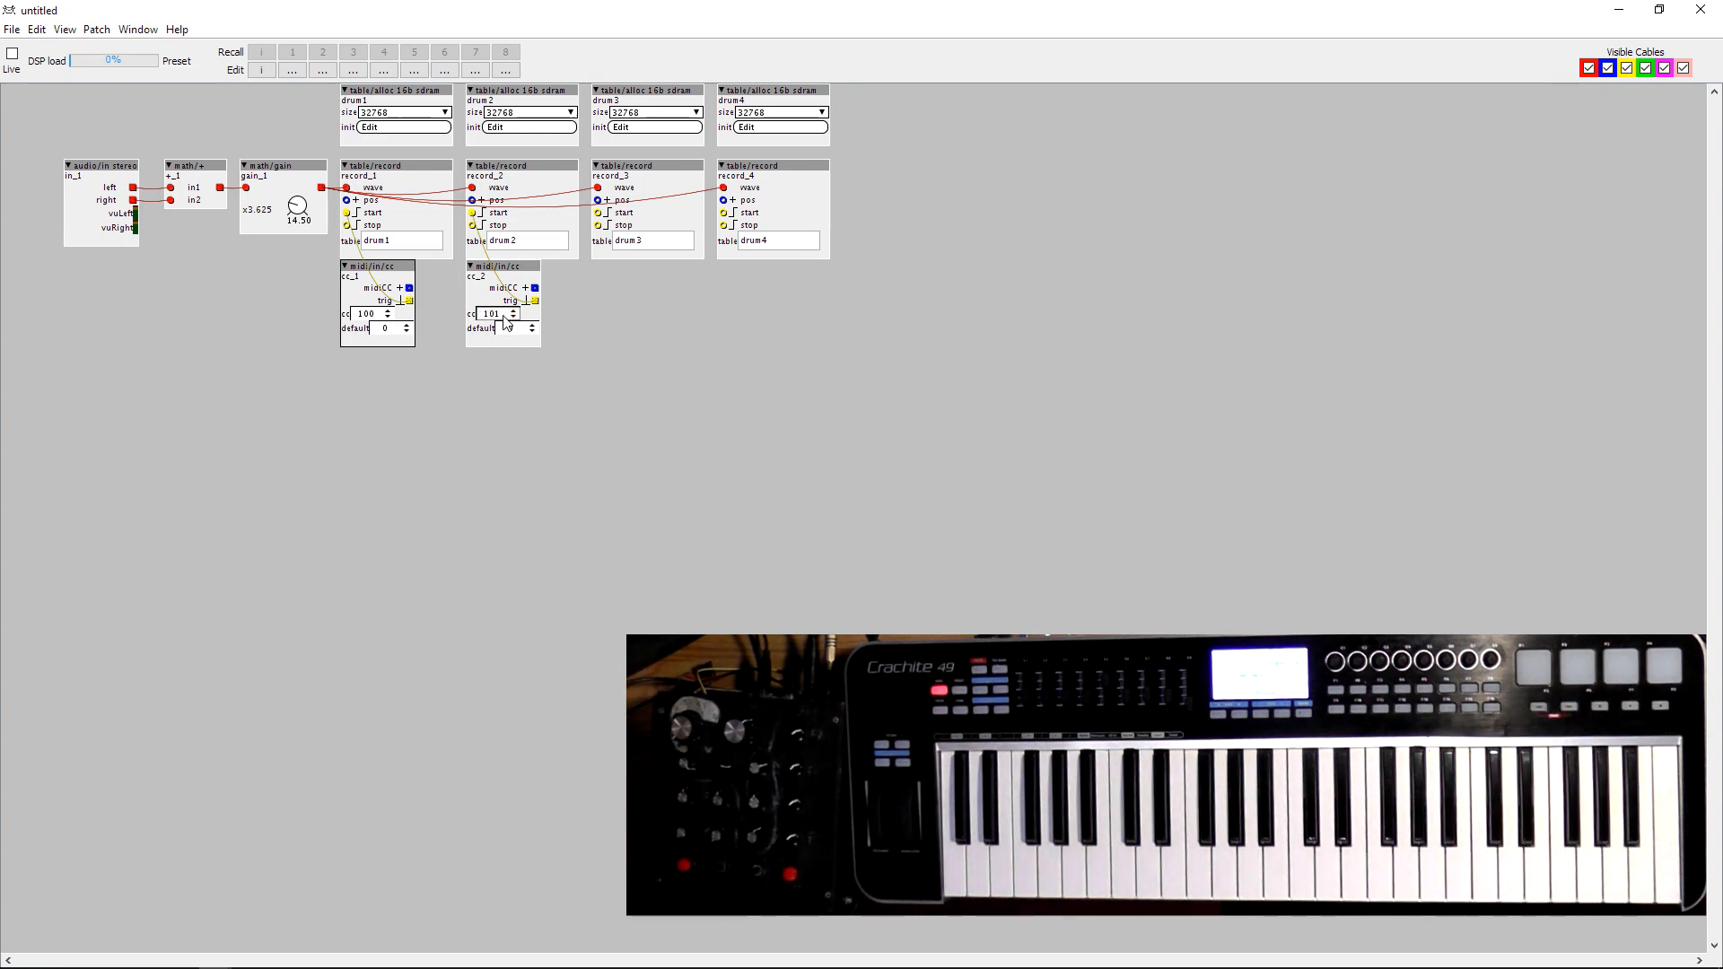
pyautogui.write('1')
pyautogui.press('Return')
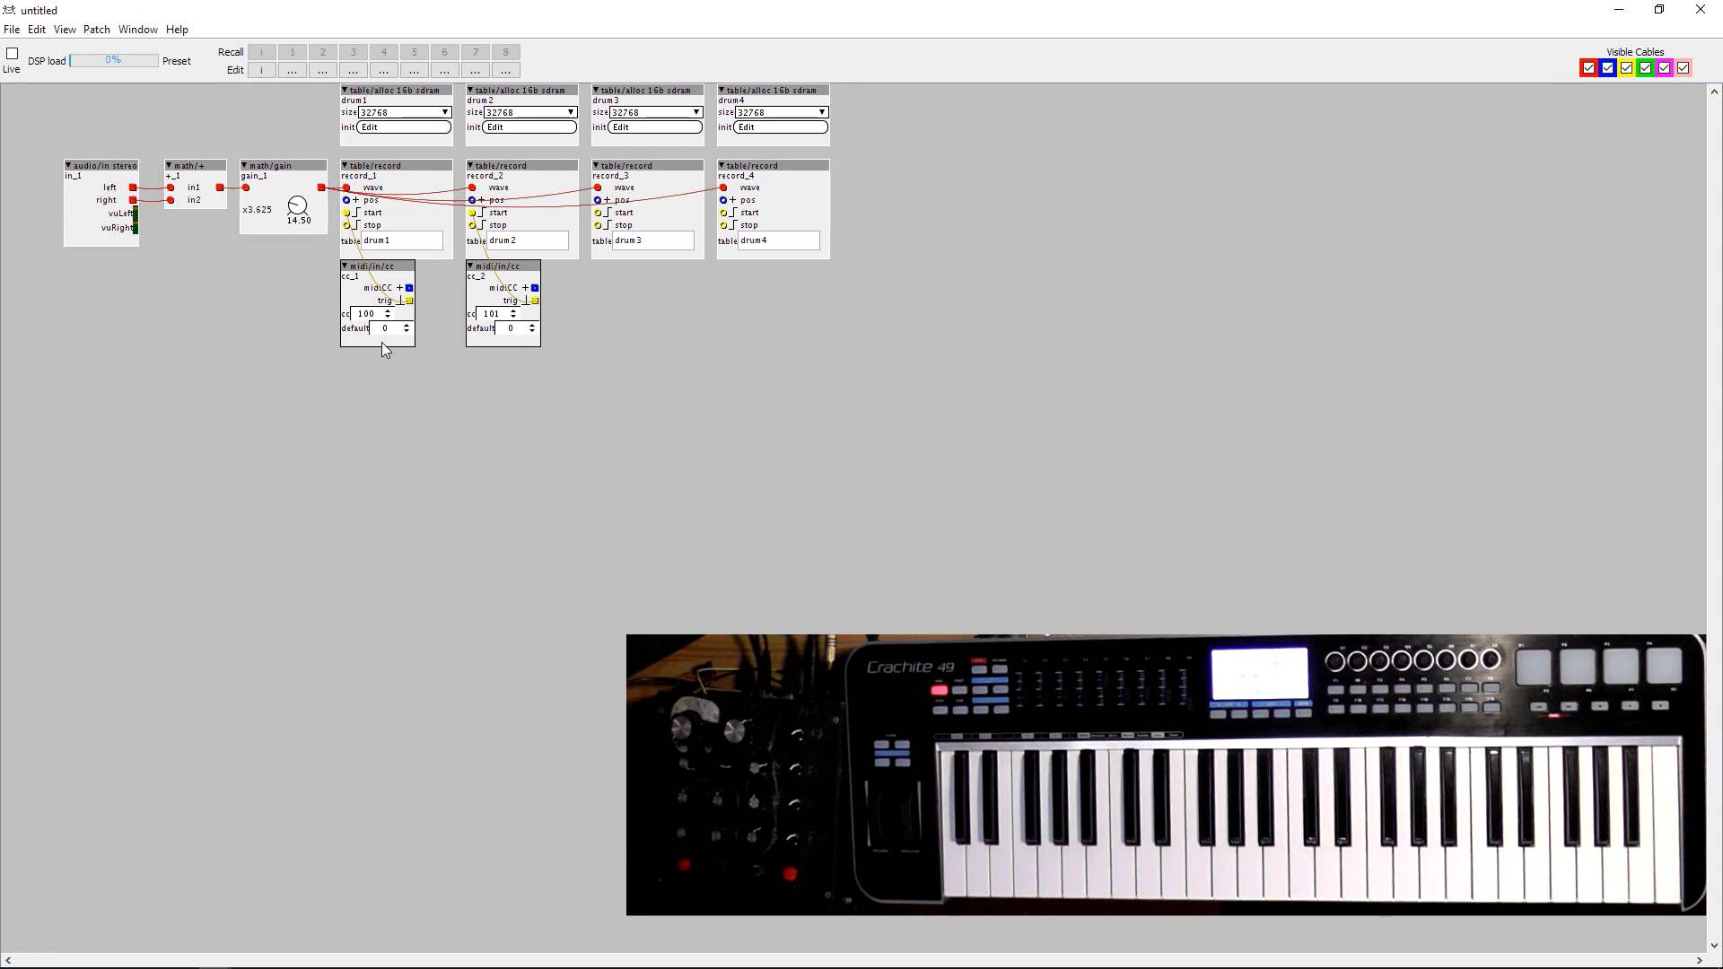
# Duplicate both midi/in/cc objects below the last two record objects, set CC 102 and 103, and connect their trigs to the start inlets.
pyautogui.hotkey('ctrl', 'd')
pyautogui.moveTo(633, 279); pyautogui.dragTo(625, 269)
pyautogui.doubleClick(640, 310)
pyautogui.doubleClick(764, 310)
pyautogui.moveTo(600, 214); pyautogui.dragTo(660, 302)
pyautogui.moveTo(786, 300); pyautogui.dragTo(723, 213)
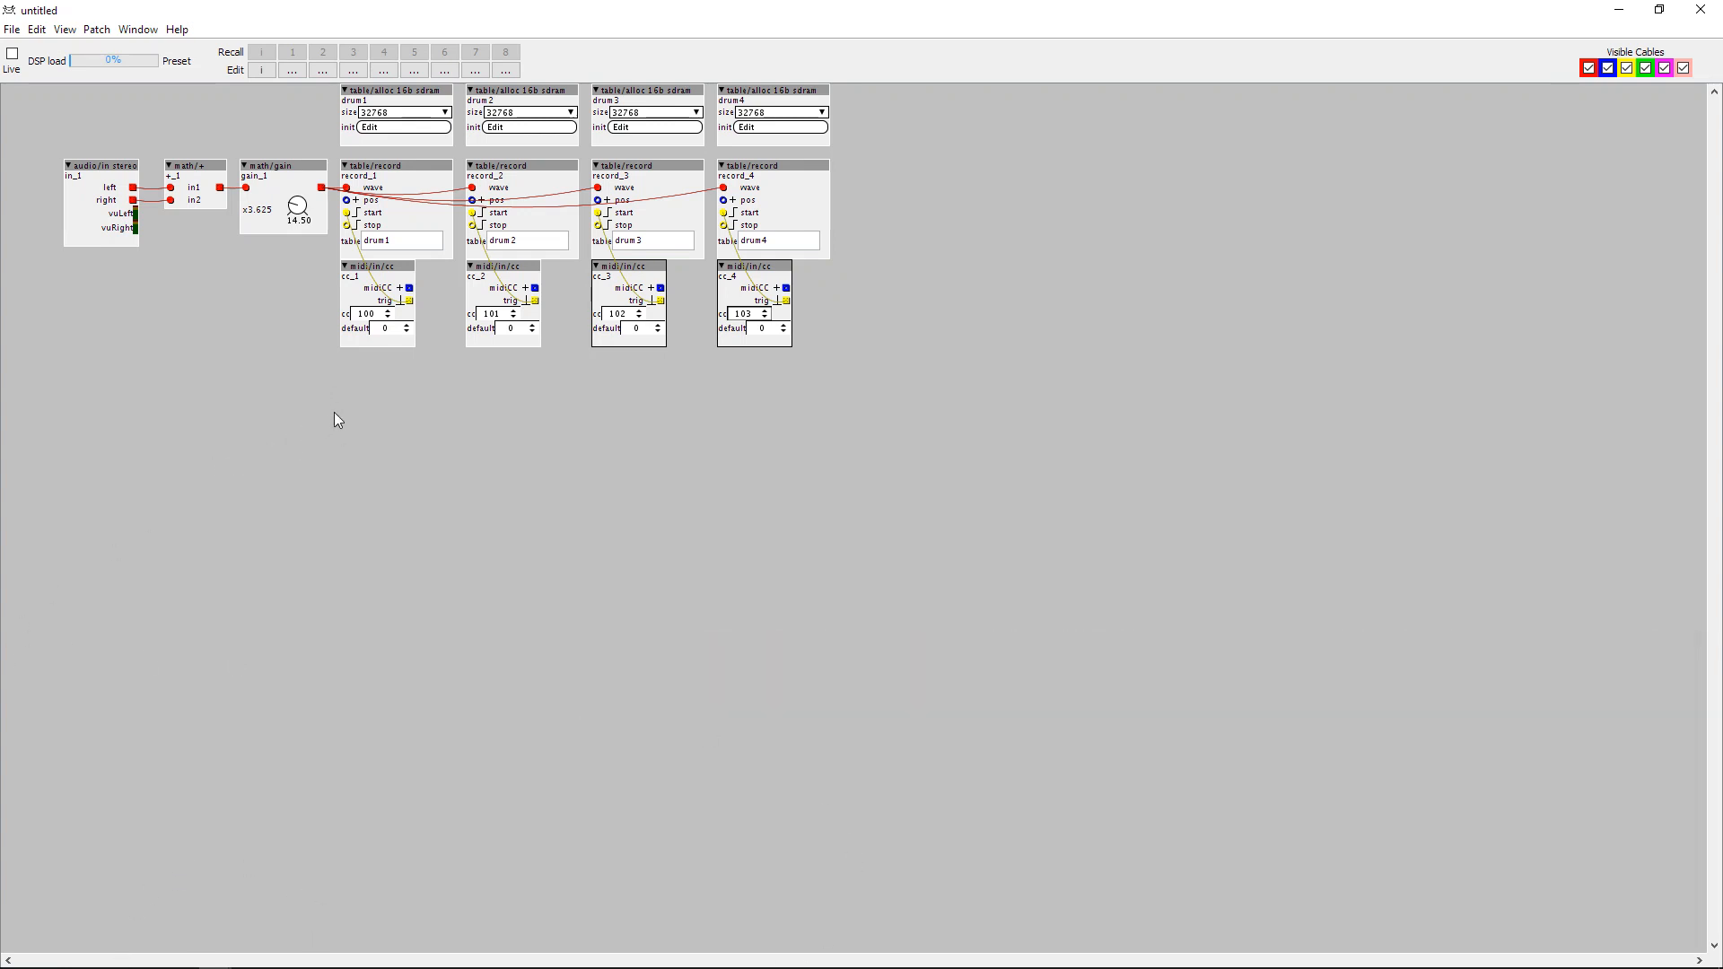
# Add a table/play pitch object in the empty area below the midi/in/cc row.
pyautogui.doubleClick(409, 420)
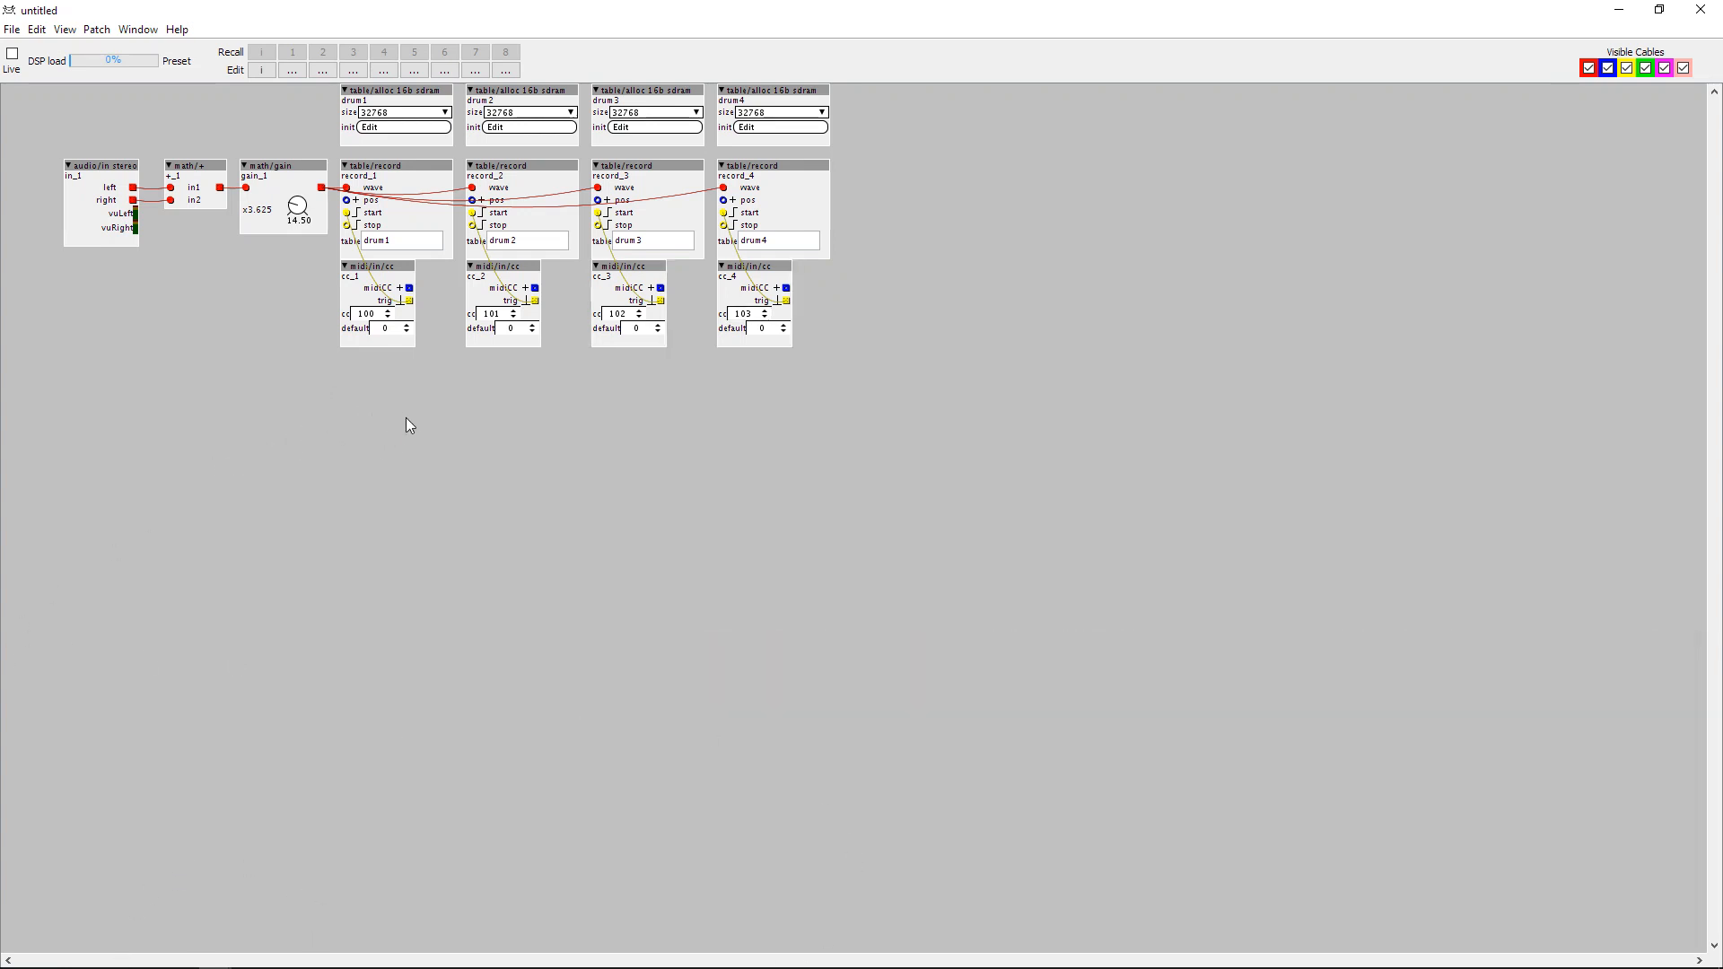
pyautogui.write('table/')
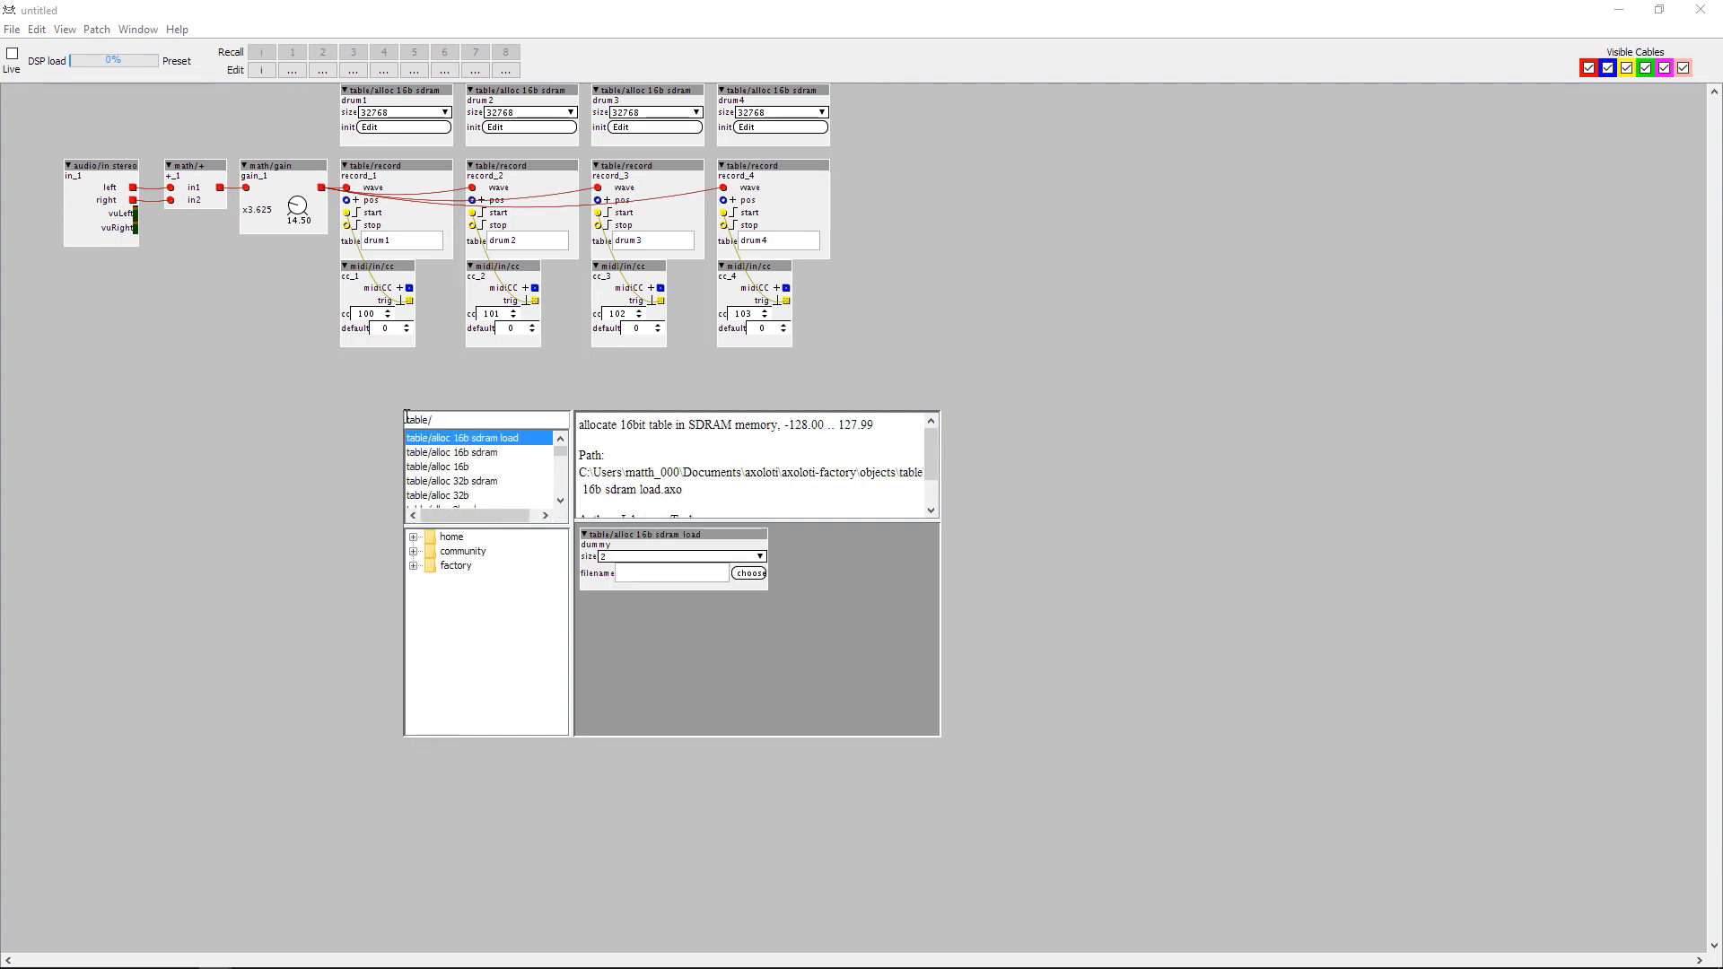
pyautogui.write('pl')
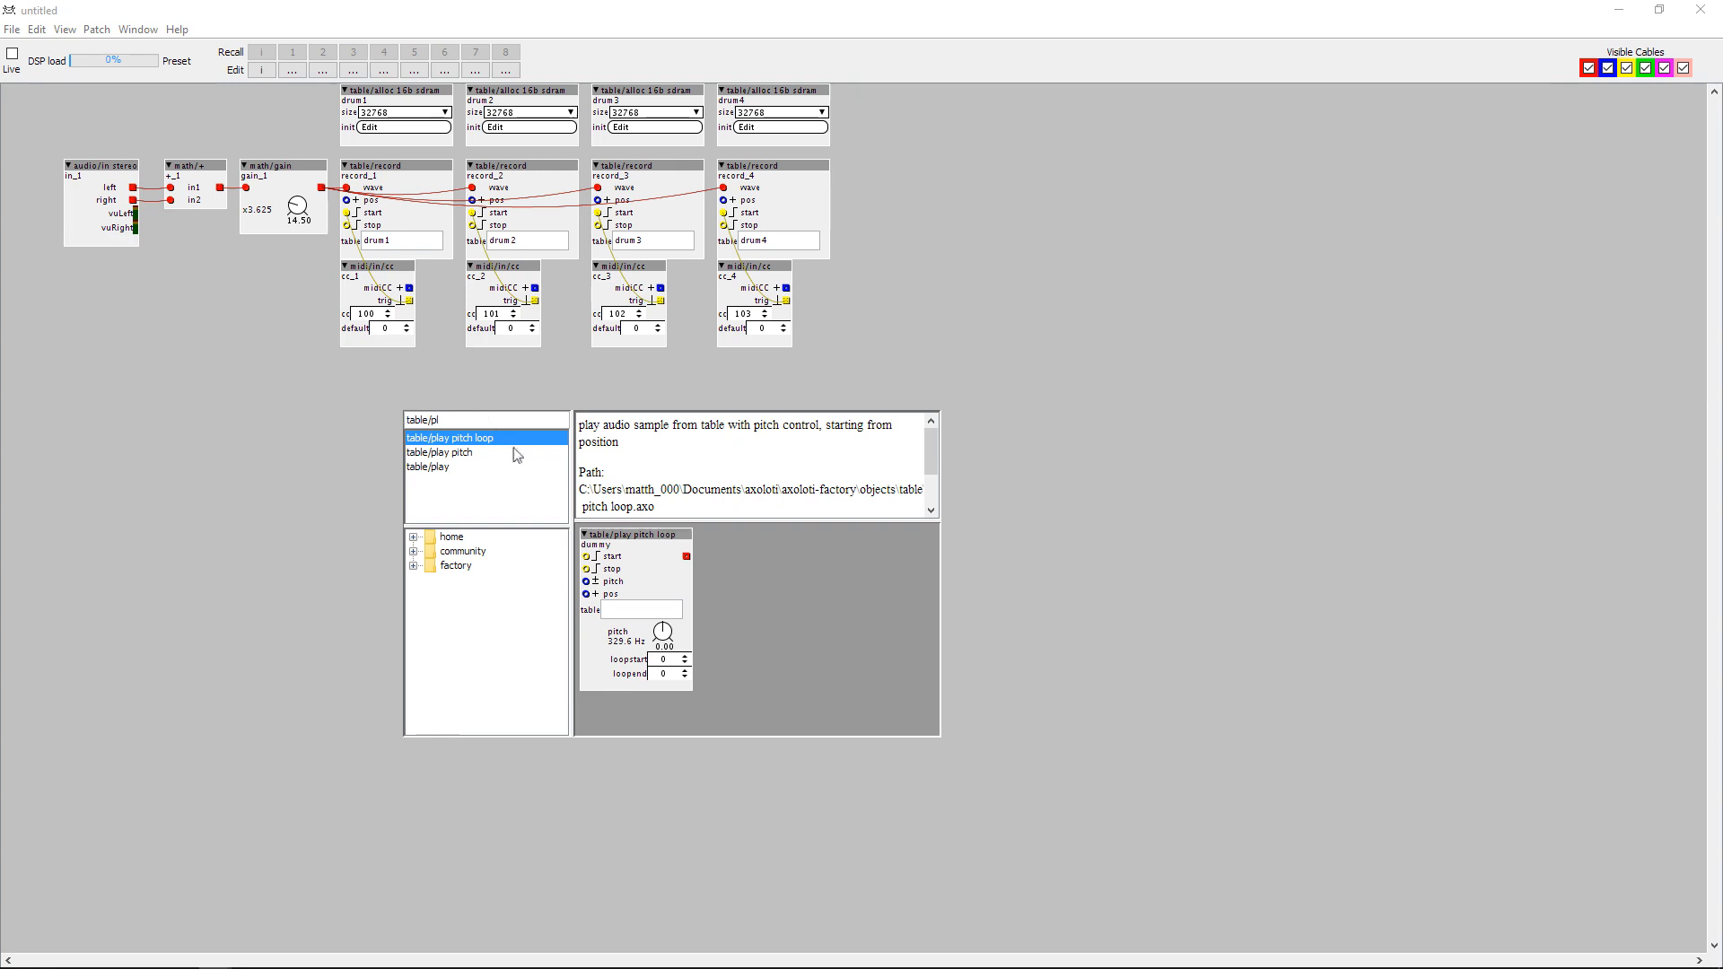
pyautogui.click(470, 456)
pyautogui.doubleClick(470, 456)
# Align the table/play pitch object under the first record column and paste three copies under the other columns.
pyautogui.moveTo(457, 417); pyautogui.dragTo(389, 392)
pyautogui.hotkey('ctrl', 'c')
pyautogui.hotkey('ctrl', 'v')
pyautogui.moveTo(447, 582); pyautogui.dragTo(741, 401)
pyautogui.hotkey('ctrl', 'v')
pyautogui.hotkey('ctrl', 'v')
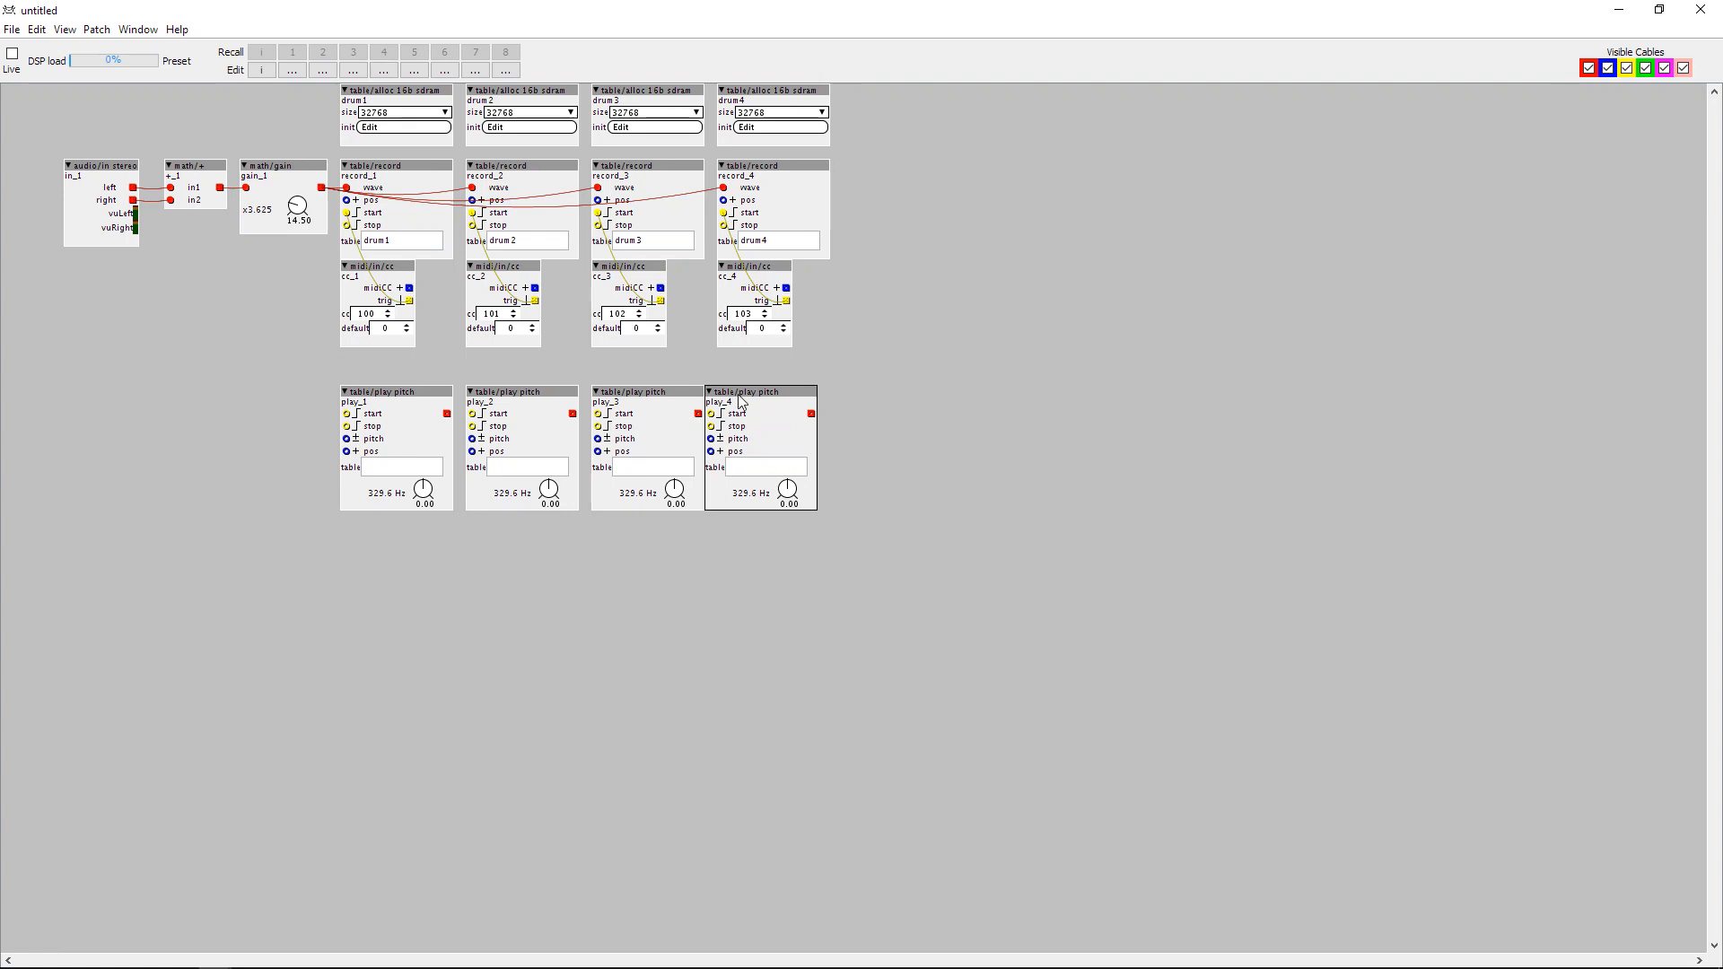
# Assign the tables drum1, drum2, drum3 and drum4 to the four table/play pitch objects in order.
pyautogui.click(370, 465)
pyautogui.write('drum')
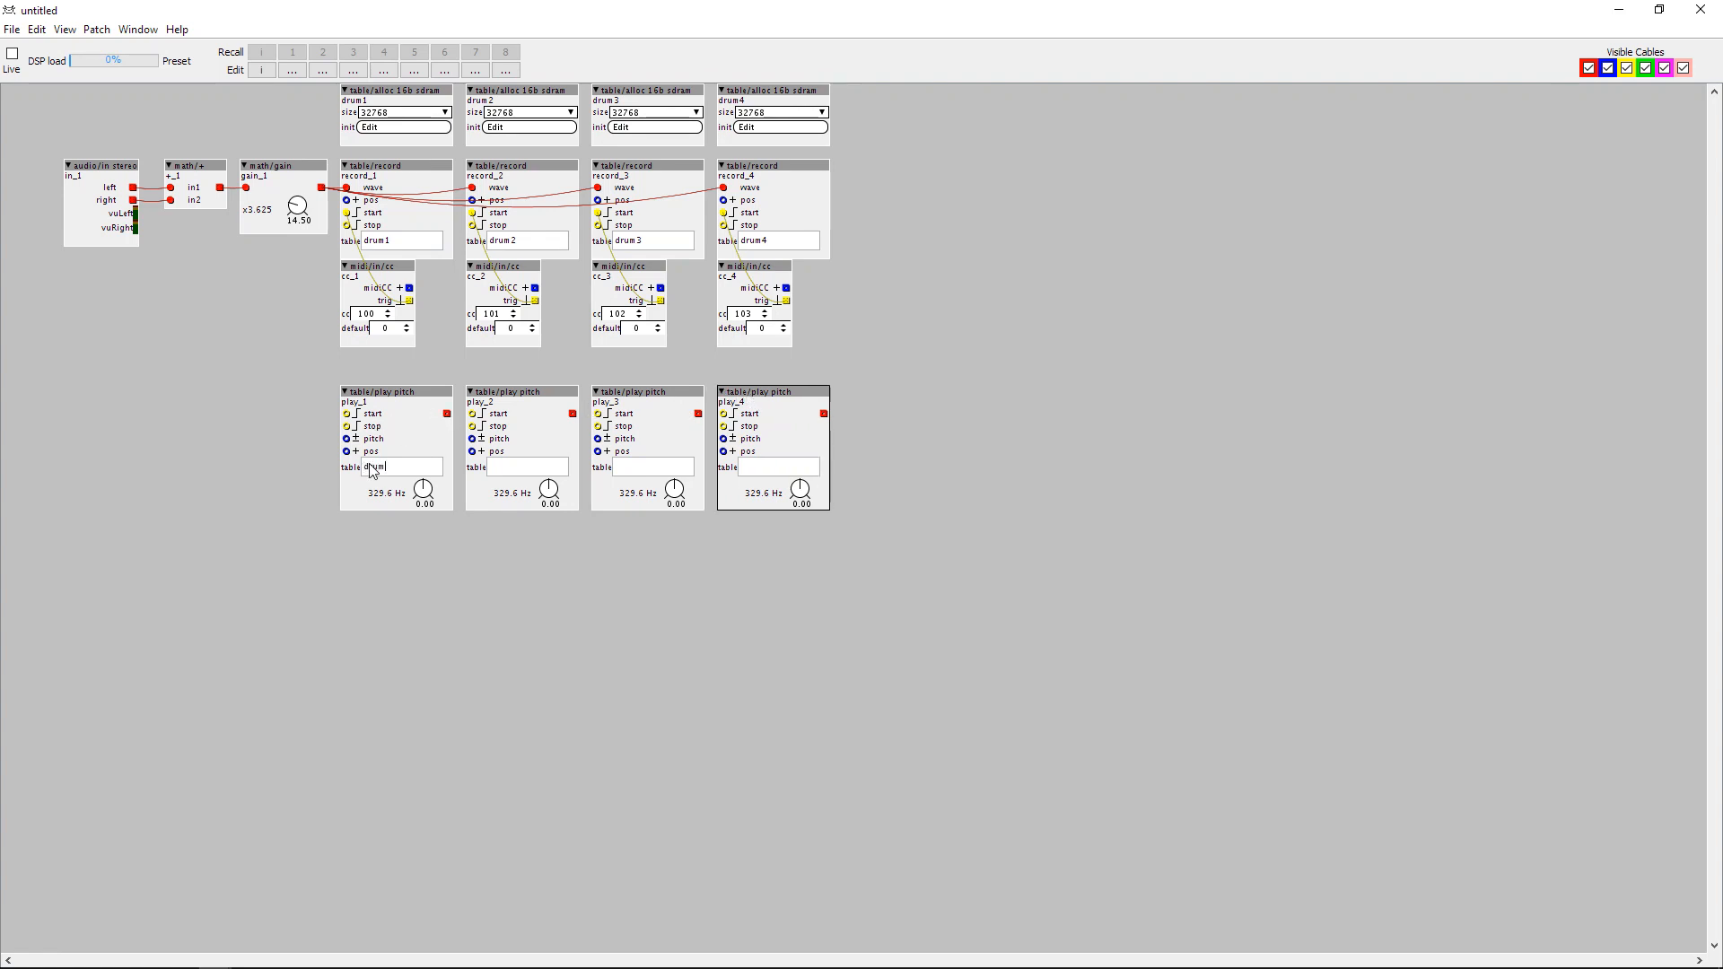
pyautogui.write('1')
pyautogui.press('Return')
pyautogui.write('drum2')
pyautogui.press('Tab')
pyautogui.press('Tab')
pyautogui.write('drum')
pyautogui.press('Tab')
pyautogui.press('Tab')
pyautogui.click(612, 600)
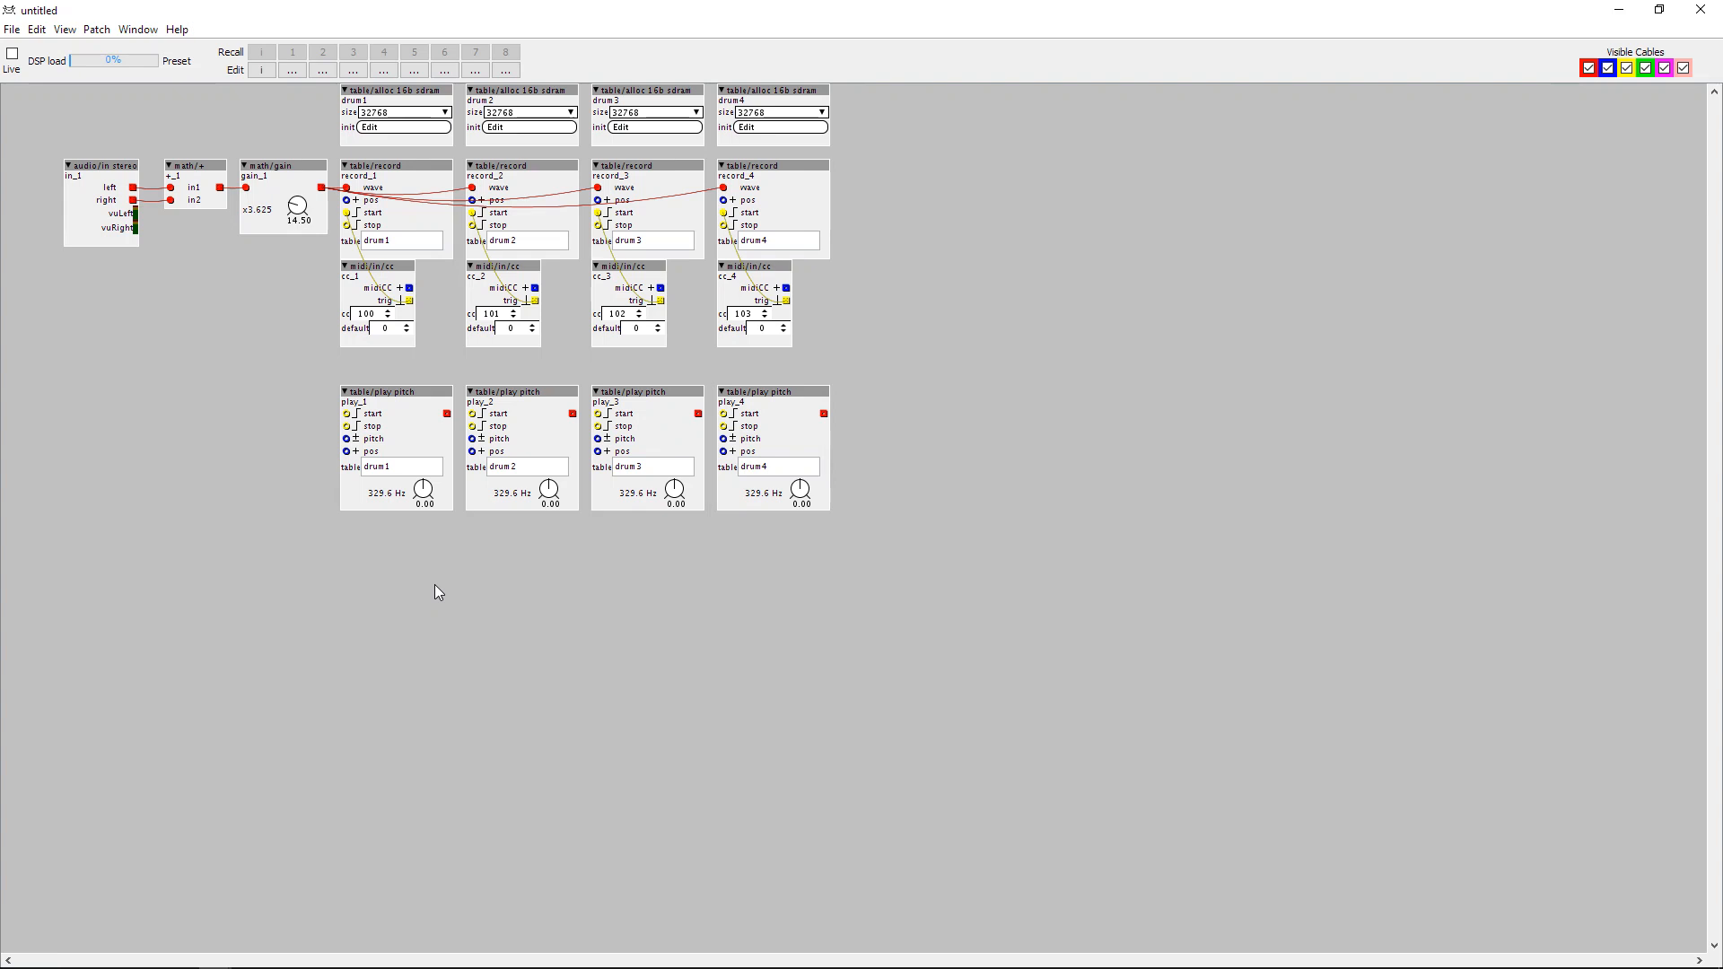
# Add an lfo/square object and place it below the stereo audio input.
pyautogui.doubleClick(50, 344)
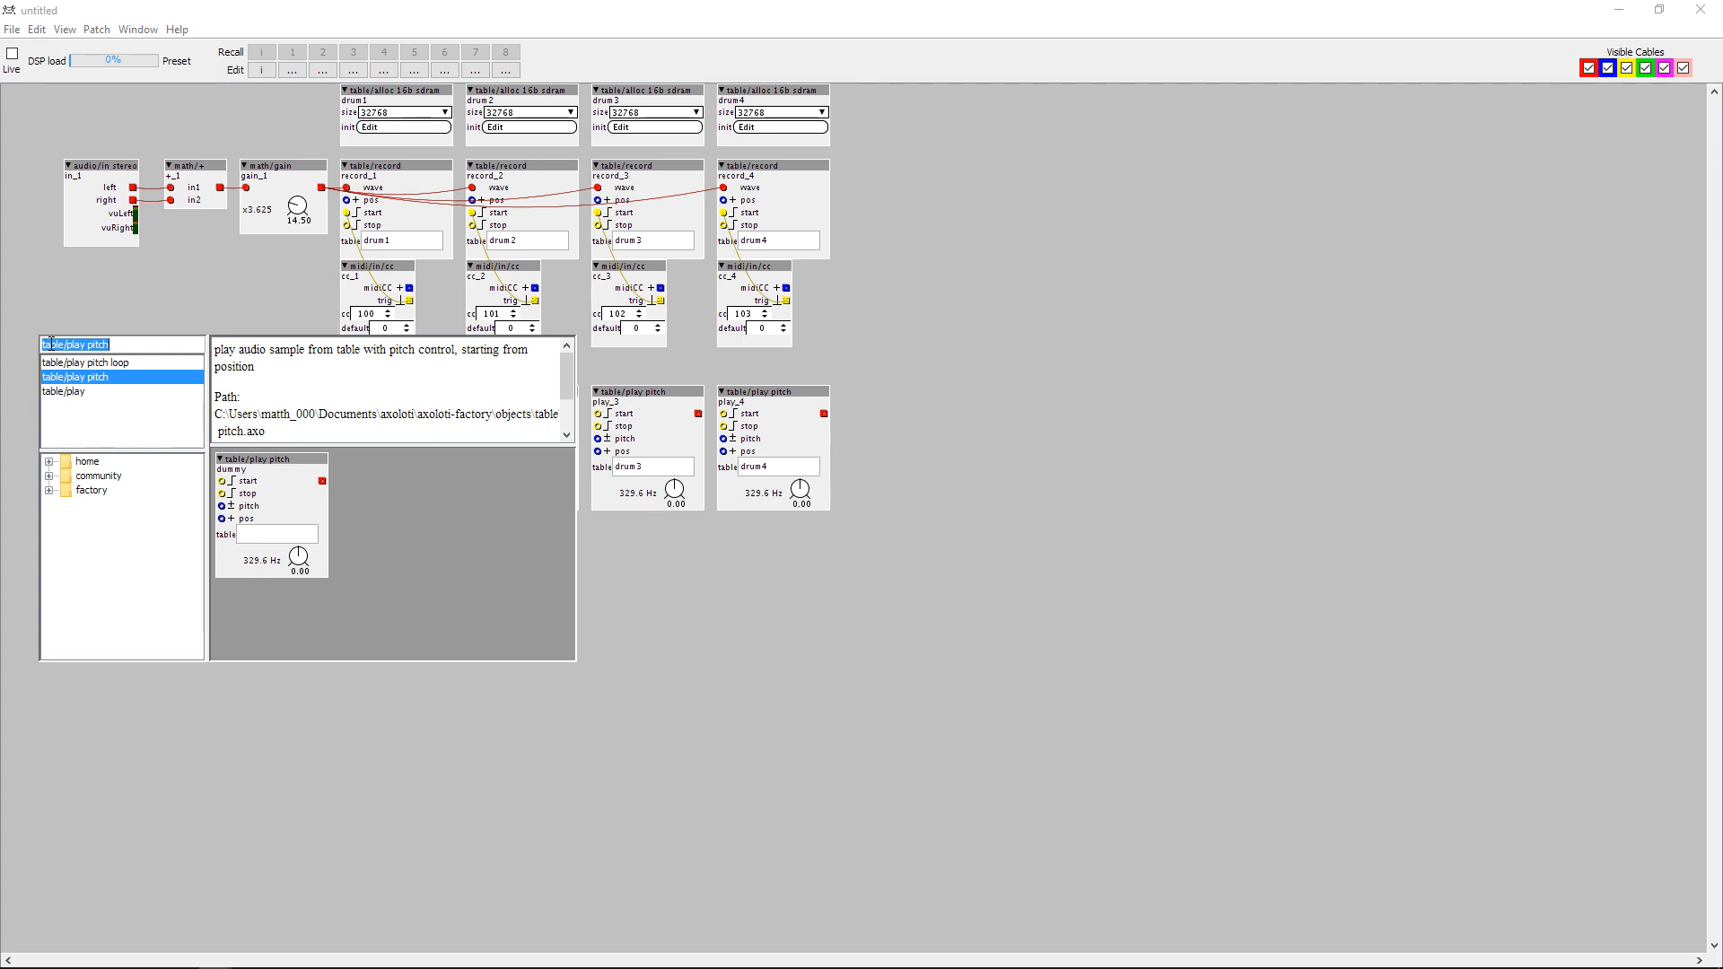
pyautogui.write('lfo')
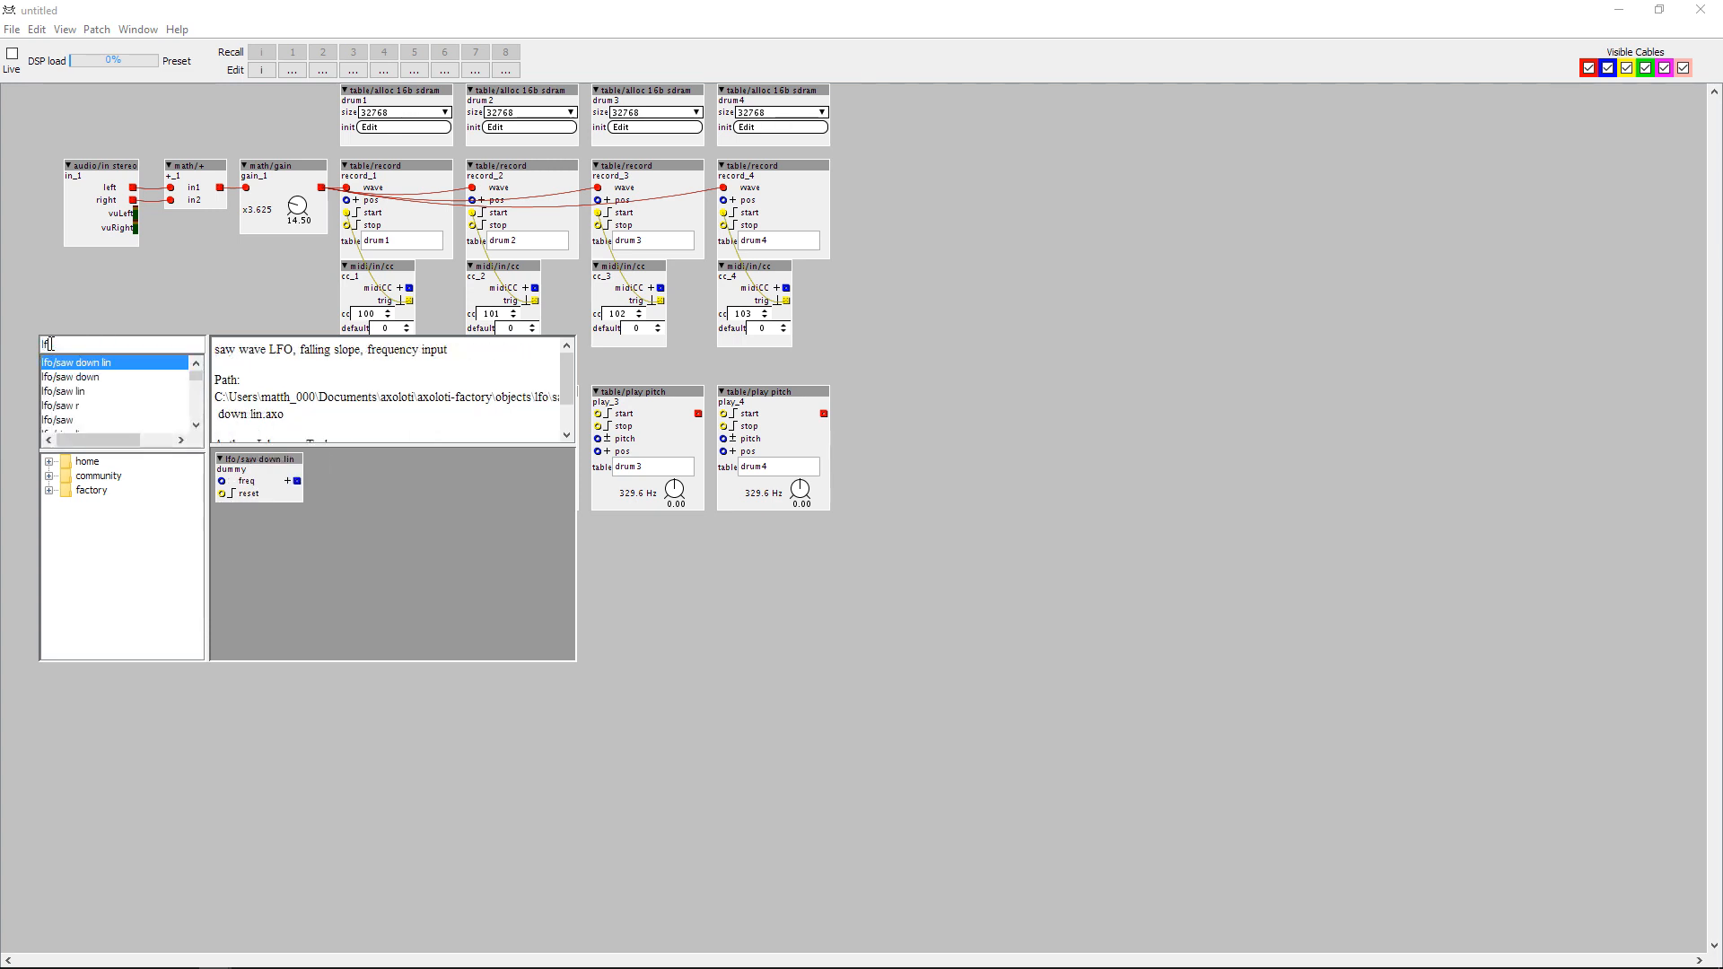
pyautogui.scroll(-2, 79, 426)
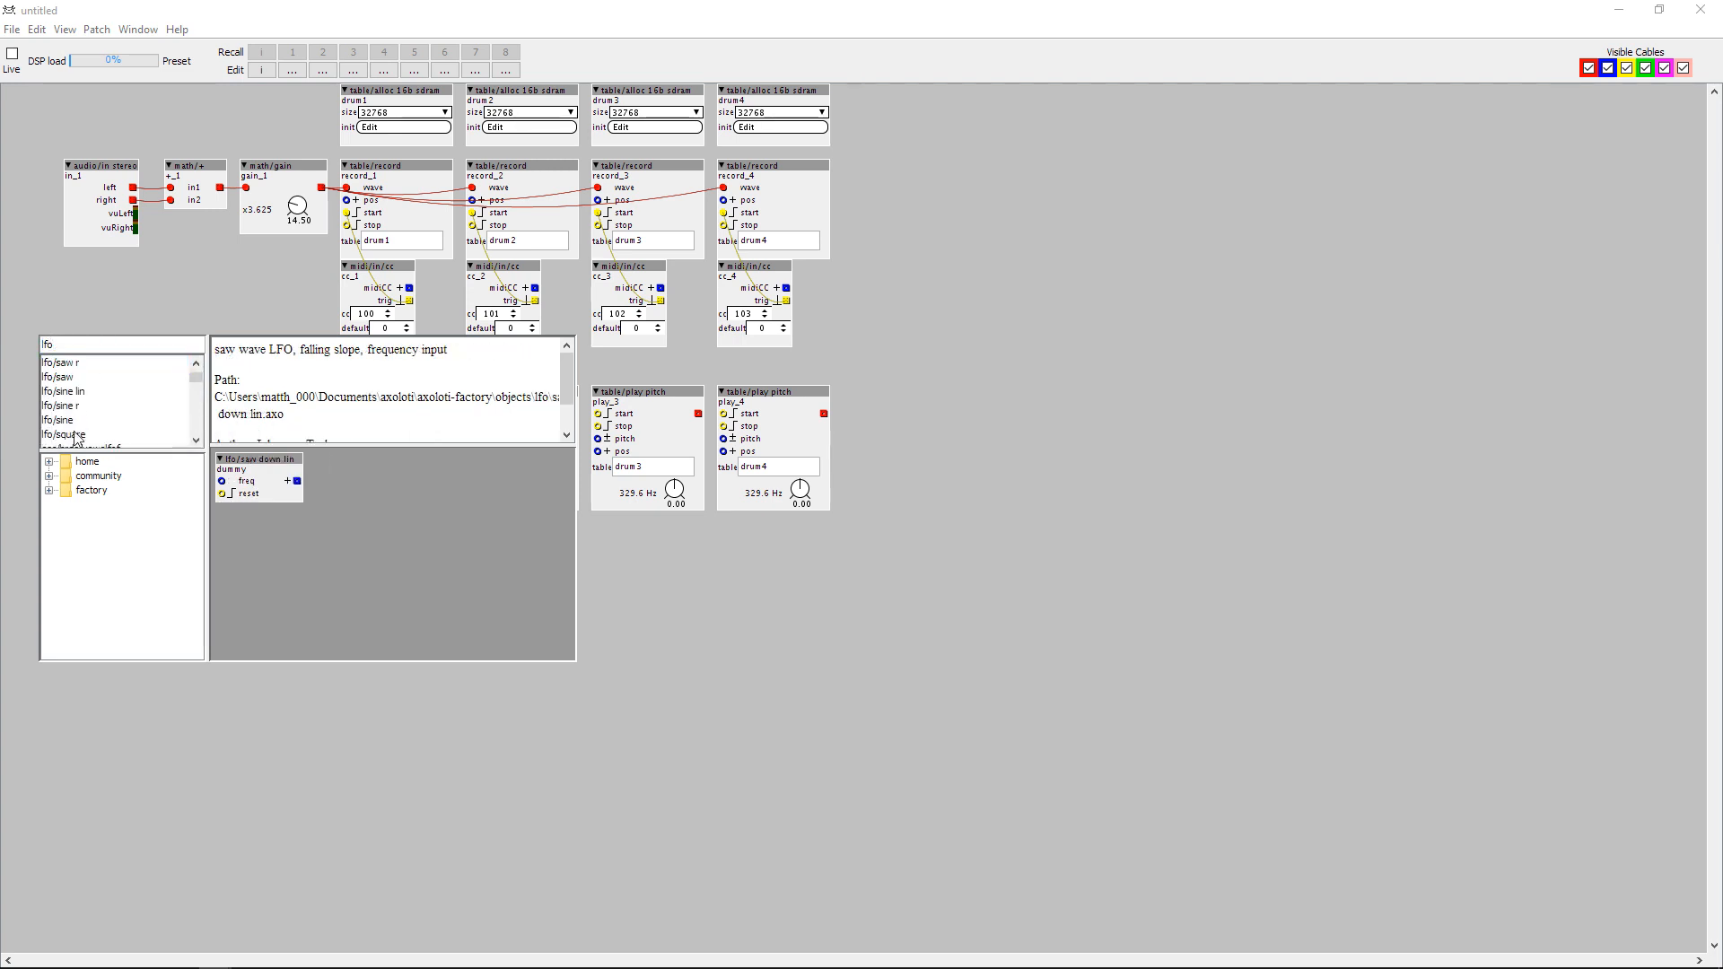
pyautogui.click(76, 393)
pyautogui.doubleClick(76, 393)
pyautogui.moveTo(92, 348); pyautogui.dragTo(62, 284)
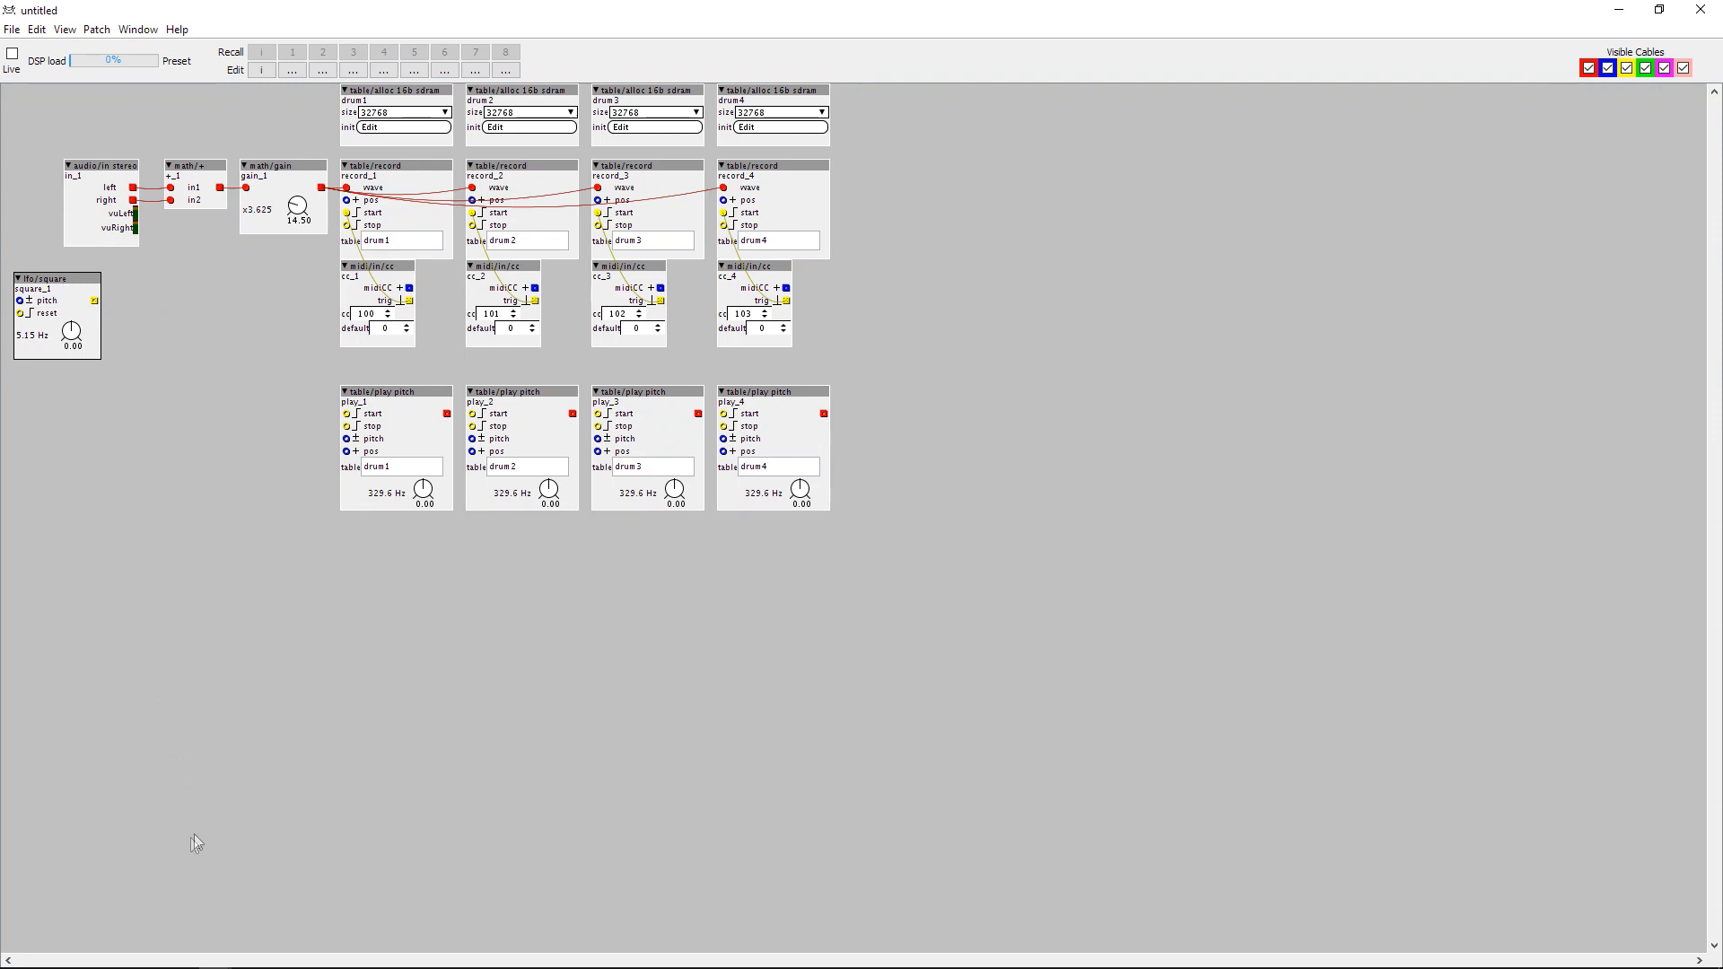
# Add an sss/seq/shufflingGateSequencer object and align it beside the square LFO.
pyautogui.doubleClick(137, 337)
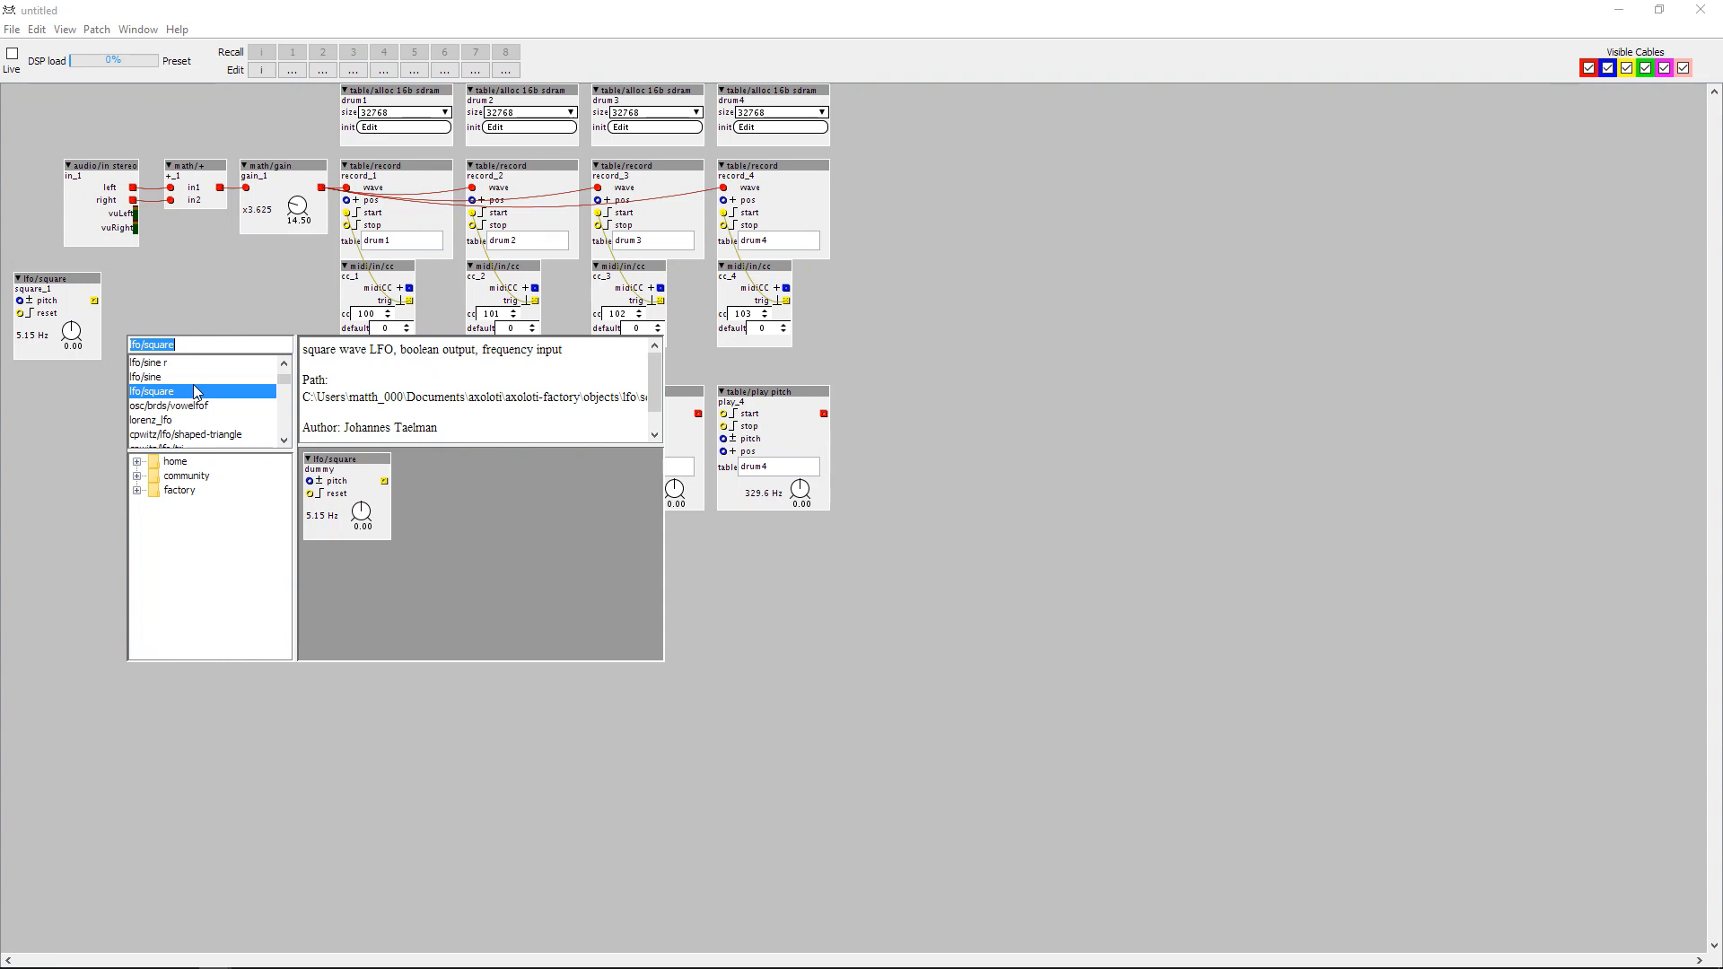
pyautogui.write('sss/')
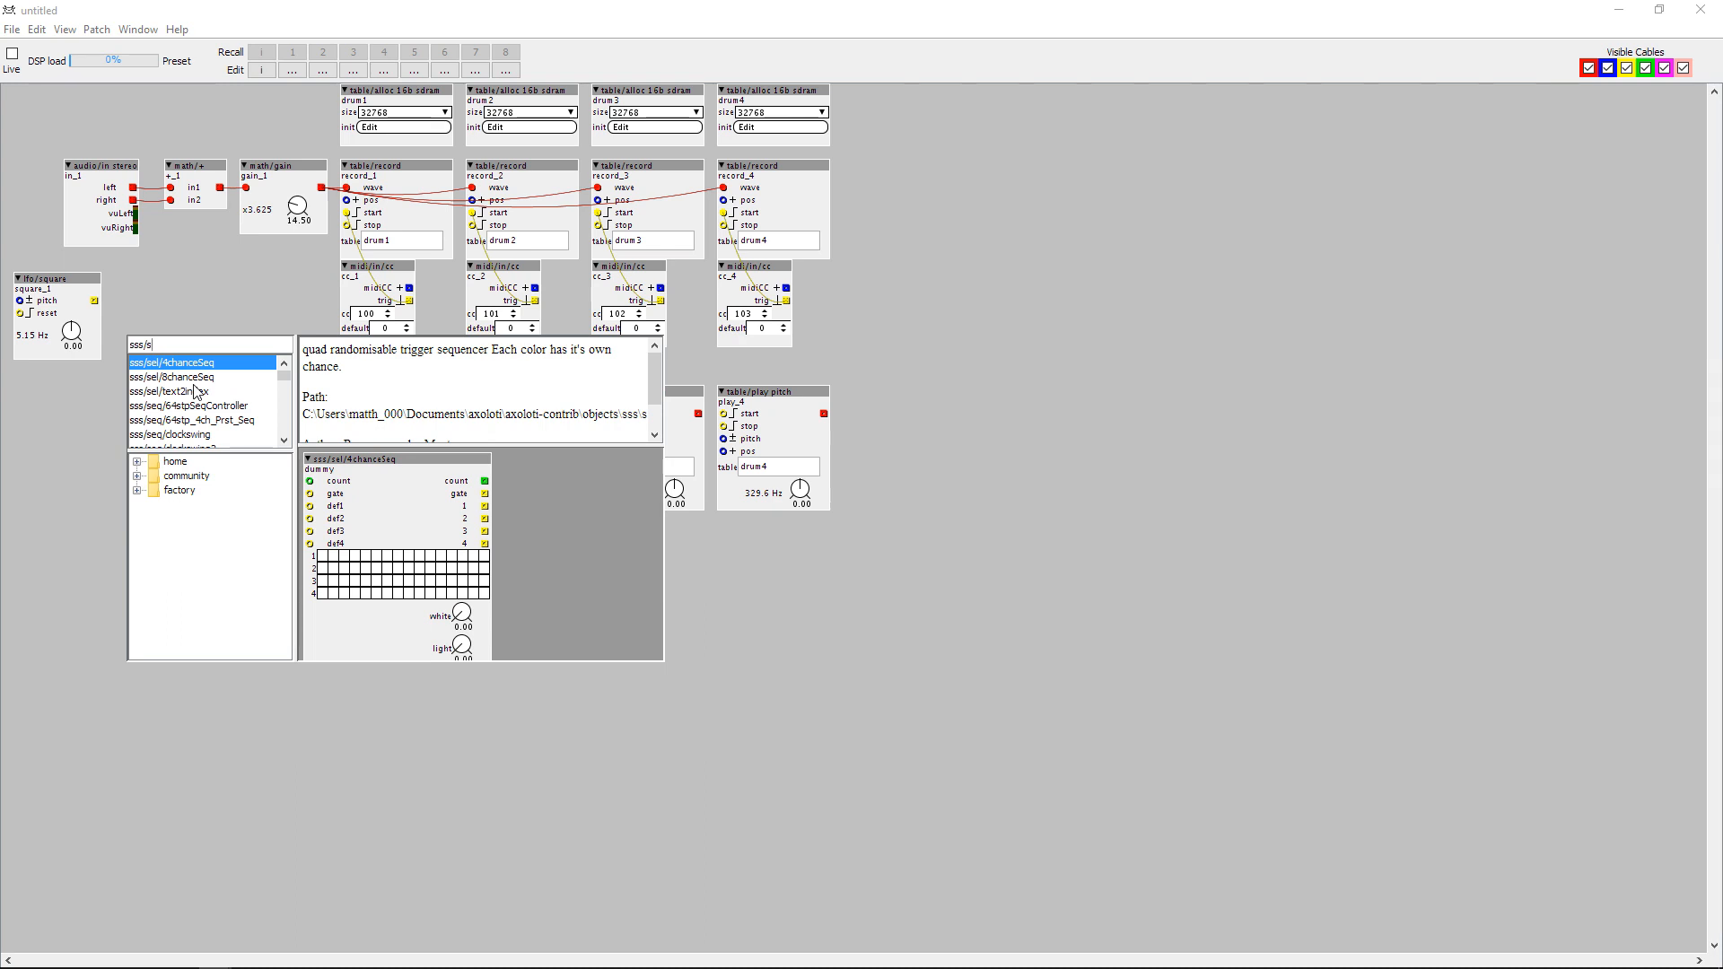
pyautogui.write('seq/')
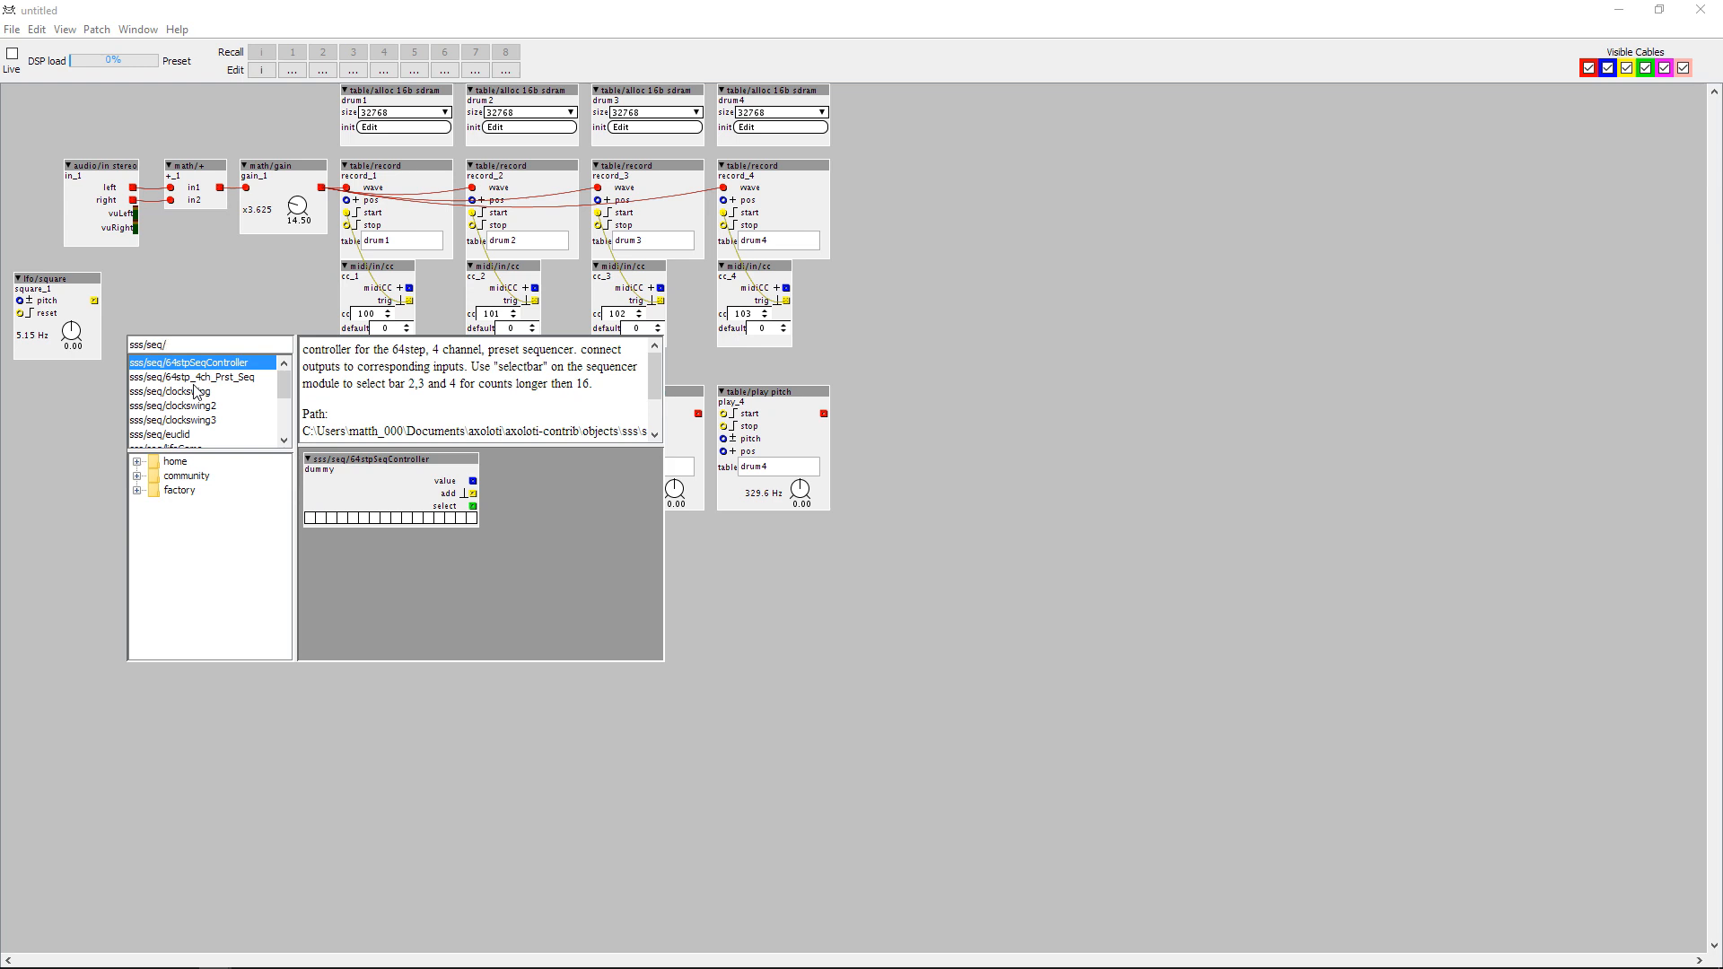
pyautogui.write('4')
pyautogui.press('BackSpace')
pyautogui.write('s')
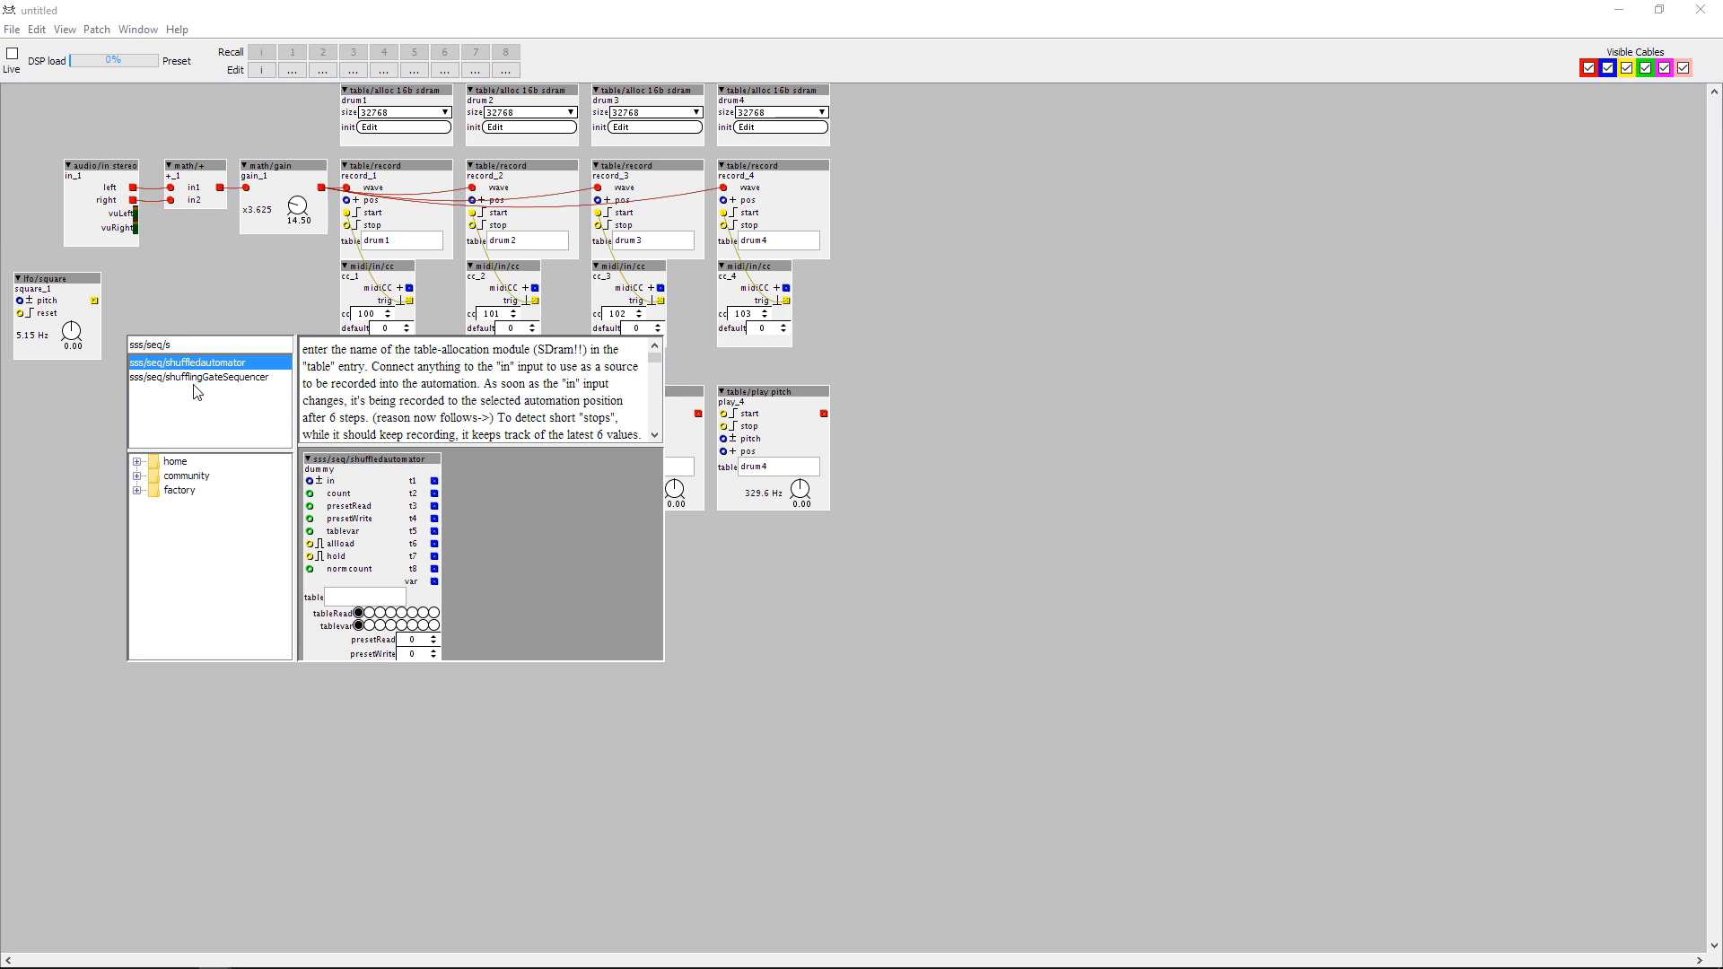
pyautogui.click(198, 378)
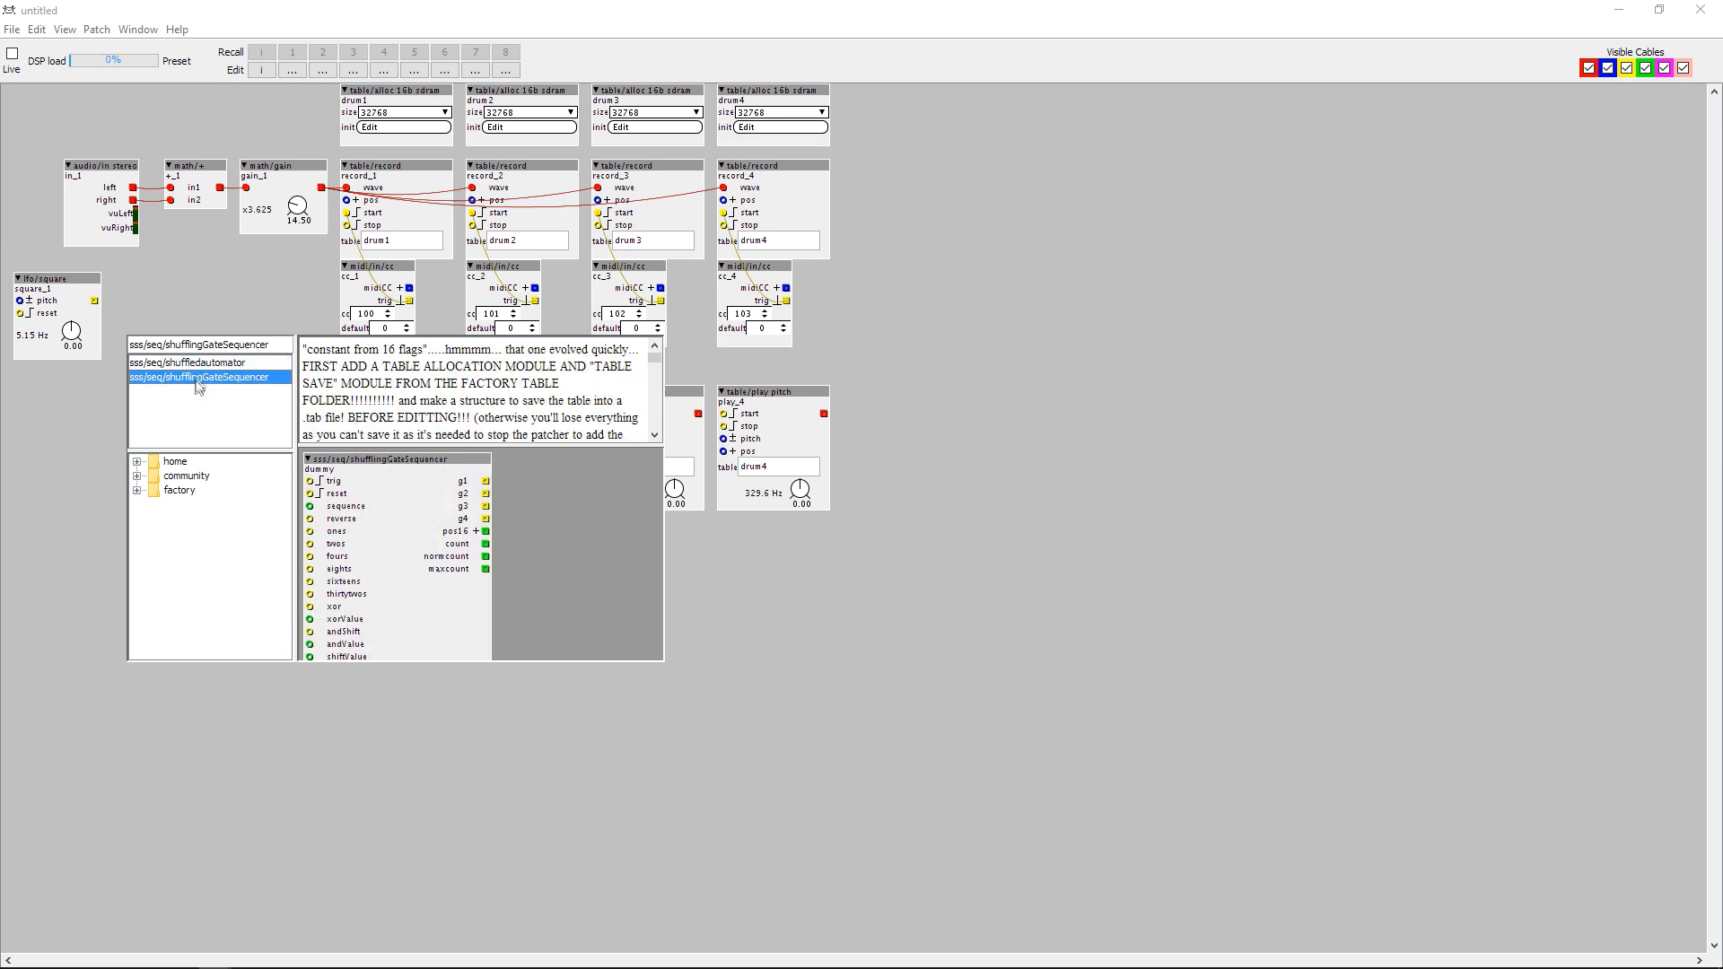
pyautogui.doubleClick(198, 377)
pyautogui.moveTo(184, 346); pyautogui.dragTo(183, 284)
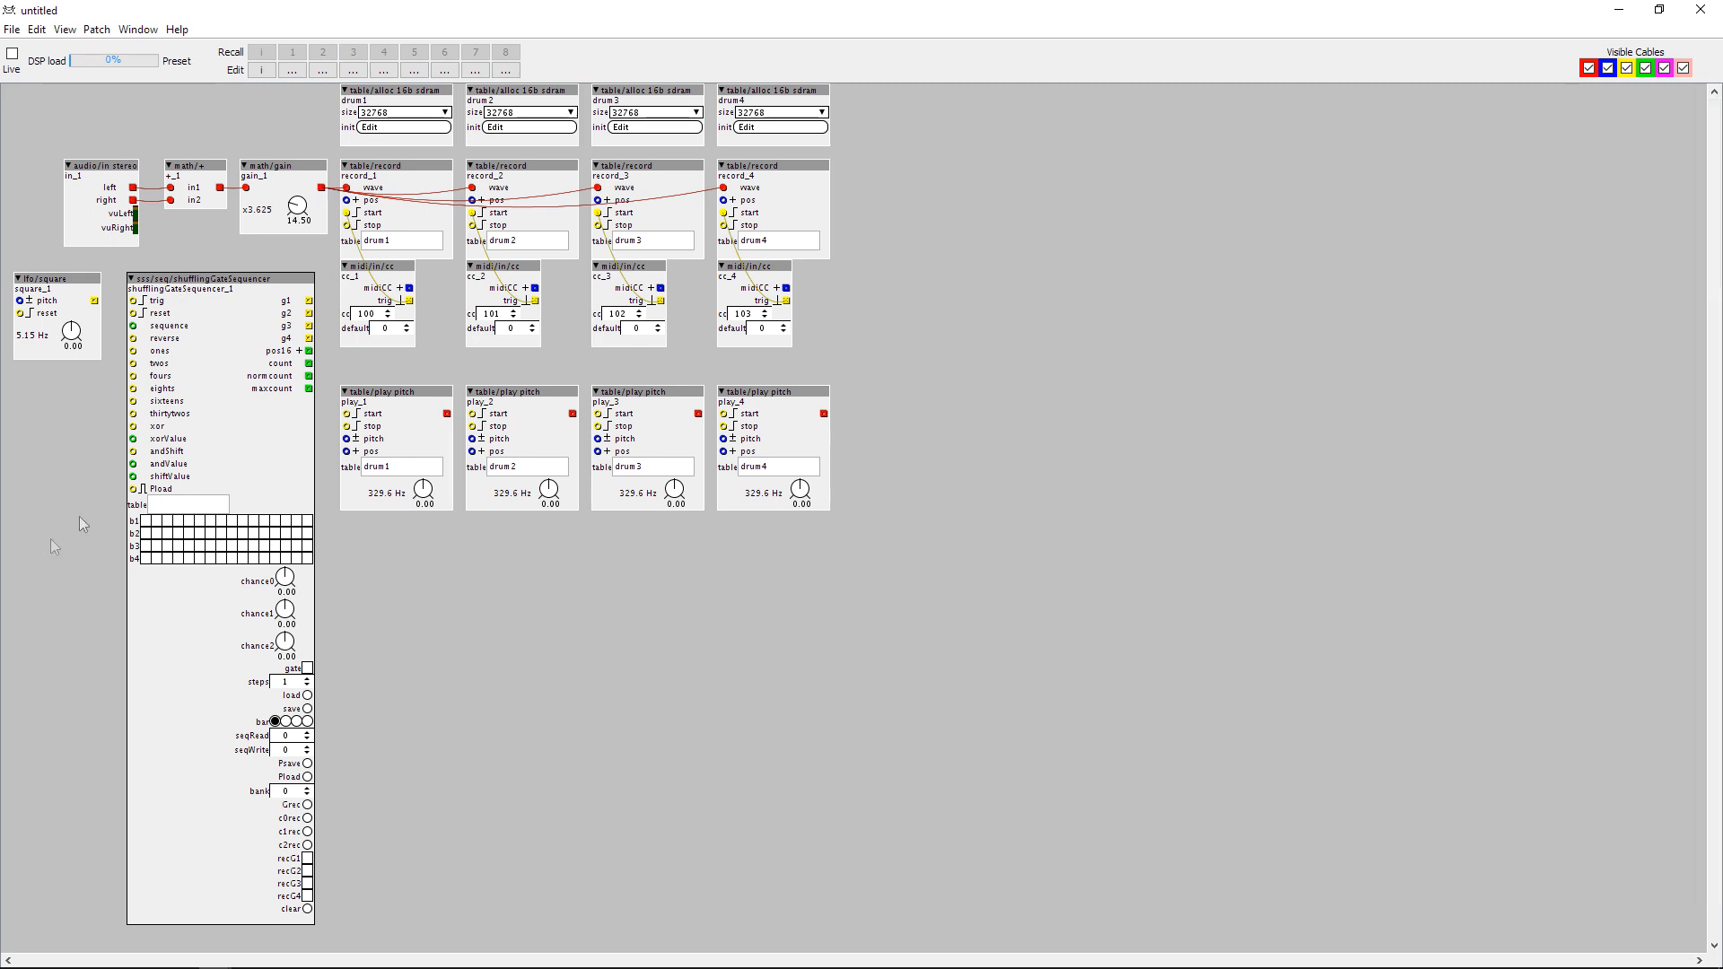
# Connect the square LFO to the sequencer's trig inlet and outlets g1 to g4 to the start inlets of the four play objects.
pyautogui.moveTo(93, 301); pyautogui.dragTo(135, 302)
pyautogui.moveTo(309, 300); pyautogui.dragTo(348, 407)
pyautogui.moveTo(309, 313); pyautogui.dragTo(472, 415)
pyautogui.moveTo(309, 326); pyautogui.dragTo(598, 414)
pyautogui.moveTo(309, 338); pyautogui.dragTo(724, 414)
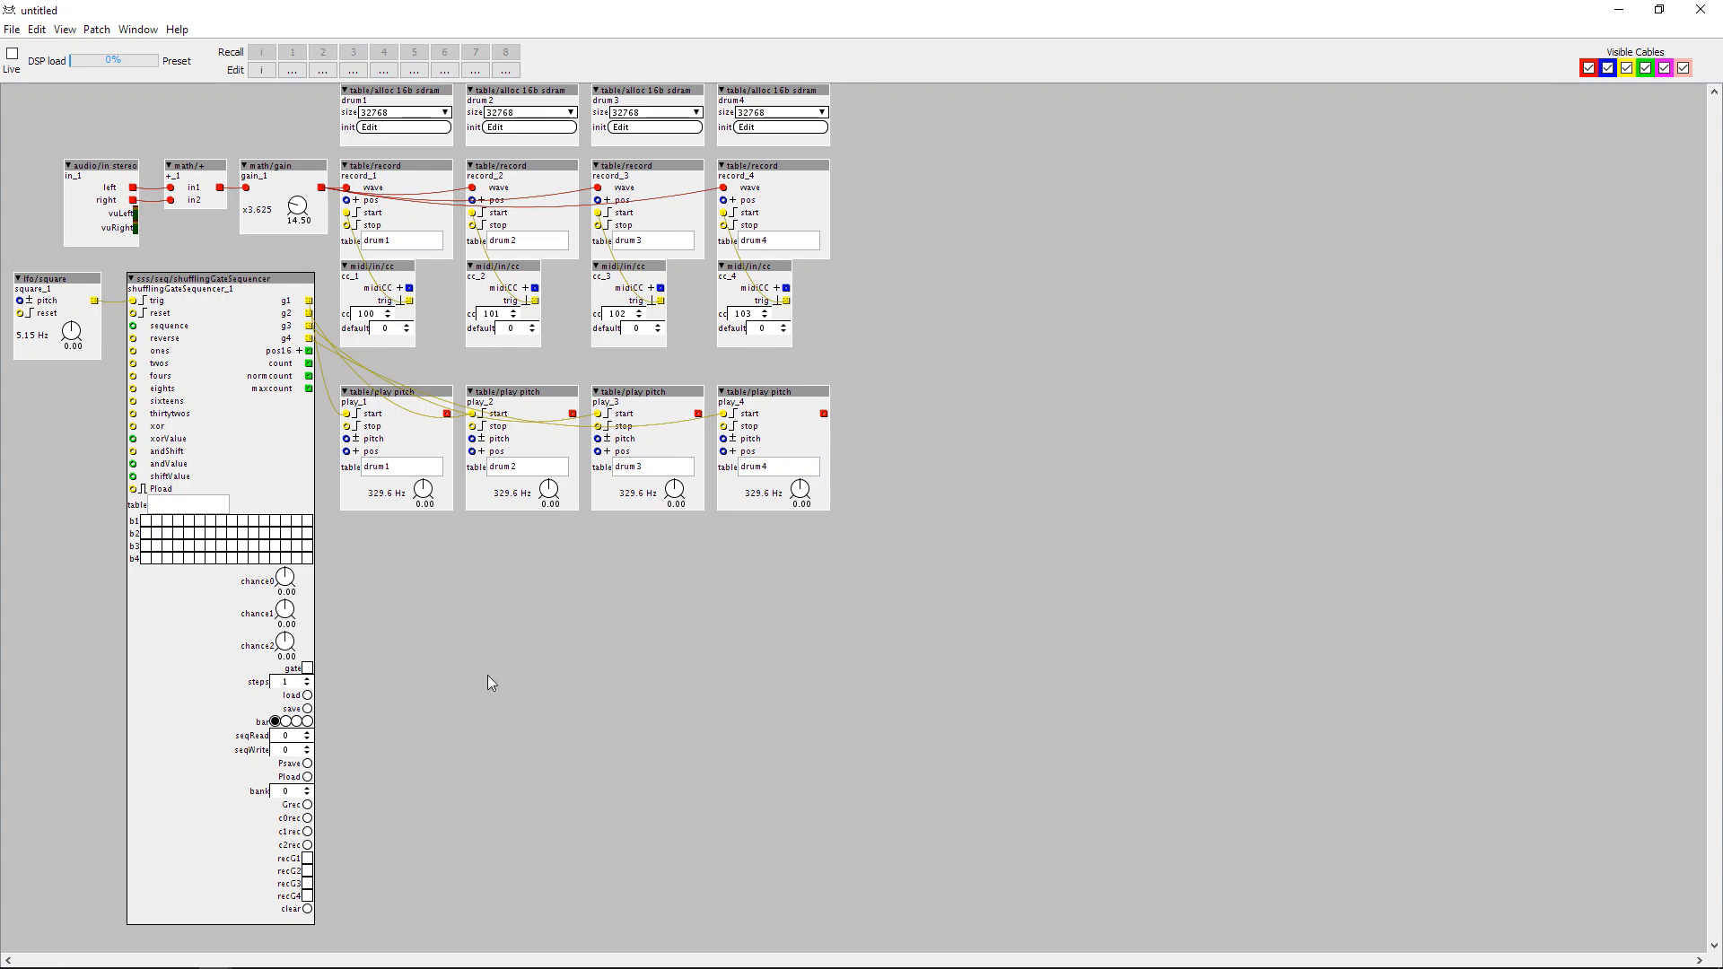
# Add an sss/table/saveloadPreset object and place it in the empty area below the play objects.
pyautogui.doubleClick(463, 626)
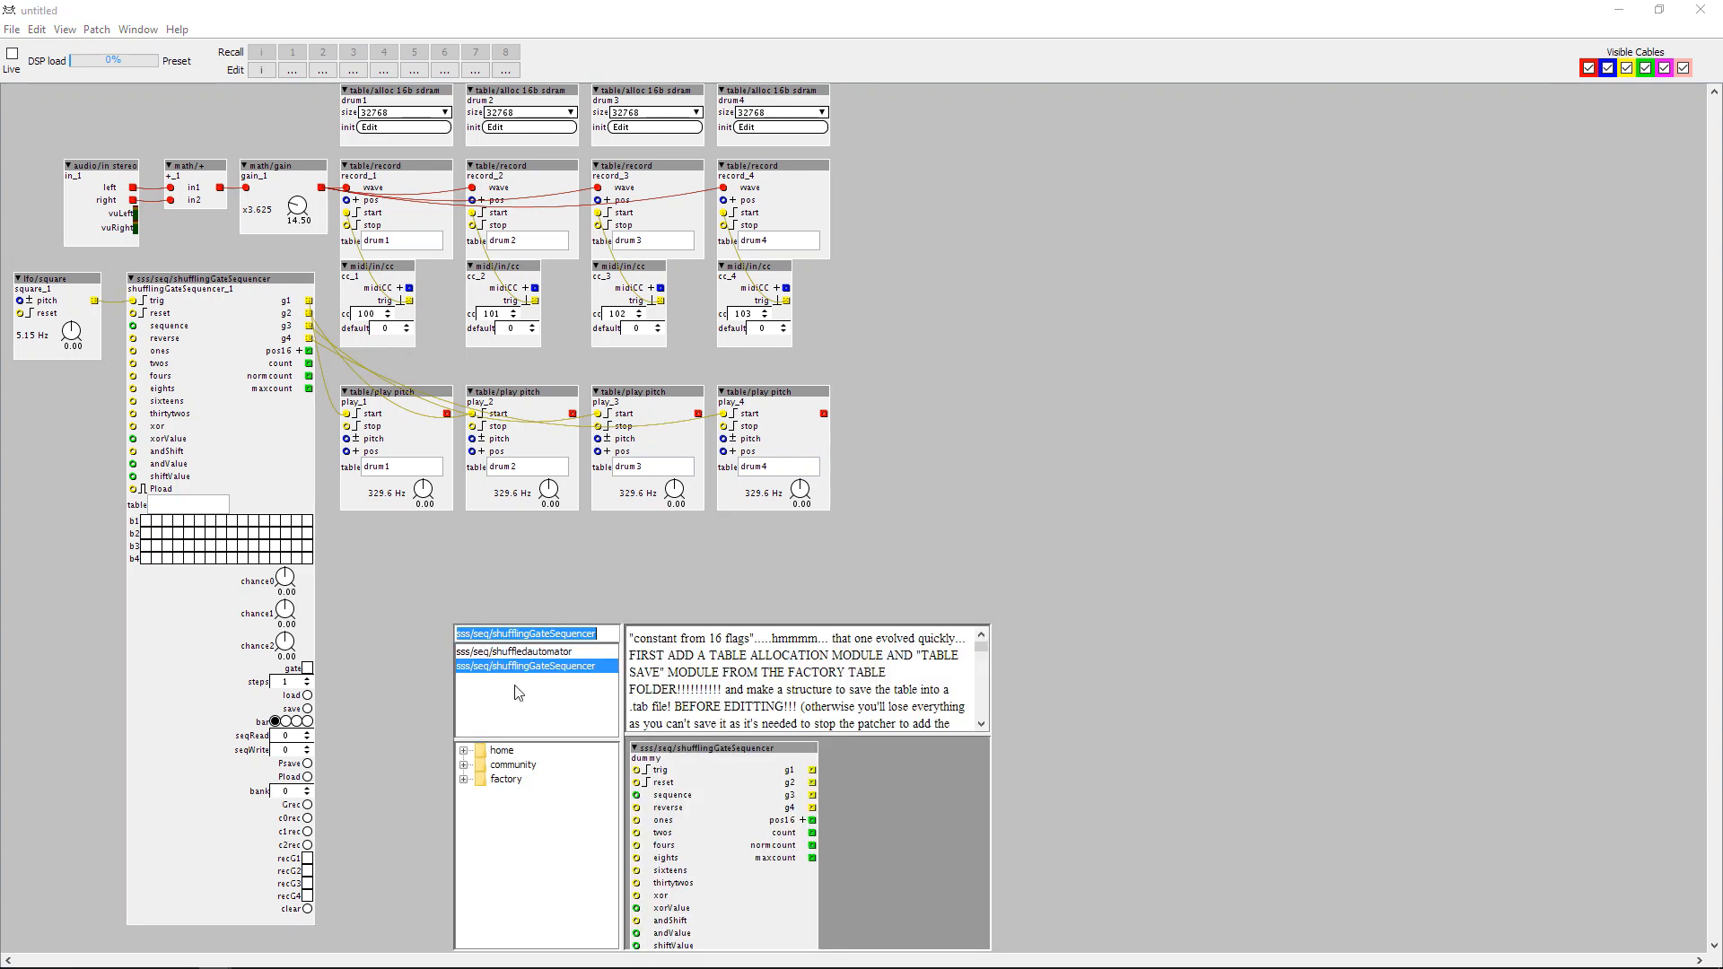
pyautogui.write('sss/')
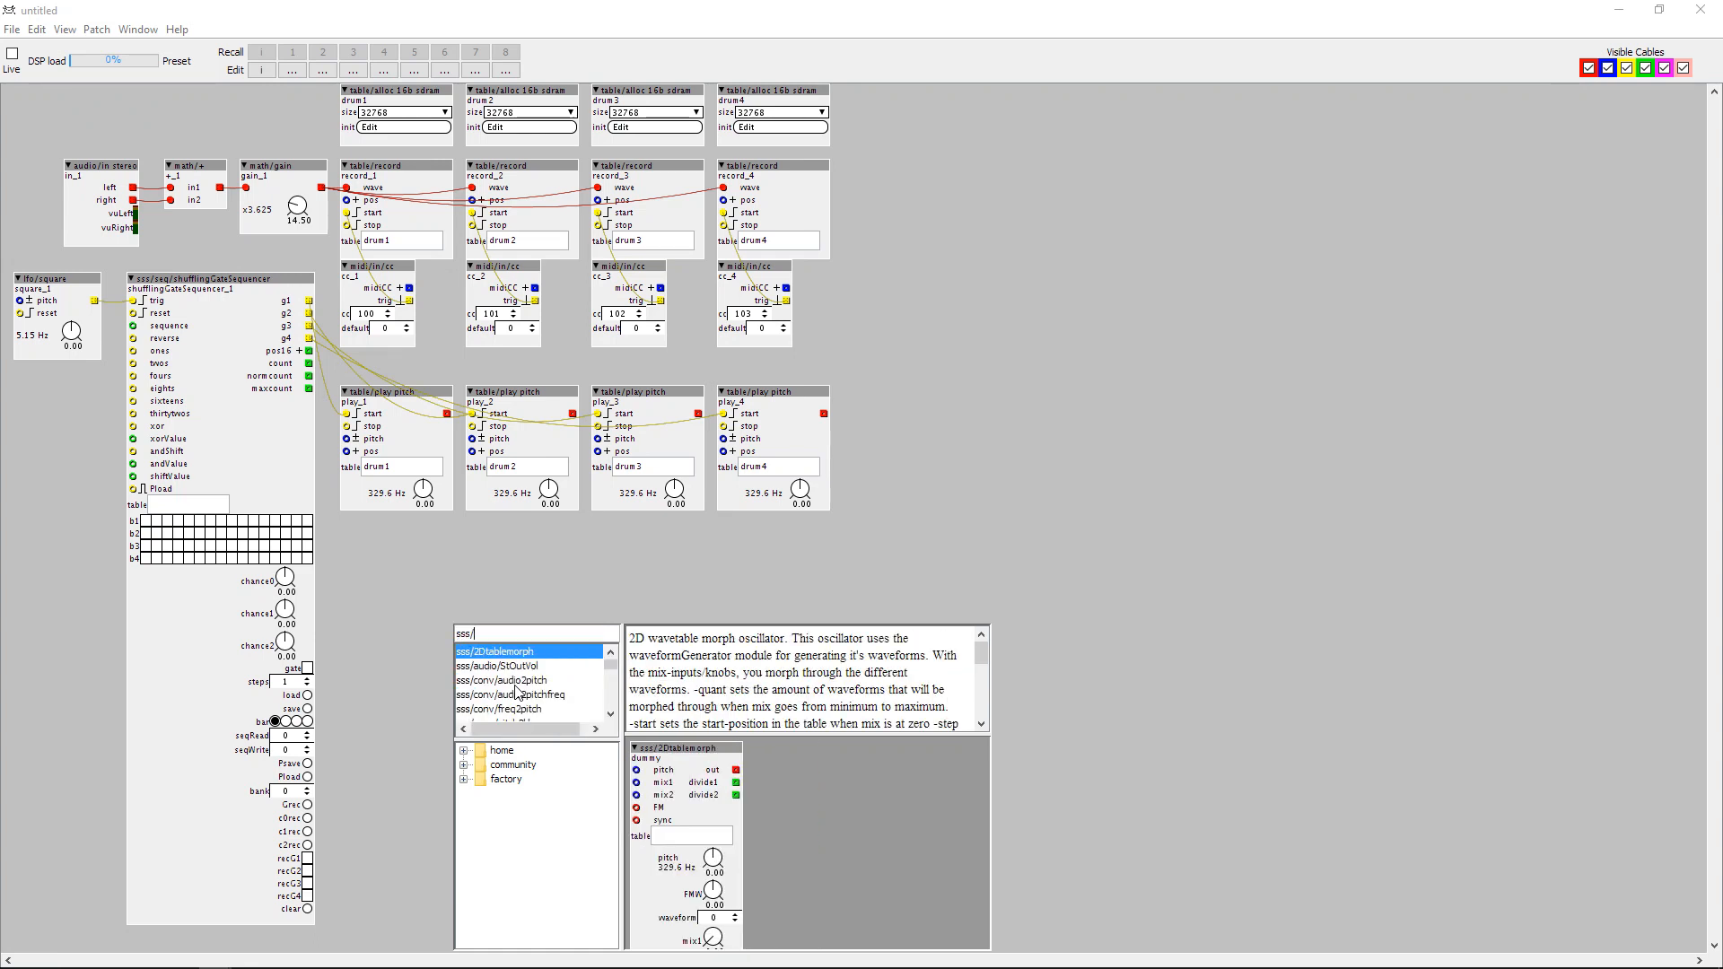
pyautogui.write('tab')
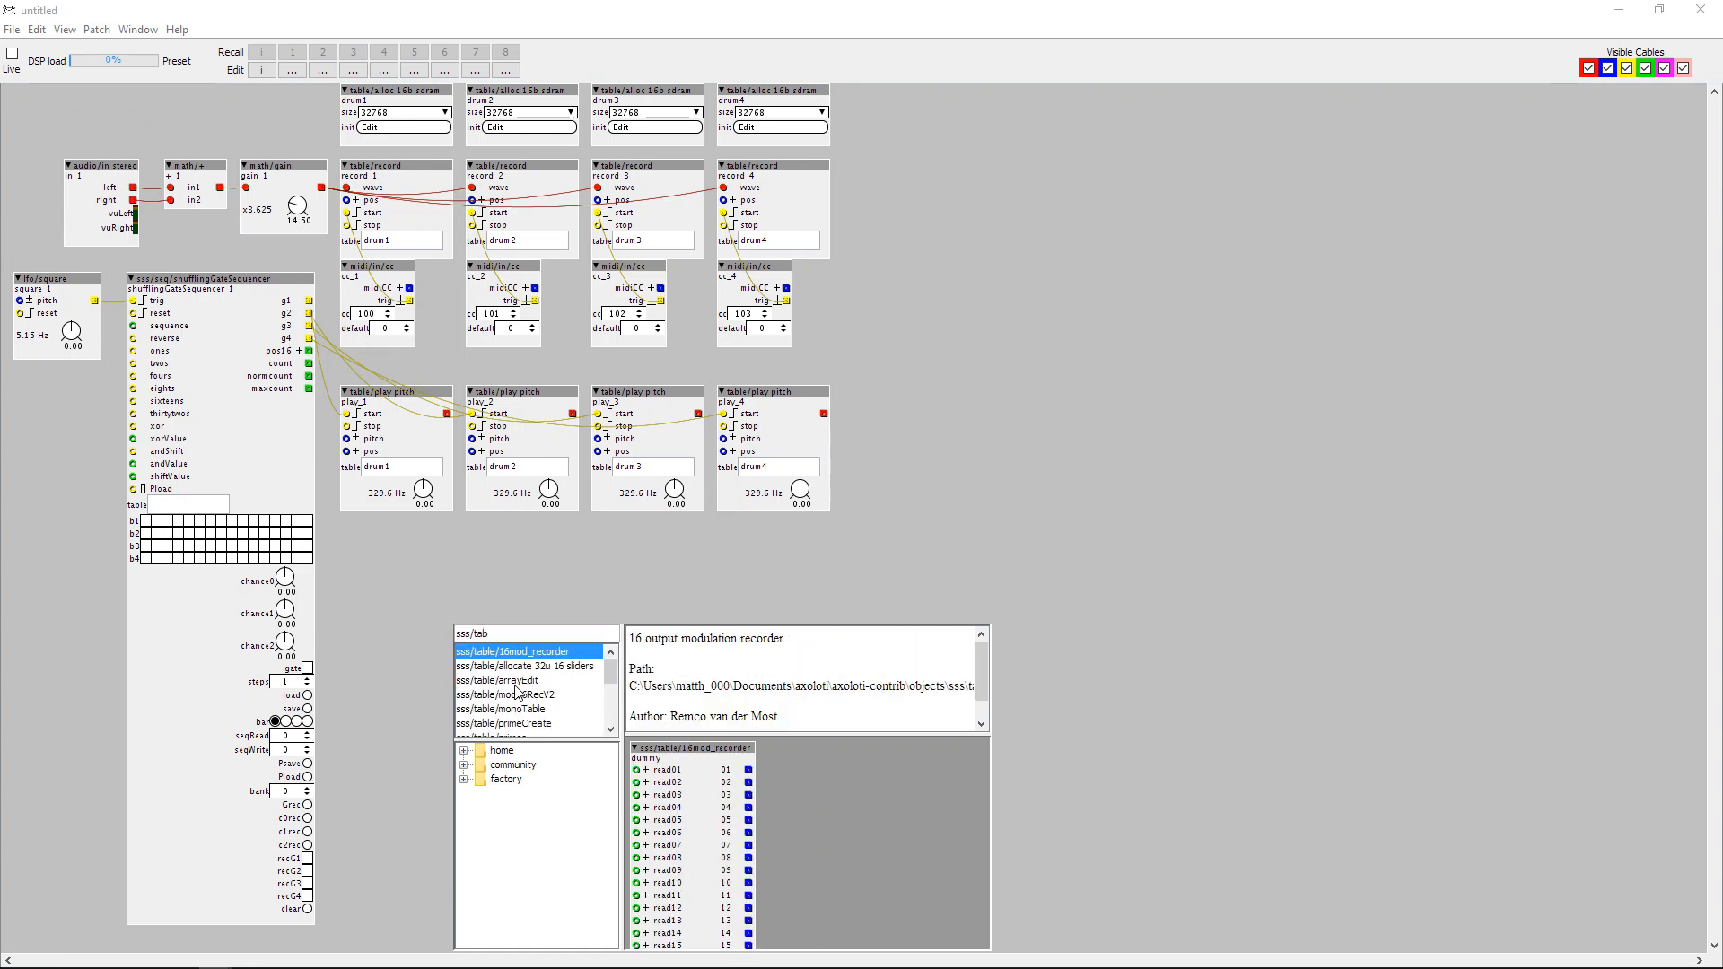
pyautogui.write('le/s')
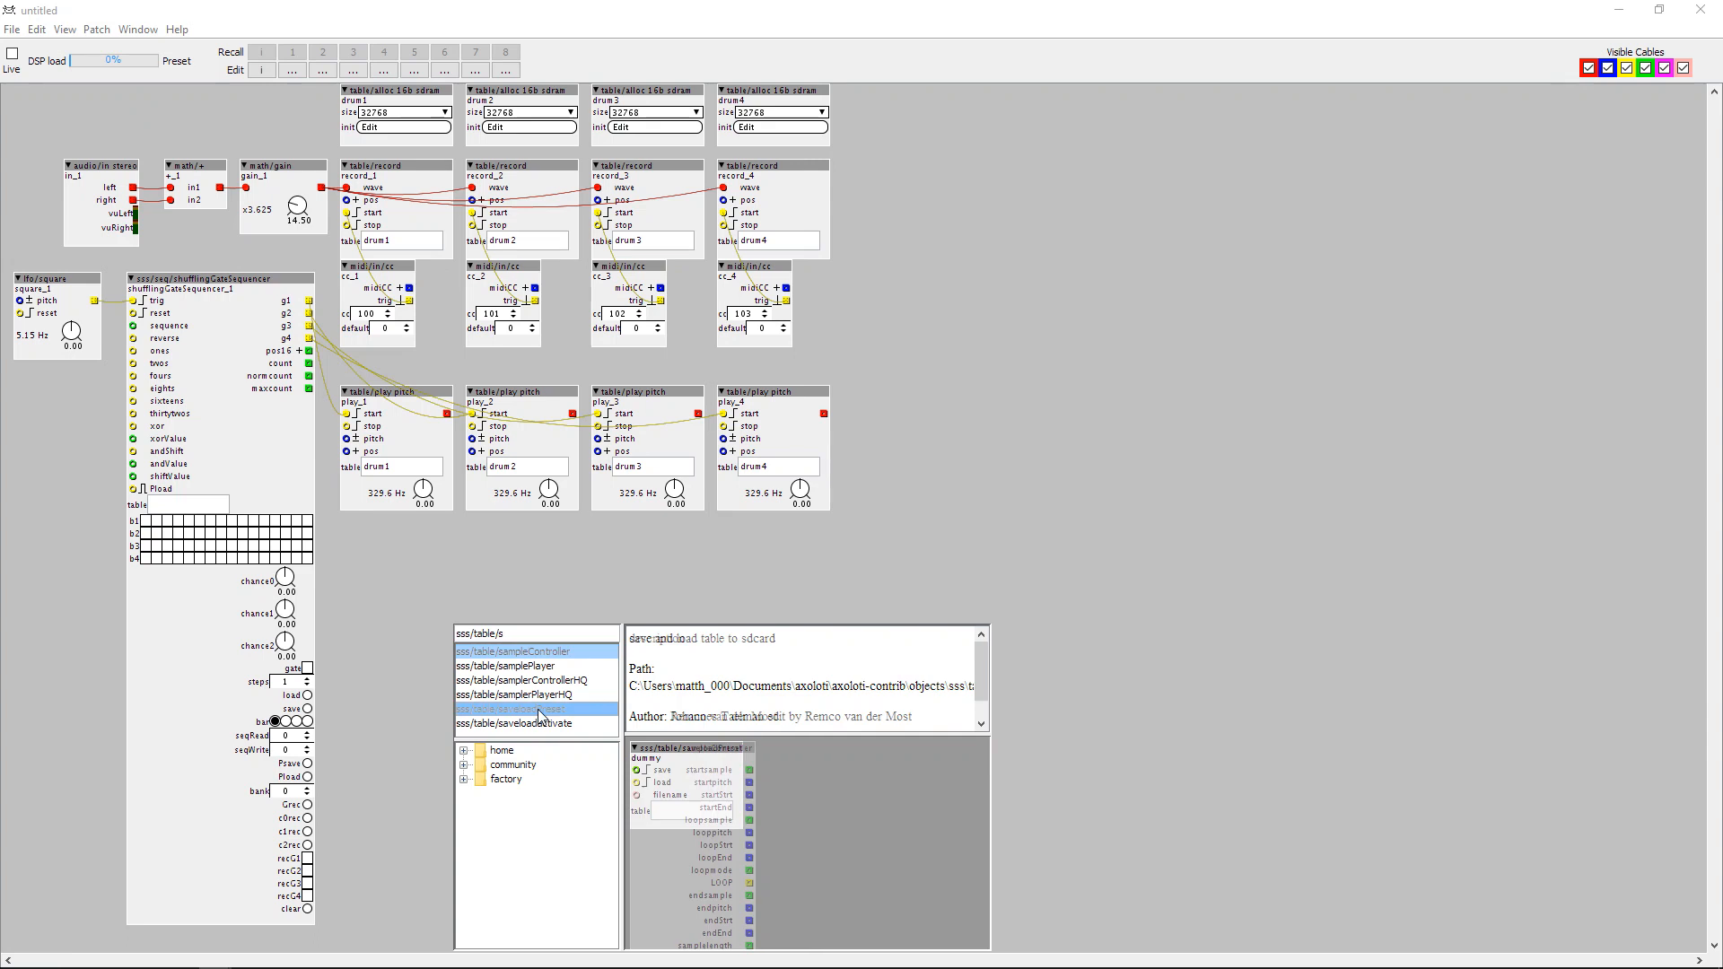
pyautogui.doubleClick(537, 709)
pyautogui.moveTo(498, 649); pyautogui.dragTo(661, 675)
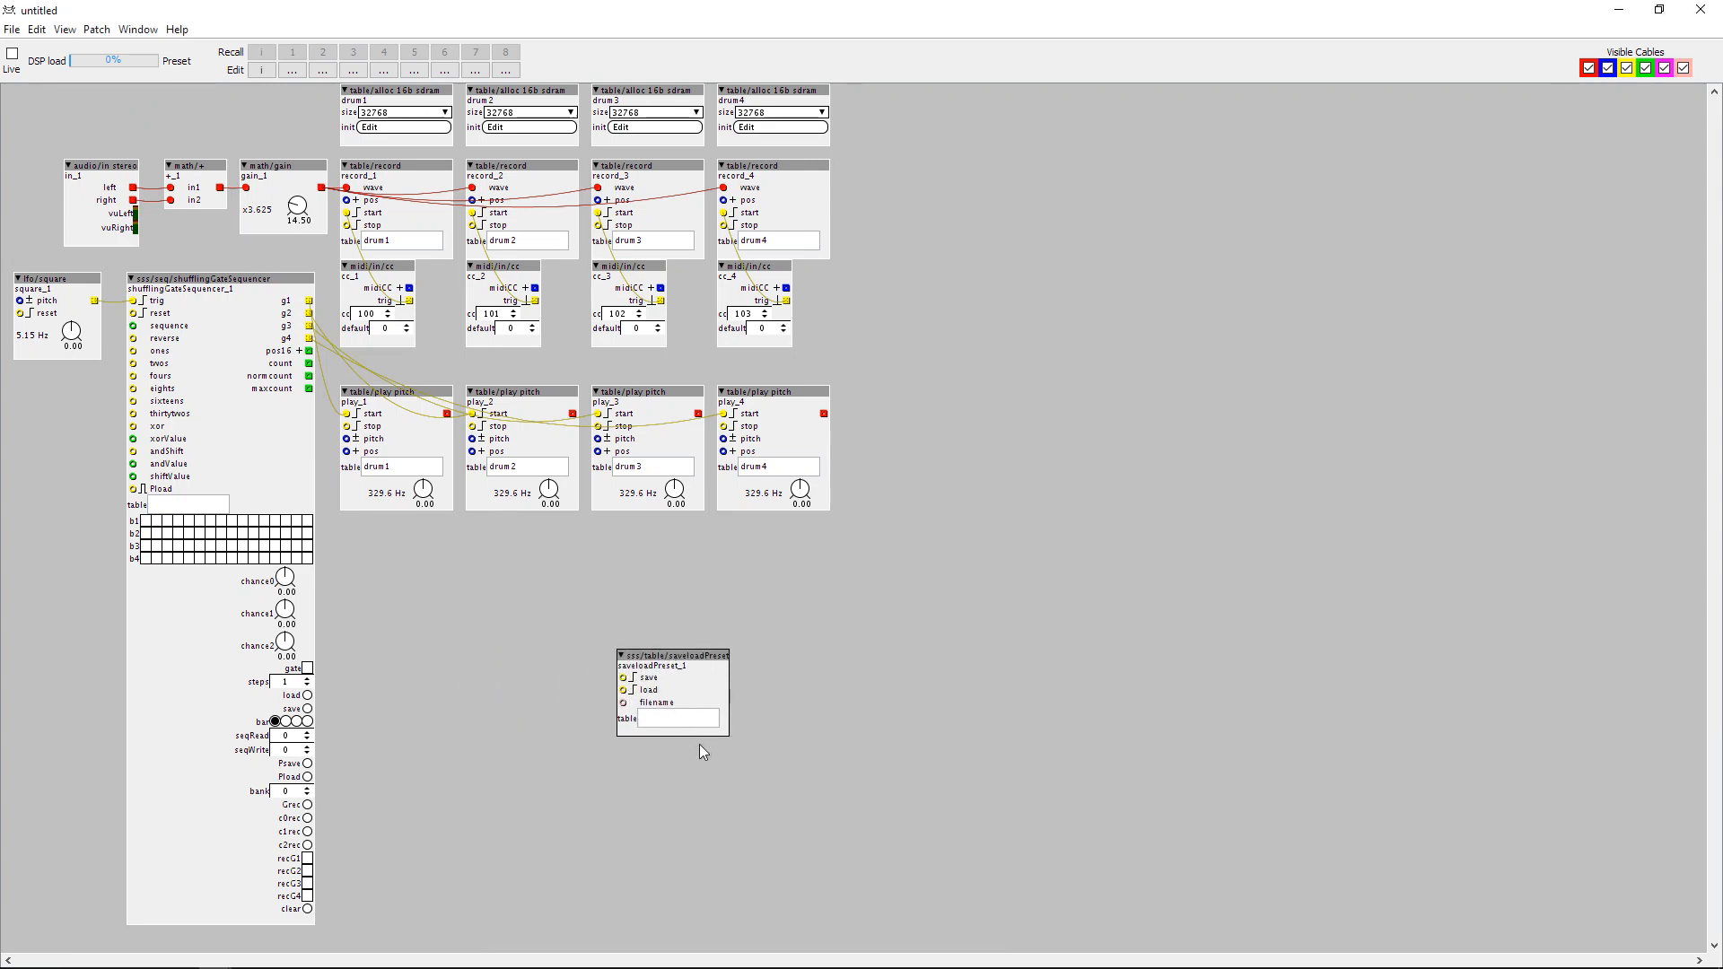
# Enter drum as the table name in both the saveloadPreset object and the shufflingGateSequencer.
pyautogui.click(691, 728)
pyautogui.click(706, 816)
pyautogui.click(202, 508)
# Add a table/alloc 32b sdram object, align it beside the drum4 table and set its size to 65536.
pyautogui.click(793, 97)
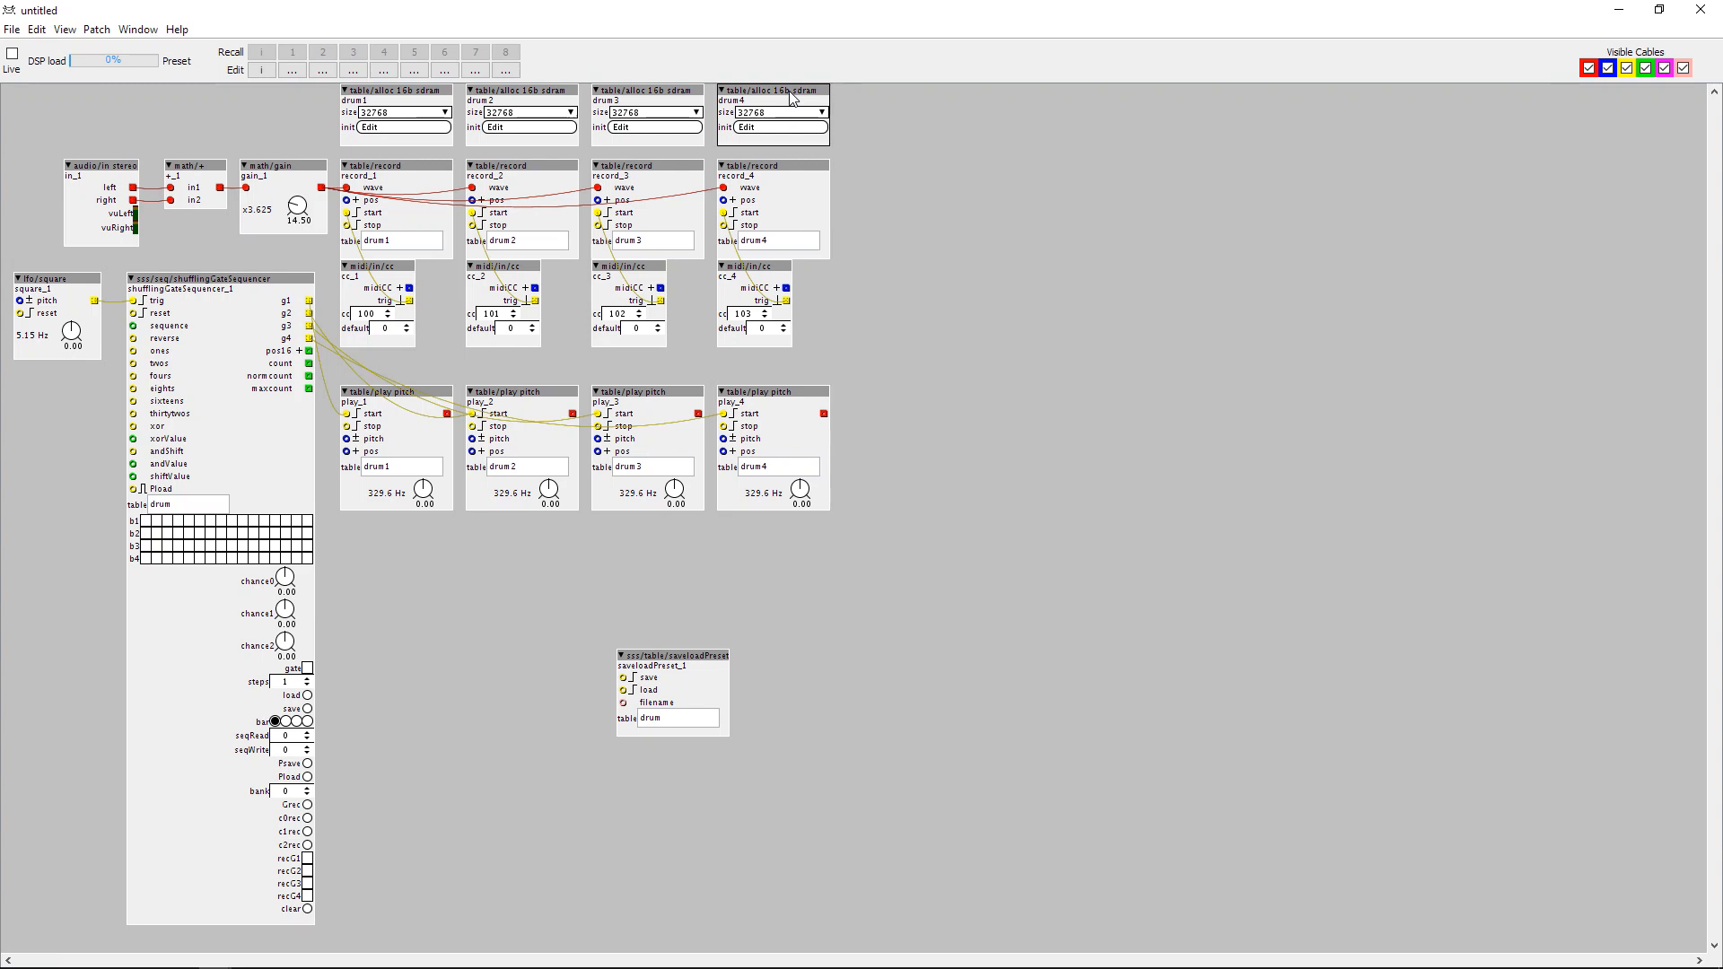
pyautogui.doubleClick(898, 115)
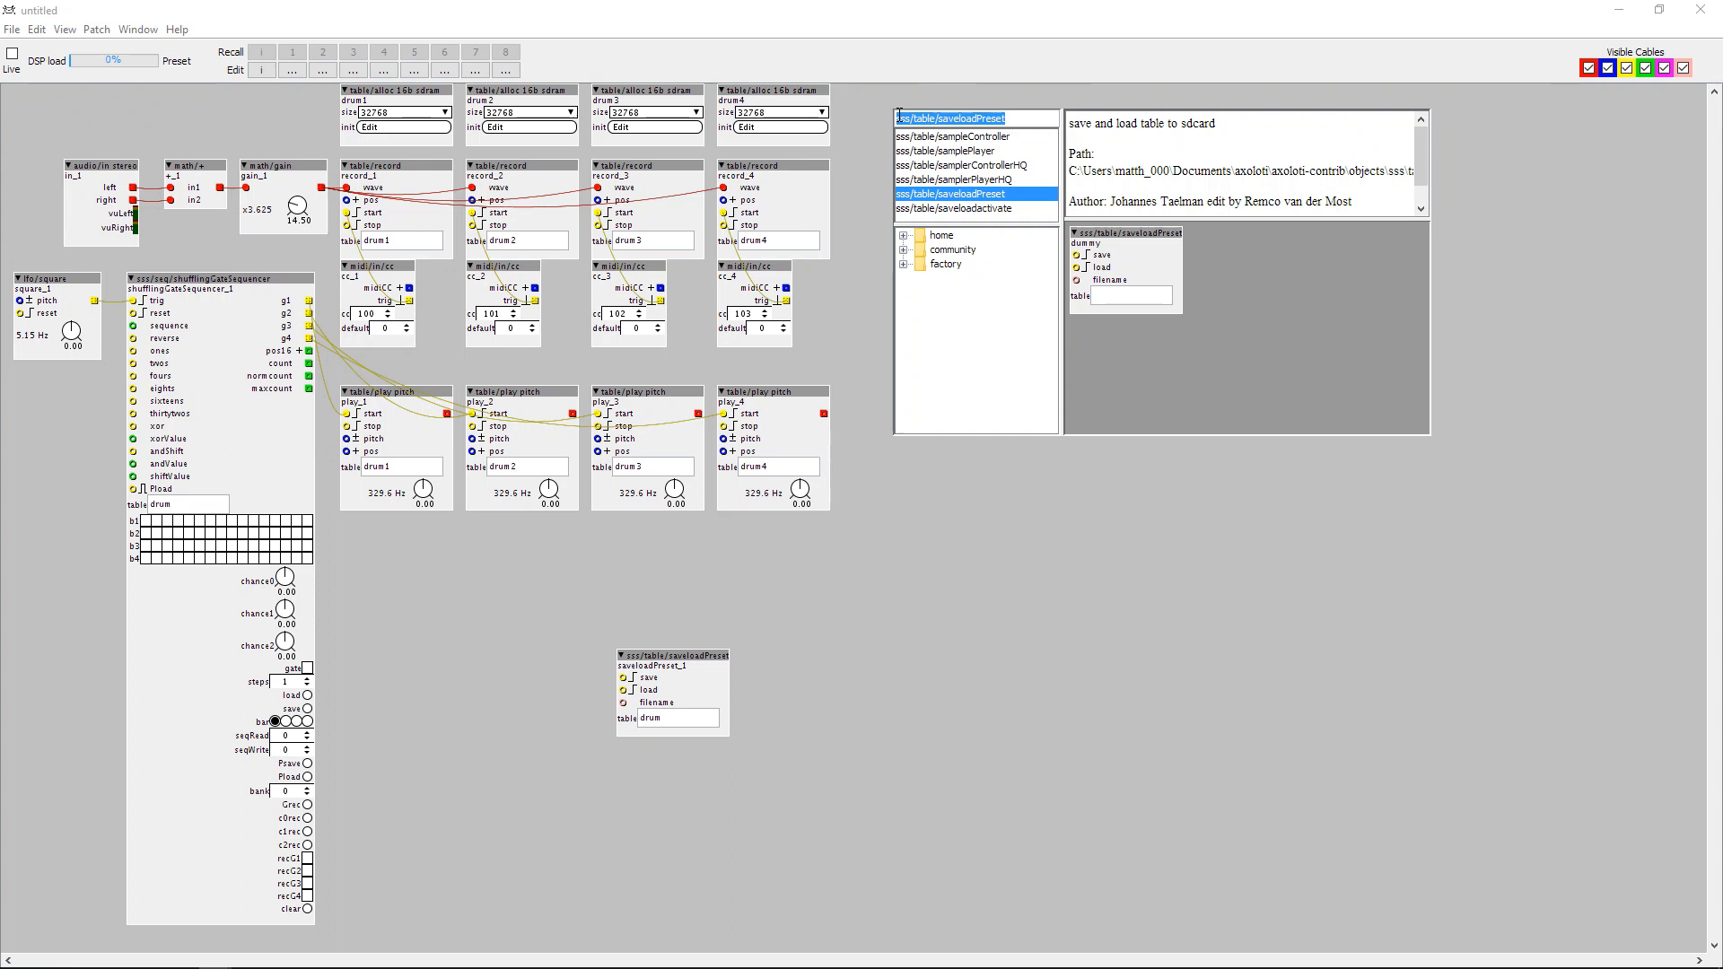
pyautogui.write('table')
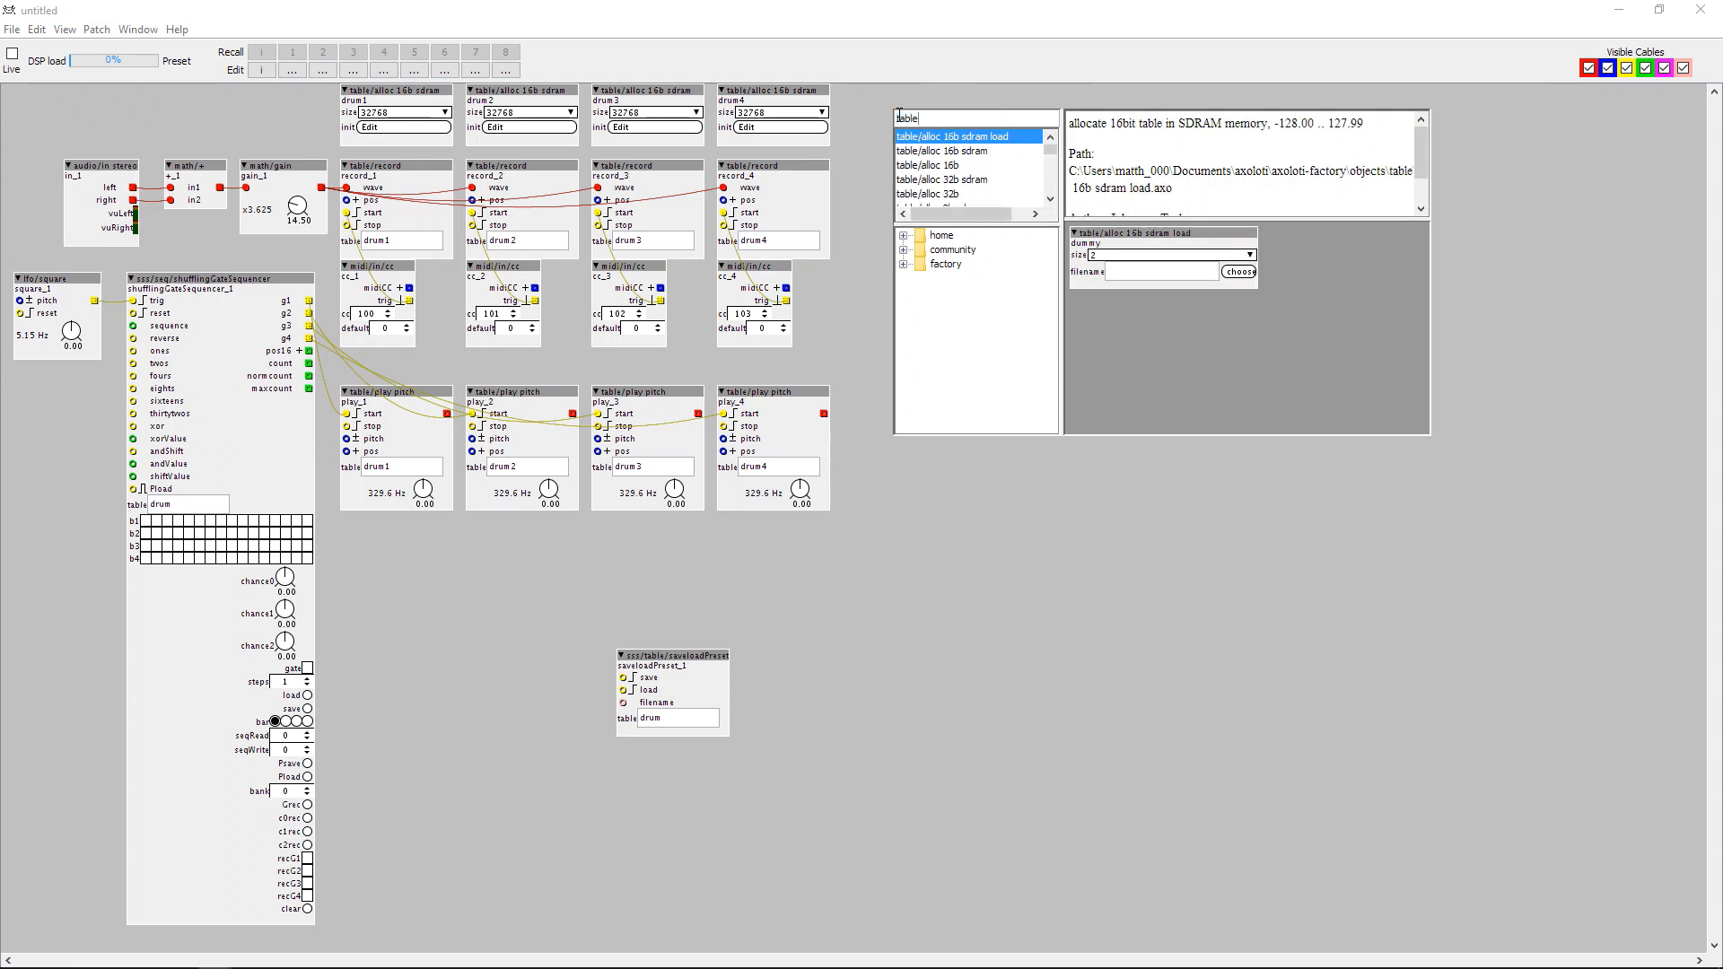
pyautogui.doubleClick(955, 180)
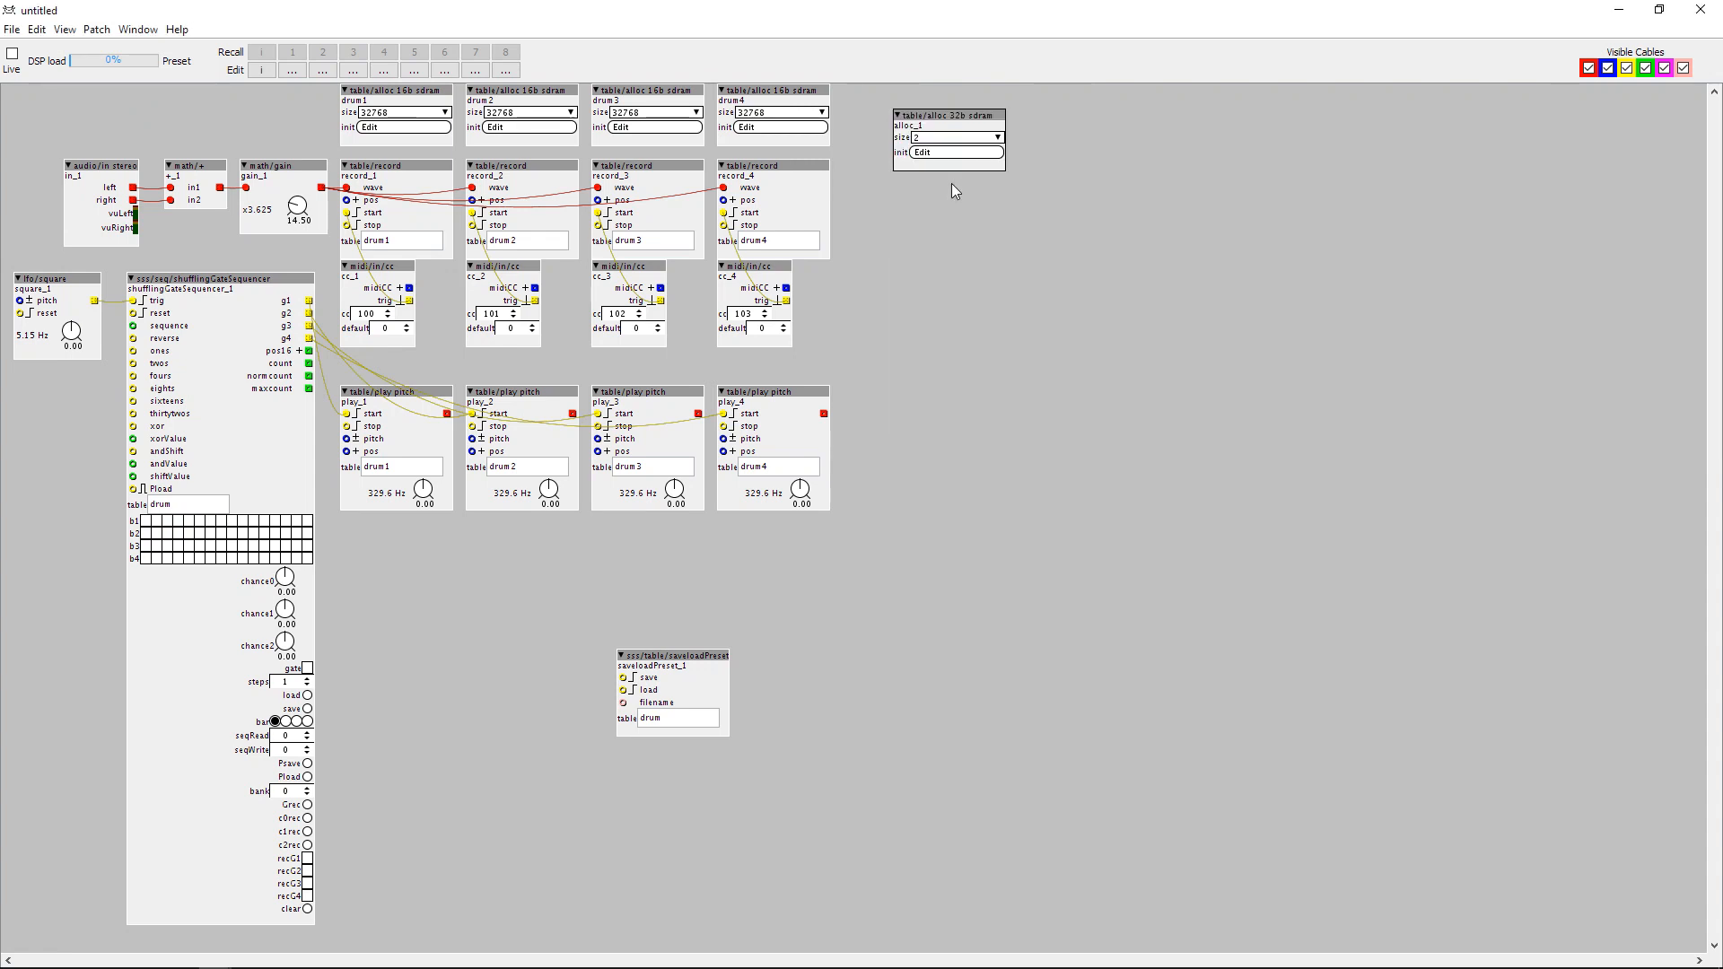
pyautogui.moveTo(928, 116); pyautogui.dragTo(904, 92)
pyautogui.click(933, 112)
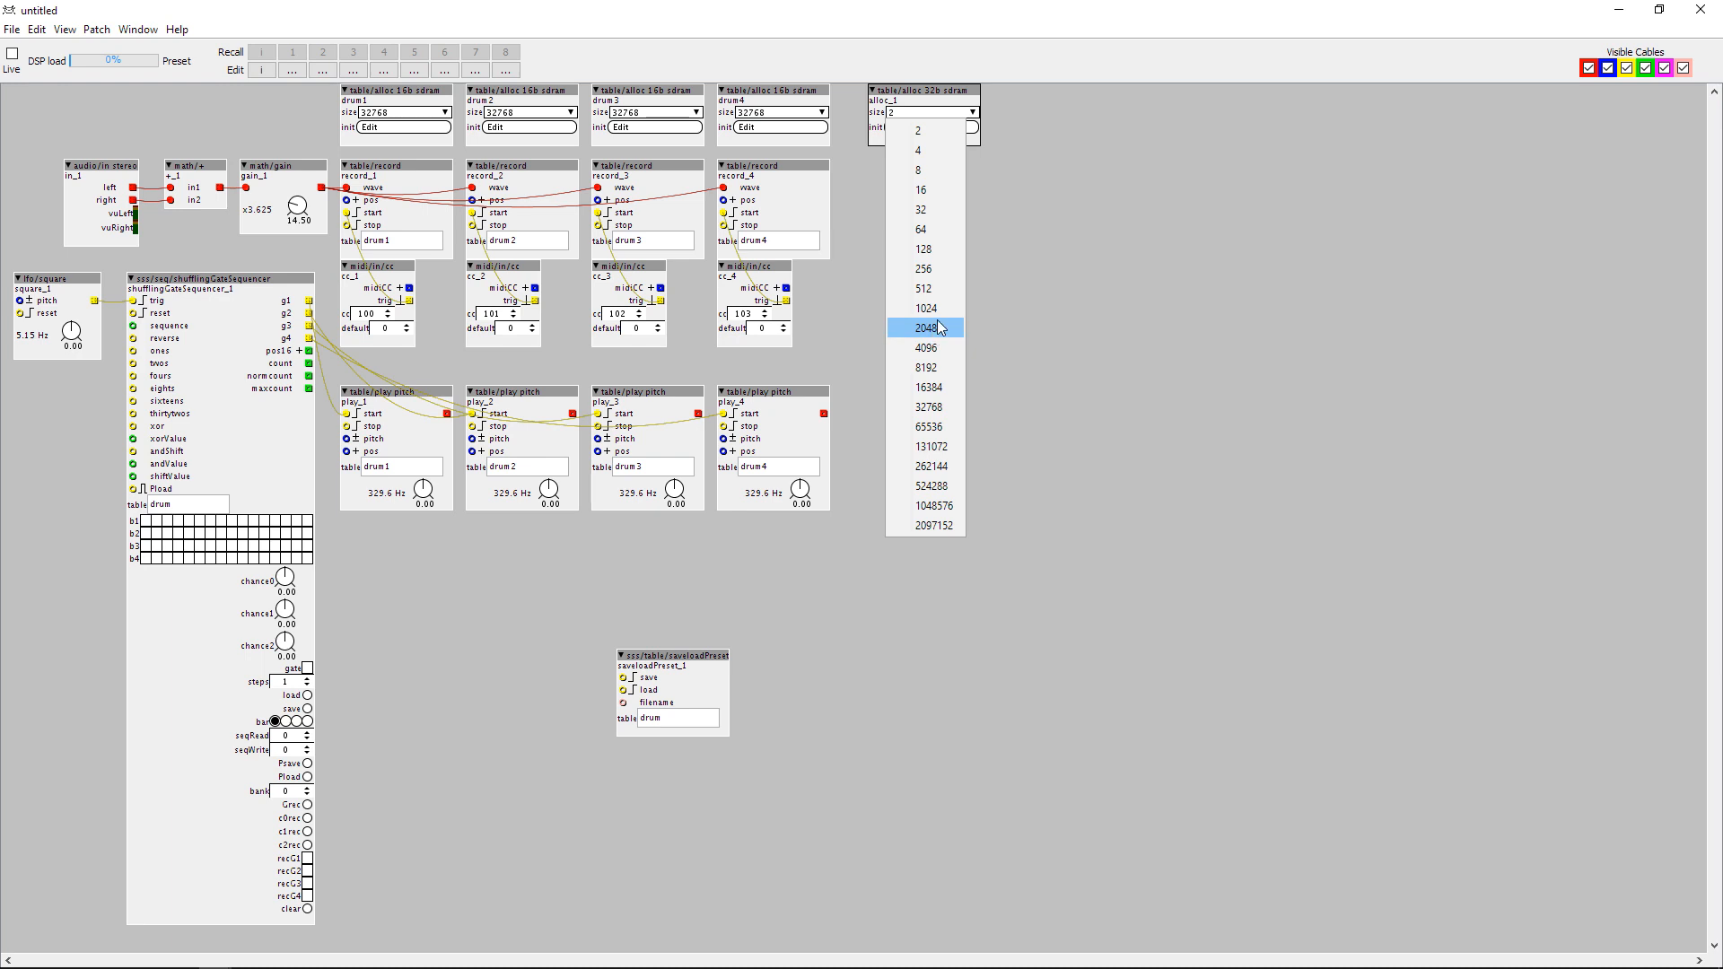
pyautogui.click(933, 427)
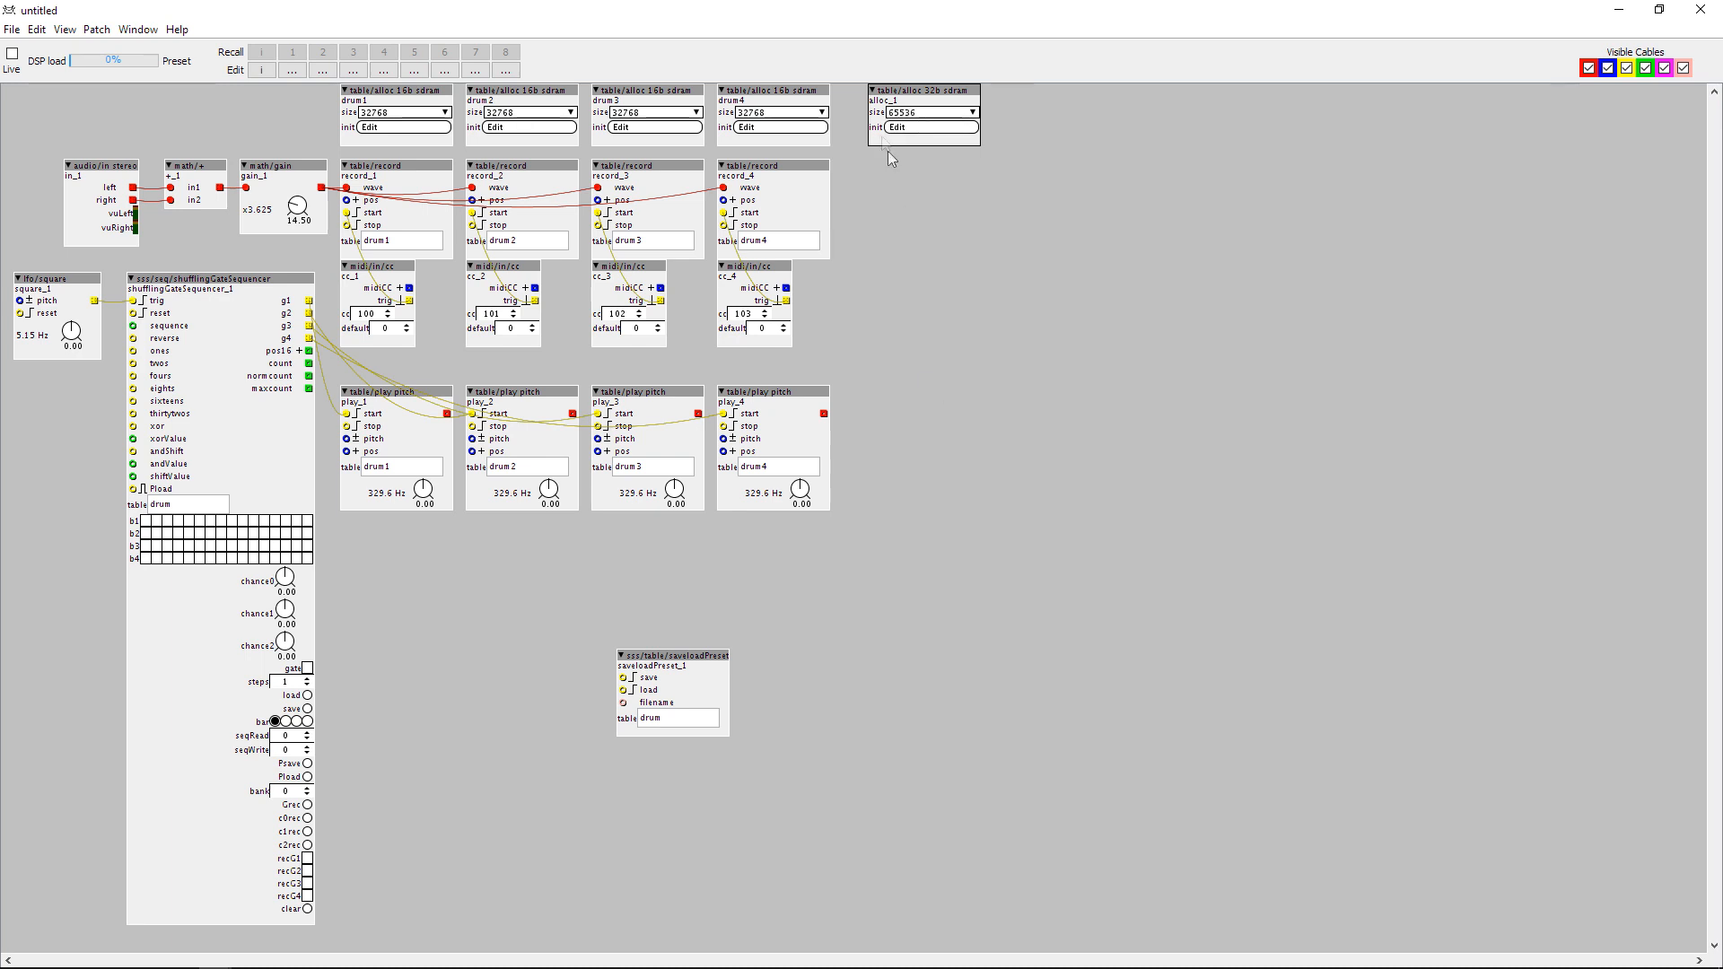
# Rename the 32b SDRAM table to drumpat, enter drumpat as the table in saveloadPreset and the sequencer, and shift saveloadPreset slightly up.
pyautogui.doubleClick(882, 102)
pyautogui.write('drumpat')
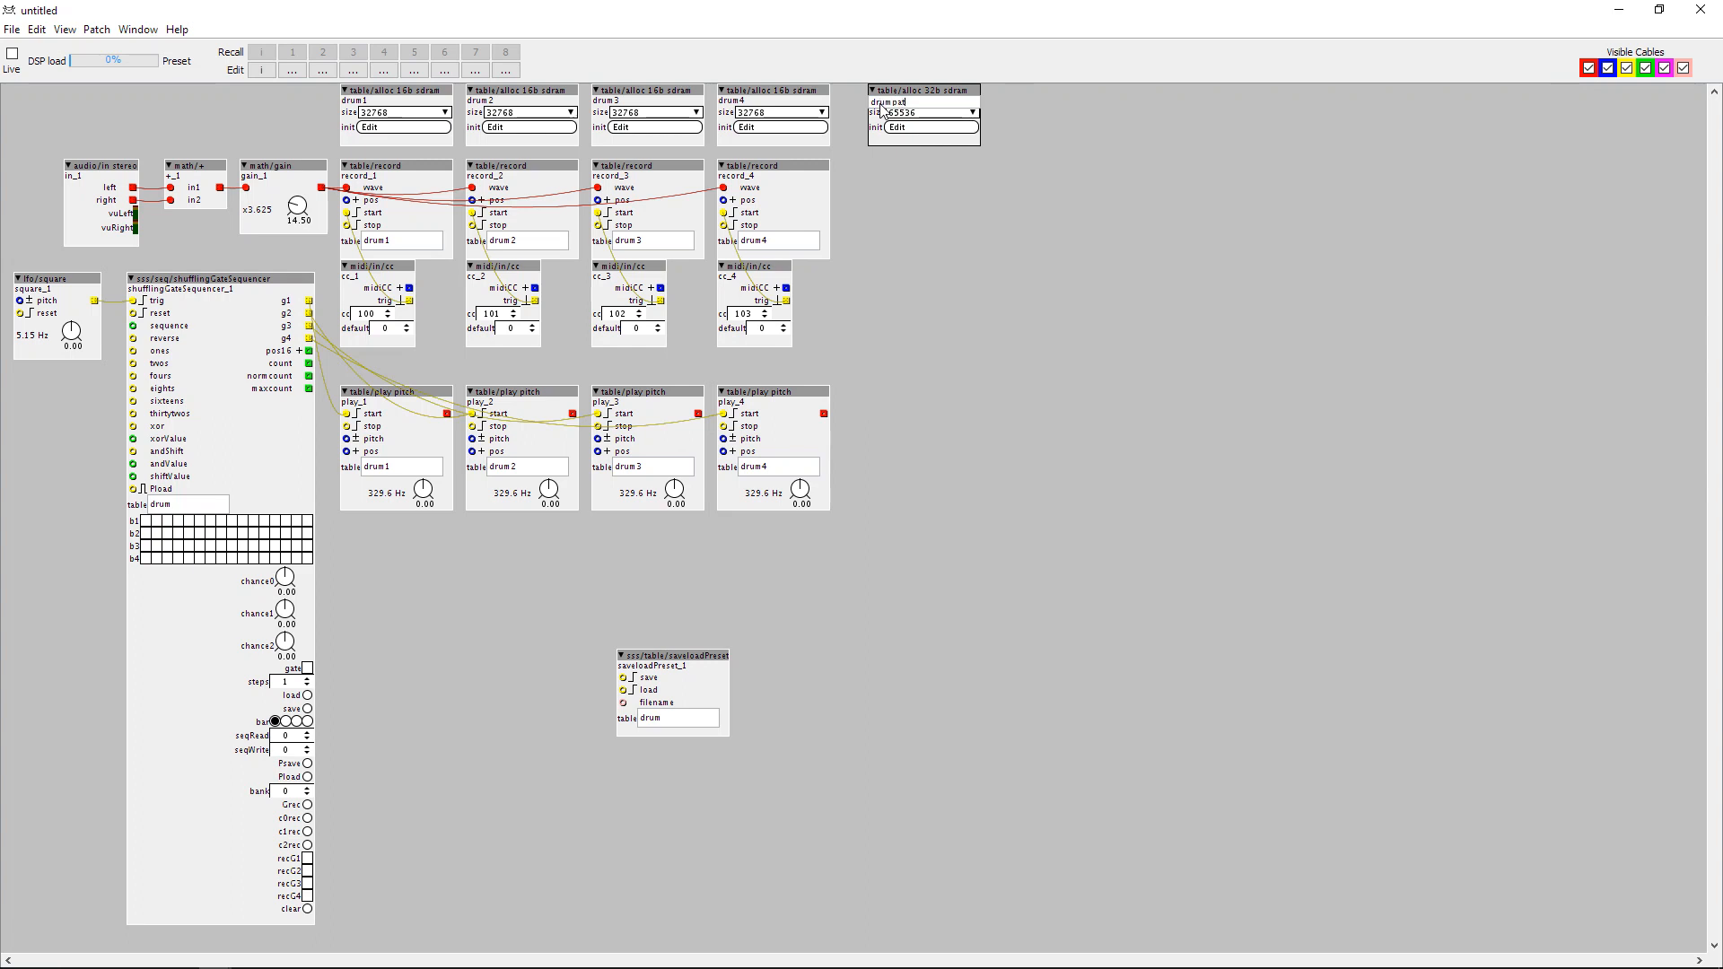
pyautogui.click(668, 720)
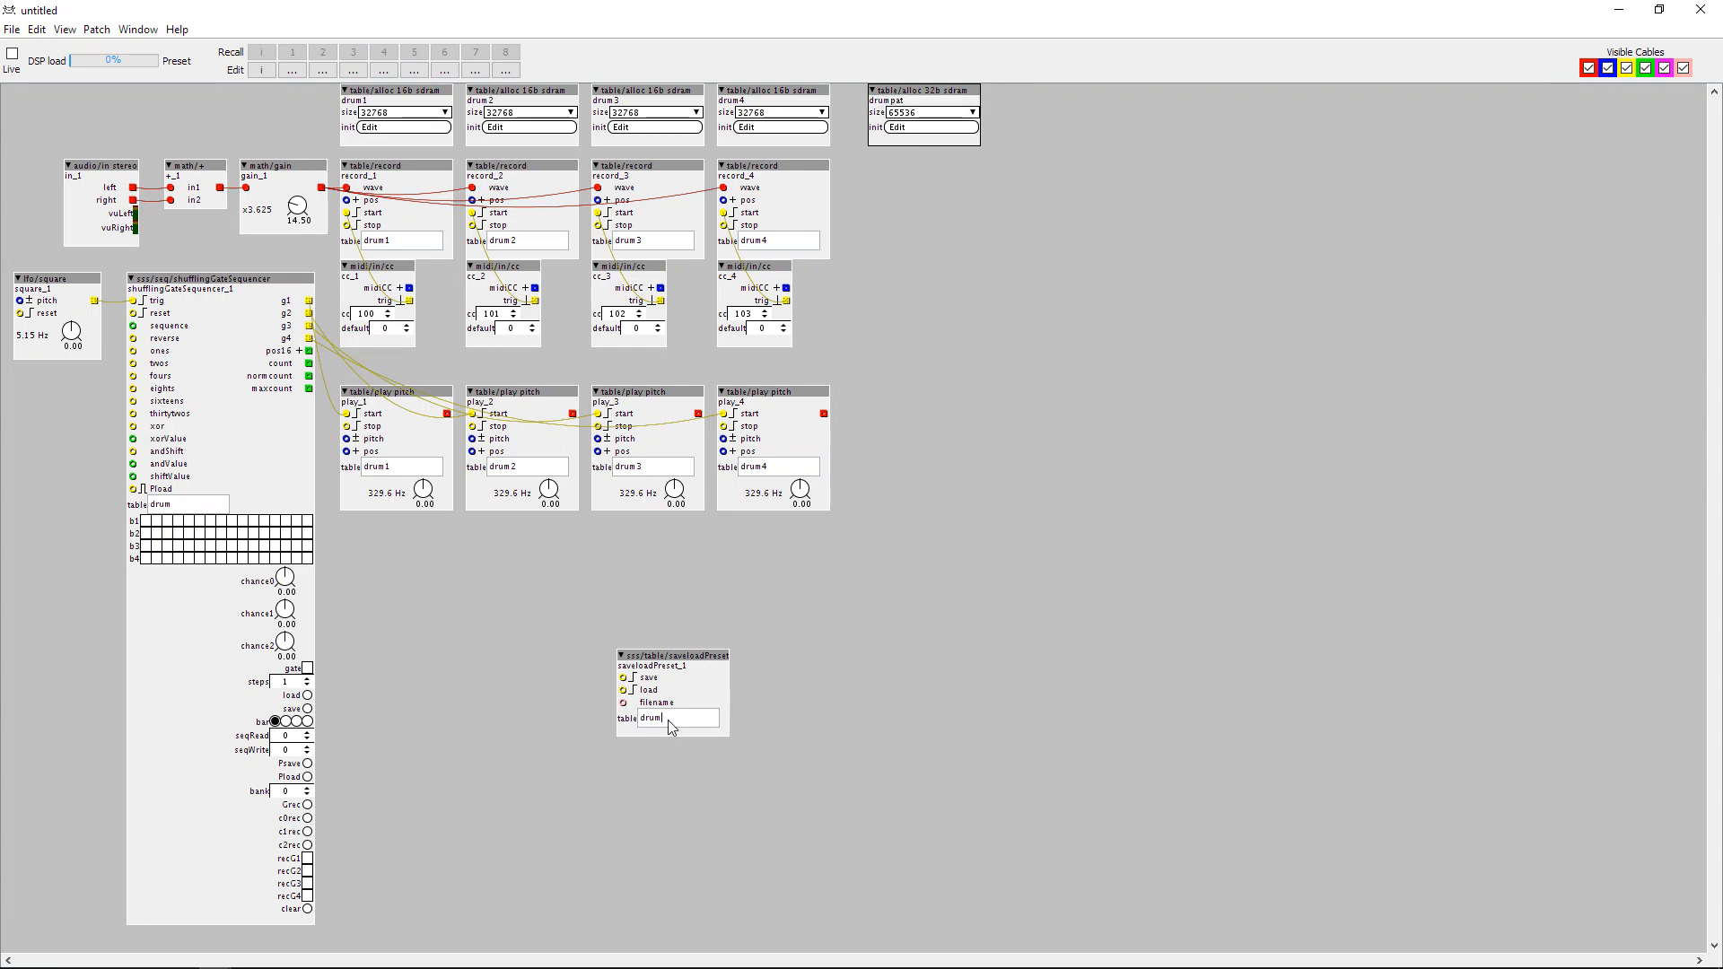
pyautogui.click(180, 508)
pyautogui.click(582, 698)
pyautogui.moveTo(649, 656); pyautogui.dragTo(649, 630)
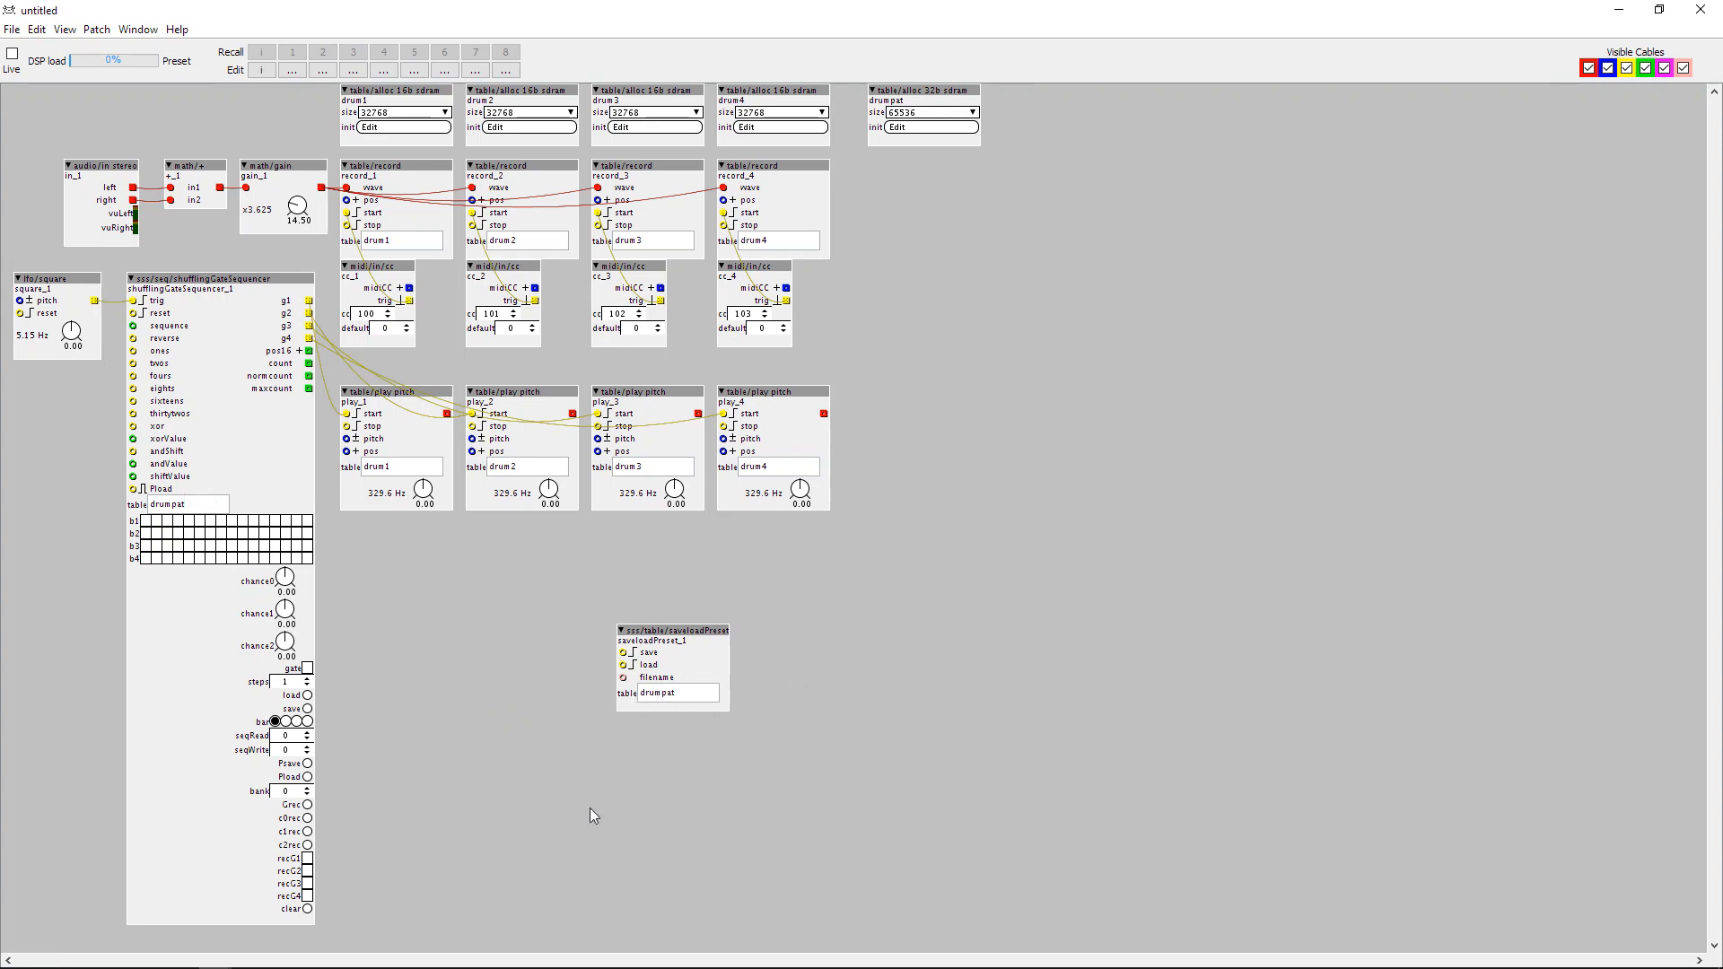
# Add a ctrl/button object beside saveloadPreset and connect its outlet to the save inlet.
pyautogui.doubleClick(551, 773)
pyautogui.write('butt')
pyautogui.doubleClick(577, 683)
pyautogui.moveTo(581, 769); pyautogui.dragTo(624, 654)
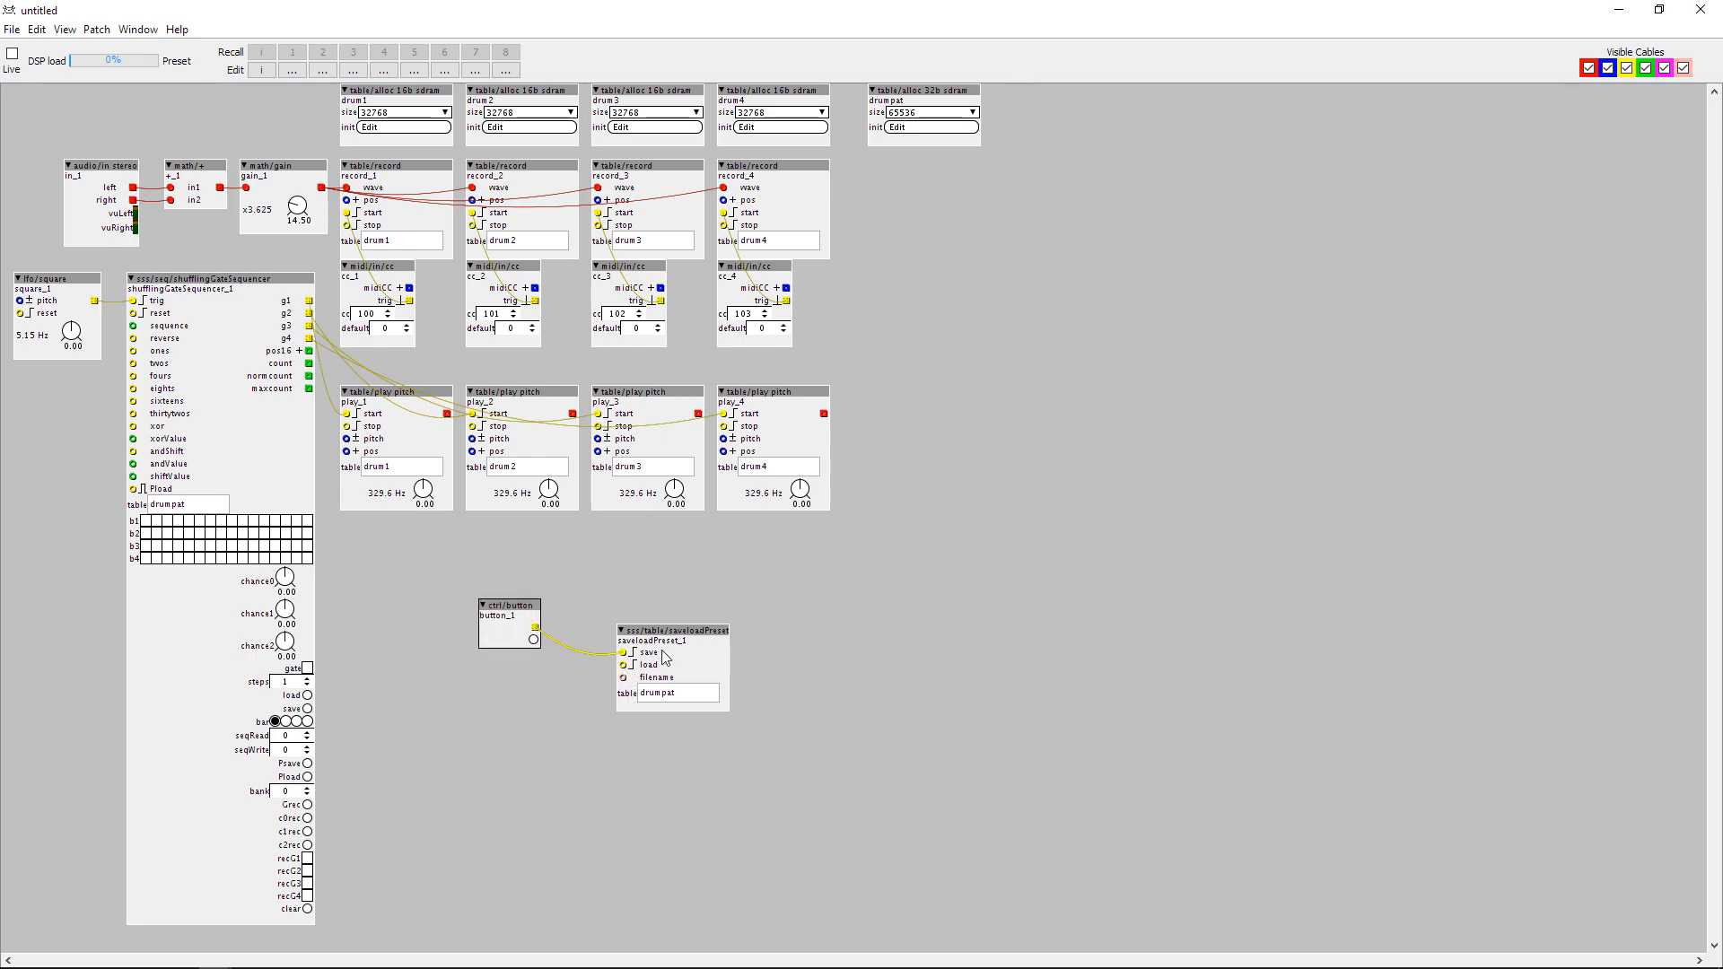
# Add an rbrt/patching/loadbang object and place it below and left of the ctrl/button object.
pyautogui.doubleClick(429, 810)
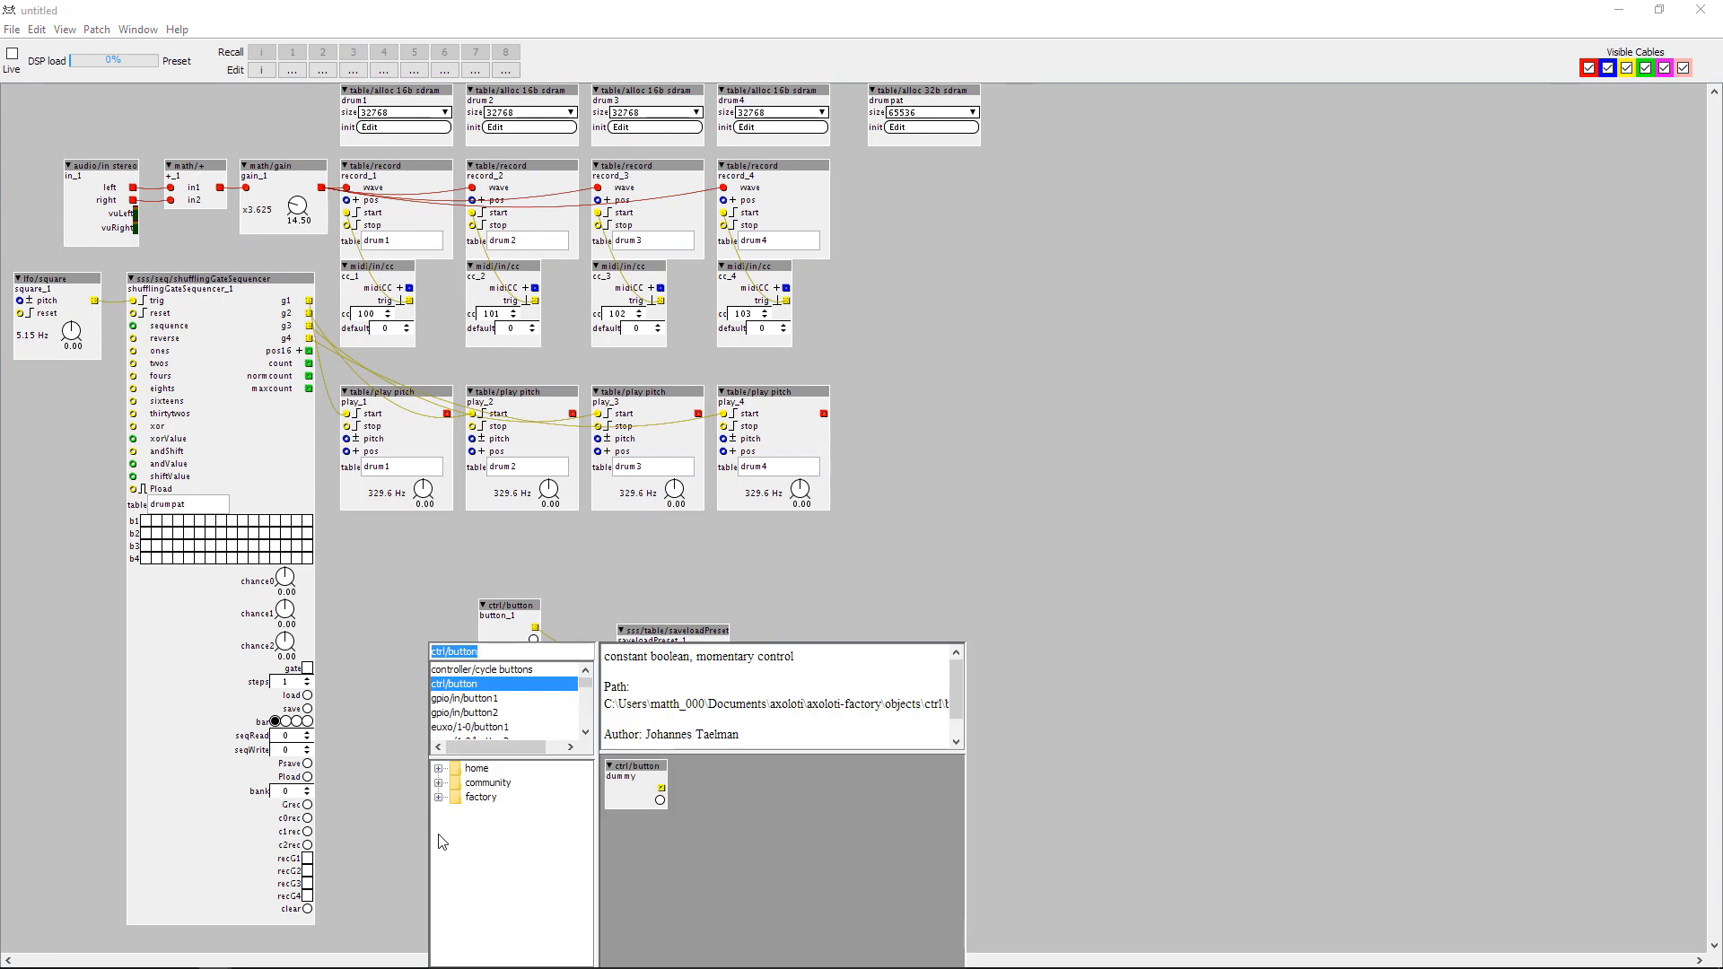
pyautogui.write('load')
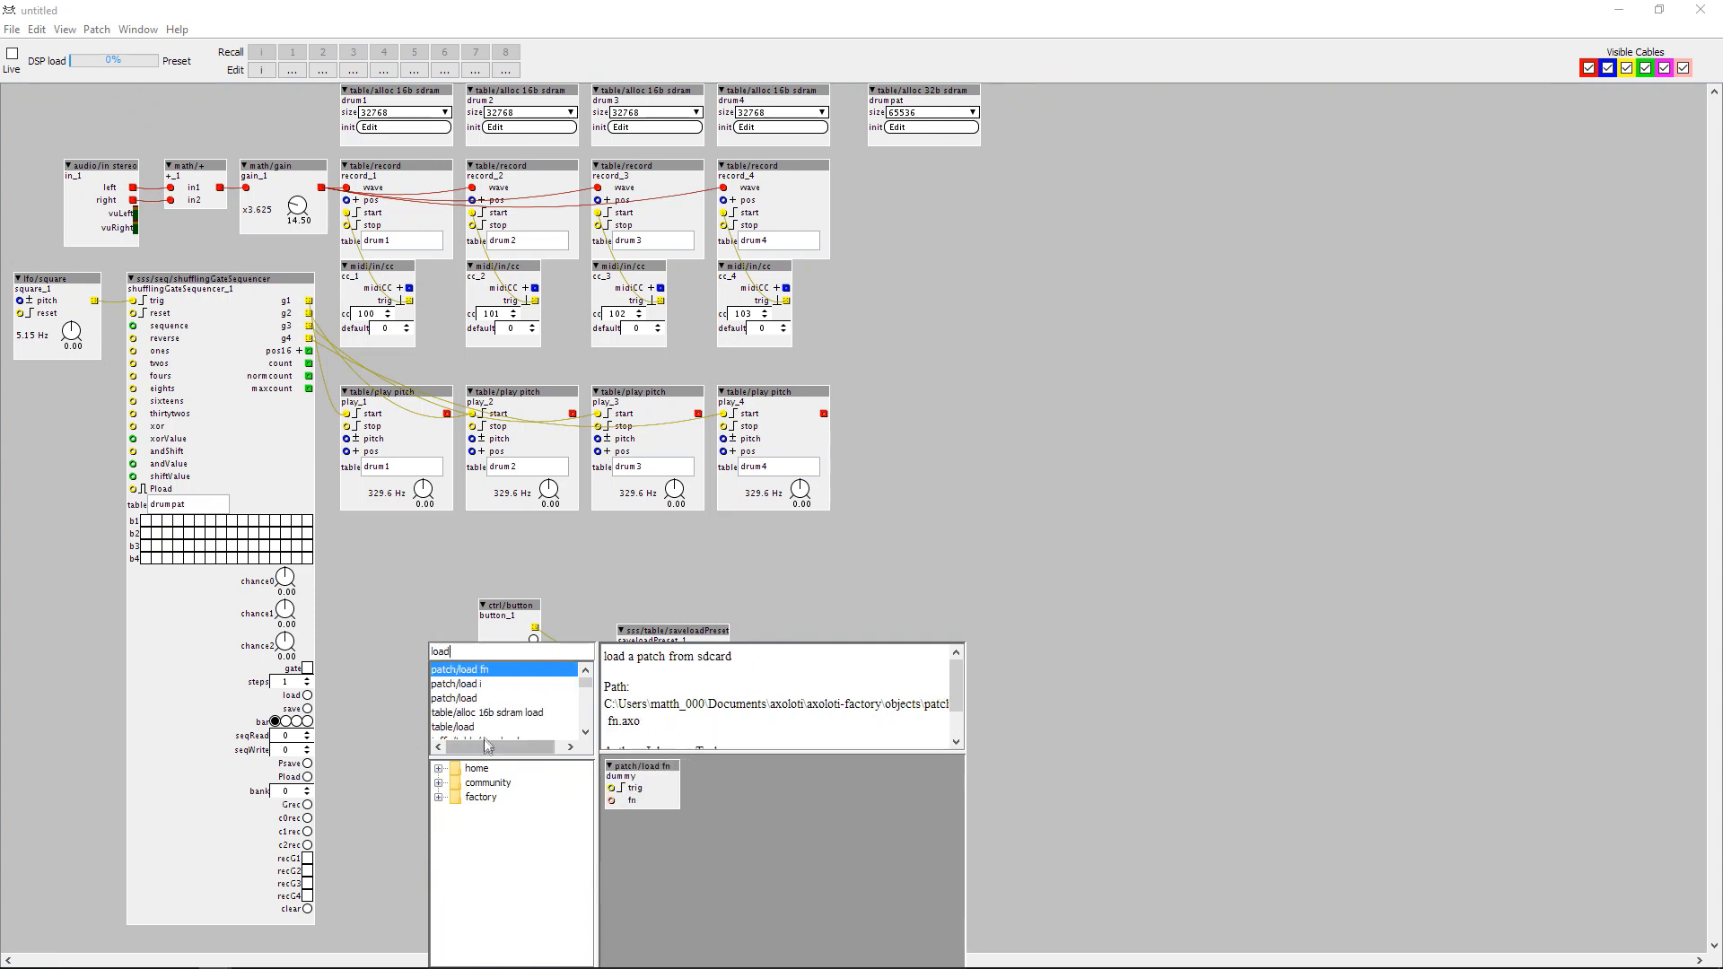
pyautogui.scroll(-1, 485, 731)
pyautogui.write('B')
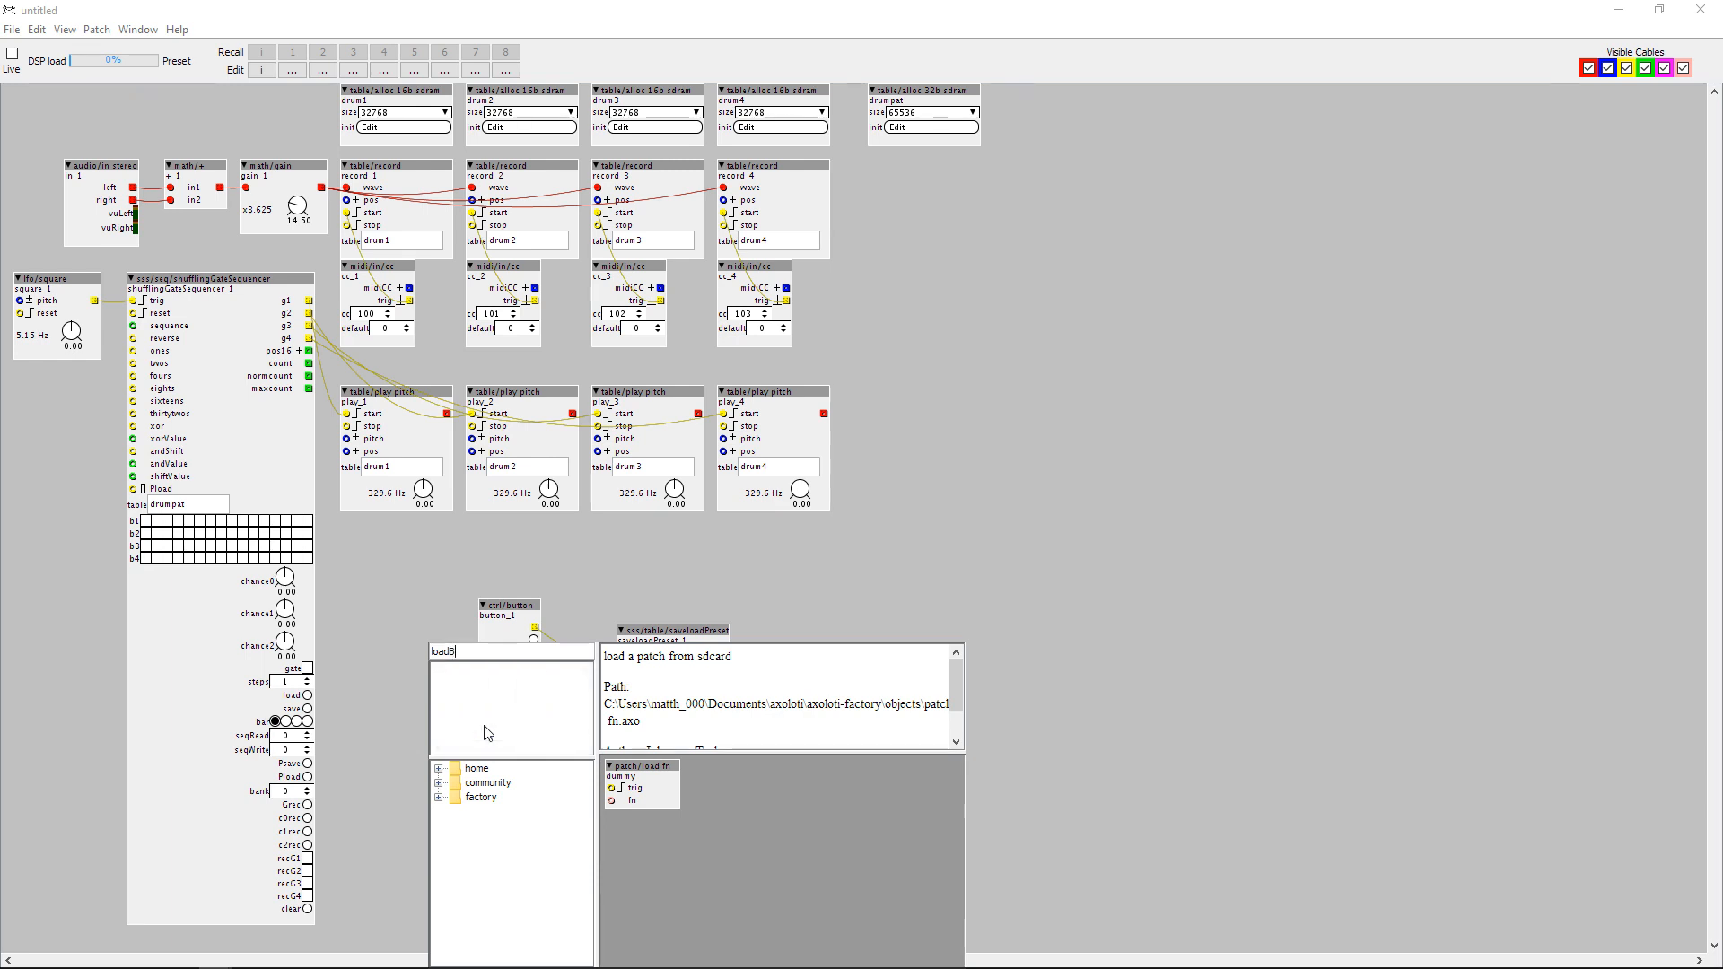
pyautogui.press('BackSpace')
pyautogui.write('b')
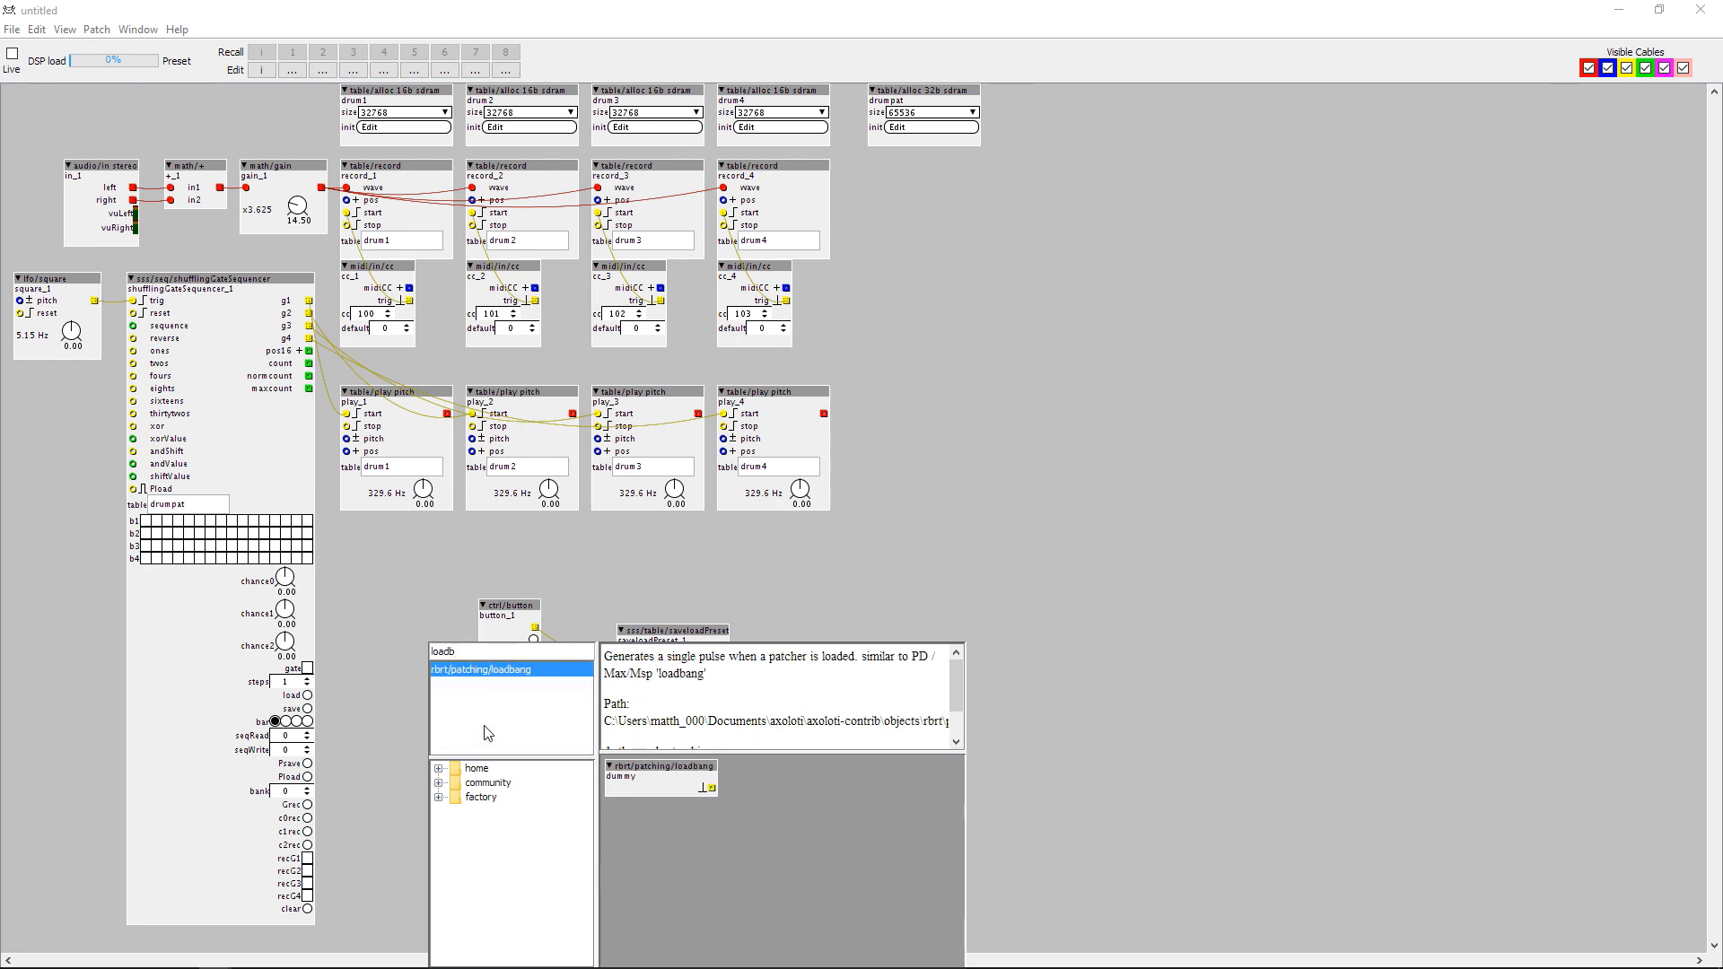
pyautogui.doubleClick(479, 669)
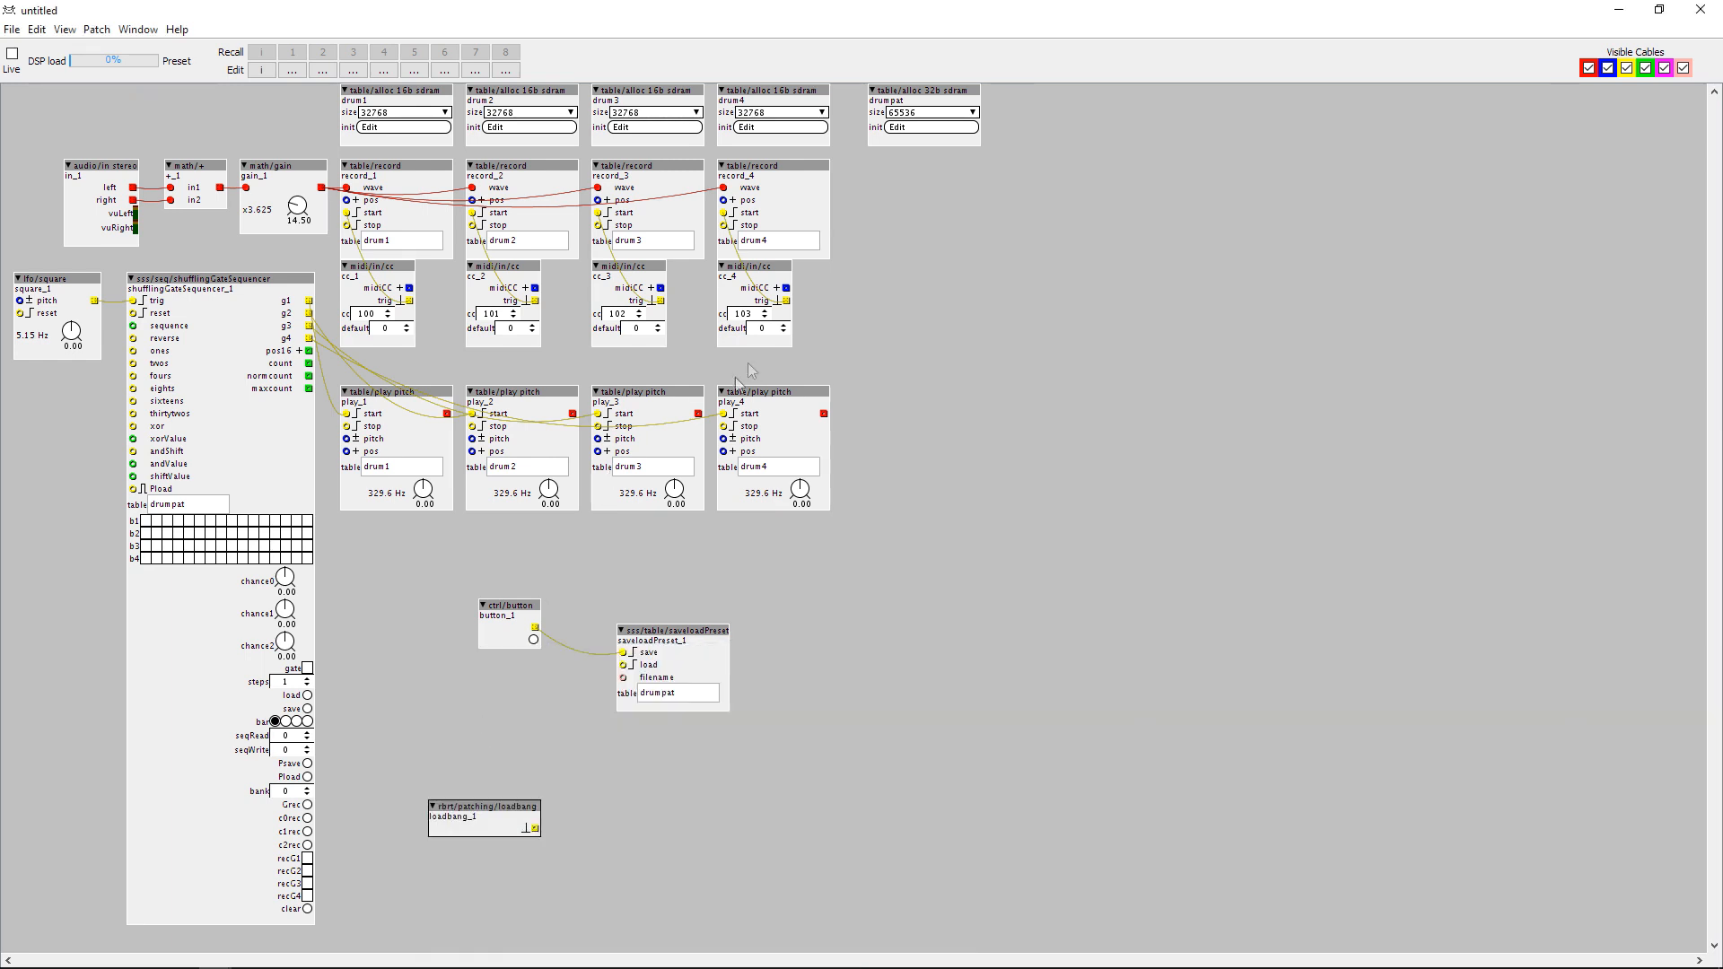
pyautogui.moveTo(508, 827); pyautogui.dragTo(408, 702)
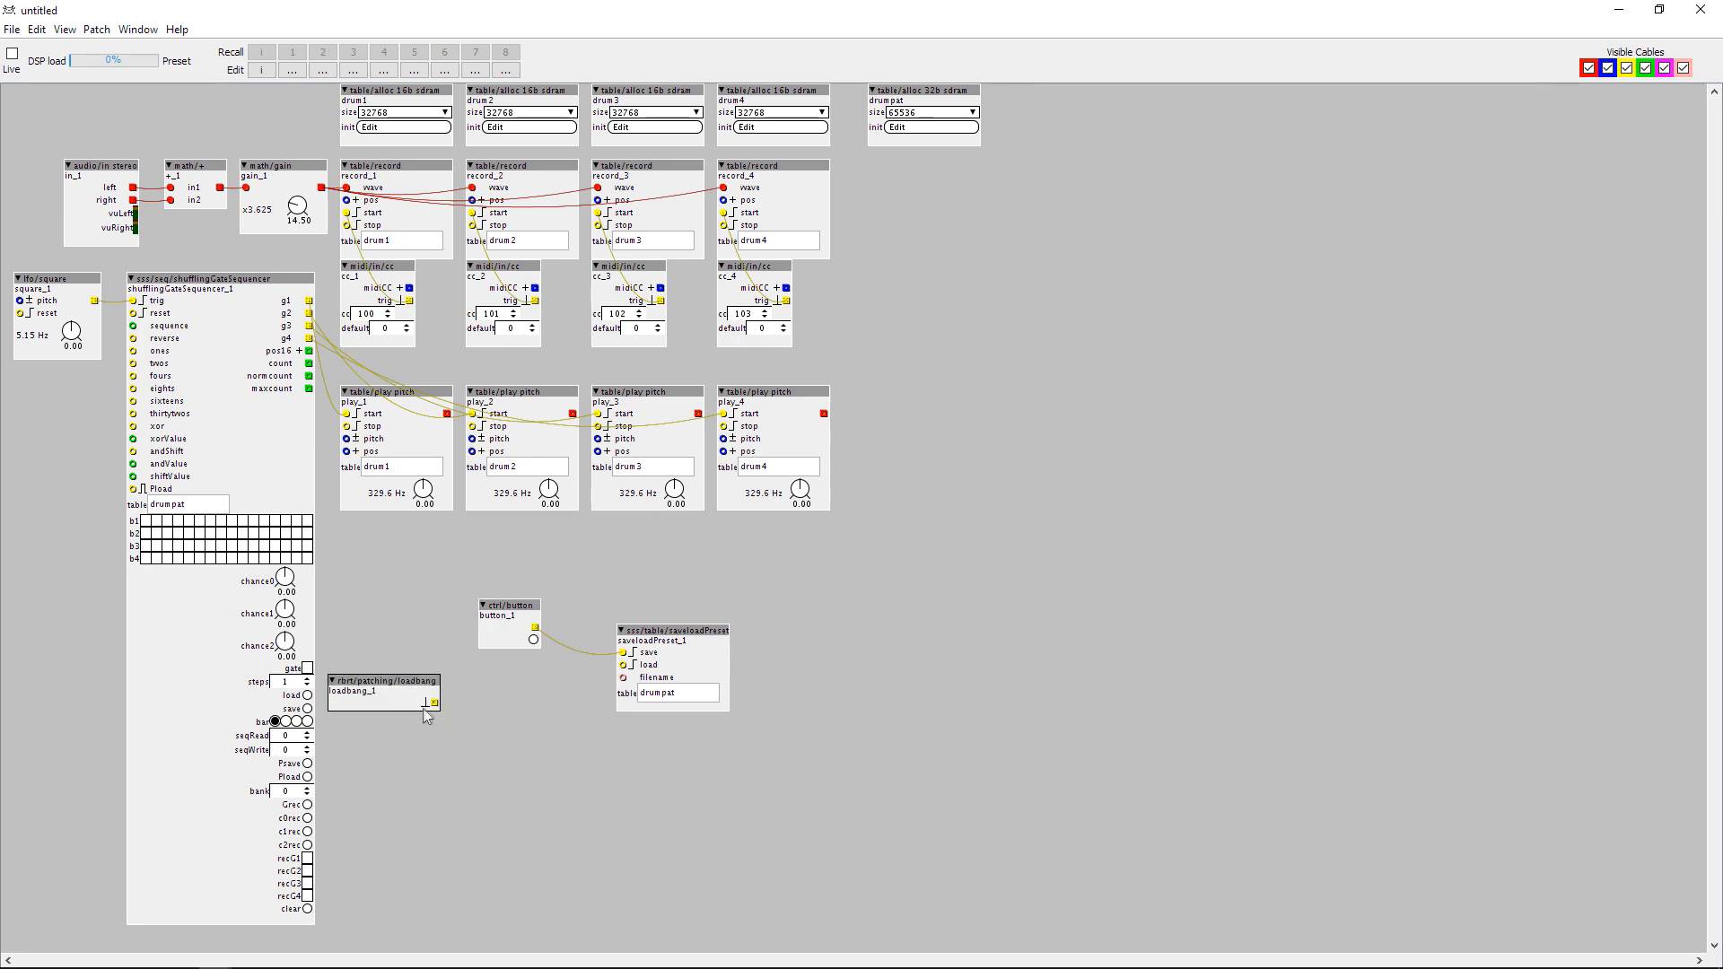
# Add a timer/delayedpulse object with its dial at 23.00 and wire it between the loadbang outlet and saveloadPreset's load inlet.
pyautogui.doubleClick(473, 734)
pyautogui.write('delay')
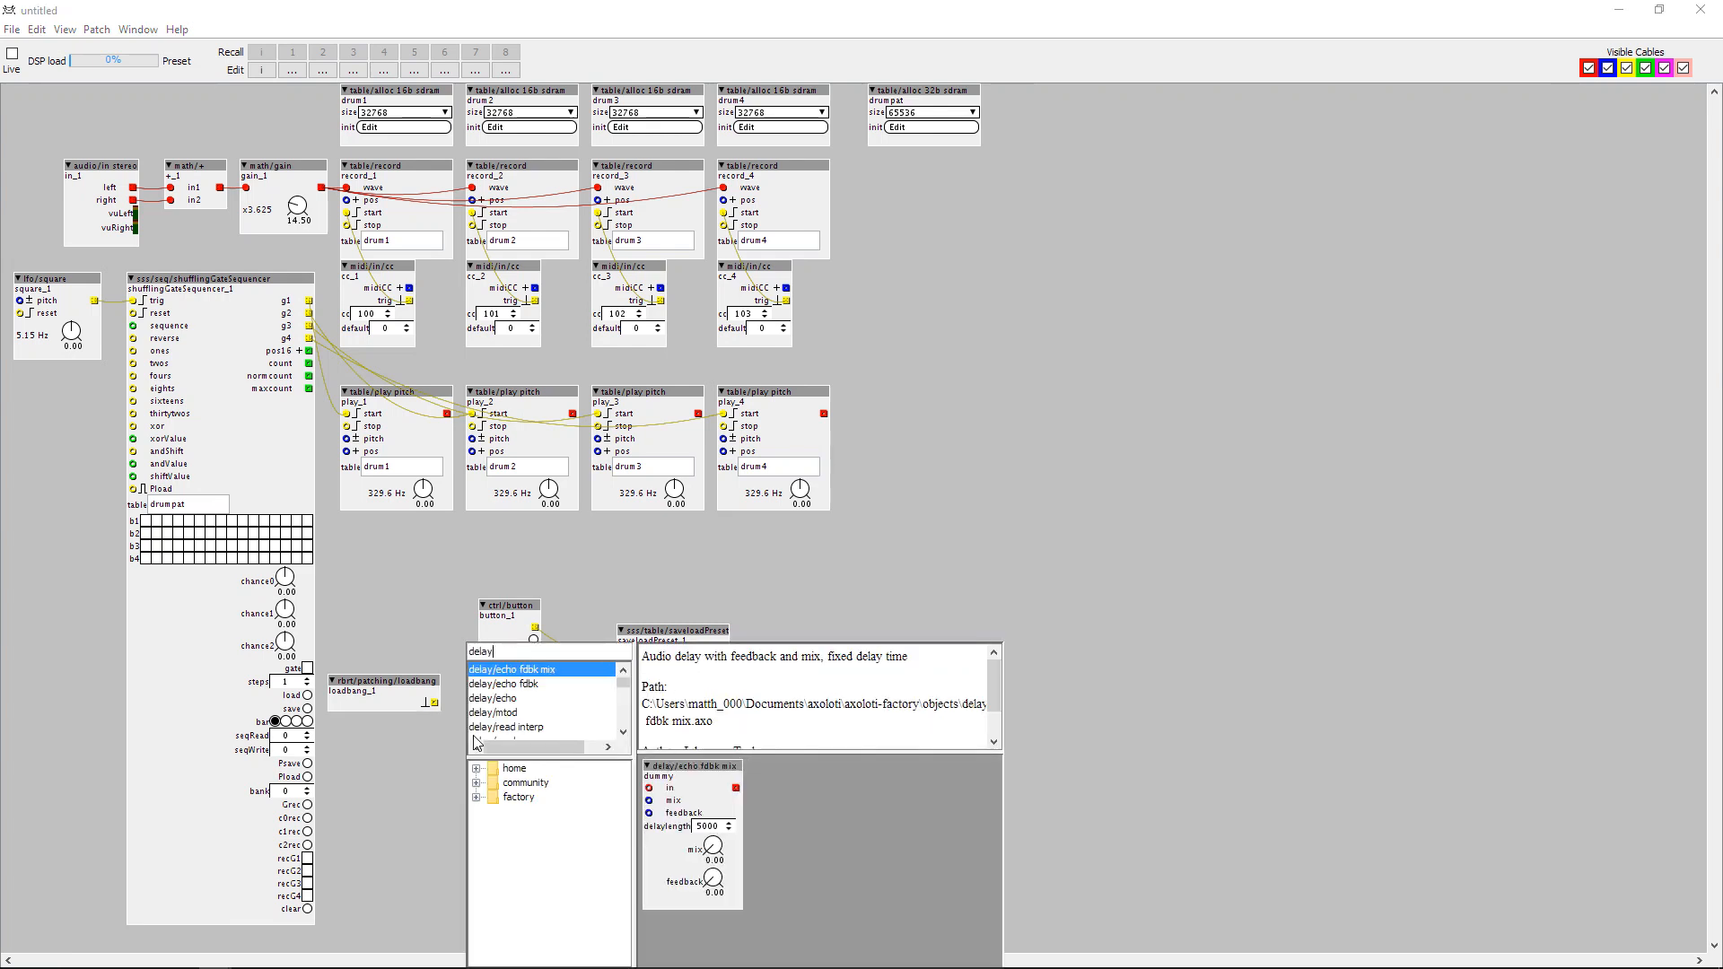
pyautogui.scroll(-2, 552, 709)
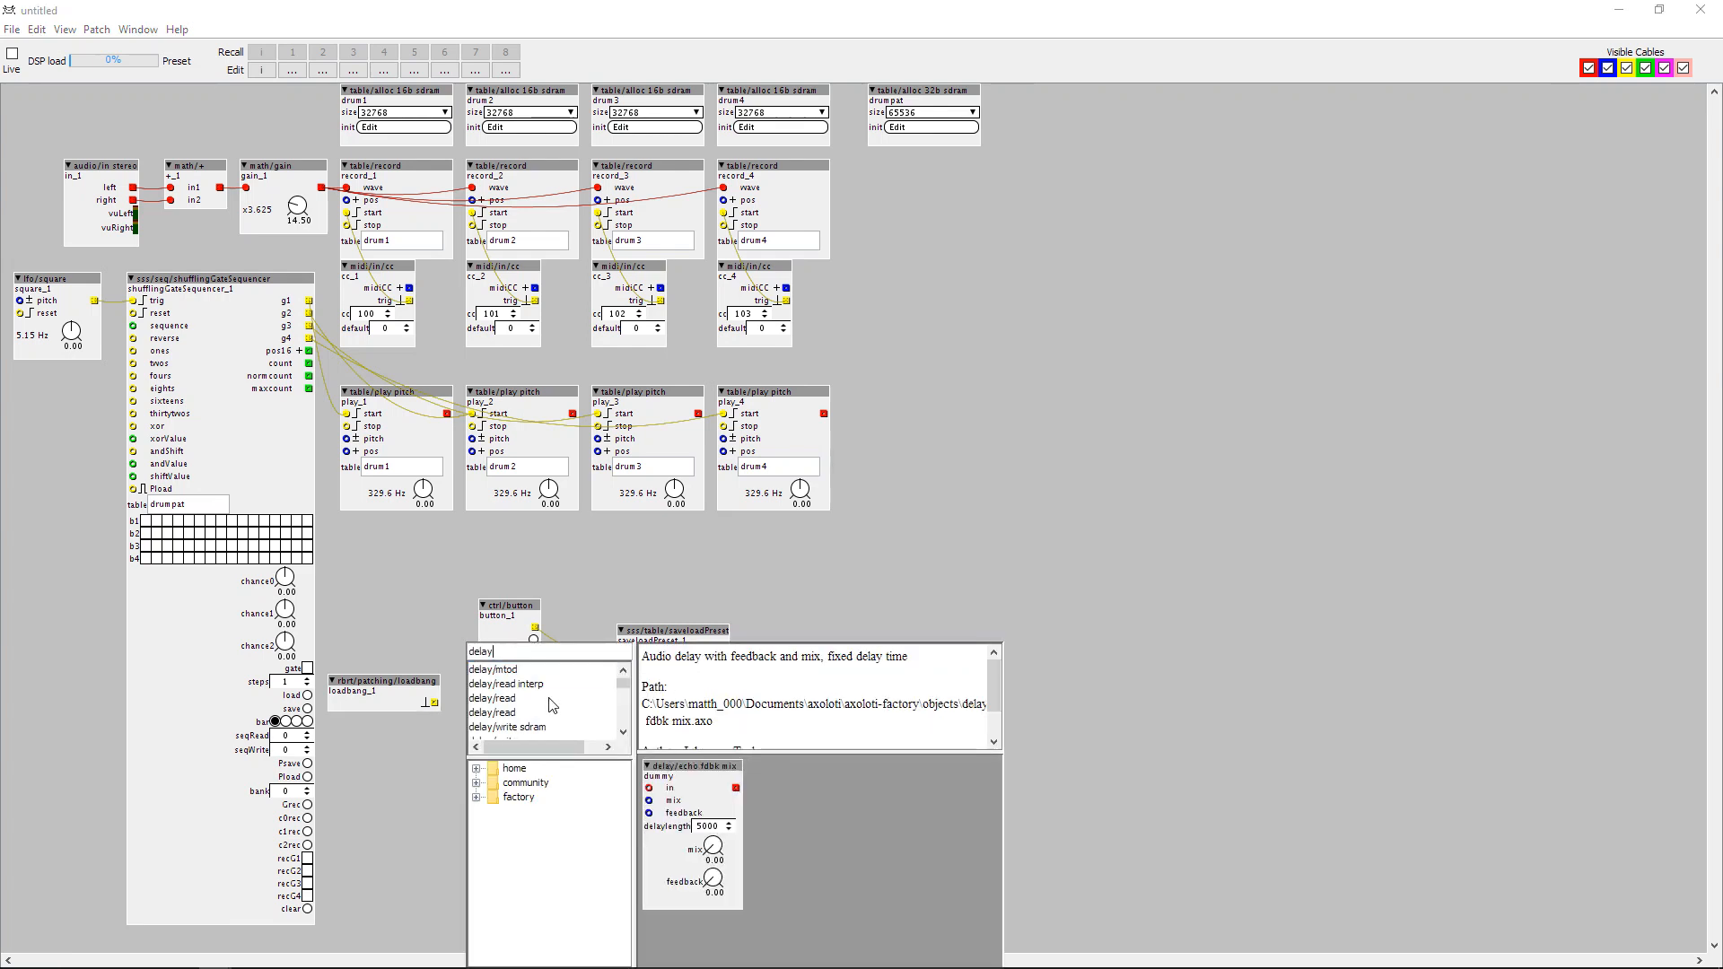
pyautogui.click(538, 729)
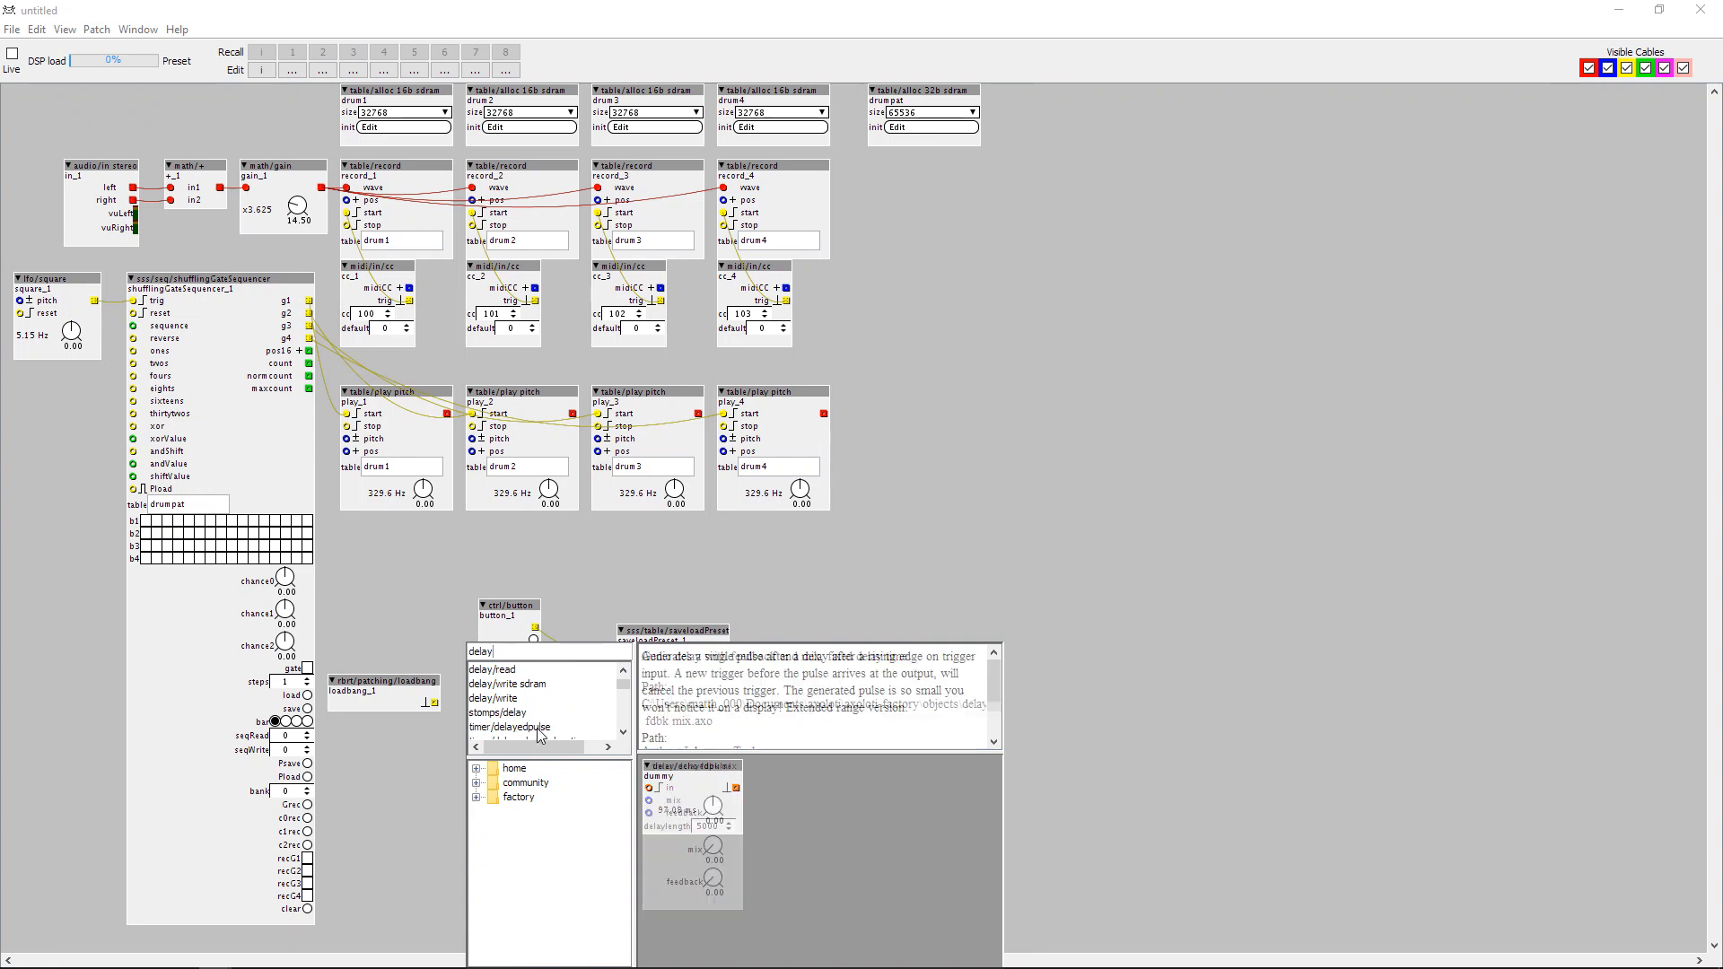
pyautogui.doubleClick(539, 729)
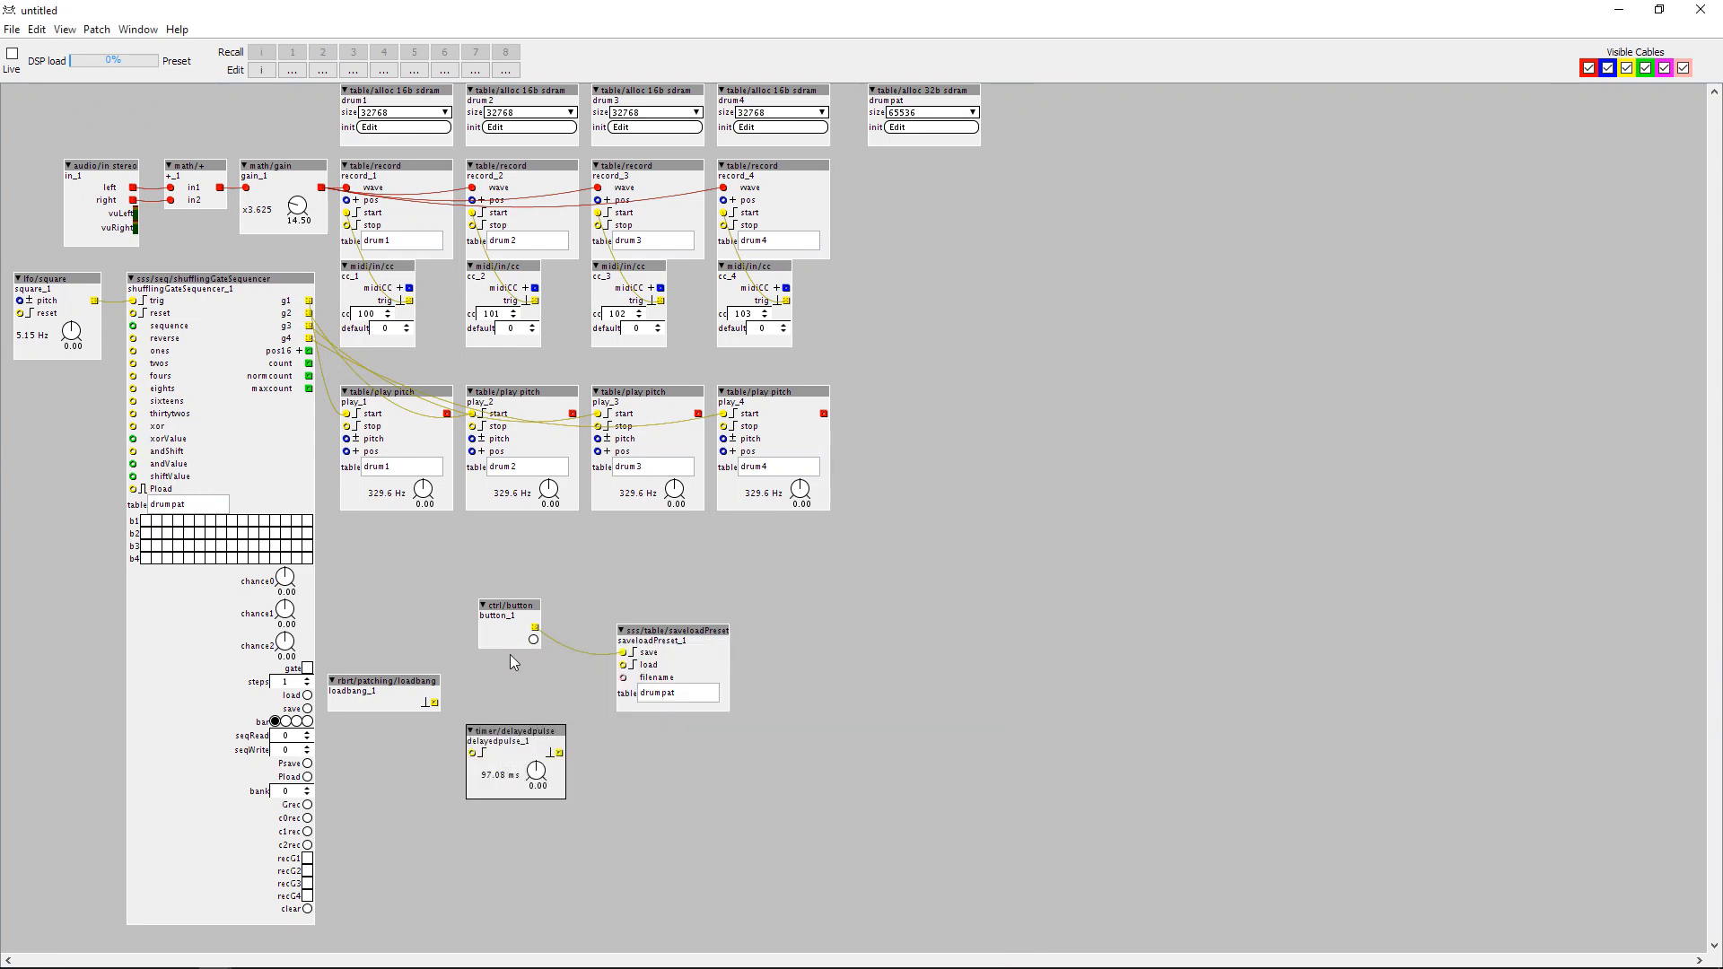
pyautogui.moveTo(435, 701); pyautogui.dragTo(472, 754)
pyautogui.moveTo(507, 730); pyautogui.dragTo(623, 665)
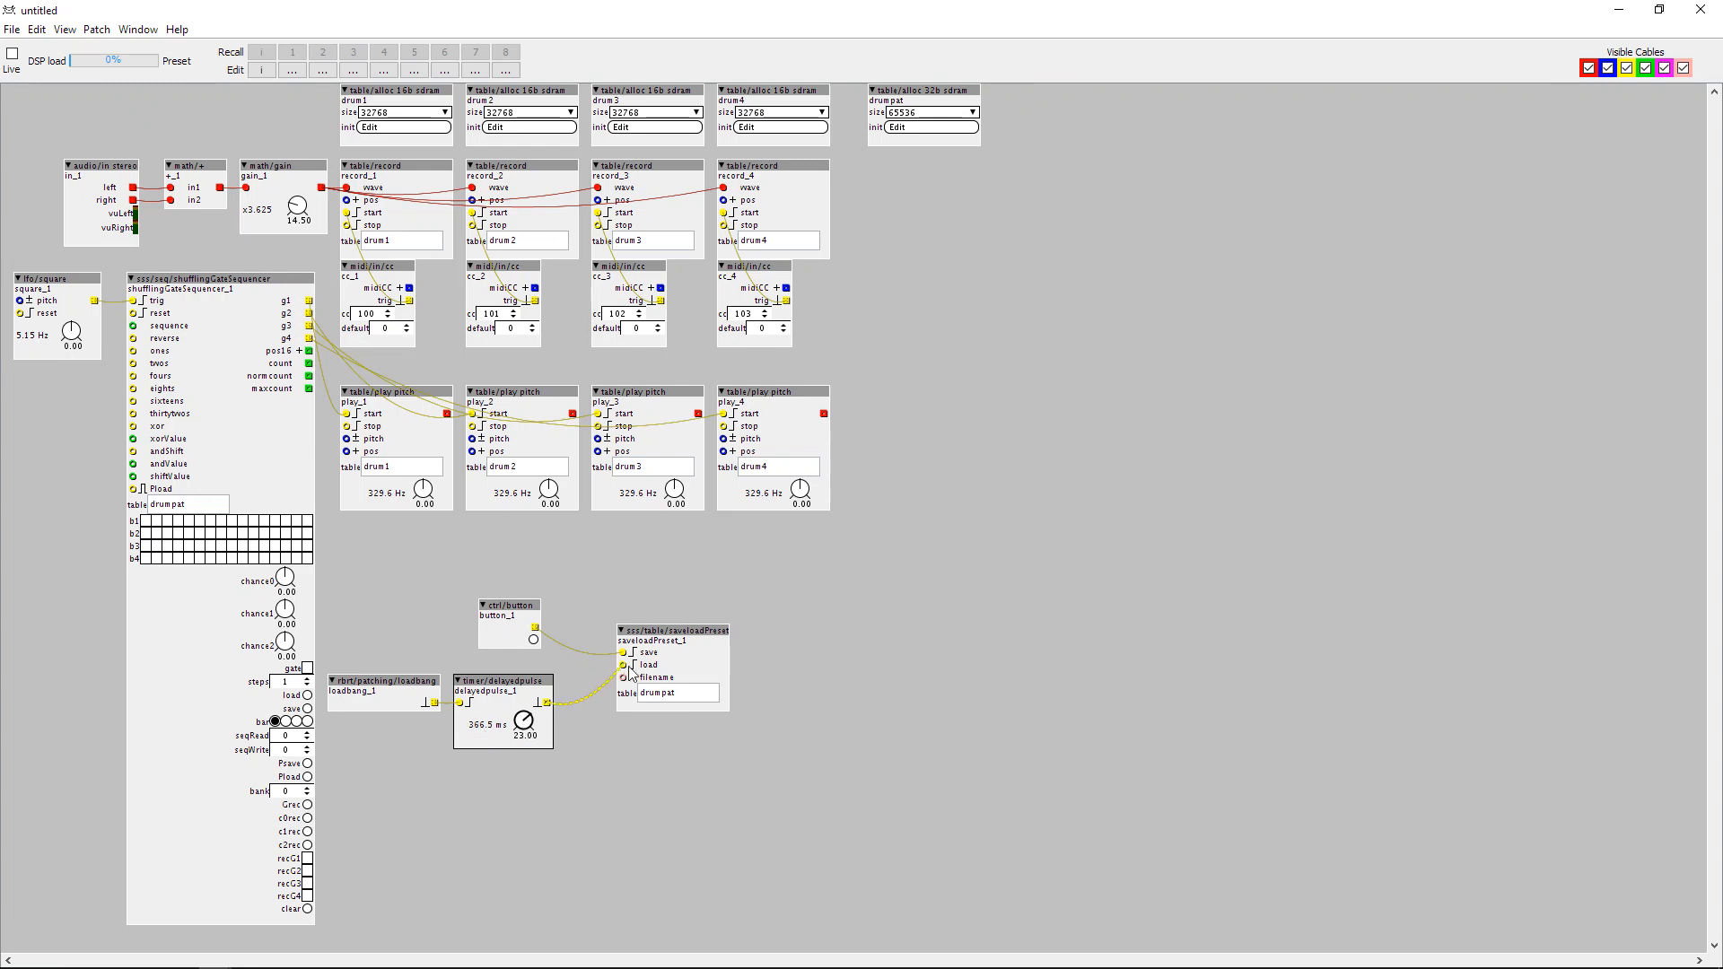
# Duplicate the delayedpulse below the original, feed it from the first one's outlet and connect its outlet to the sequencer's Pload inlet.
pyautogui.moveTo(483, 761); pyautogui.dragTo(411, 772)
pyautogui.click(551, 757)
pyautogui.moveTo(478, 666); pyautogui.dragTo(484, 777)
pyautogui.hotkey('ctrl', 'd')
pyautogui.moveTo(546, 703); pyautogui.dragTo(133, 489)
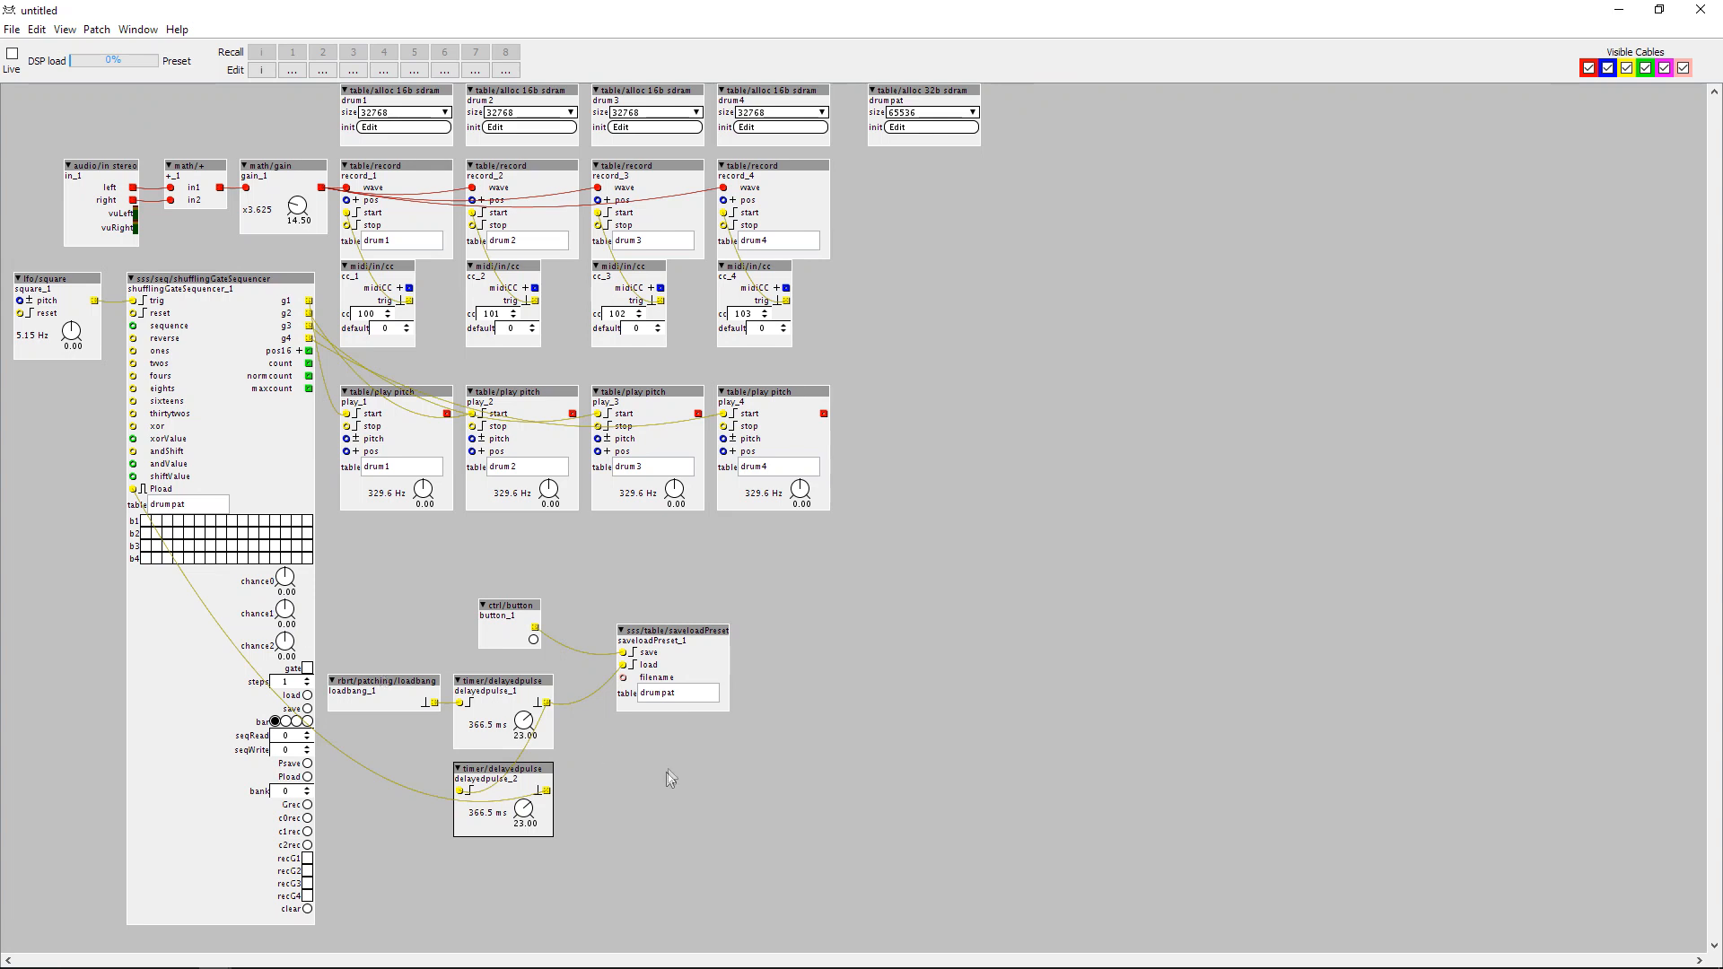
# Add a string/c object above saveloadPreset containing the text pattern and connect it to the filename inlet.
pyautogui.doubleClick(607, 778)
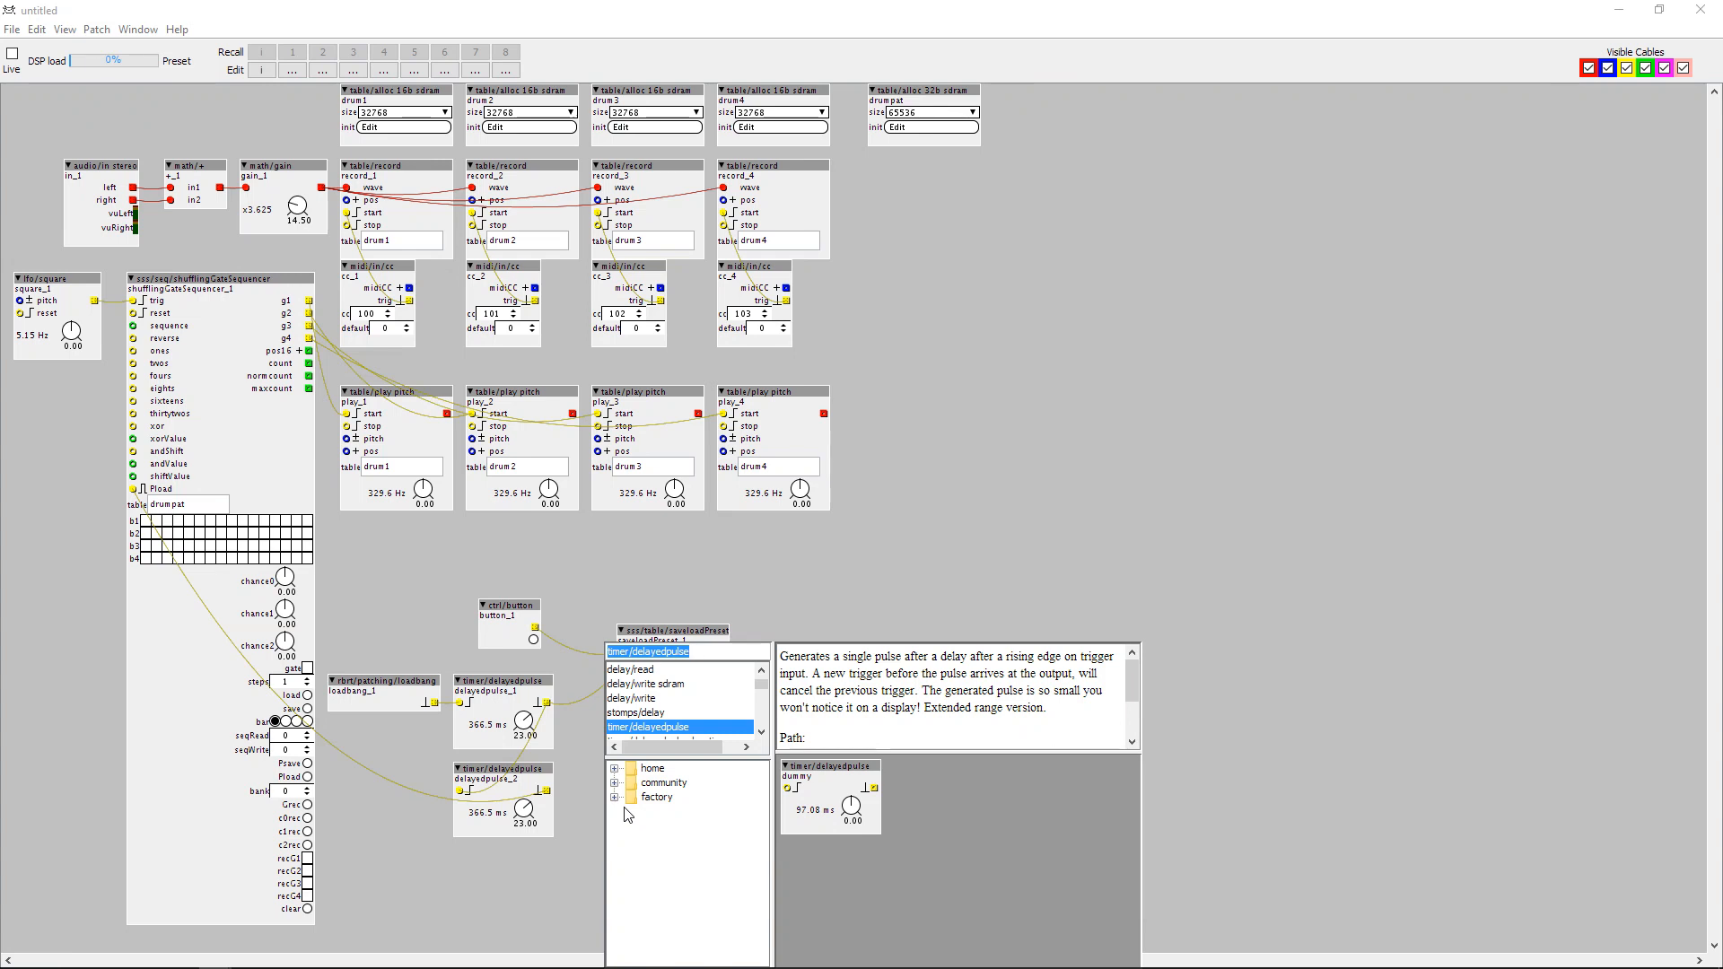
pyautogui.write('strin')
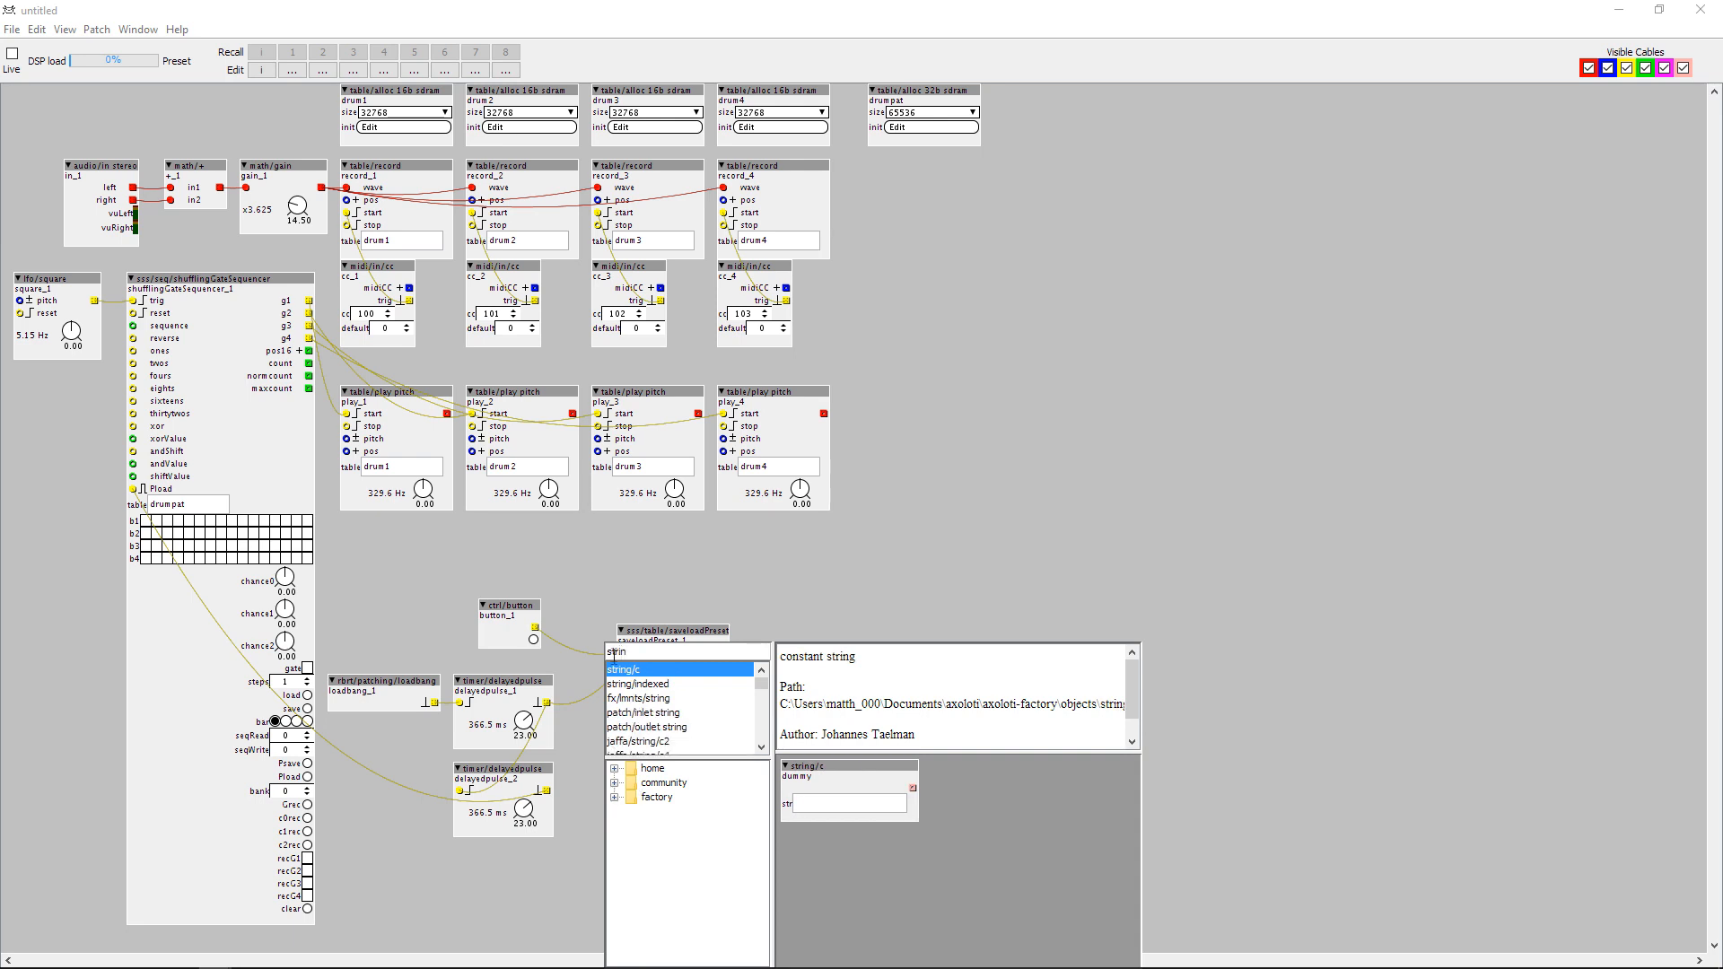
pyautogui.press('Return')
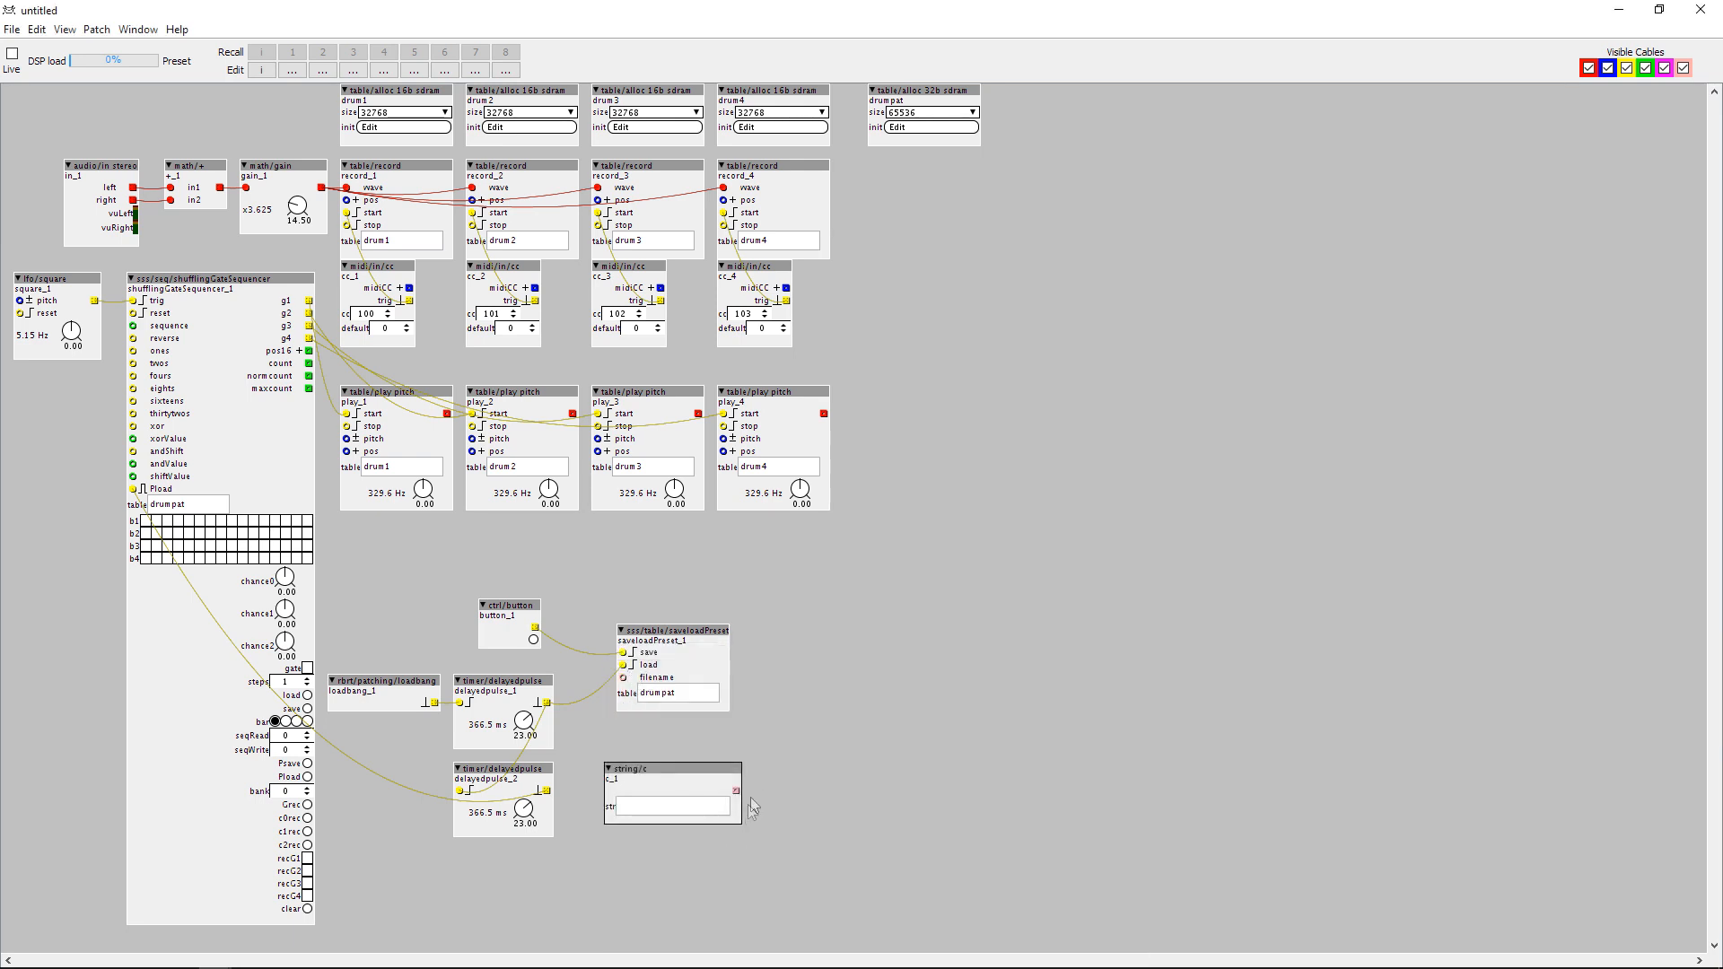
pyautogui.moveTo(736, 793); pyautogui.dragTo(623, 677)
pyautogui.moveTo(653, 775); pyautogui.dragTo(615, 551)
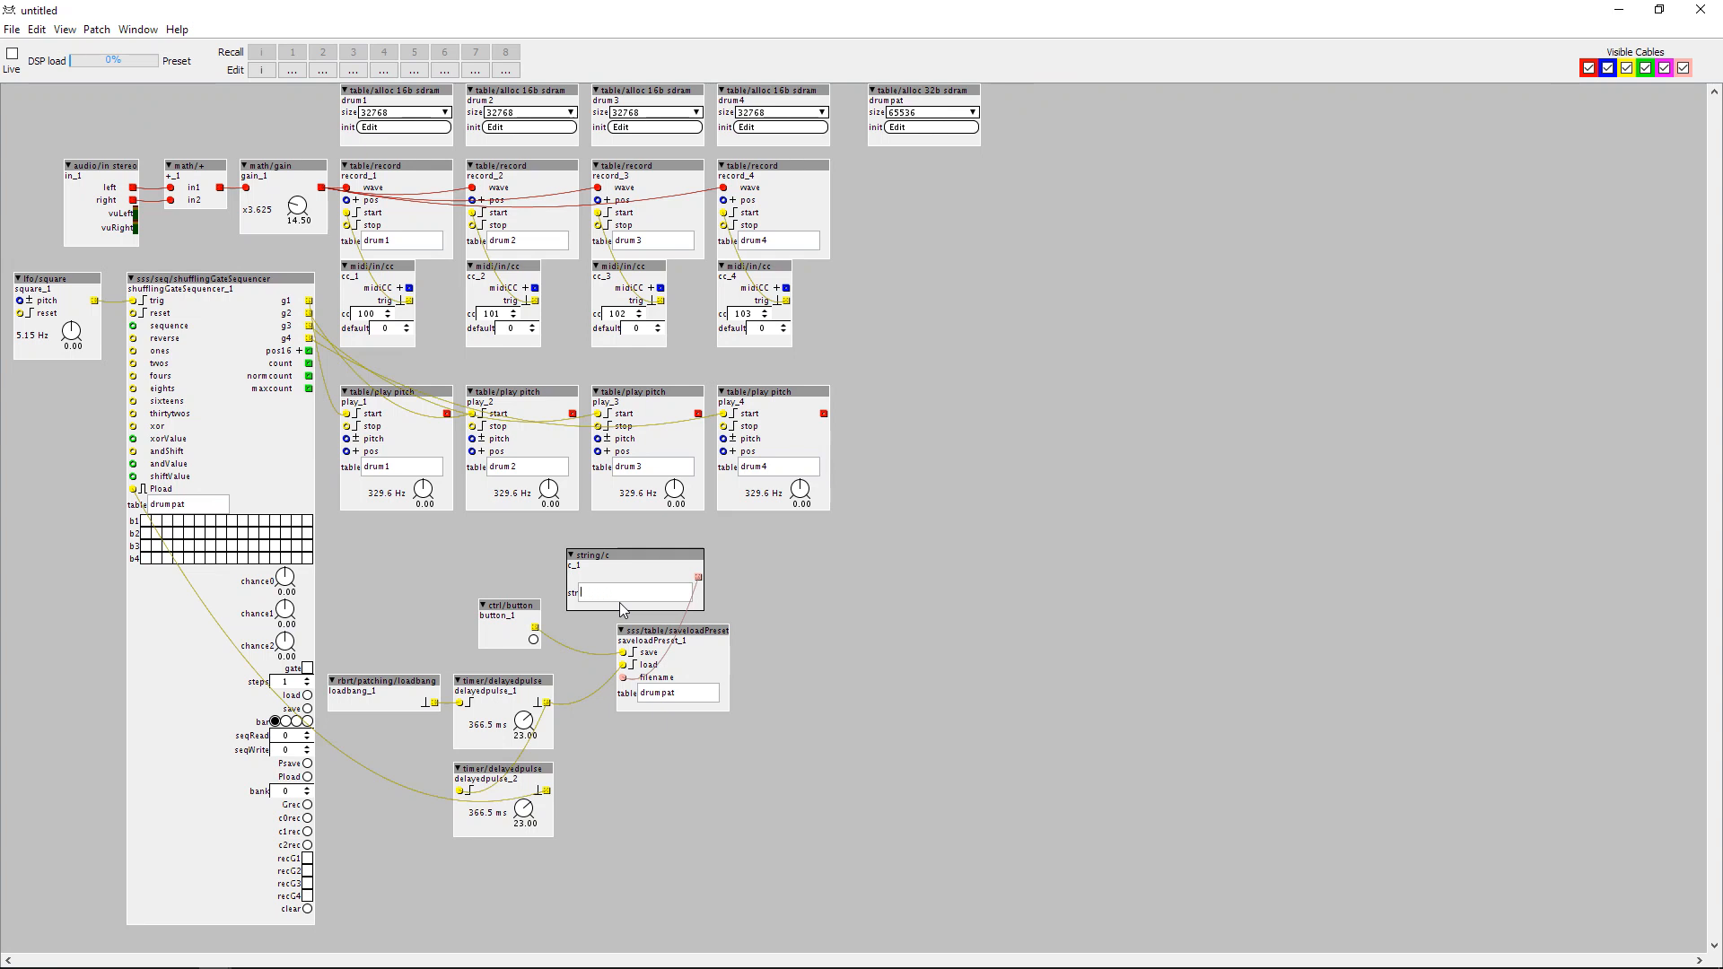
pyautogui.write('rn')
pyautogui.click(659, 779)
# Toggle the first step of sequencer row b1 and lower the chance0 dial to about -11.
pyautogui.click(145, 522)
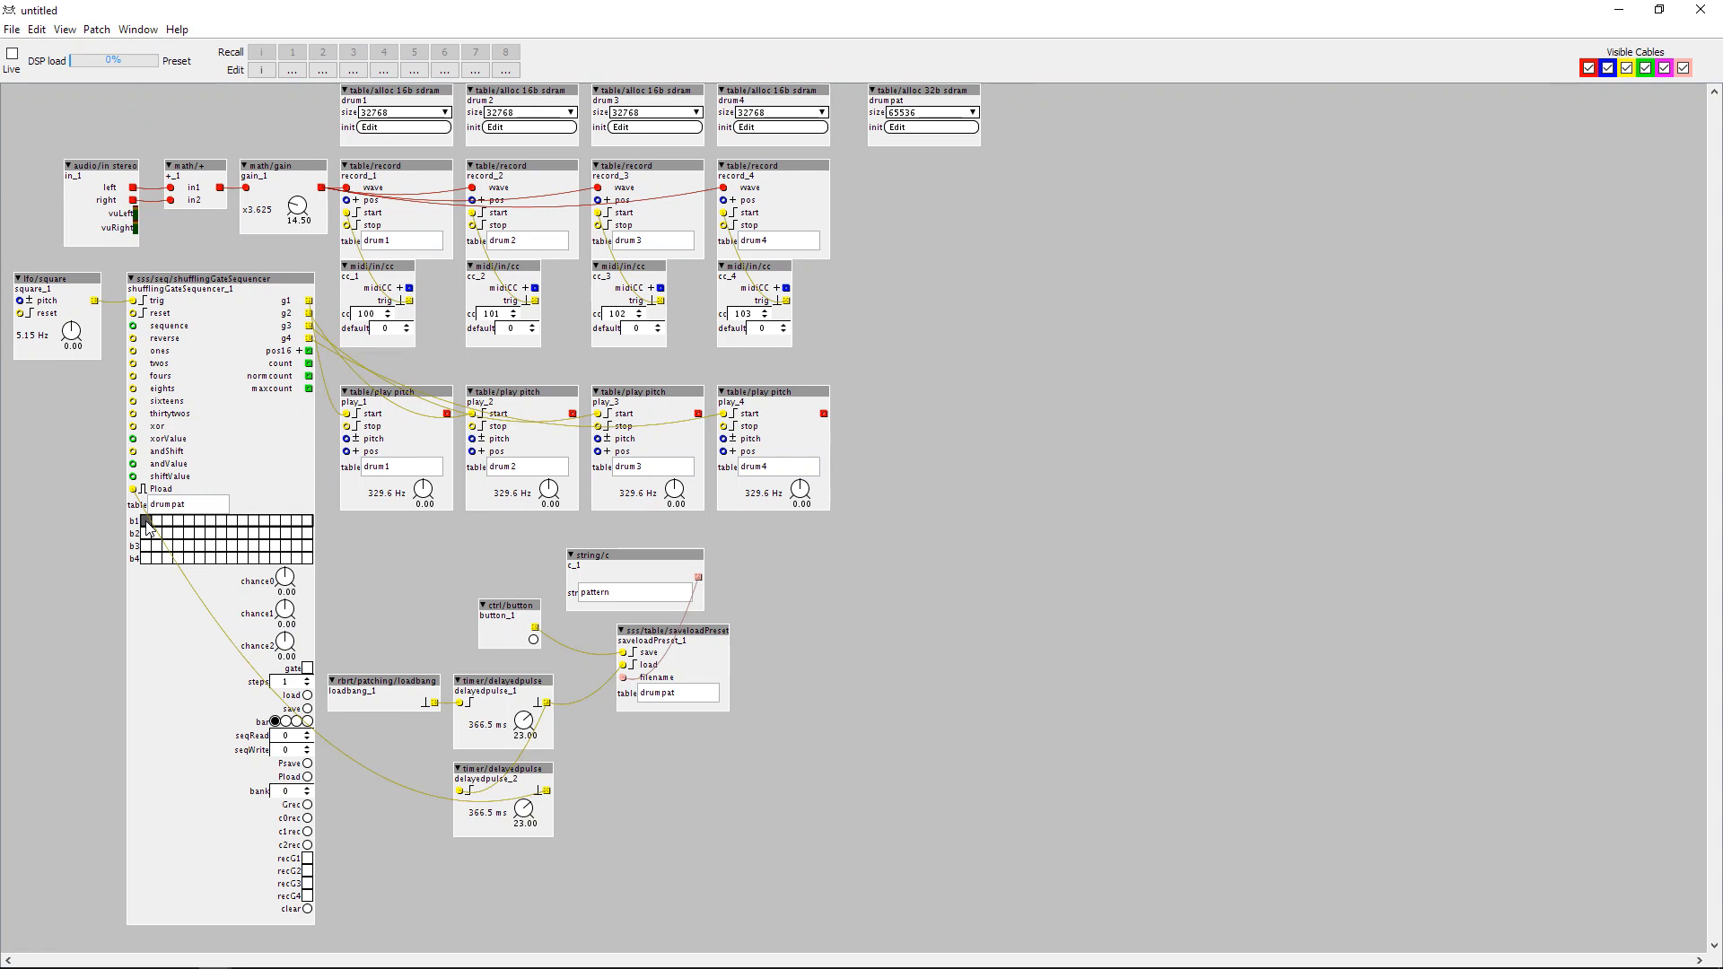
pyautogui.click(146, 521)
pyautogui.click(147, 523)
pyautogui.moveTo(286, 581); pyautogui.dragTo(287, 603)
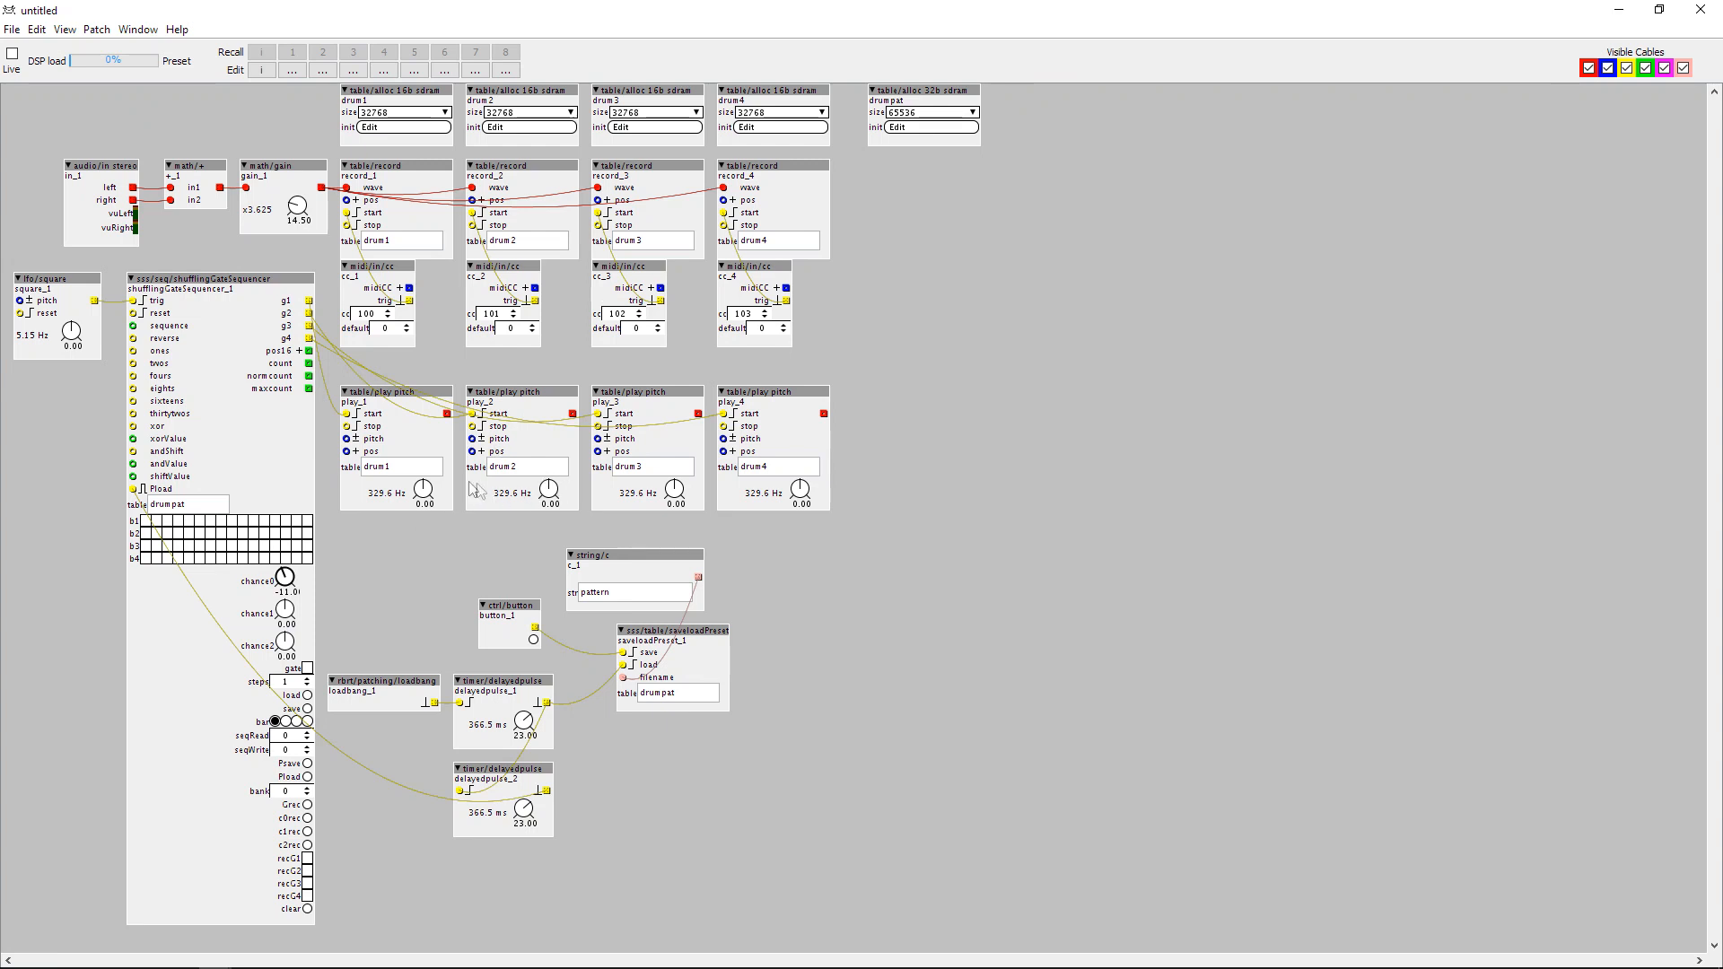
# Assign a MIDI CC to the pitch dial of play_1 and CC75 to the pitch dial of play_2.
pyautogui.moveTo(423, 493)
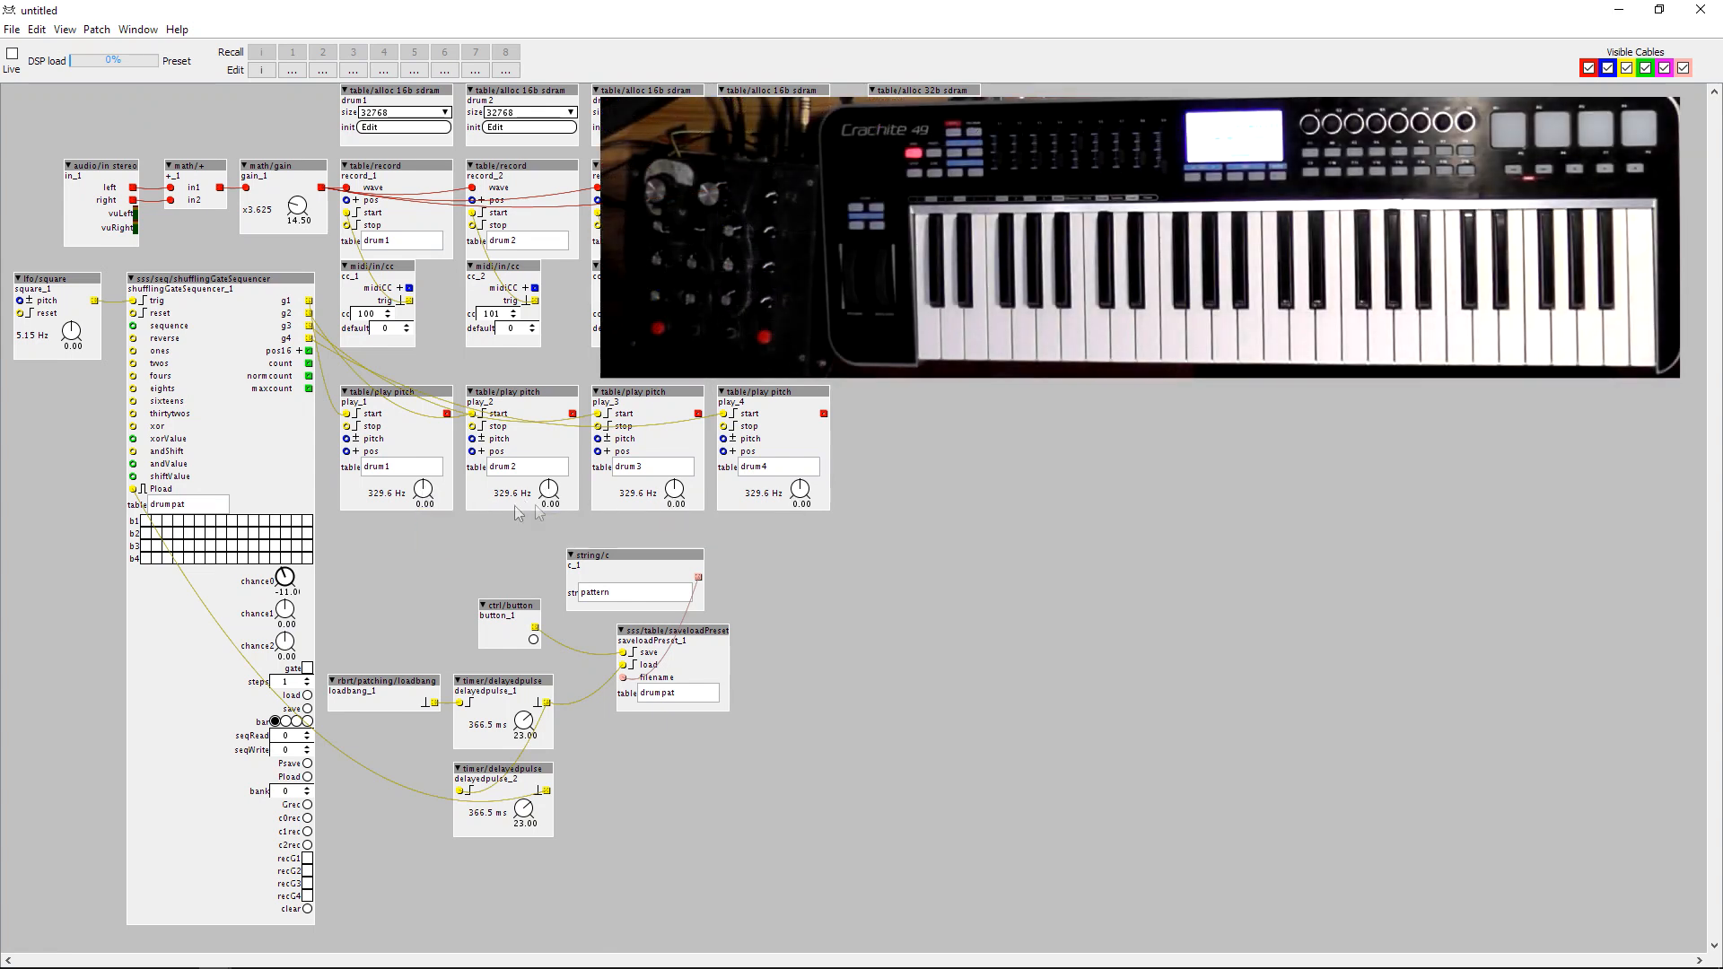
pyautogui.rightClick(426, 496)
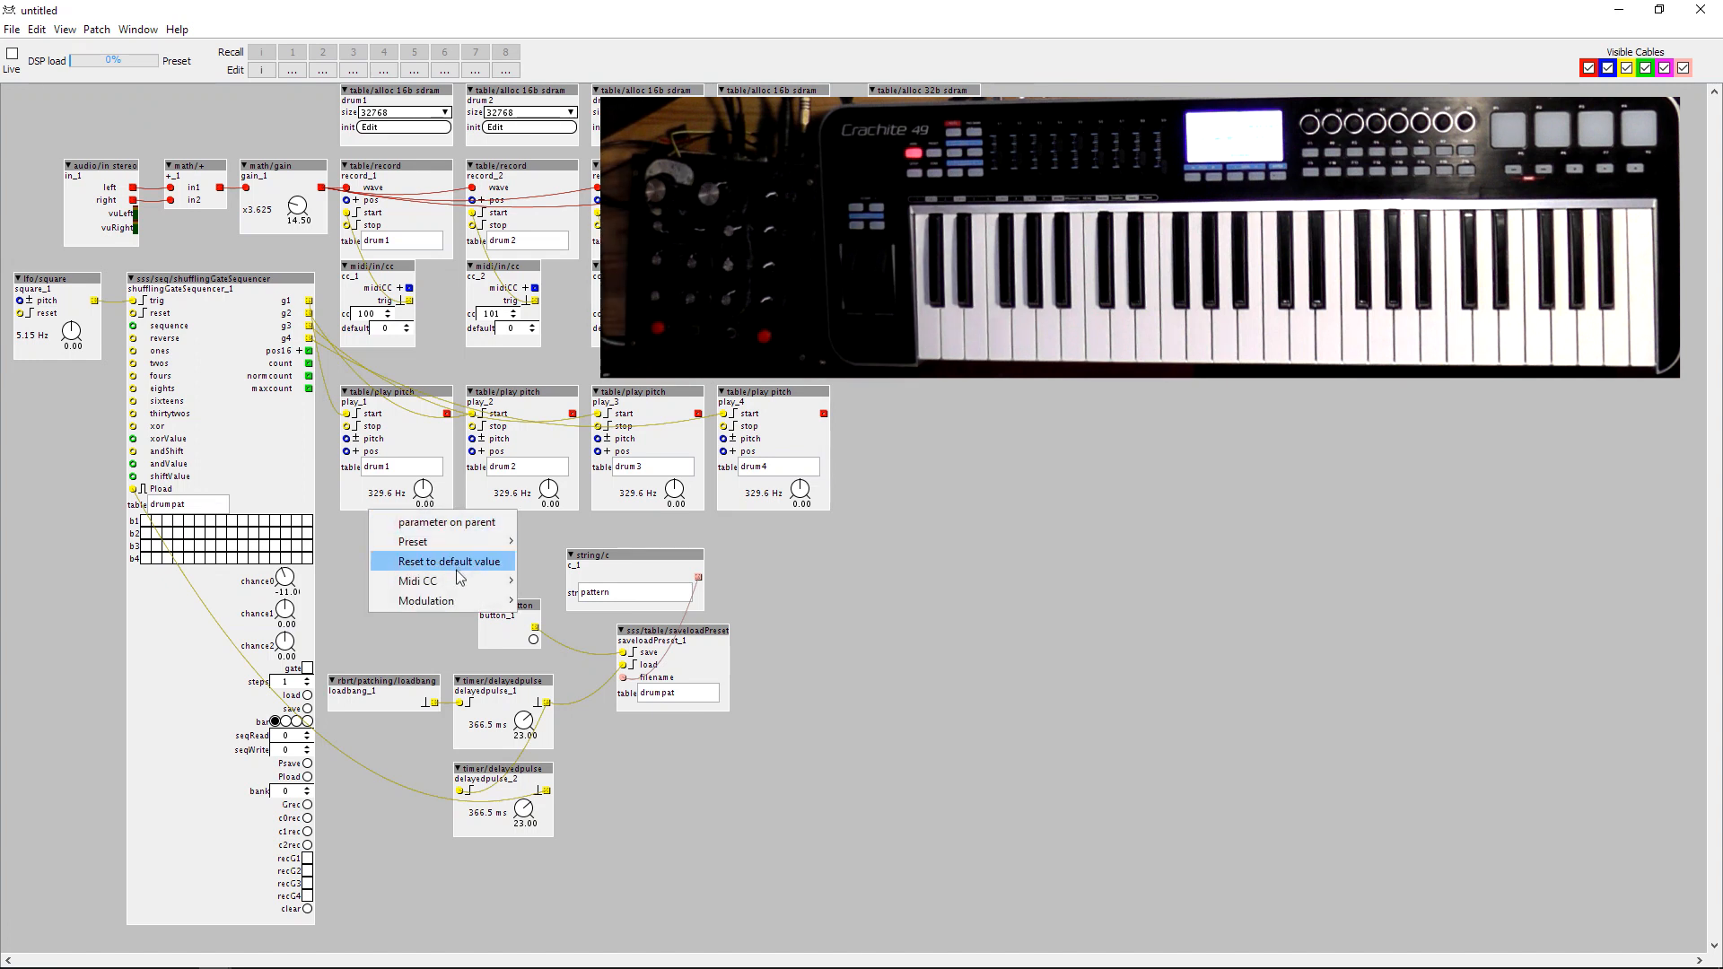
pyautogui.moveTo(460, 579)
pyautogui.click(749, 787)
pyautogui.click(683, 533)
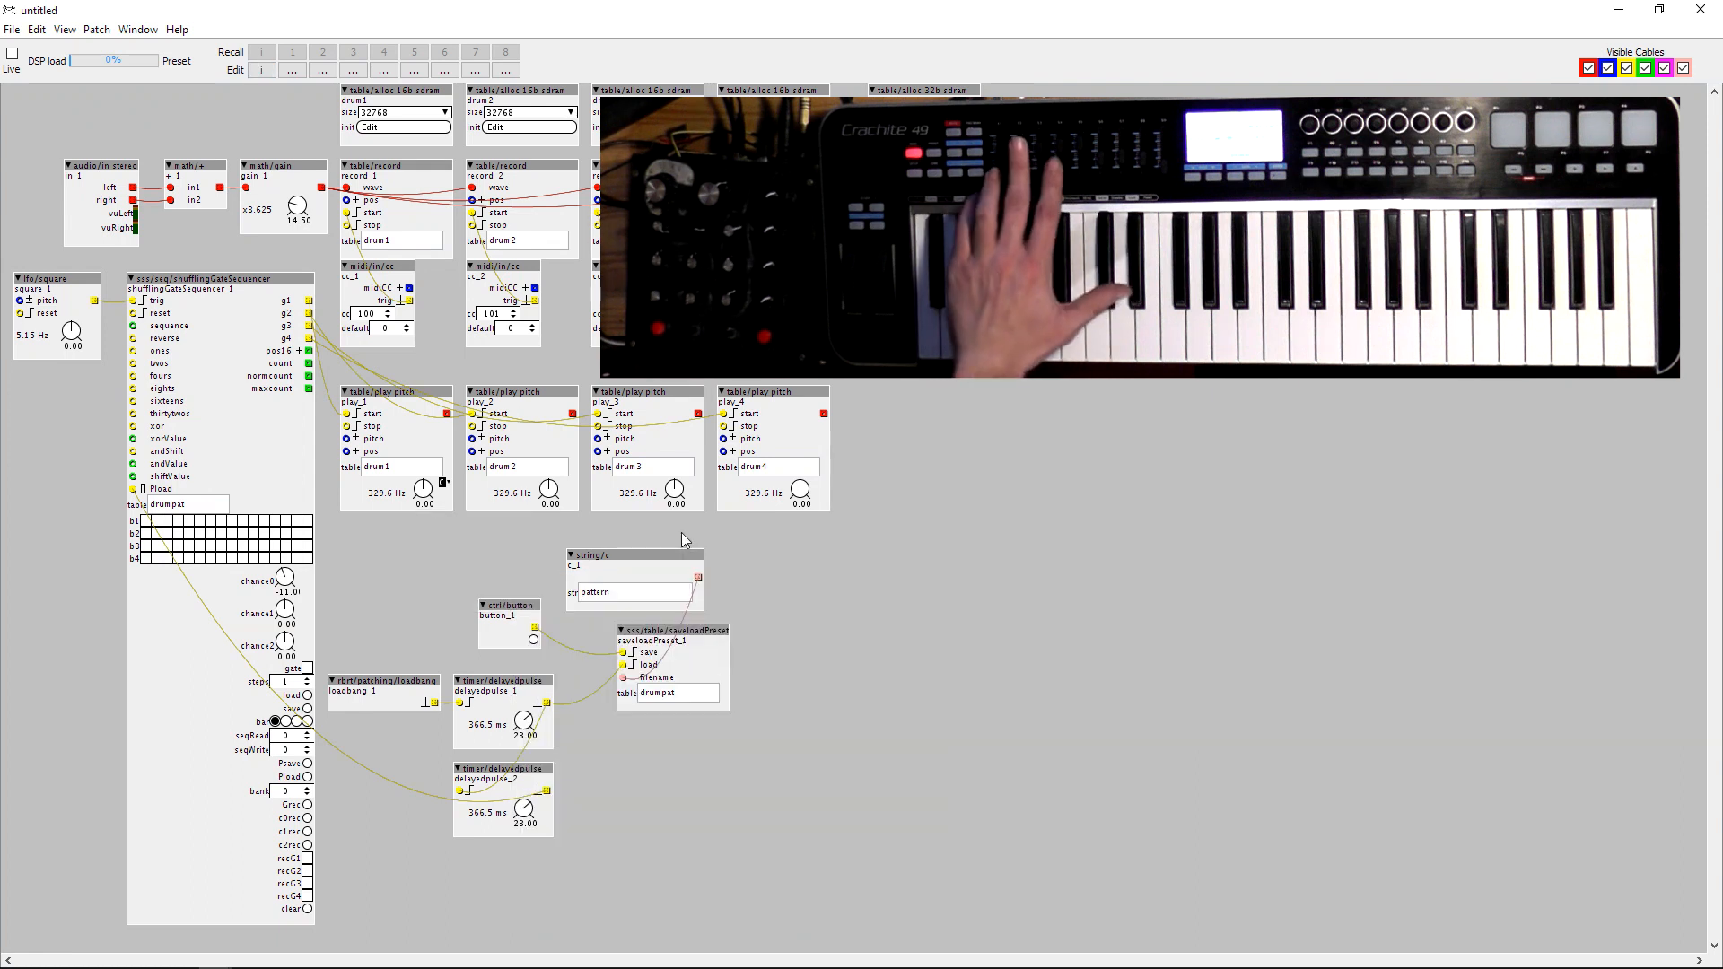
pyautogui.rightClick(548, 490)
pyautogui.moveTo(547, 583)
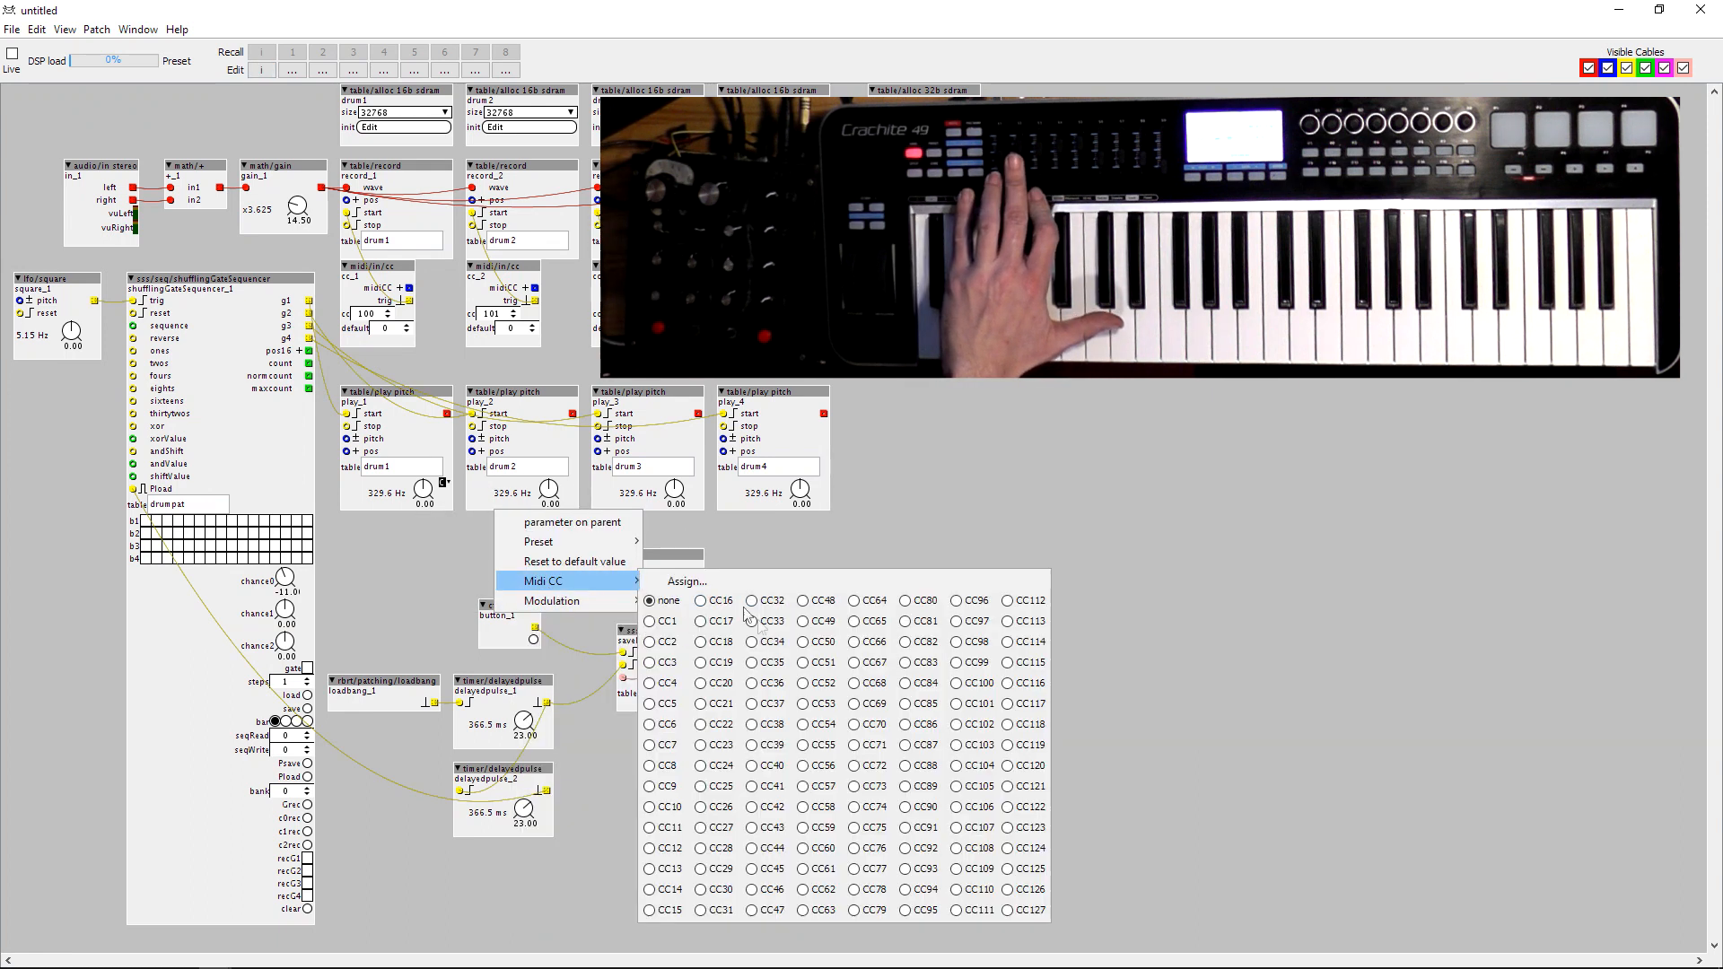
pyautogui.click(884, 827)
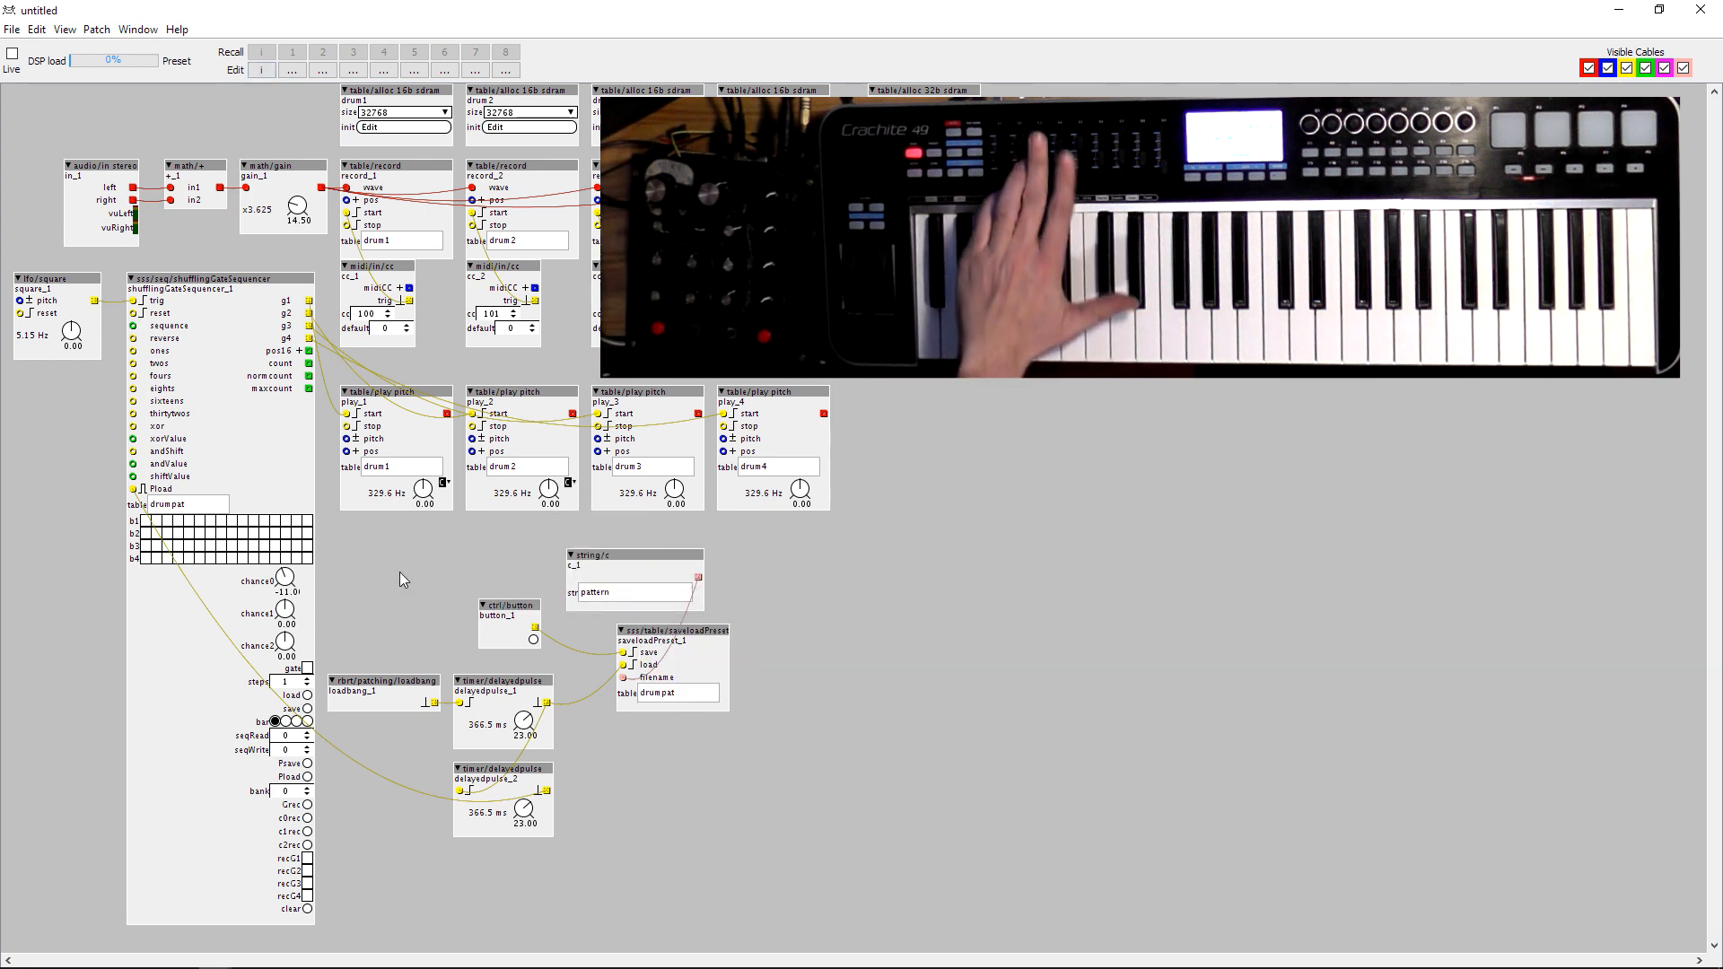
# Assign a MIDI CC to the pitch dial of play_3 and CC91 to the pitch dial of play_4.
pyautogui.rightClick(668, 494)
pyautogui.moveTo(682, 579)
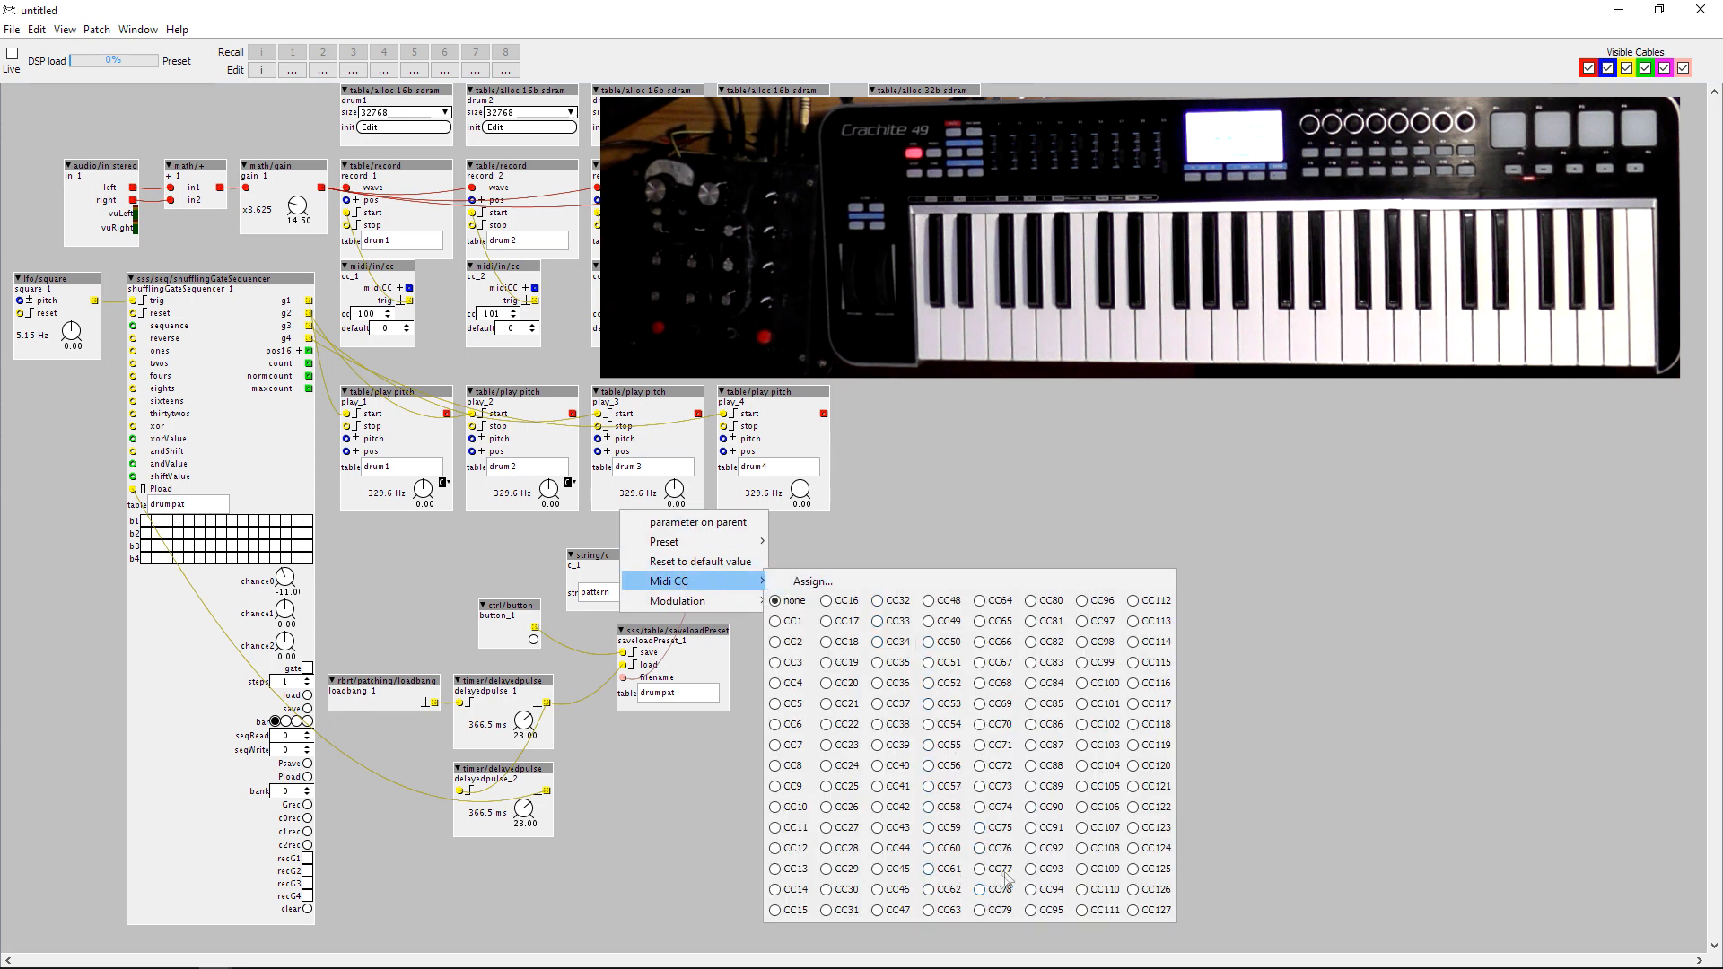
pyautogui.click(559, 557)
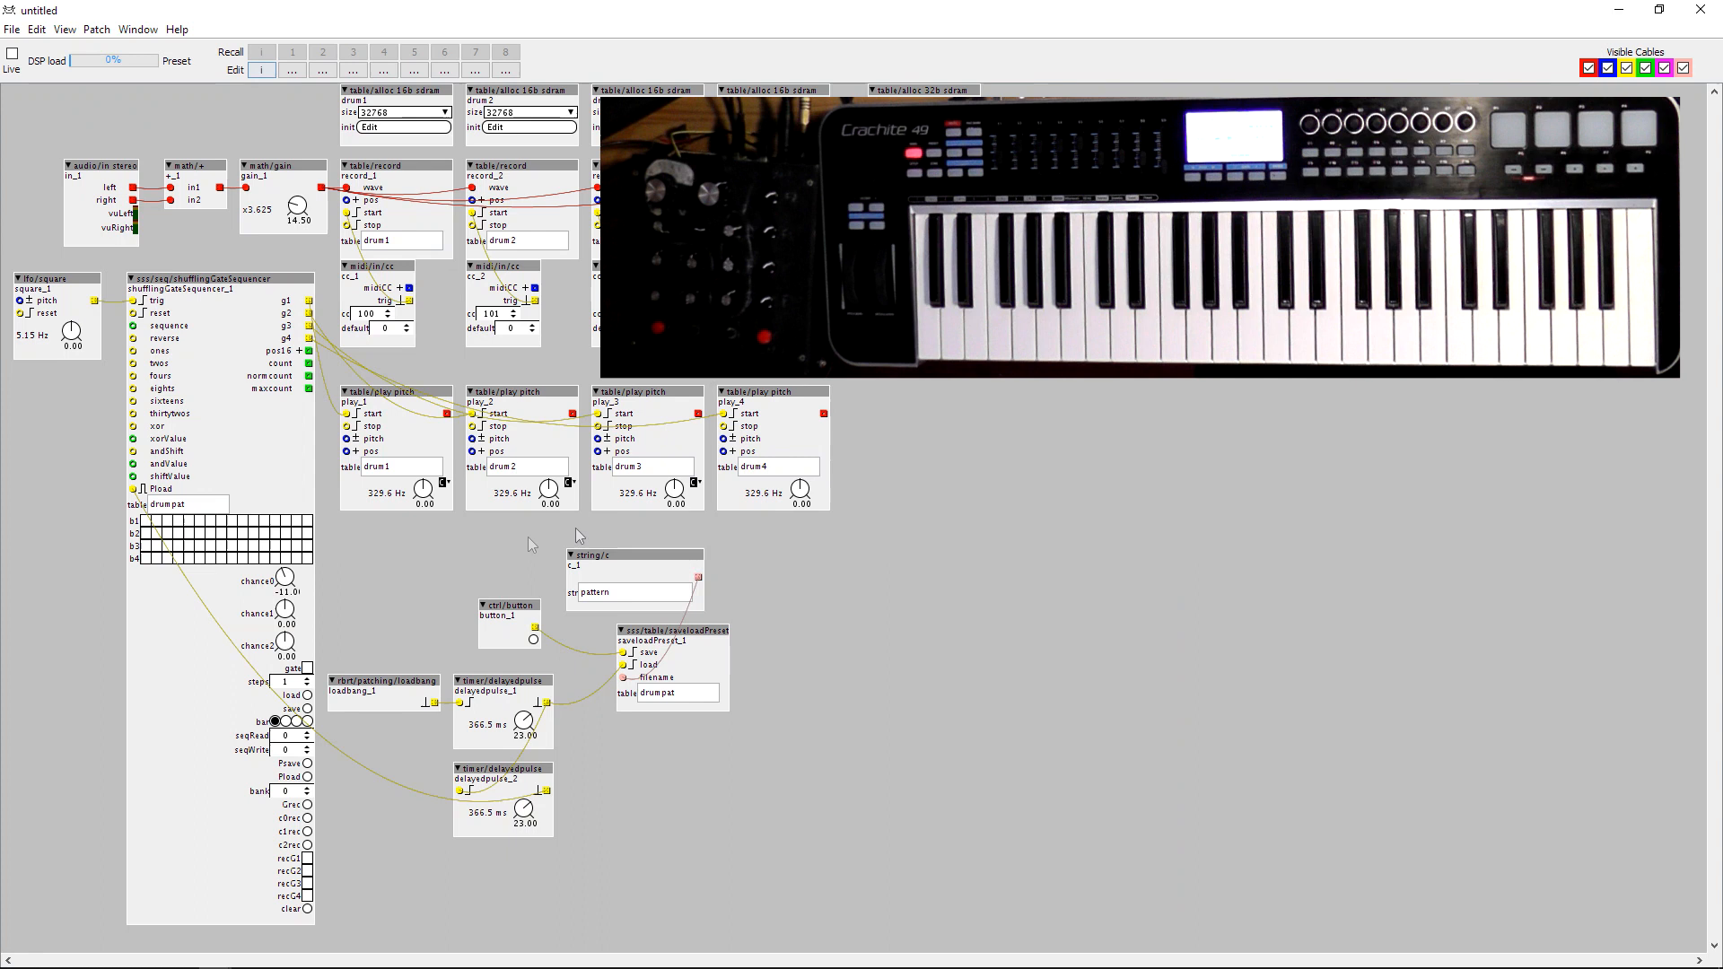
pyautogui.rightClick(801, 493)
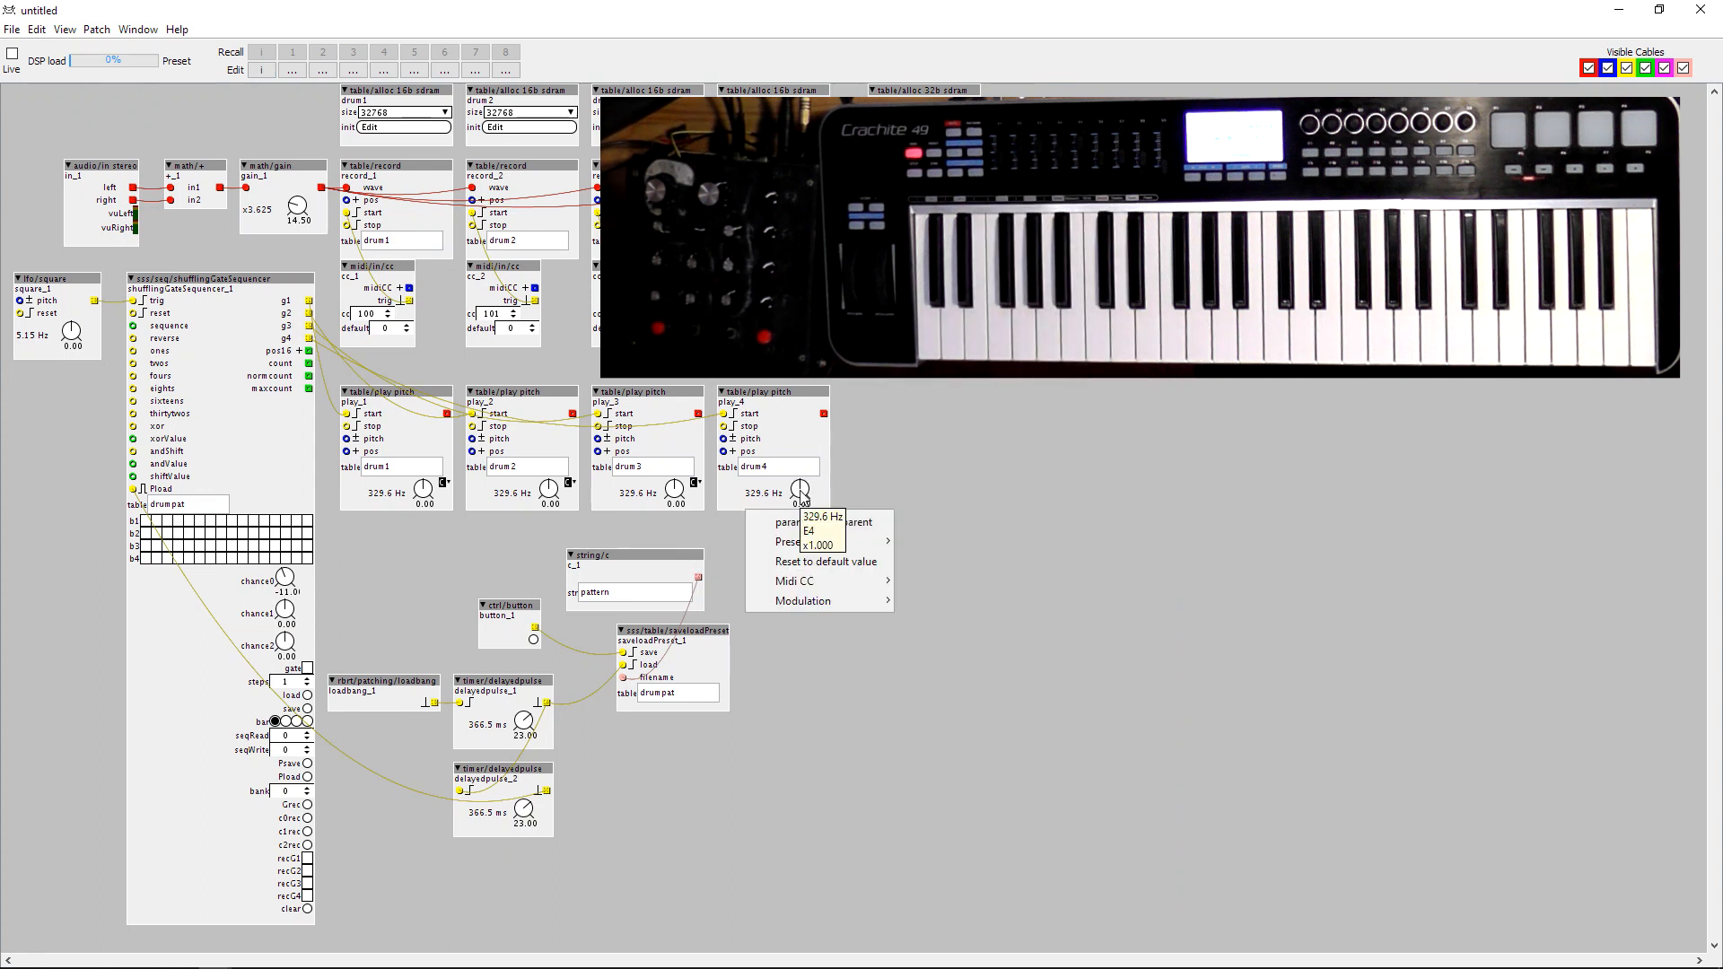
pyautogui.moveTo(831, 584)
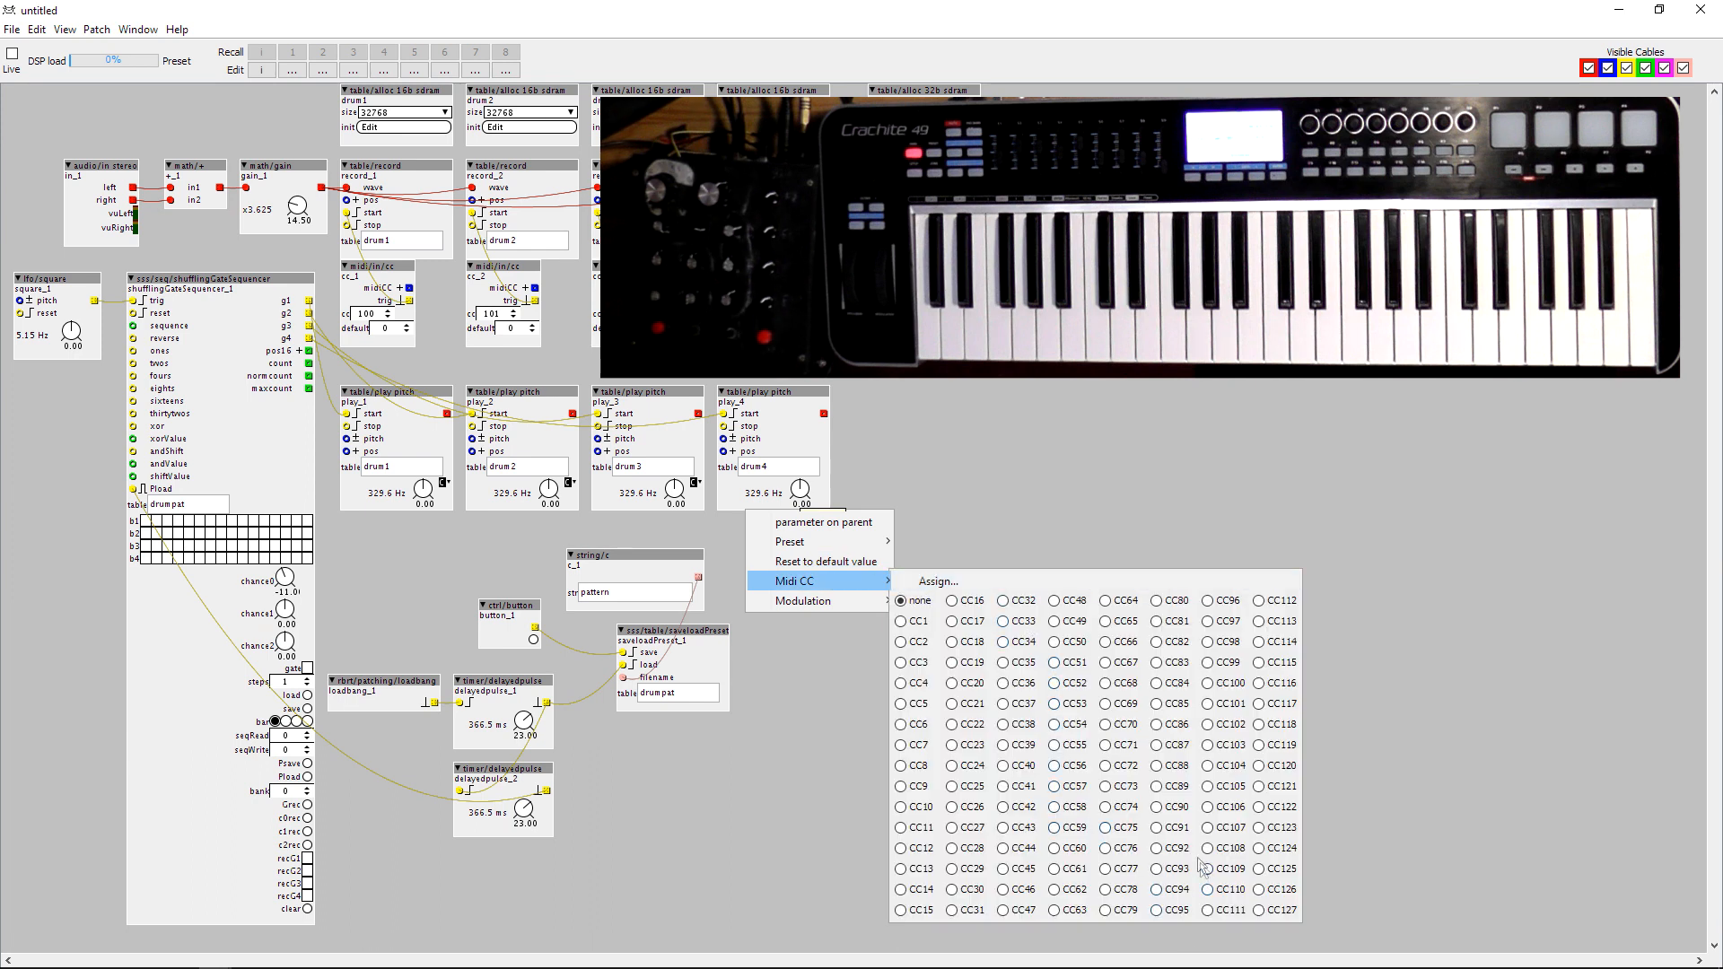
pyautogui.click(1175, 827)
pyautogui.click(849, 419)
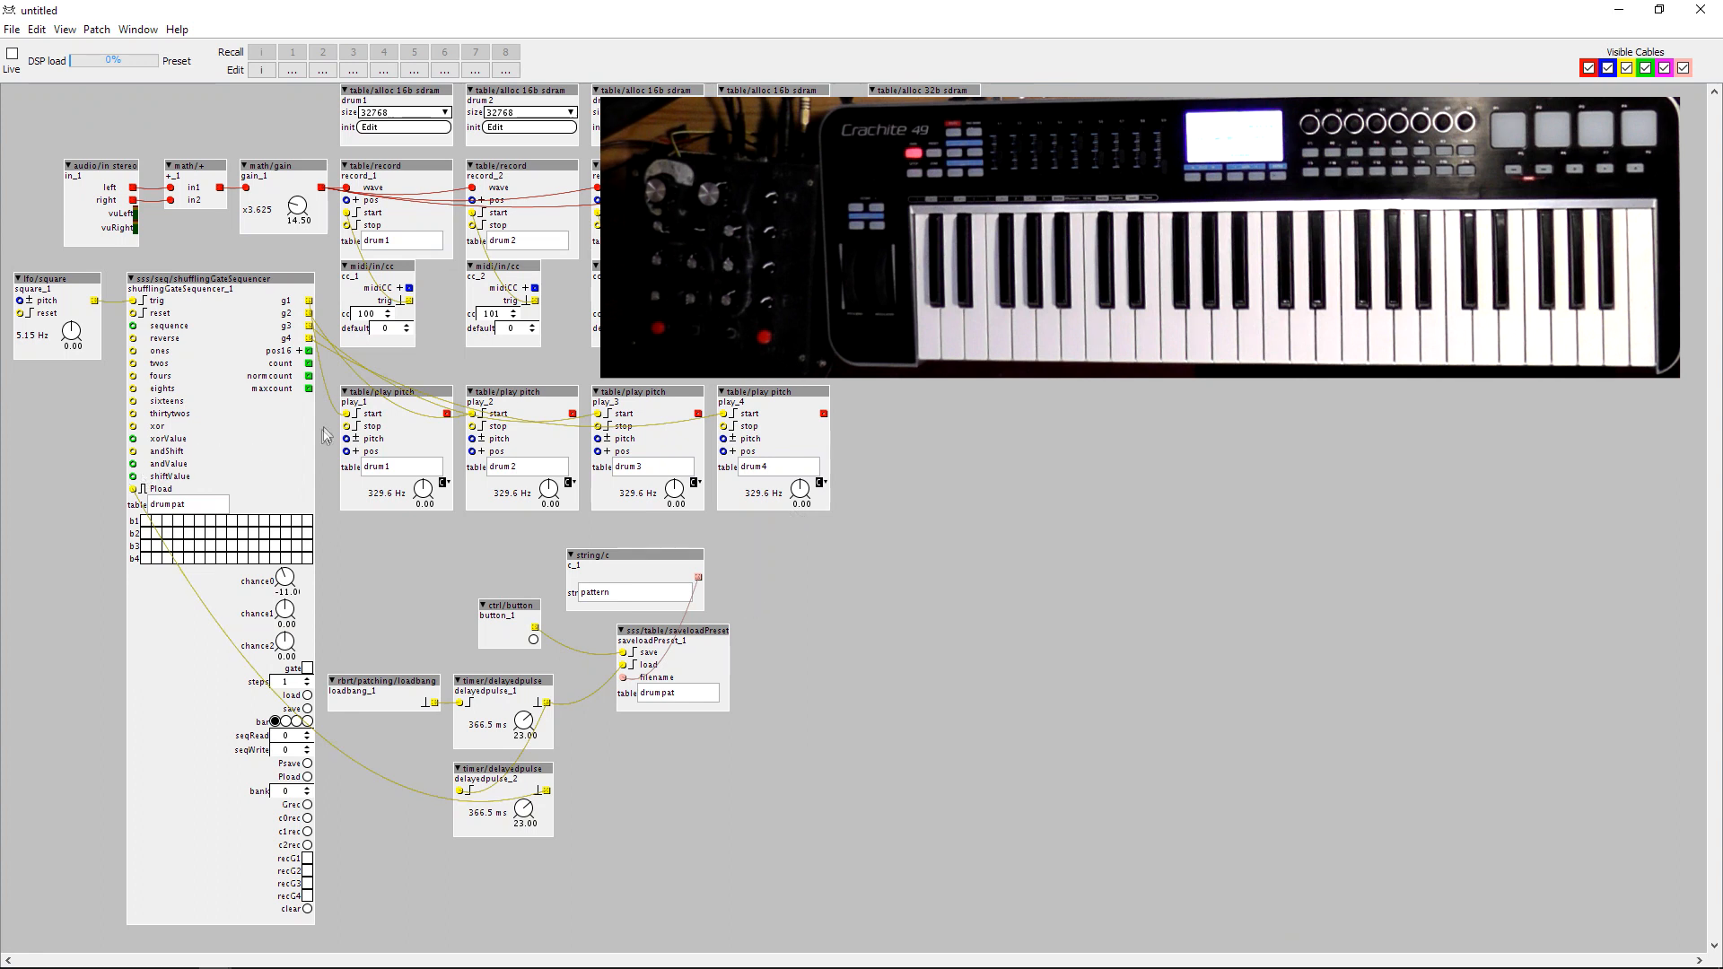
# Add a gain/vca object and align it beside the play_4 object.
pyautogui.doubleClick(875, 425)
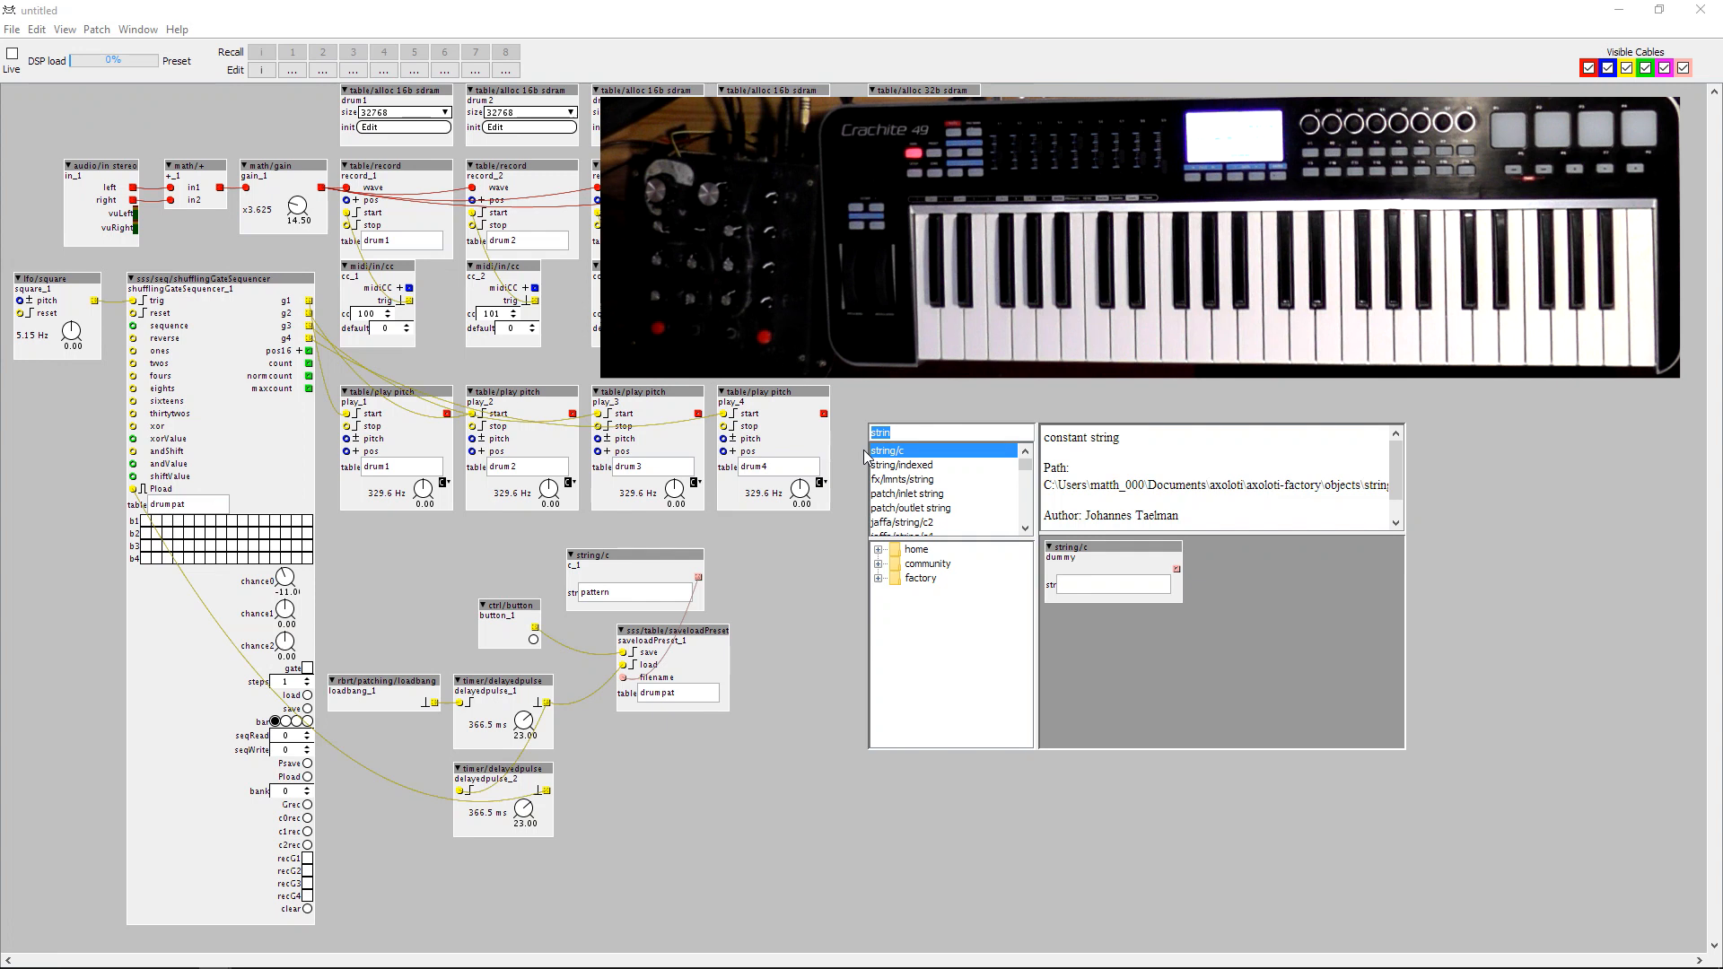
pyautogui.write('vca')
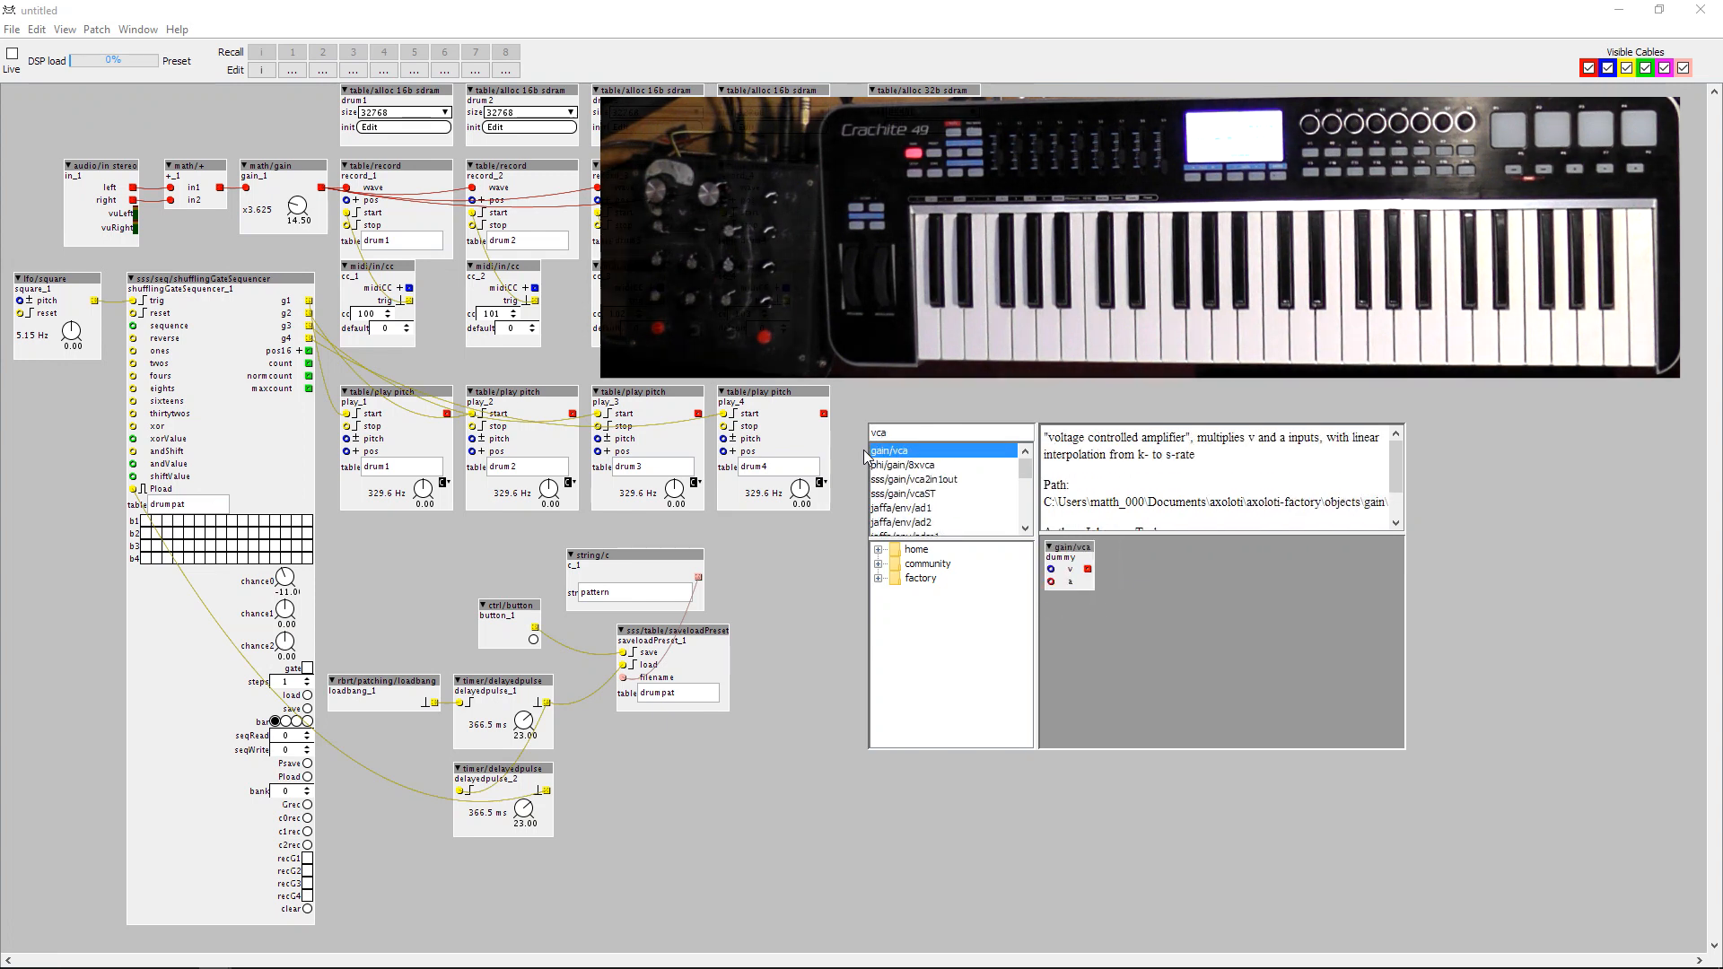
pyautogui.press('Return')
pyautogui.moveTo(904, 441); pyautogui.dragTo(904, 416)
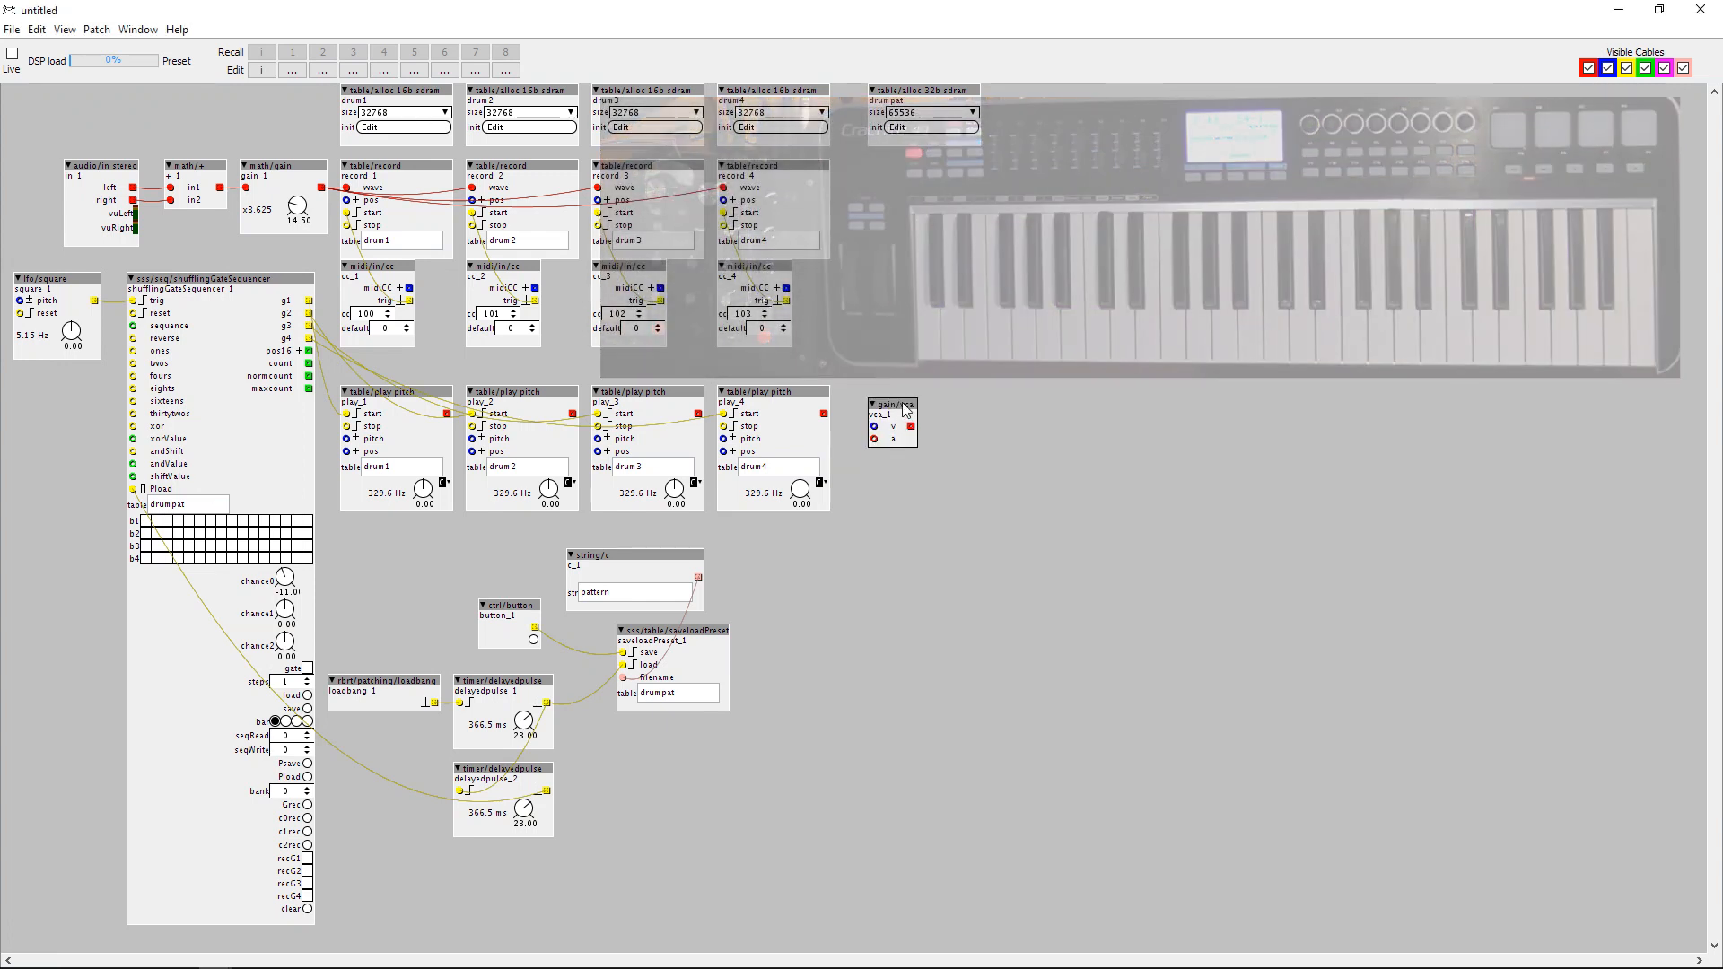
# Add an env/d decay envelope object to the empty area beside the gain/vca object.
pyautogui.doubleClick(975, 416)
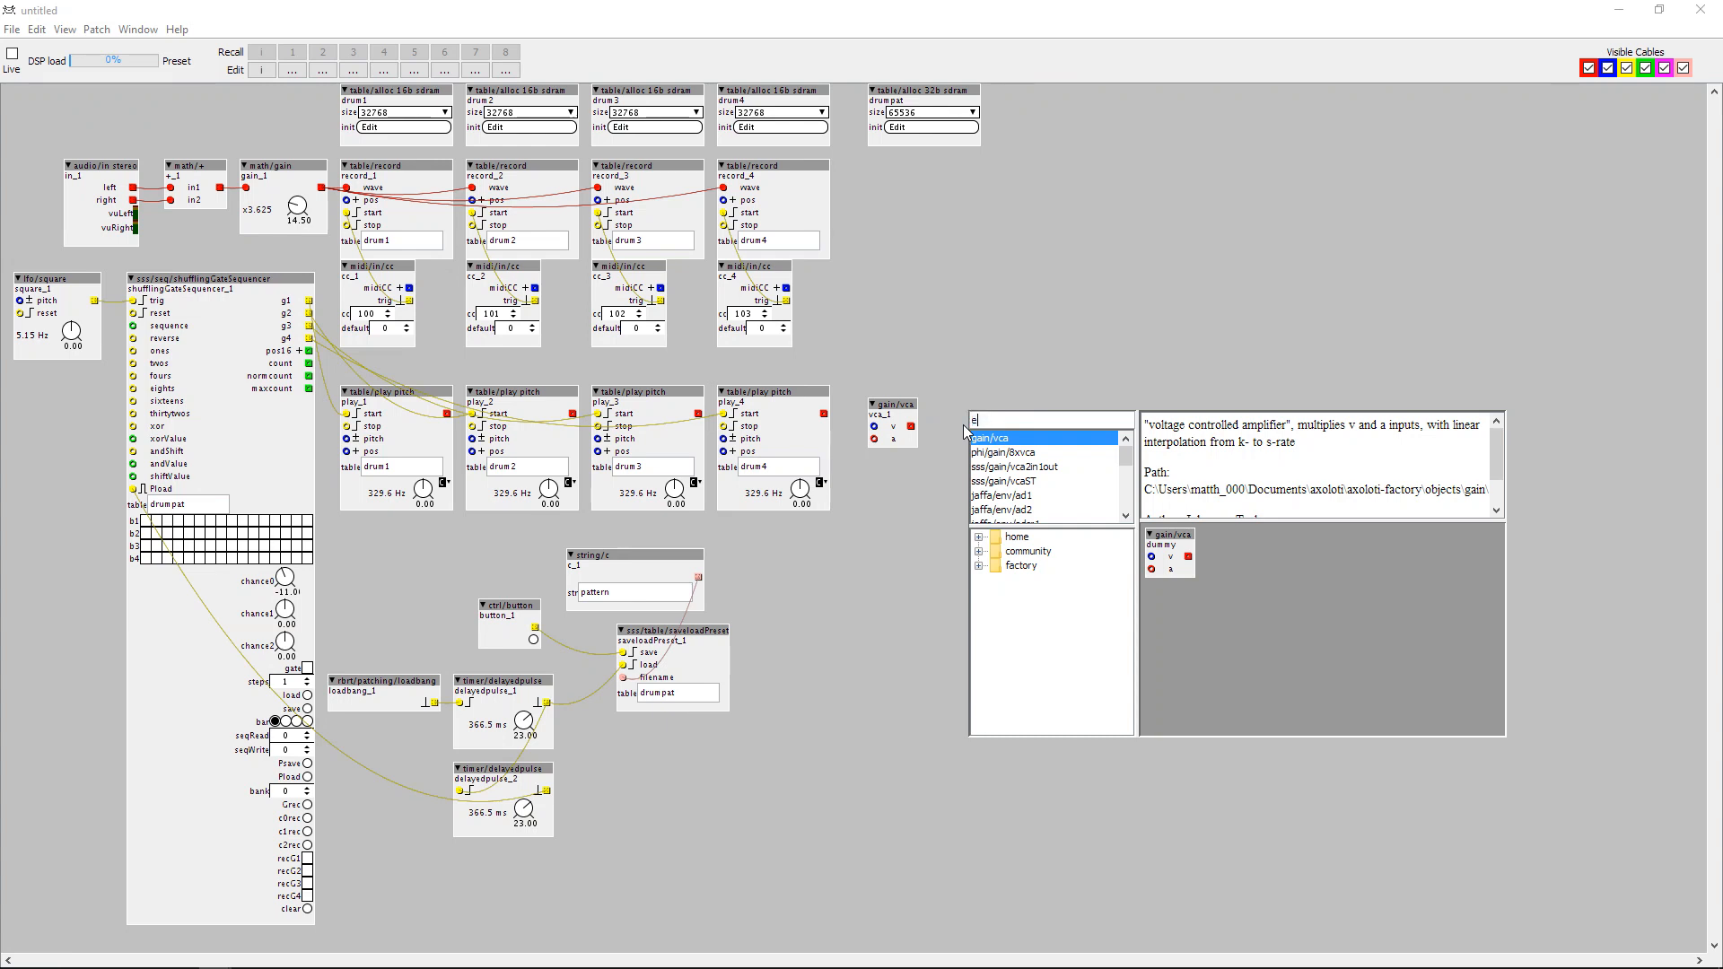
pyautogui.write('nv')
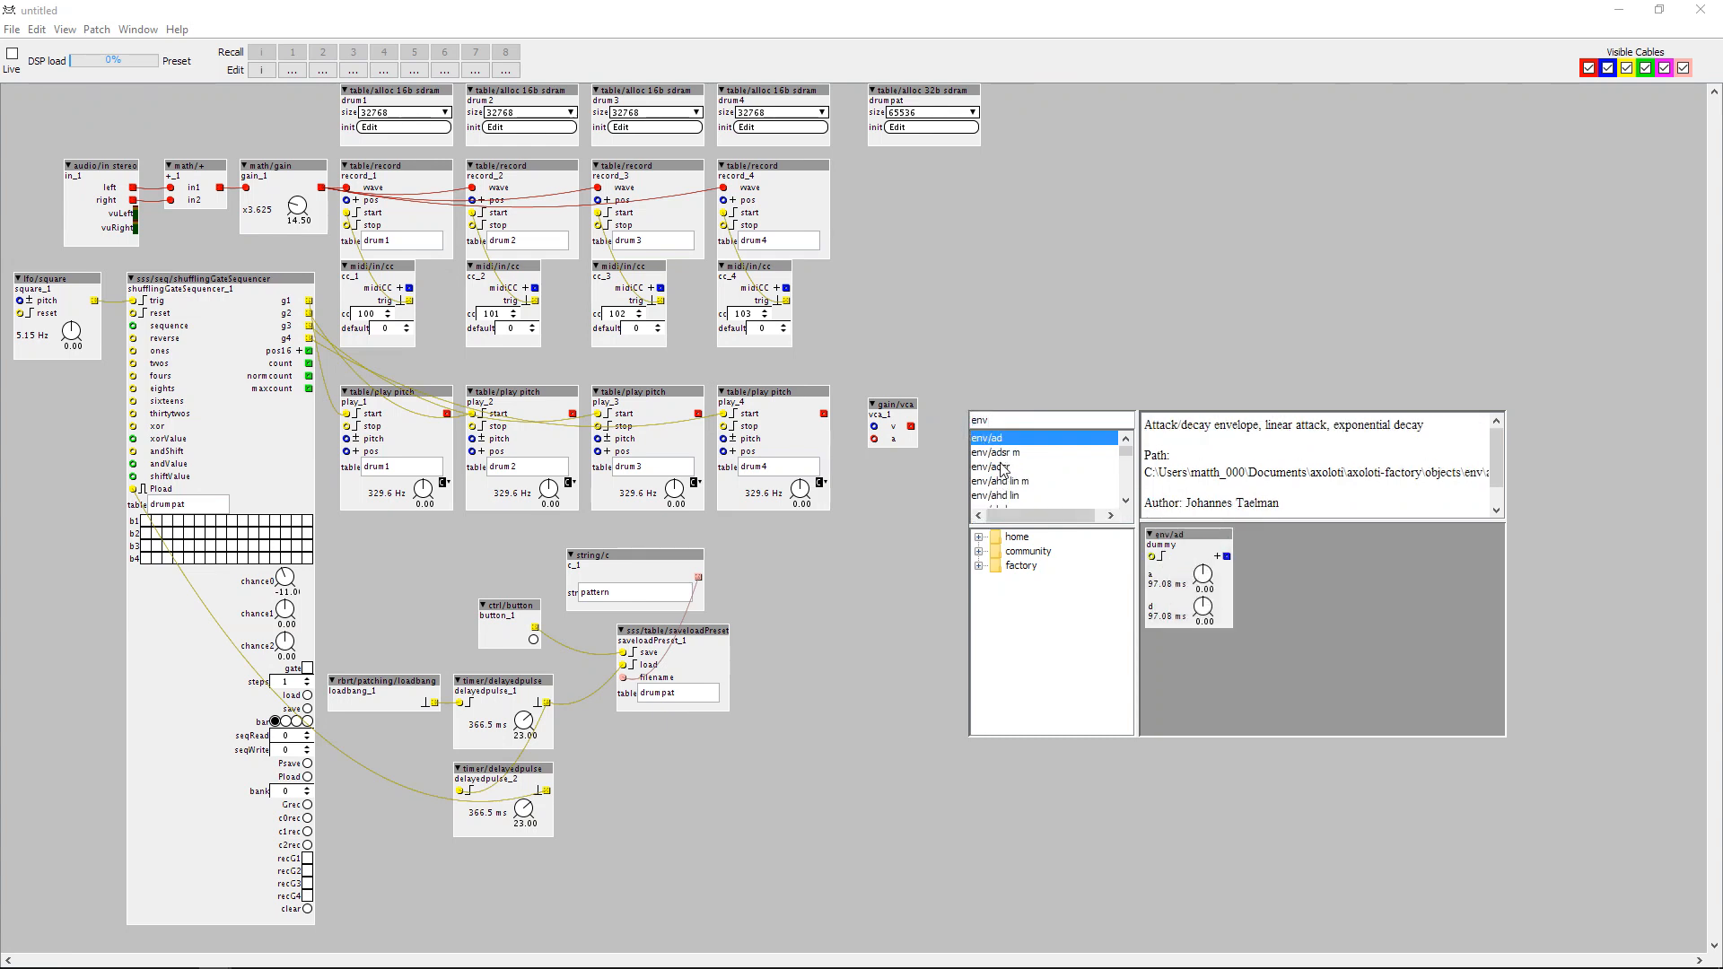
pyautogui.write('/d')
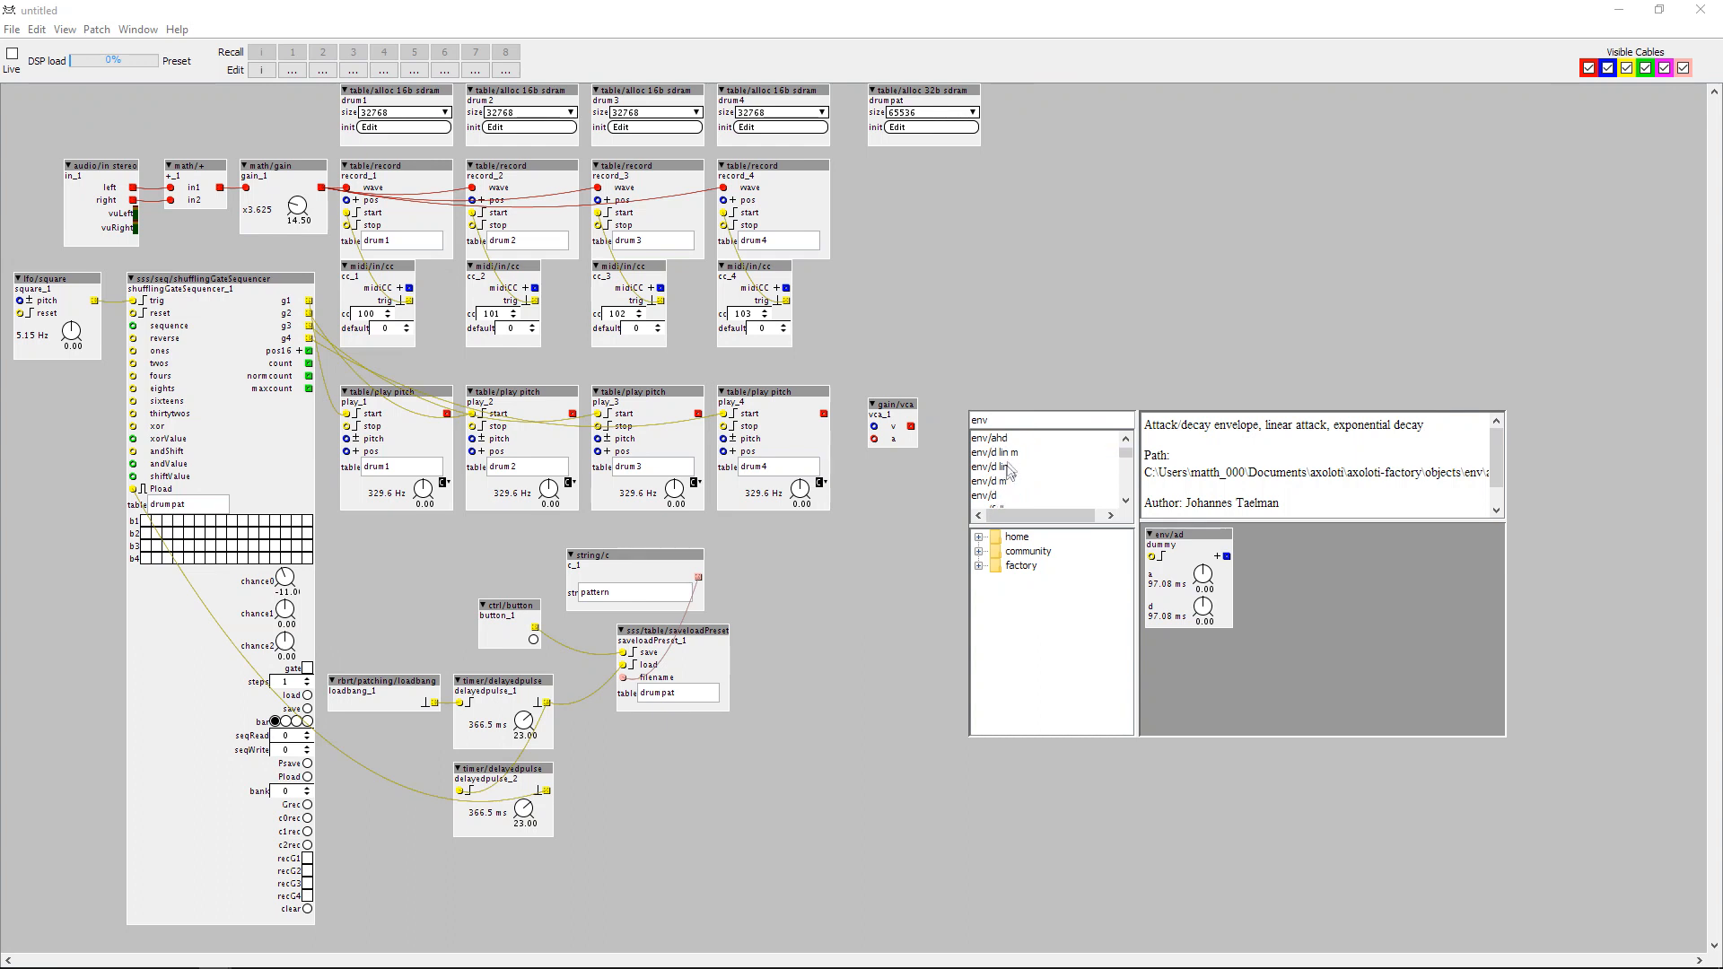
pyautogui.click(996, 497)
pyautogui.doubleClick(996, 497)
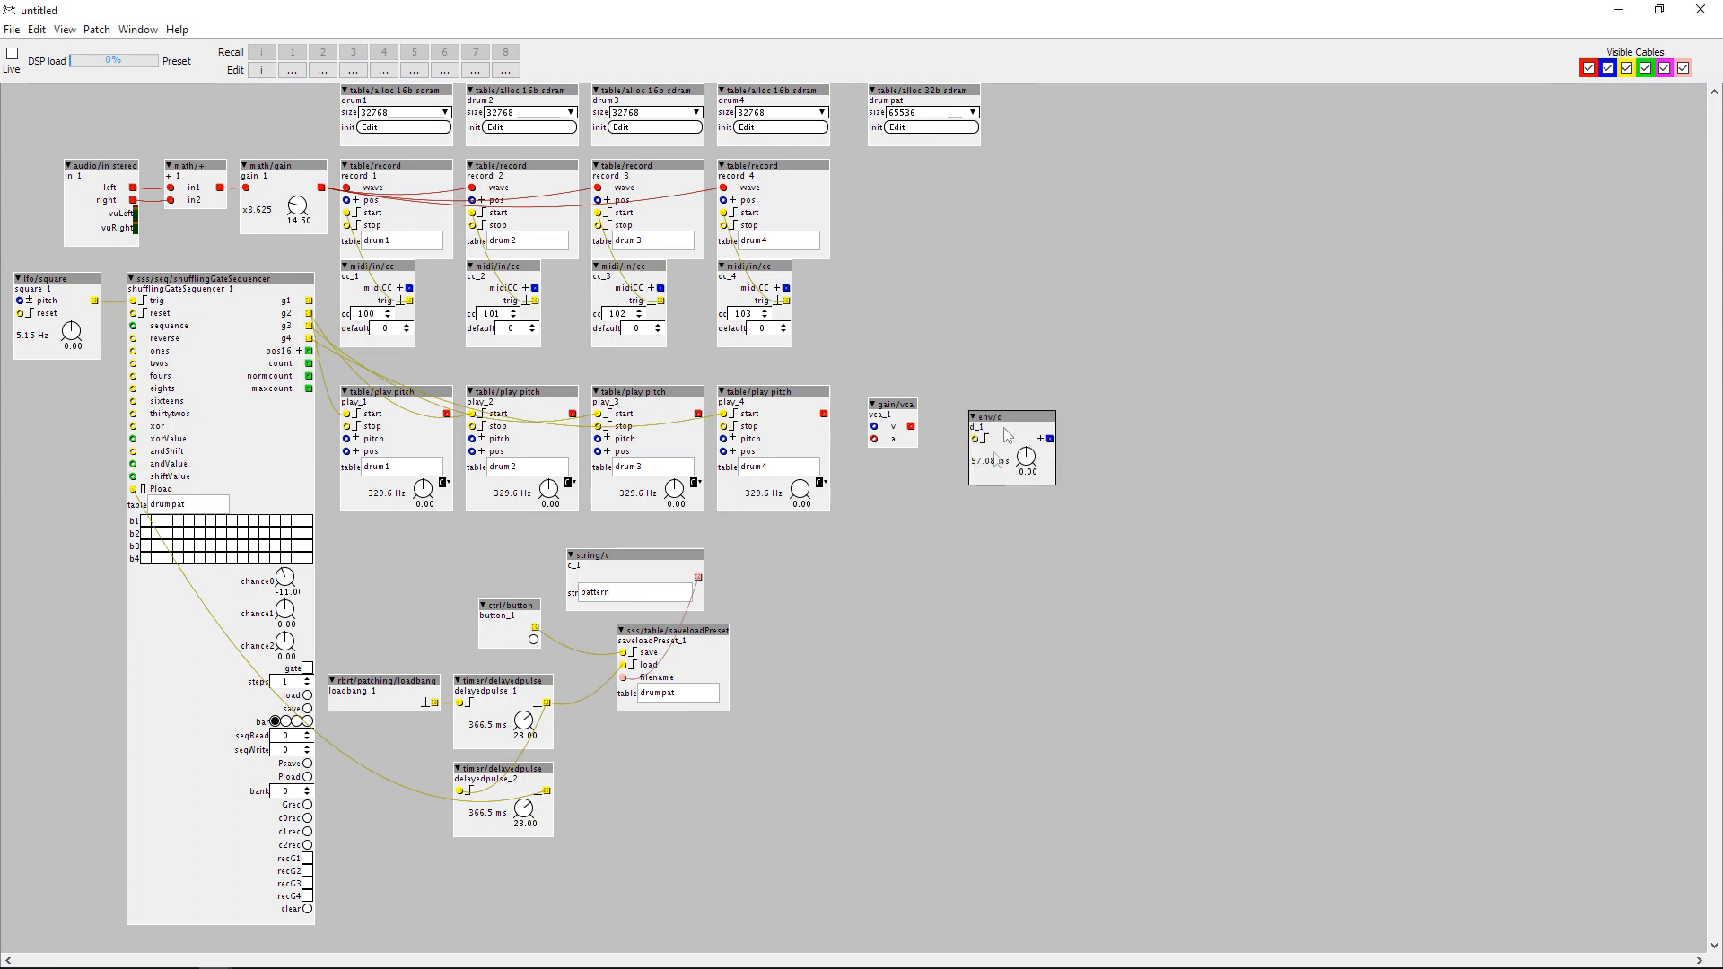
# Place the env/d object before the gain/vca beside play_4 and duplicate the pair into four pairs arranged in two rows.
pyautogui.moveTo(1002, 425)
pyautogui.mouseDown()
pyautogui.moveTo(887, 399)
pyautogui.moveTo(989, 400)
pyautogui.mouseUp()
pyautogui.moveTo(882, 410); pyautogui.dragTo(1005, 507)
pyautogui.moveTo(1005, 401); pyautogui.dragTo(892, 401)
pyautogui.moveTo(917, 490); pyautogui.dragTo(1025, 489)
pyautogui.hotkey('ctrl', 'd')
pyautogui.hotkey('ctrl', 'v')
pyautogui.hotkey('ctrl', 'v')
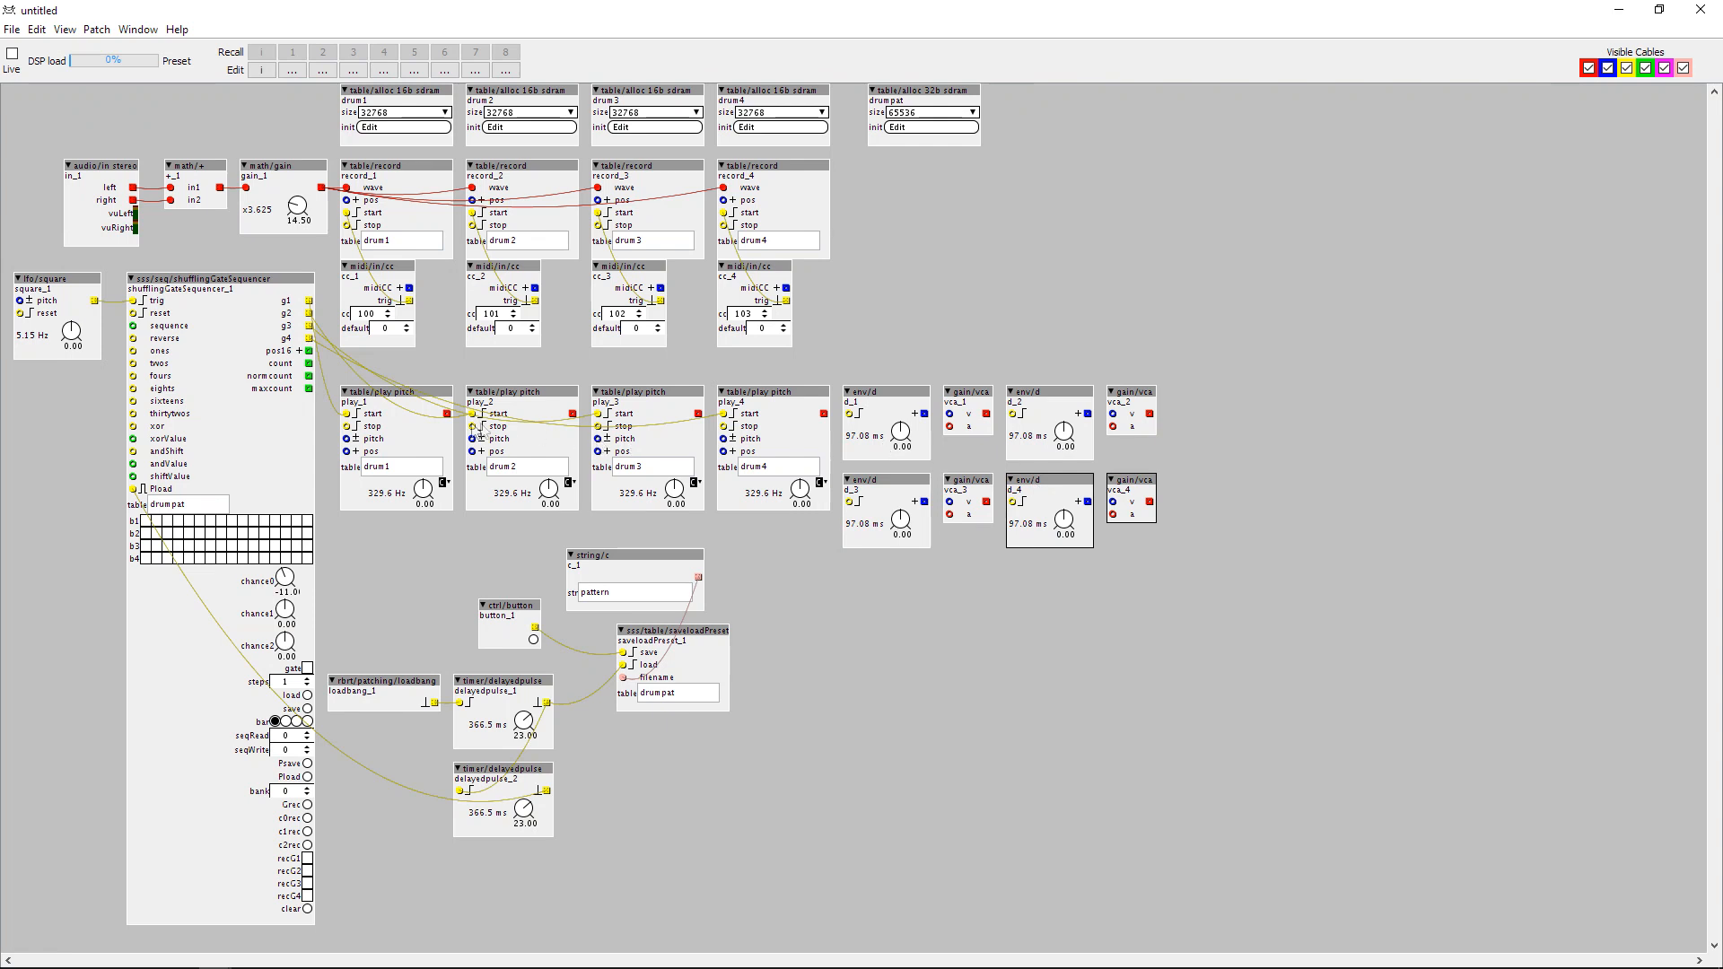
# Connect the outputs of play_1 to play_4 to the a inlets of vca_1 to vca_4 respectively.
pyautogui.moveTo(447, 414); pyautogui.dragTo(949, 427)
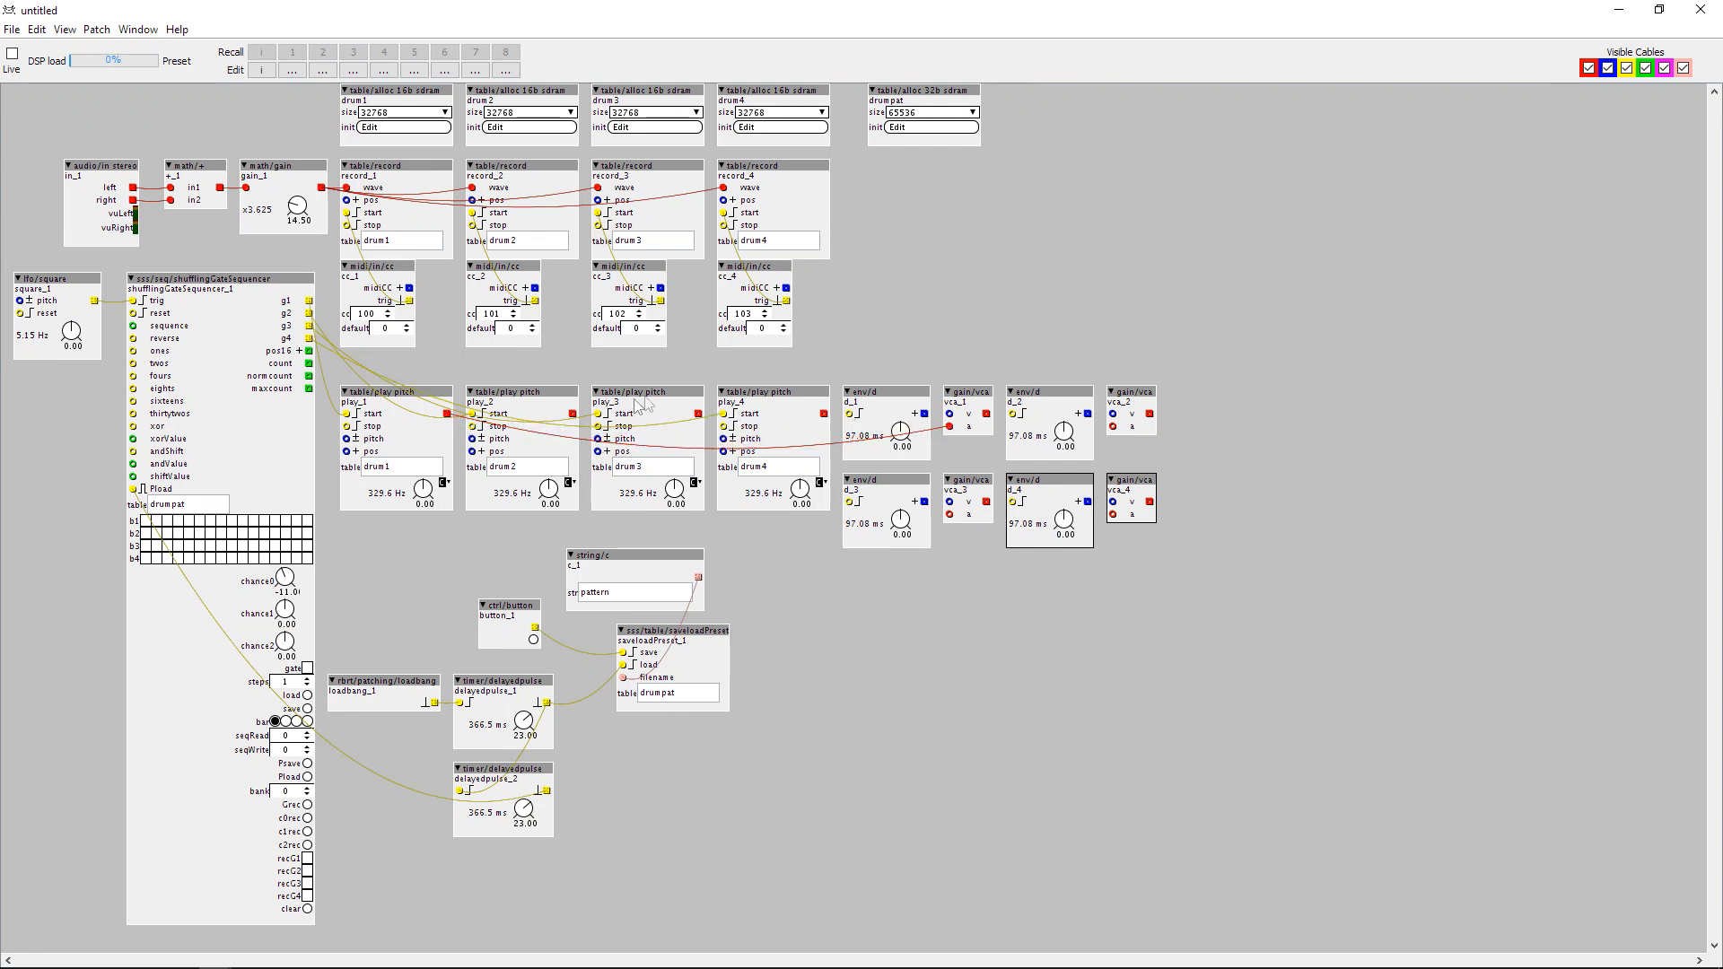
pyautogui.moveTo(573, 413); pyautogui.dragTo(1113, 427)
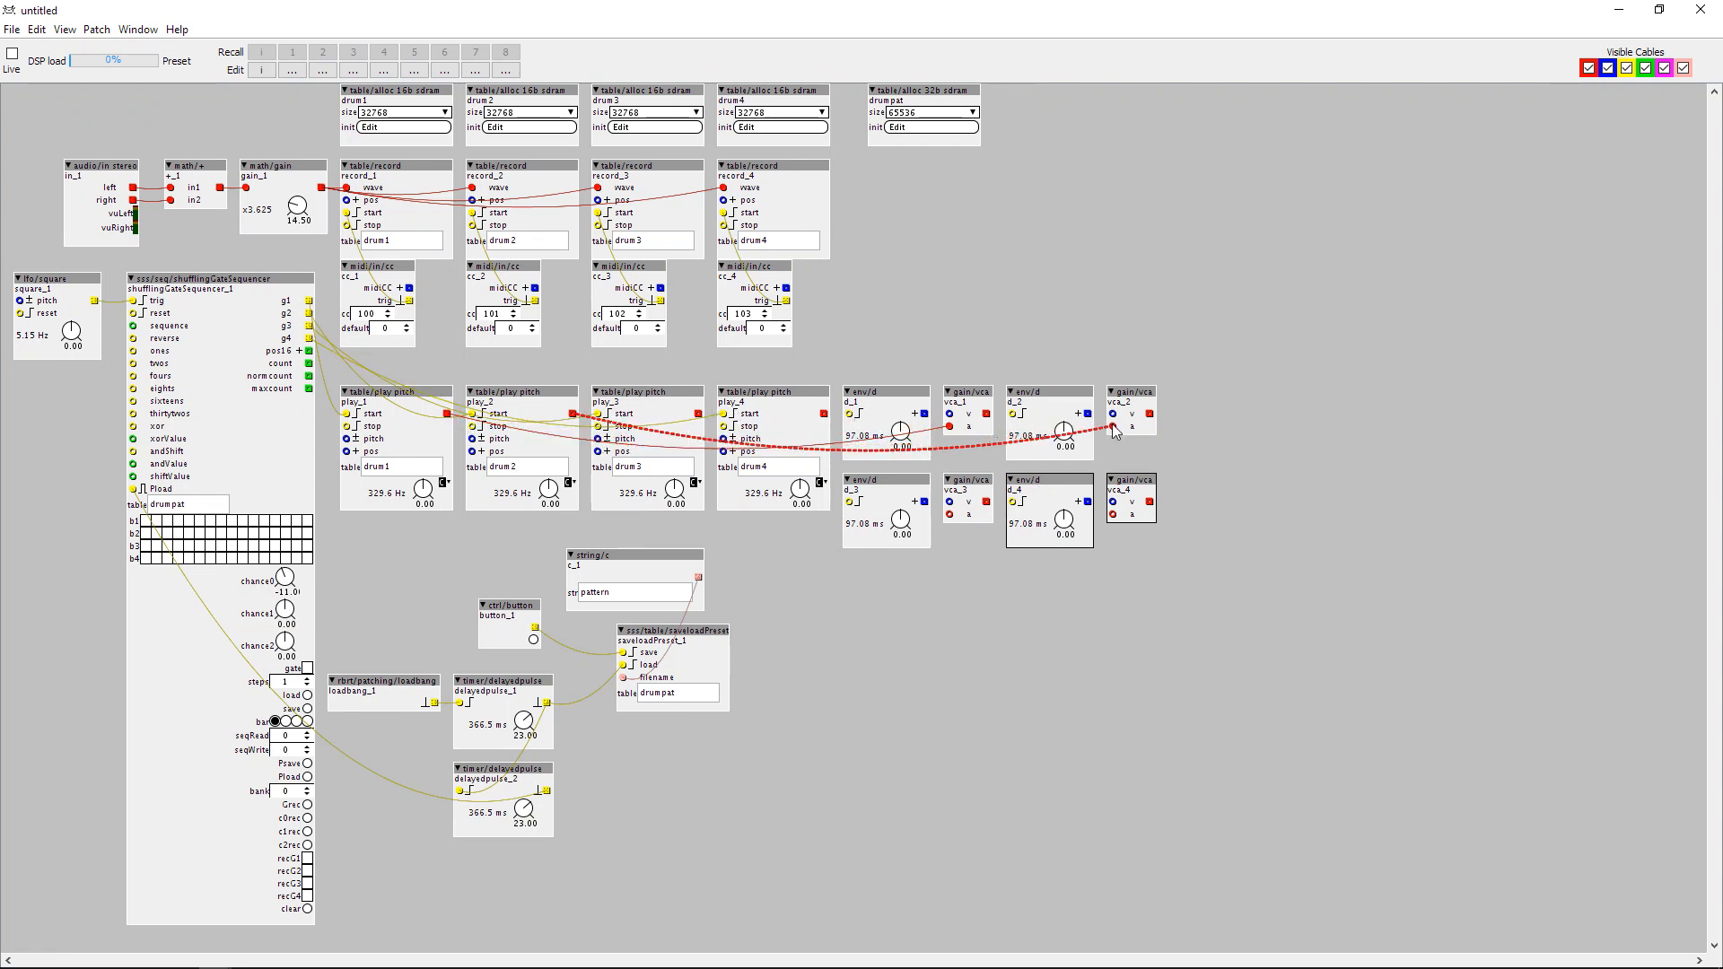
pyautogui.moveTo(698, 414); pyautogui.dragTo(950, 515)
pyautogui.moveTo(823, 414); pyautogui.dragTo(1114, 515)
# Connect the envelope outputs of d_1 to d_4 to the v inlets of vca_1 to vca_4 respectively.
pyautogui.moveTo(924, 414); pyautogui.dragTo(949, 414)
pyautogui.moveTo(1087, 414); pyautogui.dragTo(1112, 414)
pyautogui.moveTo(924, 502); pyautogui.dragTo(950, 503)
pyautogui.moveTo(1088, 502); pyautogui.dragTo(1113, 502)
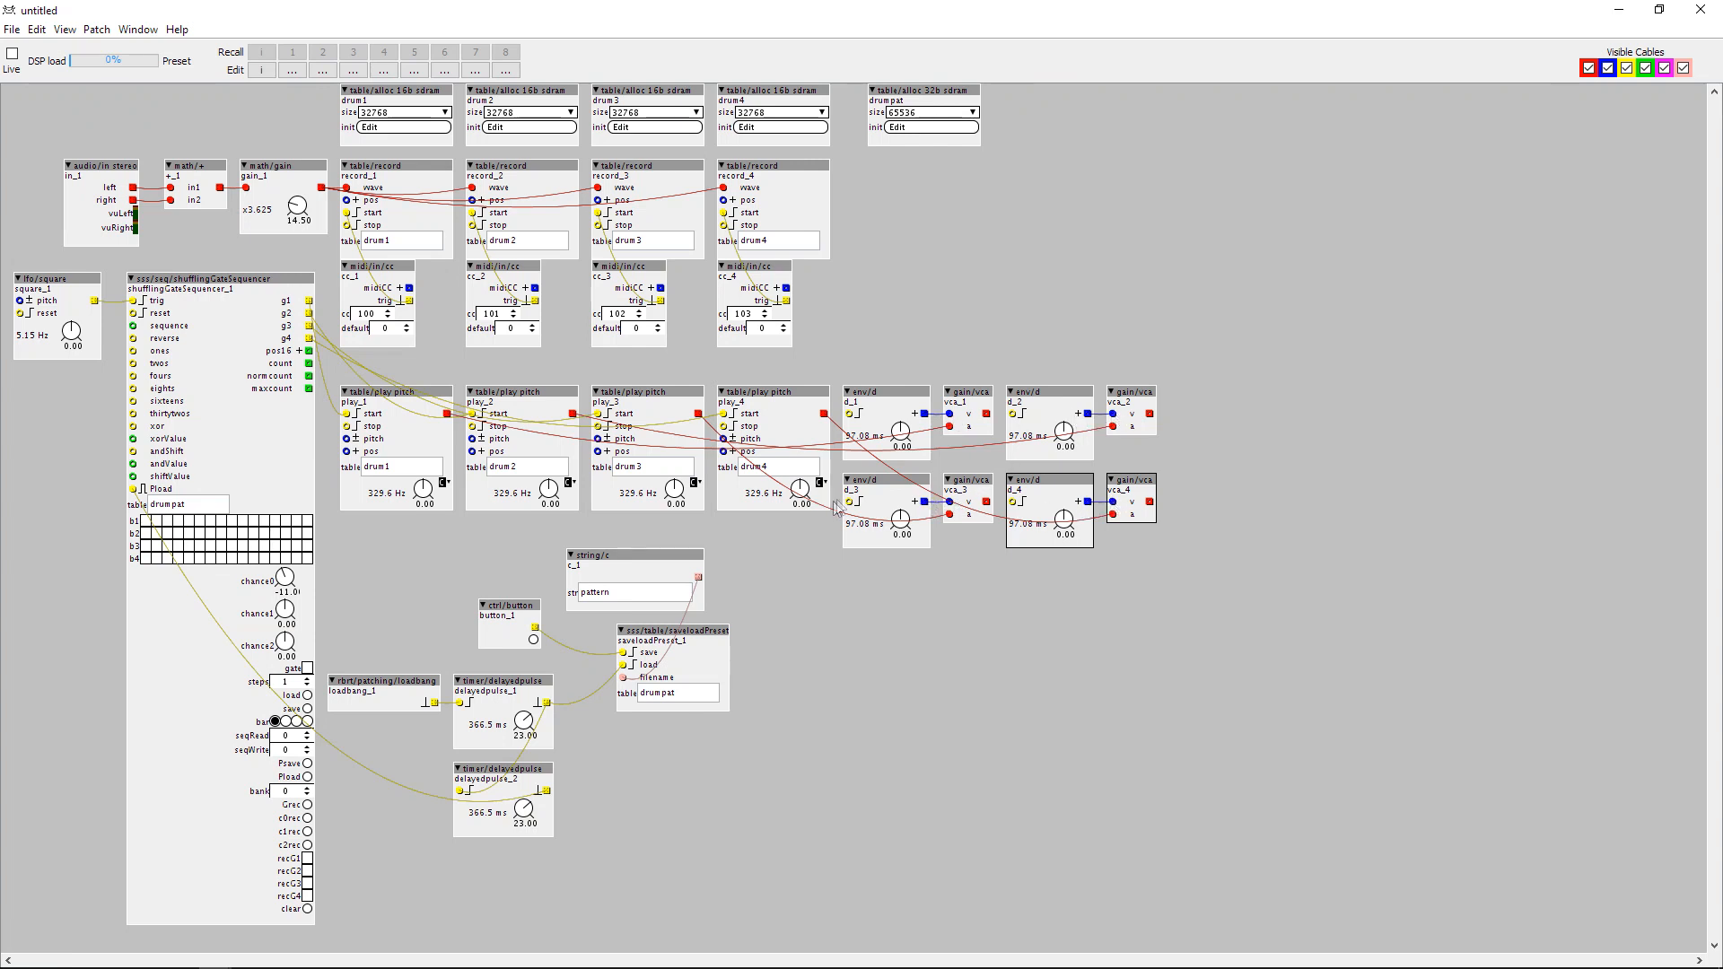
# Connect the sequencer outputs g1 to g4 to the trigger inlets of envelopes d_1 to d_4 respectively.
pyautogui.moveTo(849, 415); pyautogui.dragTo(309, 302)
pyautogui.moveTo(1014, 413); pyautogui.dragTo(309, 313)
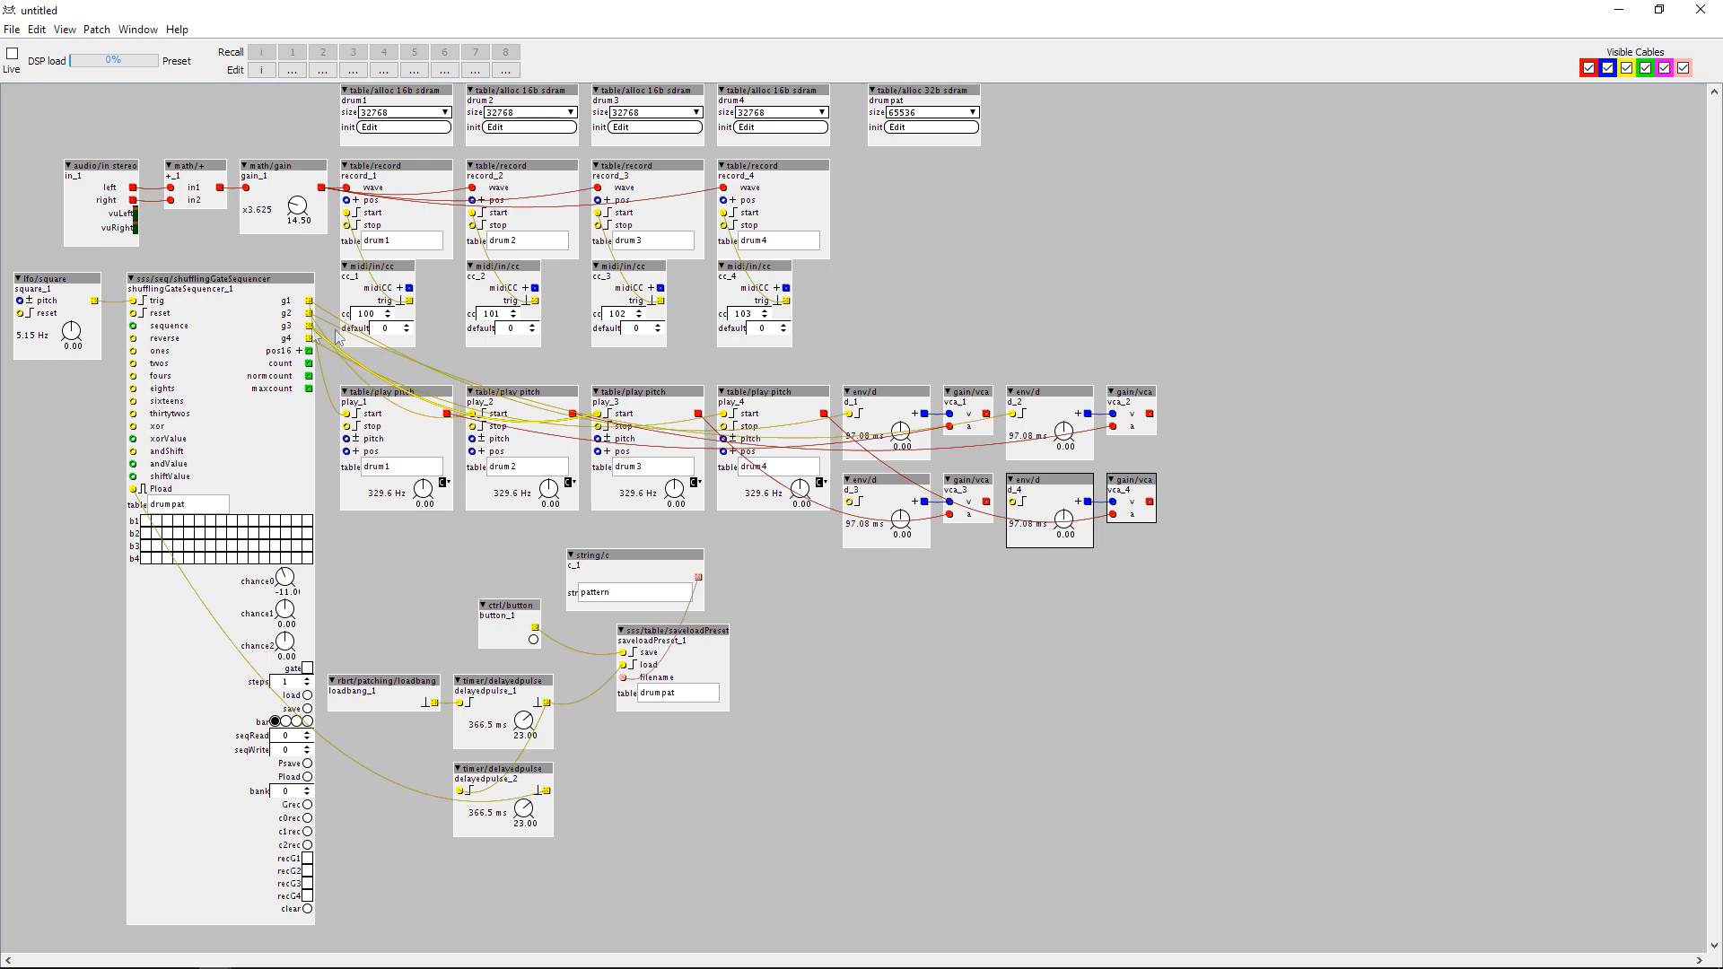
pyautogui.moveTo(850, 502); pyautogui.dragTo(308, 326)
pyautogui.moveTo(1015, 504); pyautogui.dragTo(309, 338)
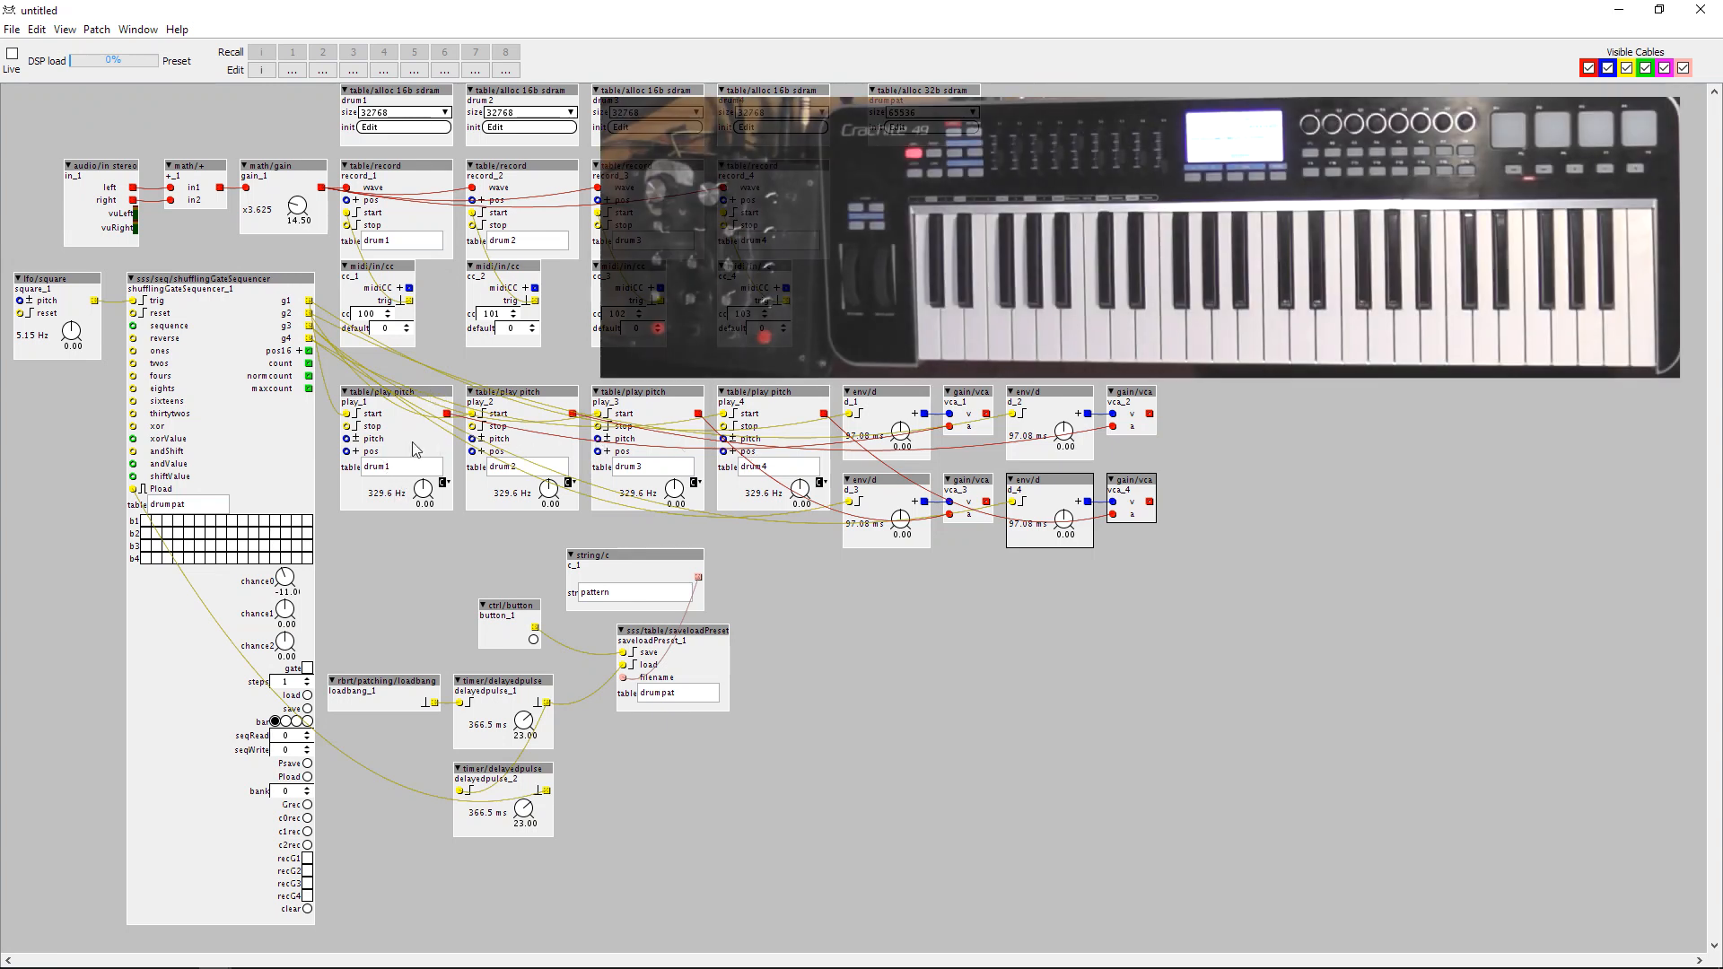
# Add the sebti object and place it below square_1, beside the sequencer.
pyautogui.doubleClick(24, 444)
pyautogui.write('seb')
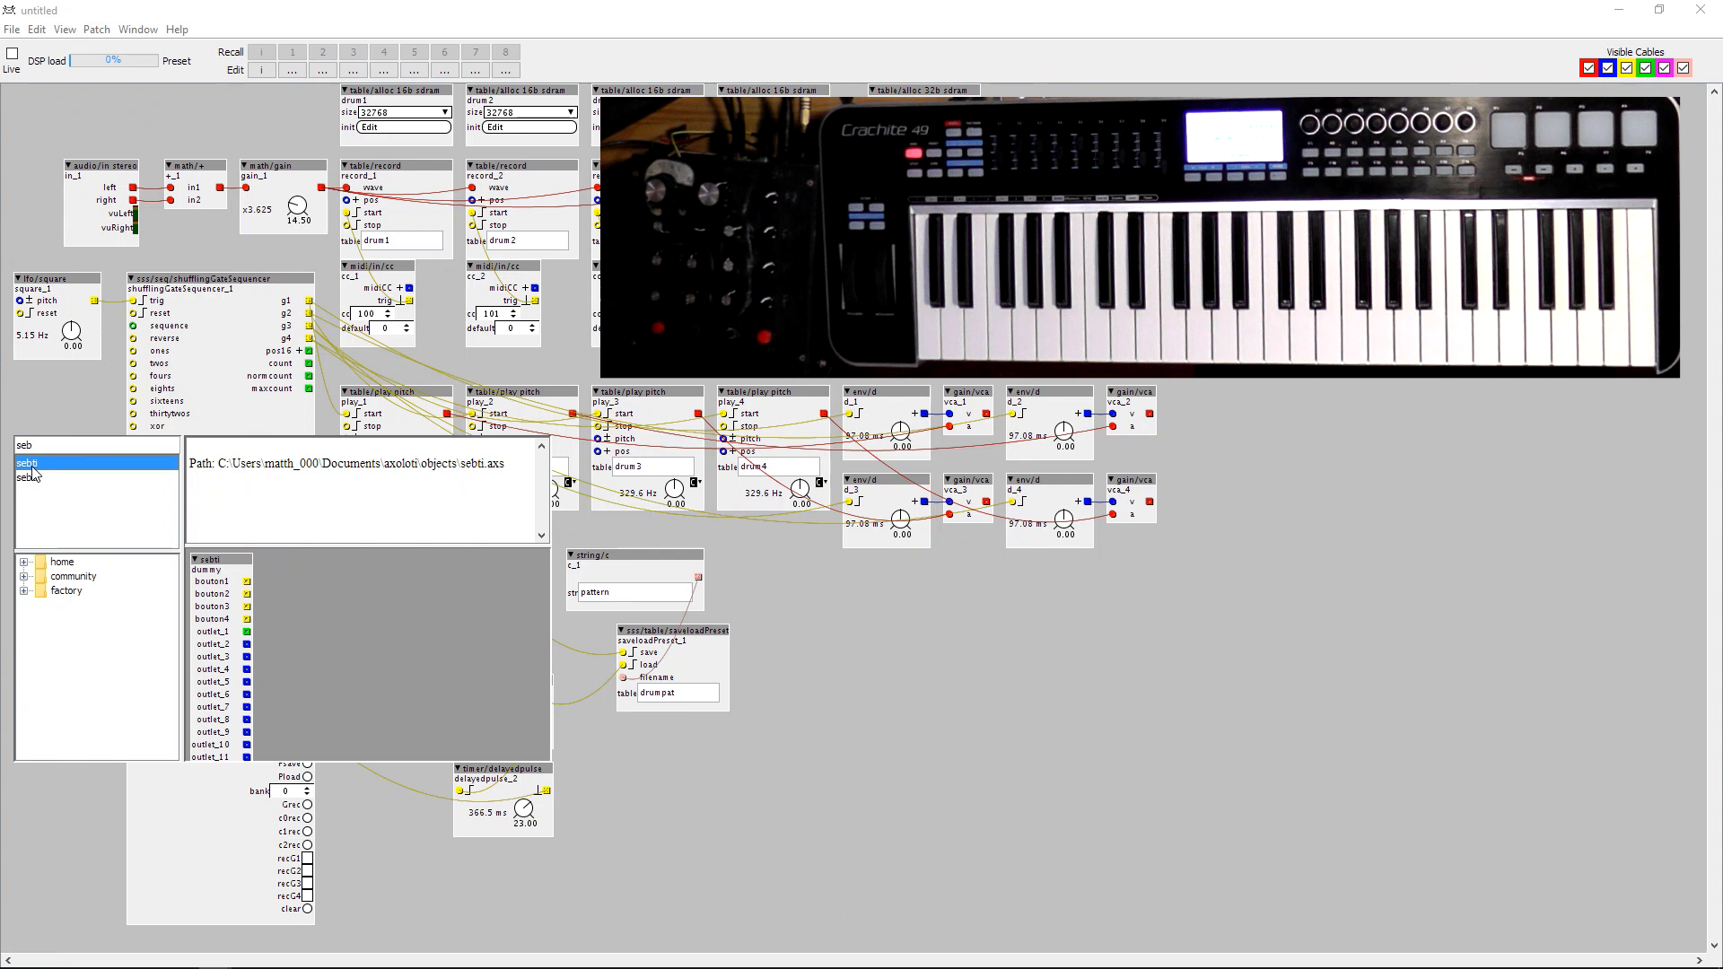
pyautogui.doubleClick(32, 467)
pyautogui.moveTo(52, 447); pyautogui.dragTo(54, 401)
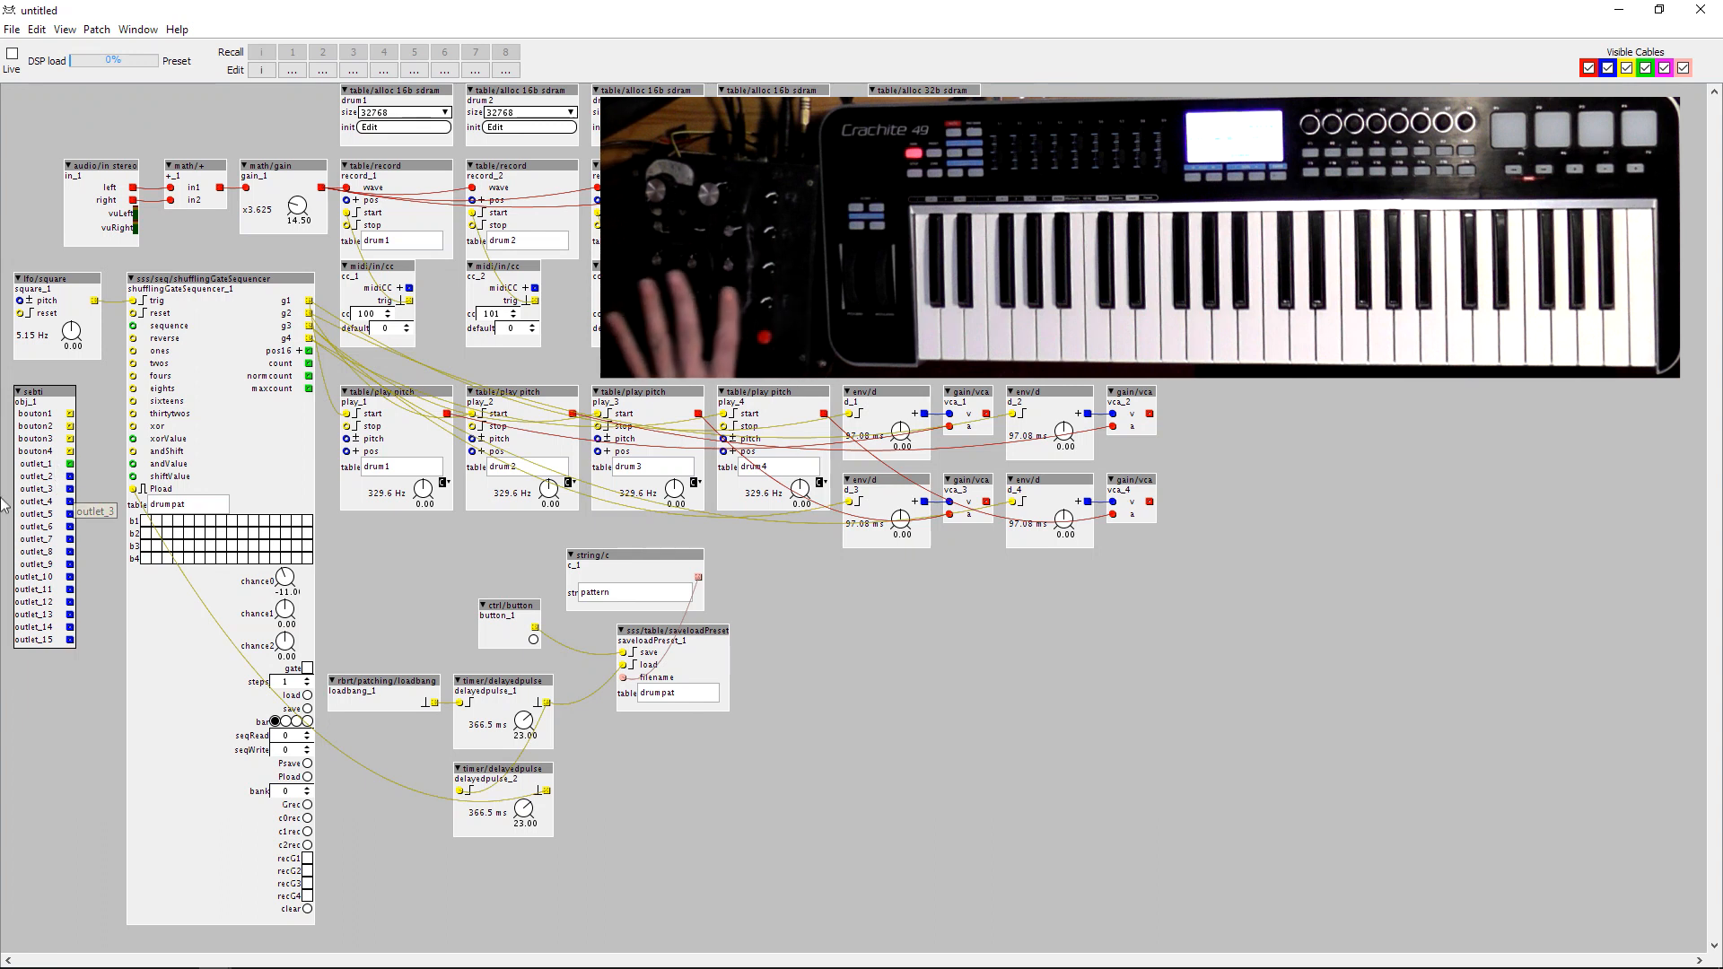
pyautogui.moveTo(53, 391); pyautogui.dragTo(64, 379)
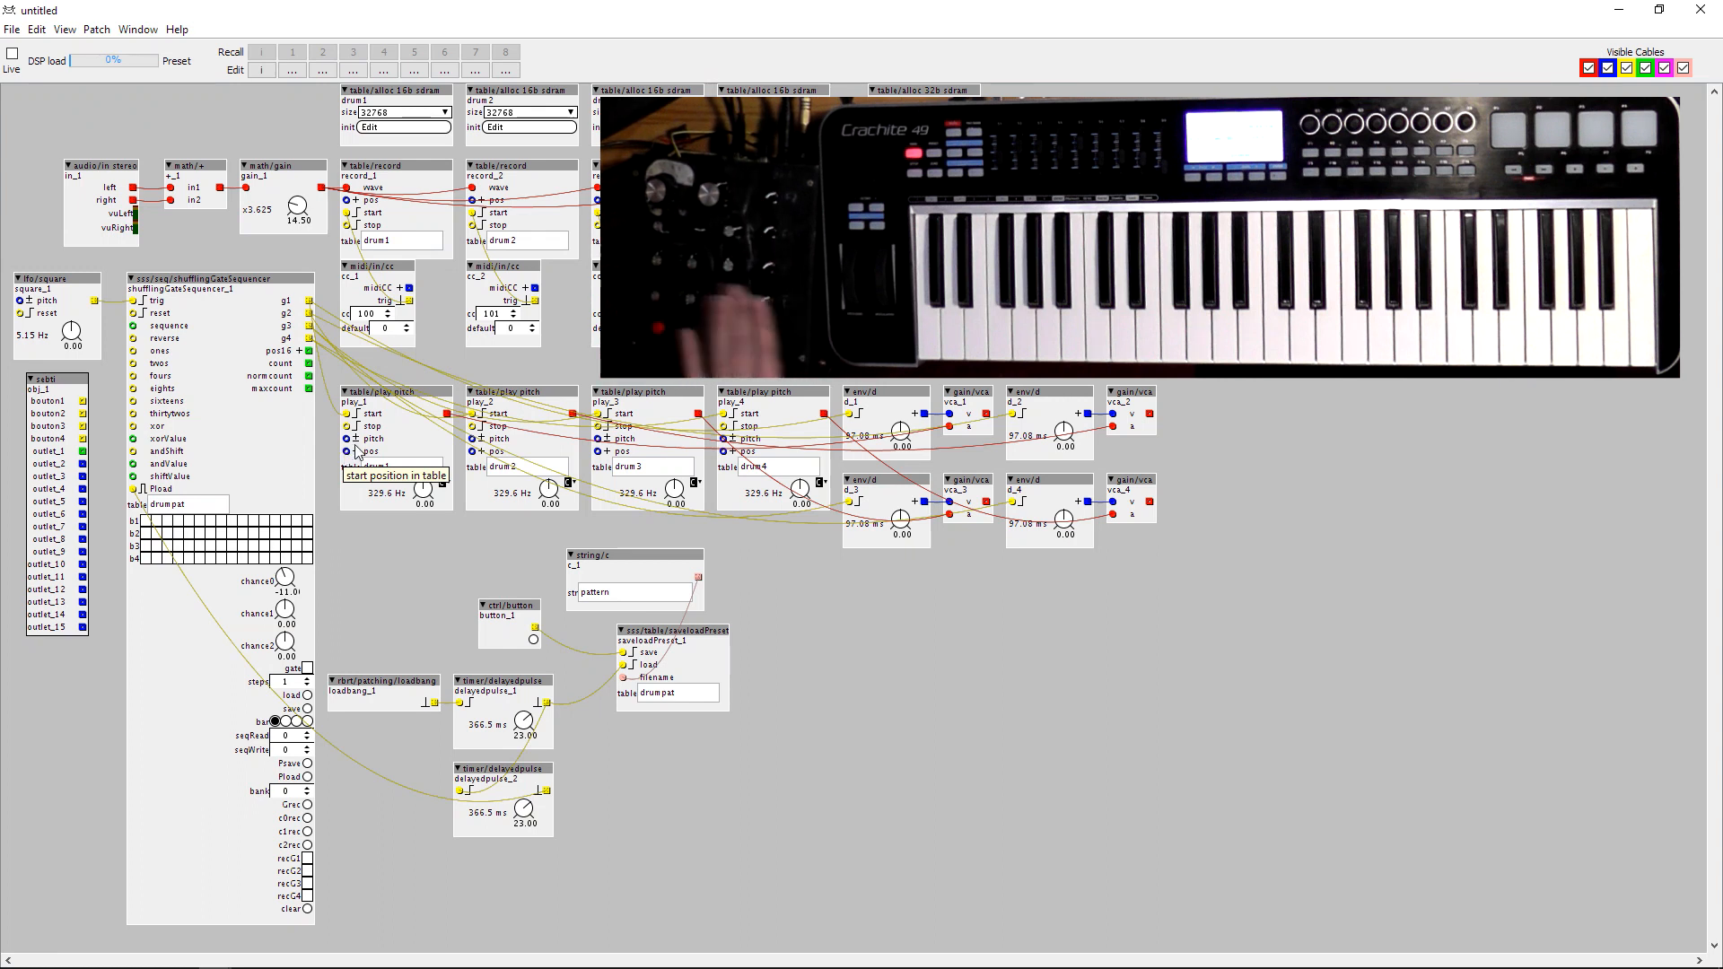
# Connect outlet_12, outlet_13, outlet_14 and outlet_15 of the sebti object to the pos inlets of play_1 to play_4 respectively.
pyautogui.moveTo(82, 627); pyautogui.dragTo(723, 452)
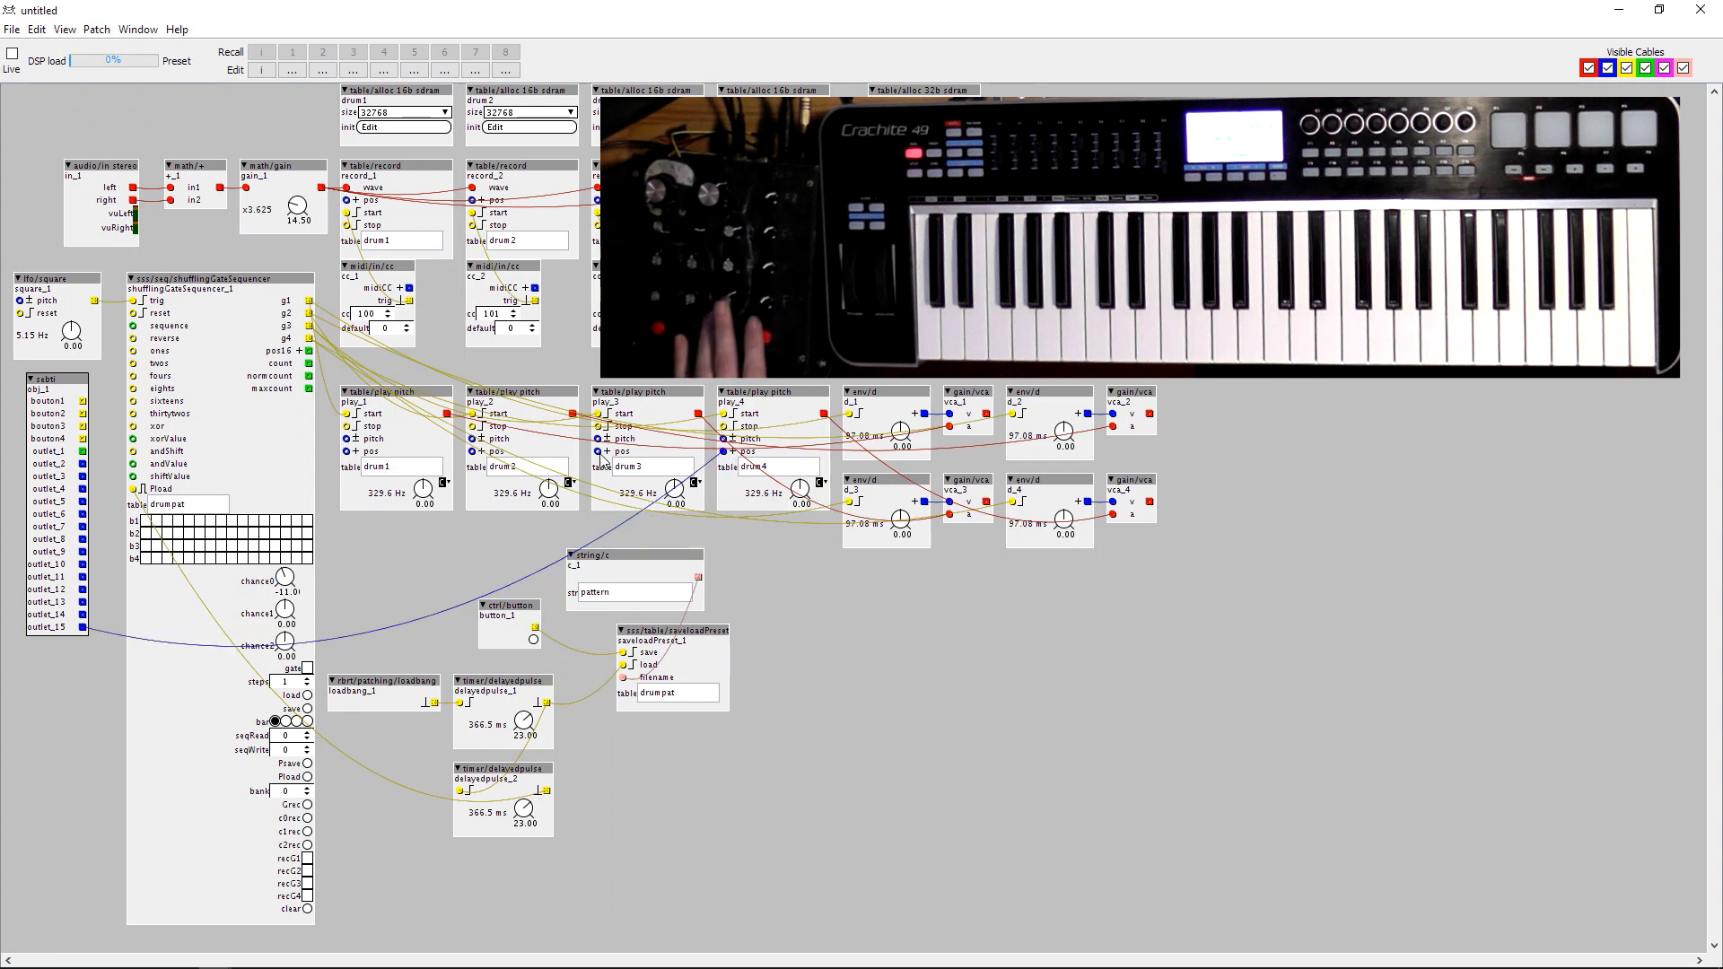
pyautogui.moveTo(598, 454); pyautogui.dragTo(82, 615)
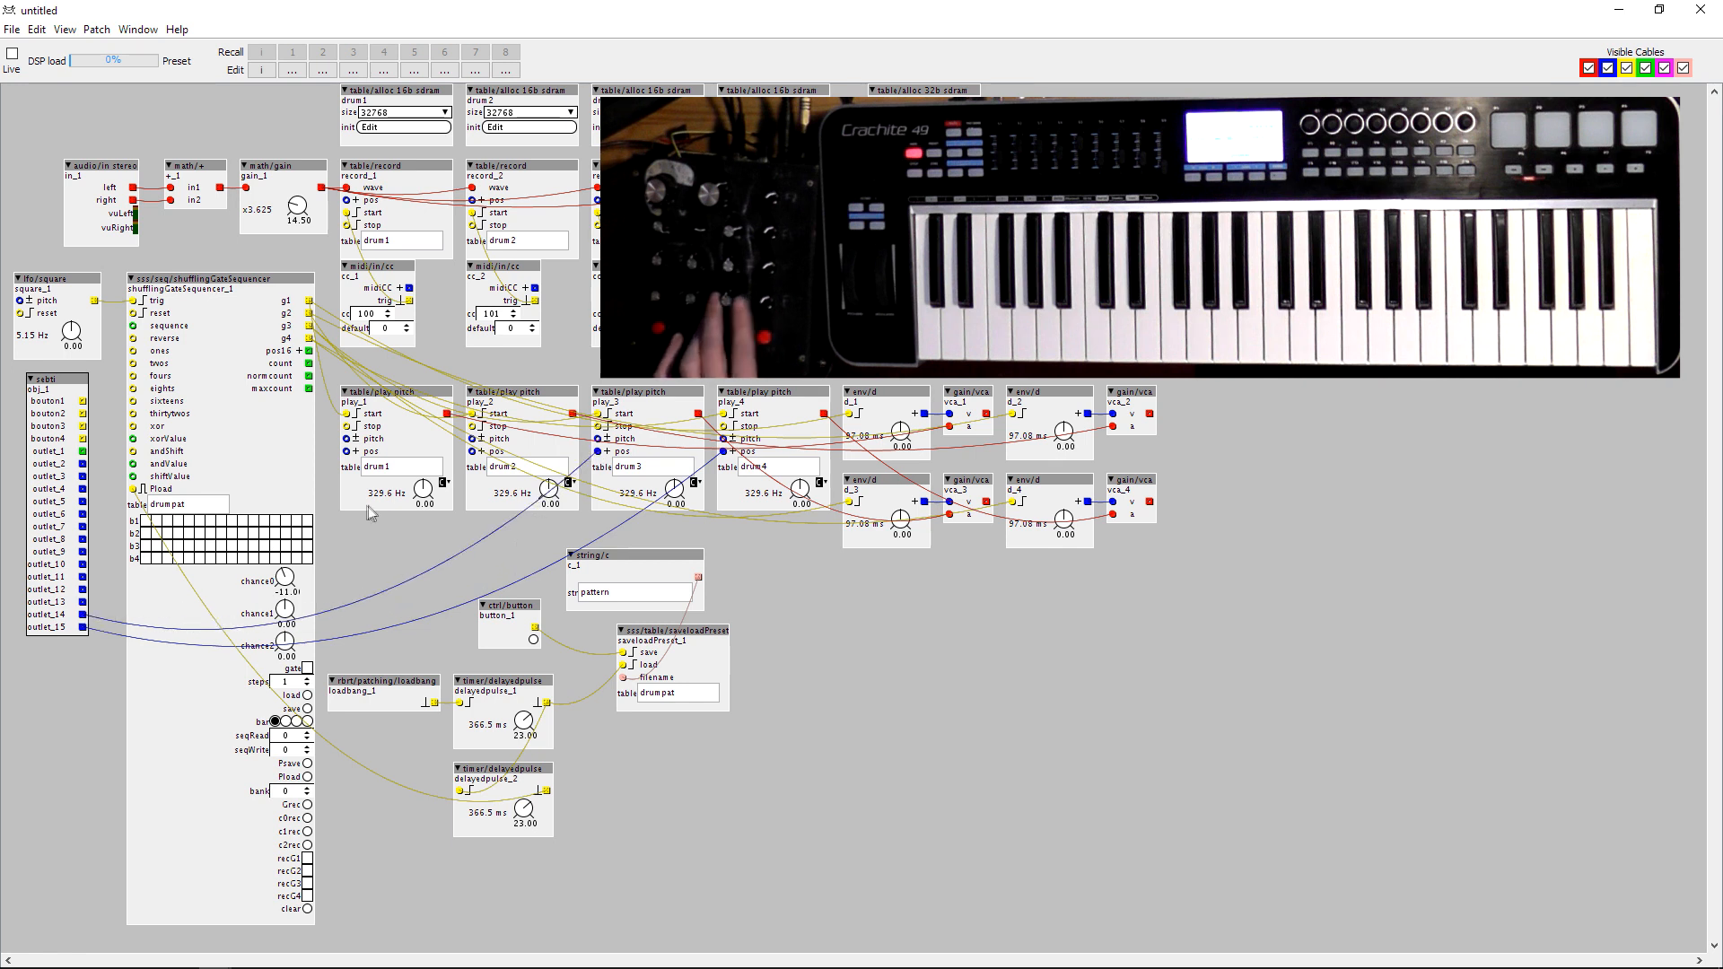
pyautogui.moveTo(472, 452); pyautogui.dragTo(82, 602)
pyautogui.moveTo(347, 453); pyautogui.dragTo(83, 590)
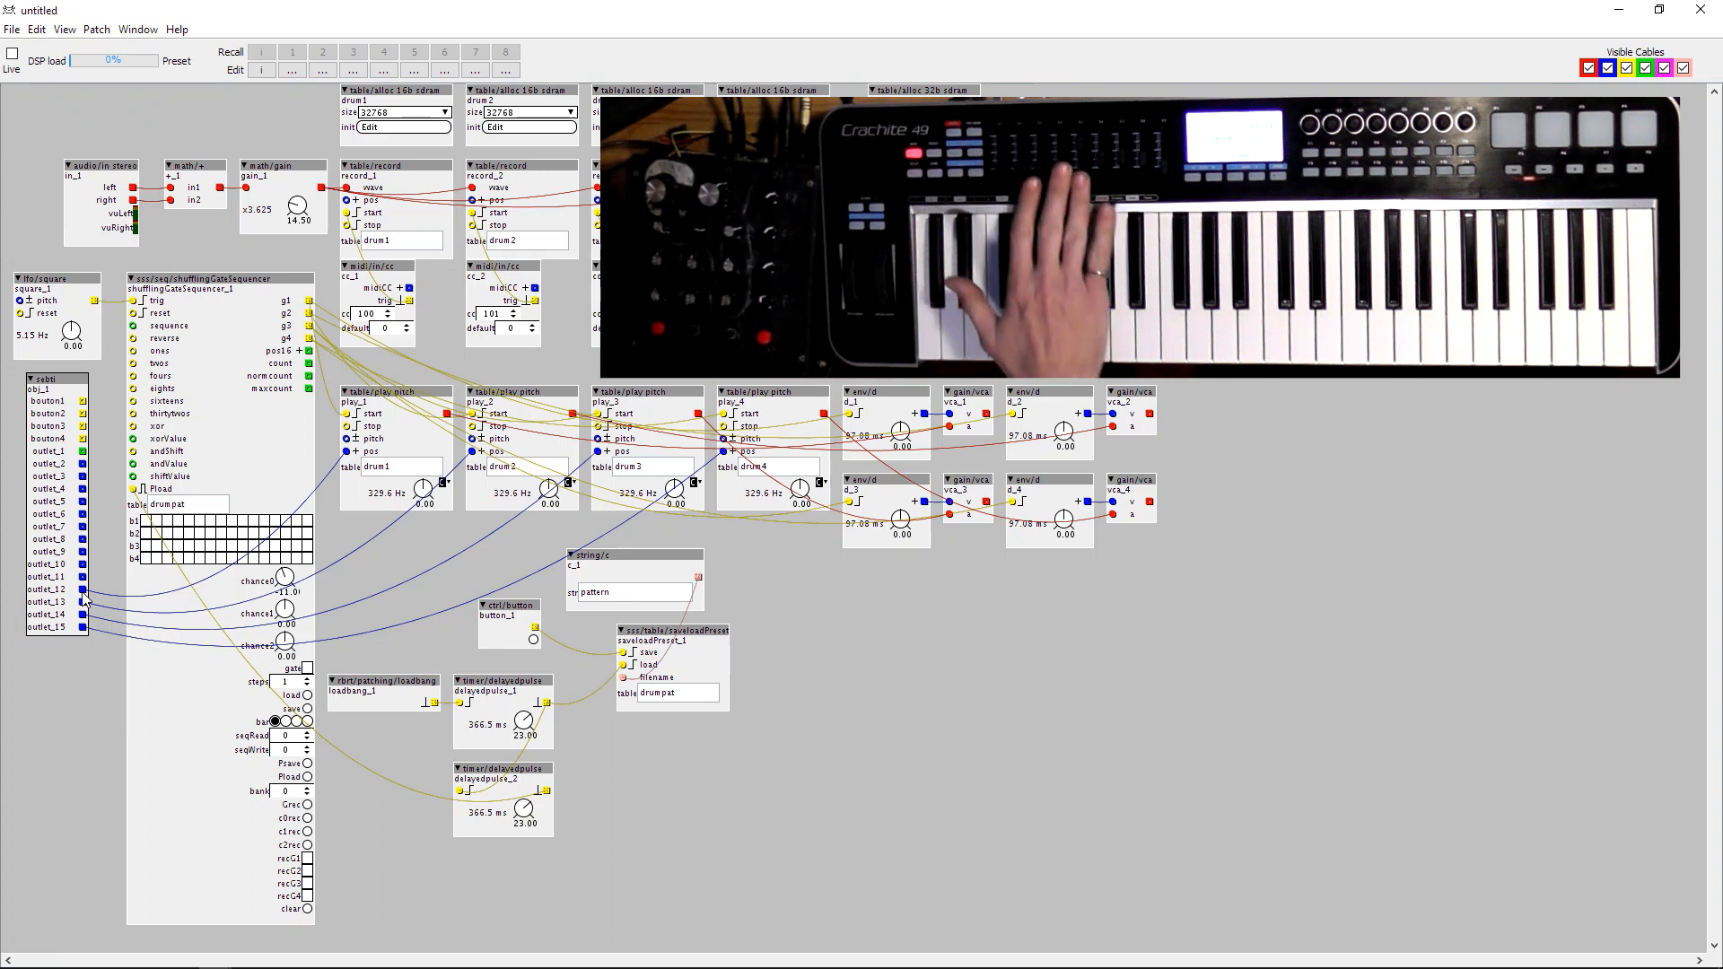
# Assign CC92 to the decay dial of d_1 and a MIDI CC to the decay dial of d_2.
pyautogui.rightClick(901, 437)
pyautogui.moveTo(911, 528)
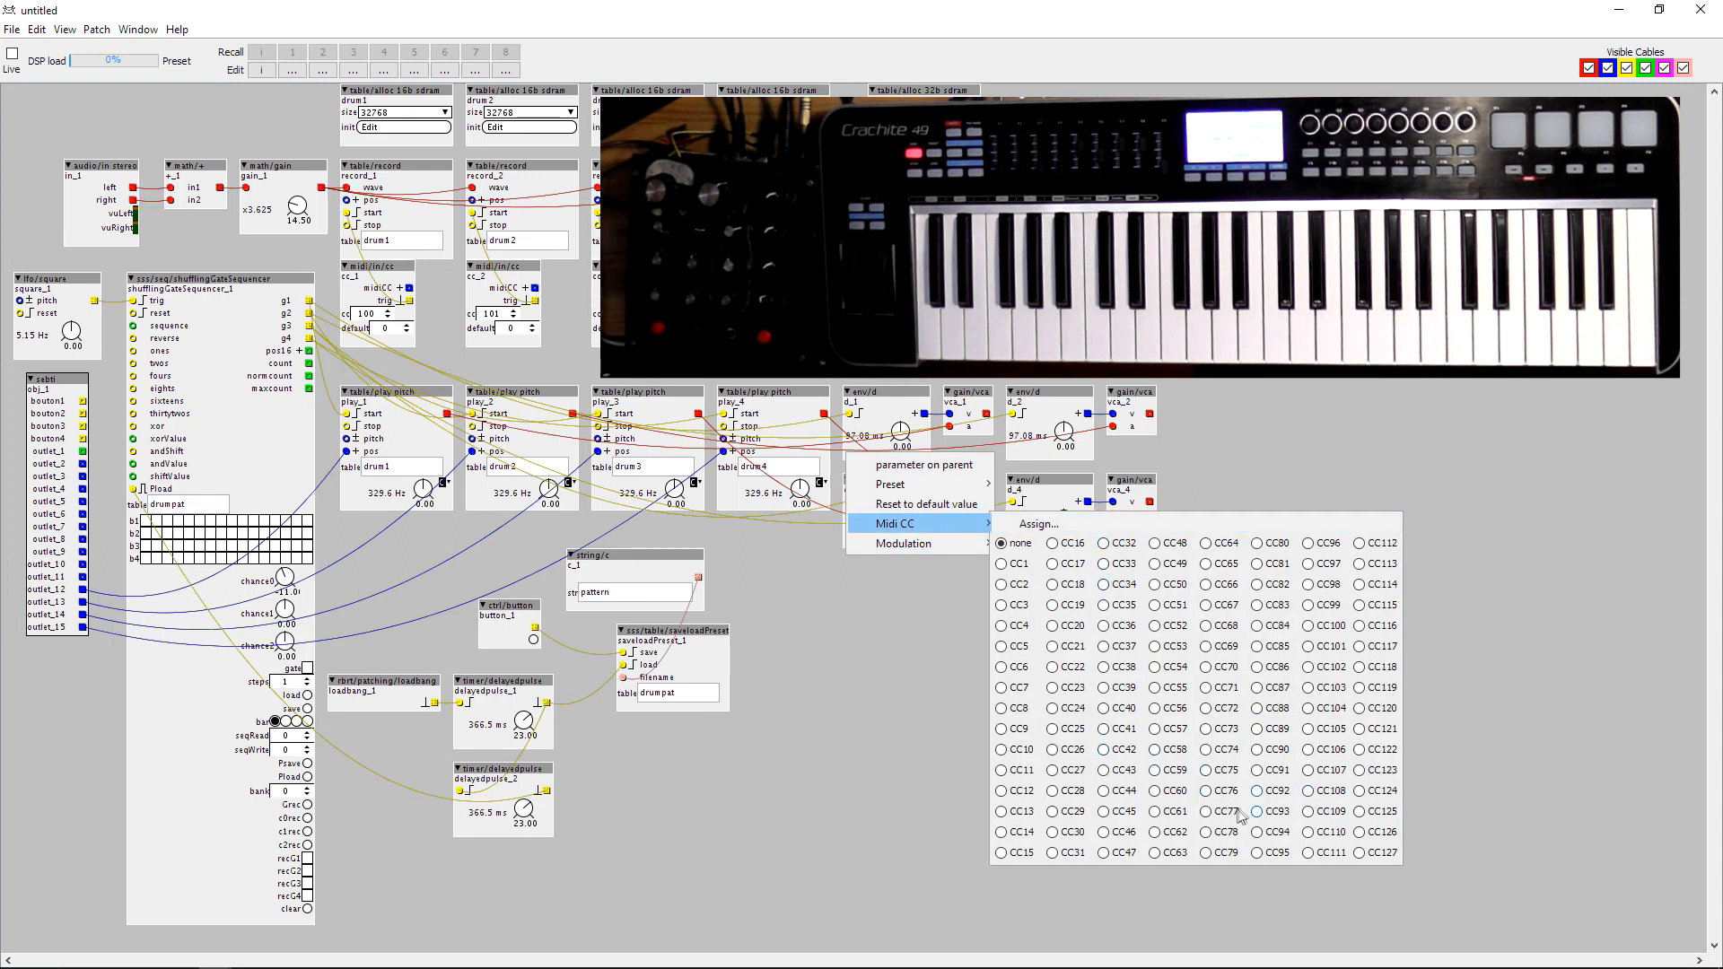
pyautogui.click(1274, 793)
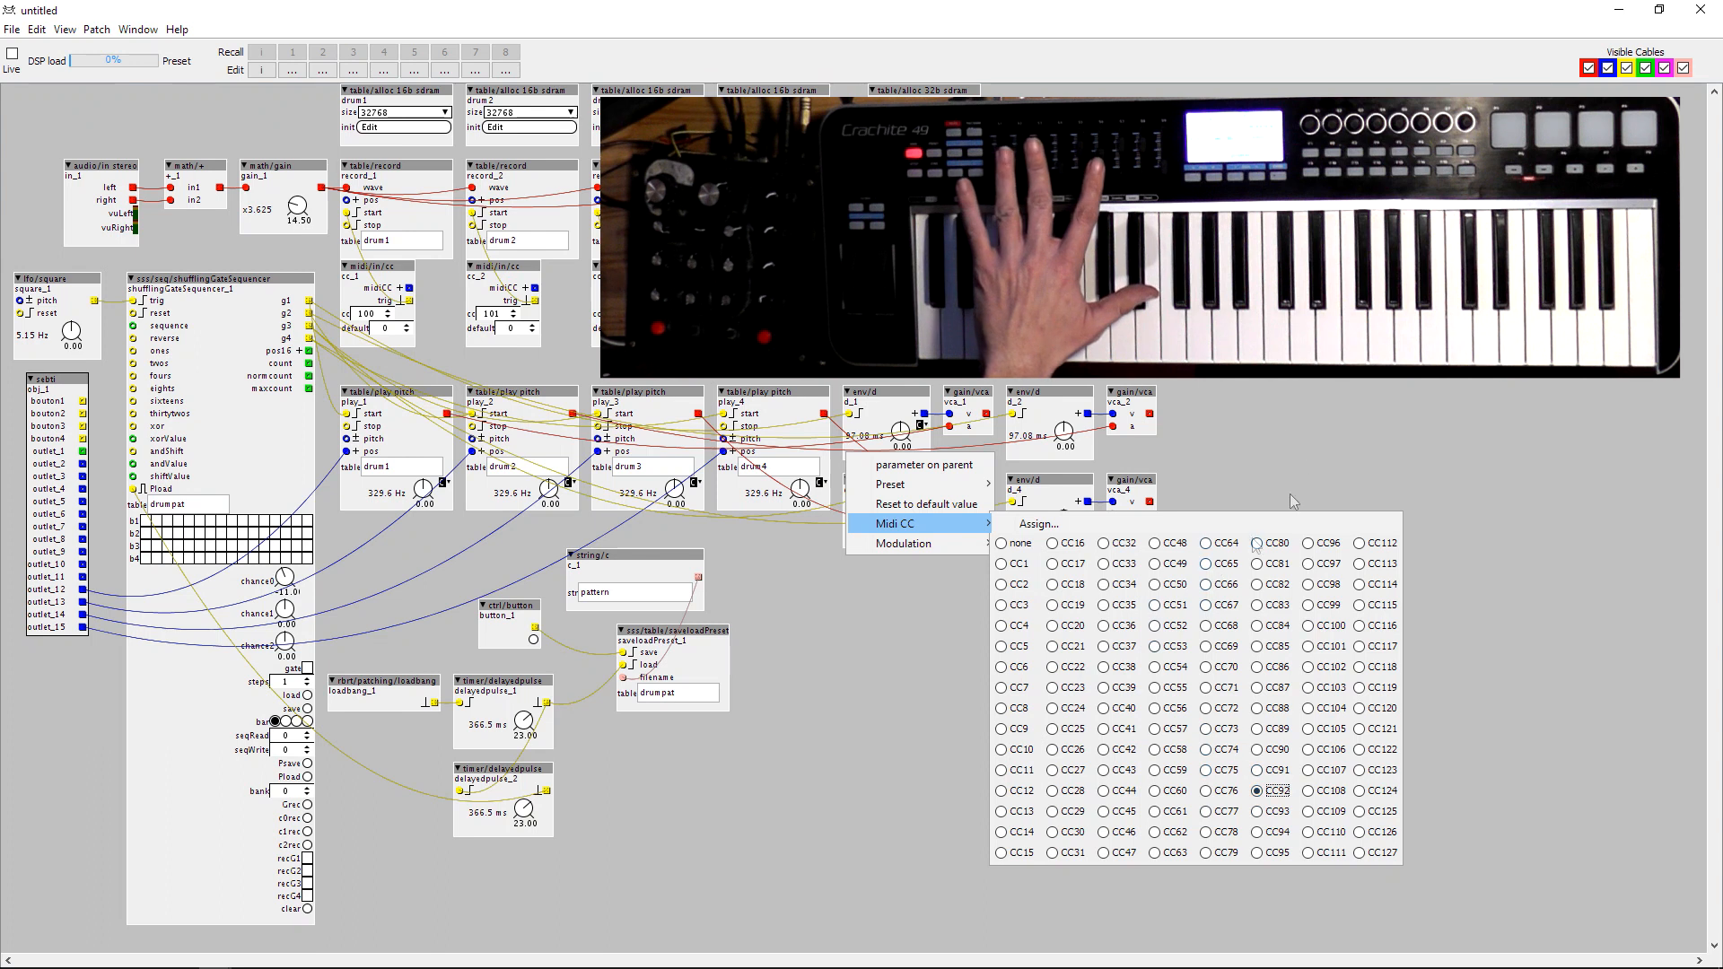
pyautogui.click(1128, 448)
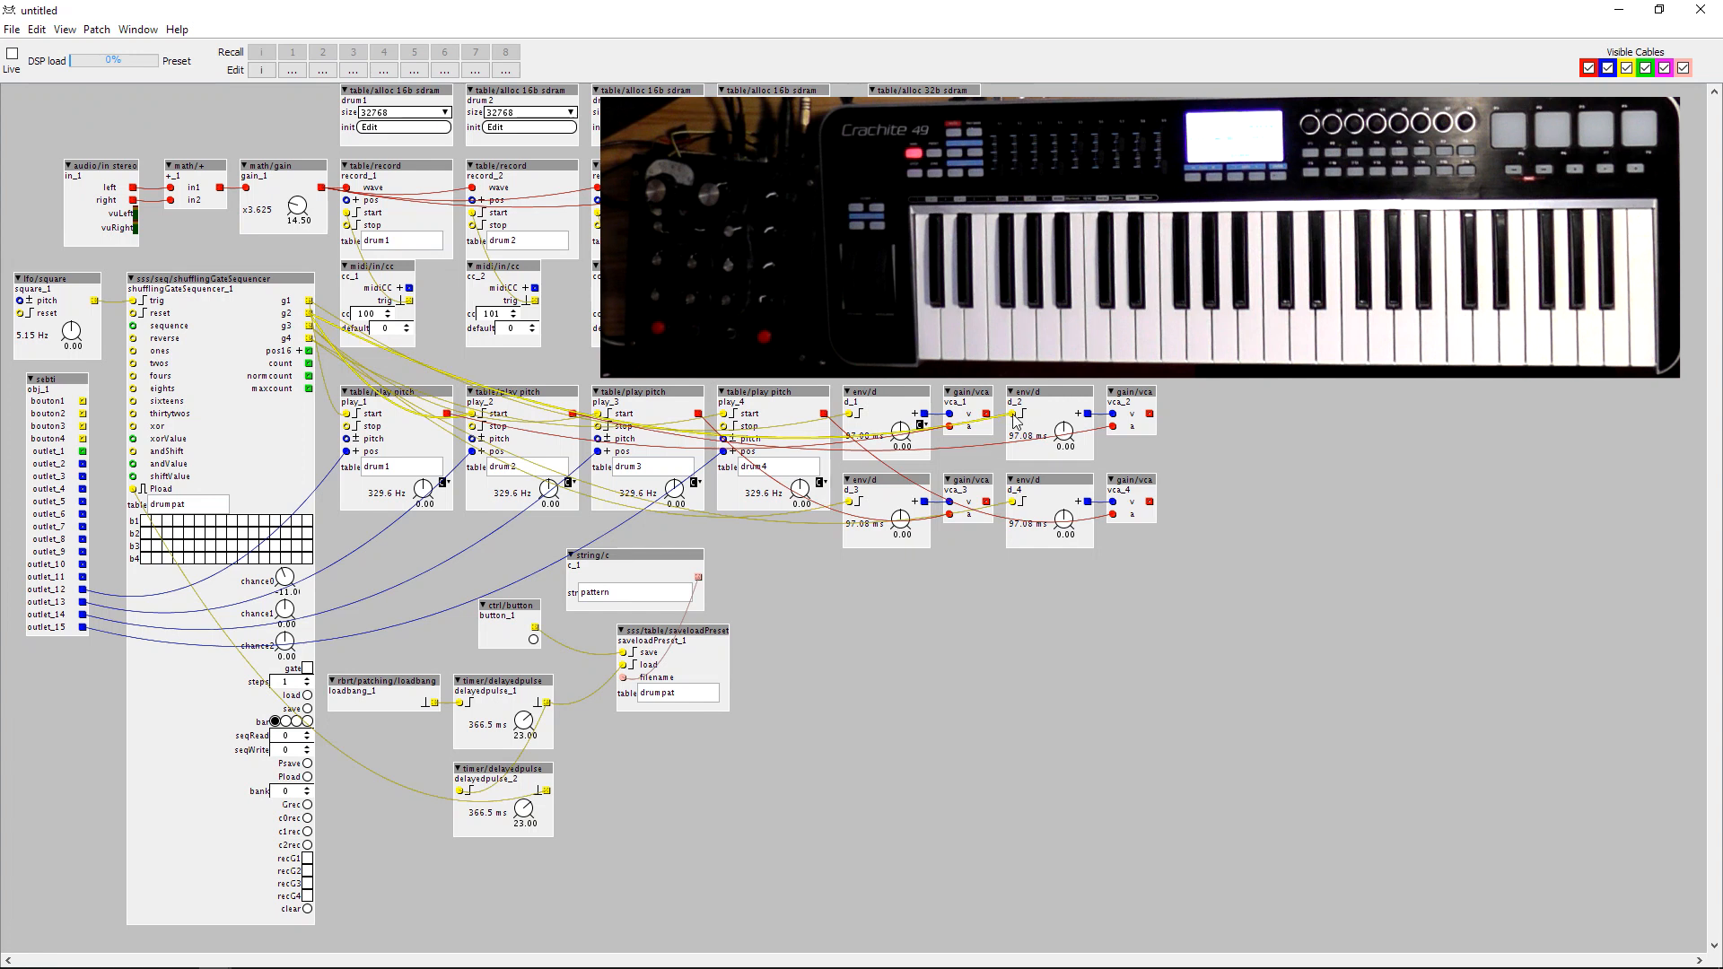
pyautogui.rightClick(1065, 433)
pyautogui.moveTo(1106, 529)
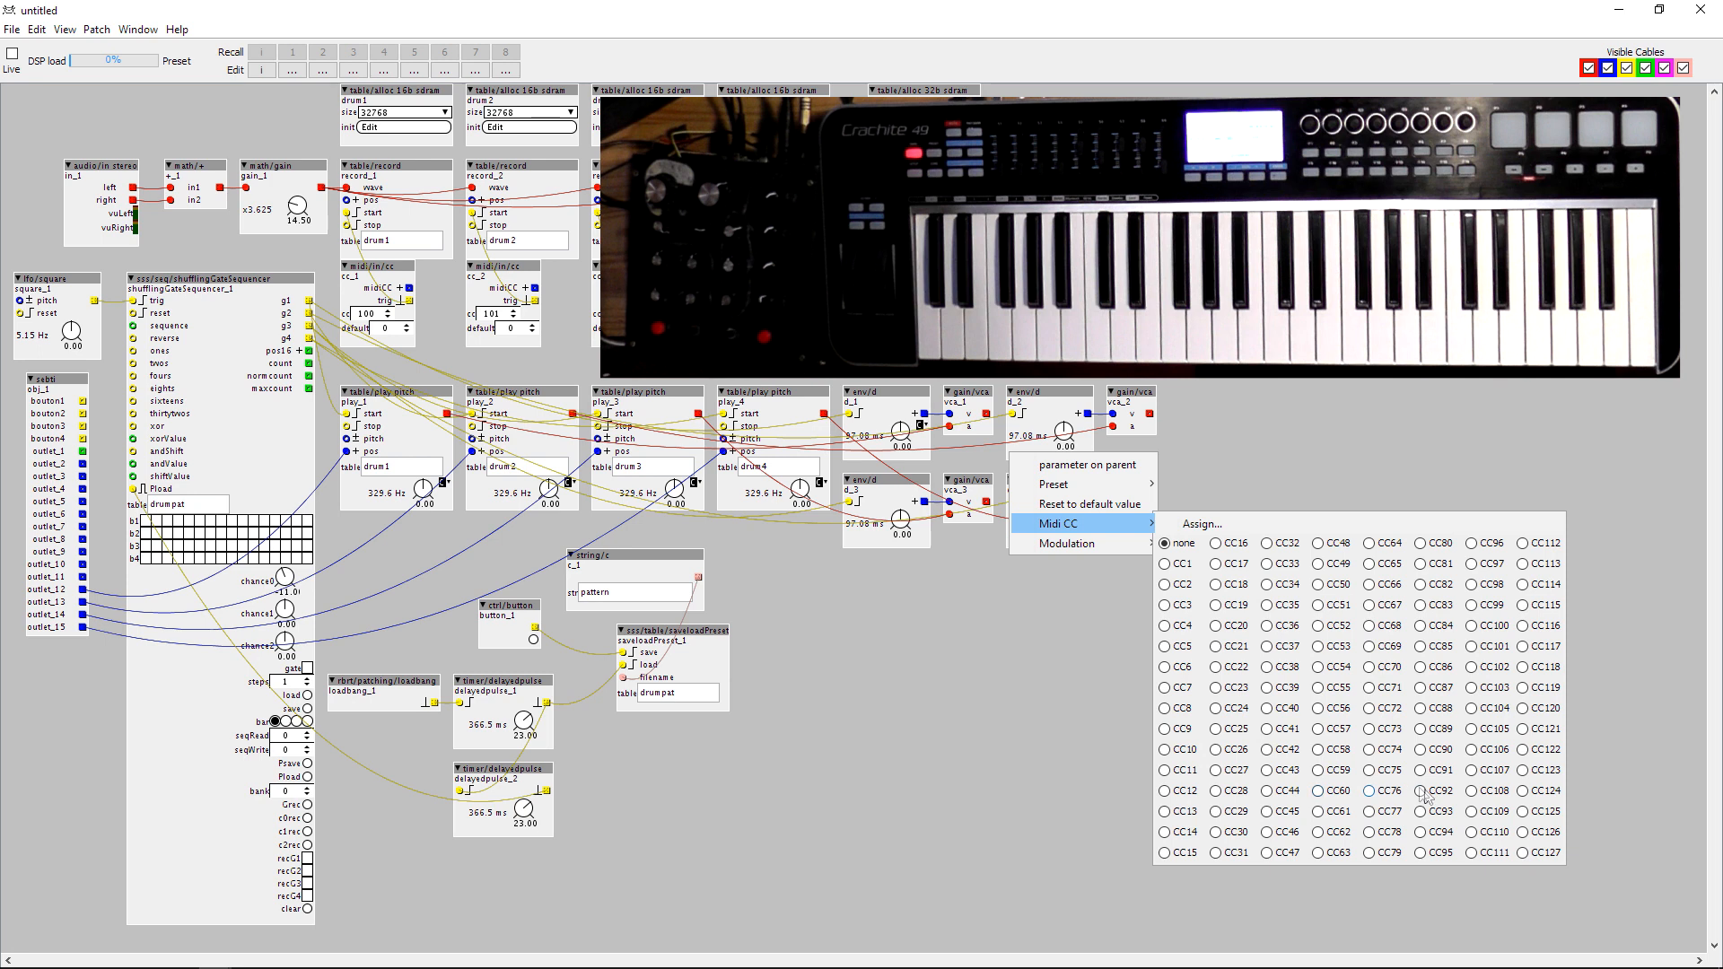
pyautogui.click(1339, 390)
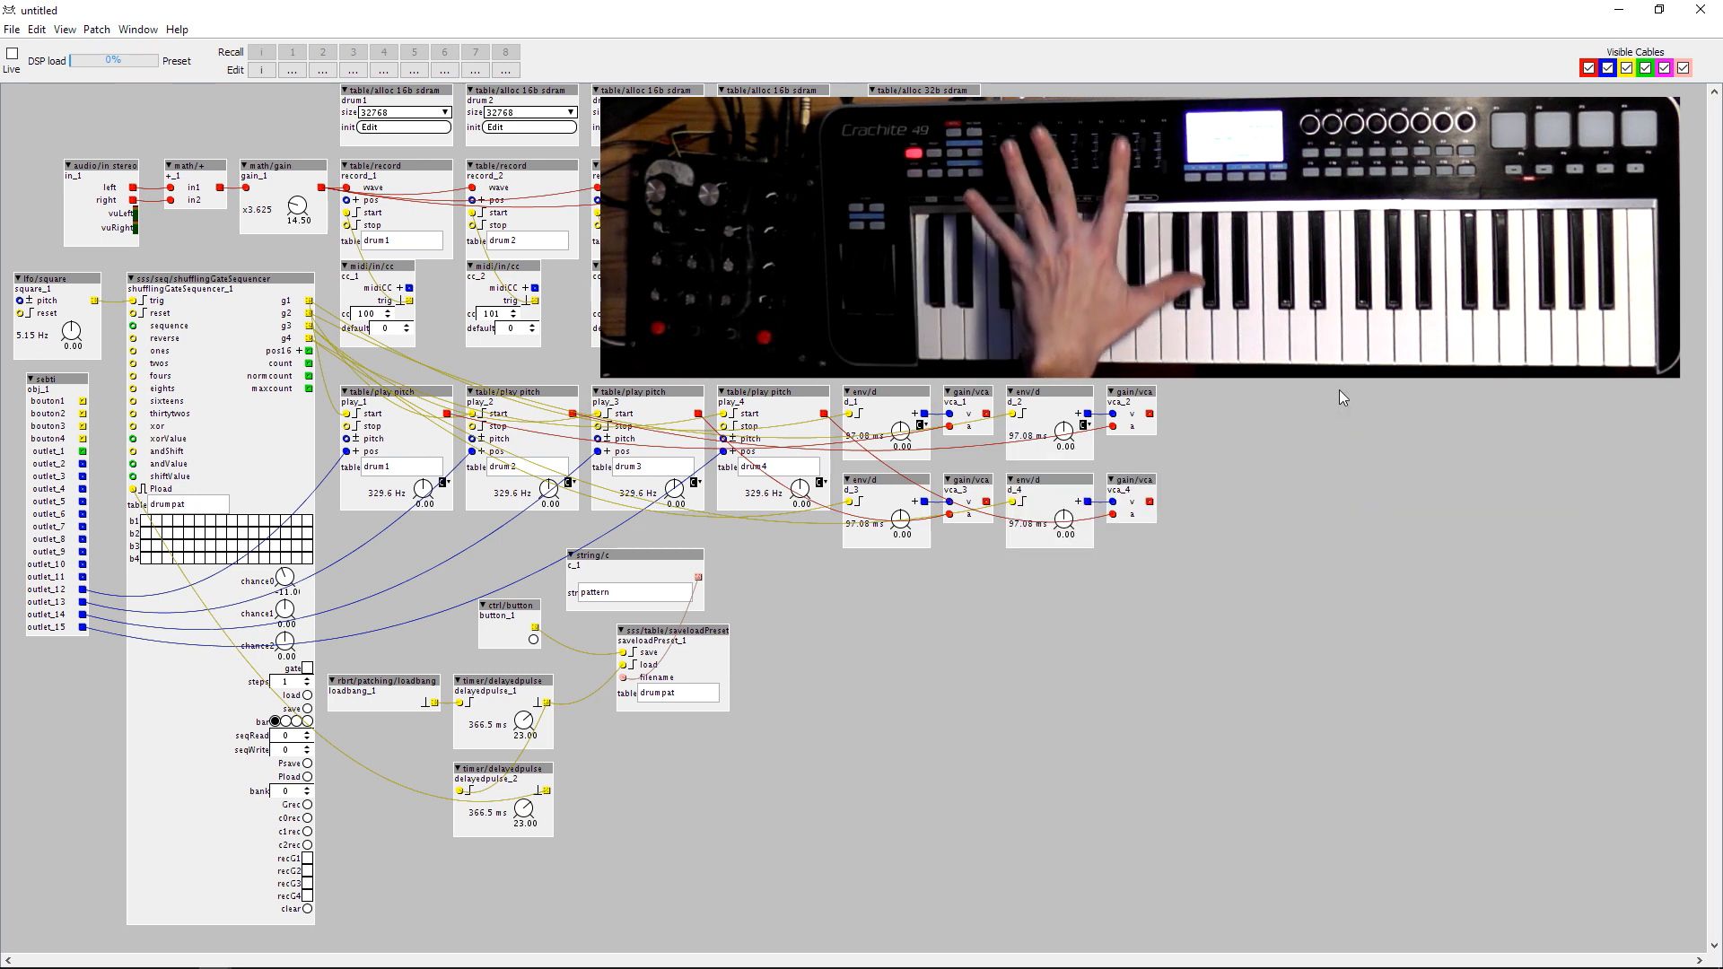
# Assign CC94 to the decay dial of d_3 and a MIDI CC to the decay dial of d_4.
pyautogui.rightClick(908, 529)
pyautogui.moveTo(933, 619)
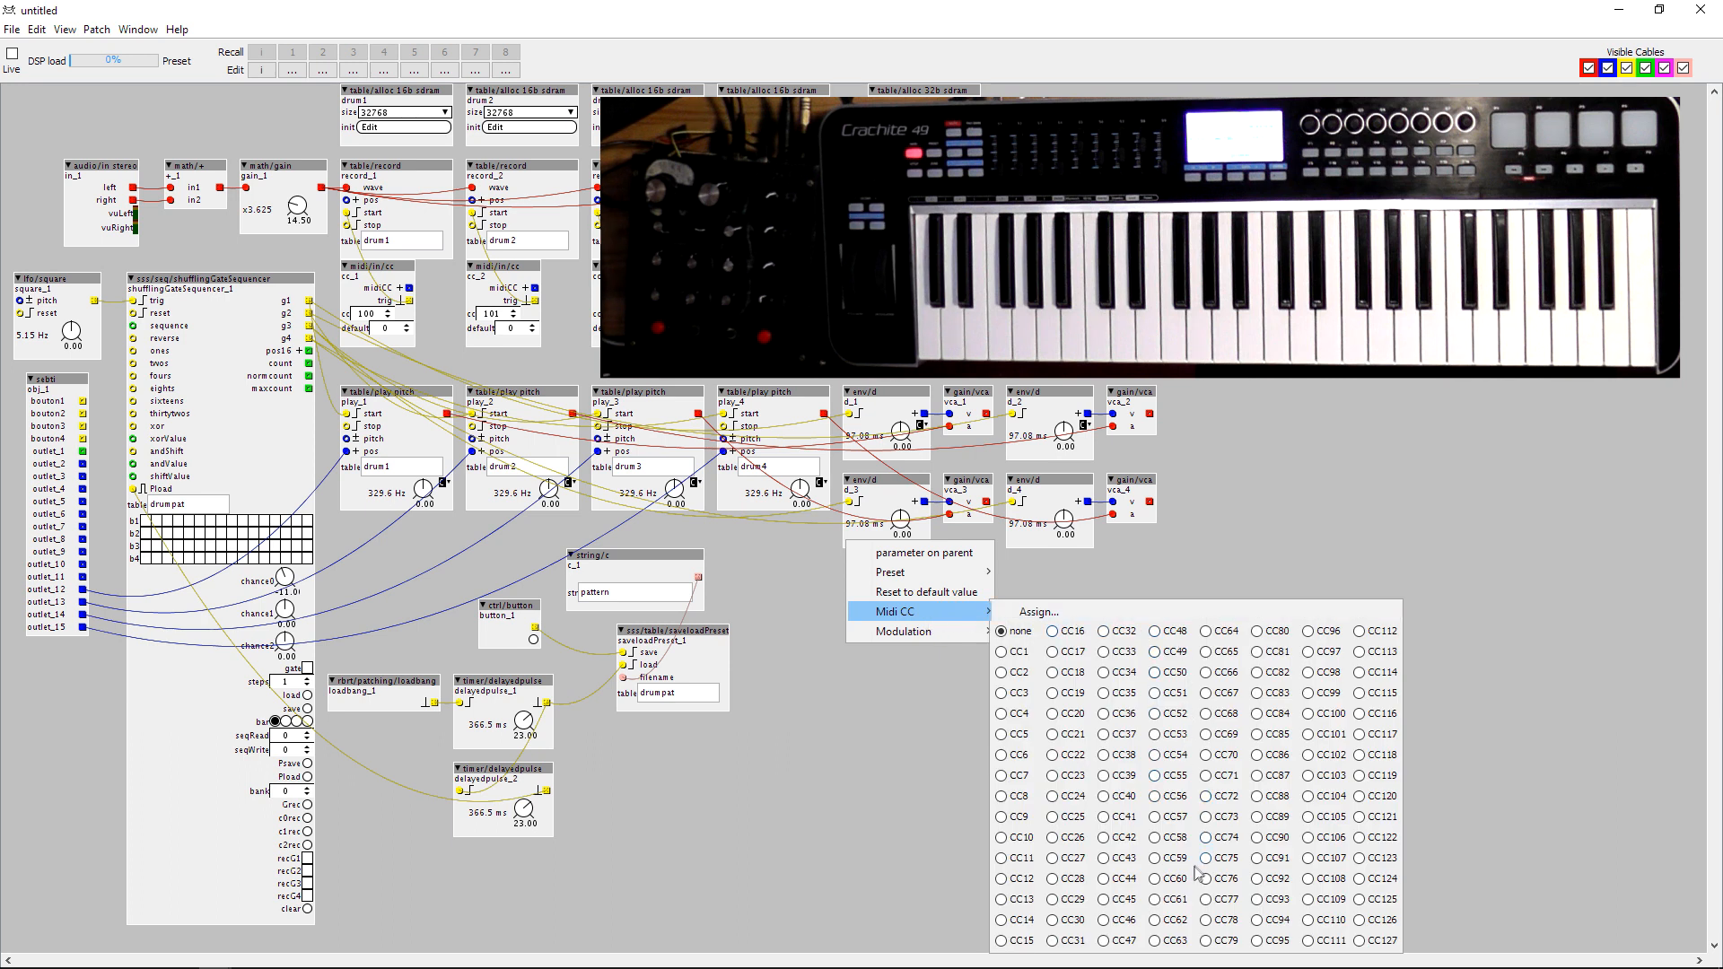
pyautogui.click(1278, 919)
pyautogui.click(1294, 473)
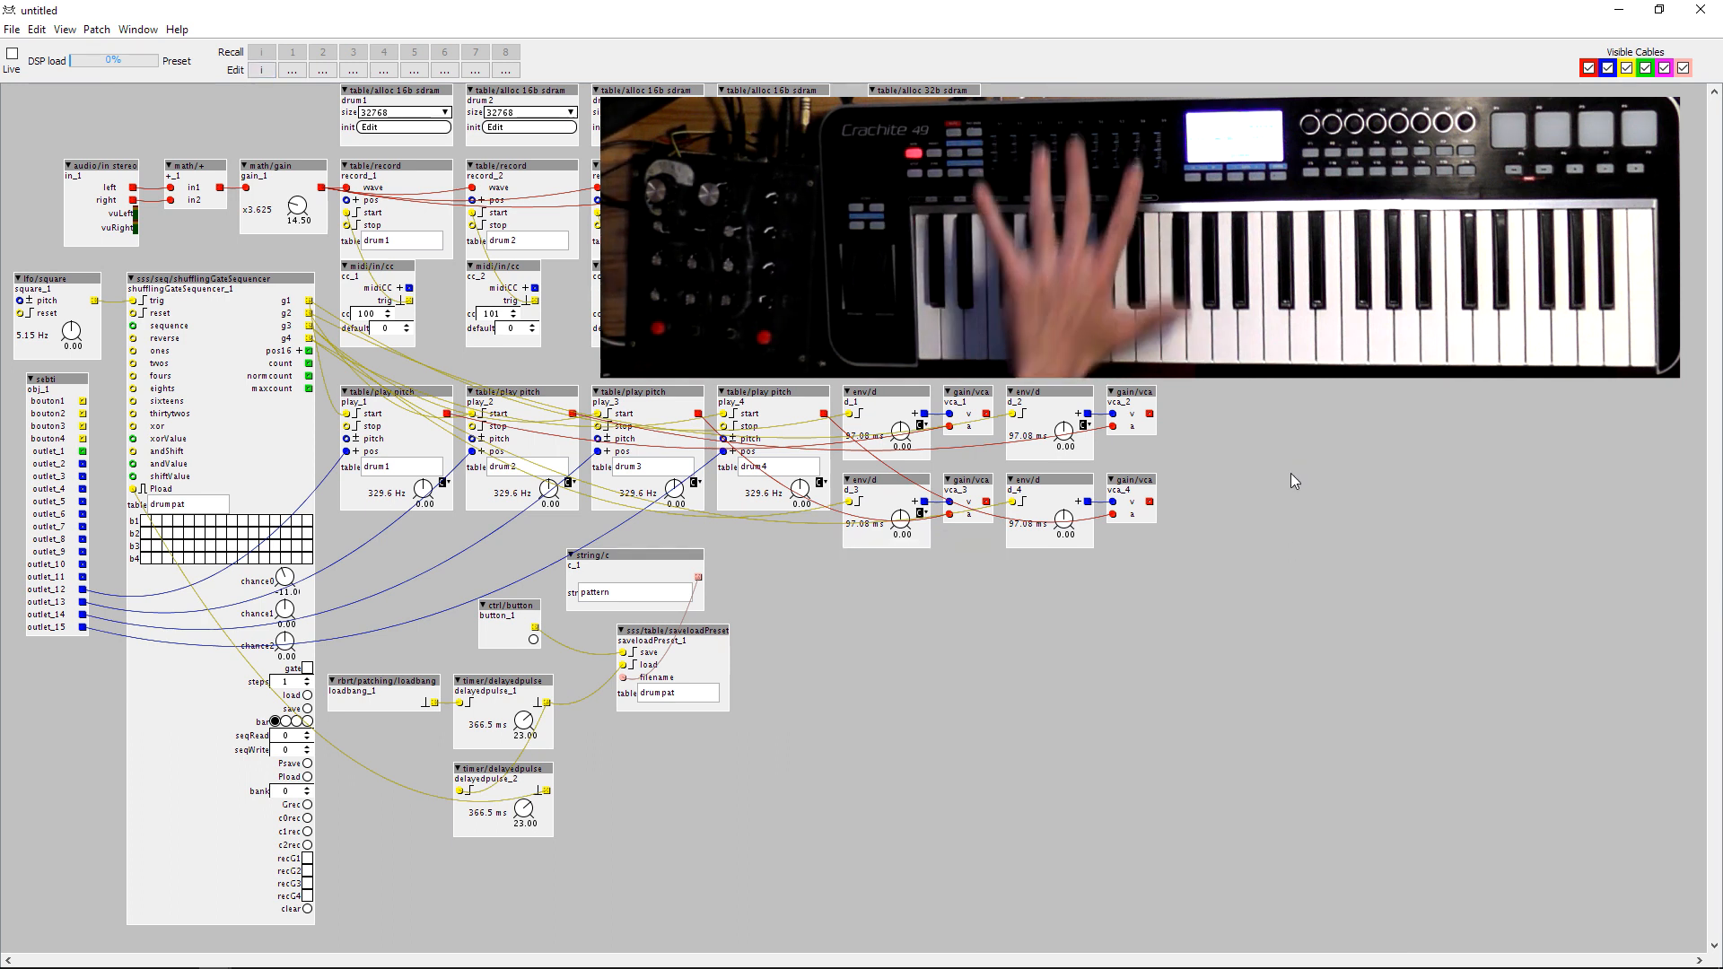
pyautogui.rightClick(1064, 520)
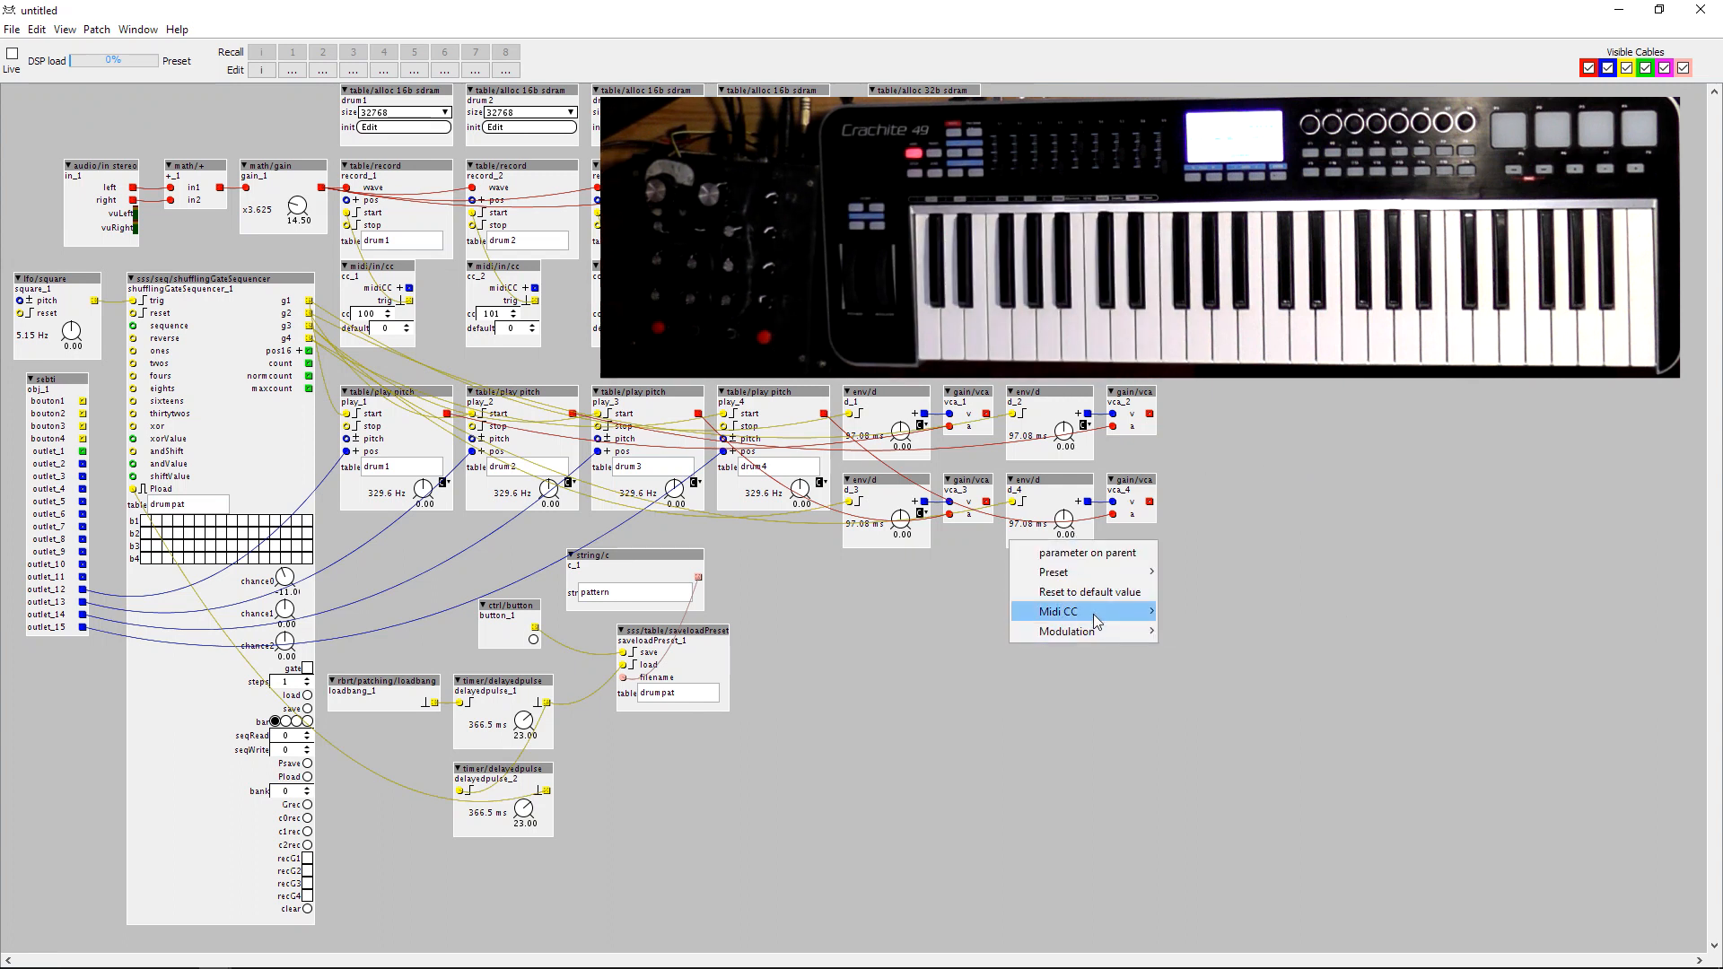
pyautogui.moveTo(1093, 614)
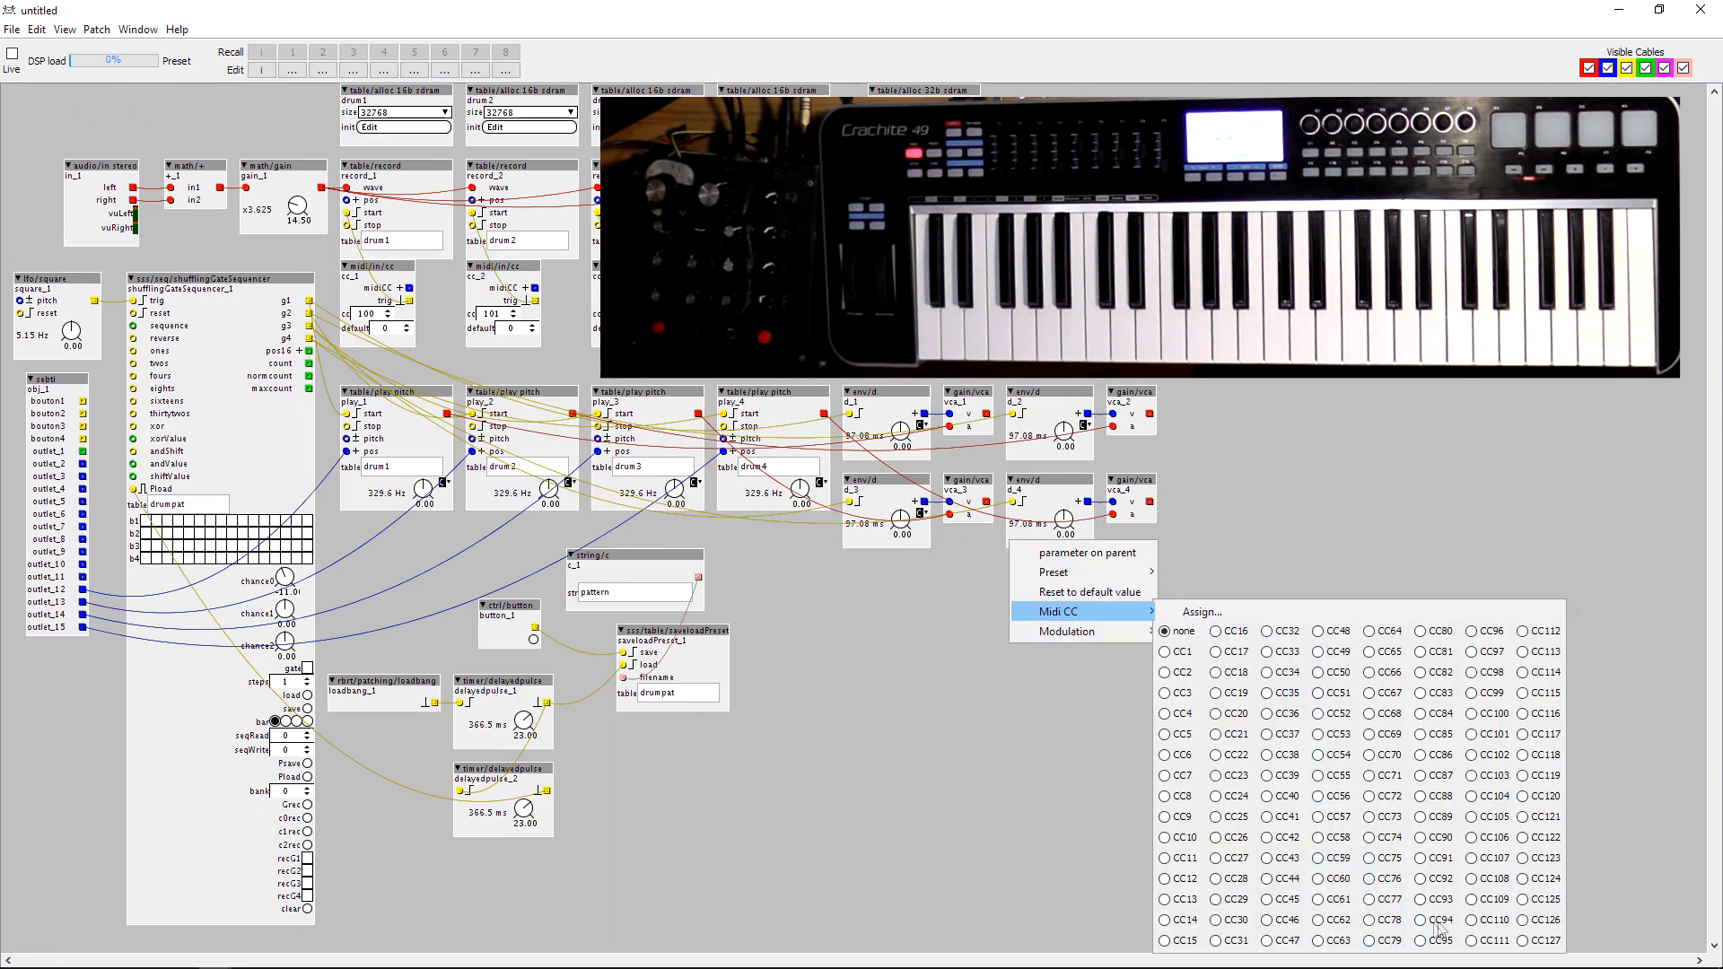
pyautogui.click(1332, 443)
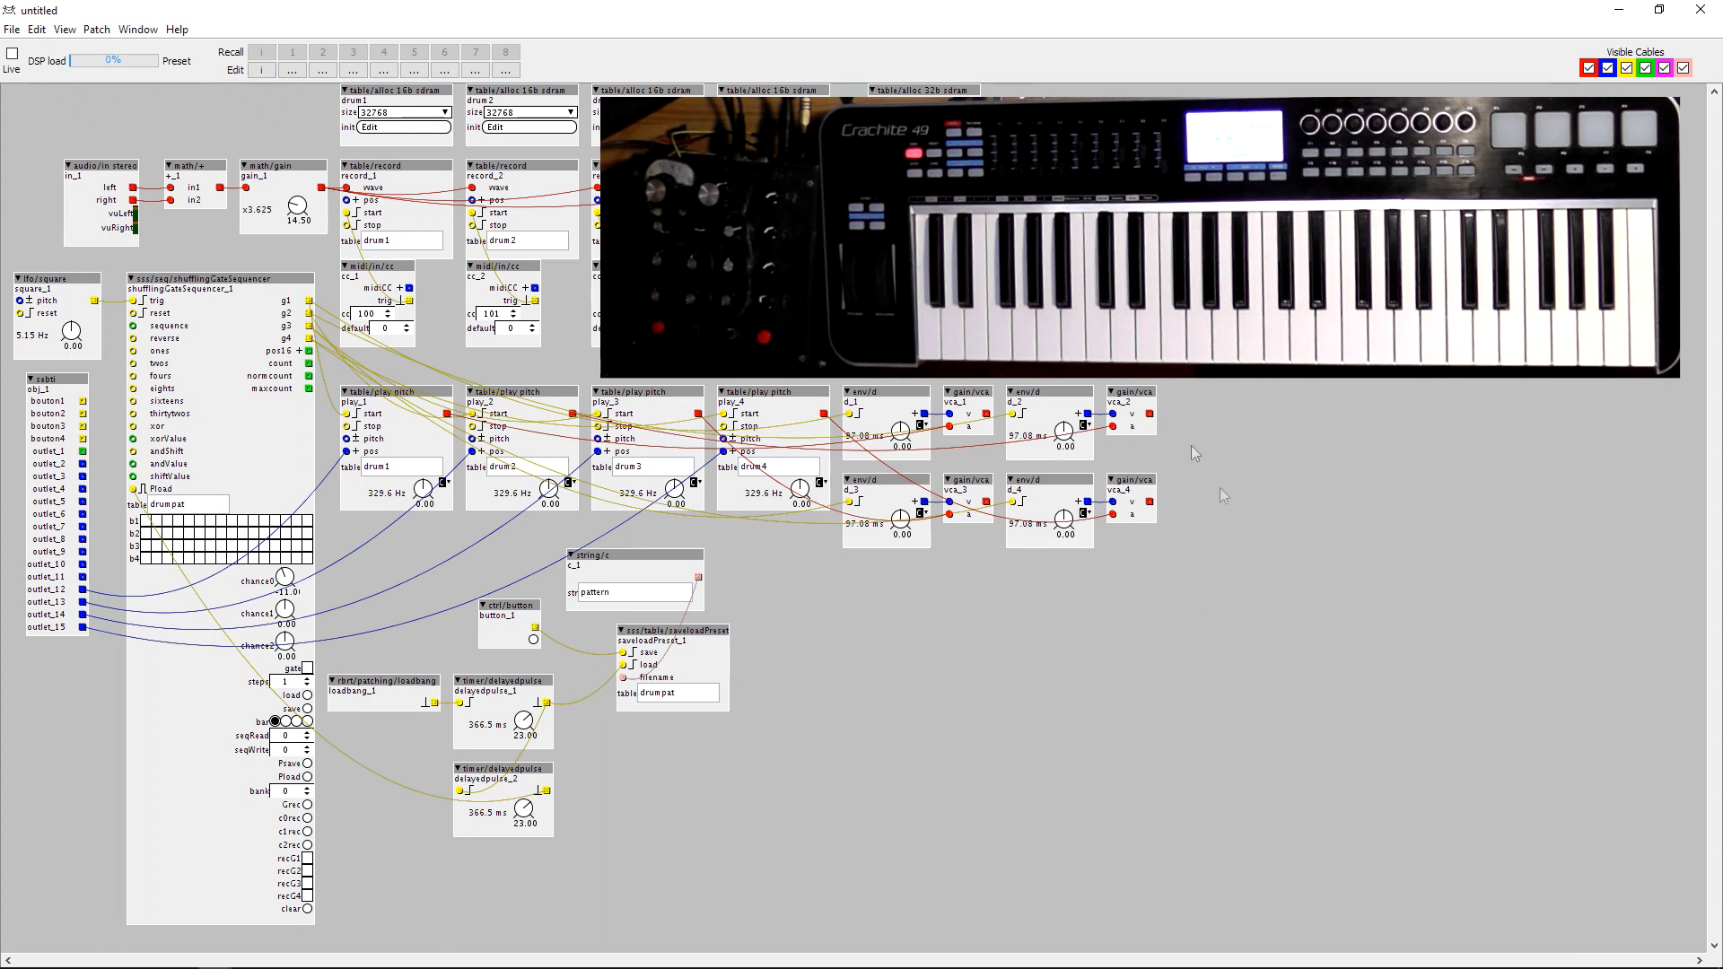
# Find the eight-input s-rate mixer mix/mix 8 in the object library and add it below the VCAs.
pyautogui.doubleClick(1269, 605)
pyautogui.write('mixer')
pyautogui.scroll(-3, 1327, 665)
pyautogui.scroll(-1, 1319, 675)
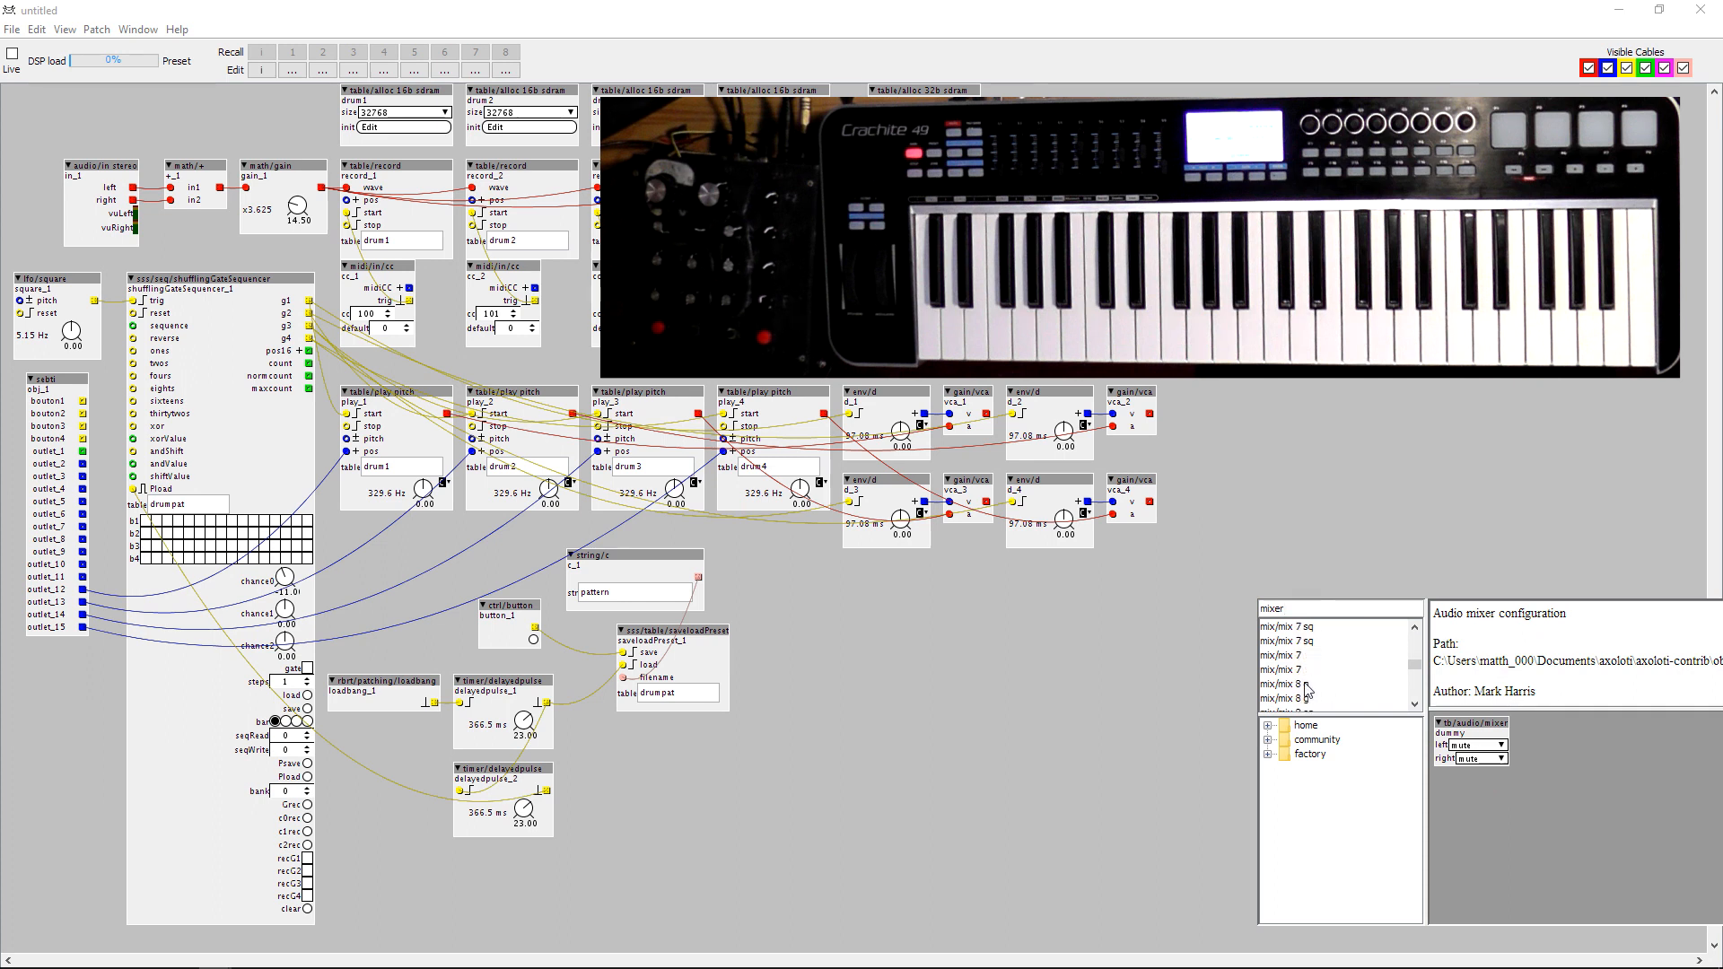
pyautogui.click(1307, 689)
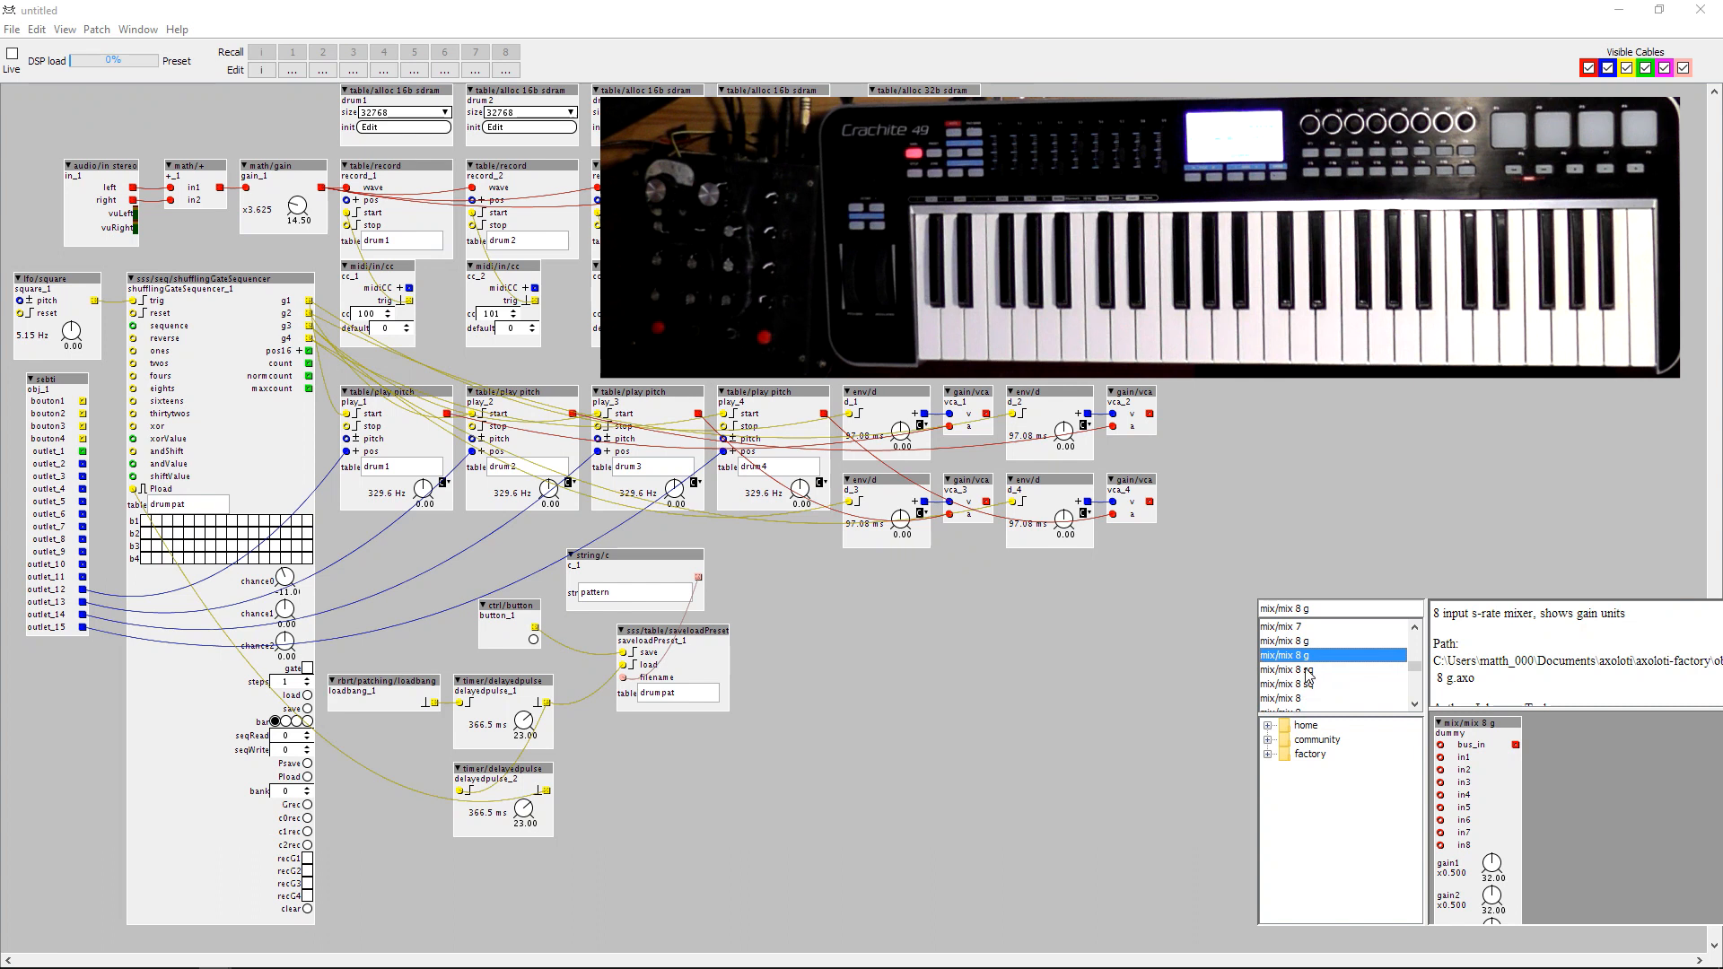
pyautogui.click(1298, 675)
pyautogui.scroll(4, 1301, 684)
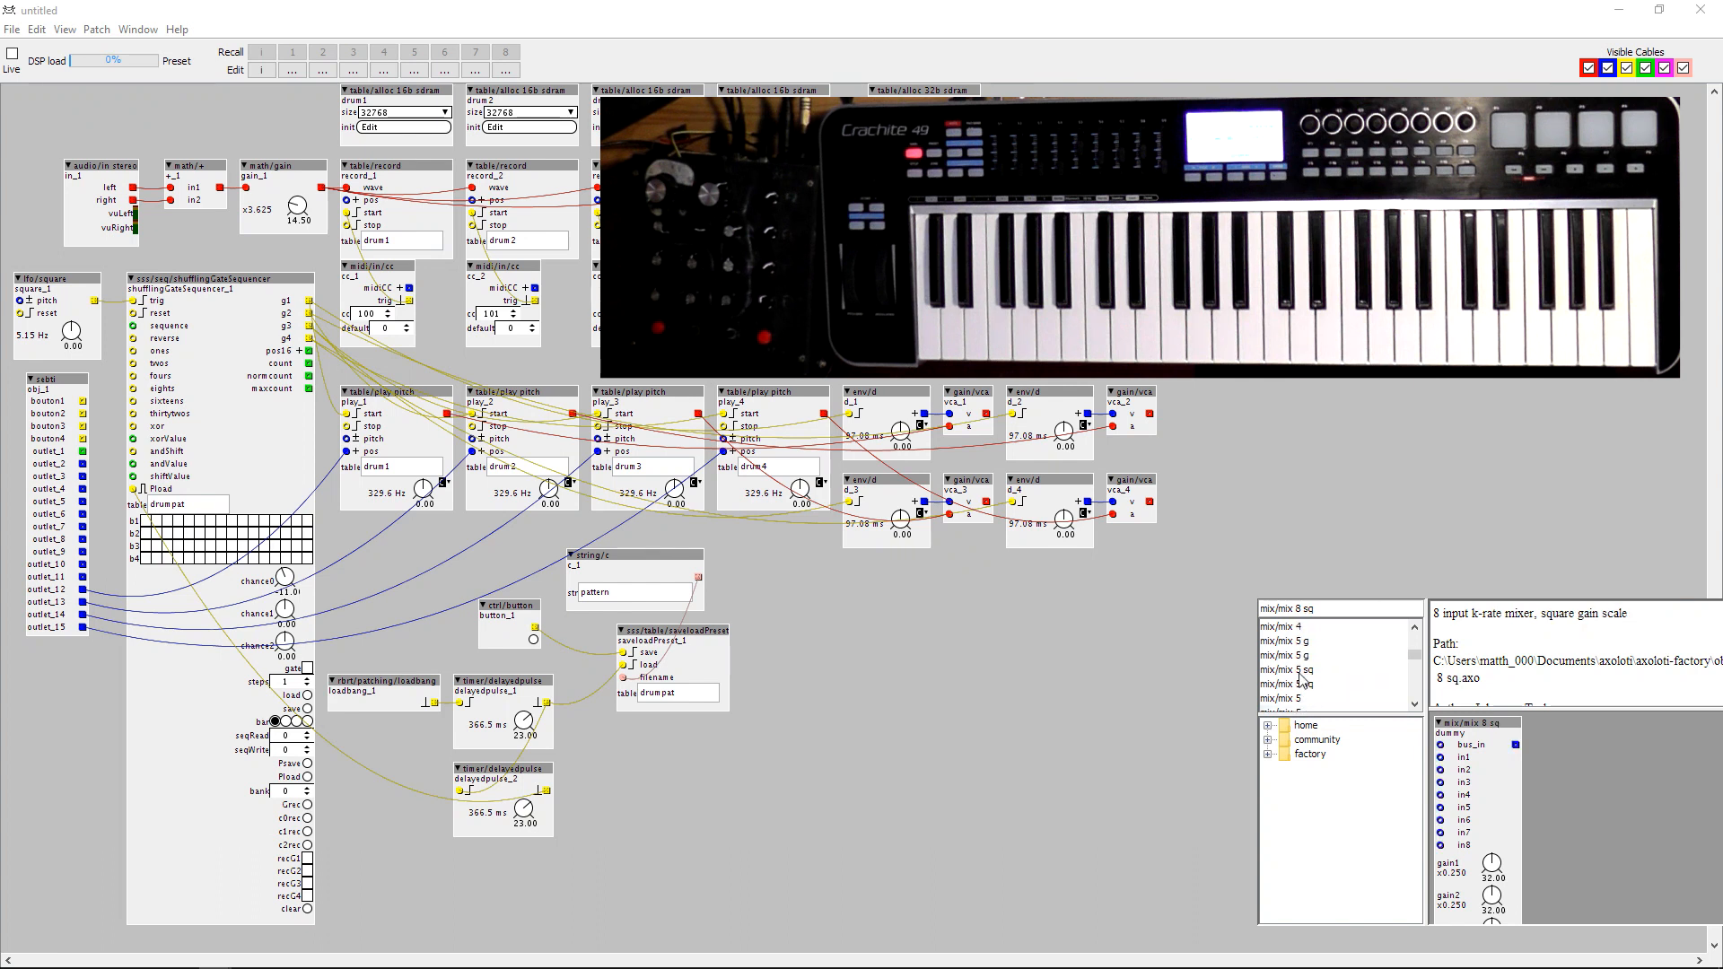
pyautogui.scroll(-4, 1296, 678)
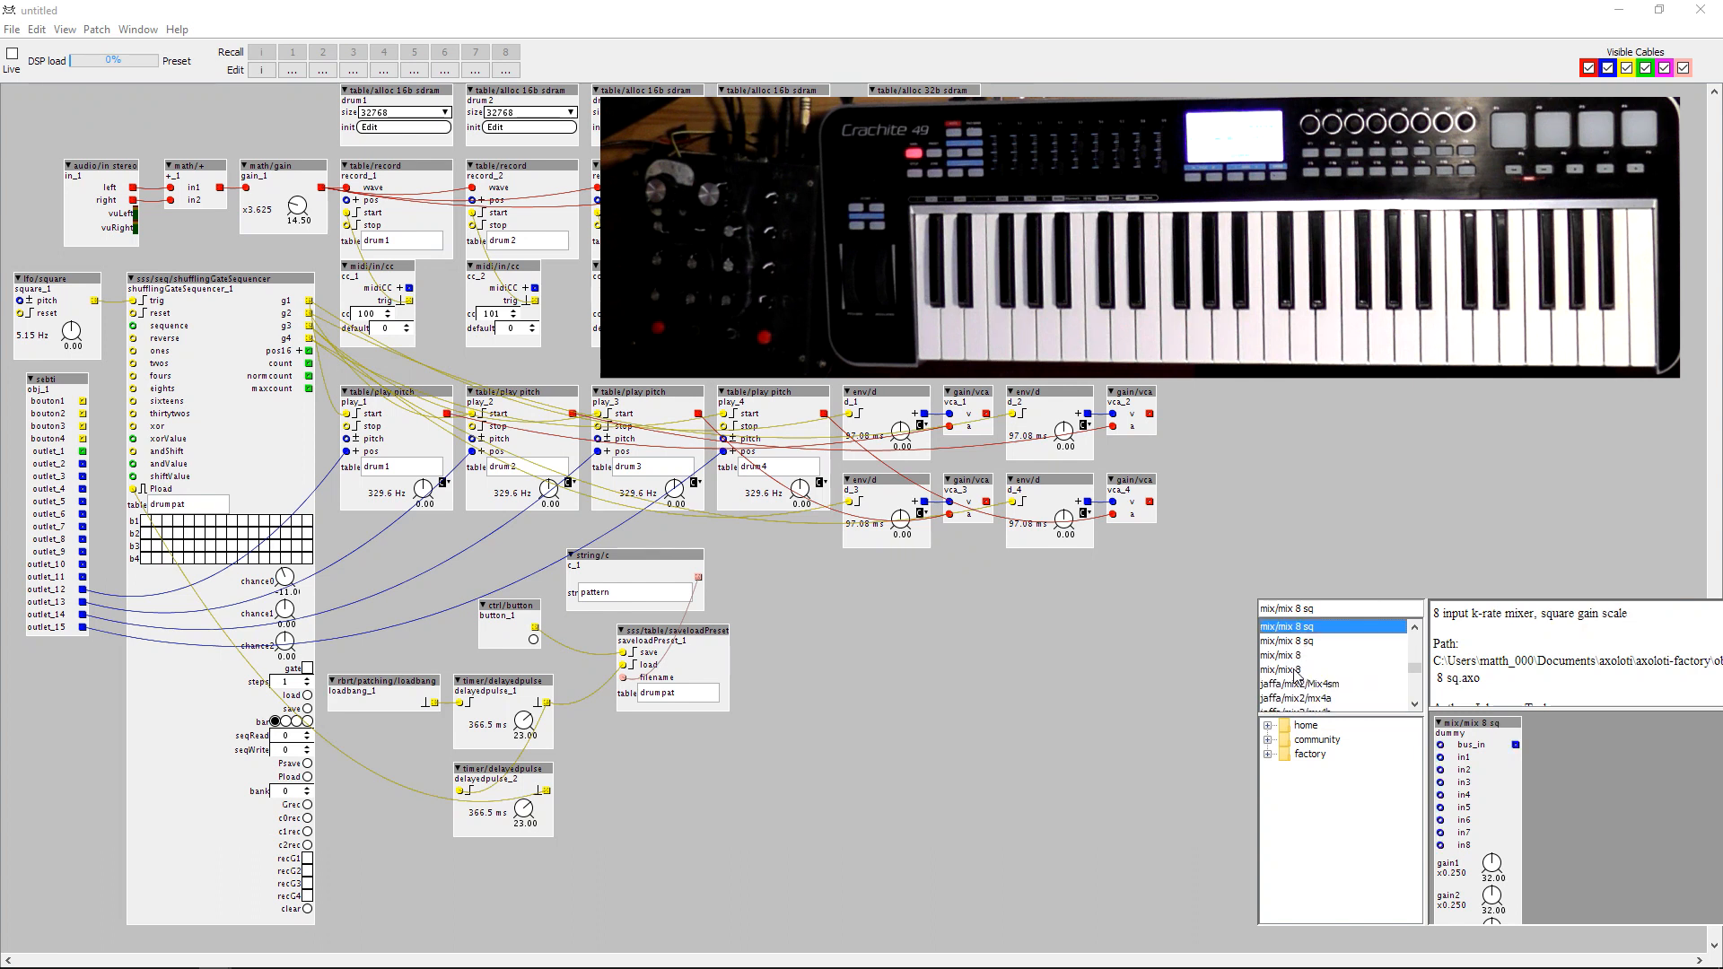
pyautogui.click(1305, 641)
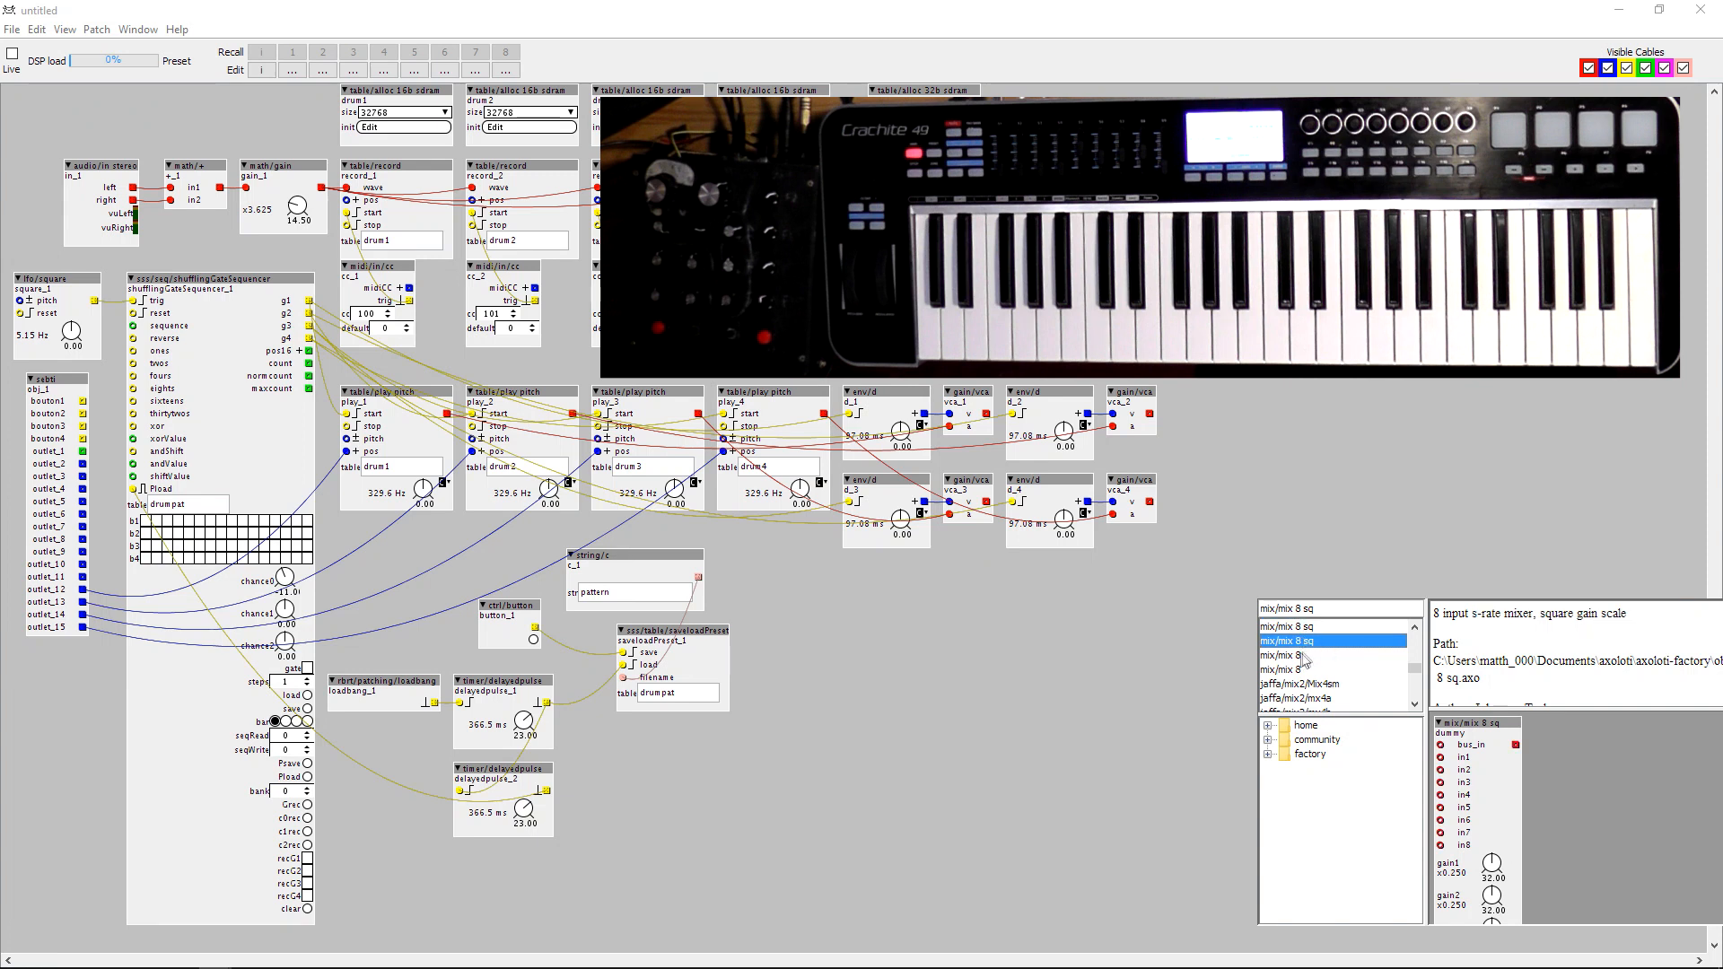
pyautogui.click(1303, 658)
pyautogui.press('Return')
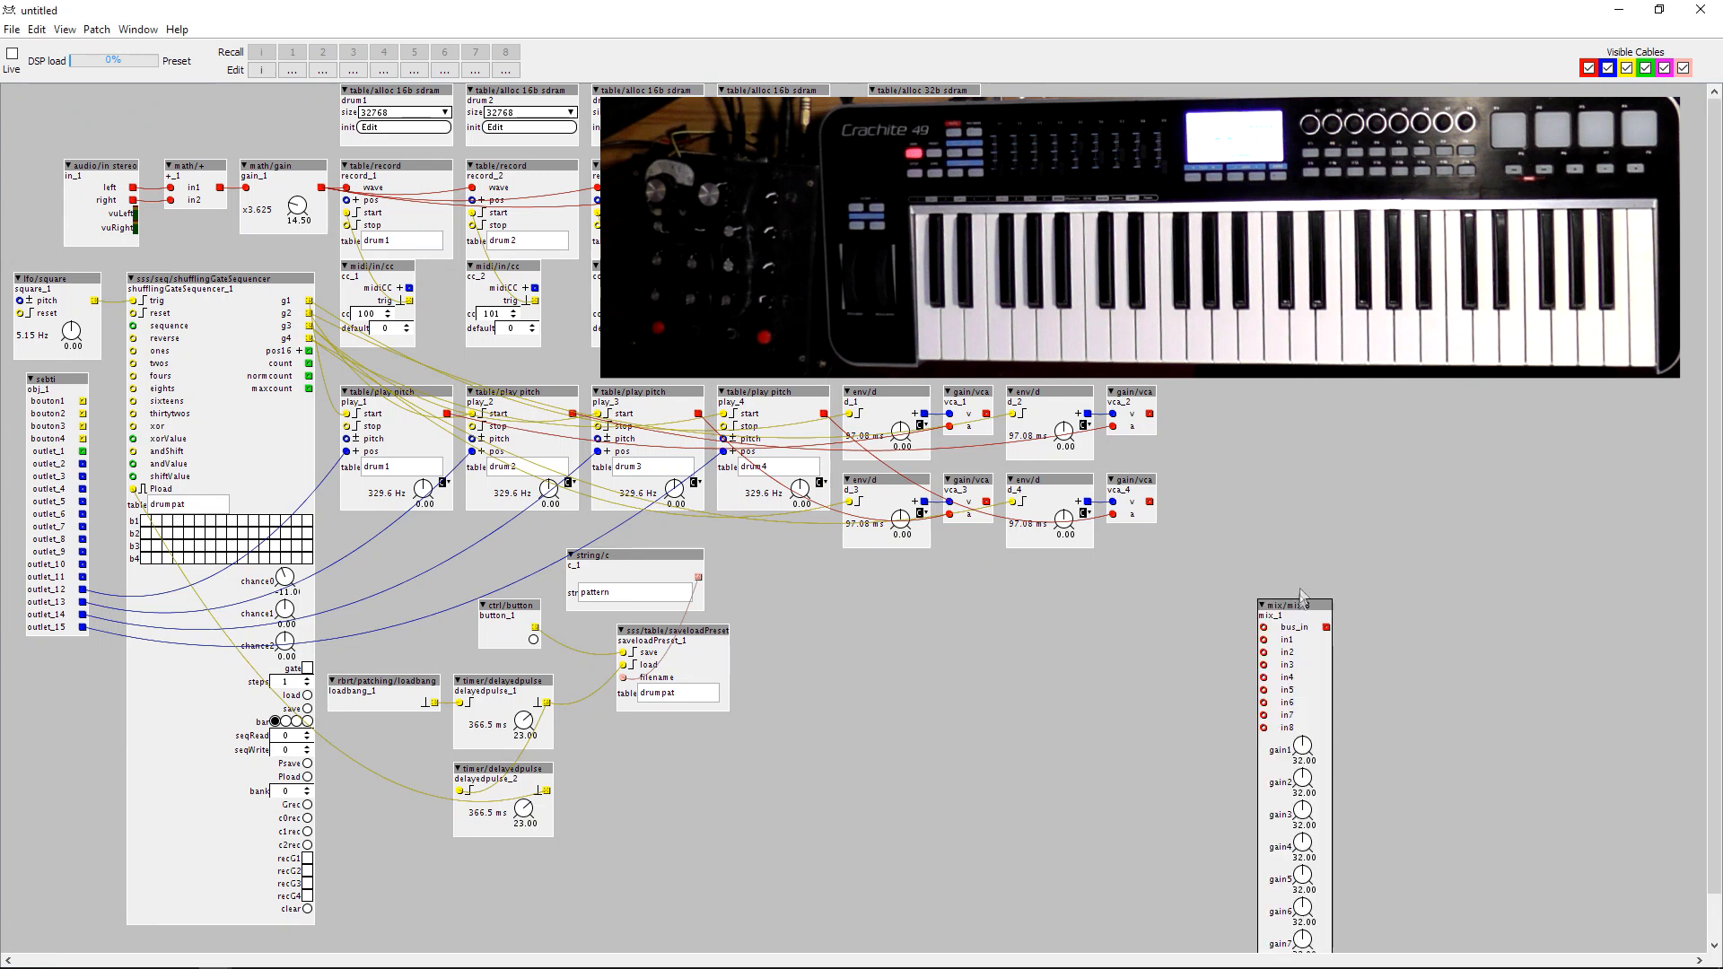
# Duplicate the mix/mix 8 object and align the copy beside mix_1.
pyautogui.hotkey('ctrl', 'c')
pyautogui.hotkey('ctrl', 'v')
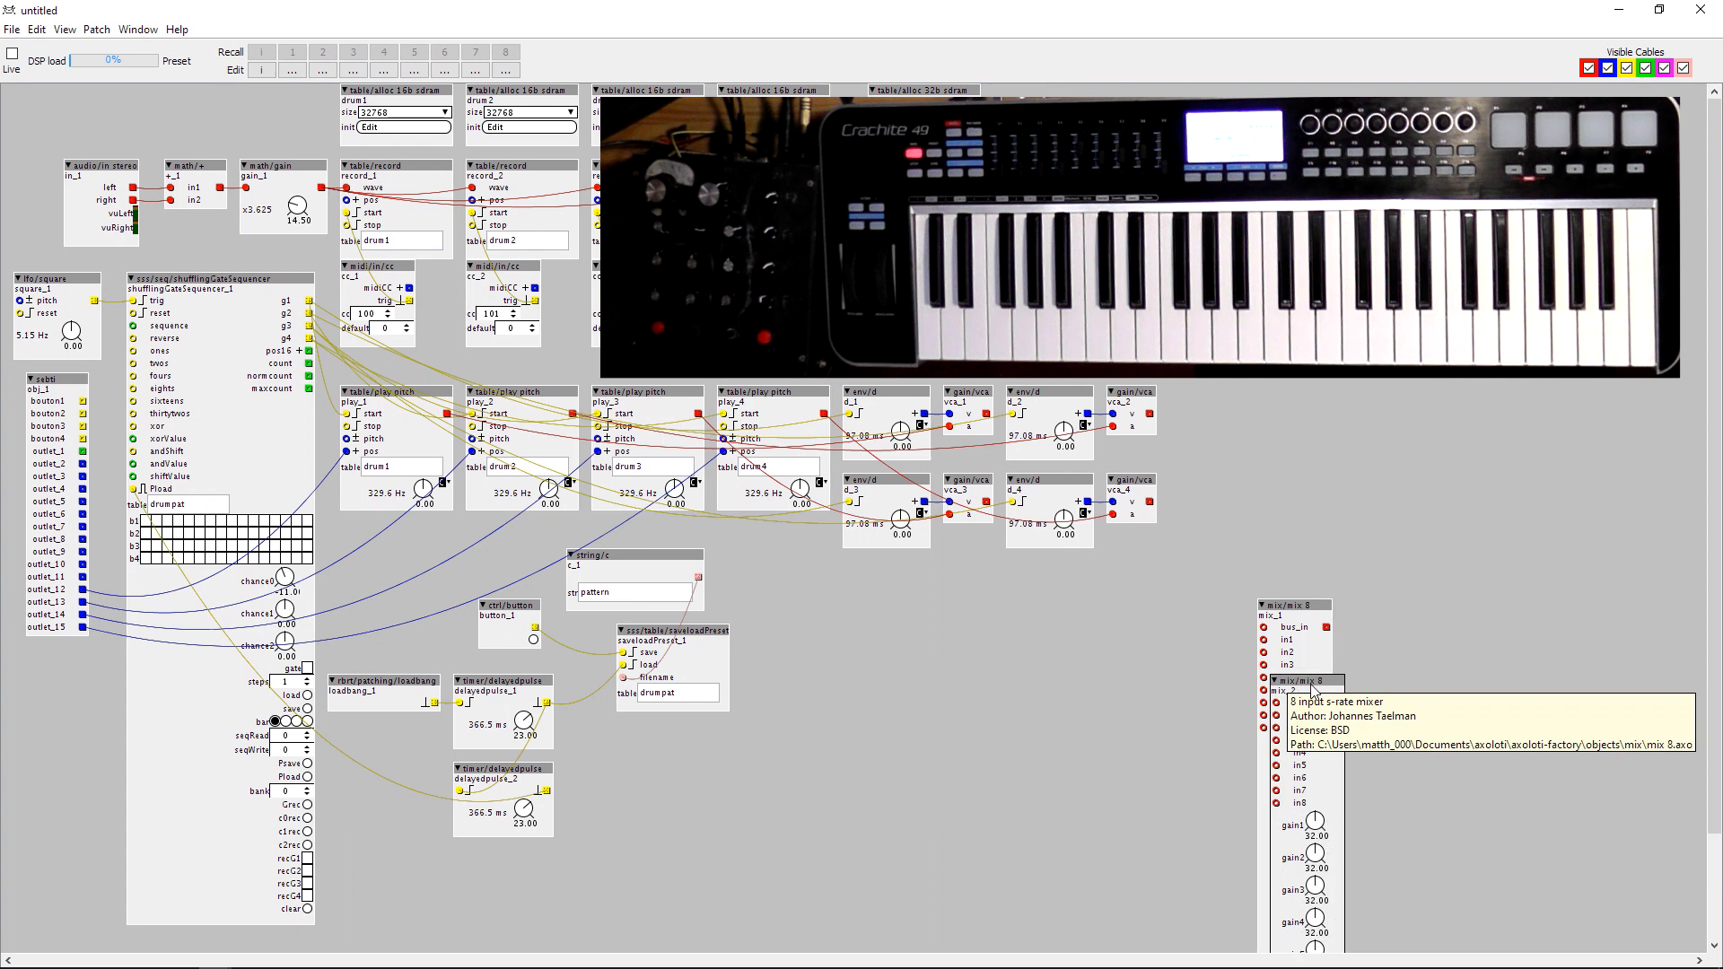
pyautogui.moveTo(1310, 680); pyautogui.dragTo(1384, 605)
# Add an audio/out stereo object beside the mixers and connect mix_2 to its left input and mix_1 to its right.
pyautogui.doubleClick(1476, 623)
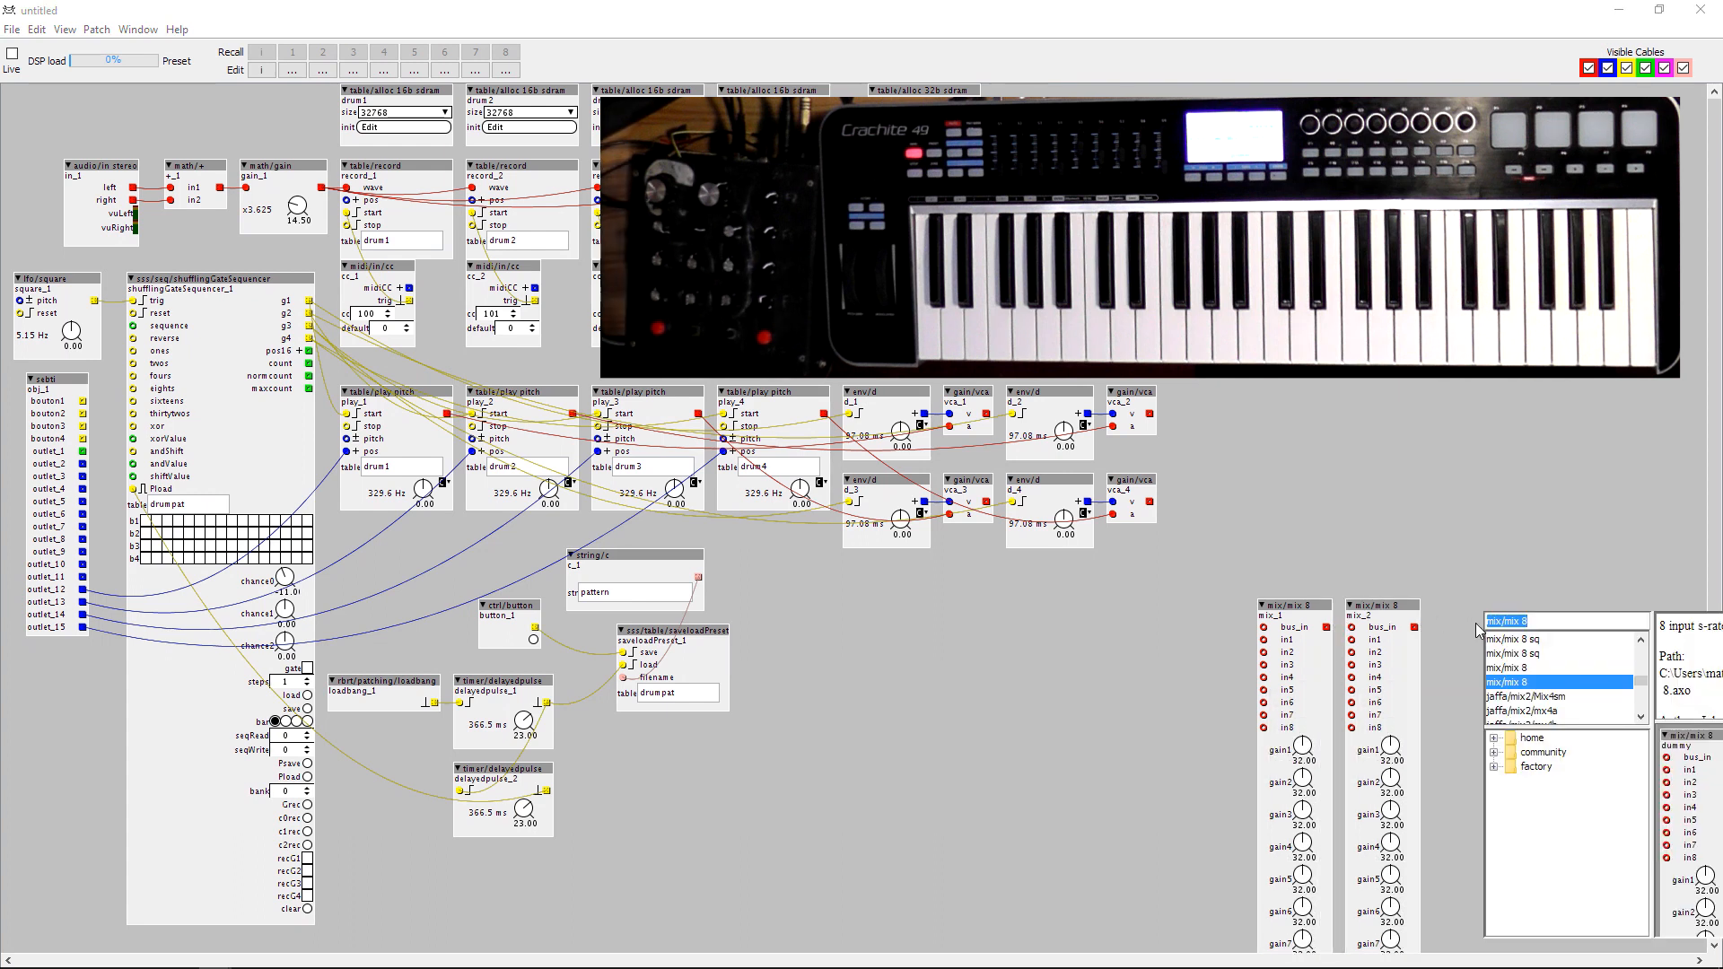
pyautogui.write('audio')
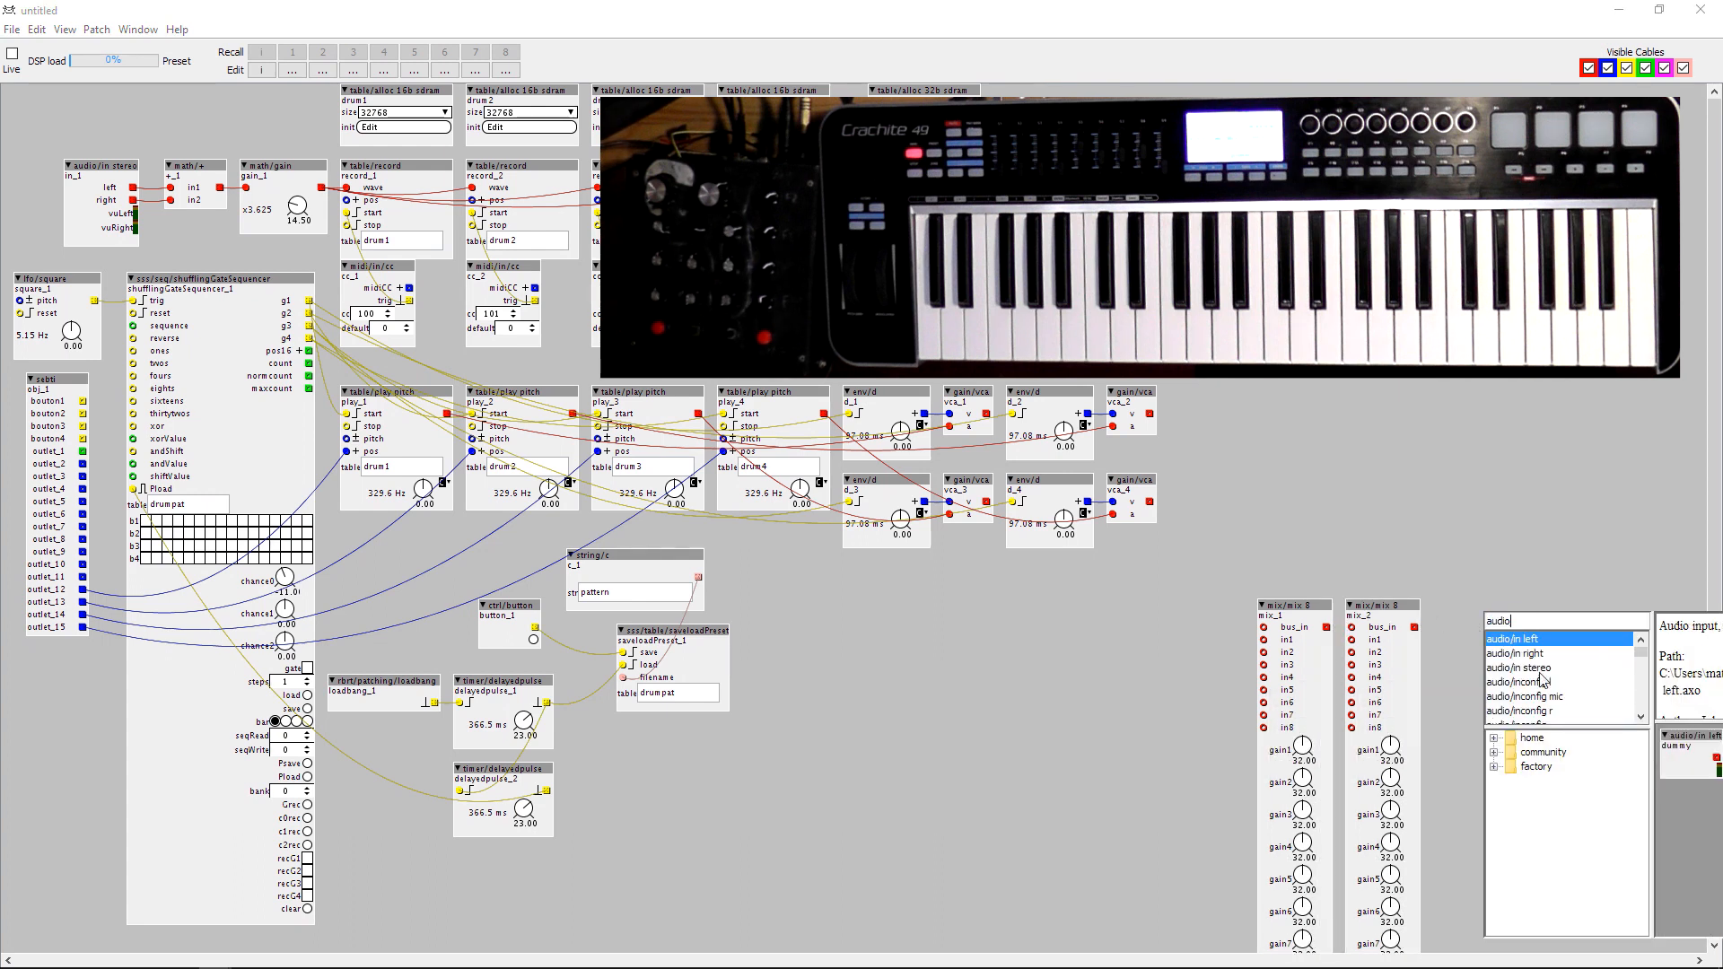
pyautogui.write('/out stereo')
pyautogui.click(1544, 682)
pyautogui.doubleClick(1544, 684)
pyautogui.moveTo(1415, 627); pyautogui.dragTo(1490, 640)
pyautogui.moveTo(1343, 641); pyautogui.dragTo(1489, 653)
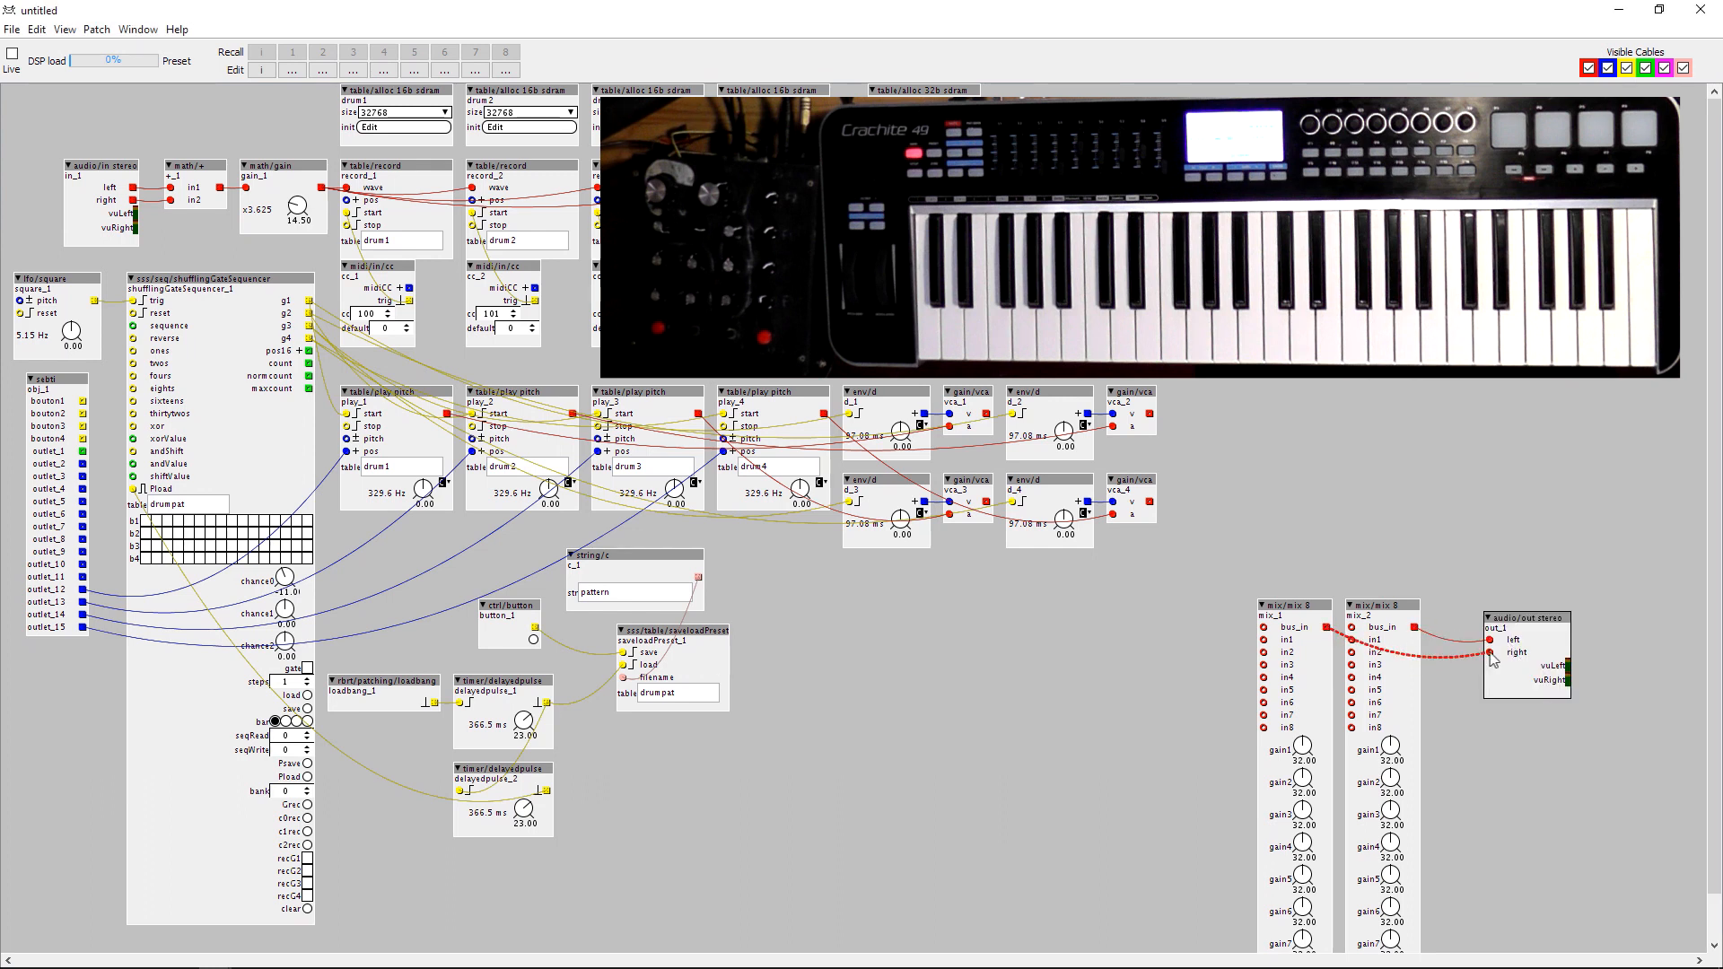
# Connect the outputs of vca_1 to vca_4 to inputs in1 to in4 of both mixers, in matching order.
pyautogui.moveTo(986, 414)
pyautogui.mouseDown()
pyautogui.moveTo(1173, 646)
pyautogui.moveTo(1263, 640)
pyautogui.moveTo(986, 414)
pyautogui.mouseUp()
pyautogui.moveTo(1150, 413); pyautogui.dragTo(1263, 653)
pyautogui.moveTo(1149, 414); pyautogui.dragTo(1351, 652)
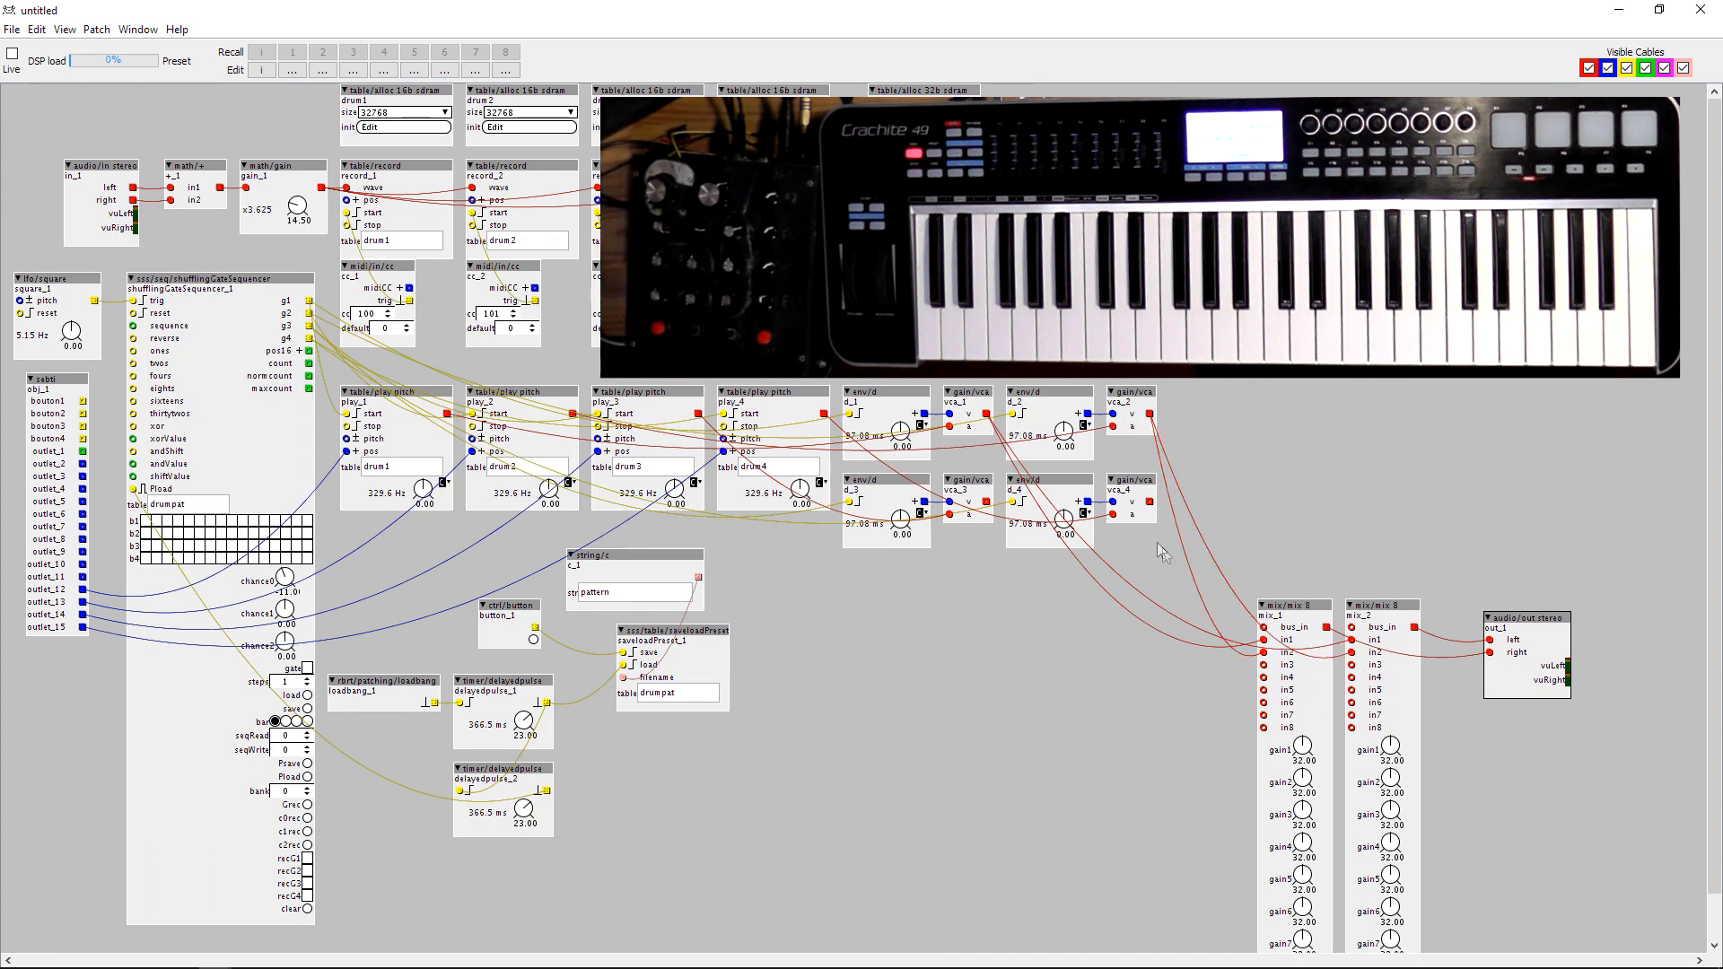
pyautogui.moveTo(988, 502); pyautogui.dragTo(1264, 665)
pyautogui.moveTo(986, 502); pyautogui.dragTo(1354, 665)
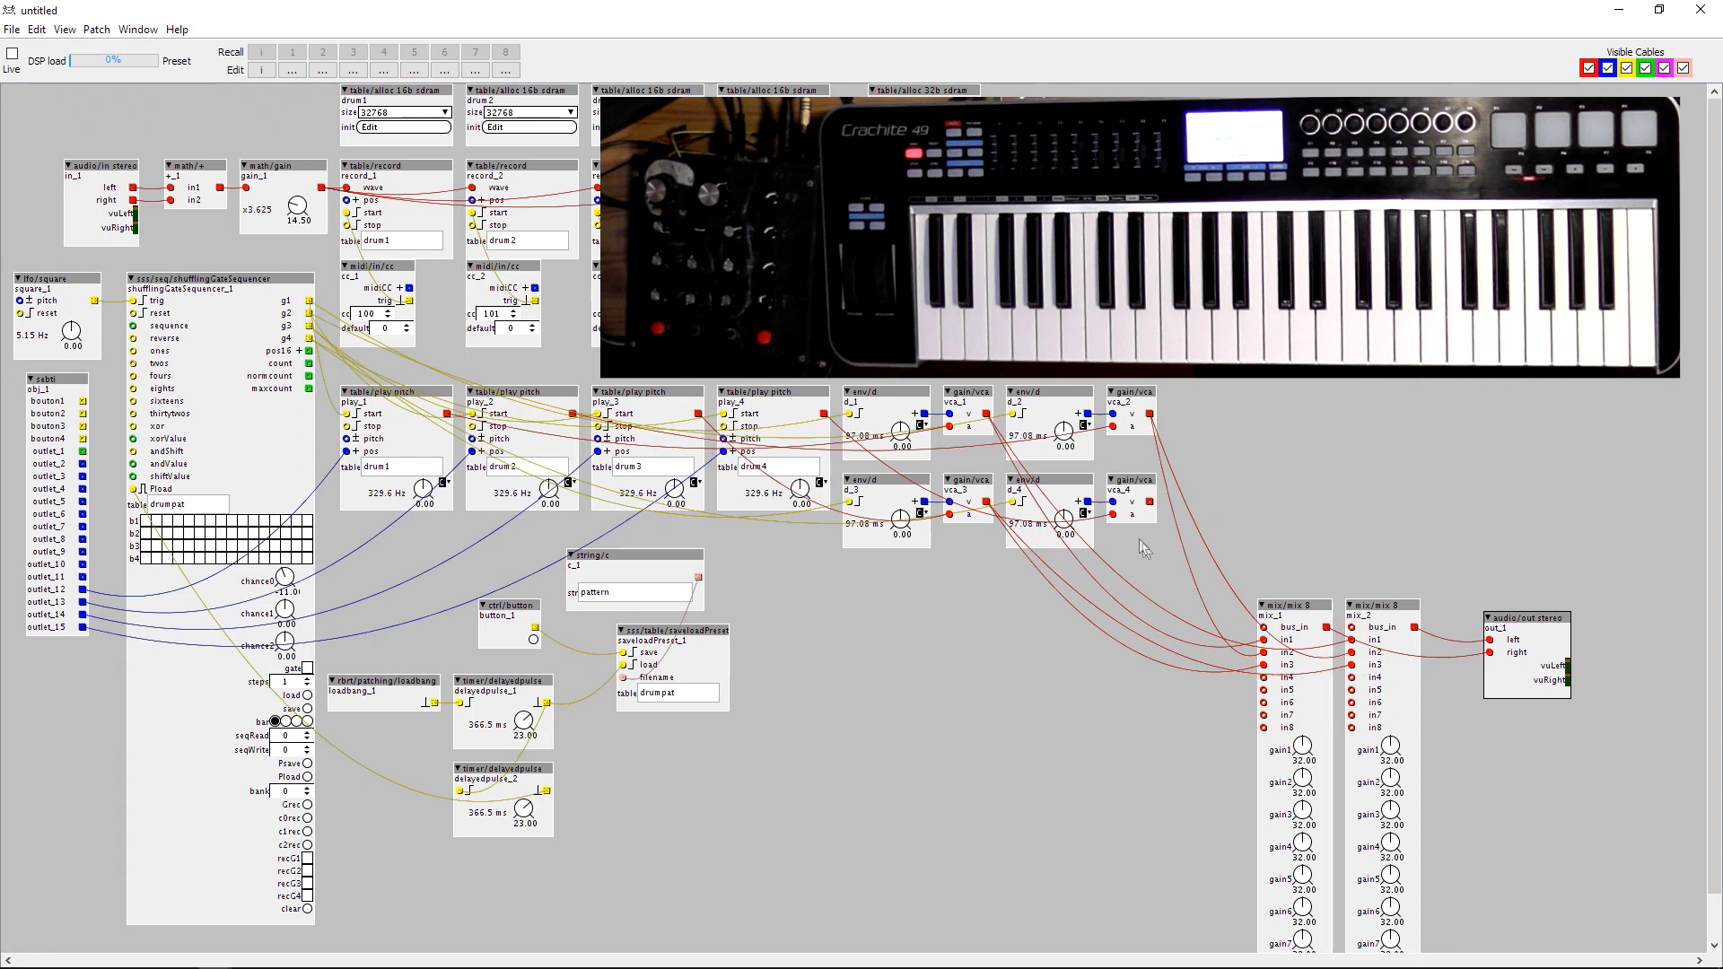
pyautogui.moveTo(1150, 502); pyautogui.dragTo(1266, 678)
pyautogui.moveTo(1150, 501); pyautogui.dragTo(1352, 679)
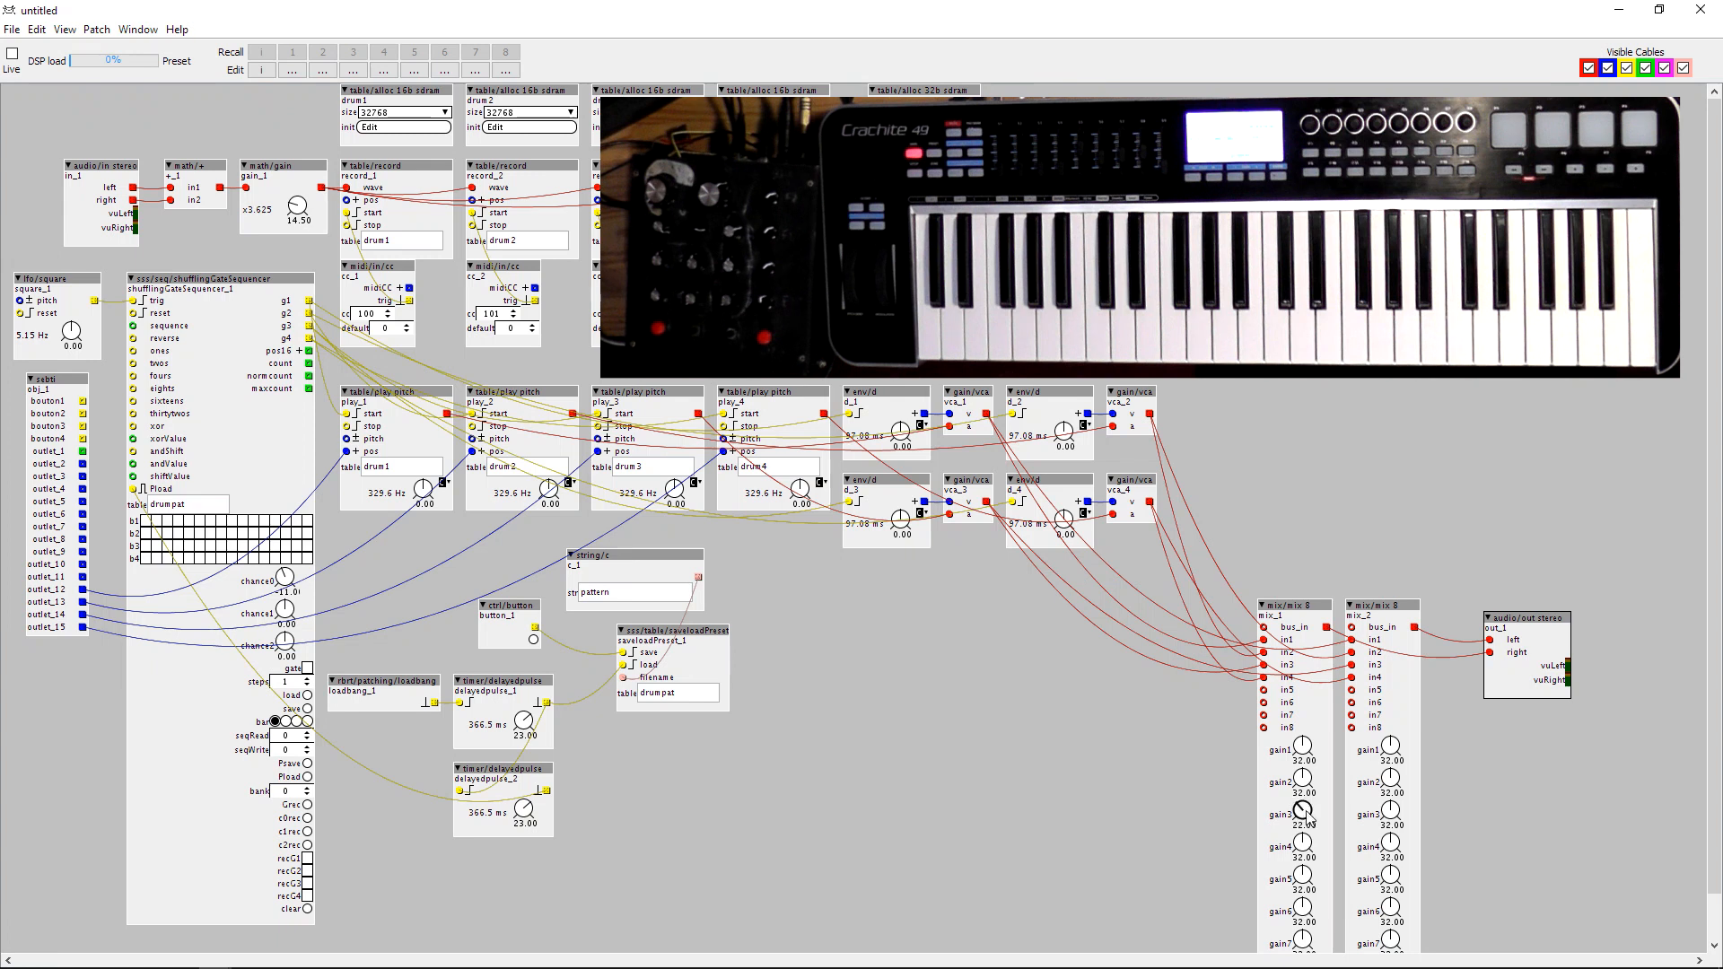
# Set gains 1 to 4 to 33.50, 30.00, 22.00 and 44.00 on mix_1, and 27.00, 34.50, 46.00 and 20.00 on mix_2.
pyautogui.moveTo(1394, 818); pyautogui.dragTo(1395, 791)
pyautogui.moveTo(1305, 847); pyautogui.dragTo(1394, 881)
pyautogui.moveTo(1303, 843); pyautogui.dragTo(1303, 849)
pyautogui.moveTo(1305, 781); pyautogui.dragTo(1386, 783)
pyautogui.moveTo(1303, 746); pyautogui.dragTo(1381, 754)
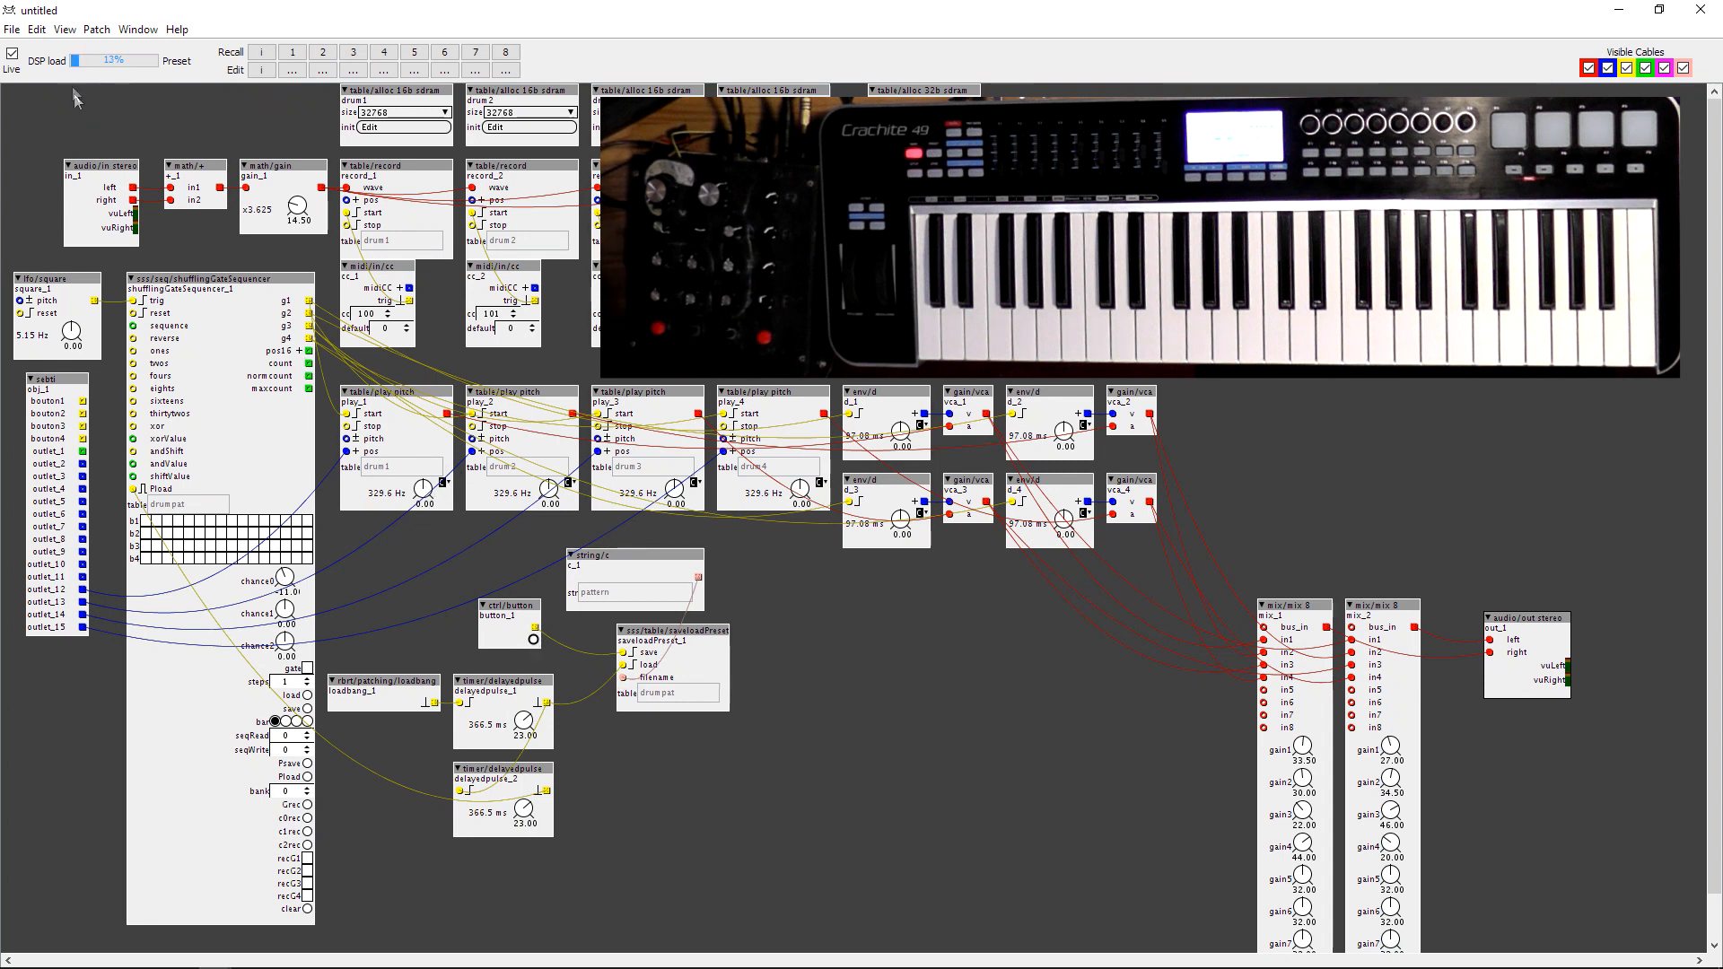
# Raise the input gain of gain_1 to 22.50 in the live patch and trigger button_1 to save the pattern preset.
pyautogui.moveTo(240, 289)
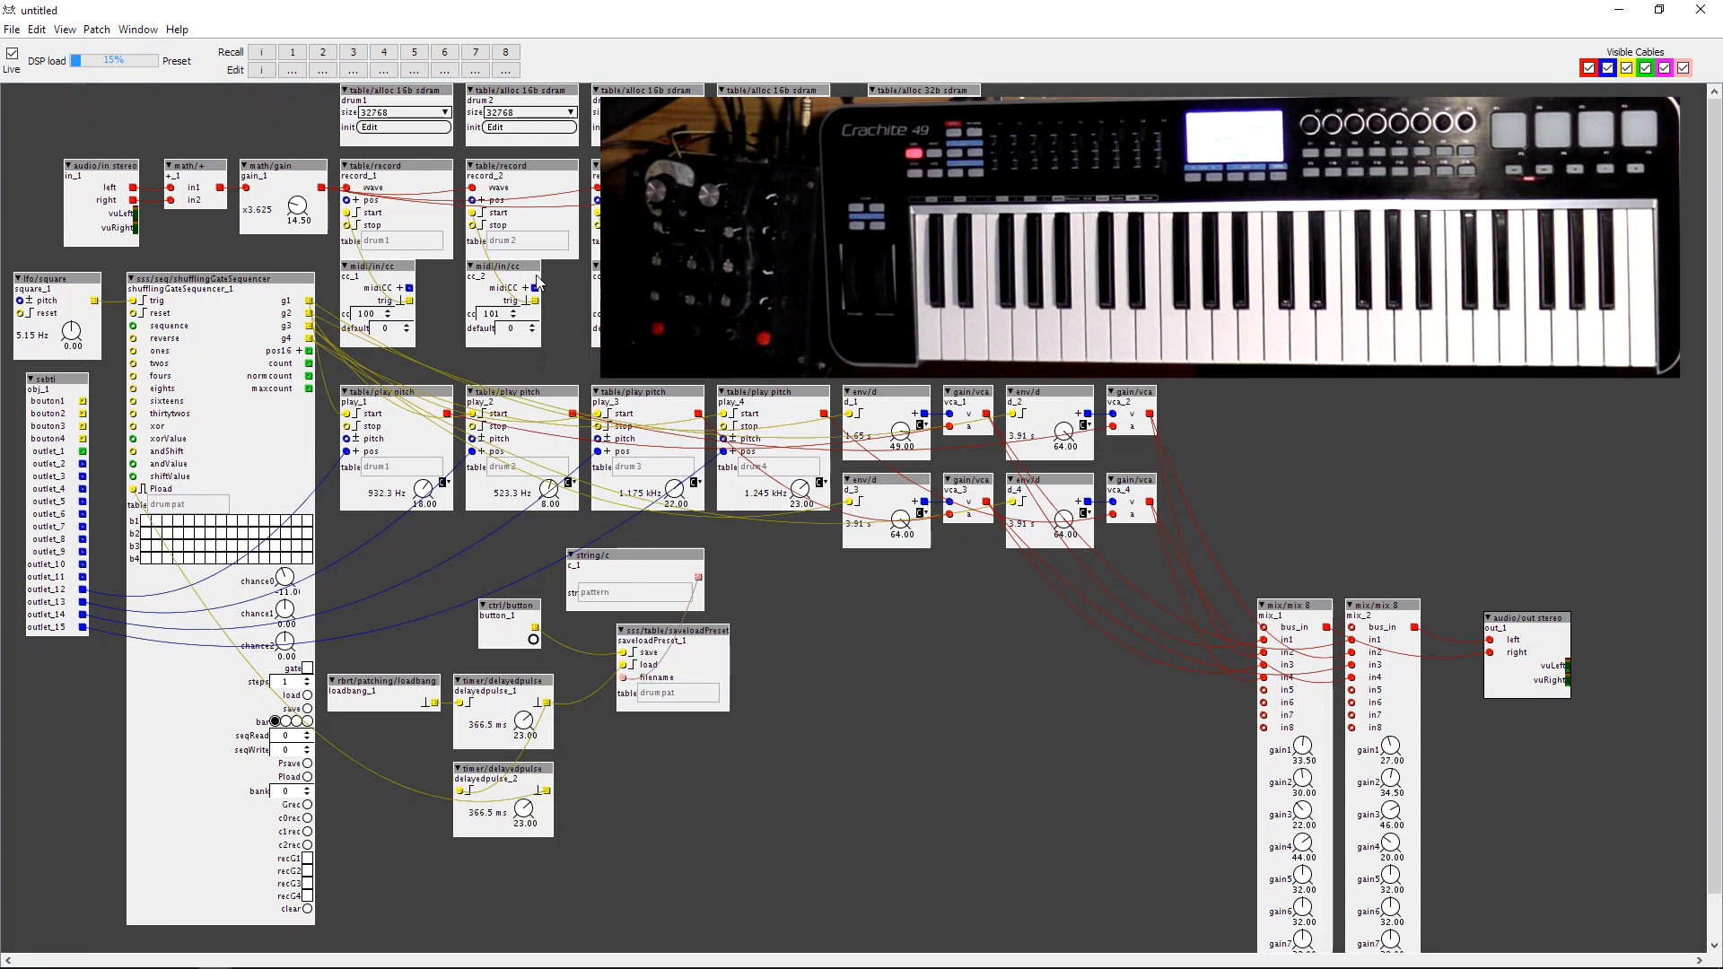
pyautogui.moveTo(292, 214); pyautogui.dragTo(292, 209)
pyautogui.moveTo(292, 219)
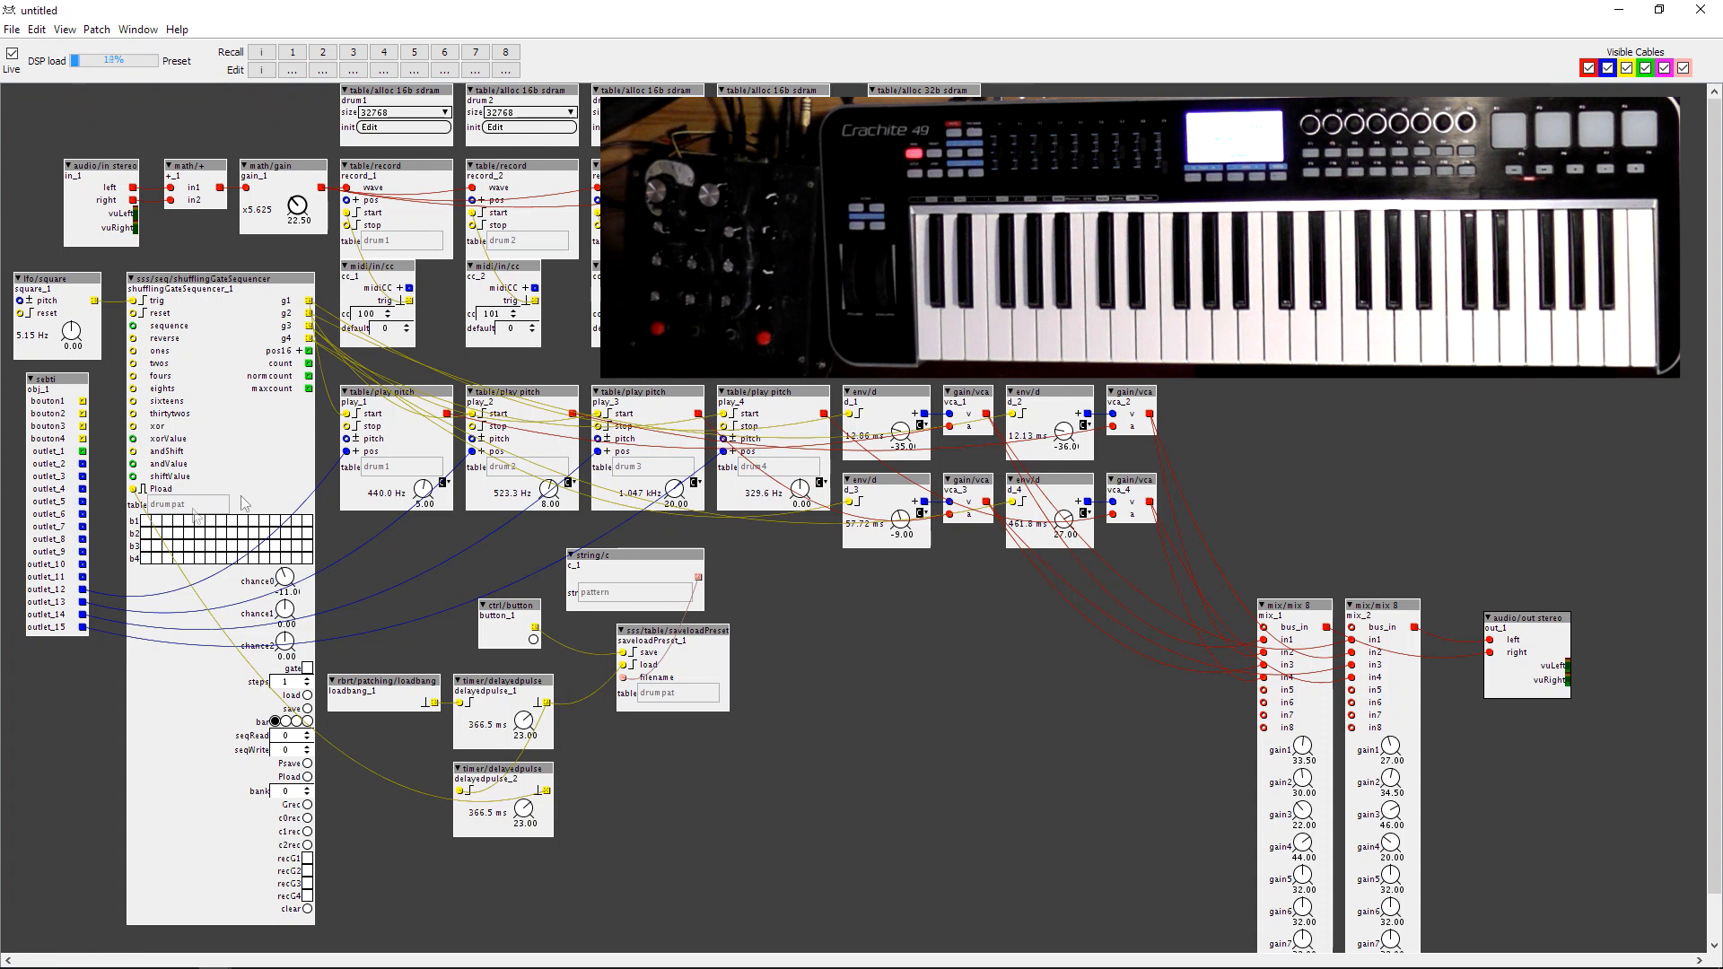
pyautogui.click(534, 640)
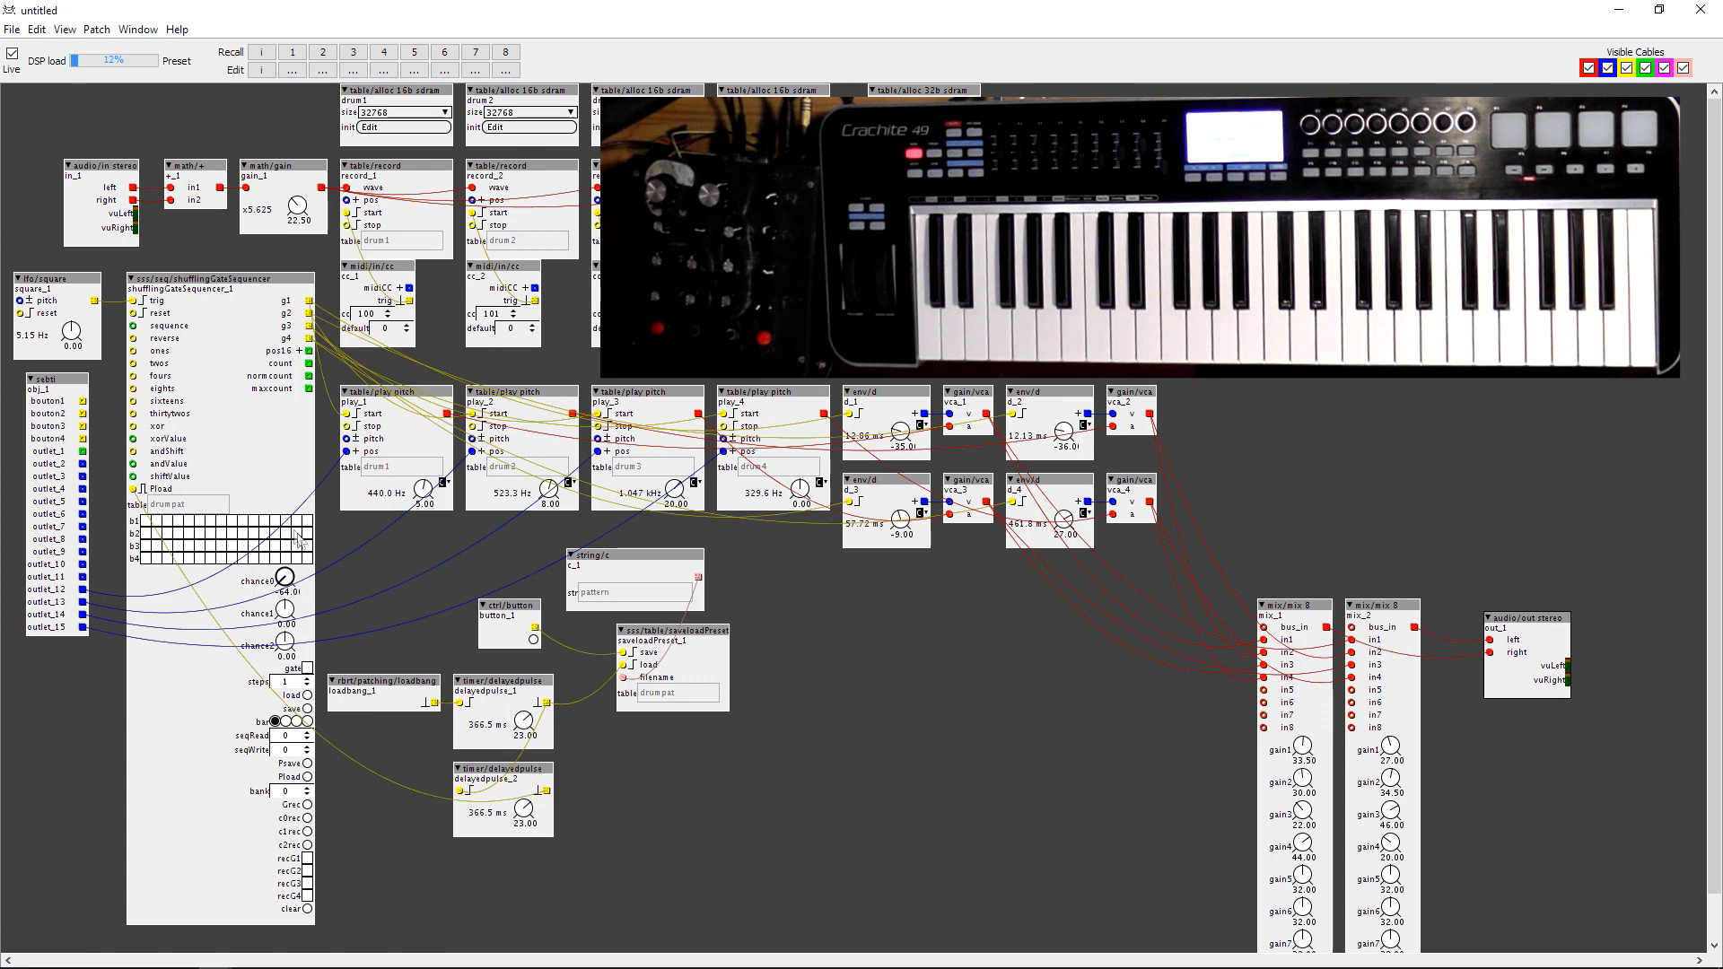
# Paint sequencer rows b1 to b4 light grey and trigger button_1 to save the pattern.
pyautogui.moveTo(149, 526); pyautogui.dragTo(313, 521)
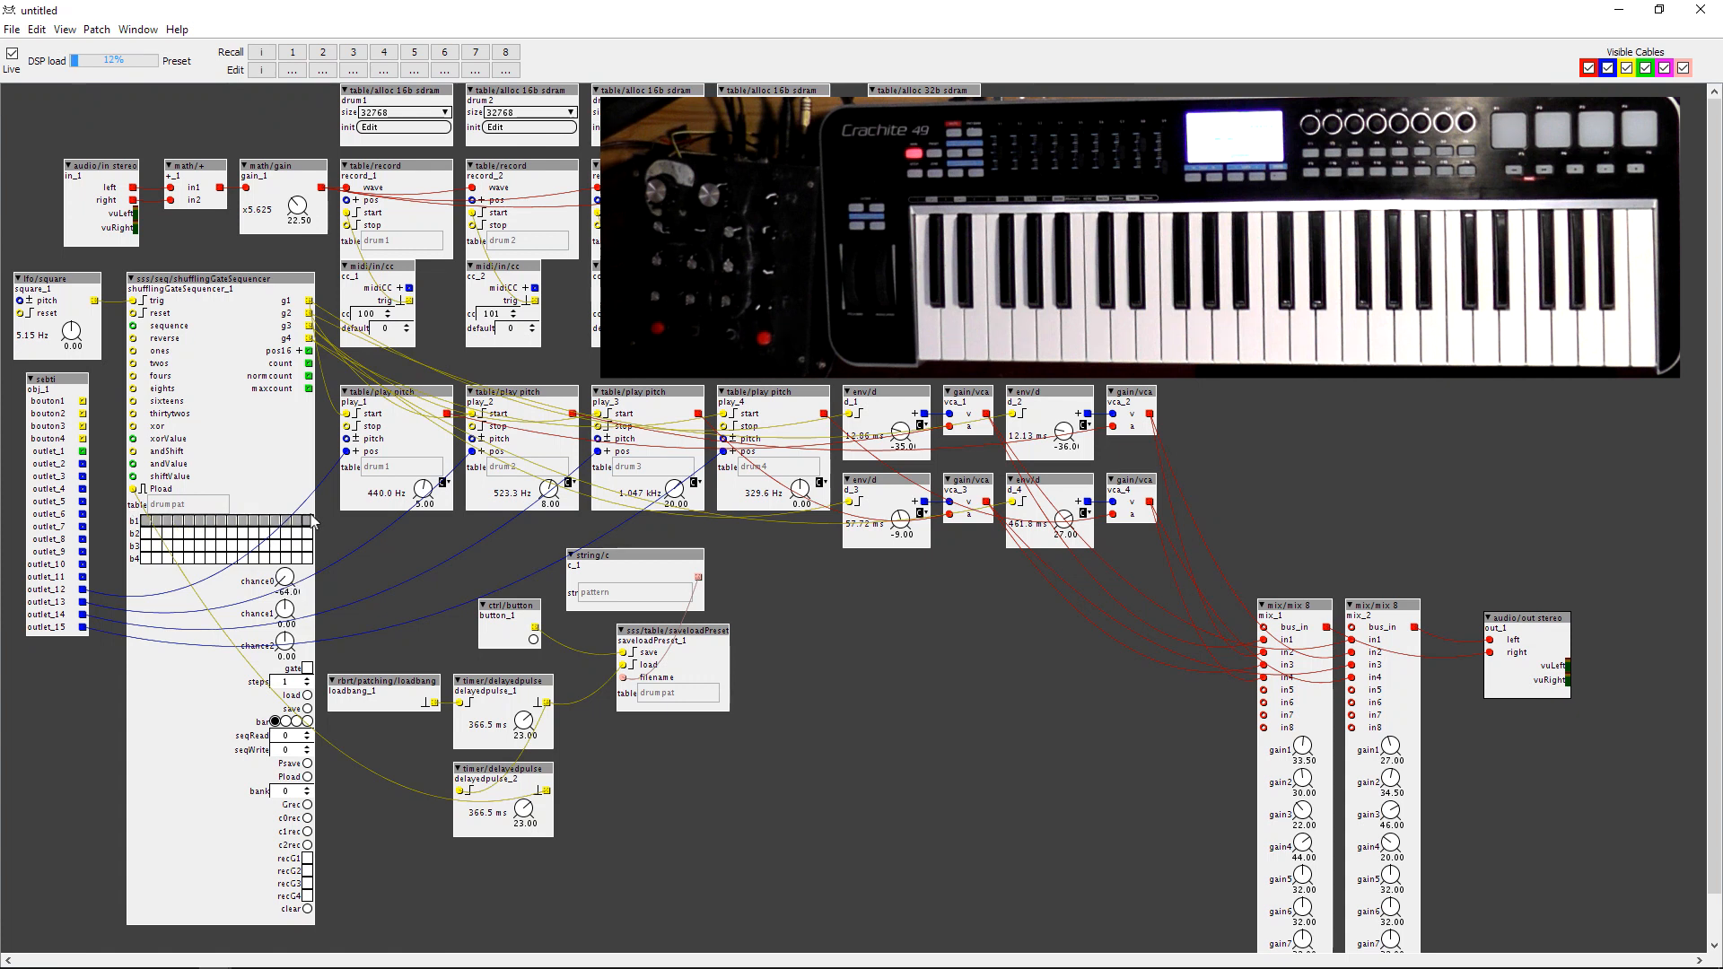
pyautogui.moveTo(146, 535); pyautogui.dragTo(269, 537)
pyautogui.moveTo(142, 549); pyautogui.dragTo(304, 547)
pyautogui.moveTo(142, 559); pyautogui.dragTo(287, 560)
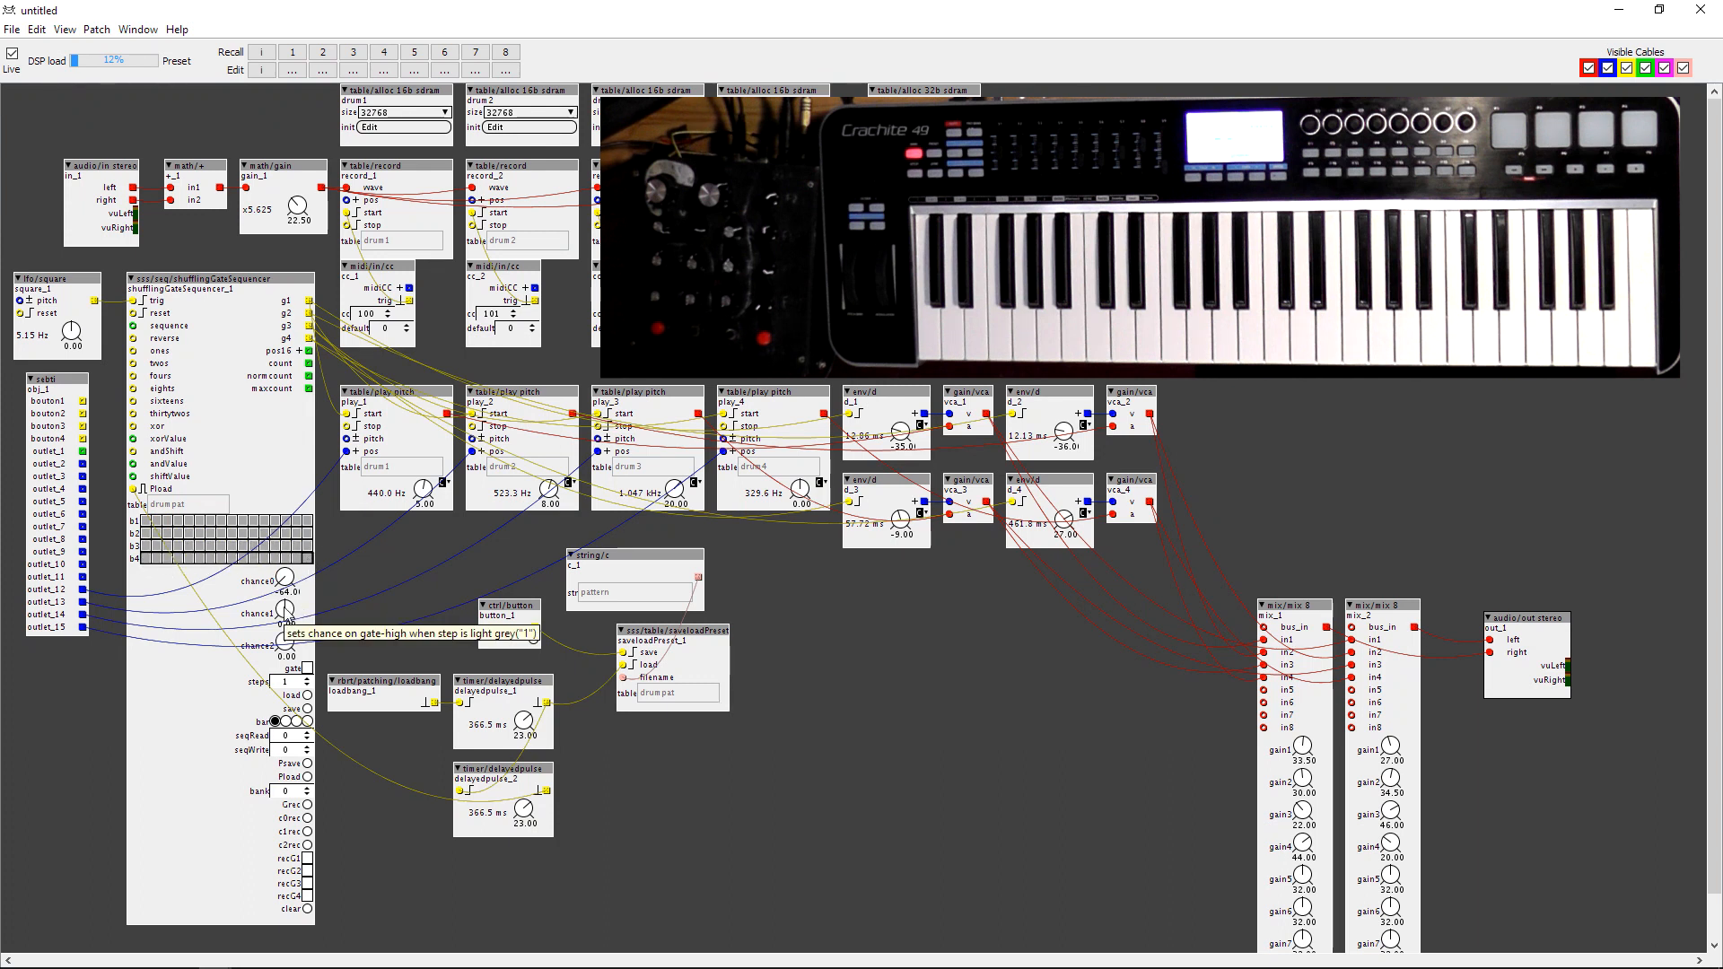
pyautogui.click(535, 640)
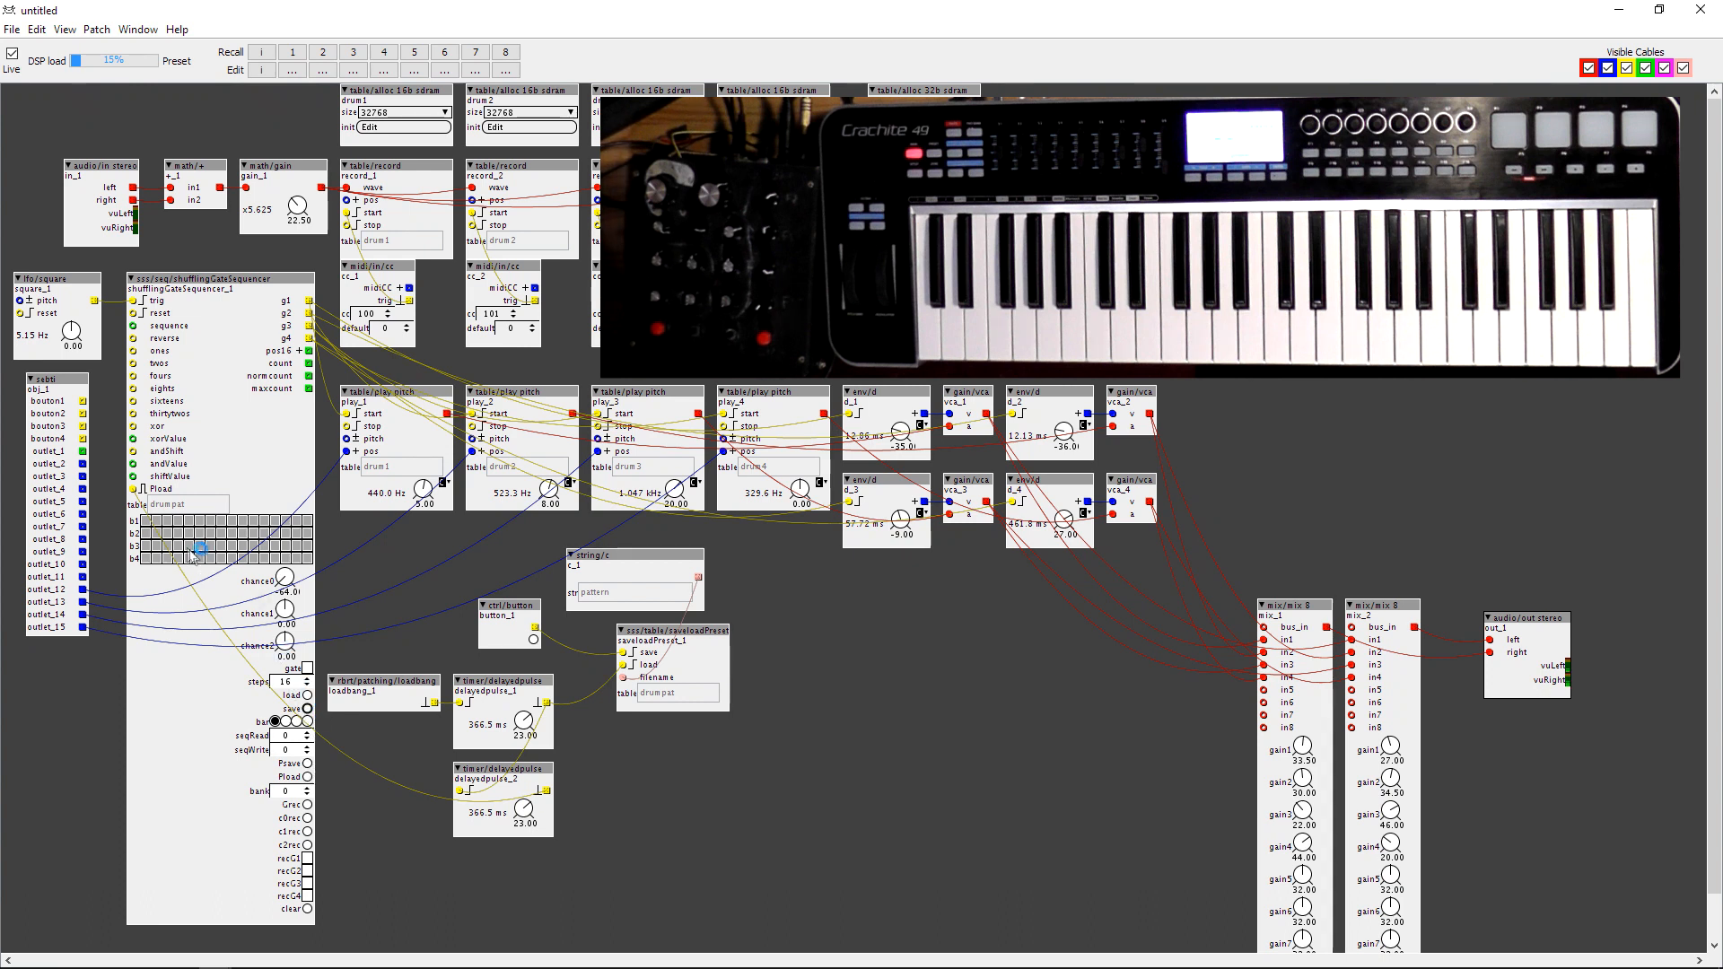
# Adjust the sequencer's chance1 dial to vary the gate probability of light-grey steps, and try its gate switch.
pyautogui.moveTo(285, 617); pyautogui.dragTo(285, 612)
pyautogui.moveTo(285, 619); pyautogui.dragTo(286, 628)
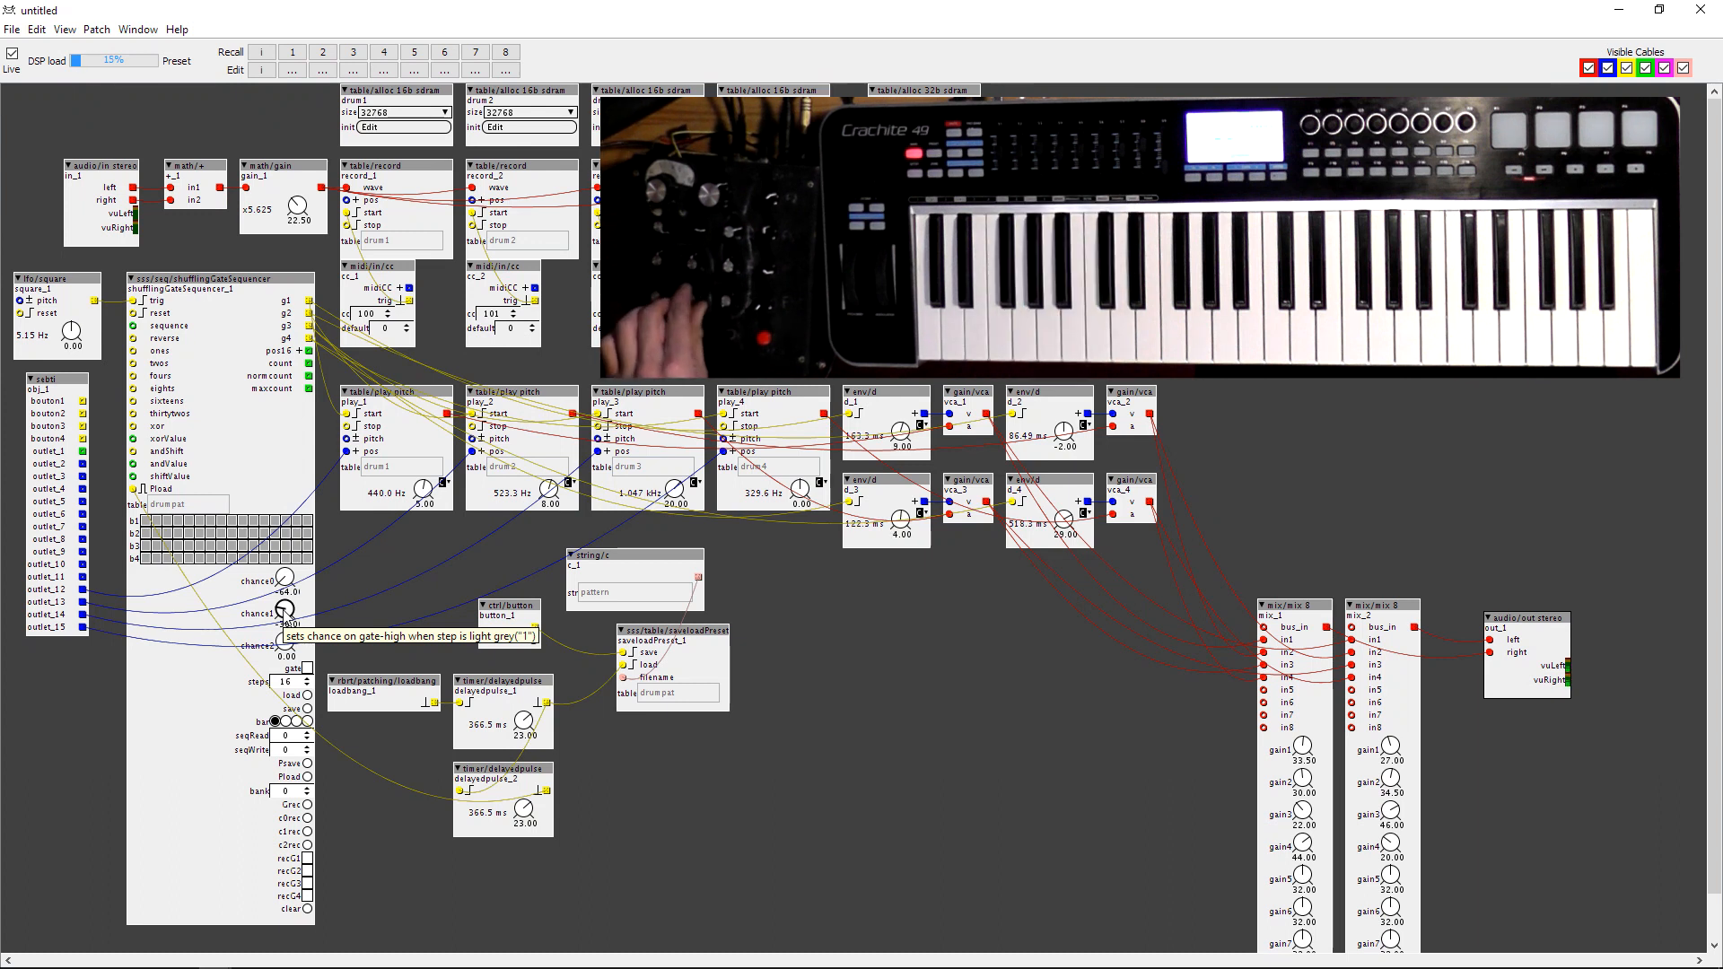
pyautogui.click(306, 669)
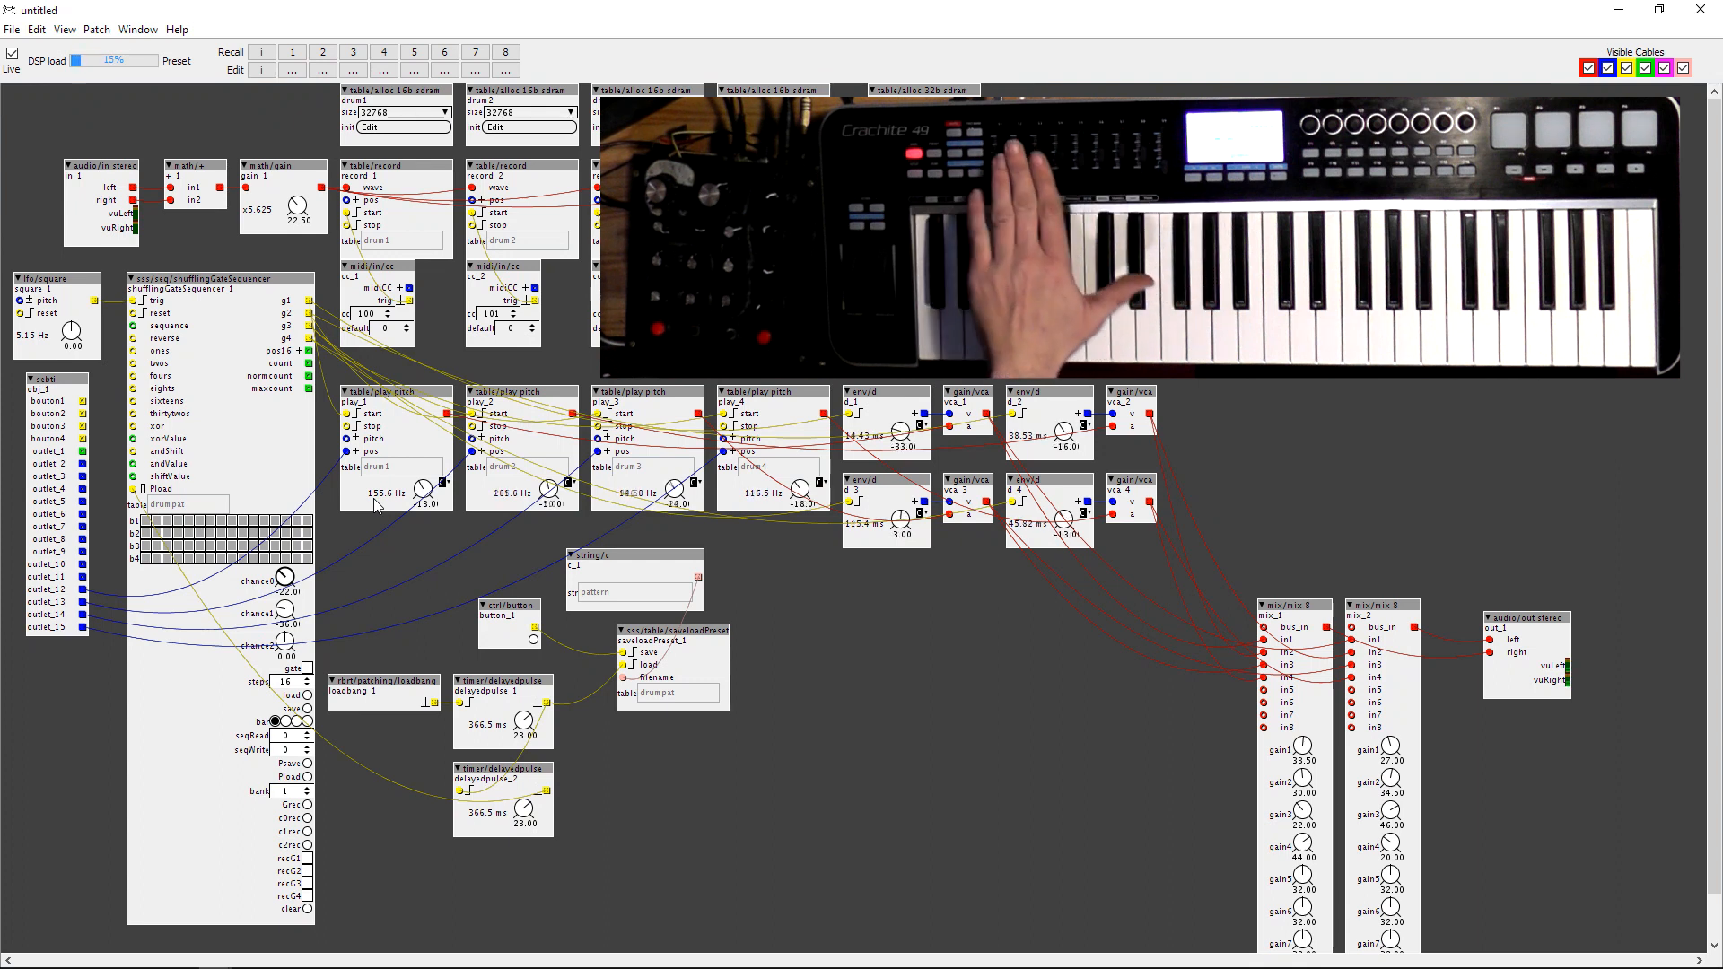
pyautogui.moveTo(286, 615); pyautogui.dragTo(284, 619)
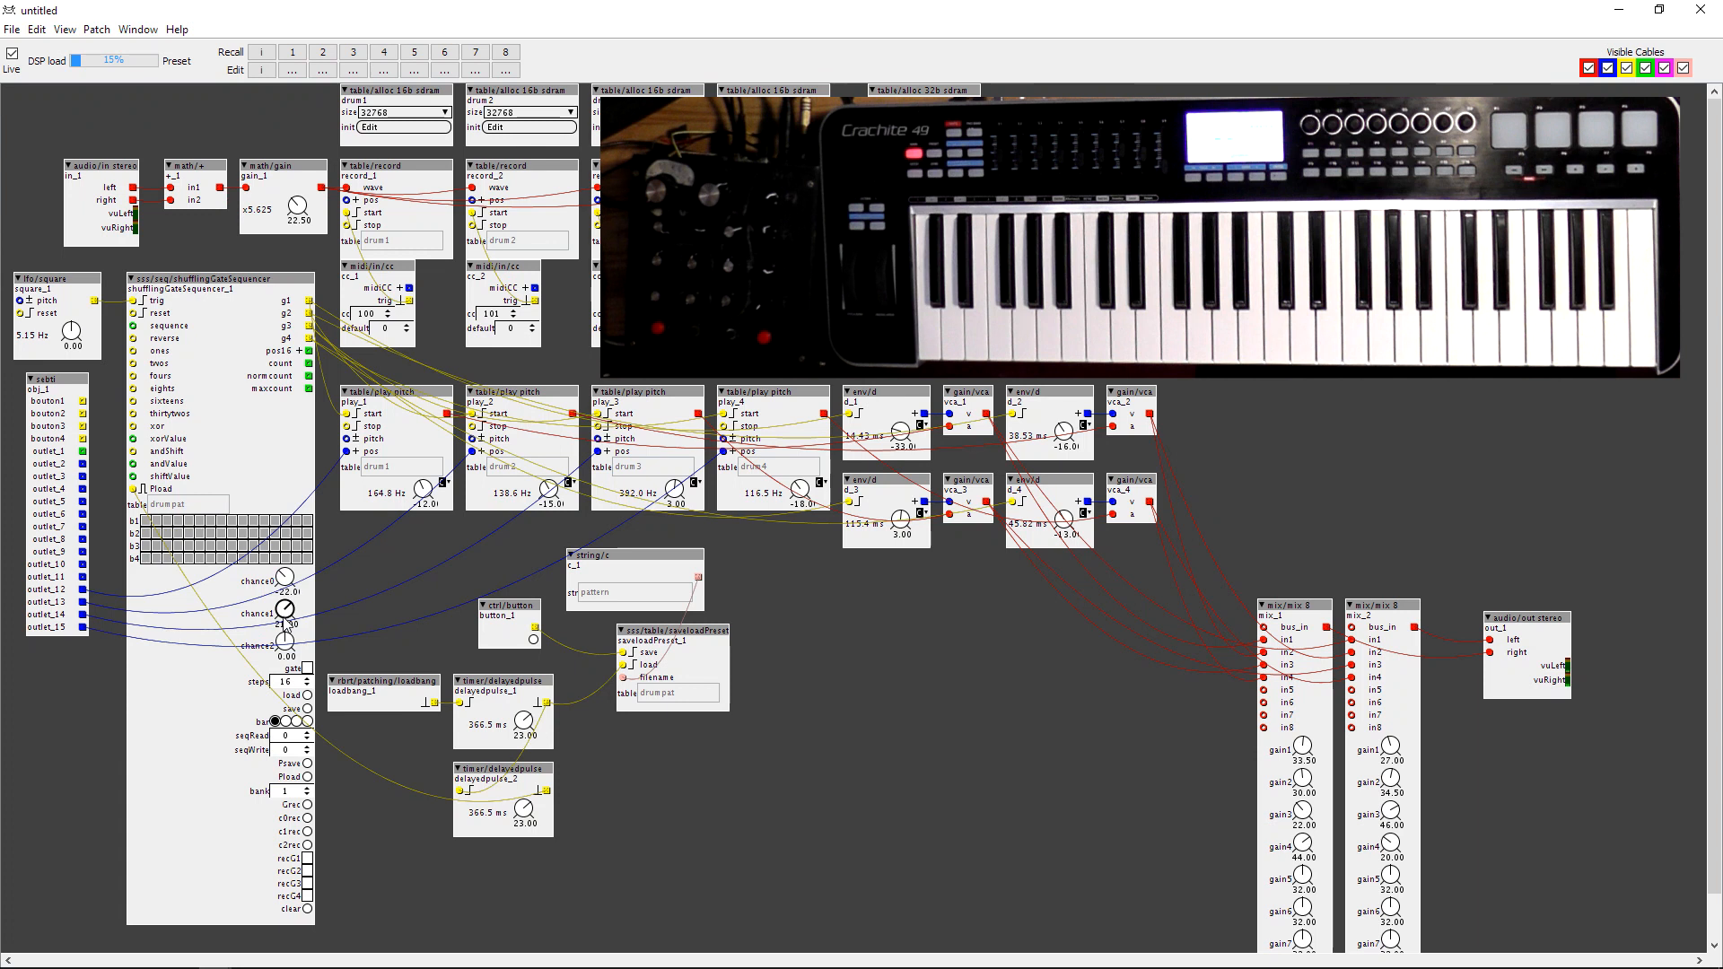
pyautogui.rightClick(285, 619)
pyautogui.press('Escape')
# Clear the steps in sequencer rows b1 to b4 and take the patch out of live mode.
pyautogui.moveTo(148, 520); pyautogui.dragTo(315, 518)
pyautogui.moveTo(146, 533); pyautogui.dragTo(334, 535)
pyautogui.moveTo(146, 547)
pyautogui.mouseDown()
pyautogui.moveTo(295, 548)
pyautogui.moveTo(122, 570)
pyautogui.moveTo(314, 521)
pyautogui.moveTo(269, 521)
pyautogui.moveTo(337, 522)
pyautogui.moveTo(149, 534)
pyautogui.moveTo(325, 541)
pyautogui.mouseUp()
pyautogui.click(147, 547)
pyautogui.moveTo(149, 550); pyautogui.dragTo(307, 548)
pyautogui.click(146, 560)
pyautogui.moveTo(147, 560)
pyautogui.mouseDown()
pyautogui.moveTo(304, 566)
pyautogui.moveTo(280, 576)
pyautogui.moveTo(288, 634)
pyautogui.mouseUp()
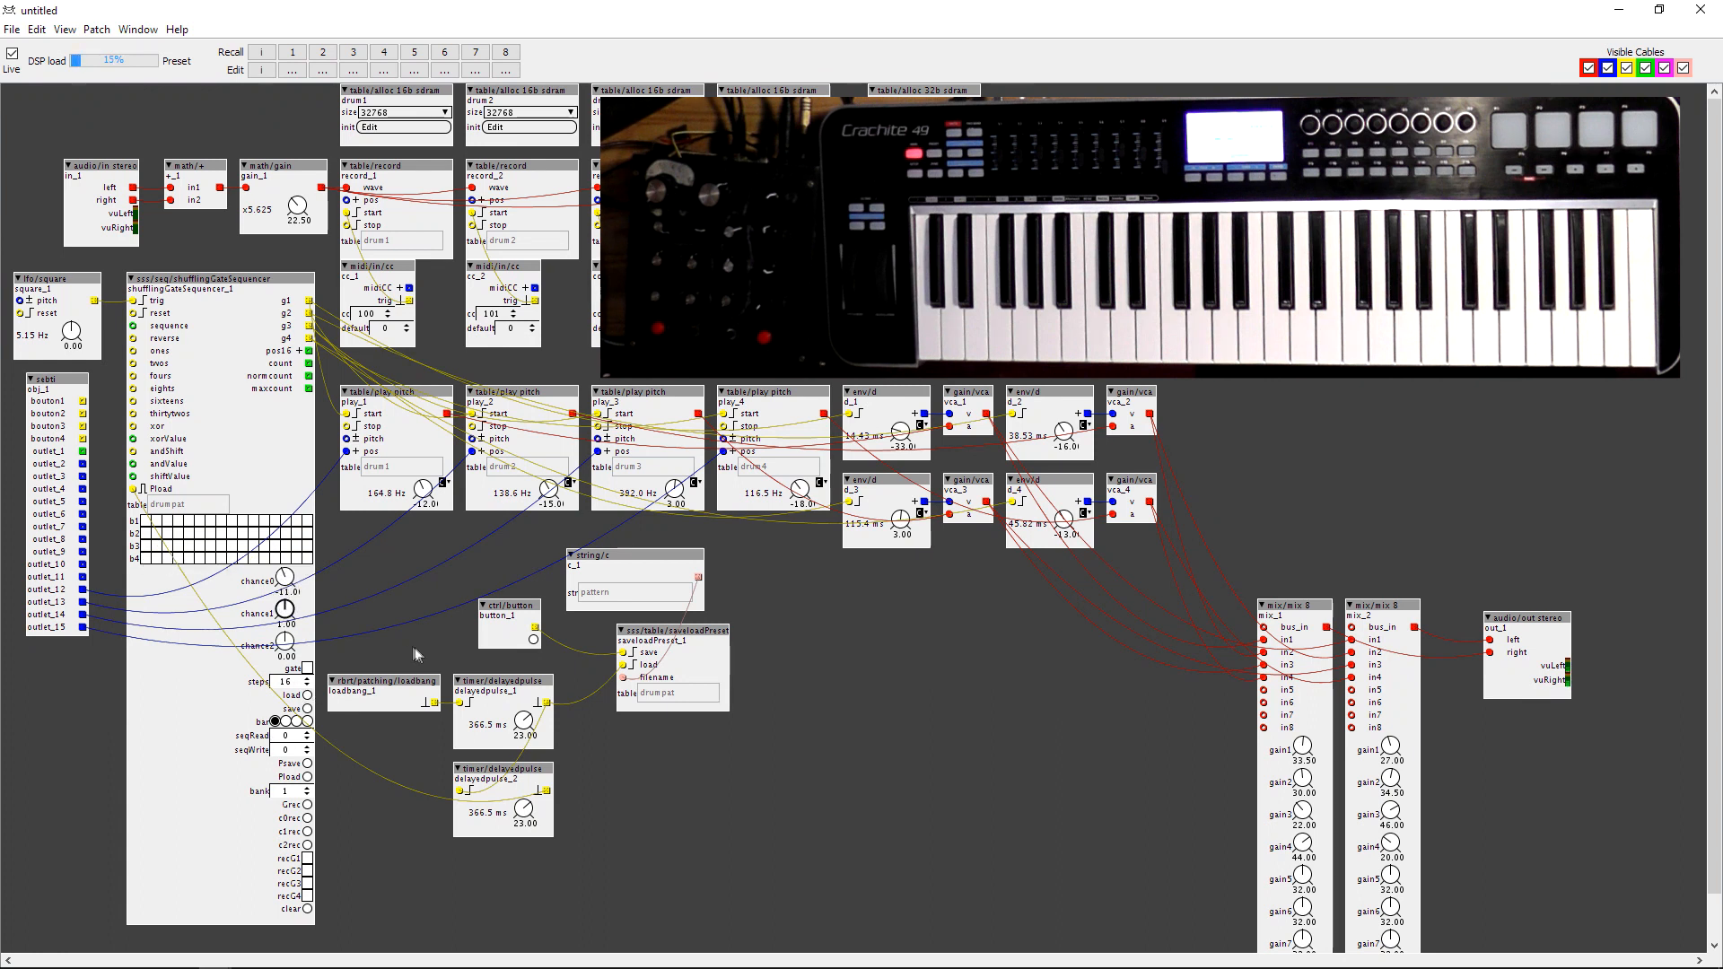
pyautogui.click(13, 53)
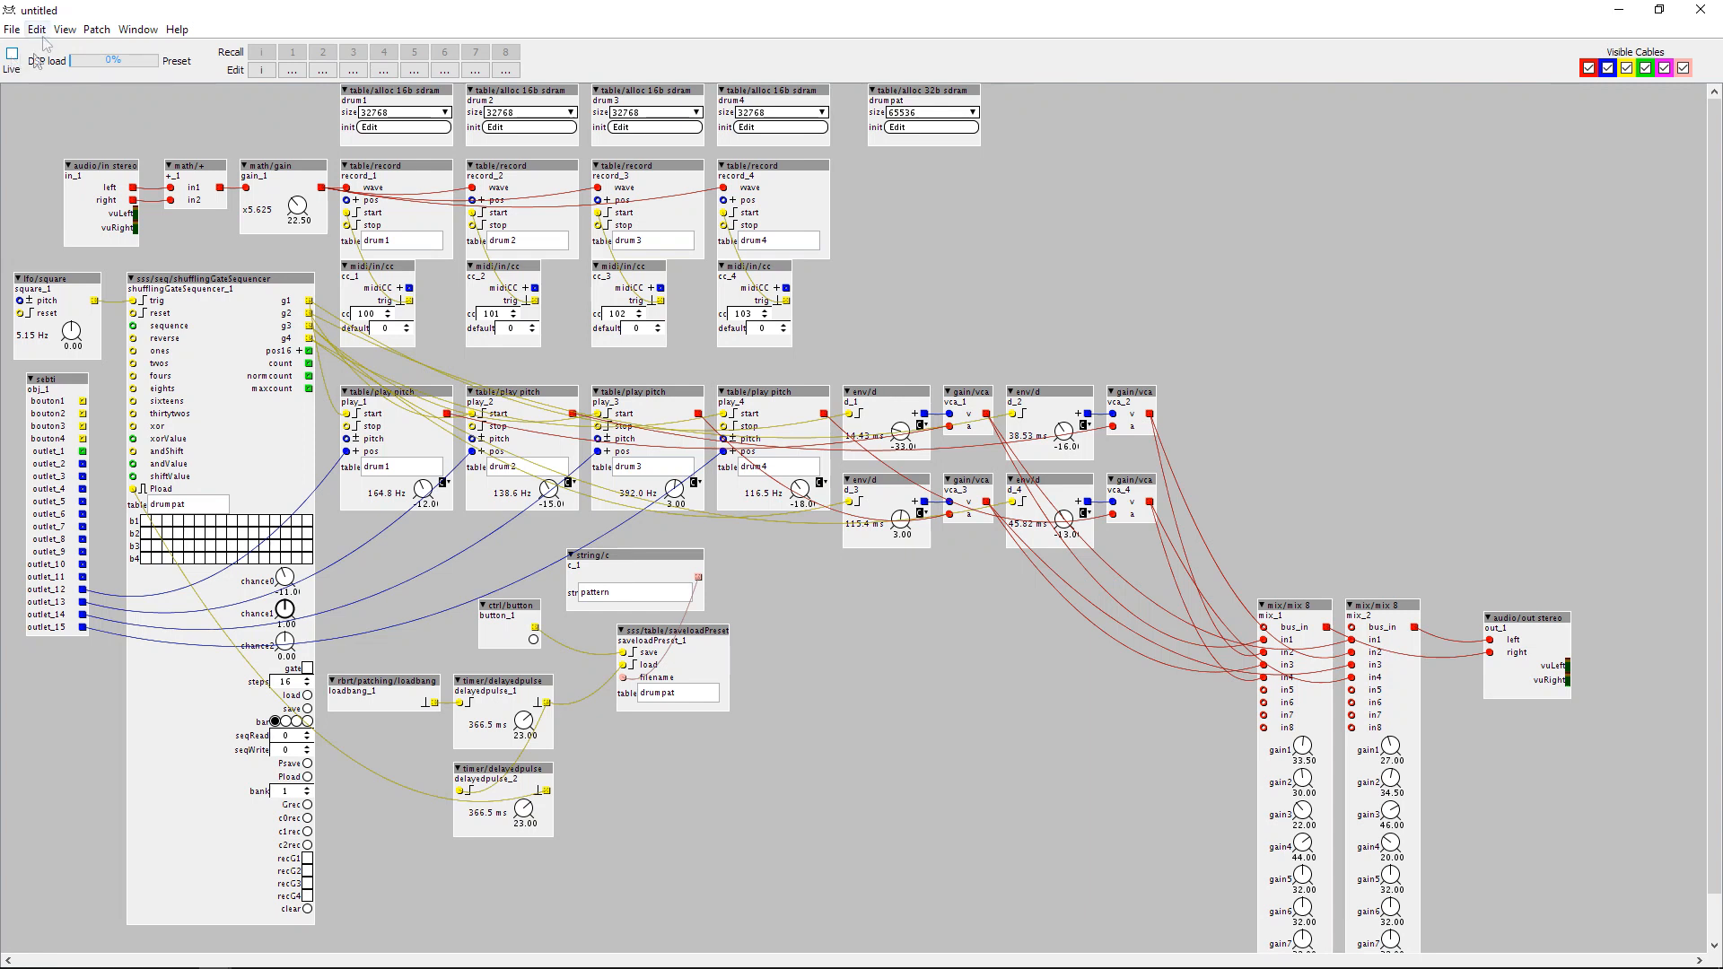
# Duplicate a table/record object below drumpat, set its table to Note, and connect its wave input to gain_1.
pyautogui.moveTo(859, 166); pyautogui.dragTo(893, 176)
pyautogui.hotkey('ctrl', 'd')
pyautogui.doubleClick(911, 241)
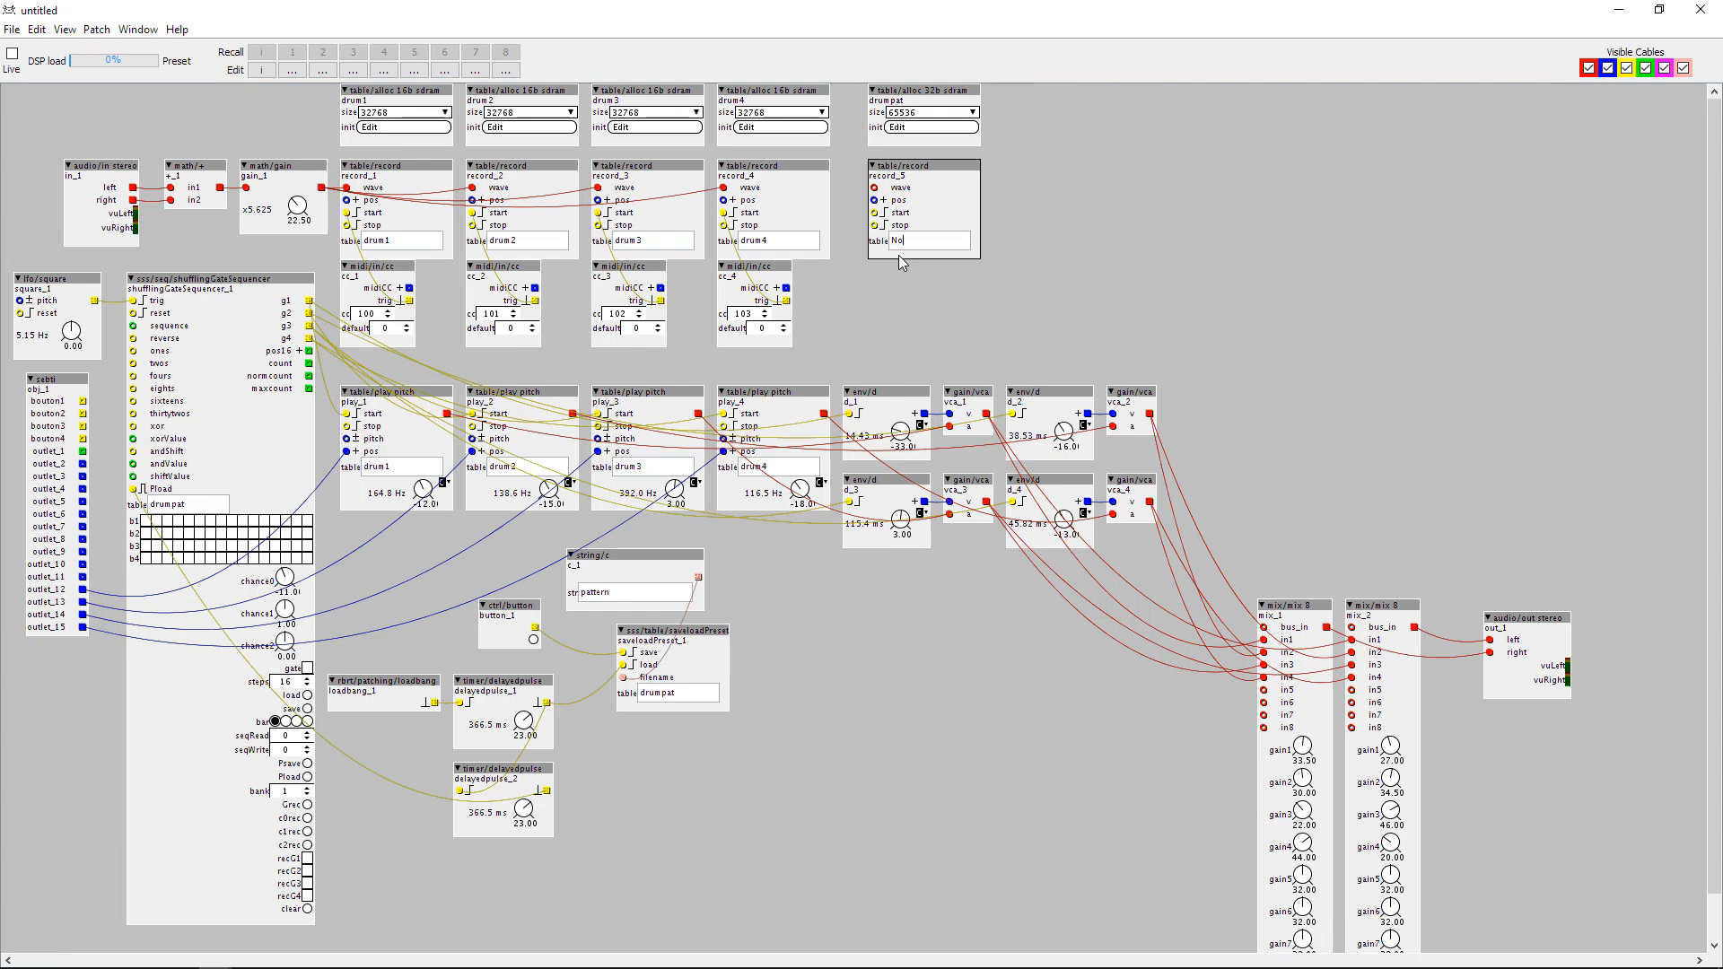
pyautogui.click(890, 300)
pyautogui.moveTo(873, 193); pyautogui.dragTo(321, 188)
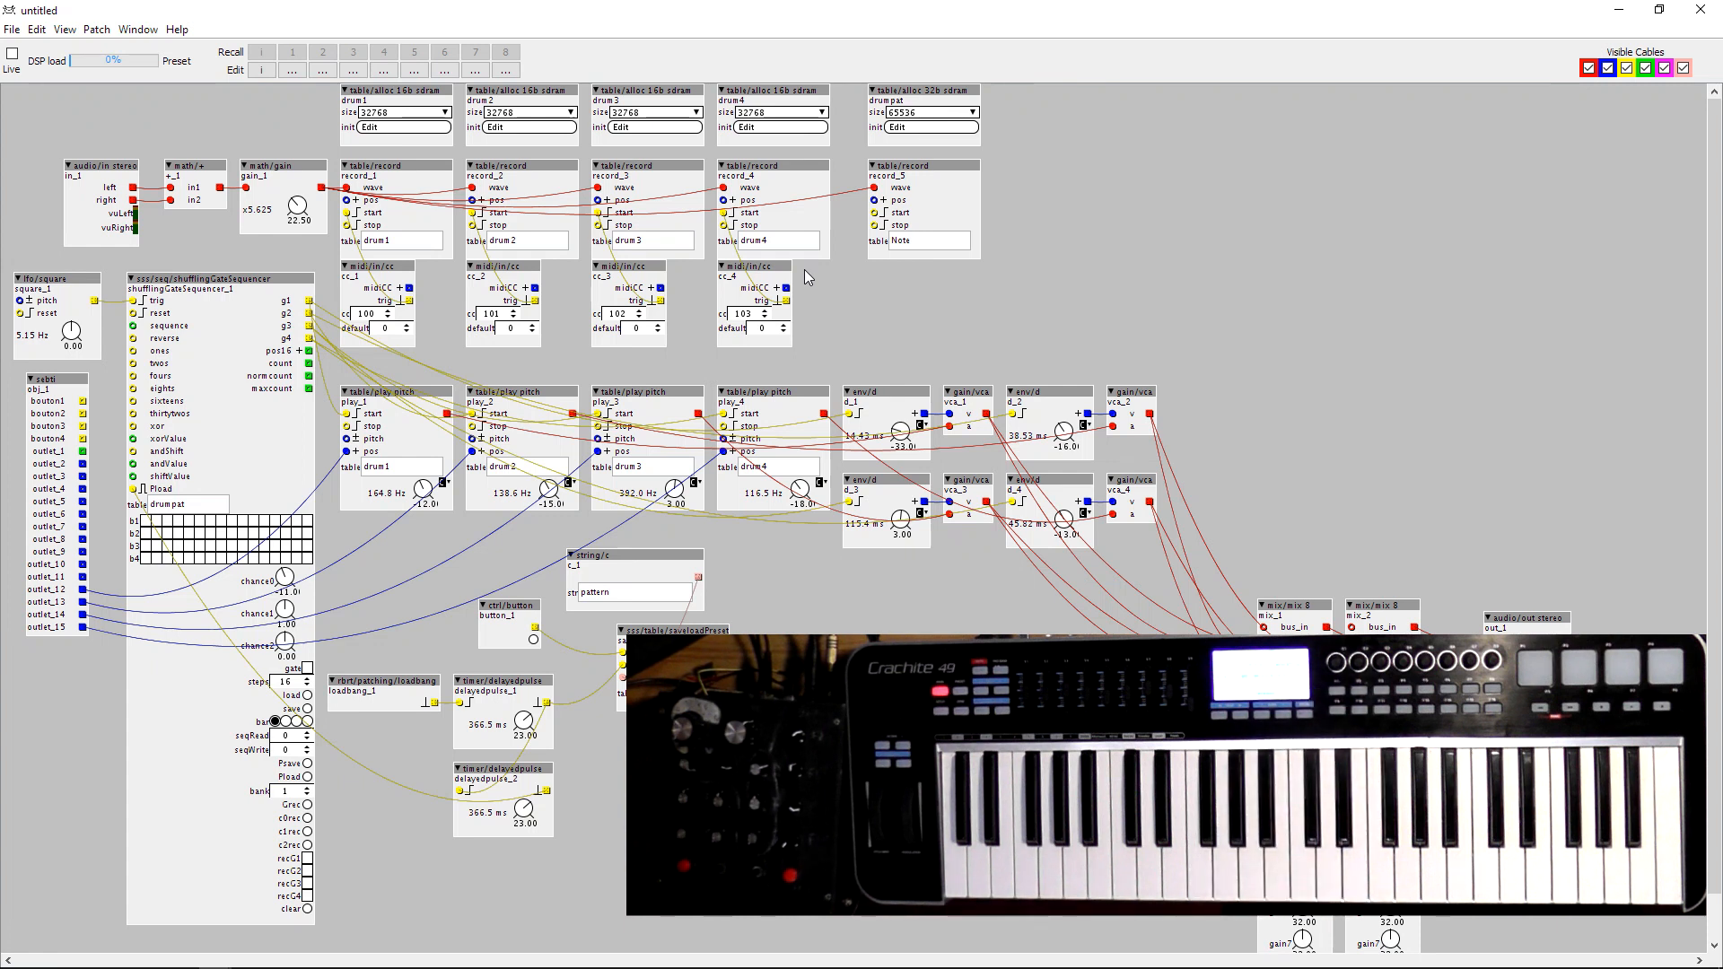
# Duplicate a midi/in/cc object below record_5, set its CC to 110, and wire its trigger to record_5.
pyautogui.moveTo(831, 266); pyautogui.dragTo(736, 288)
pyautogui.hotkey('ctrl', 'd')
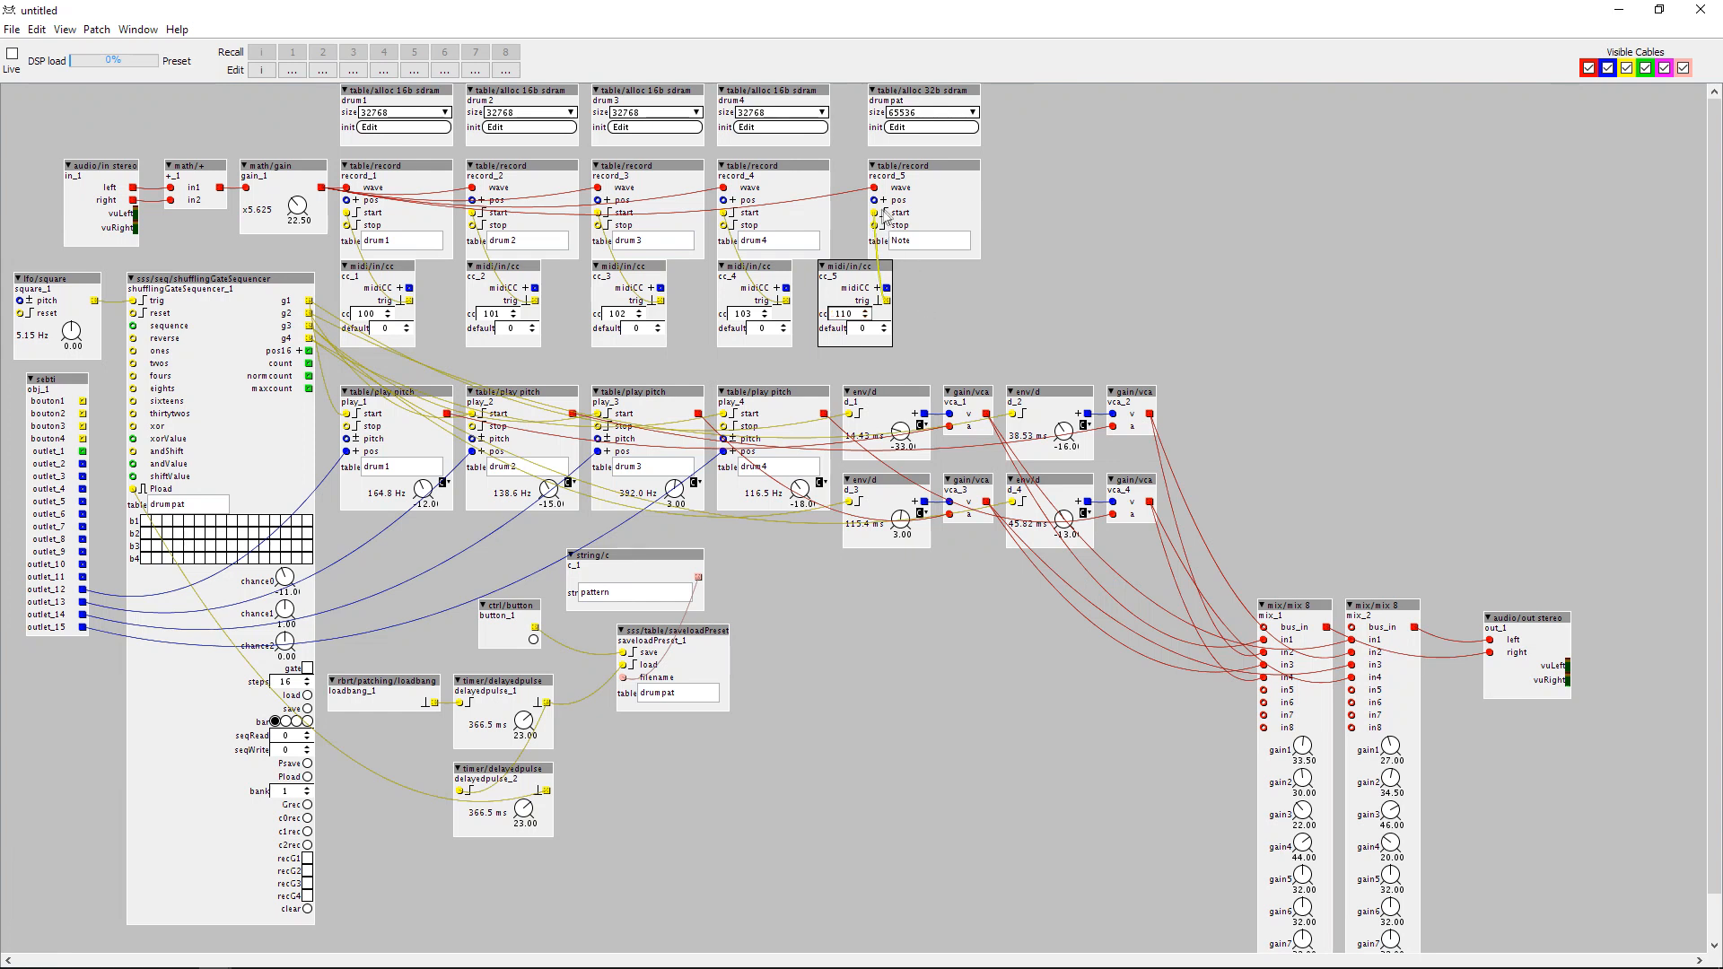
# Duplicate the drum4 table/alloc 16b sdram object beside drumpat and set the copy's size to 131072.
pyautogui.click(766, 97)
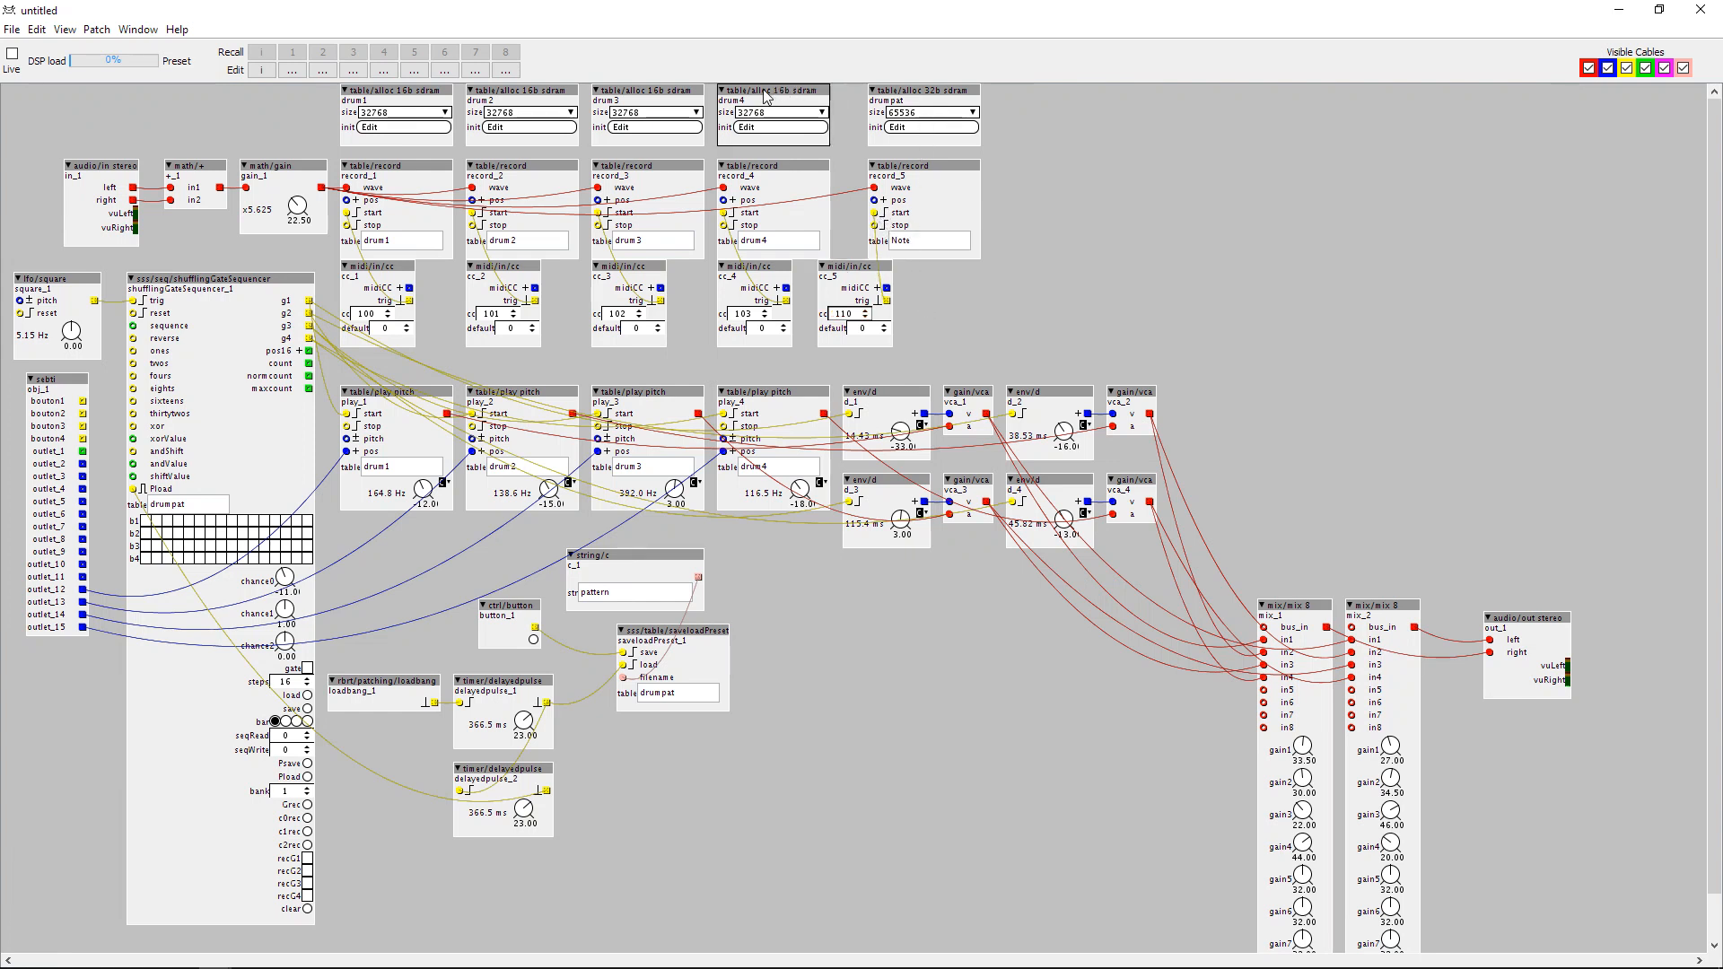
pyautogui.moveTo(764, 91)
pyautogui.mouseDown()
pyautogui.moveTo(889, 105)
pyautogui.moveTo(759, 93)
pyautogui.mouseUp()
pyautogui.hotkey('ctrl', 'd')
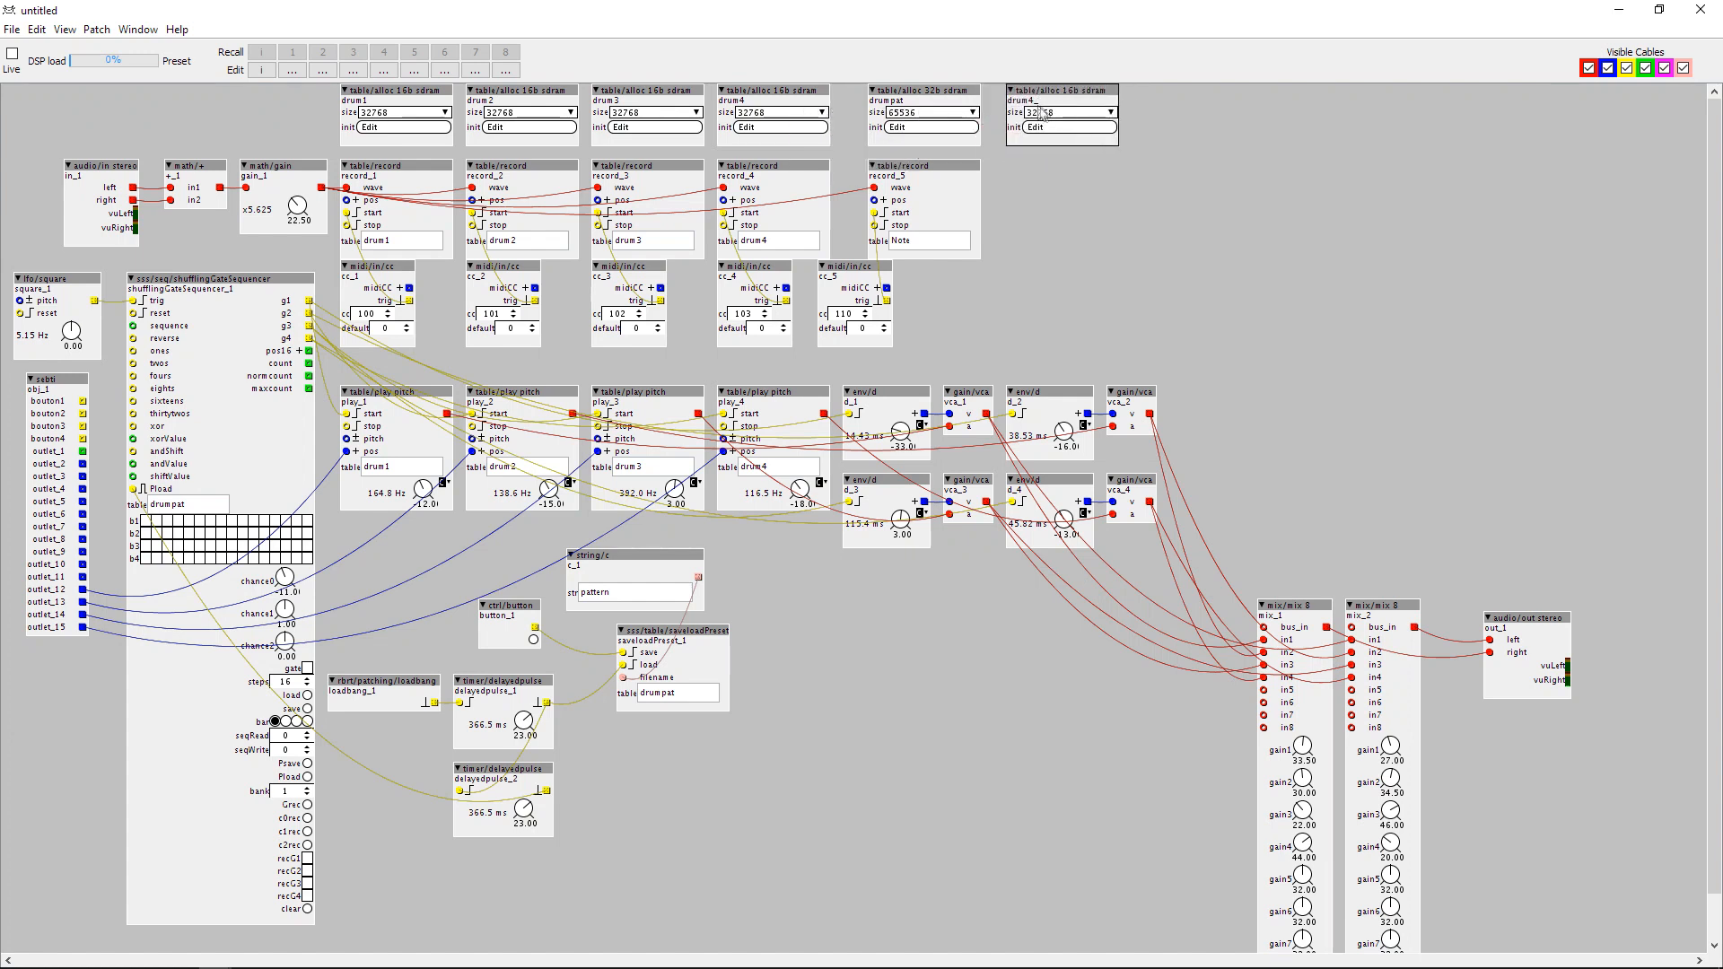
pyautogui.click(1032, 114)
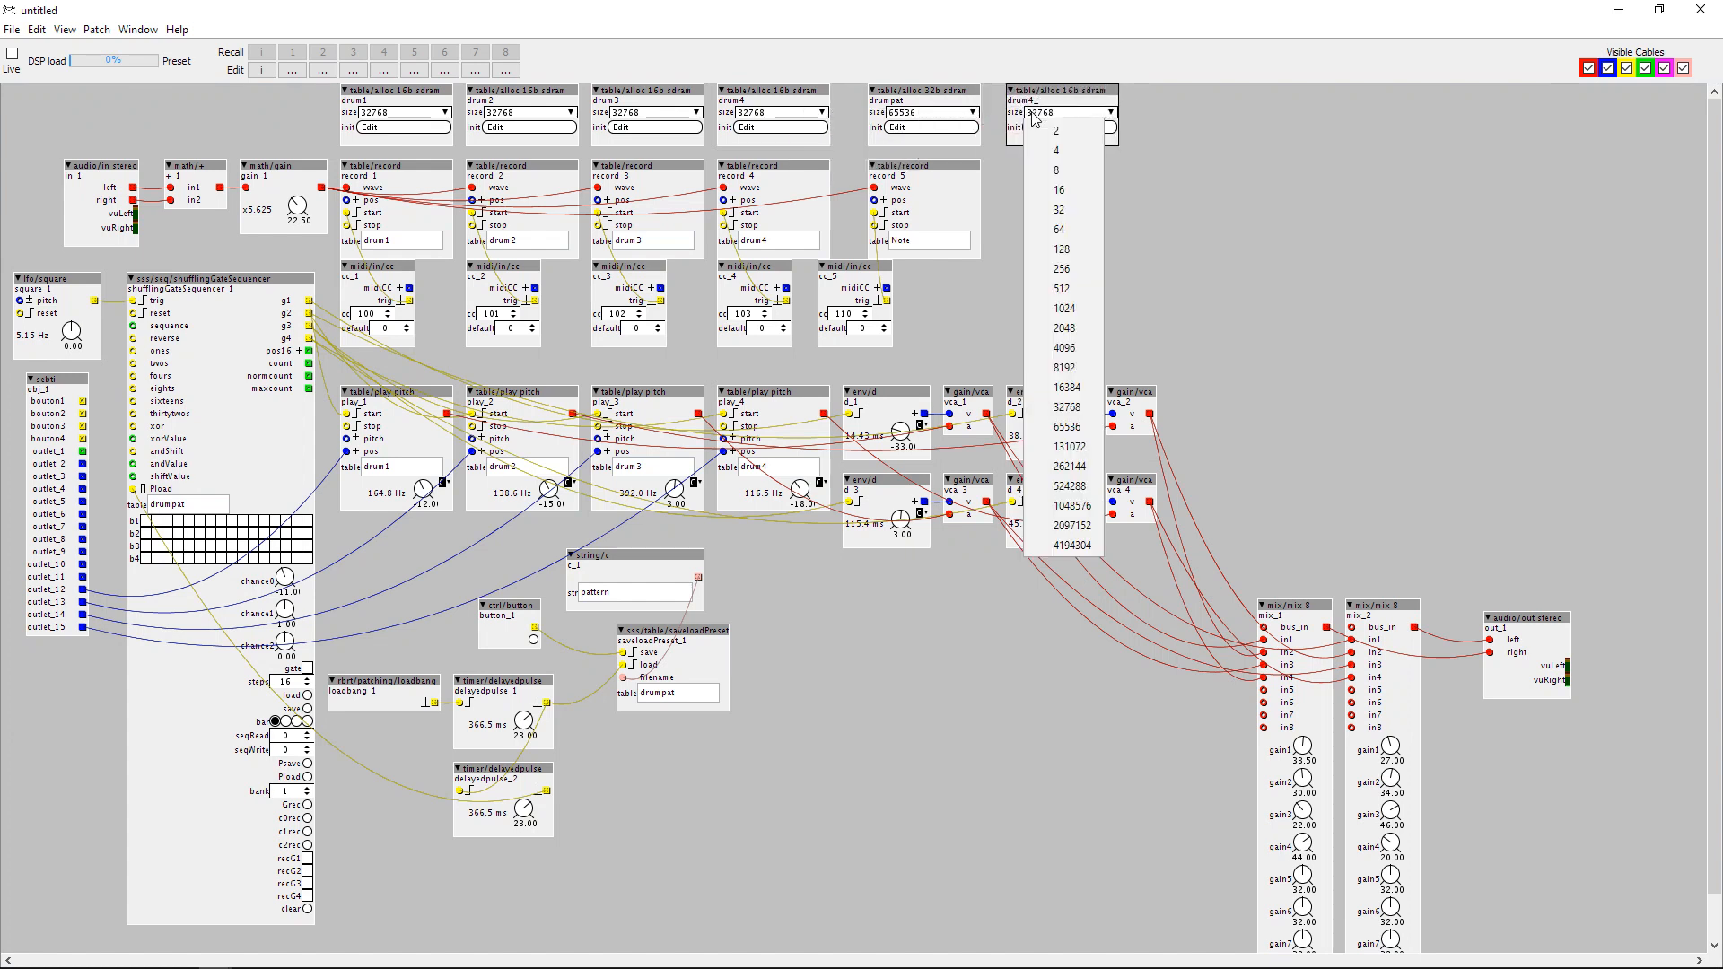
pyautogui.click(1080, 448)
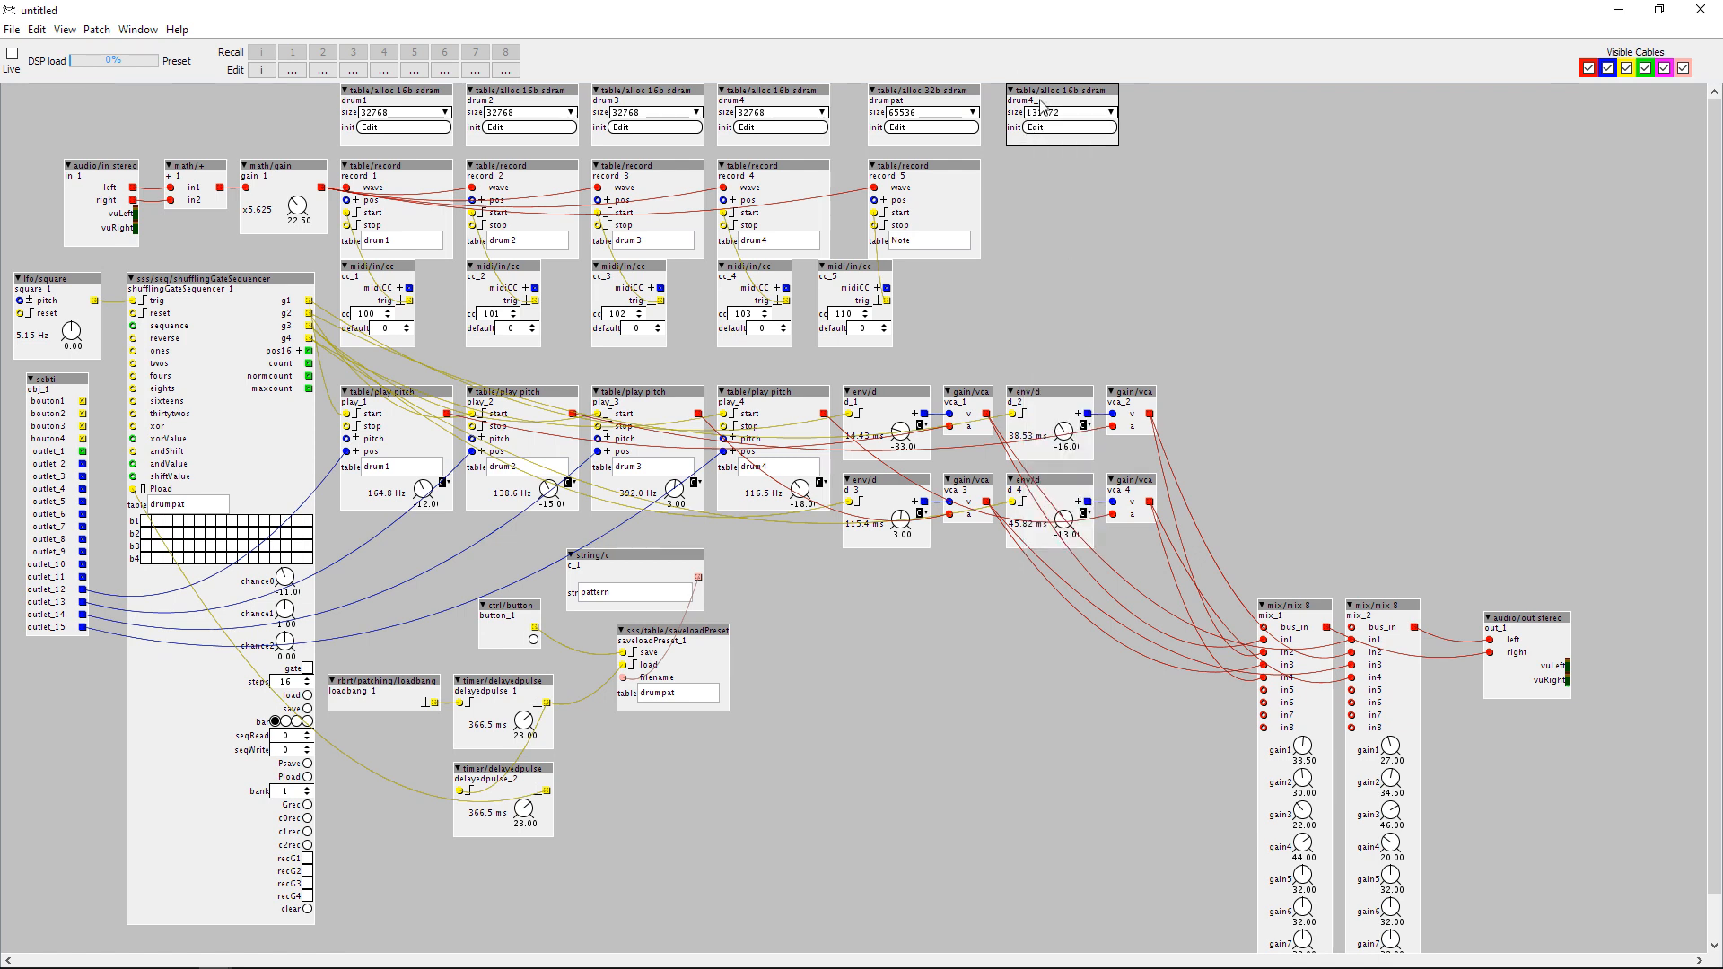
pyautogui.click(1041, 109)
pyautogui.click(1072, 448)
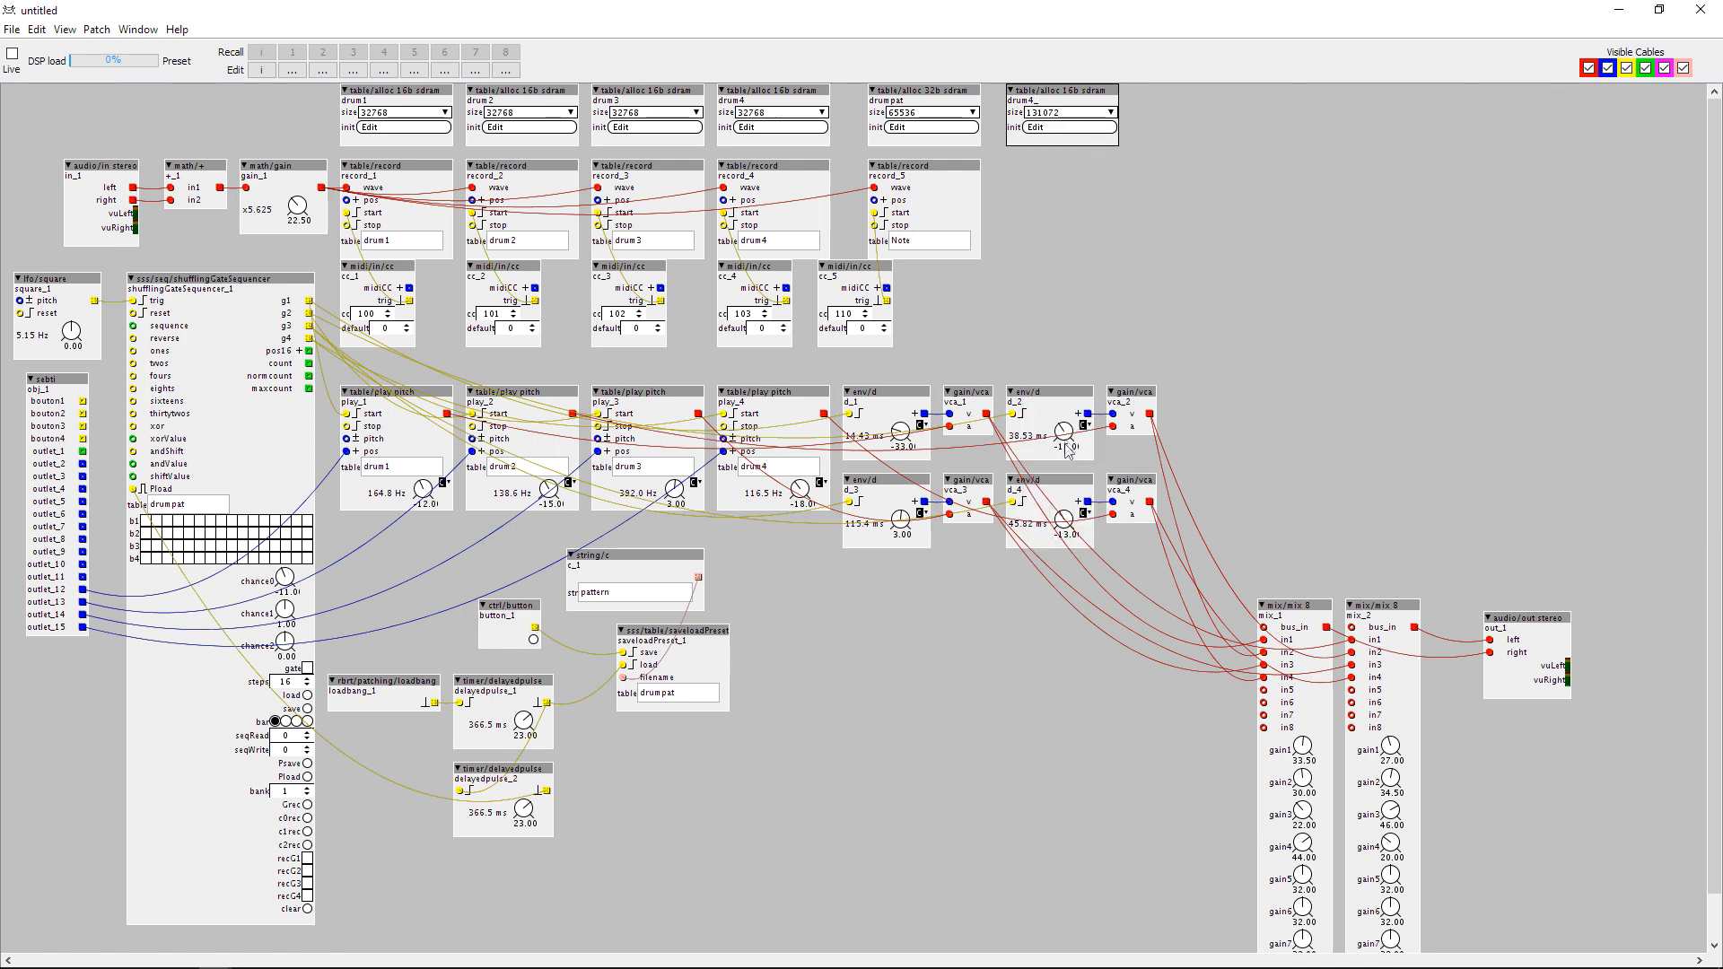
# Rename the duplicated 16-bit SDRAM table as note.
pyautogui.doubleClick(1033, 102)
pyautogui.write('note')
pyautogui.press('Return')
pyautogui.click(1001, 322)
# Find cpwitz/midi/arpeggiator in the object library and place it below the d_3 envelope.
pyautogui.doubleClick(818, 677)
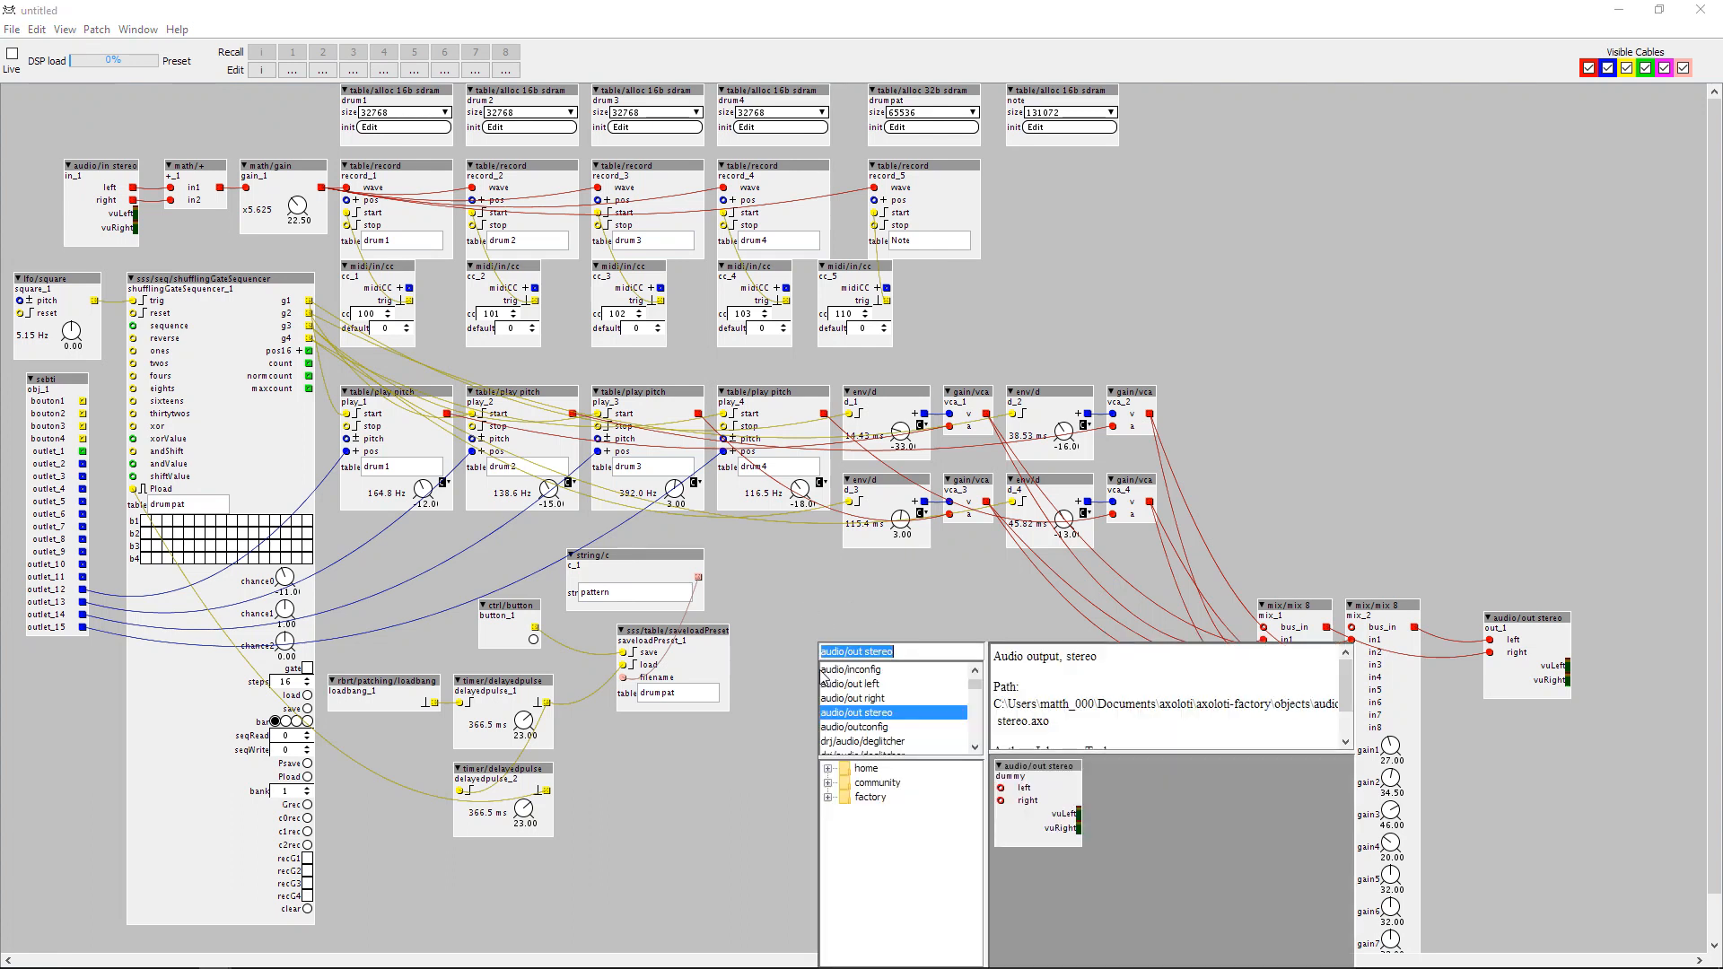
pyautogui.write('arp')
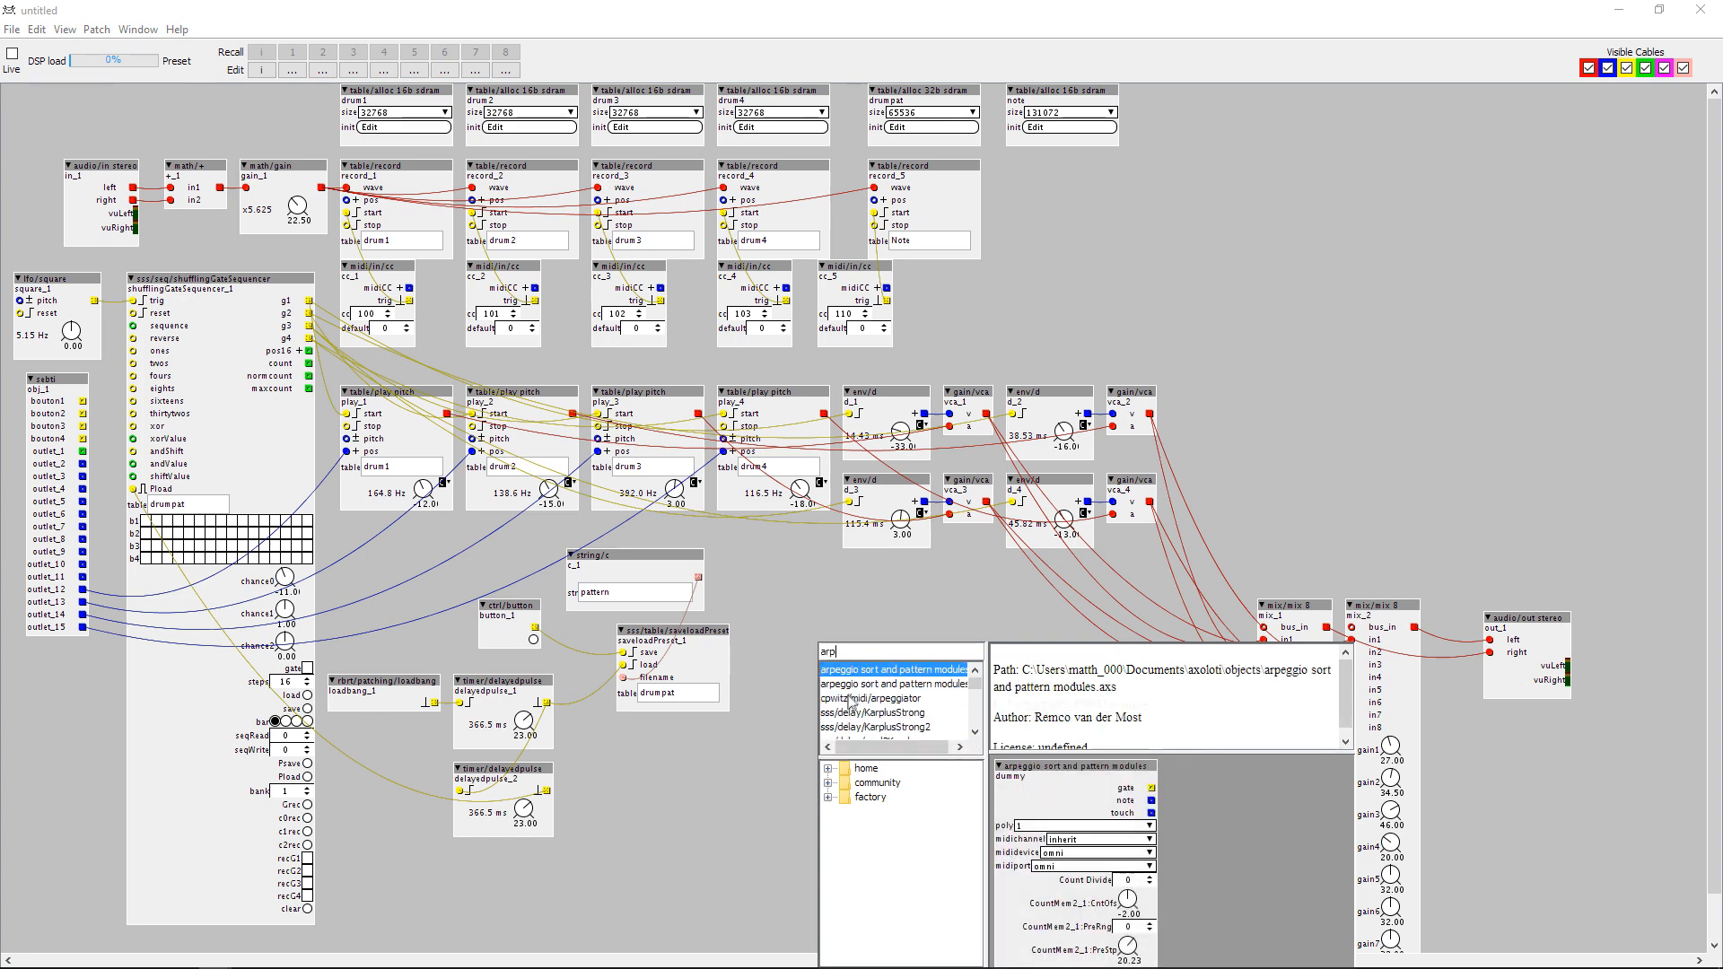
pyautogui.click(847, 699)
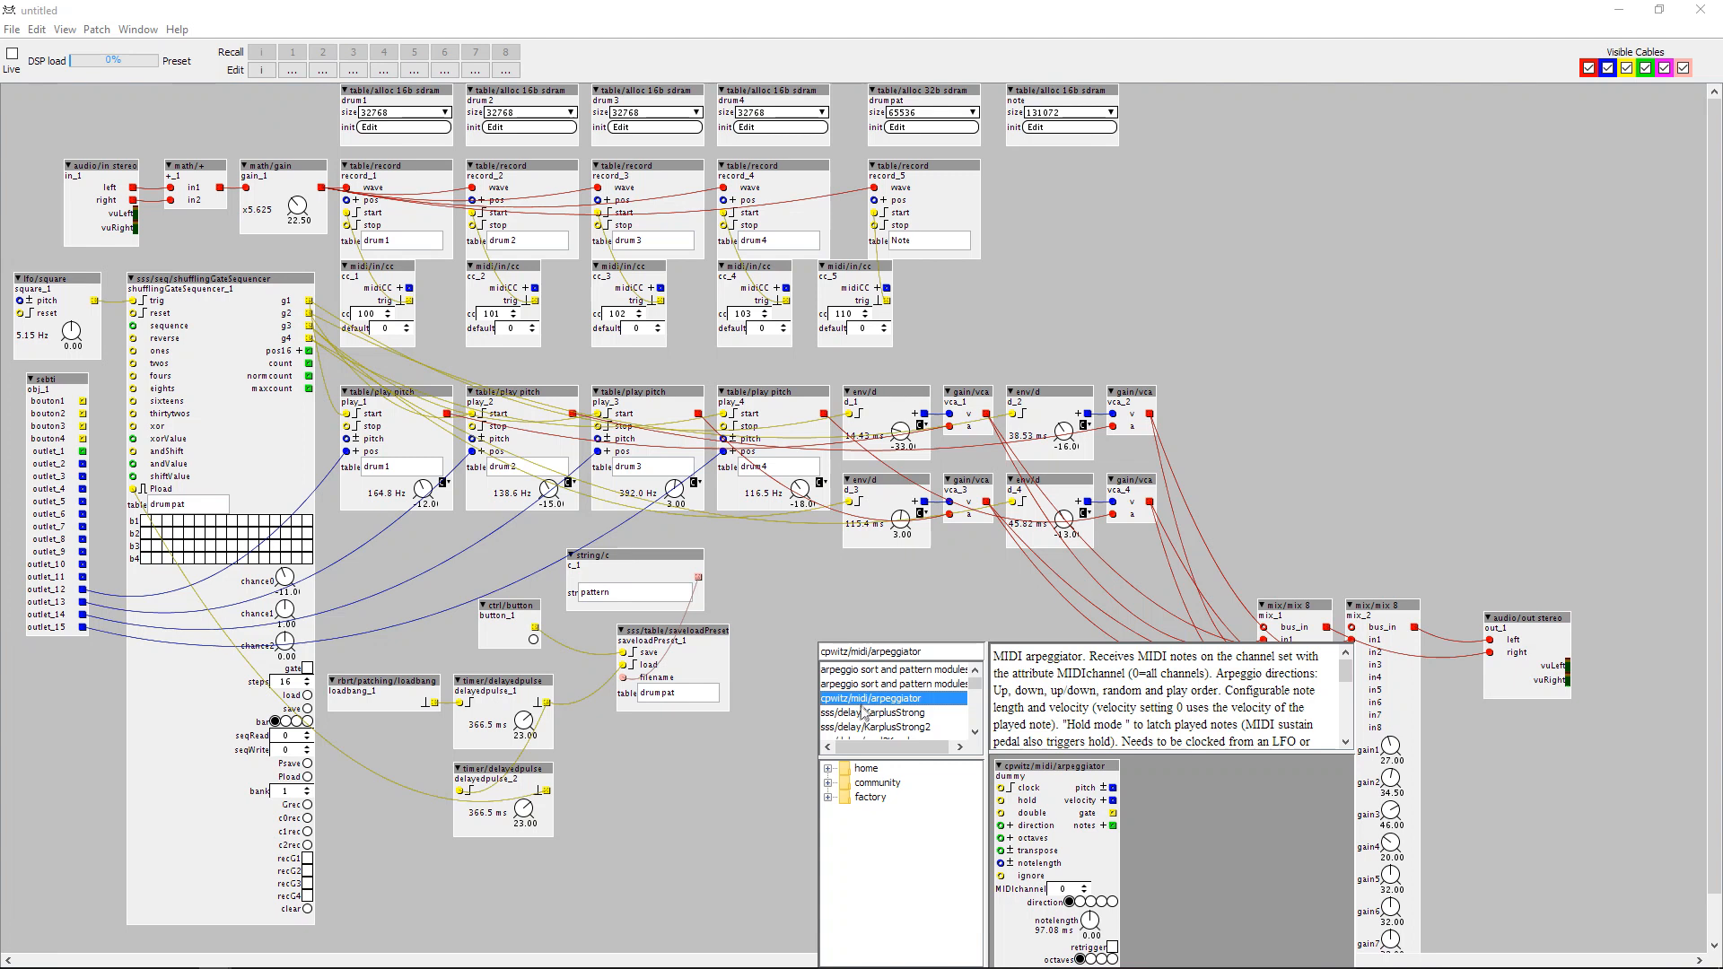
pyautogui.doubleClick(865, 709)
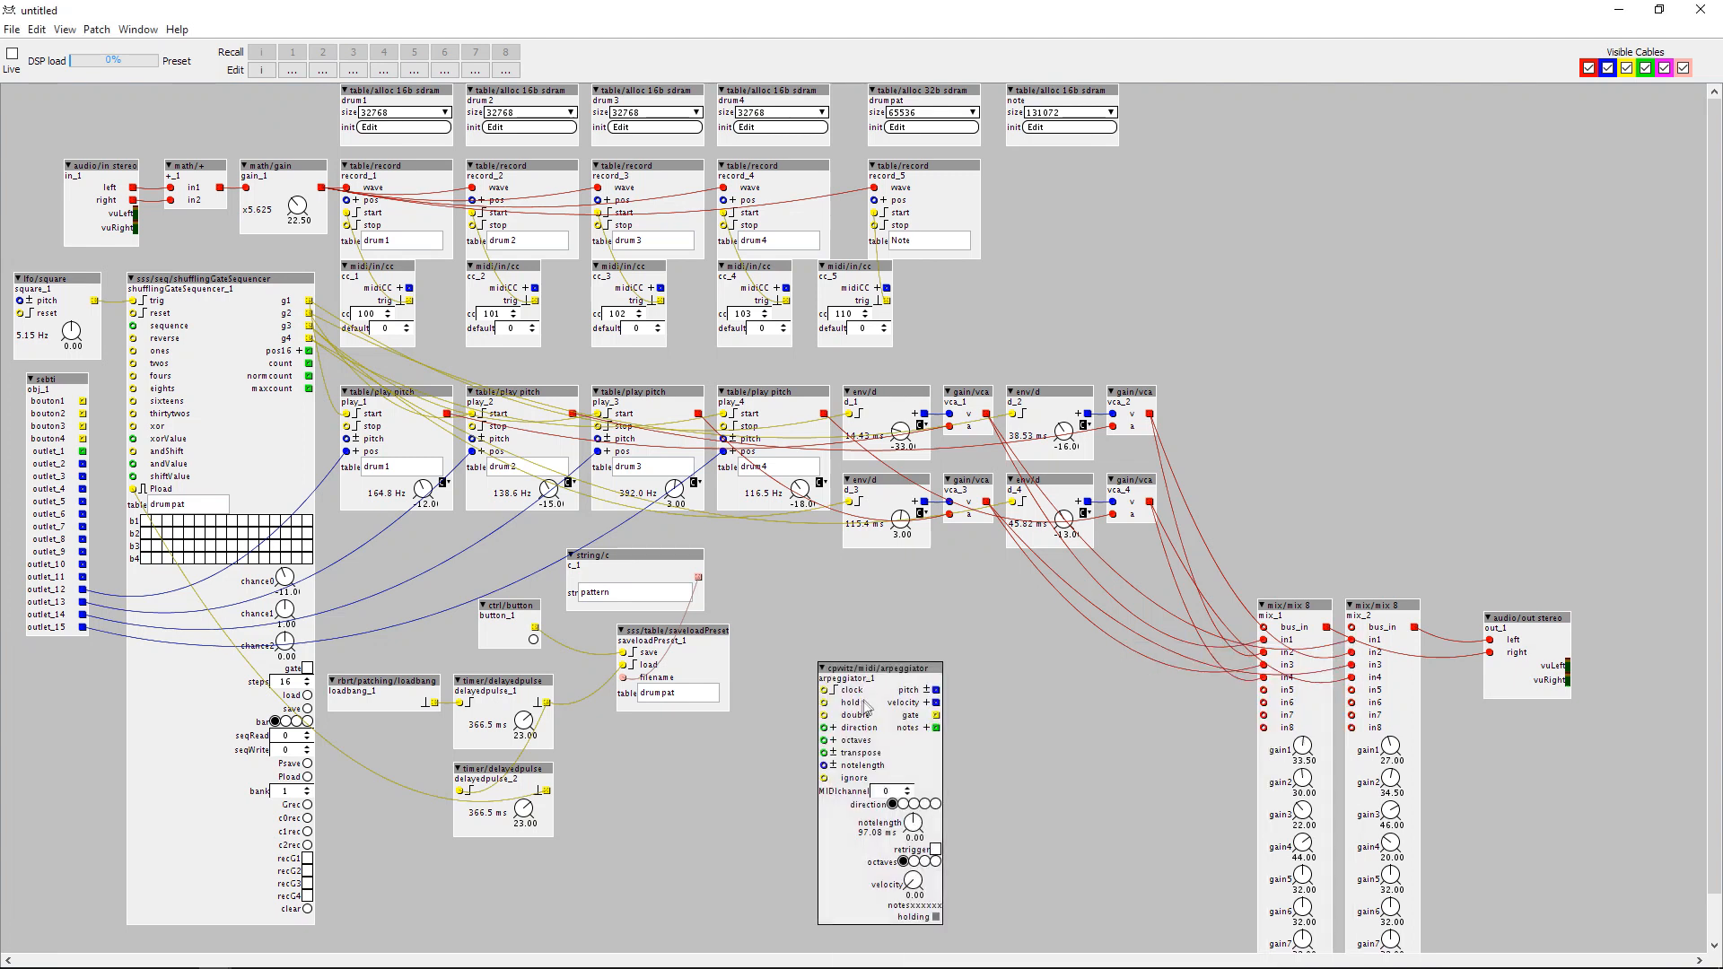
pyautogui.moveTo(878, 669); pyautogui.dragTo(895, 572)
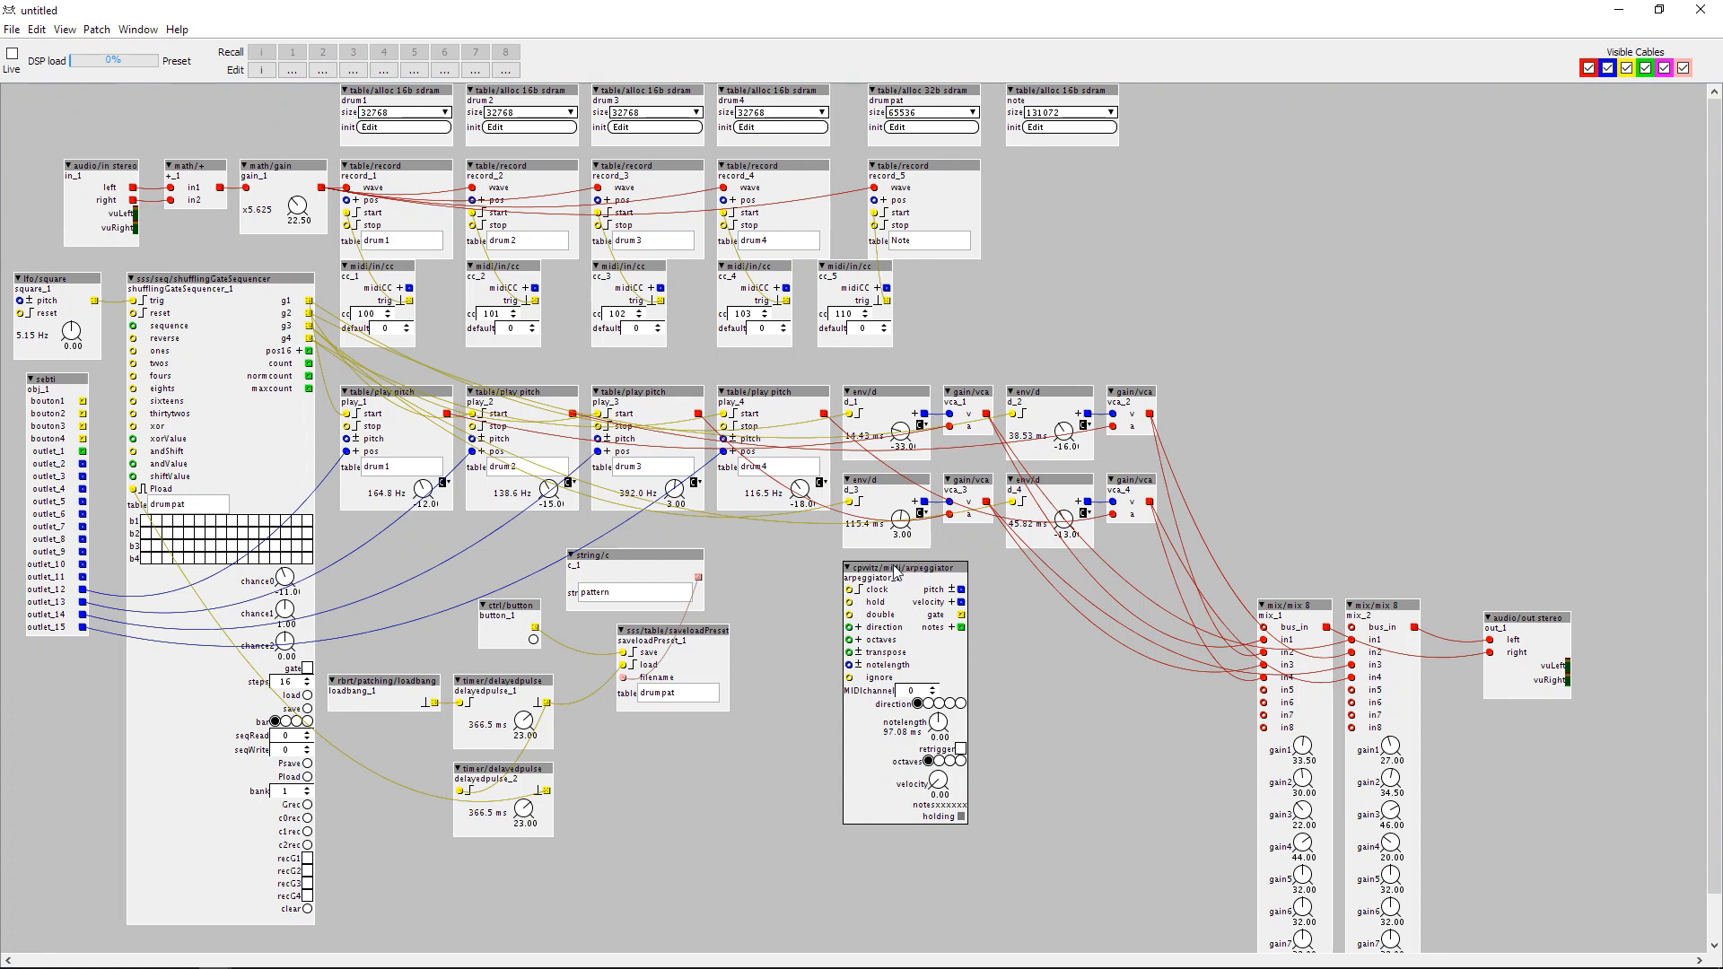
# Regroup the string, button, loadbang, delayed-pulse and saveloadPreset objects beside the sequencer, and set the arpeggiator's MIDI channel to 1.
pyautogui.moveTo(592, 555); pyautogui.dragTo(366, 532)
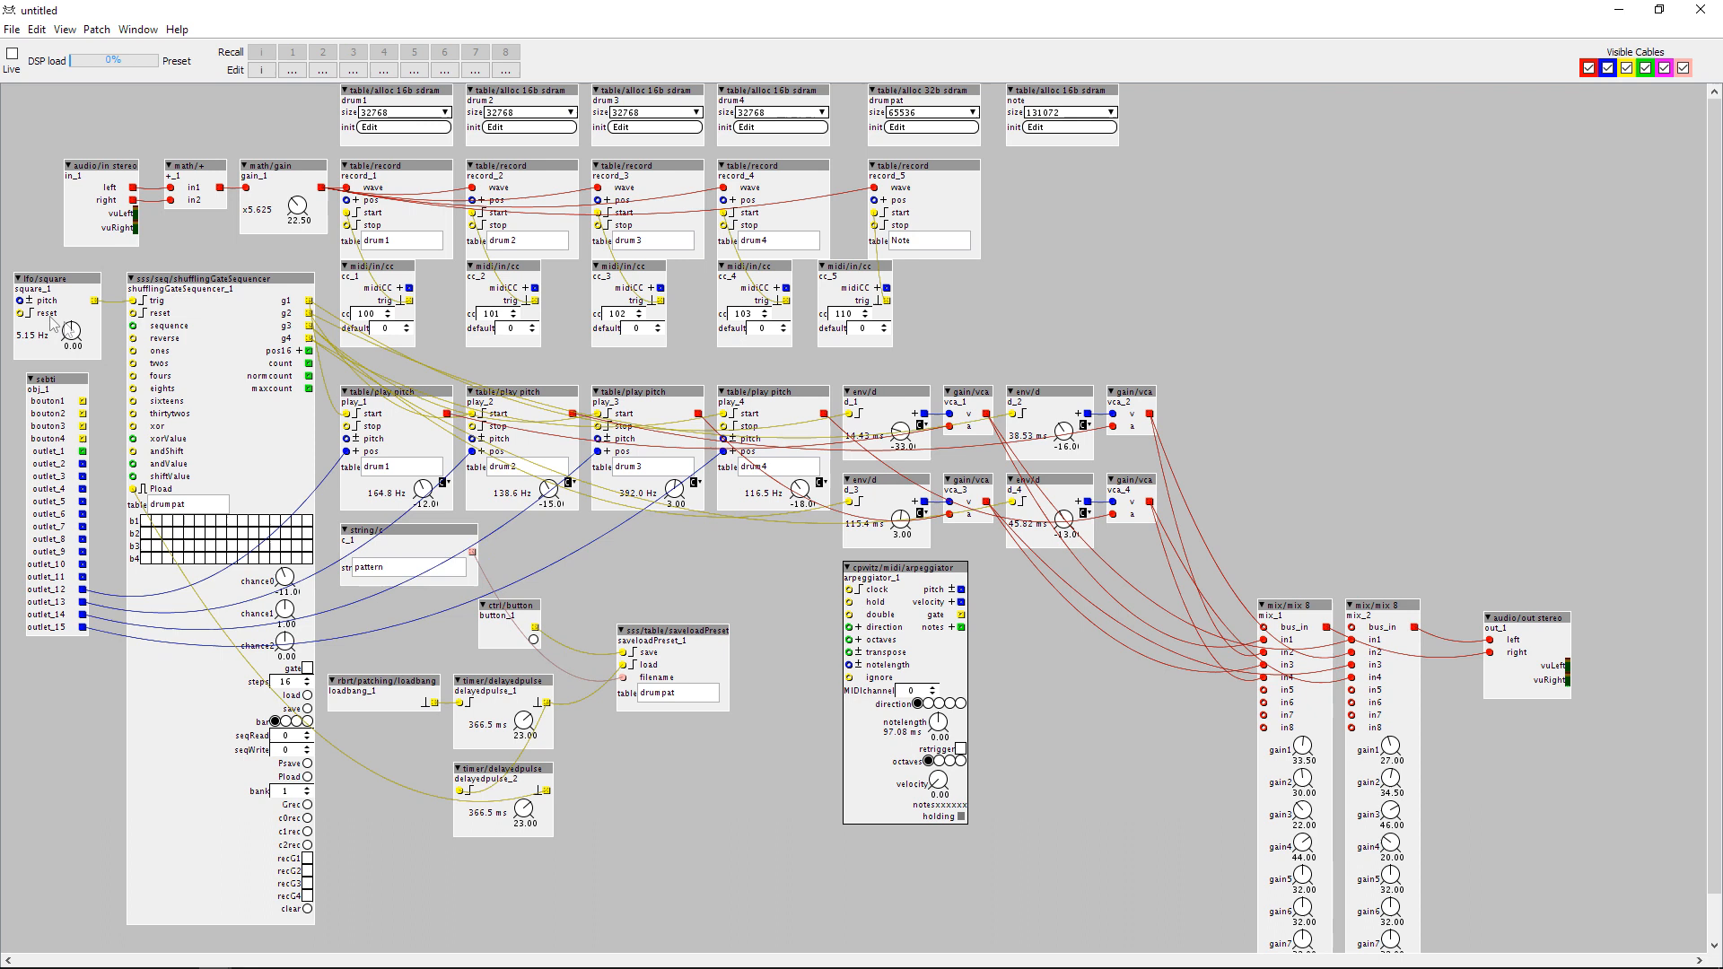
pyautogui.moveTo(532, 610); pyautogui.dragTo(393, 611)
pyautogui.moveTo(398, 692)
pyautogui.mouseDown()
pyautogui.moveTo(409, 669)
pyautogui.moveTo(413, 689)
pyautogui.moveTo(445, 669)
pyautogui.moveTo(378, 720)
pyautogui.mouseUp()
pyautogui.moveTo(515, 774); pyautogui.dragTo(401, 811)
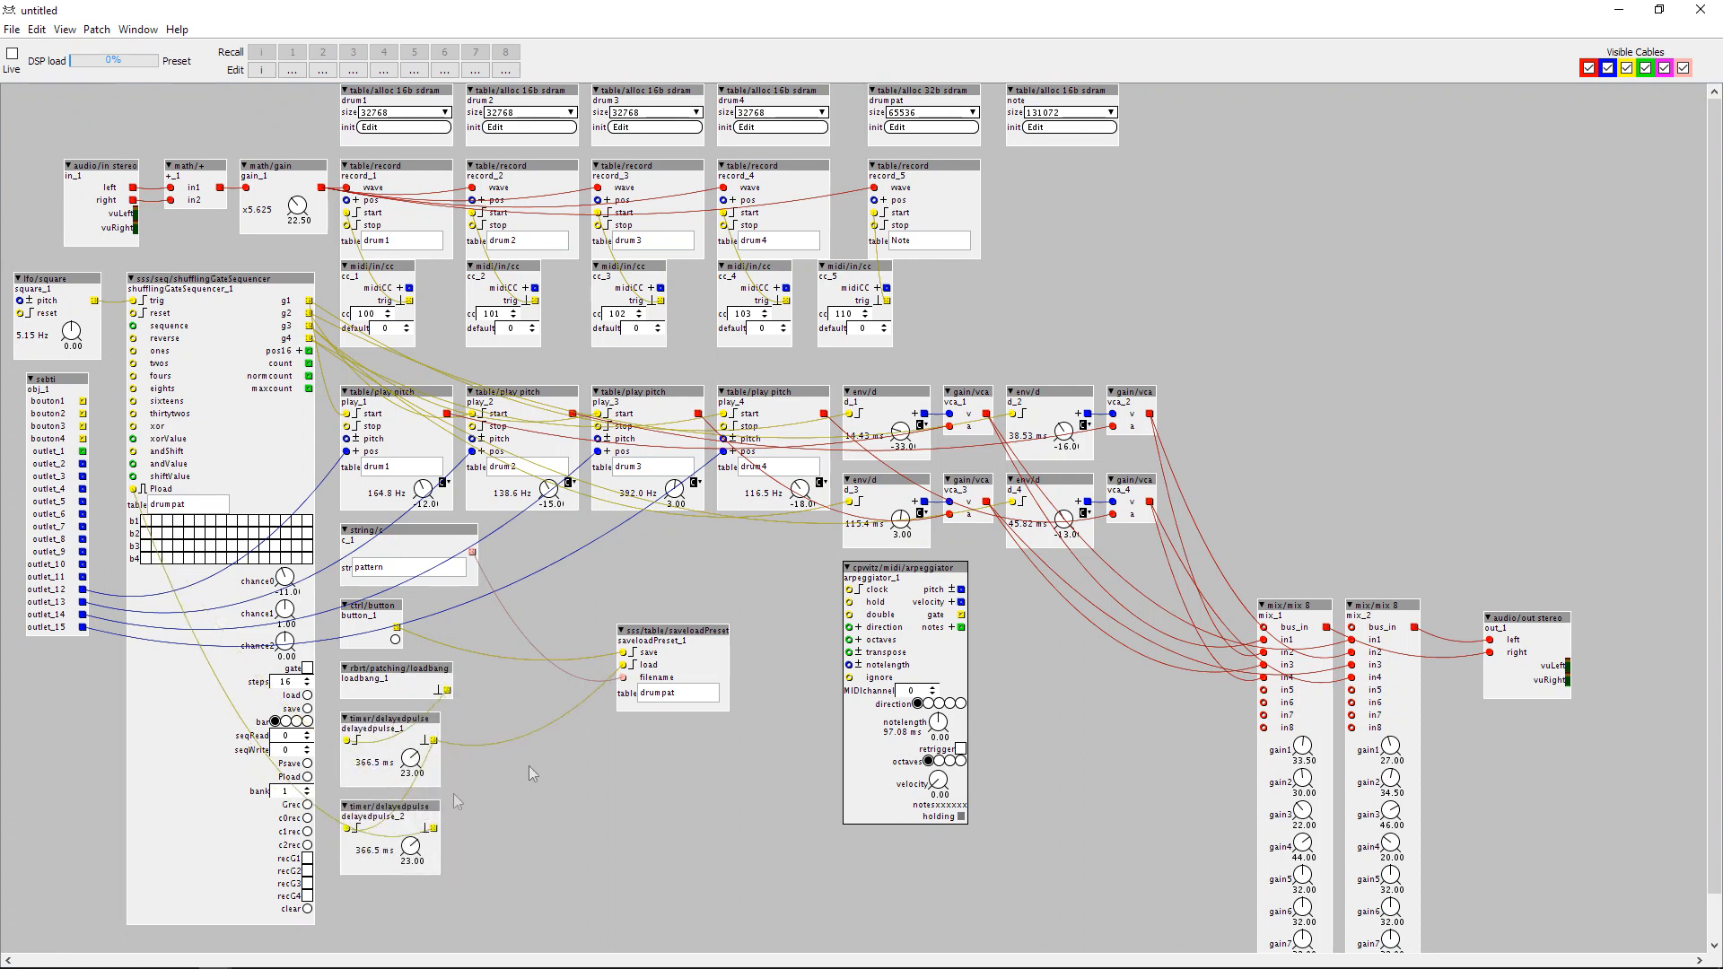
pyautogui.click(934, 689)
pyautogui.moveTo(688, 640); pyautogui.dragTo(524, 615)
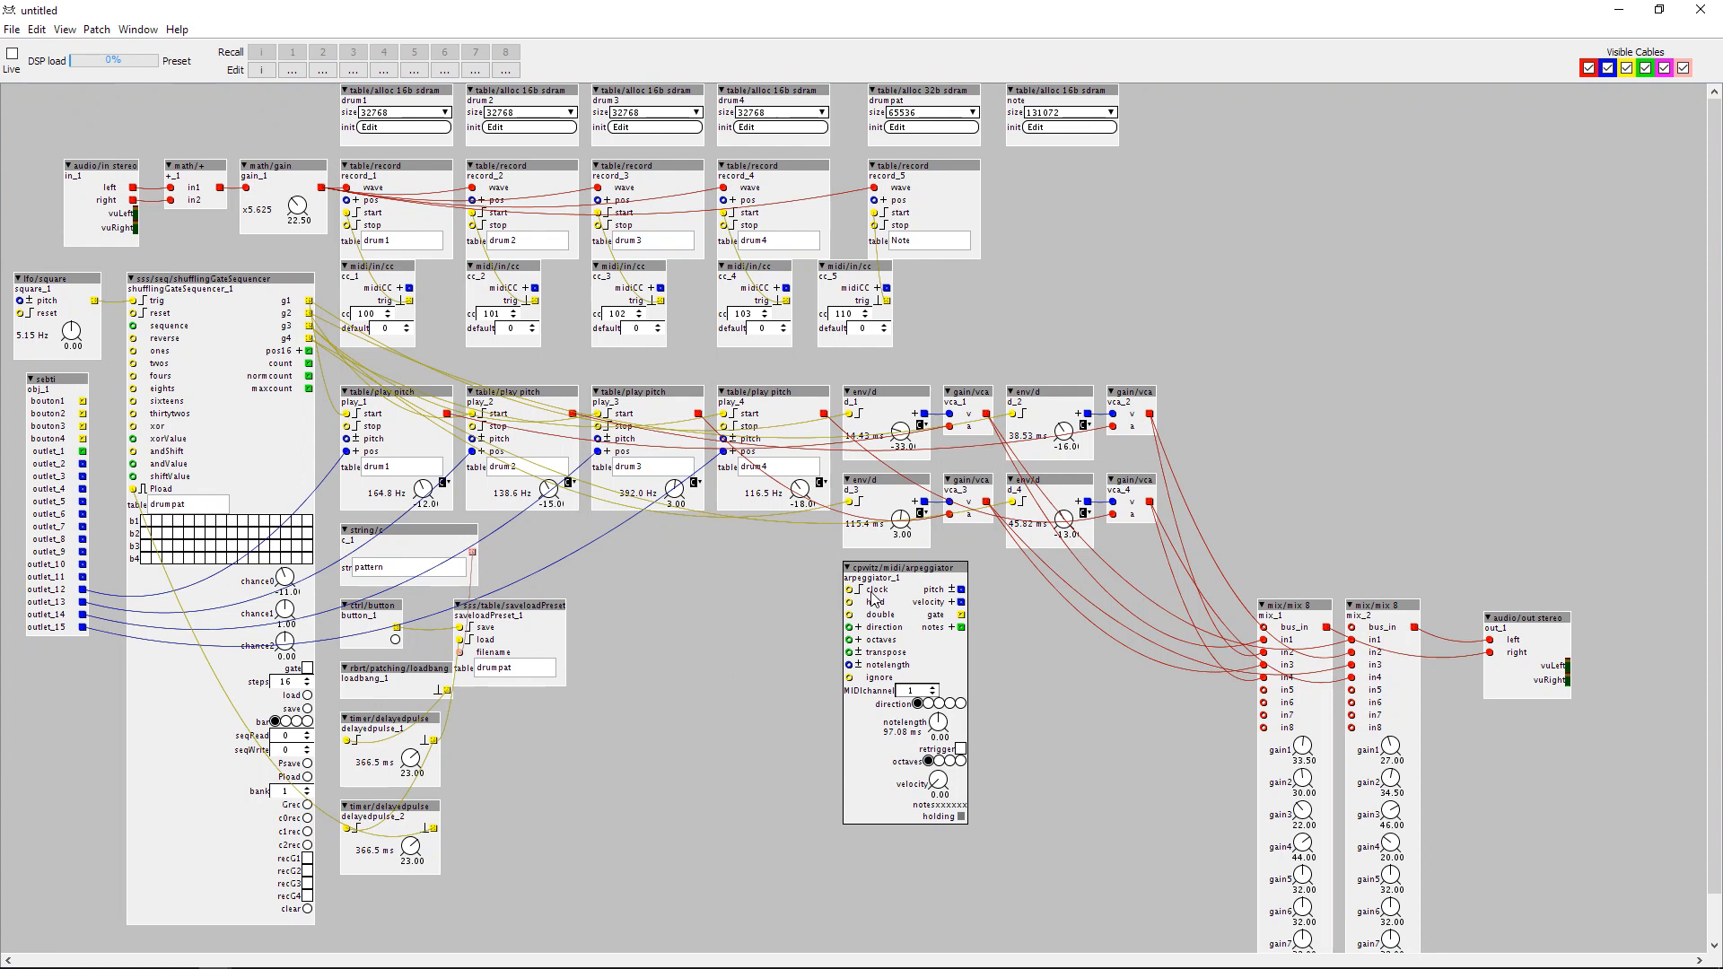
# Add a logic/toggle object between saveloadPreset and the arpeggiator, and duplicate it twice to form a vertical stack of three toggles.
pyautogui.doubleClick(660, 589)
pyautogui.write('tog')
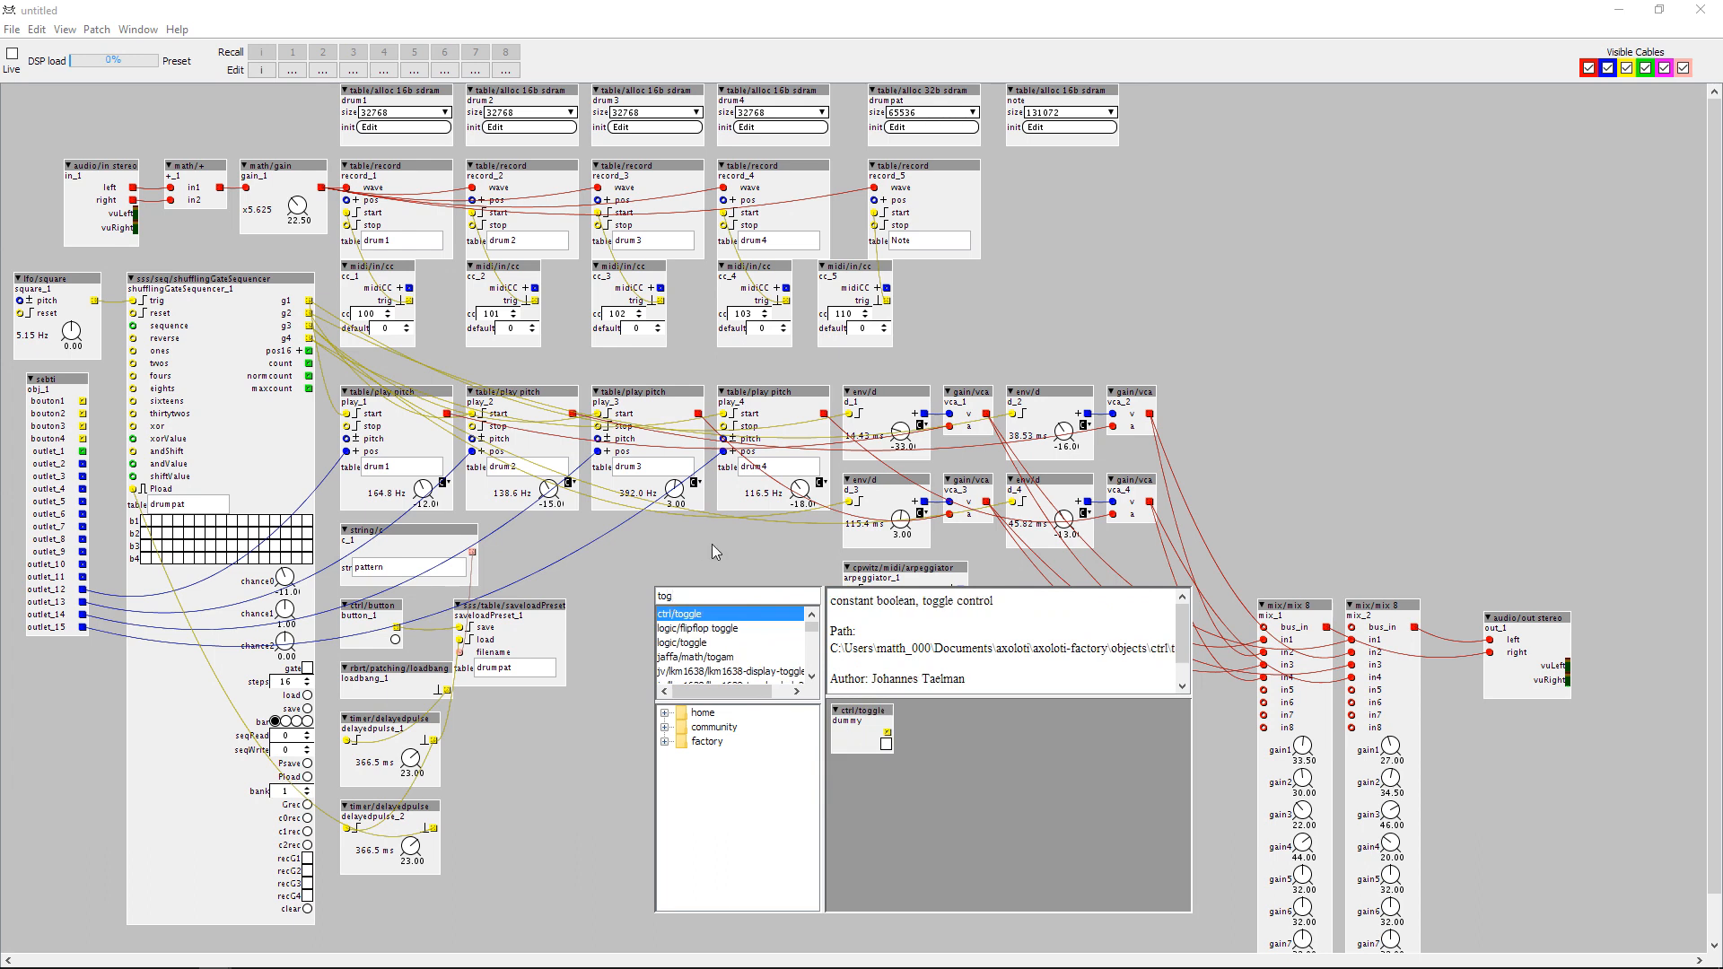
pyautogui.click(695, 643)
pyautogui.press('Return')
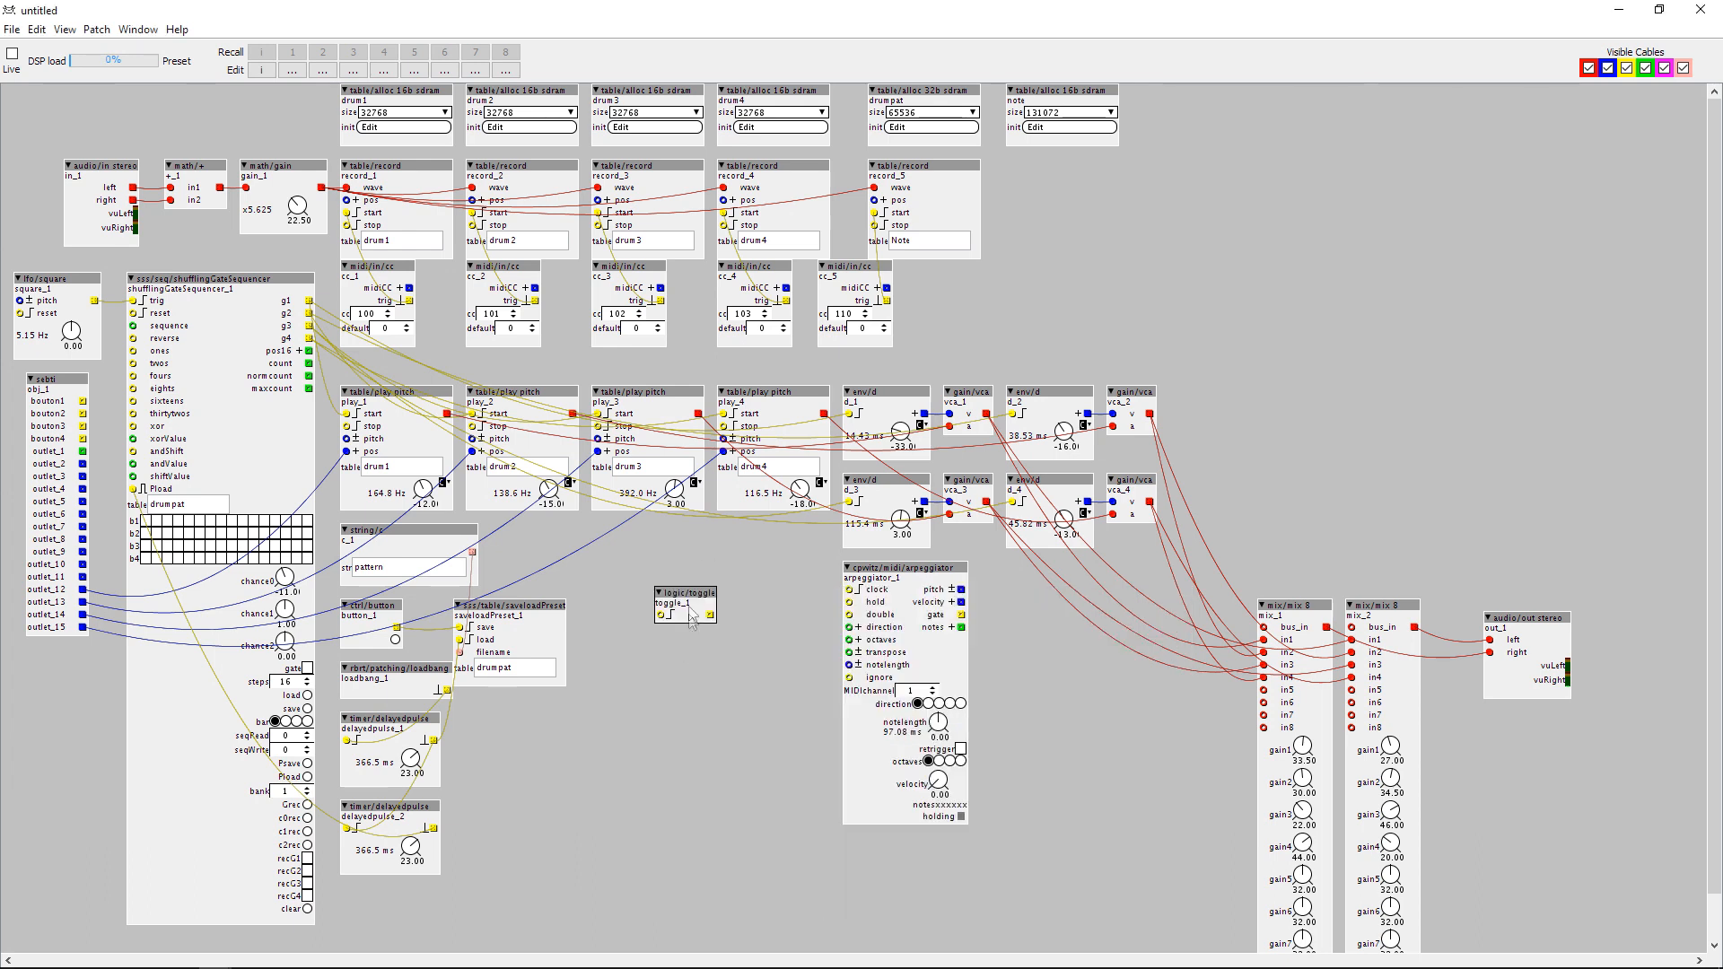
pyautogui.hotkey('ctrl', 'c')
pyautogui.hotkey('ctrl', 'v')
pyautogui.moveTo(717, 628); pyautogui.dragTo(684, 673)
pyautogui.hotkey('ctrl', 'v')
# Find the boolean version of mux/mux 4 in the object library and place it between the toggles and the arpeggiator.
pyautogui.doubleClick(772, 600)
pyautogui.write('mux')
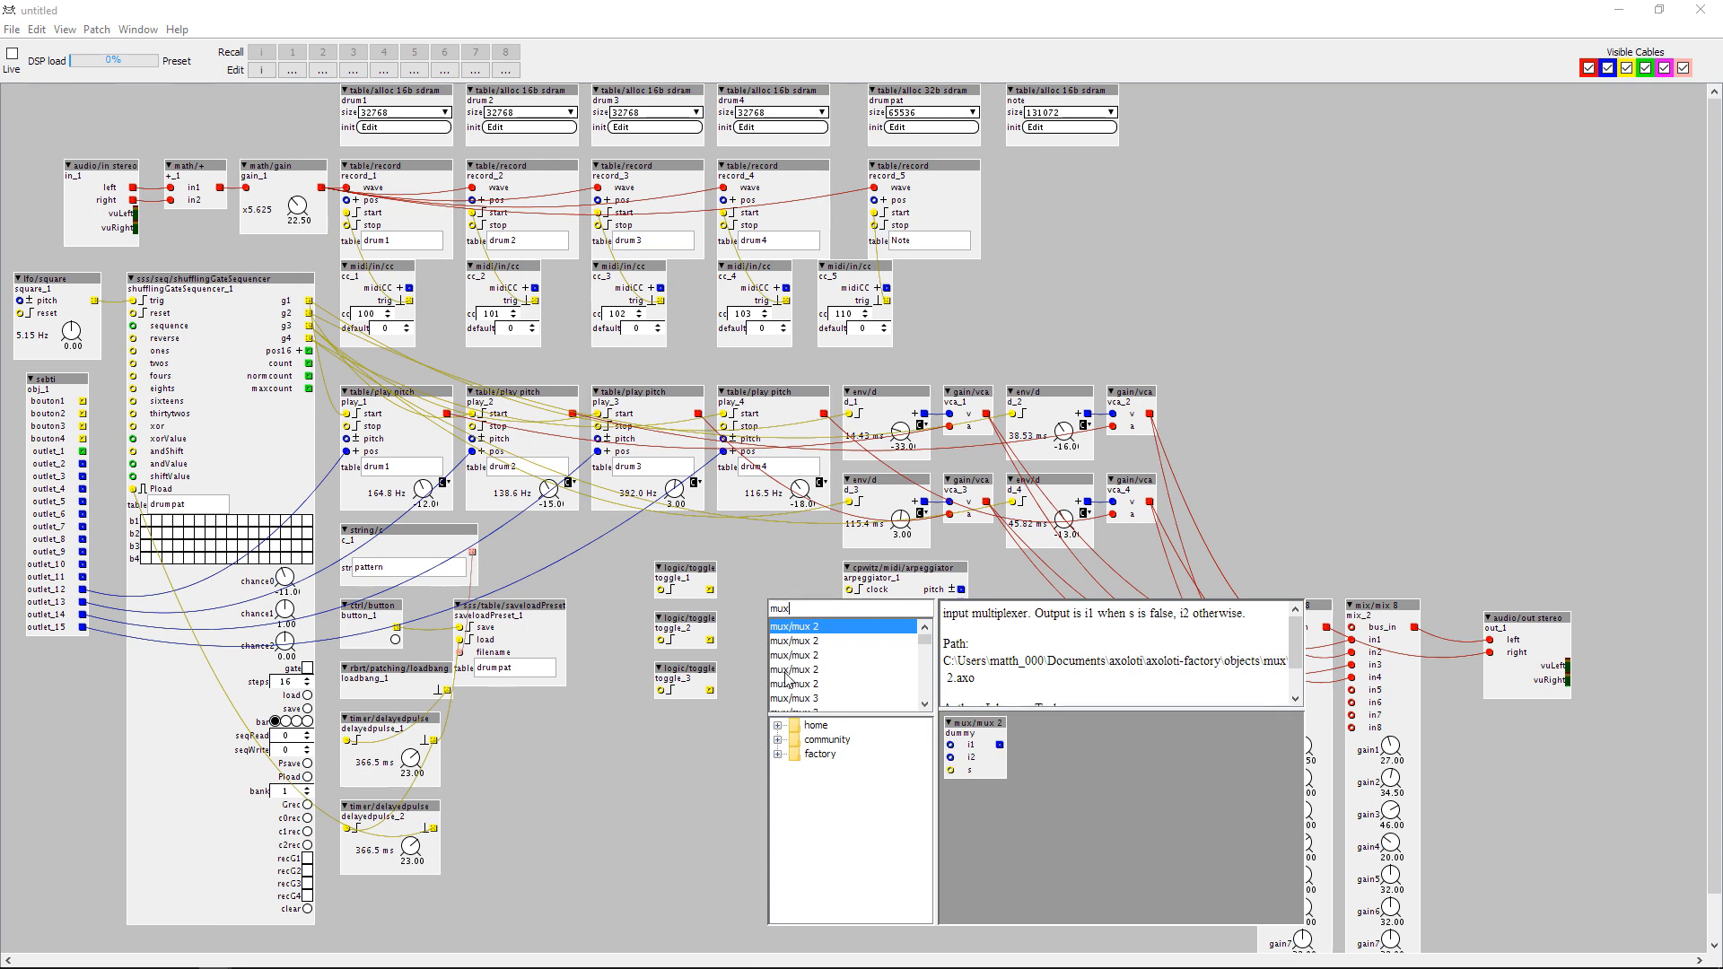
pyautogui.click(815, 640)
pyautogui.scroll(-1, 813, 674)
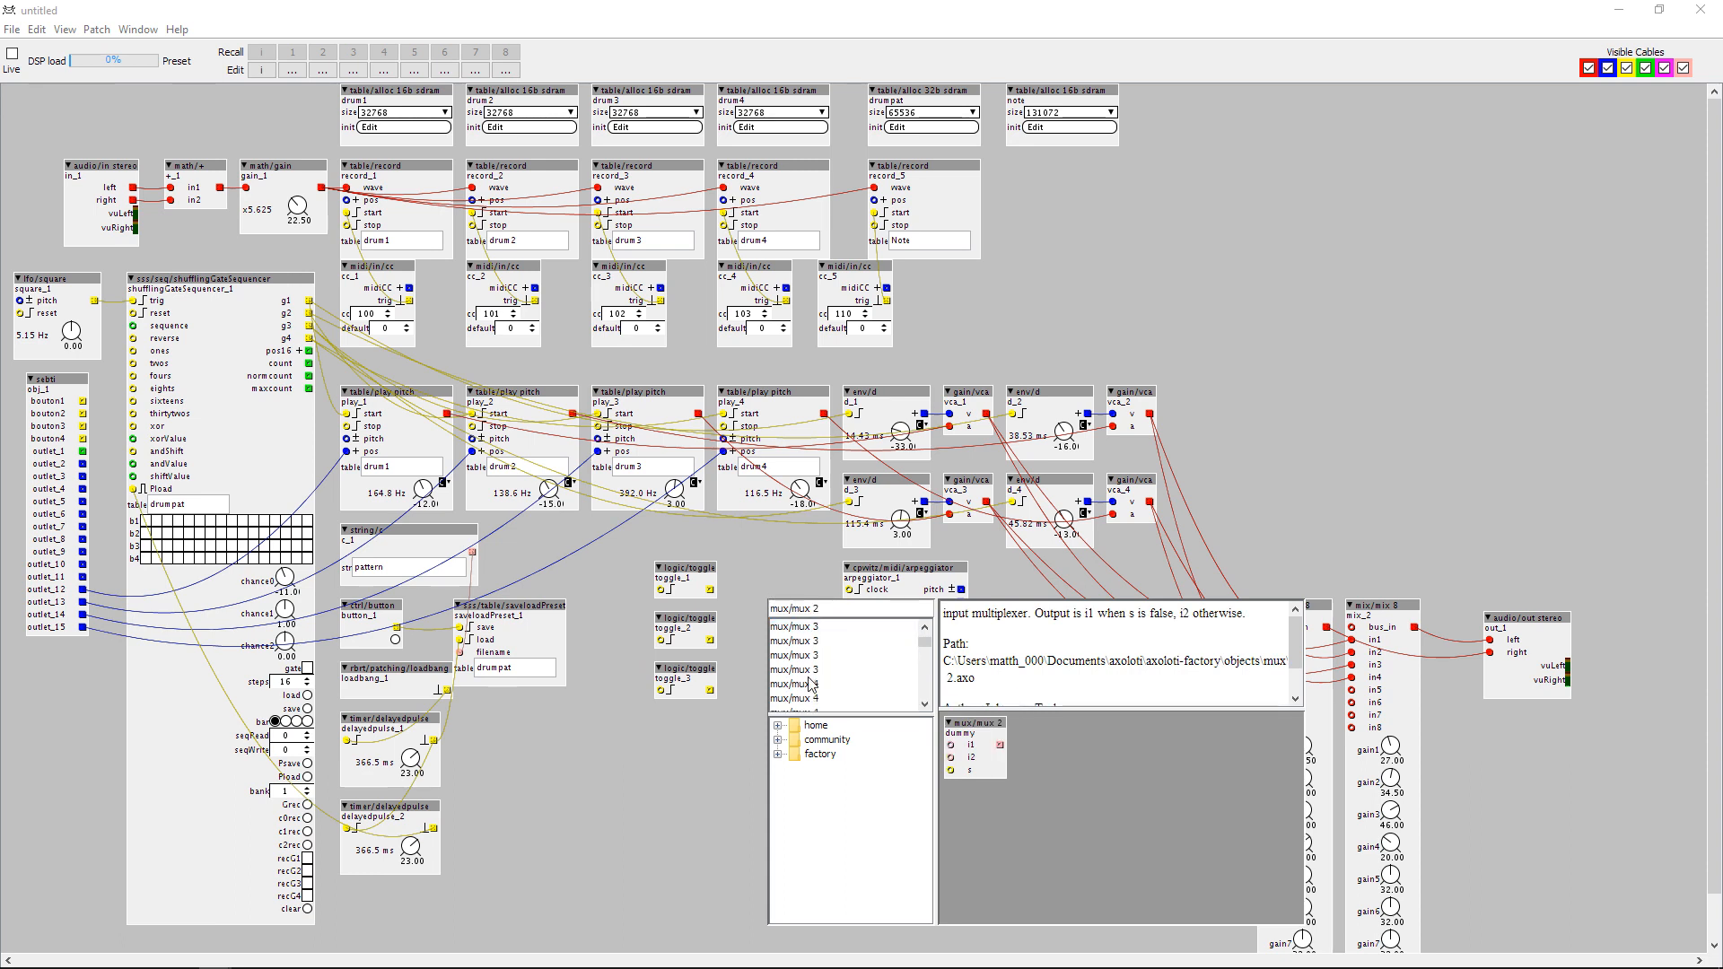
pyautogui.click(811, 643)
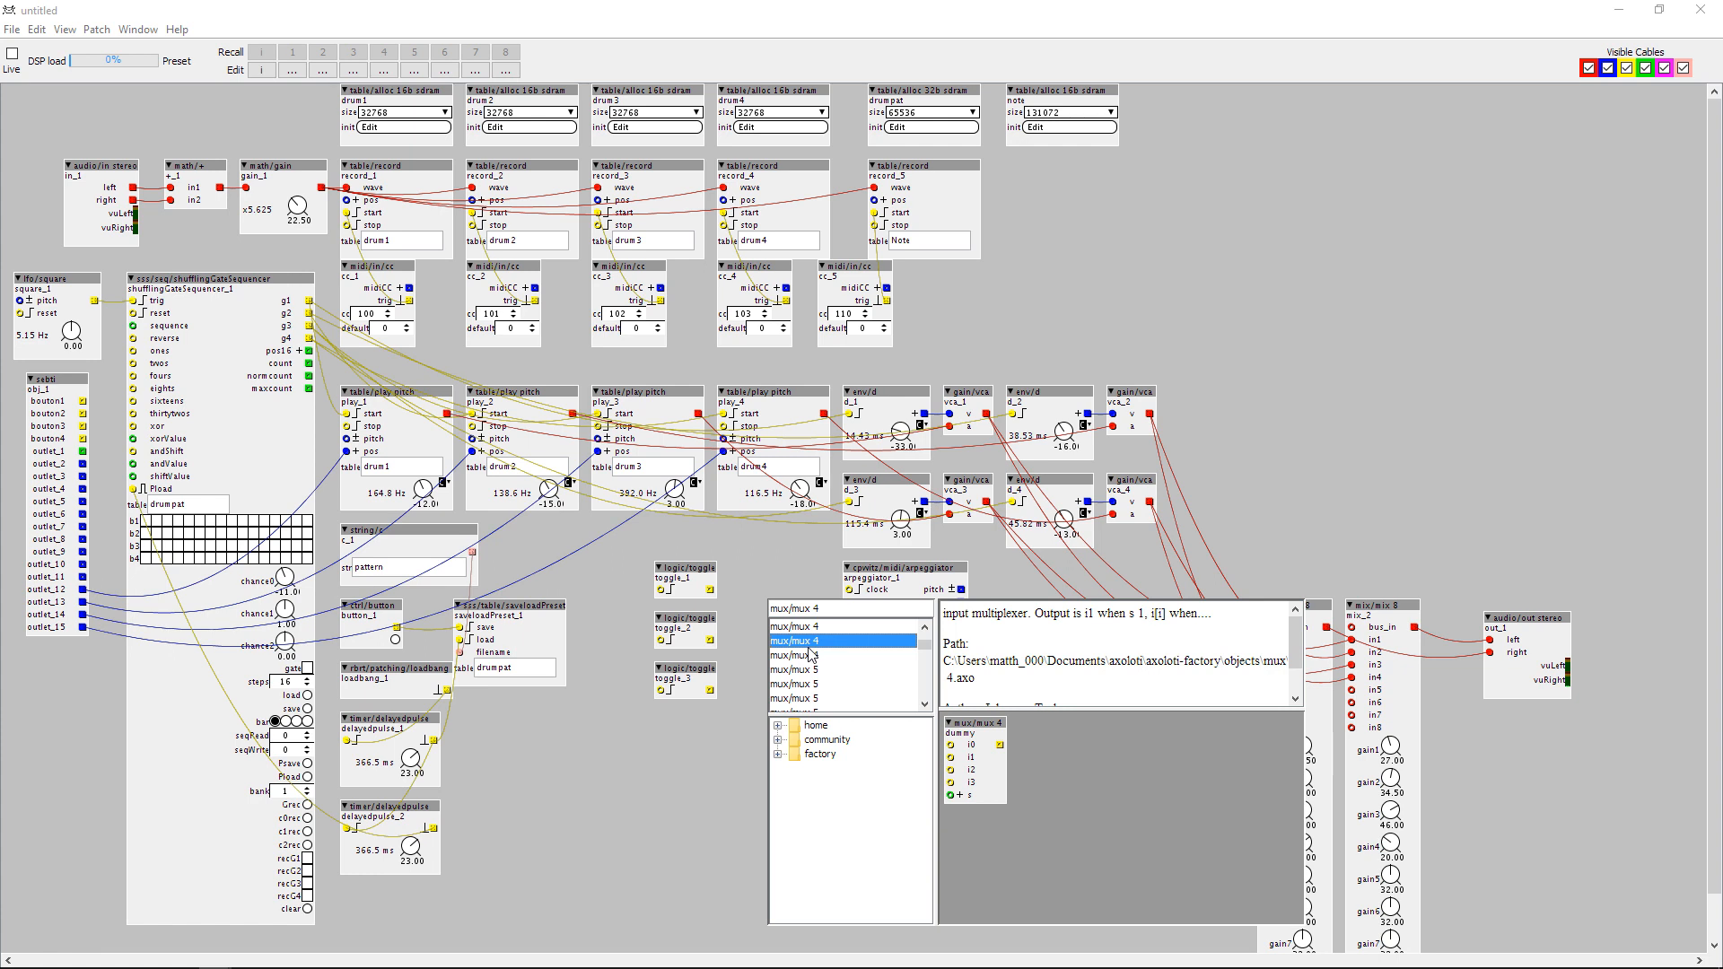
pyautogui.doubleClick(805, 642)
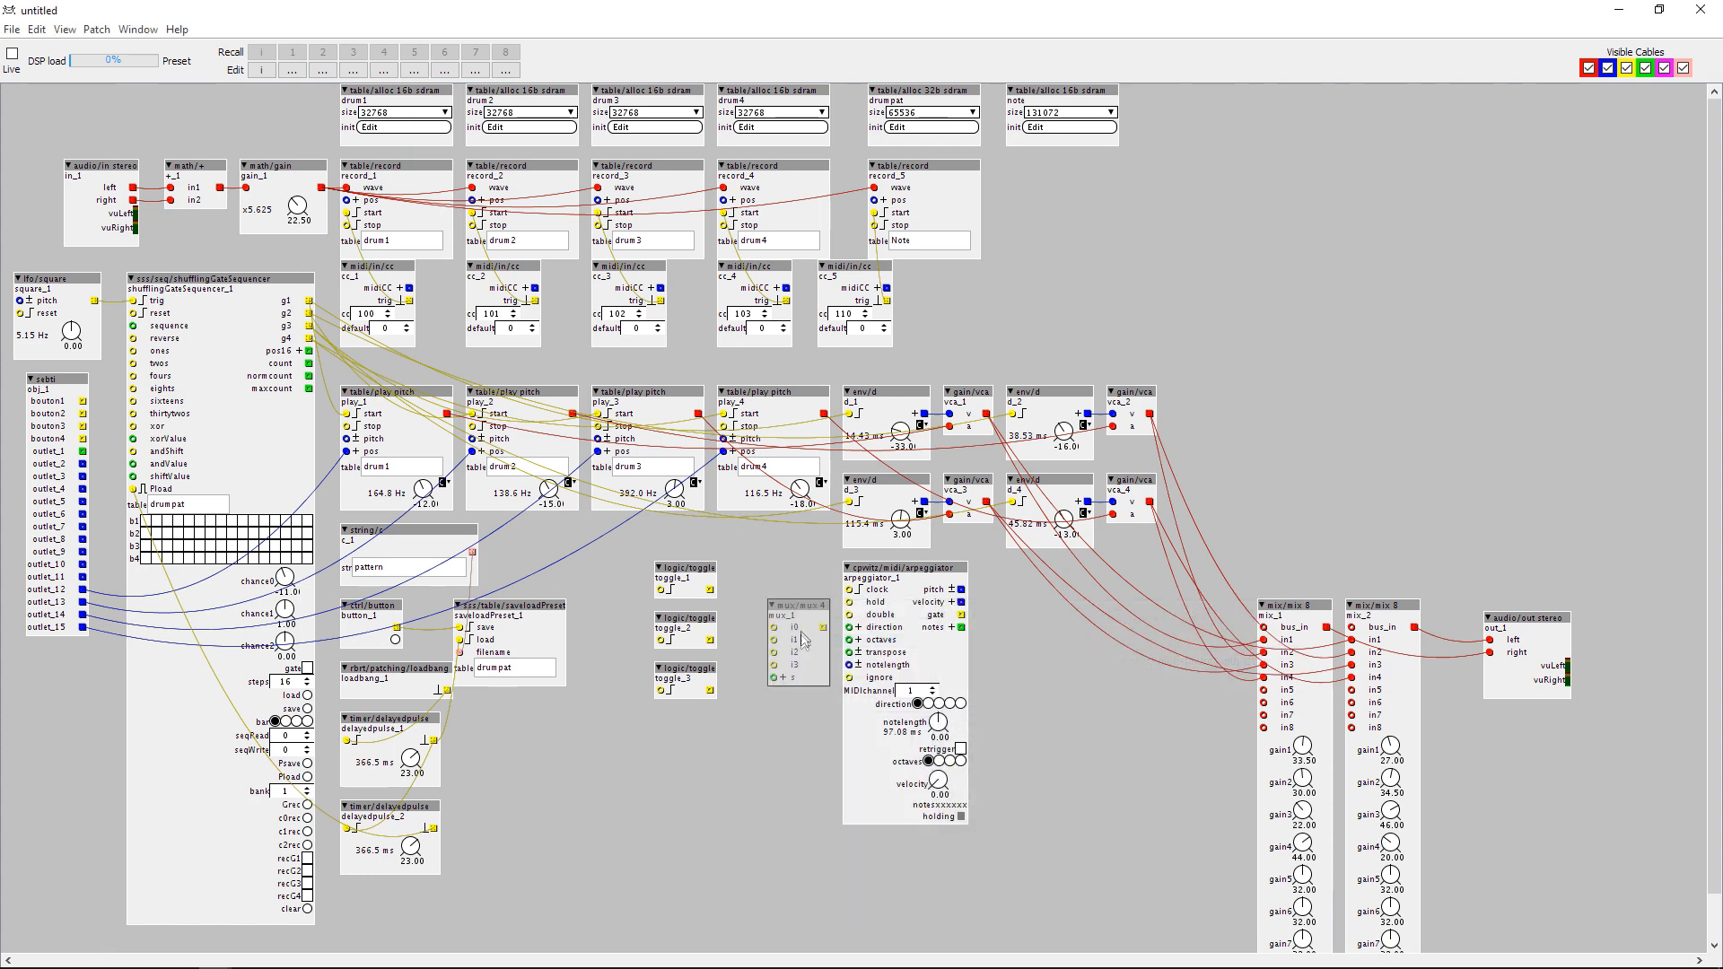
# Wire the square LFO's output to the multiplexer's i0 and the first toggle, and that toggle's output to i1.
pyautogui.moveTo(806, 610); pyautogui.dragTo(94, 300)
pyautogui.moveTo(662, 590); pyautogui.dragTo(135, 339)
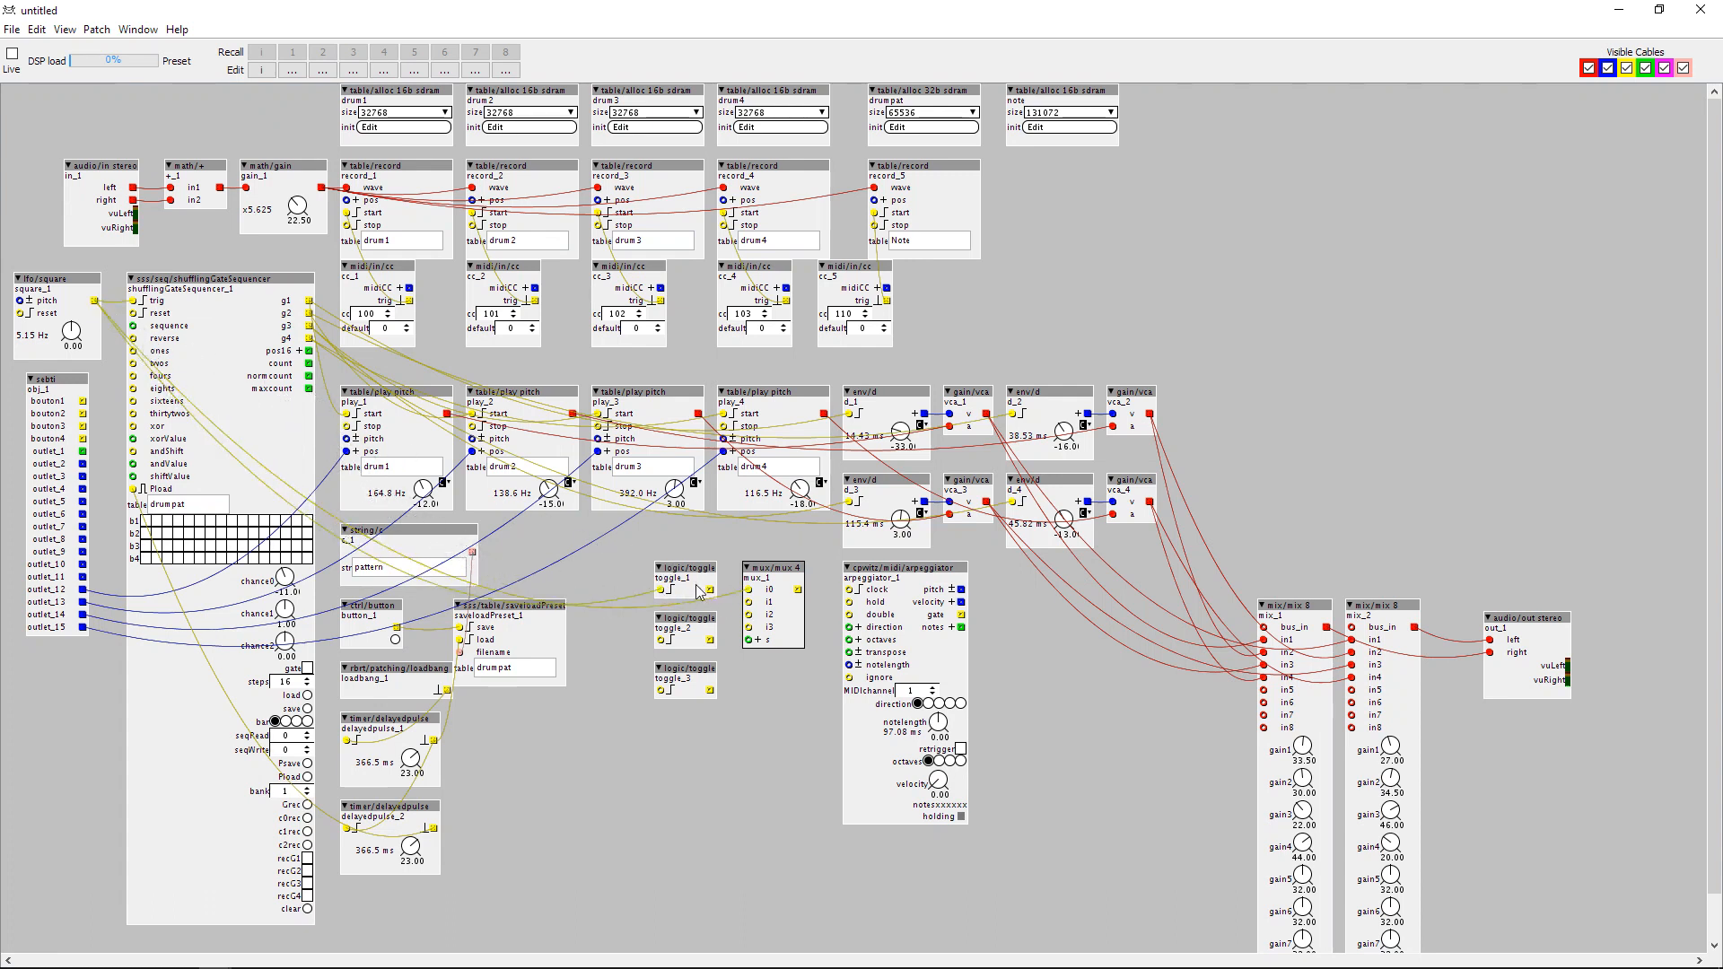
pyautogui.moveTo(710, 589); pyautogui.dragTo(756, 613)
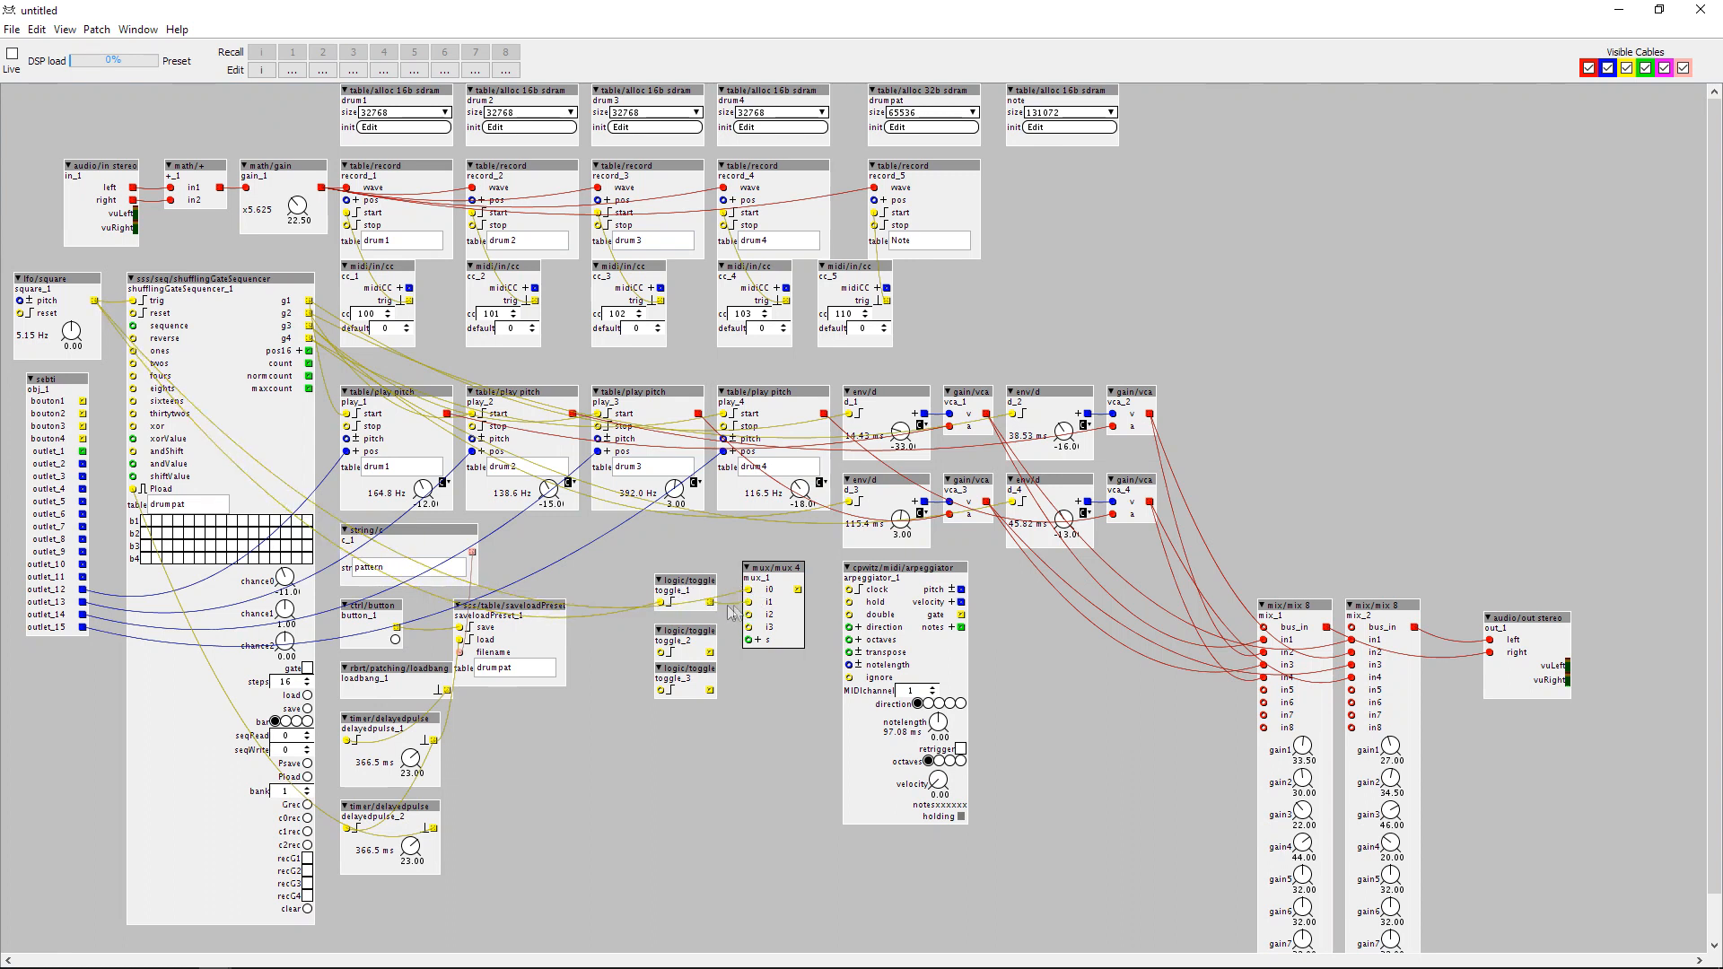
pyautogui.moveTo(701, 591); pyautogui.dragTo(701, 579)
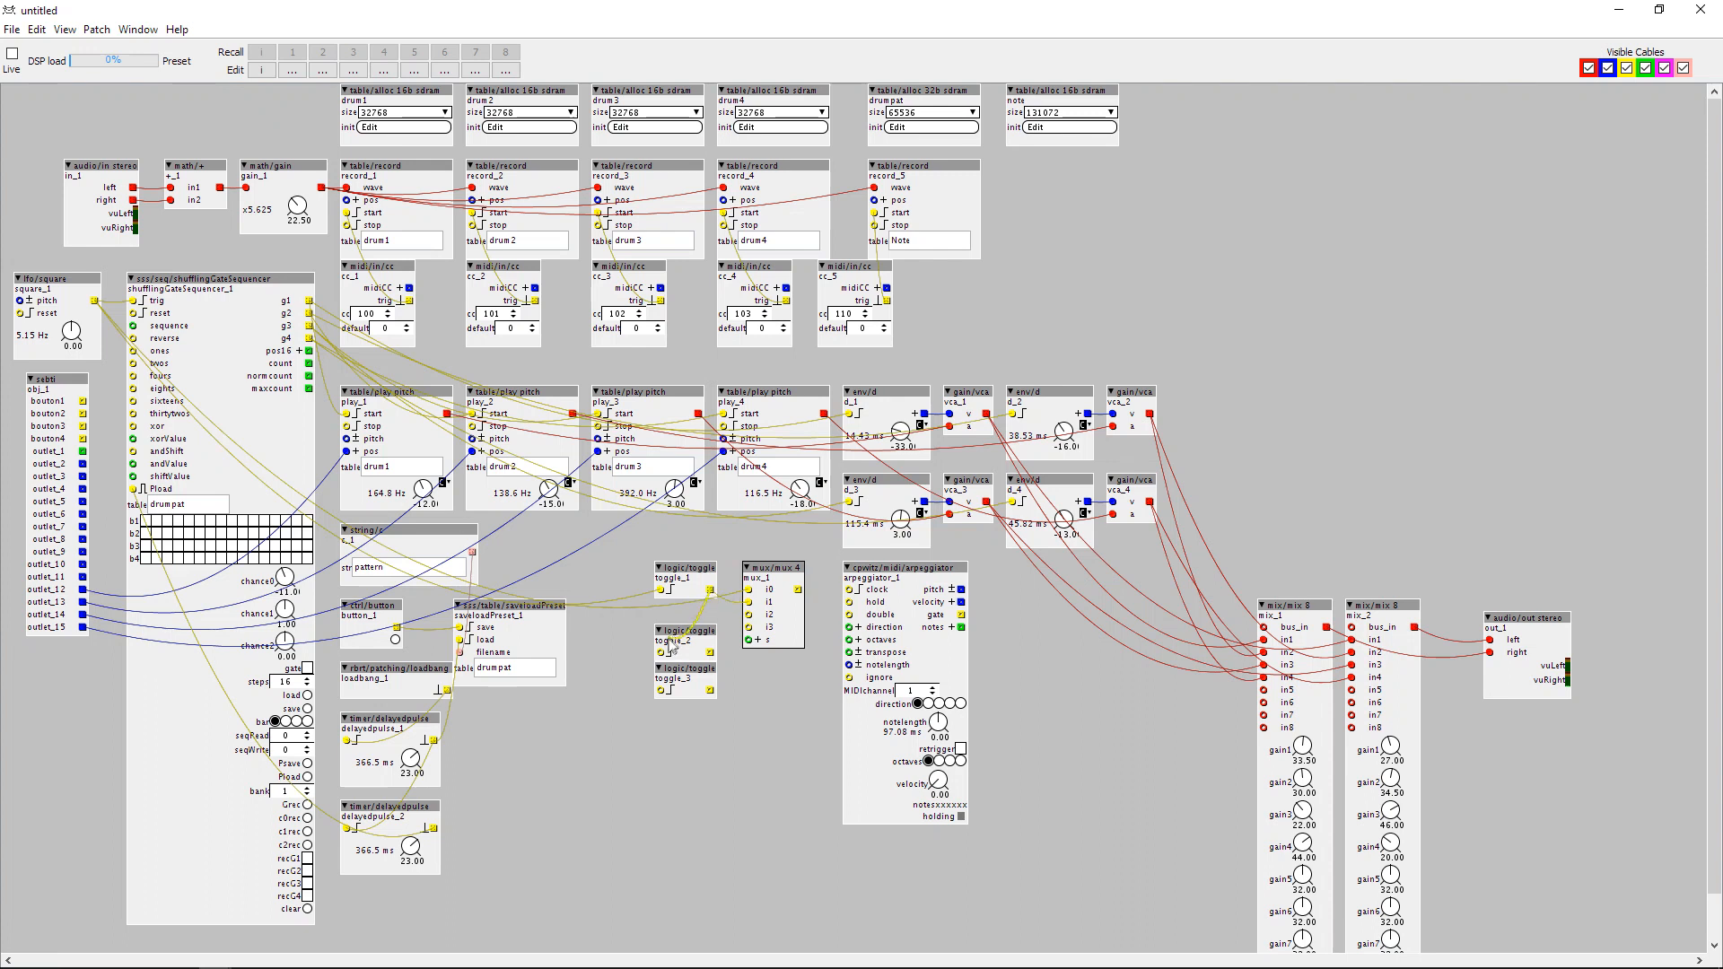
# Chain the second and third toggles into the multiplexer's i2 and i3, and wire the multiplexer's output to the arpeggiator's clock.
pyautogui.moveTo(671, 646); pyautogui.dragTo(746, 615)
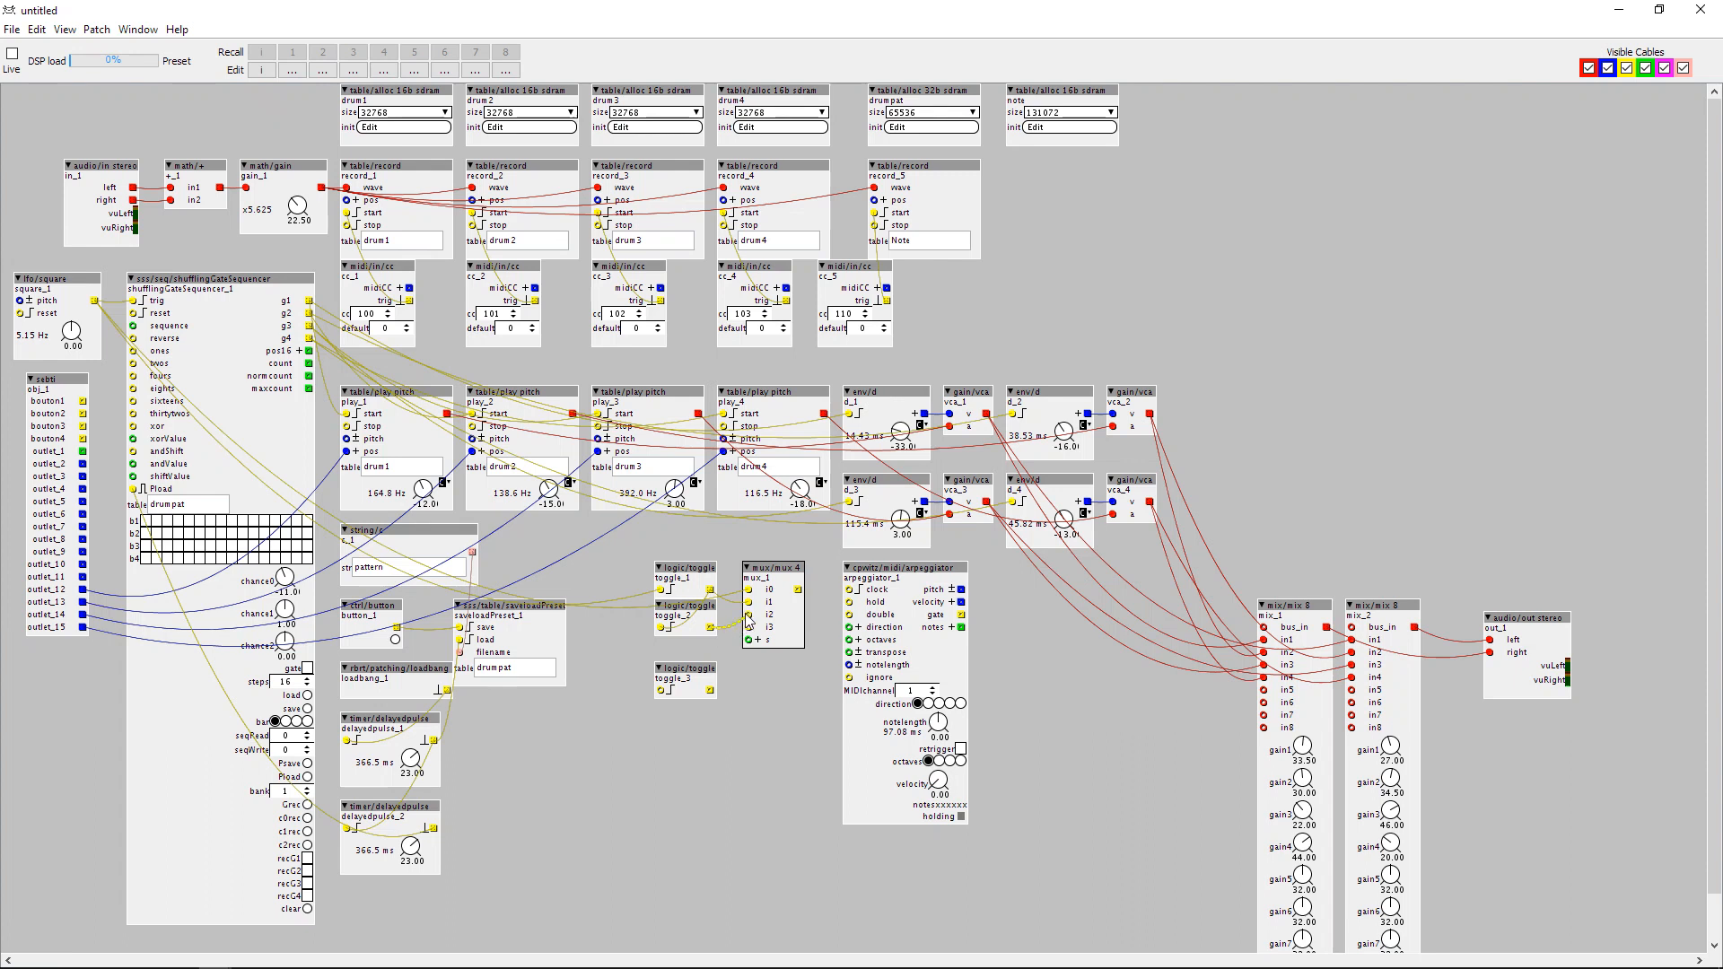
pyautogui.moveTo(689, 670); pyautogui.dragTo(748, 627)
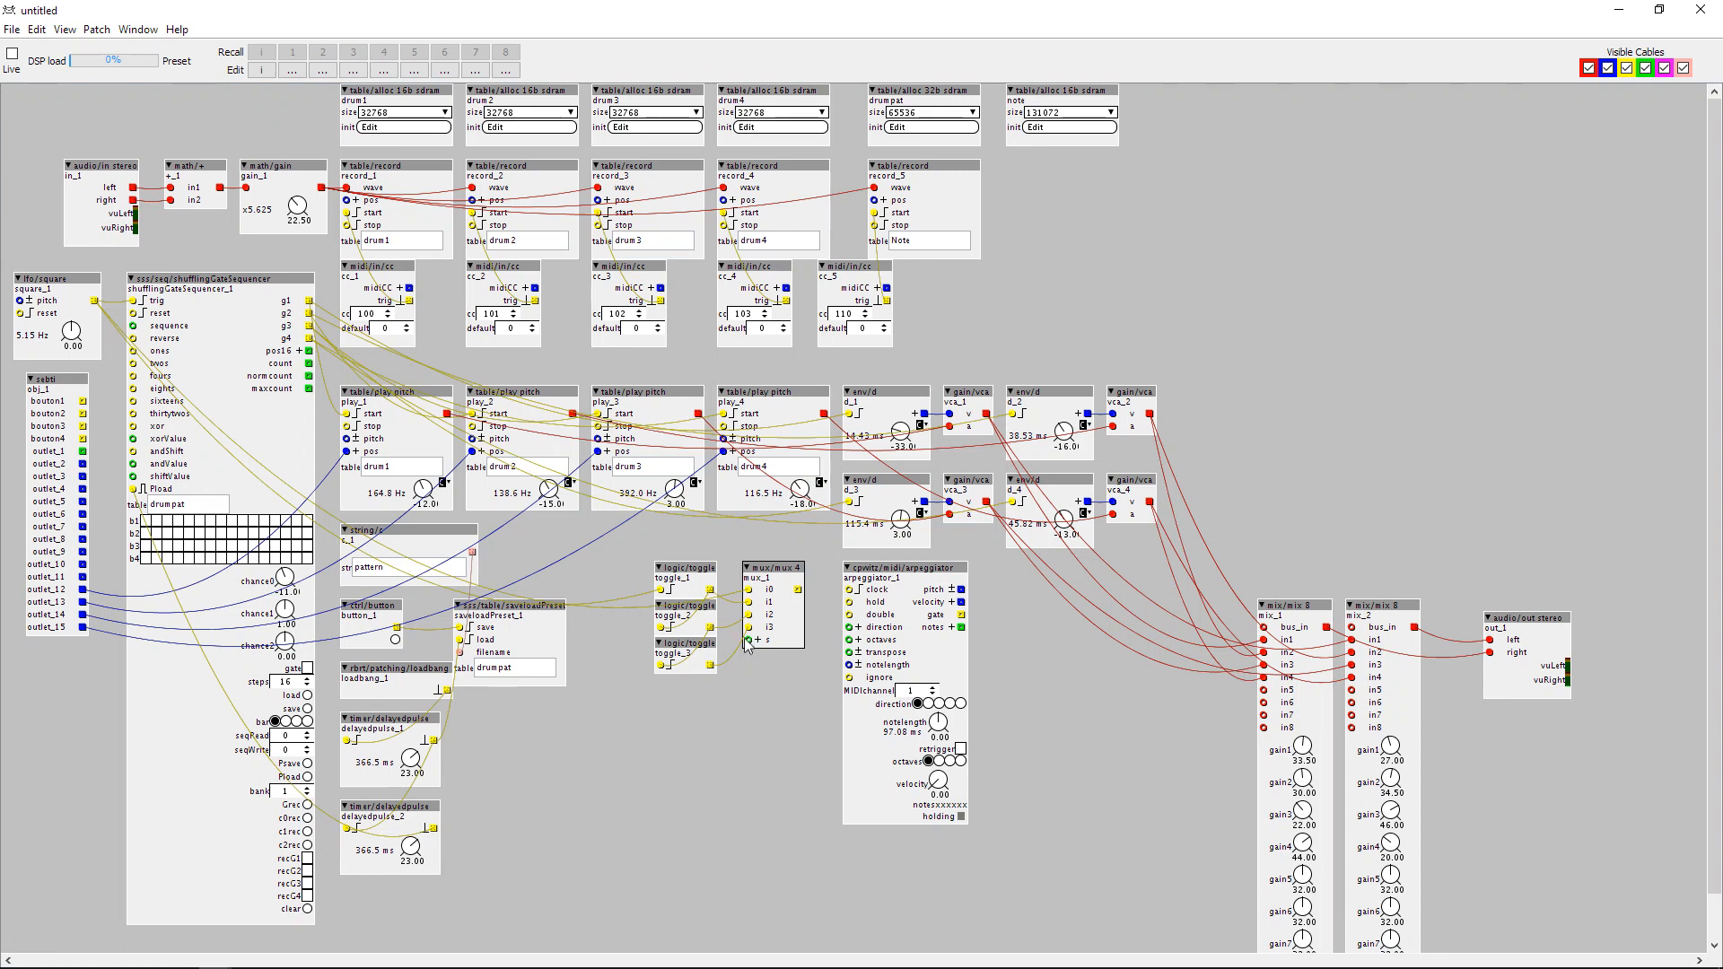
pyautogui.moveTo(777, 568); pyautogui.dragTo(849, 591)
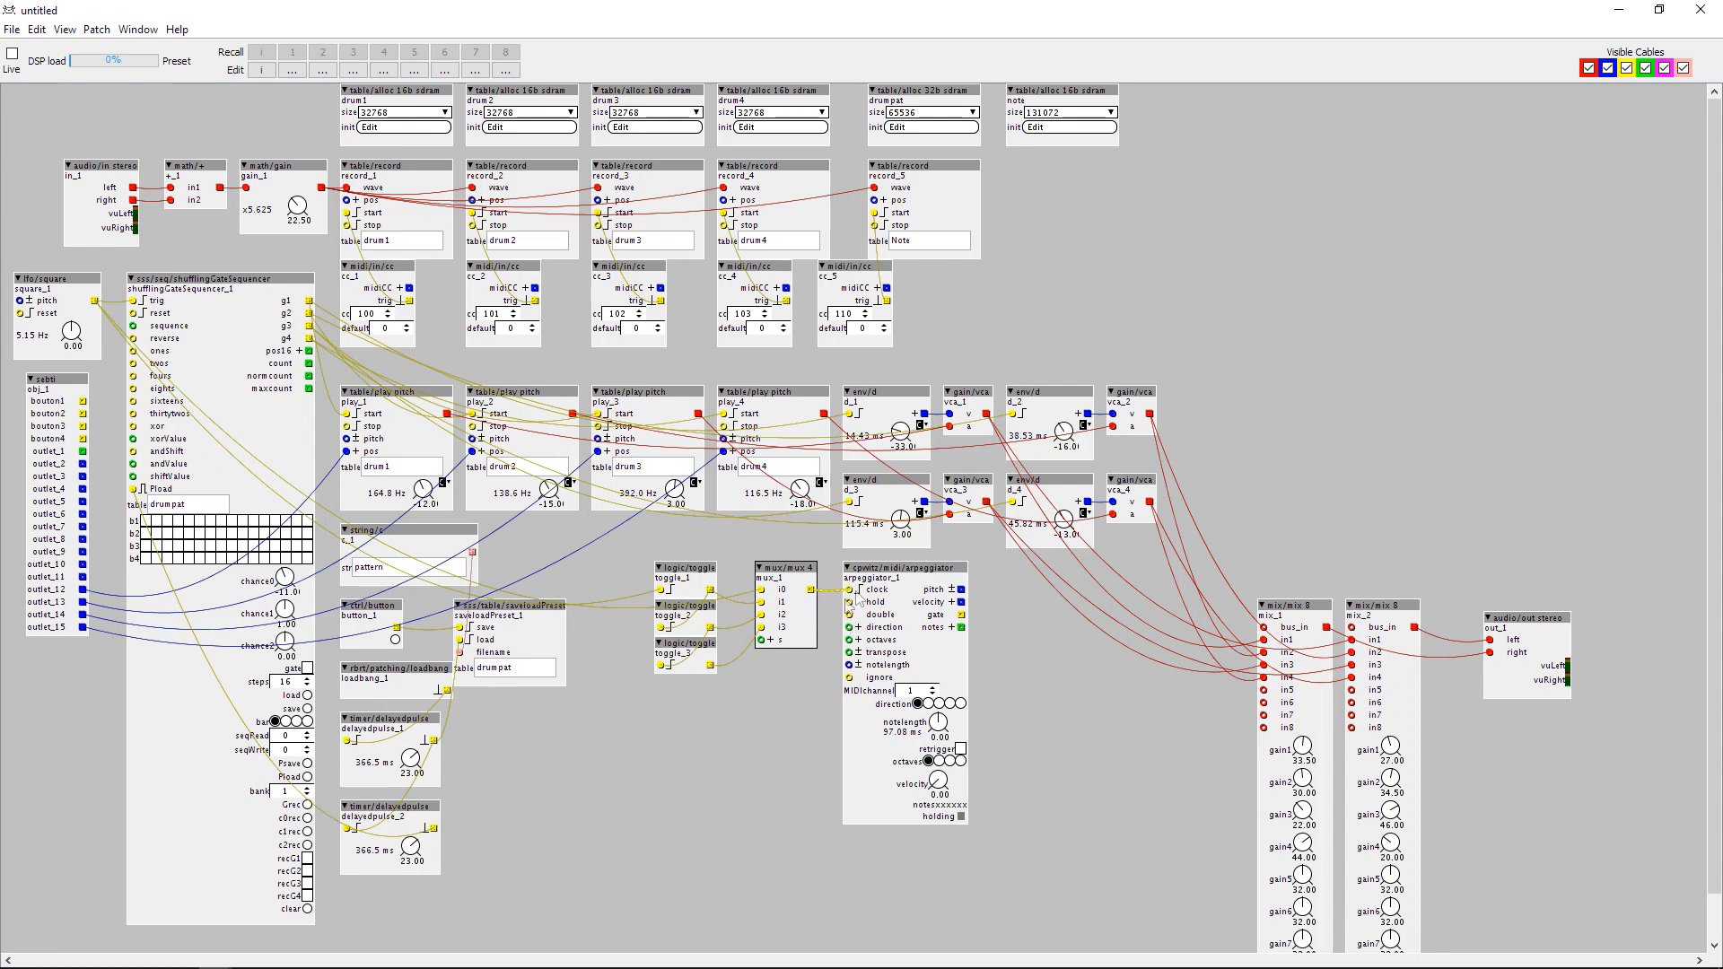
# Add a logic/counter object below the toggles and wire its o output to the multiplexer's s inlet.
pyautogui.doubleClick(659, 709)
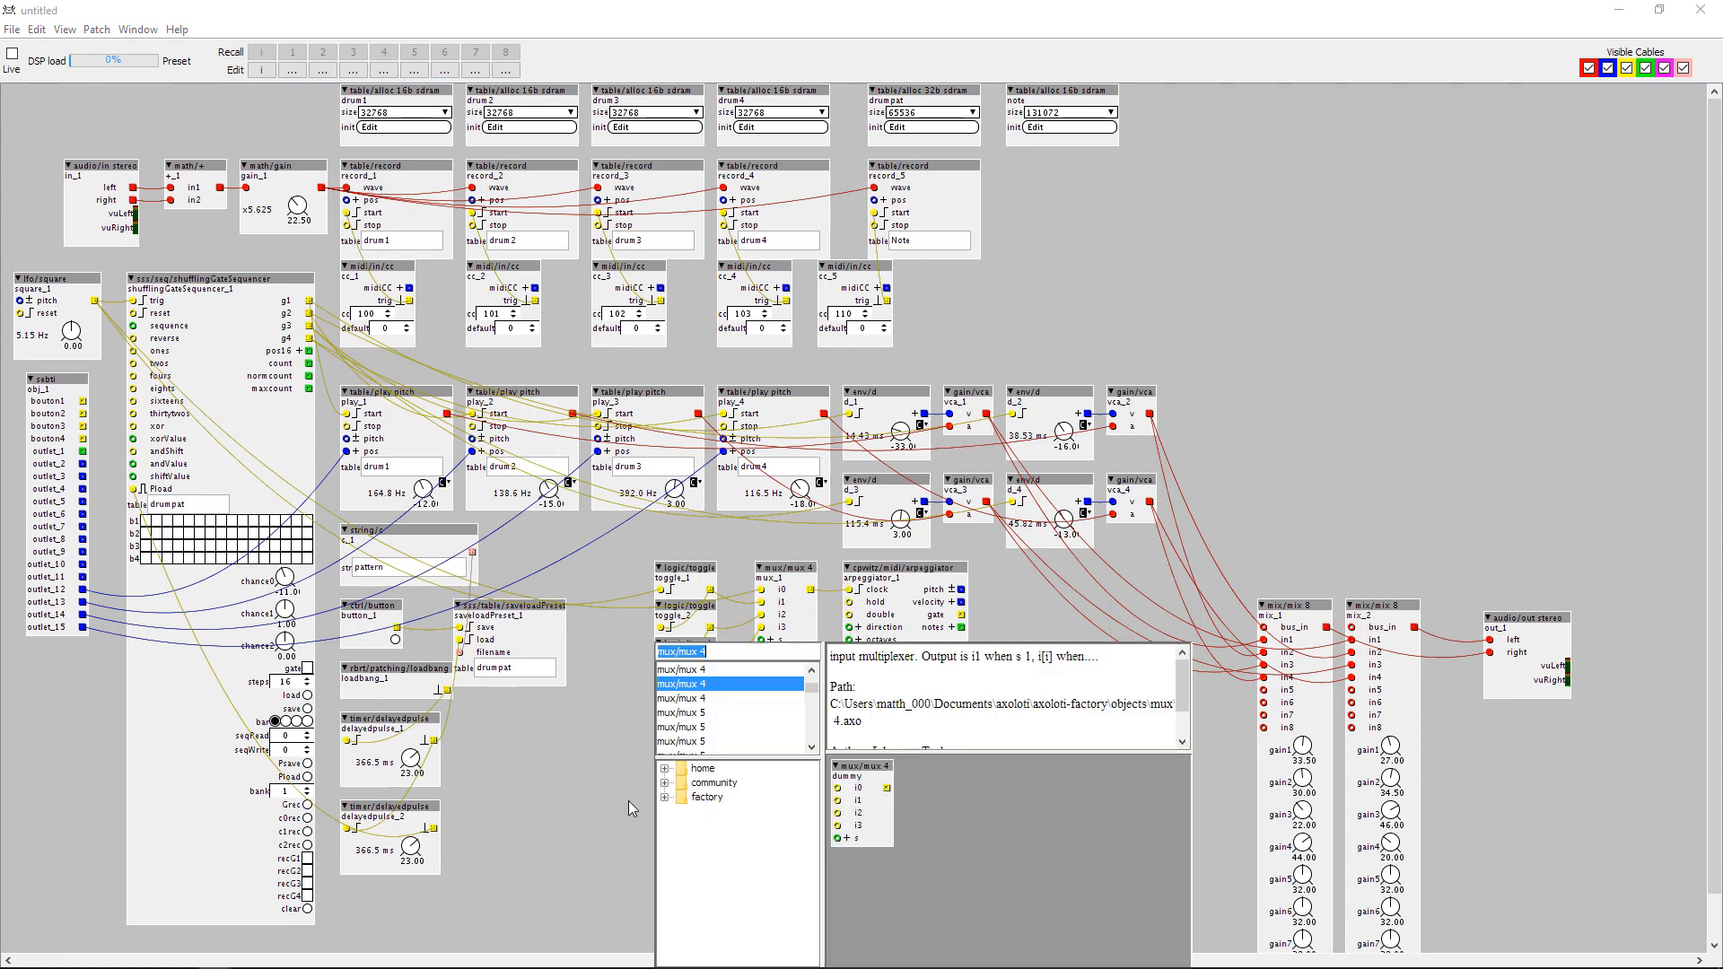
pyautogui.write('counter')
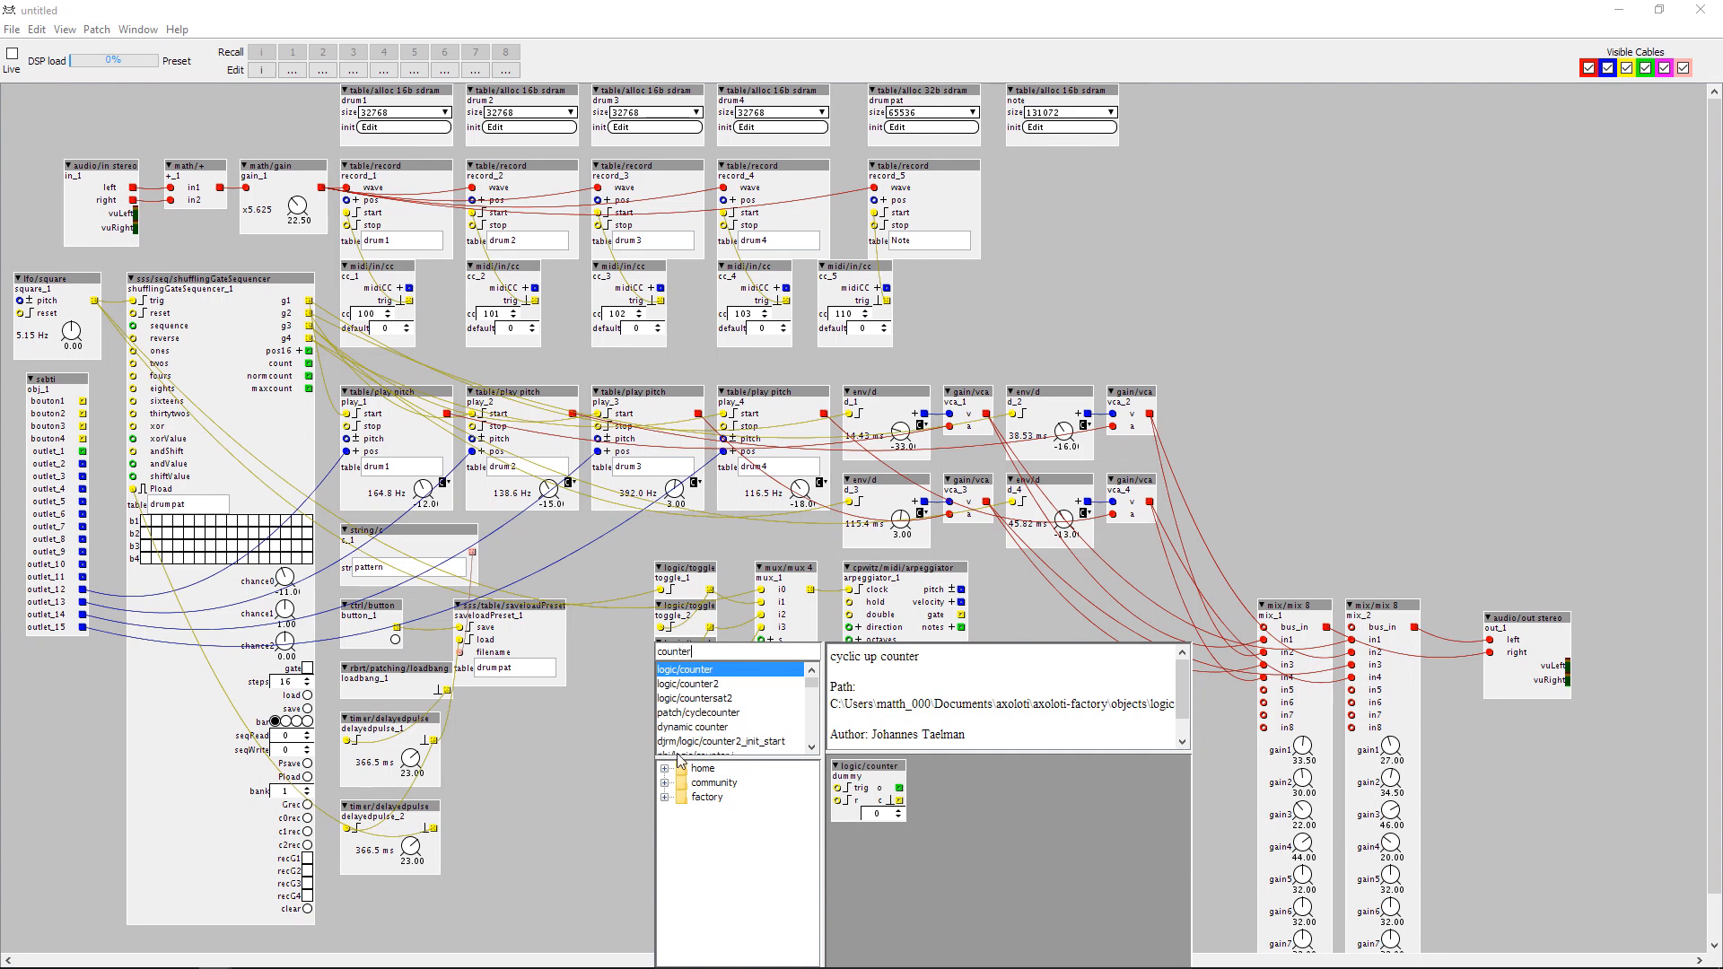
pyautogui.doubleClick(711, 671)
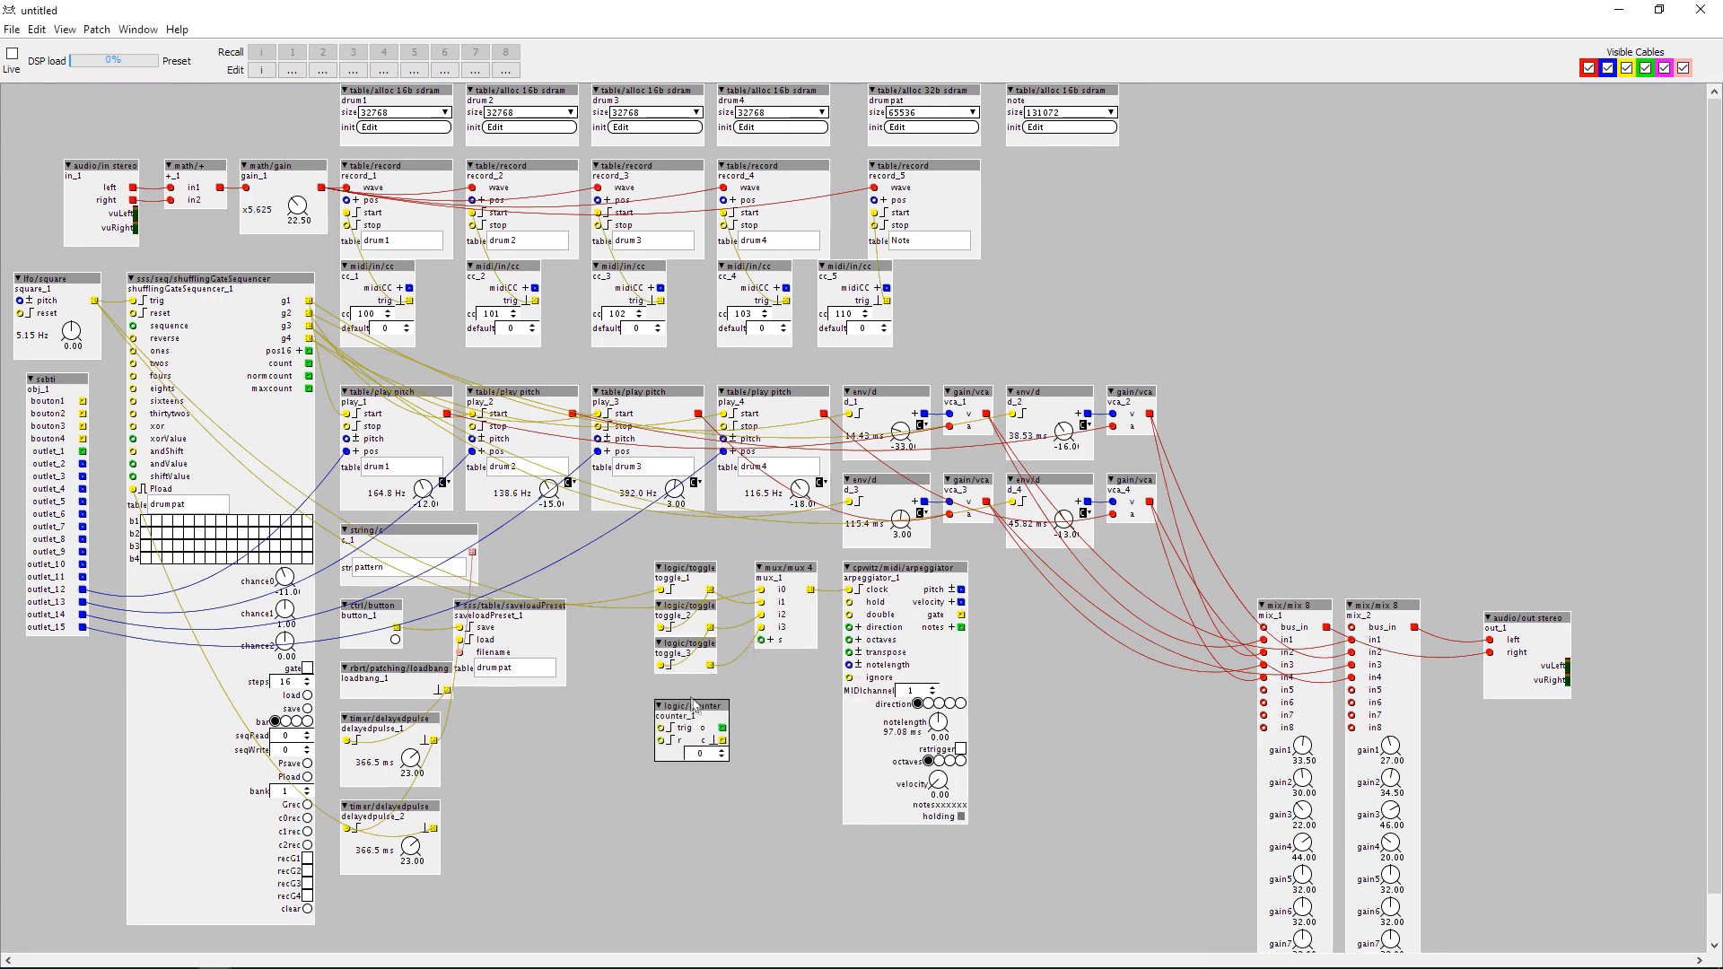
pyautogui.moveTo(696, 705); pyautogui.dragTo(686, 694)
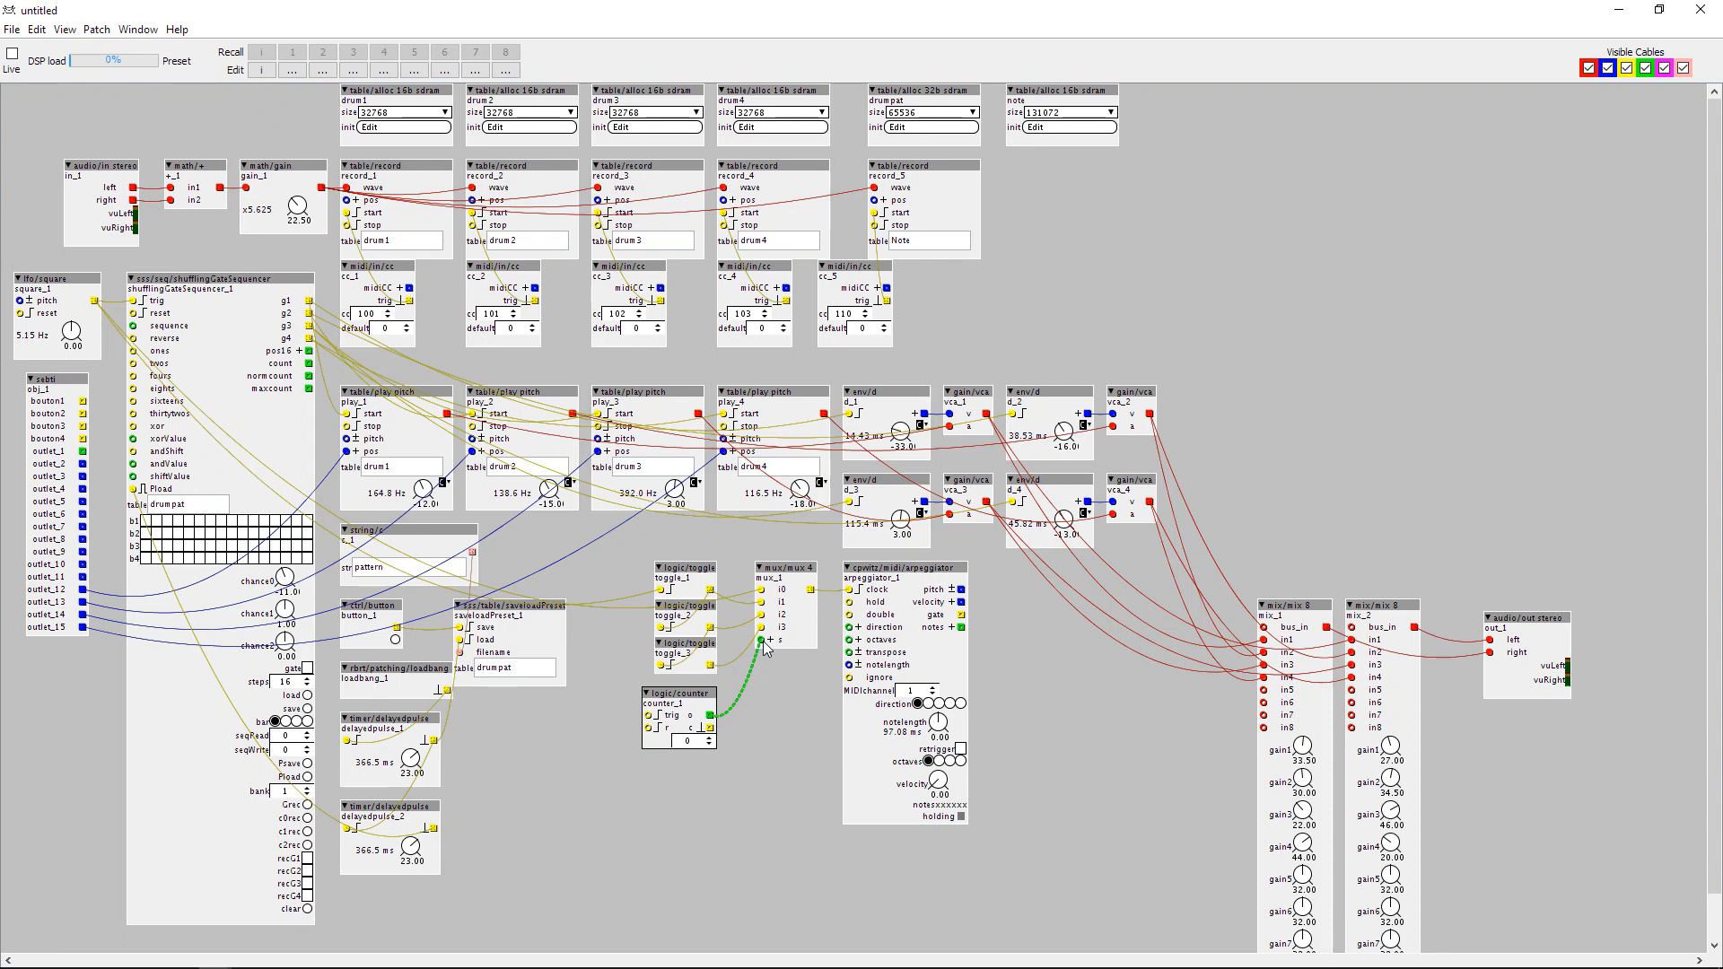
# Change the counter object's type to logic/counter2.
pyautogui.doubleClick(567, 734)
pyautogui.press('Return')
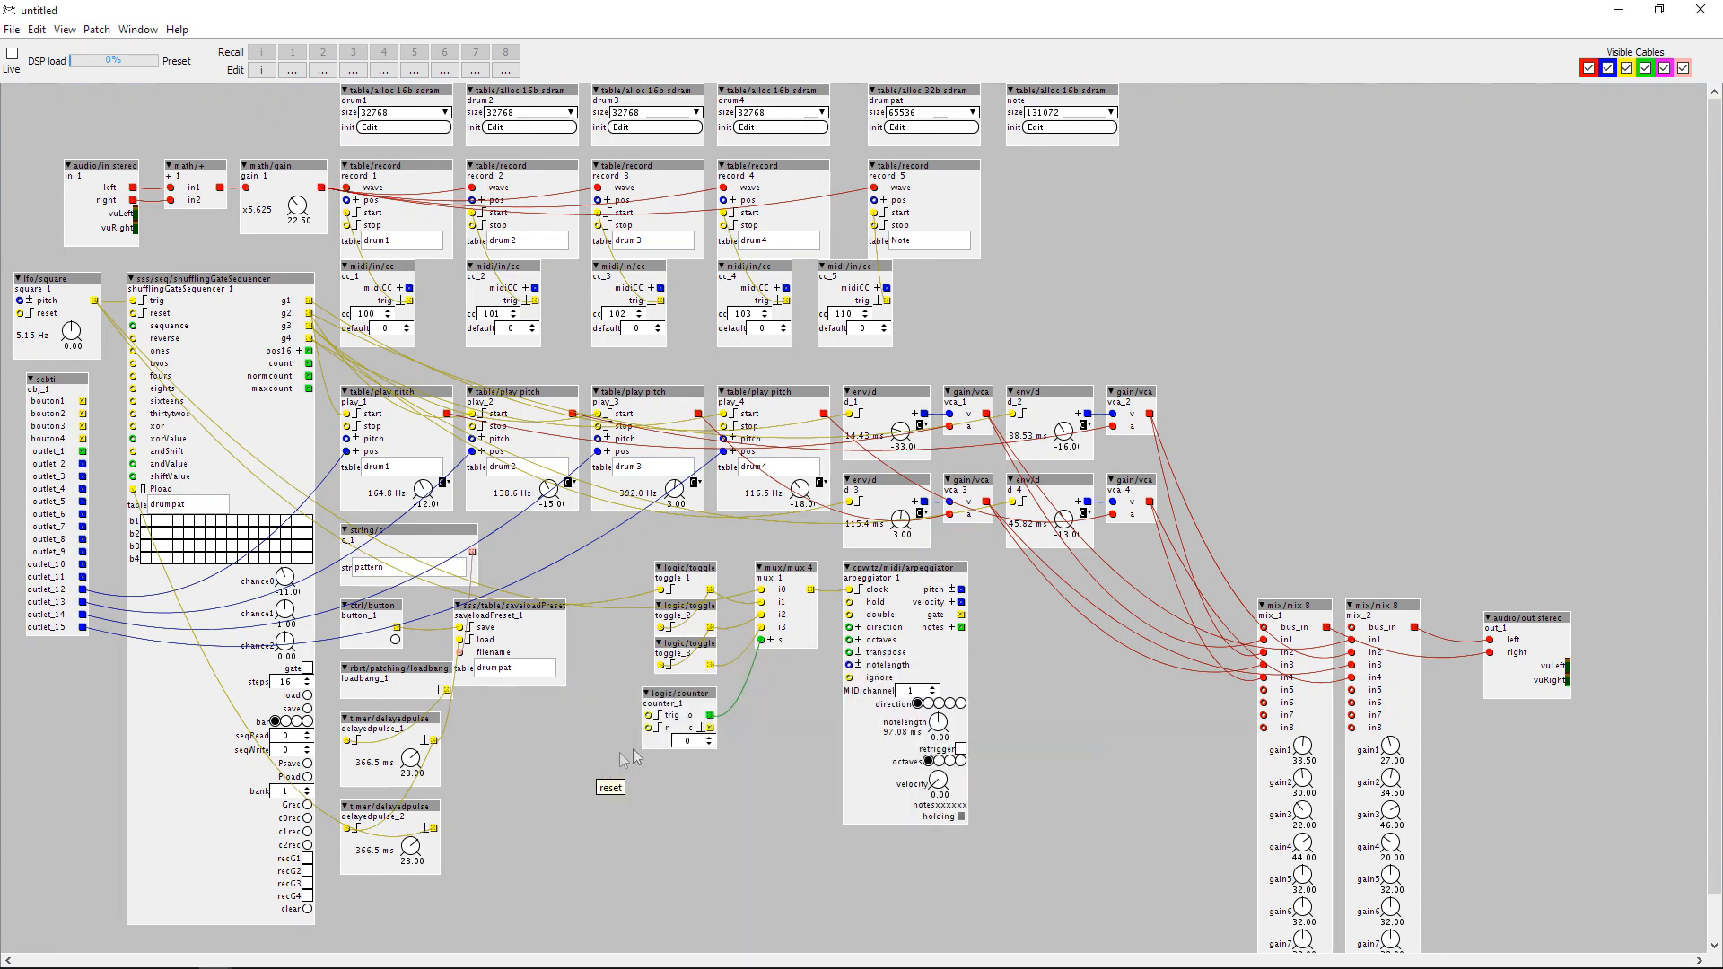
pyautogui.press('Delete')
pyautogui.doubleClick(677, 705)
pyautogui.doubleClick(682, 685)
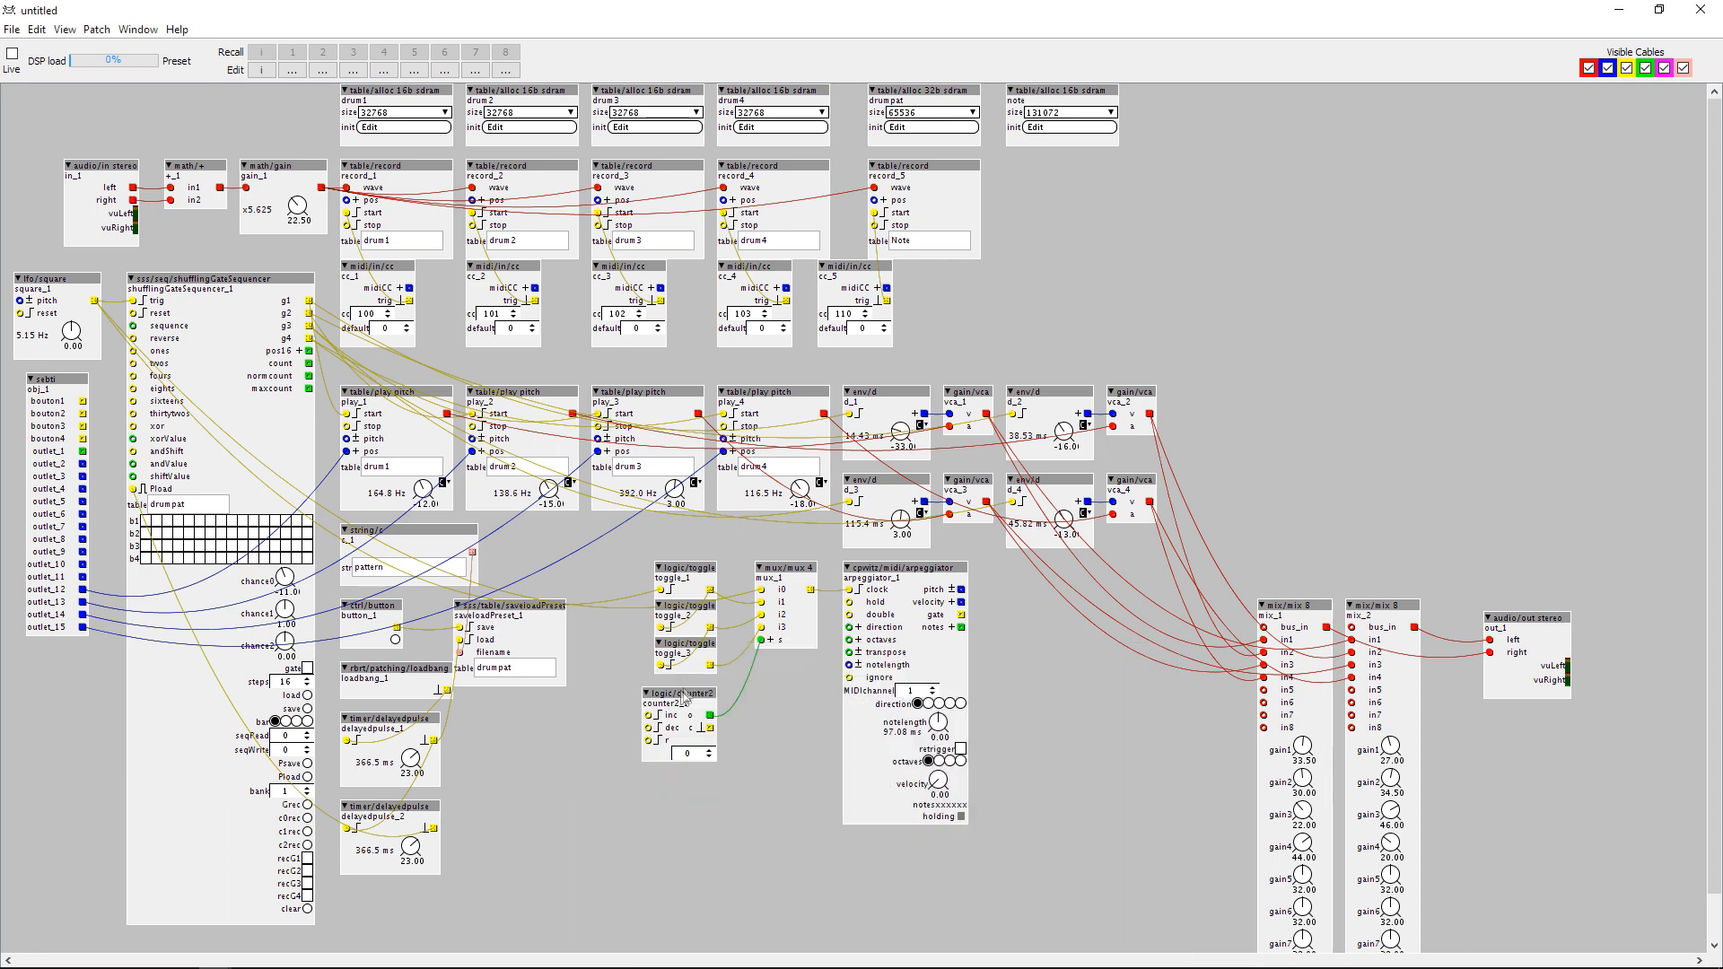
# Add a midi/in/cc object beside the counter2 object and duplicate it directly below.
pyautogui.doubleClick(572, 730)
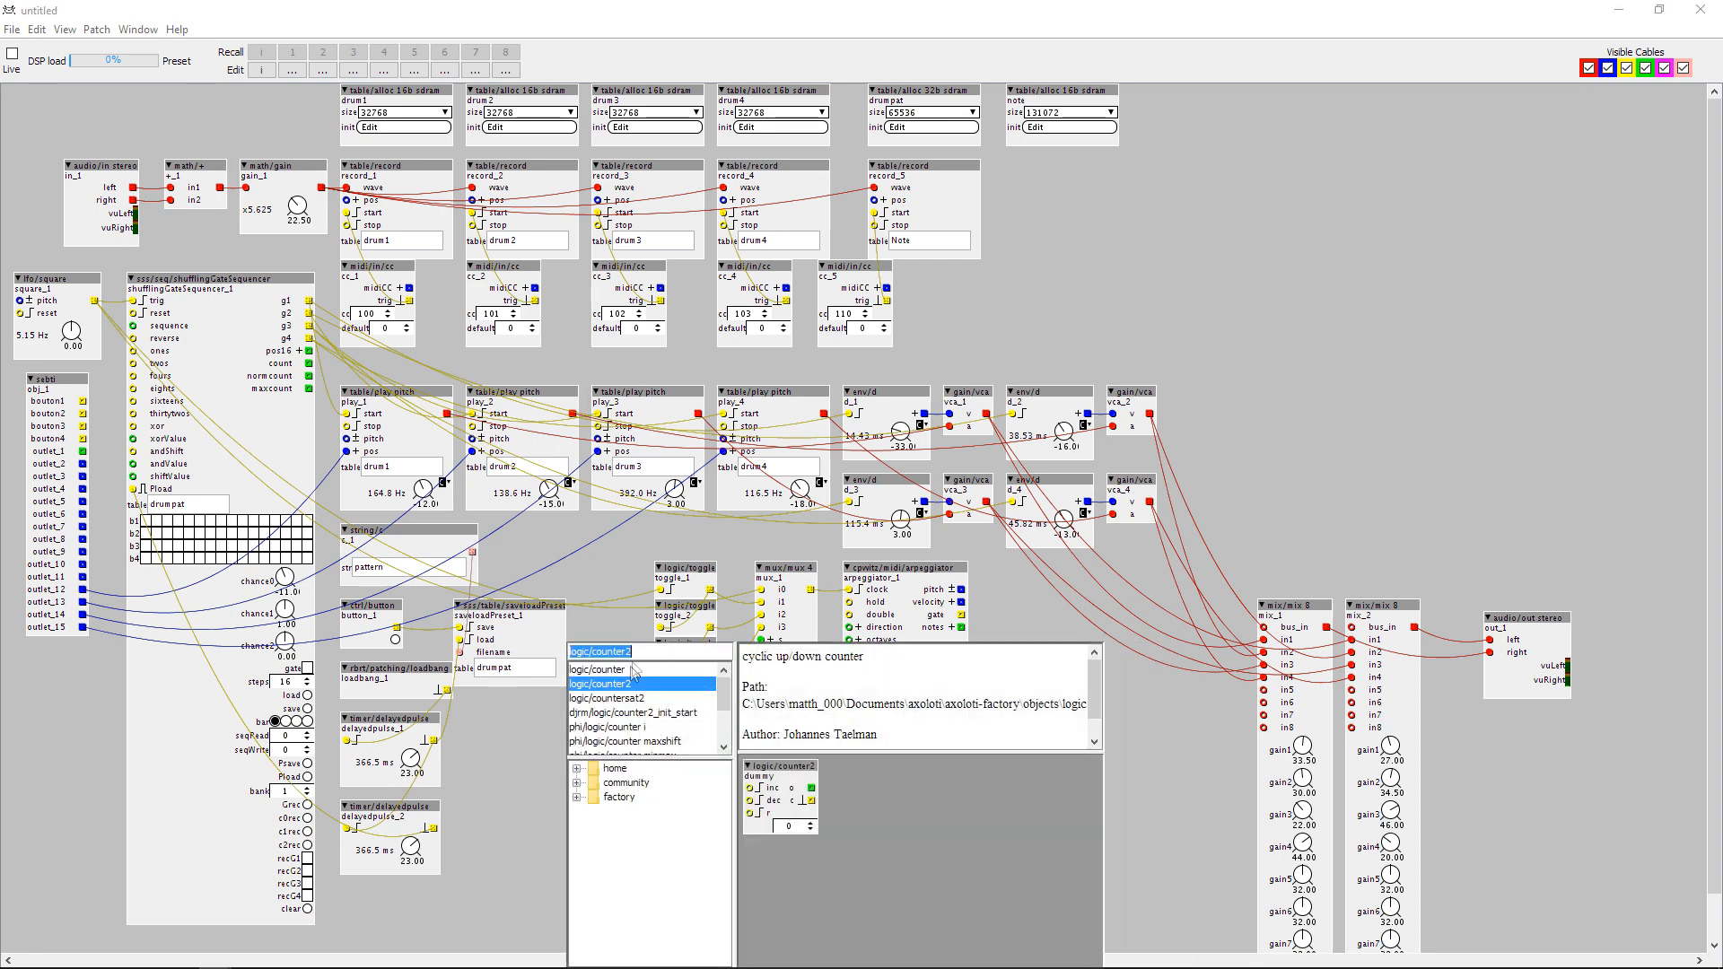
pyautogui.write('mid')
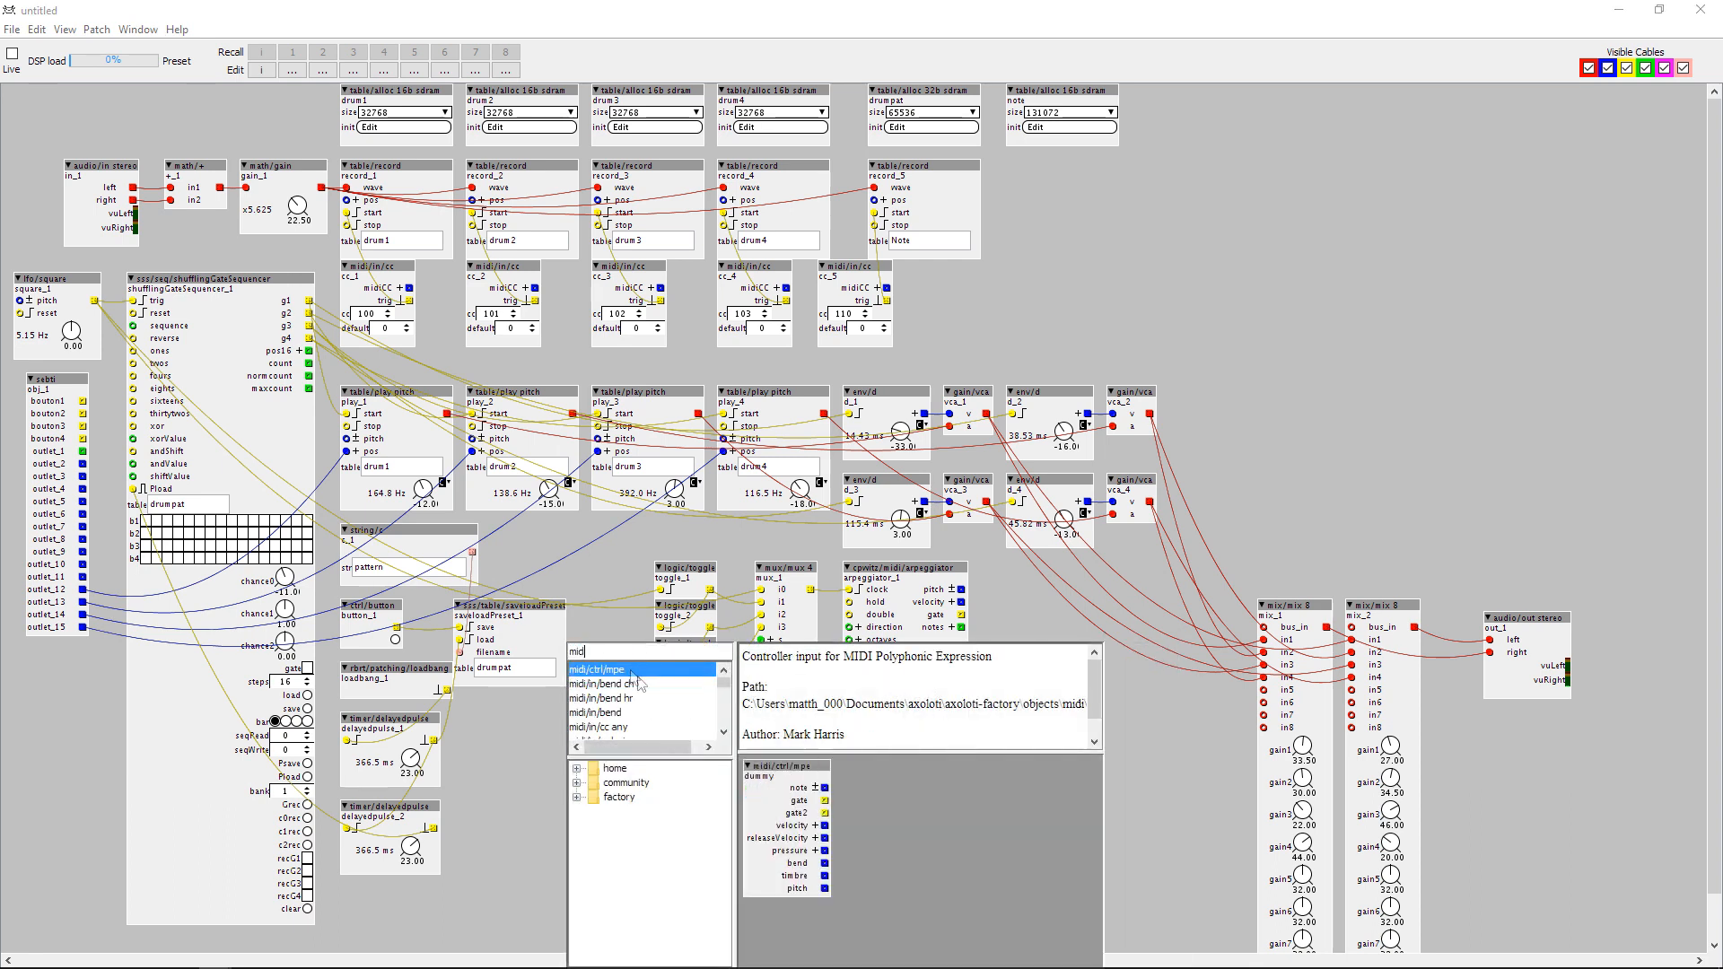
pyautogui.scroll(-1, 613, 697)
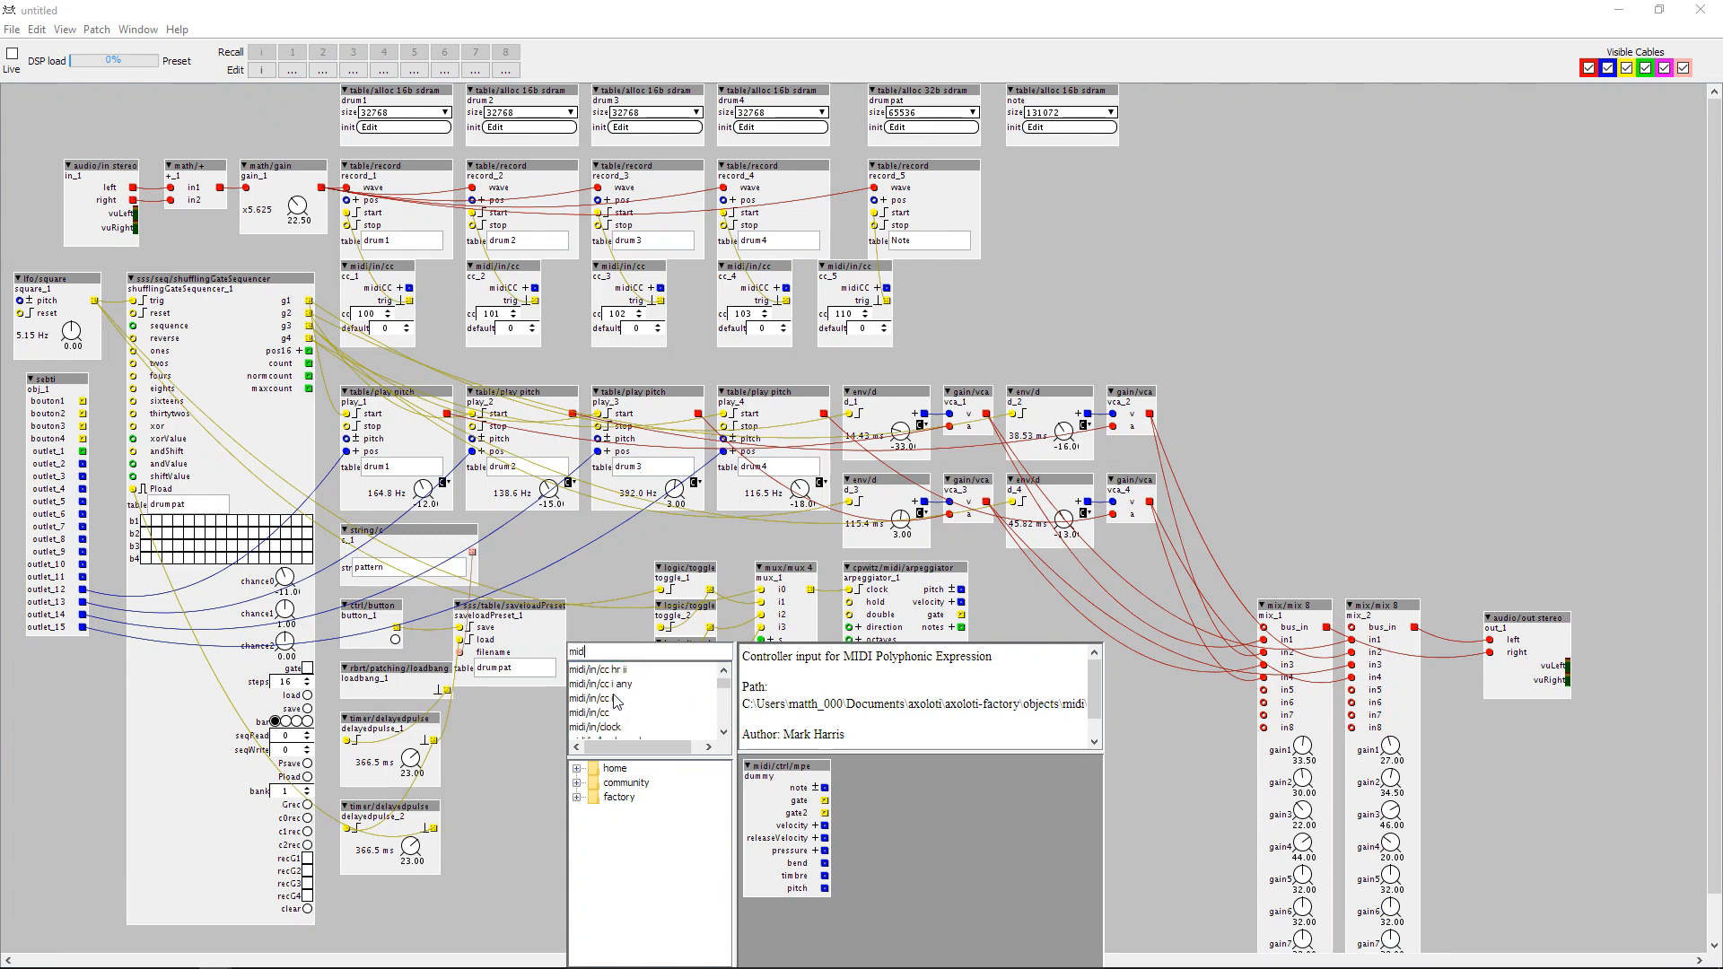
pyautogui.click(613, 698)
pyautogui.doubleClick(609, 712)
pyautogui.moveTo(600, 729); pyautogui.dragTo(587, 692)
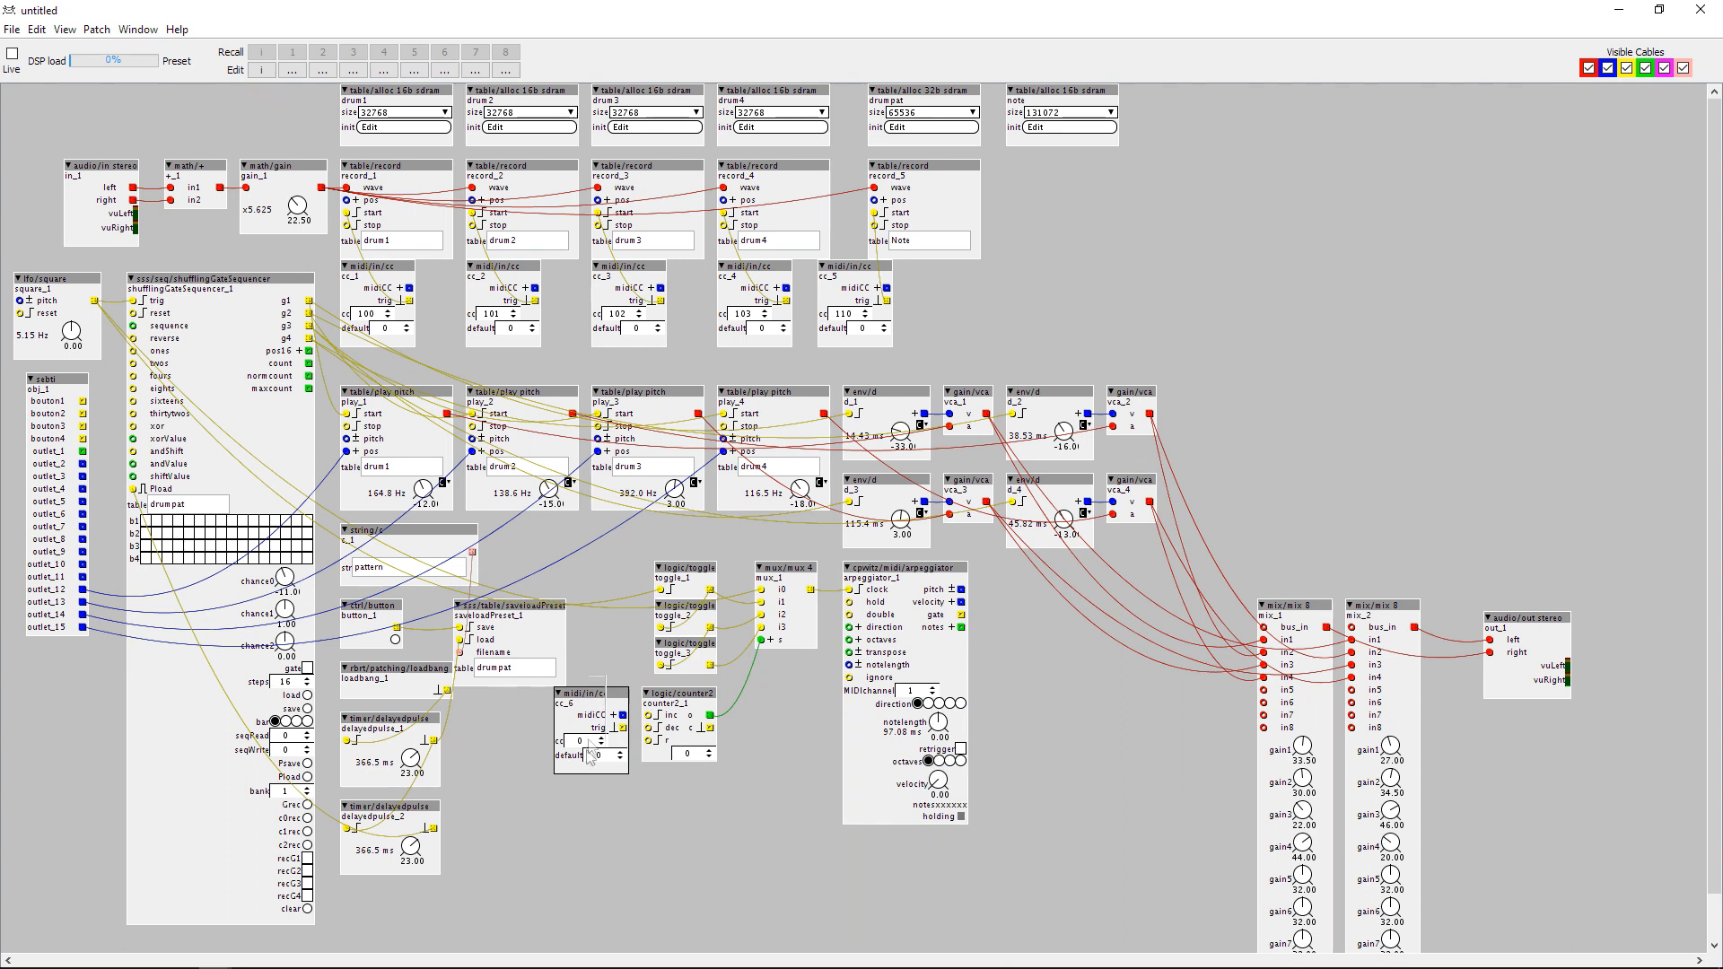
pyautogui.moveTo(618, 769); pyautogui.dragTo(580, 807)
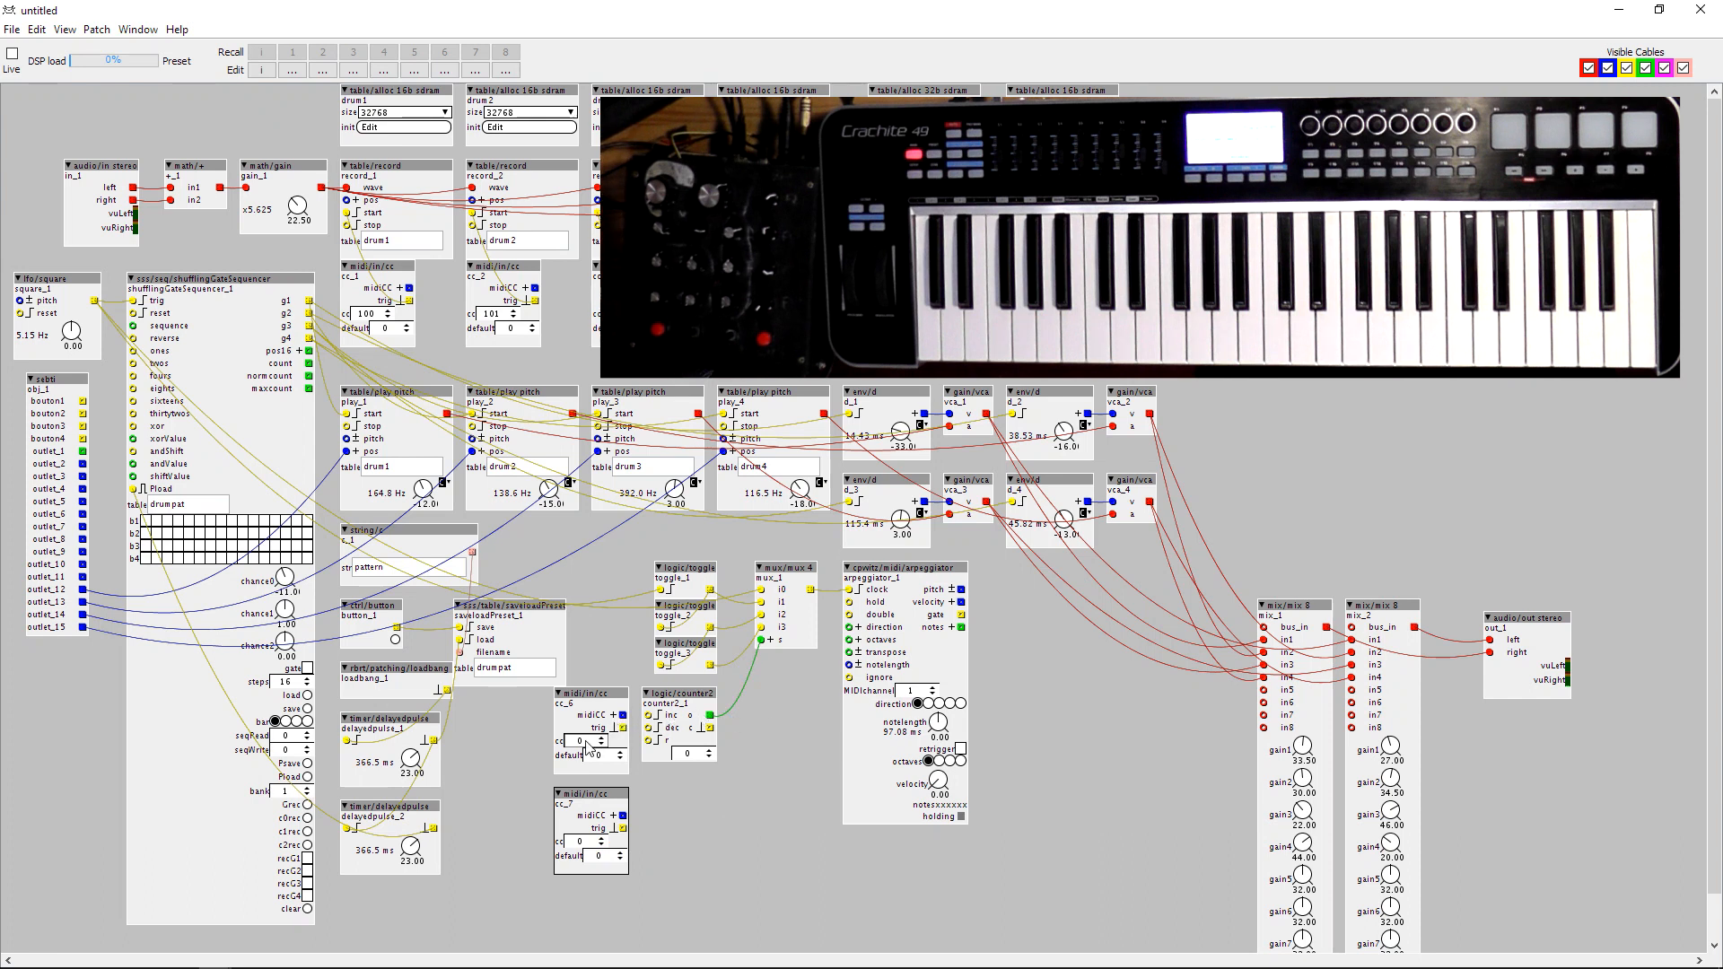
# Set the two new CC objects to 114 and 115, wire their triggers to the counter's inc and dec, and set the counter to 4.
pyautogui.click(586, 844)
pyautogui.moveTo(623, 829); pyautogui.dragTo(648, 715)
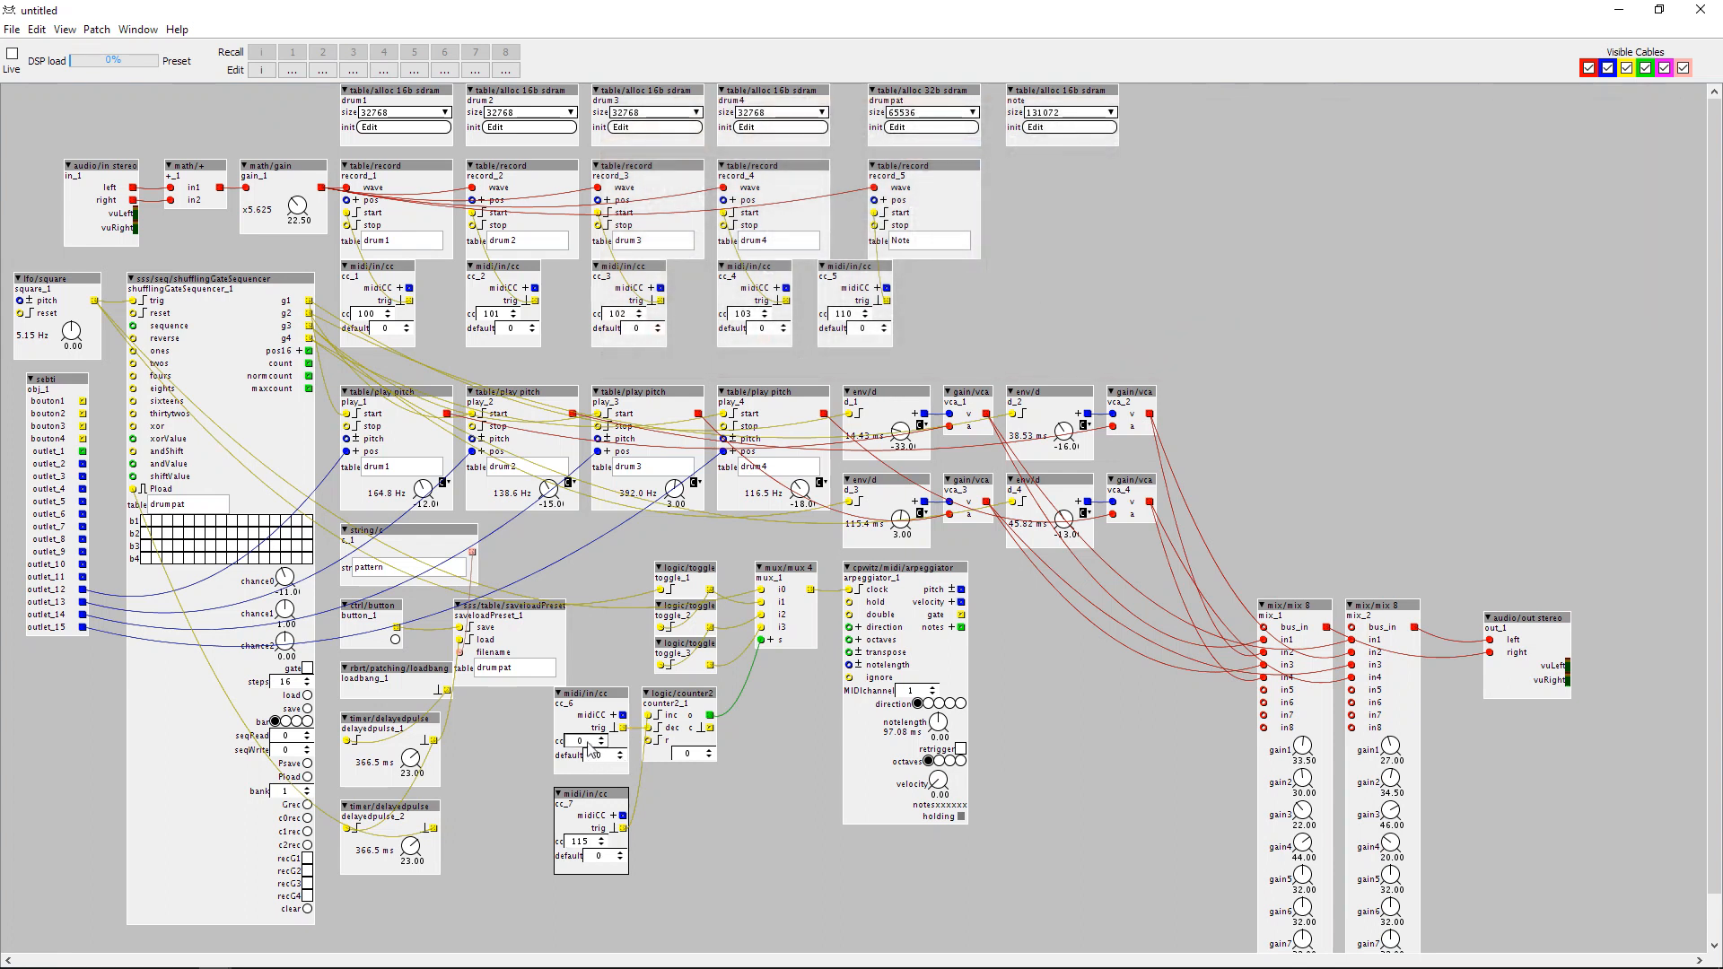
pyautogui.write('4')
pyautogui.press('Return')
# Duplicate the drum4 table/play pitch object to the right of vca_2, and set its table and record_5's table to note.
pyautogui.click(759, 517)
pyautogui.hotkey('ctrl', 'v')
pyautogui.moveTo(807, 519); pyautogui.dragTo(1227, 398)
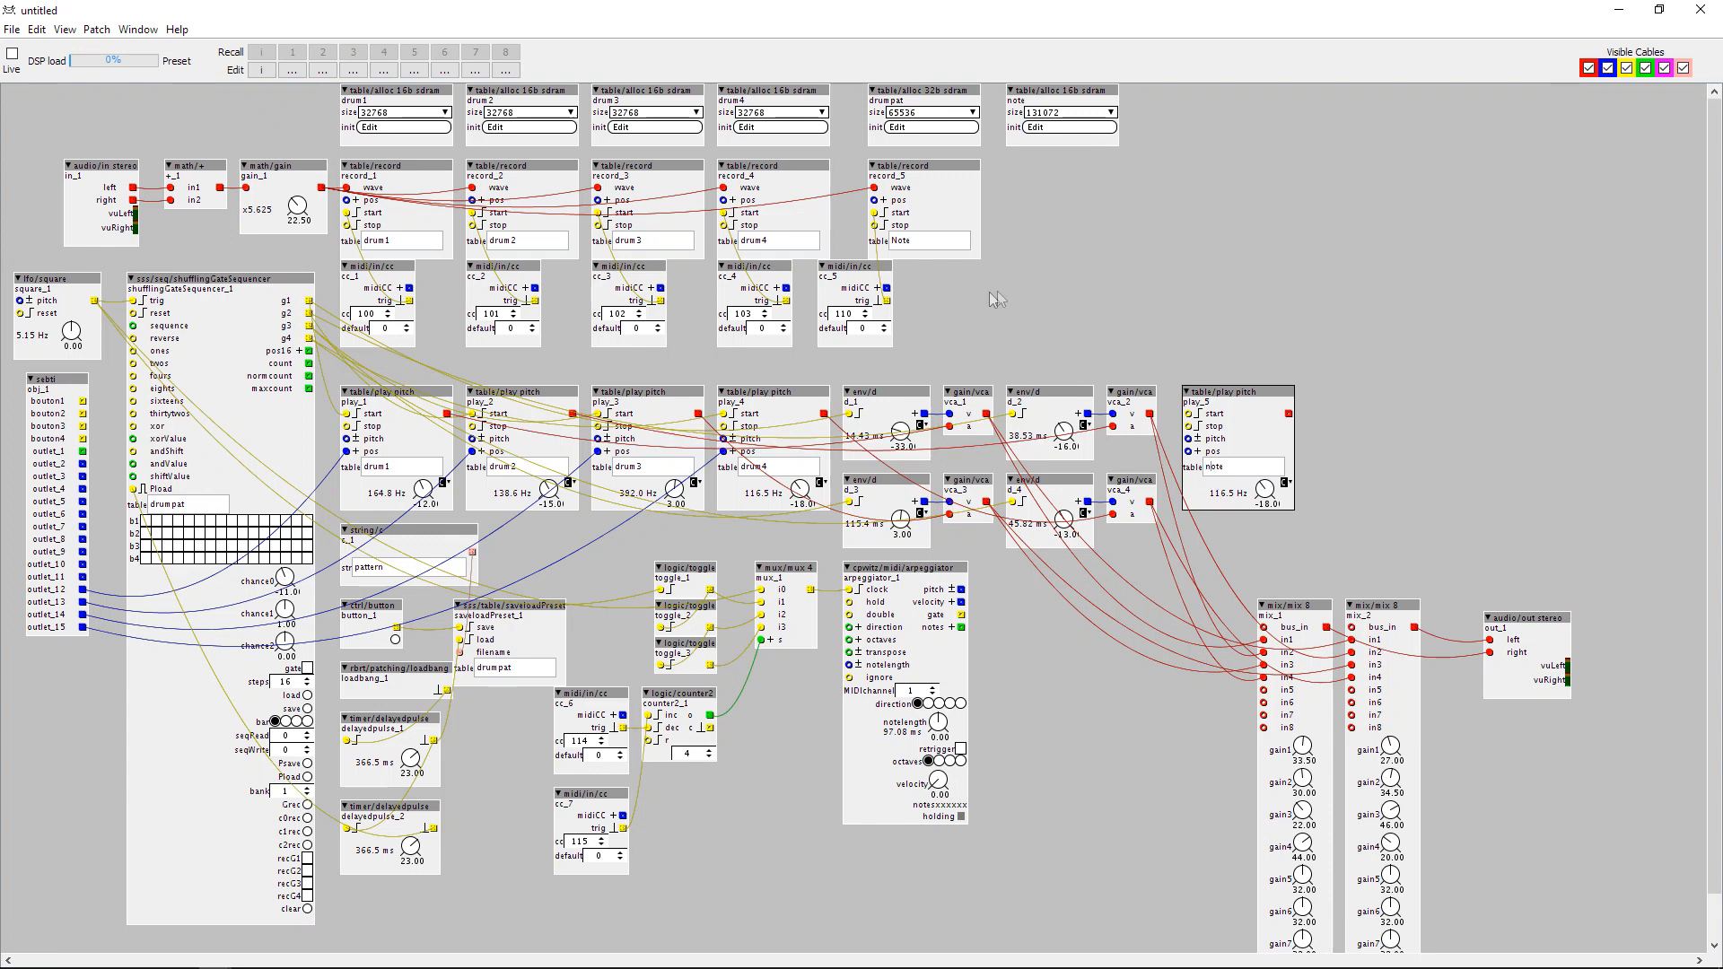
pyautogui.write('n')
pyautogui.click(1190, 384)
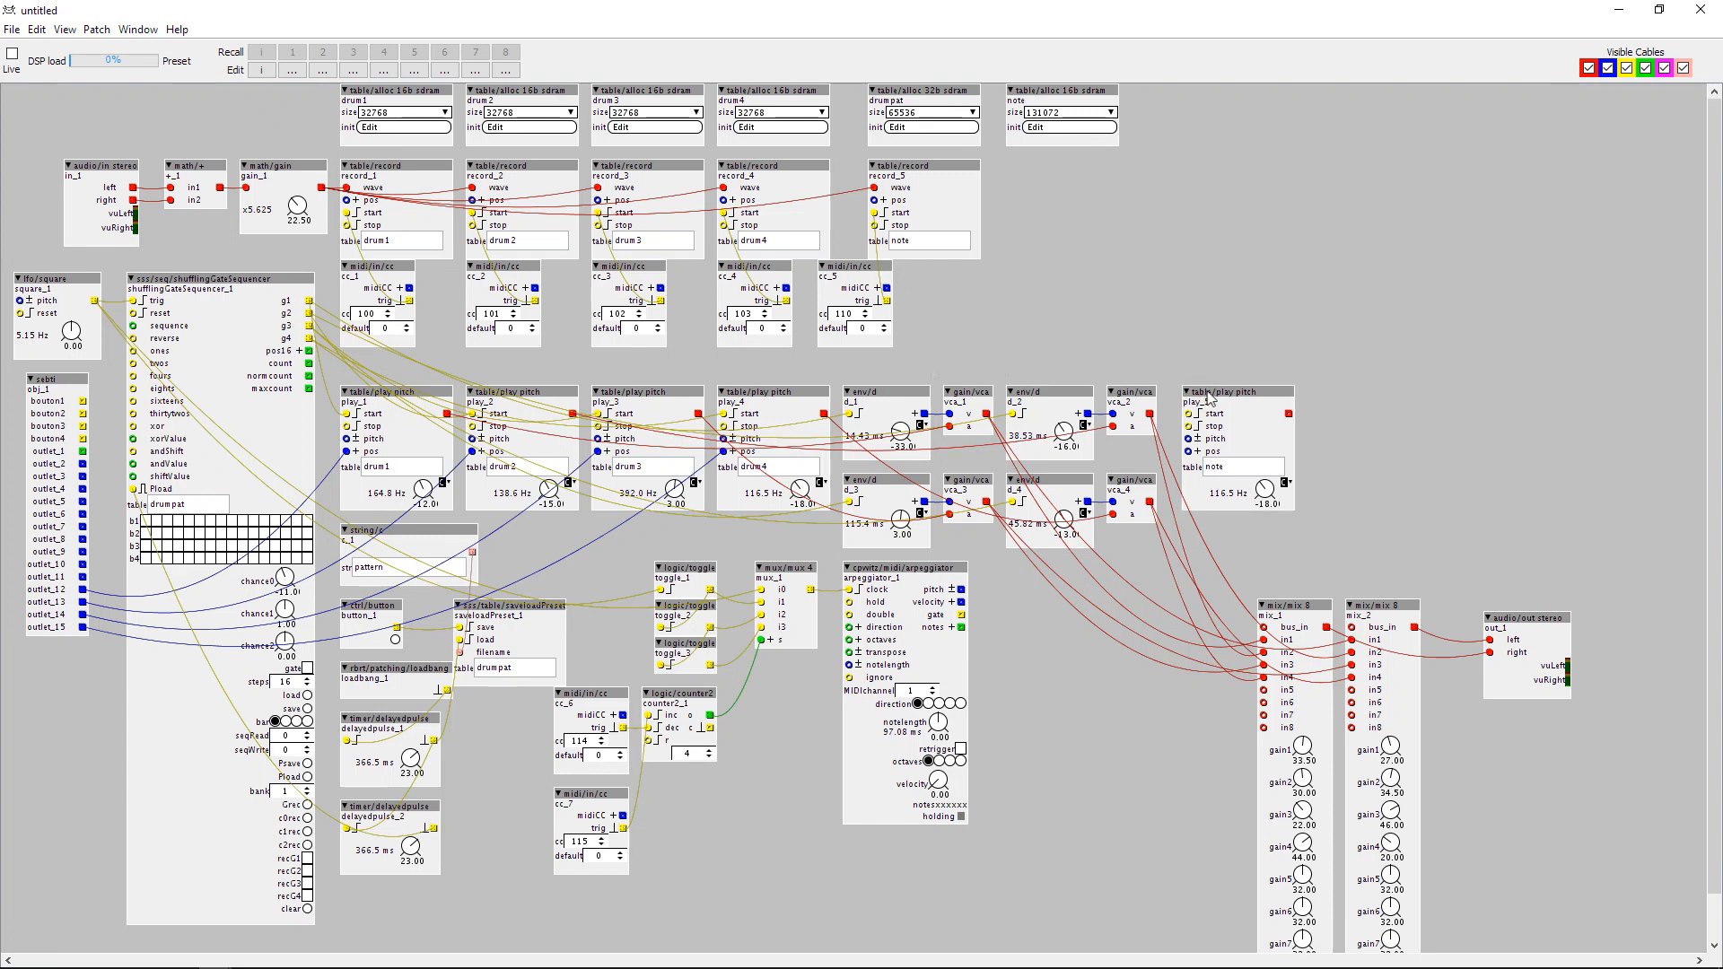
# Wire the arpeggiator's gate and pitch to the note player's start and pitch, and a subpatch outlet to its pos.
pyautogui.moveTo(1190, 414)
pyautogui.mouseDown()
pyautogui.moveTo(1008, 607)
pyautogui.moveTo(961, 615)
pyautogui.moveTo(1188, 440)
pyautogui.mouseUp()
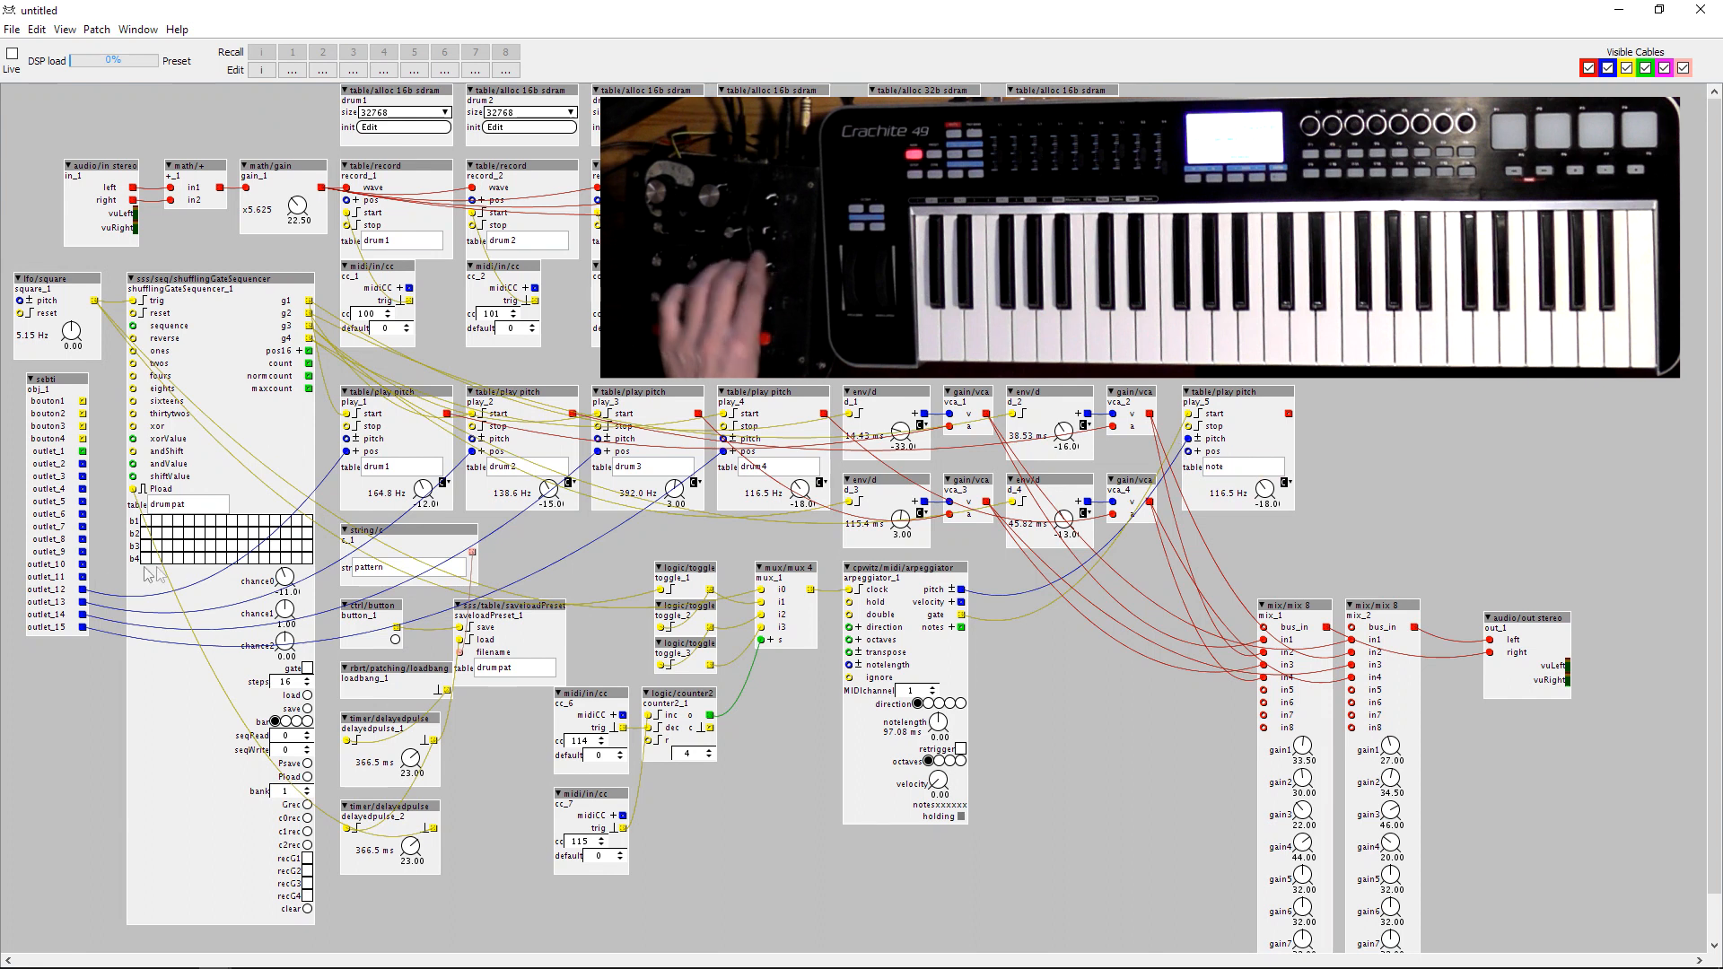
pyautogui.moveTo(87, 585); pyautogui.dragTo(1193, 455)
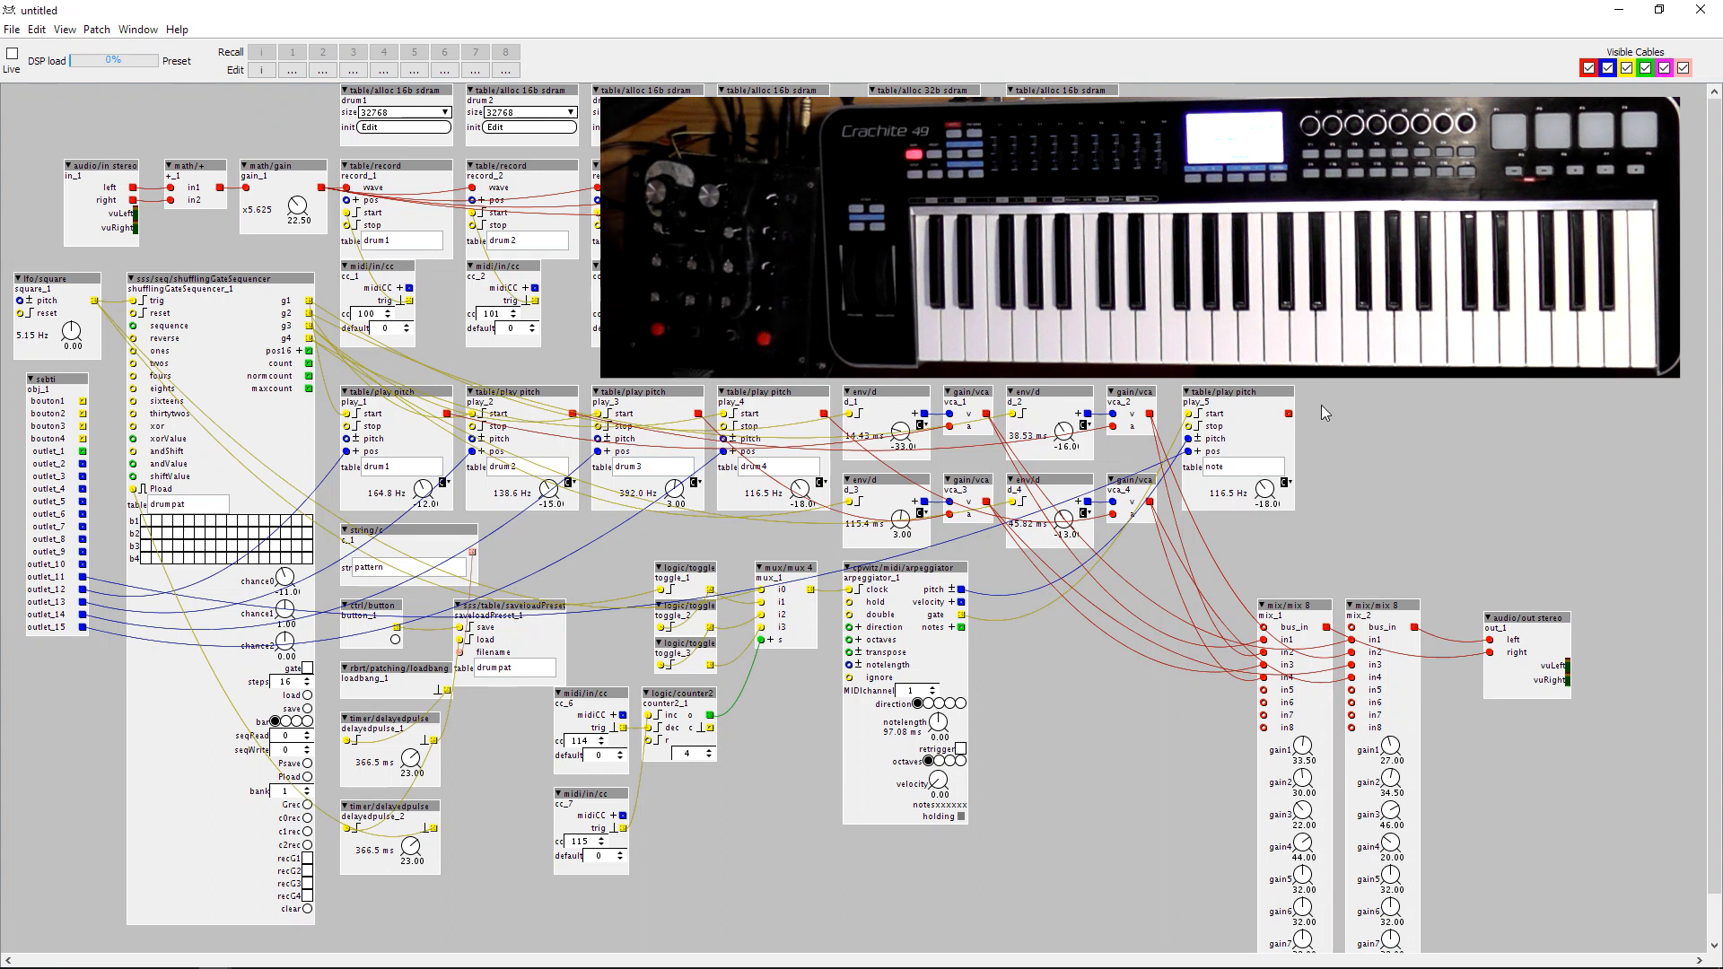
# Add a filter/vcf3 object beside the note player and wire the player's audio output to the filter's in.
pyautogui.doubleClick(1321, 405)
pyautogui.write('vcf')
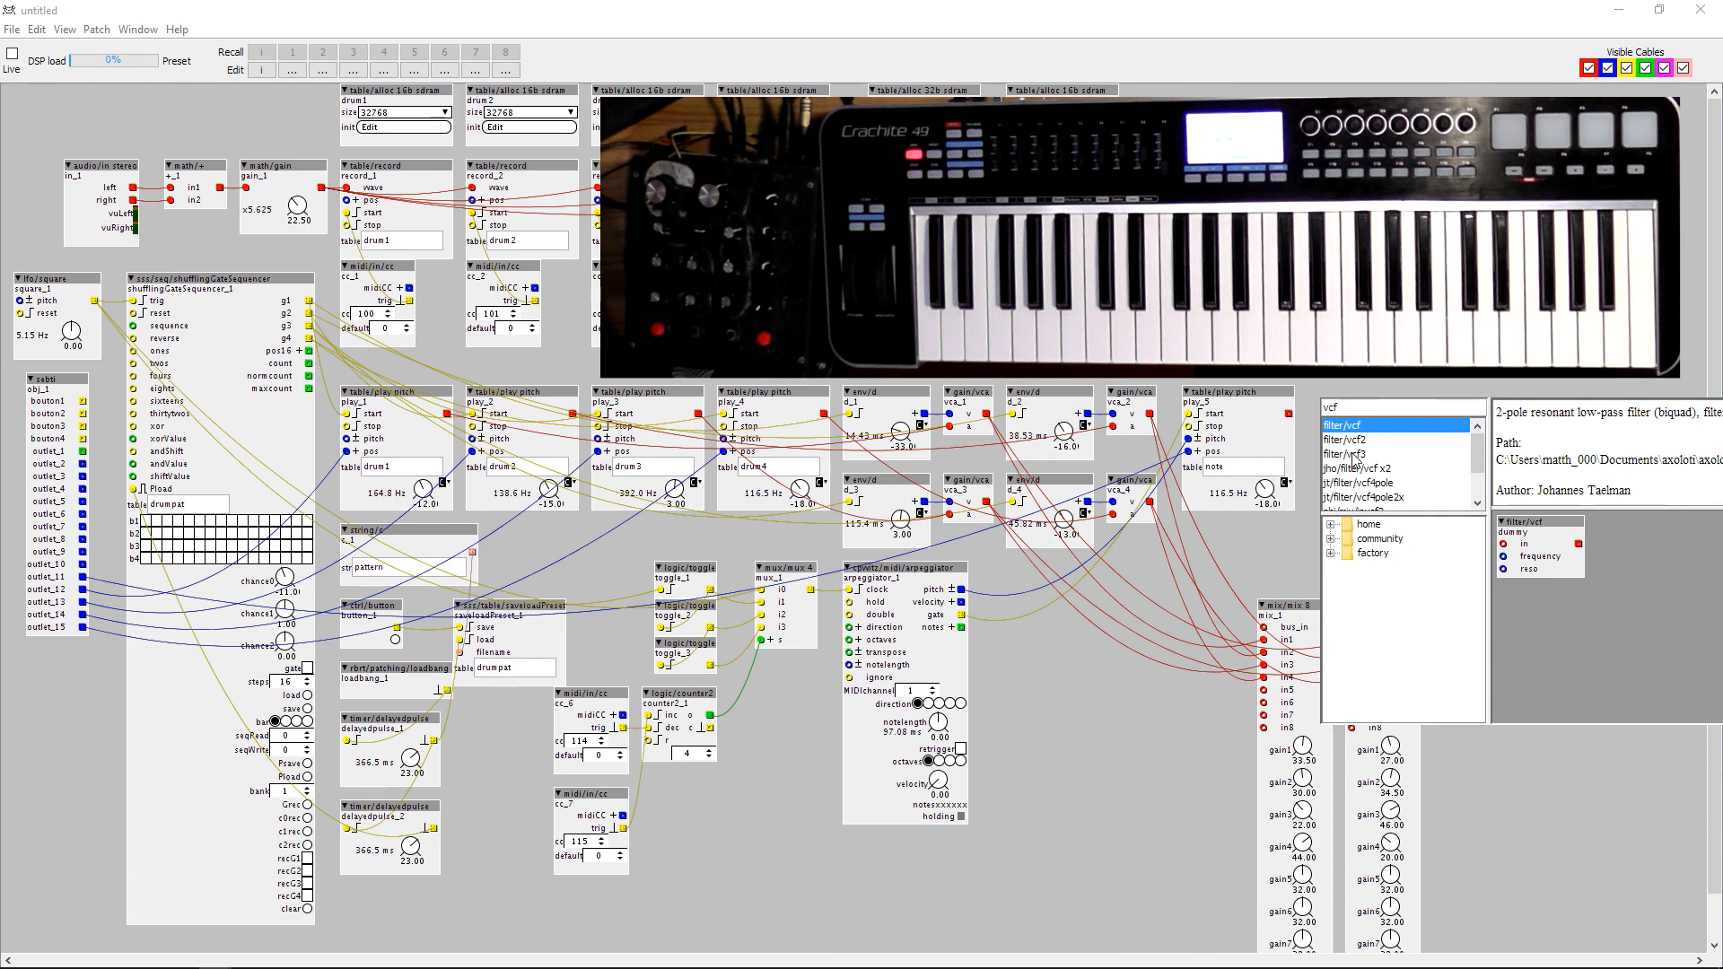
pyautogui.doubleClick(1352, 453)
pyautogui.moveTo(1362, 409); pyautogui.dragTo(1316, 425)
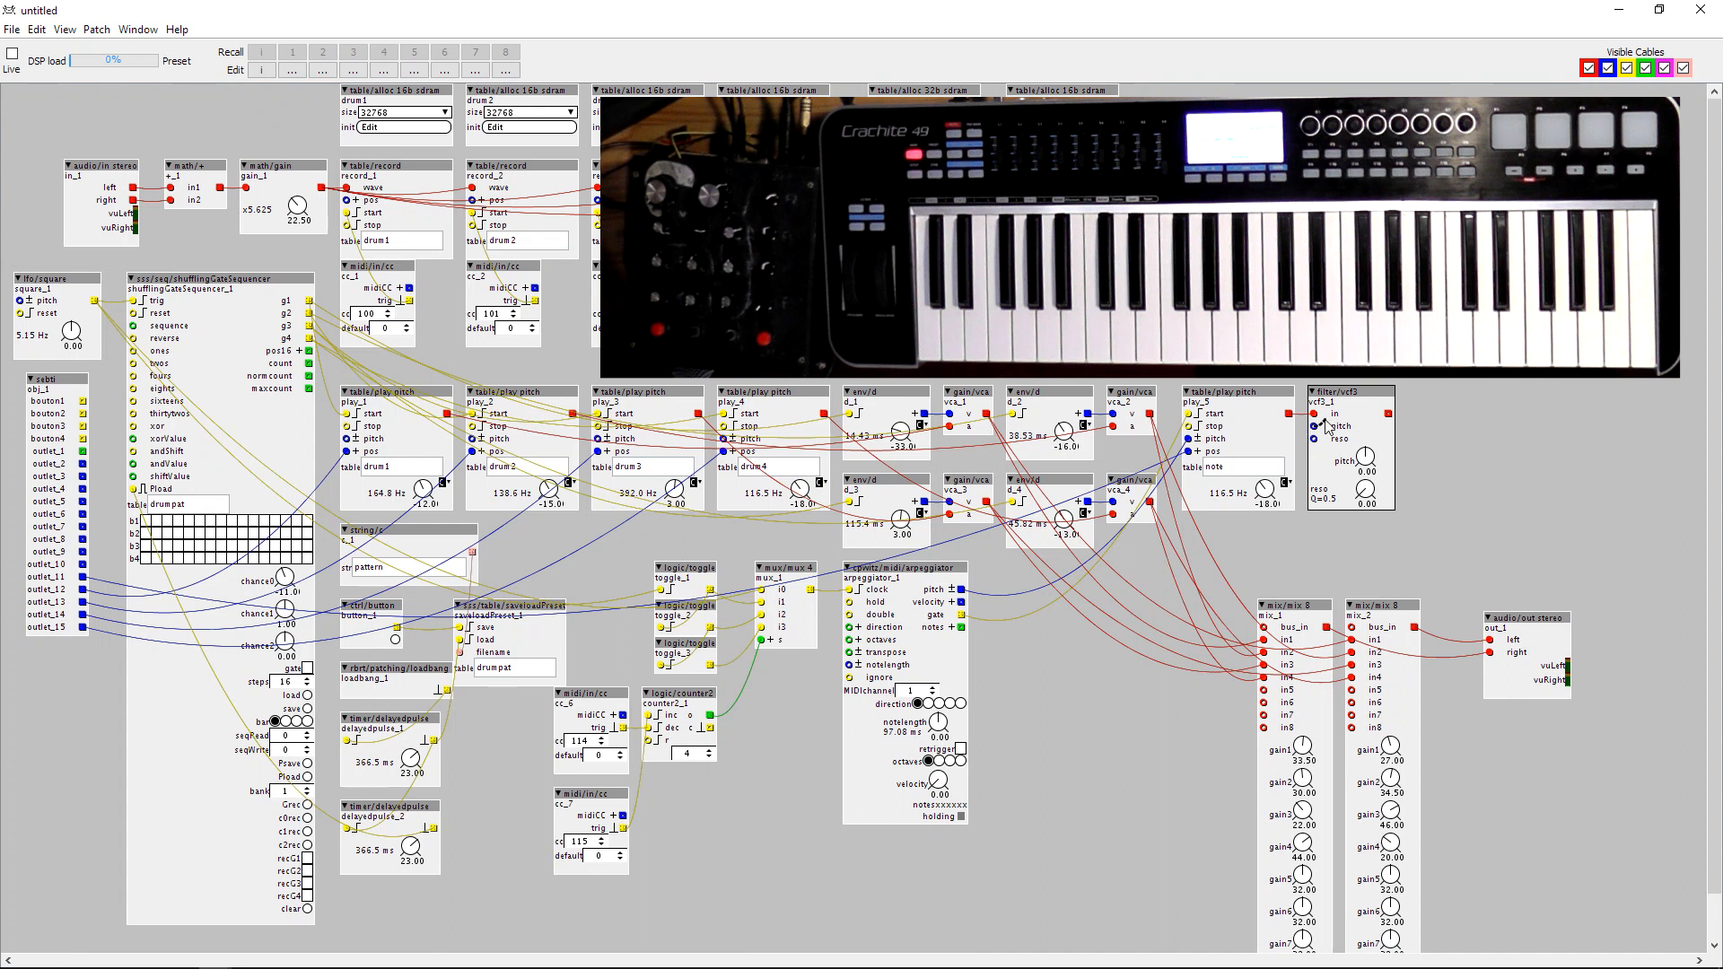
# Route a subpatch outlet through a new conv/unipolar2bipolar object into the vcf3 filter's pitch, and another outlet into its reso.
pyautogui.click(1240, 363)
pyautogui.doubleClick(1201, 342)
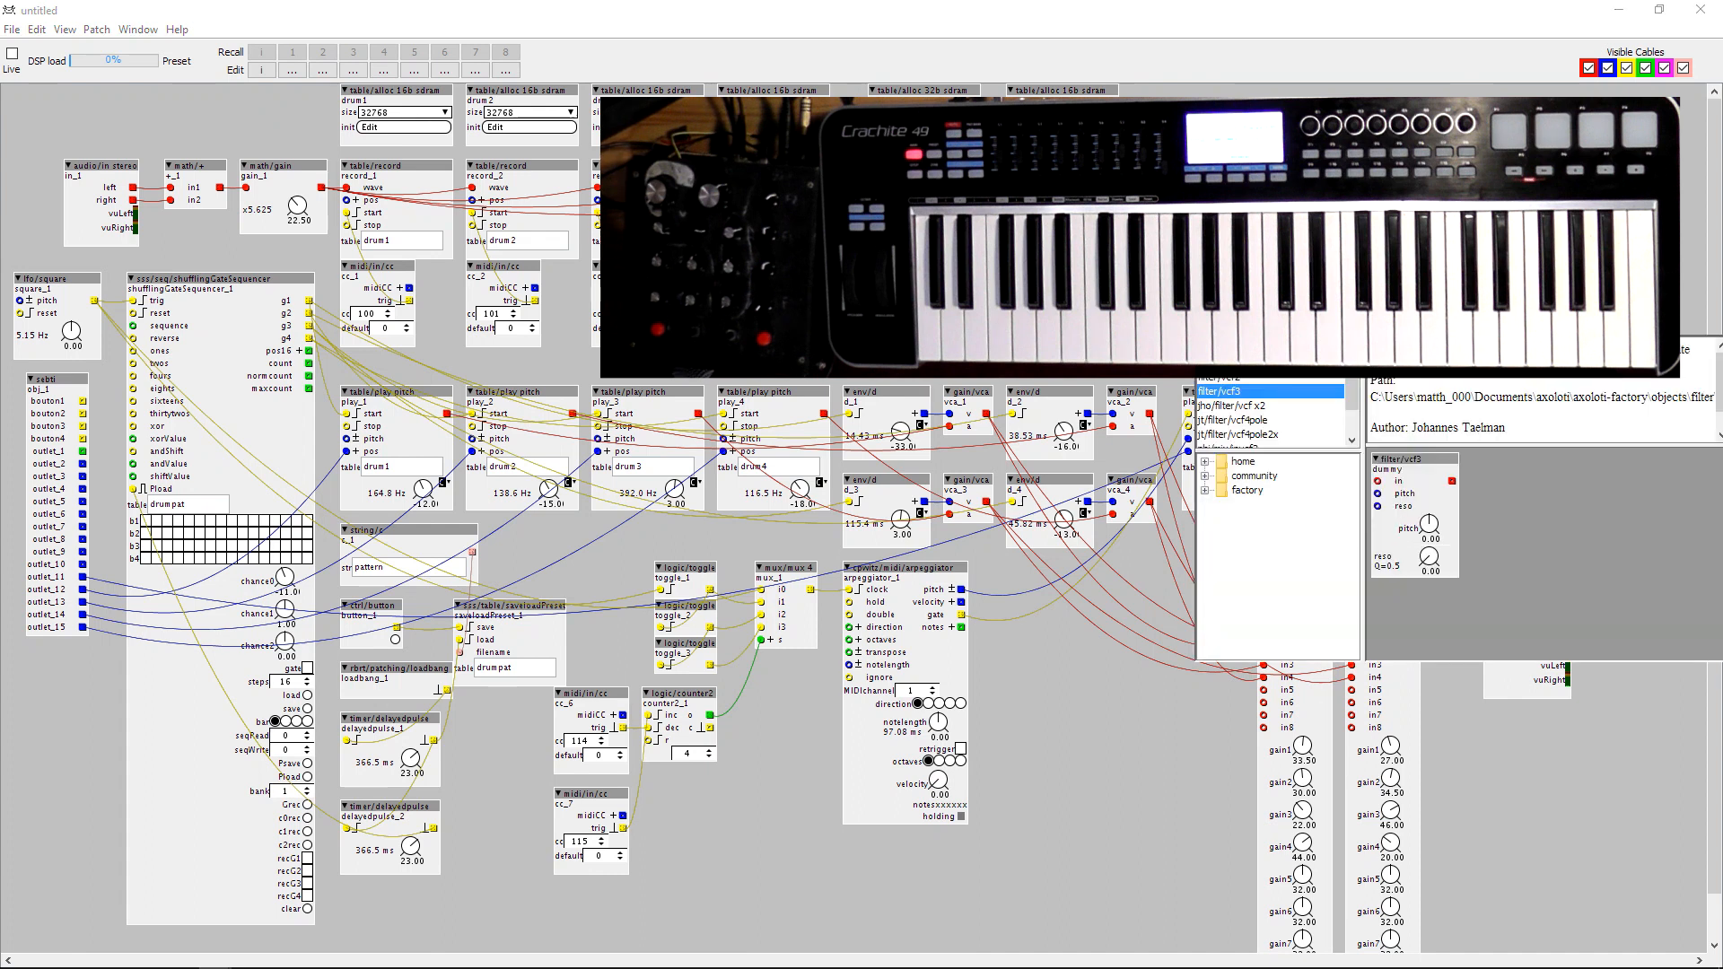
pyautogui.write('uni')
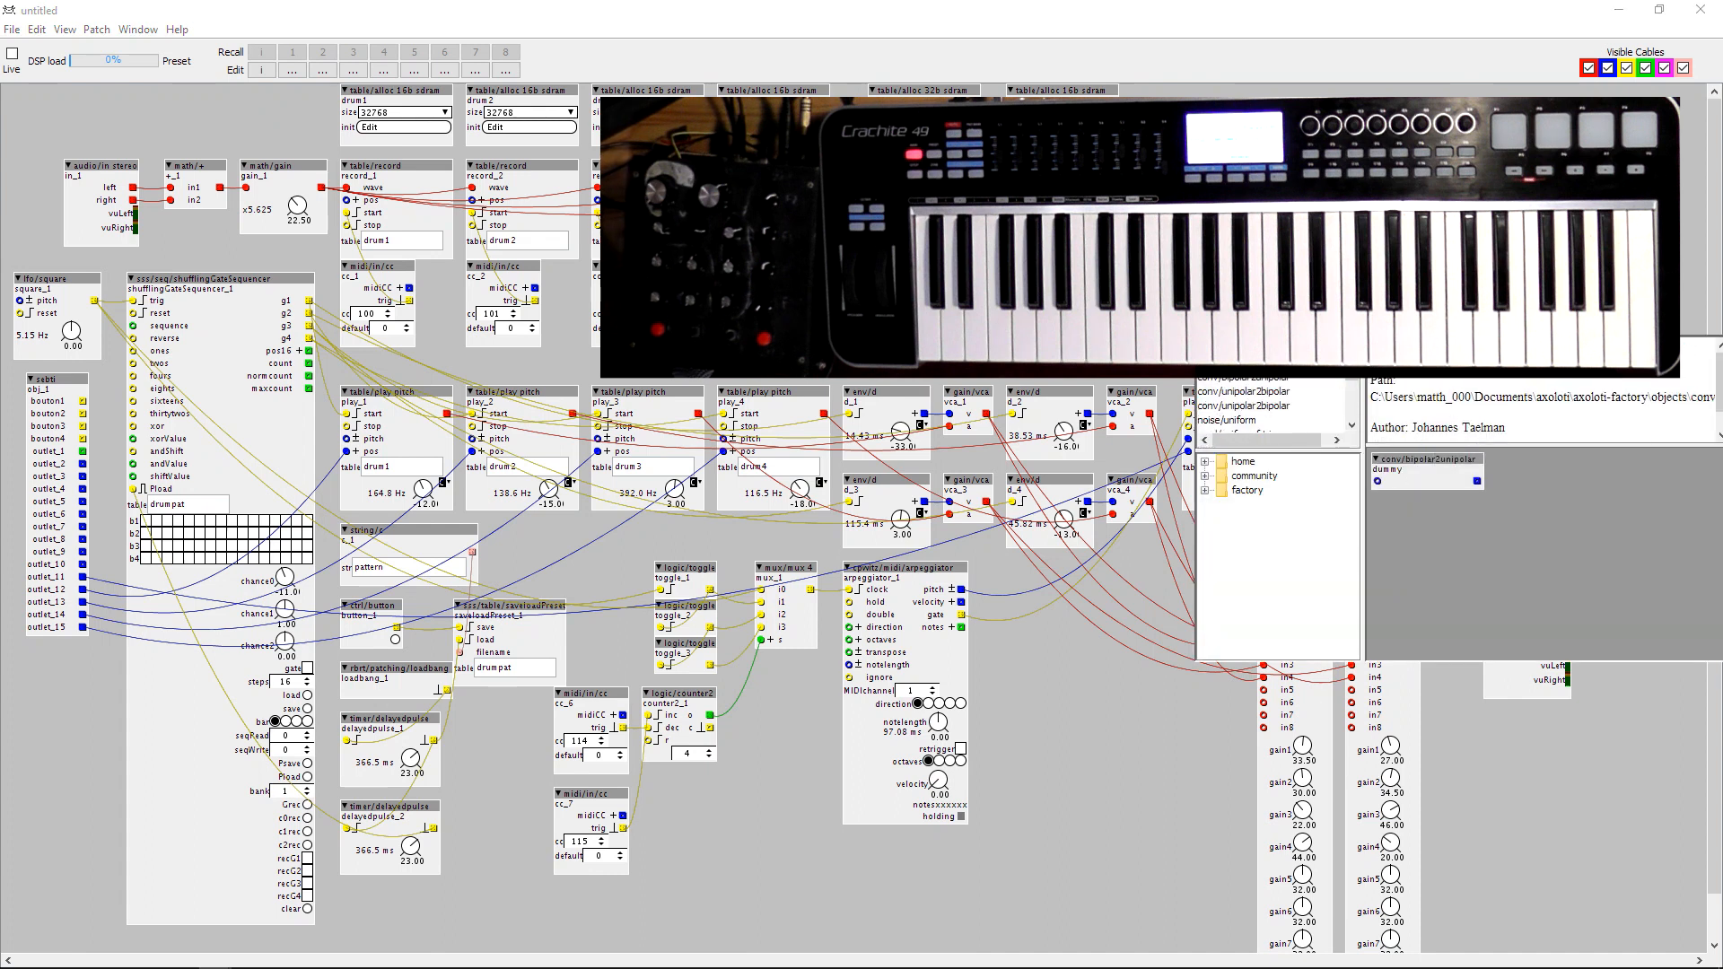
pyautogui.press('Escape')
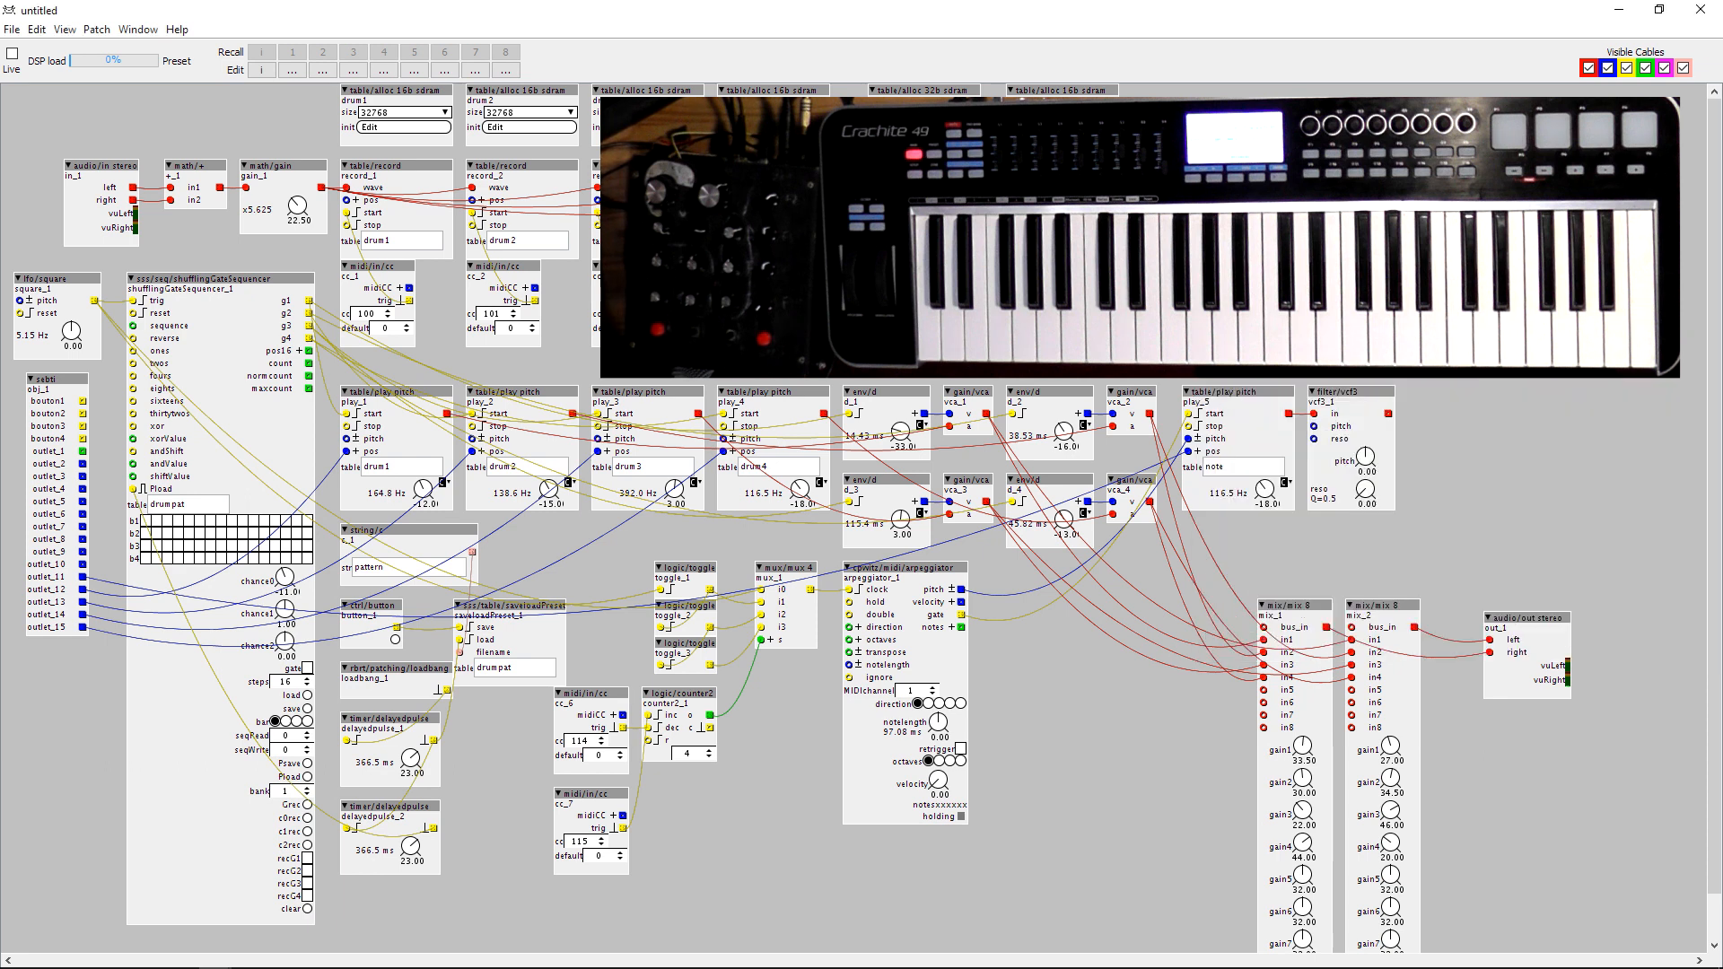
pyautogui.moveTo(1268, 377); pyautogui.dragTo(1314, 426)
pyautogui.moveTo(1163, 364); pyautogui.dragTo(81, 466)
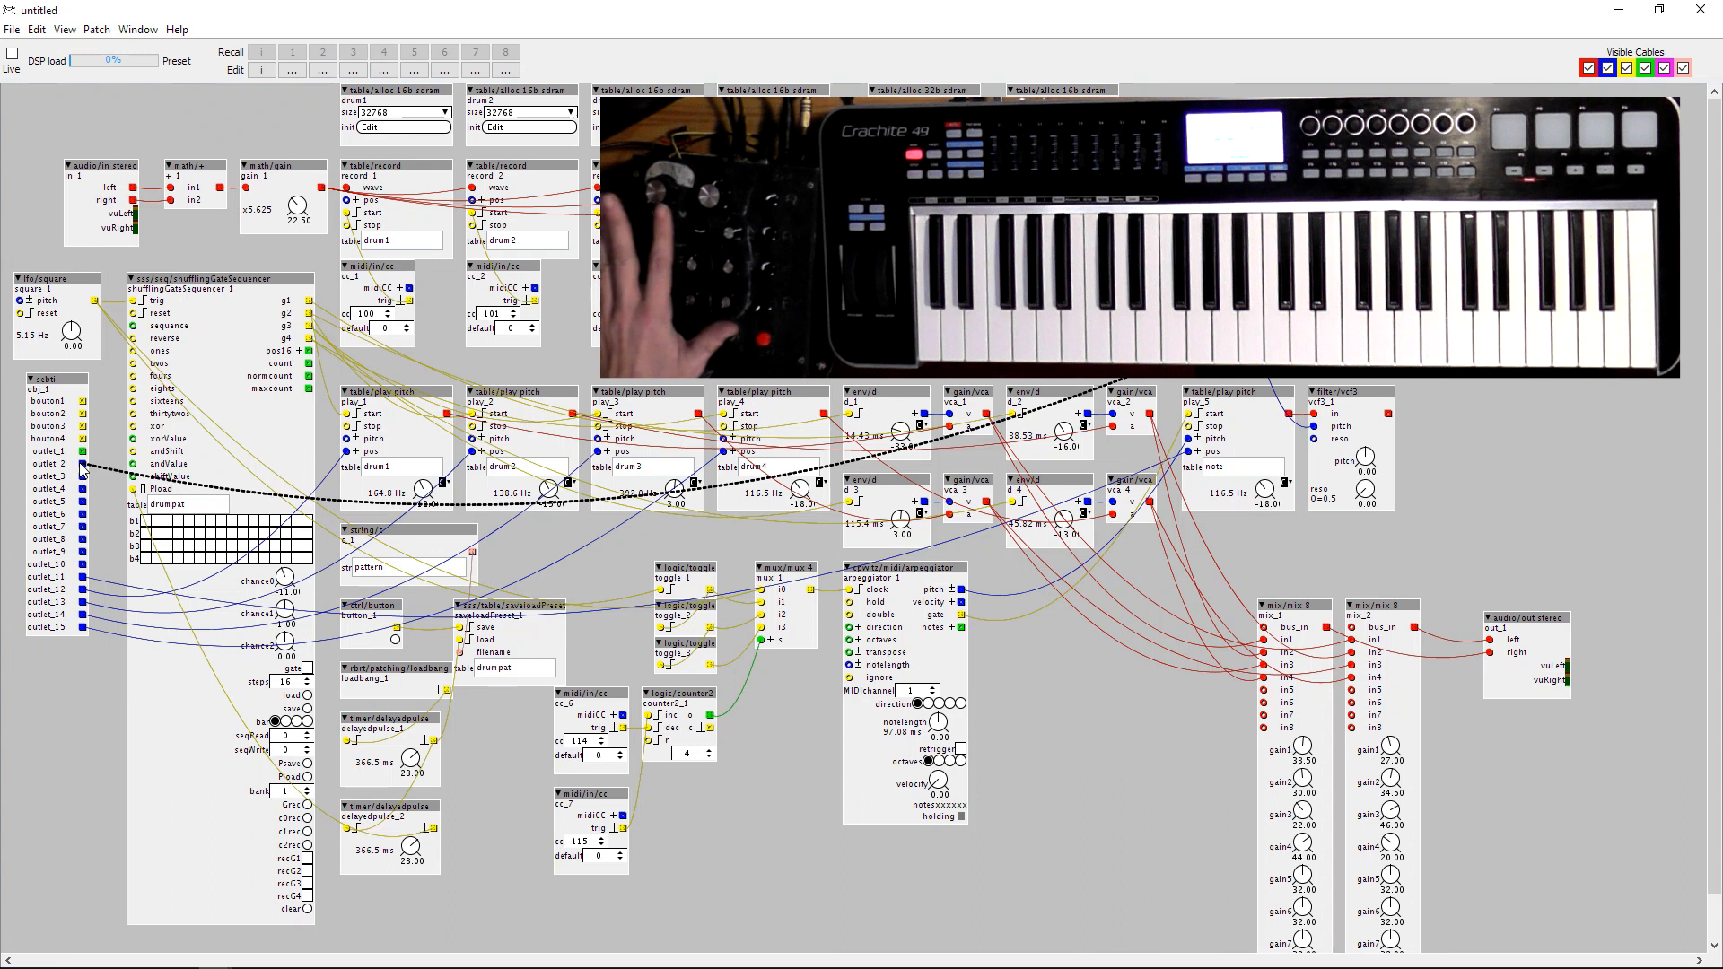
pyautogui.moveTo(81, 462); pyautogui.dragTo(1318, 442)
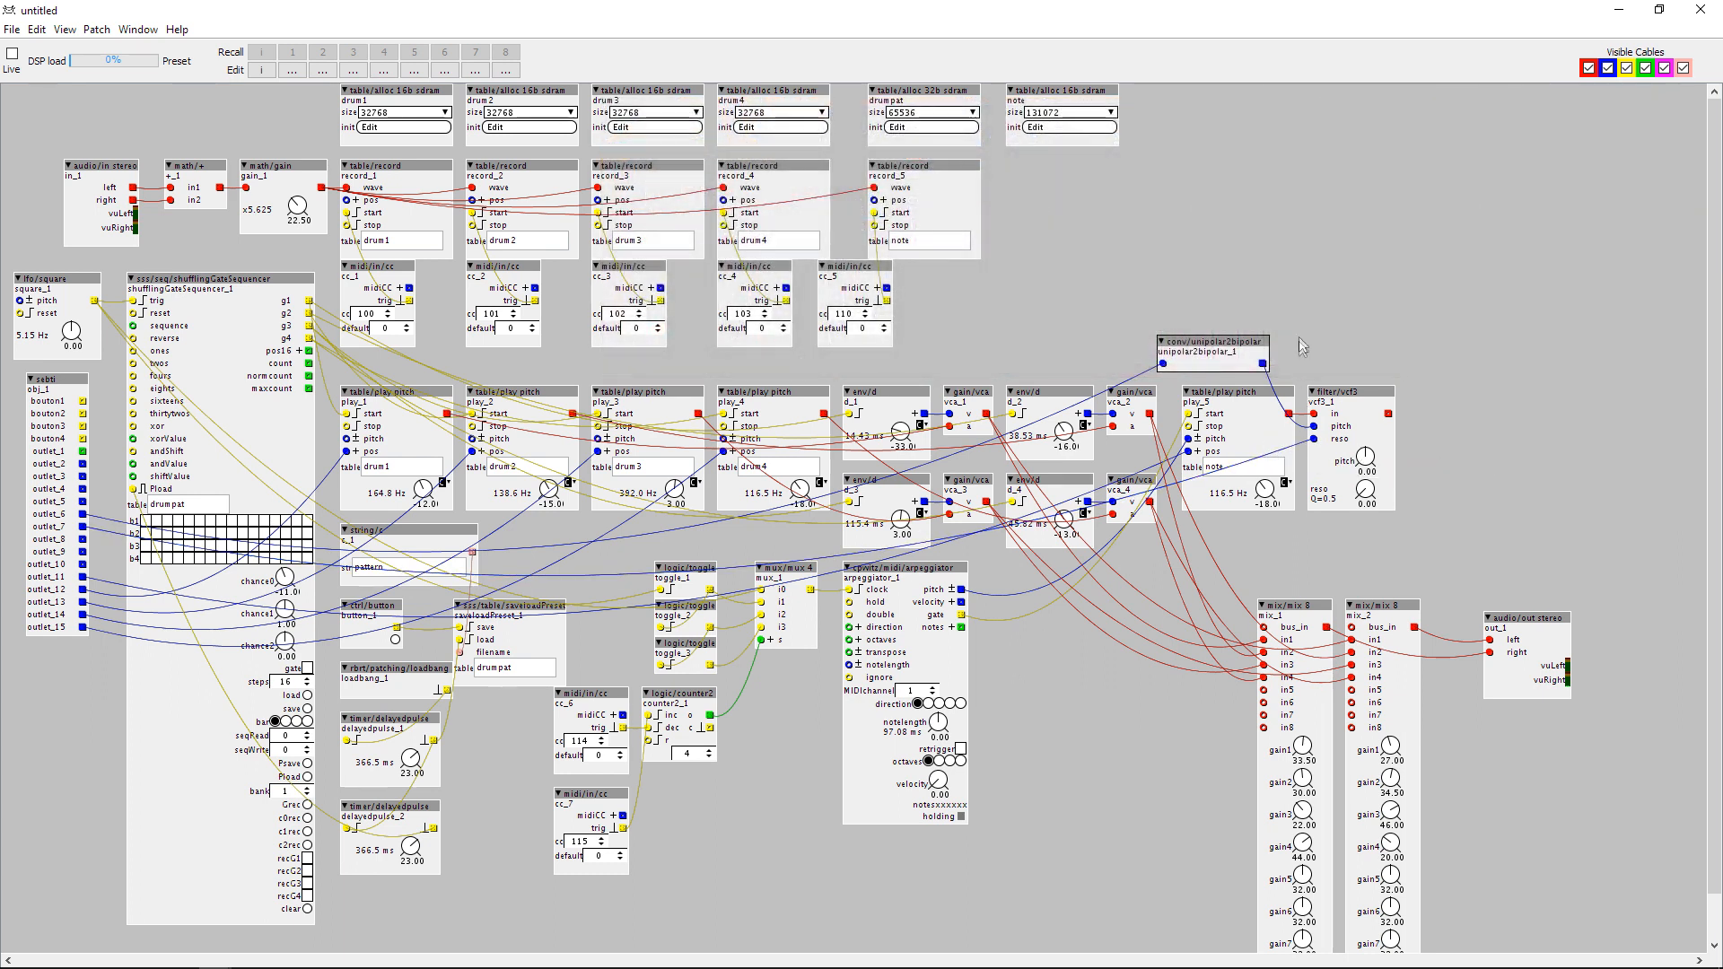
# Add an env/ad envelope object above the vcf3 filter.
pyautogui.doubleClick(1304, 338)
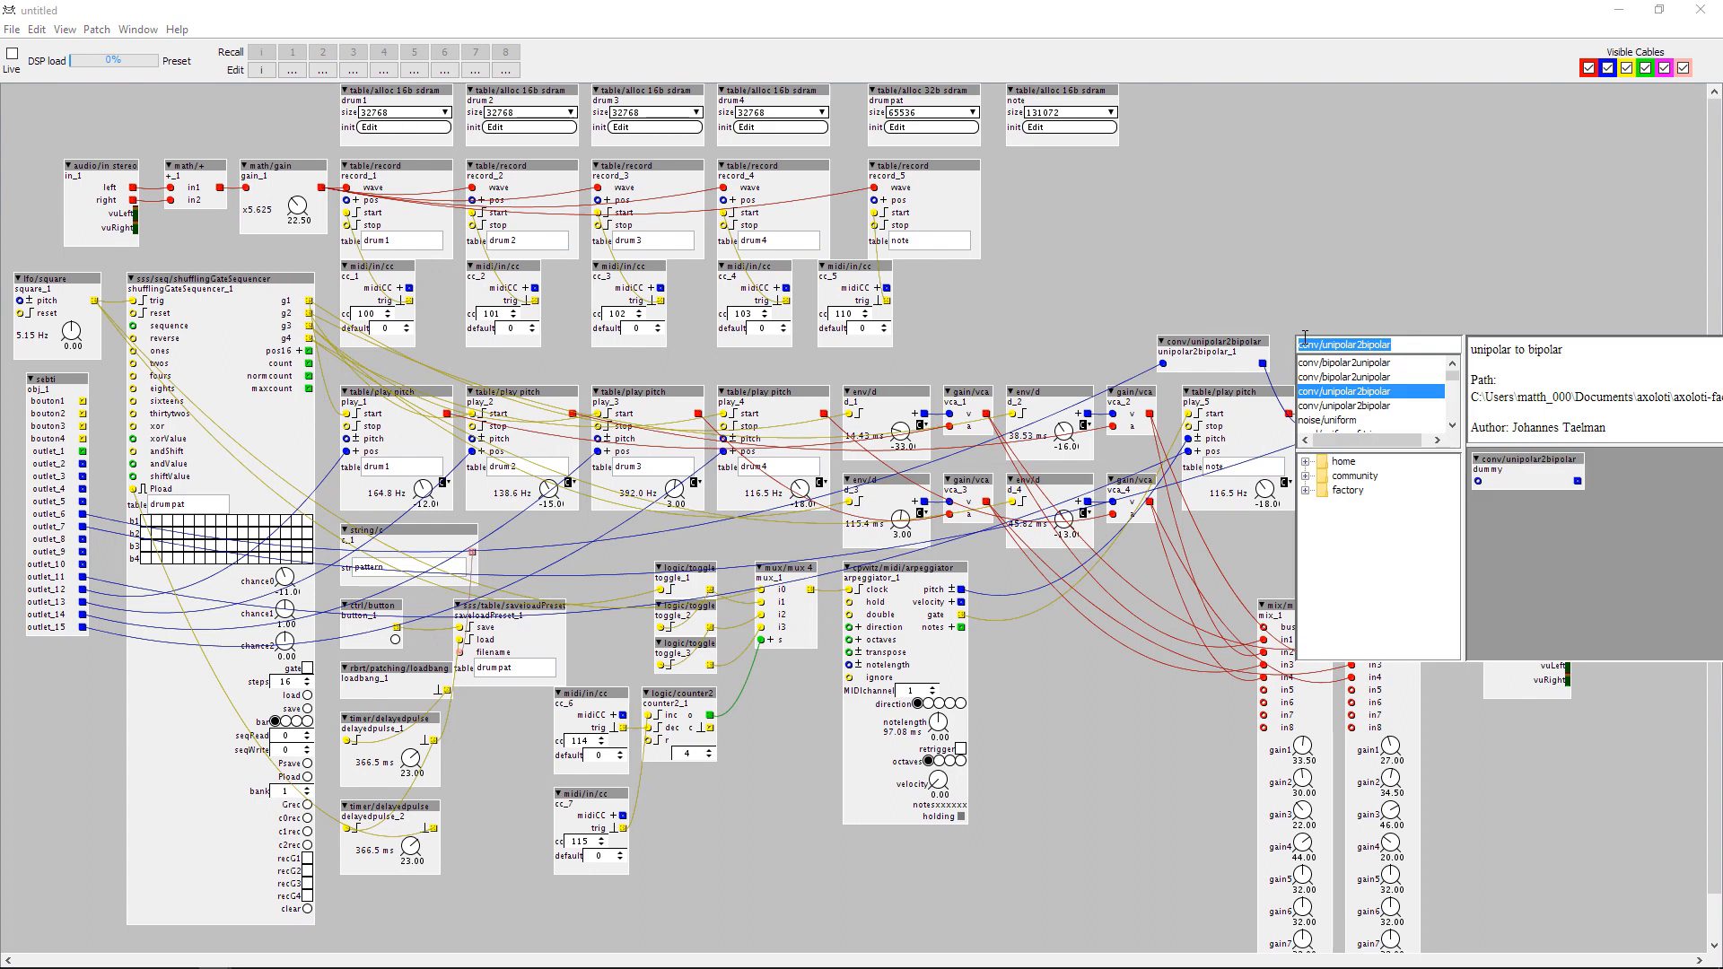
pyautogui.write('en')
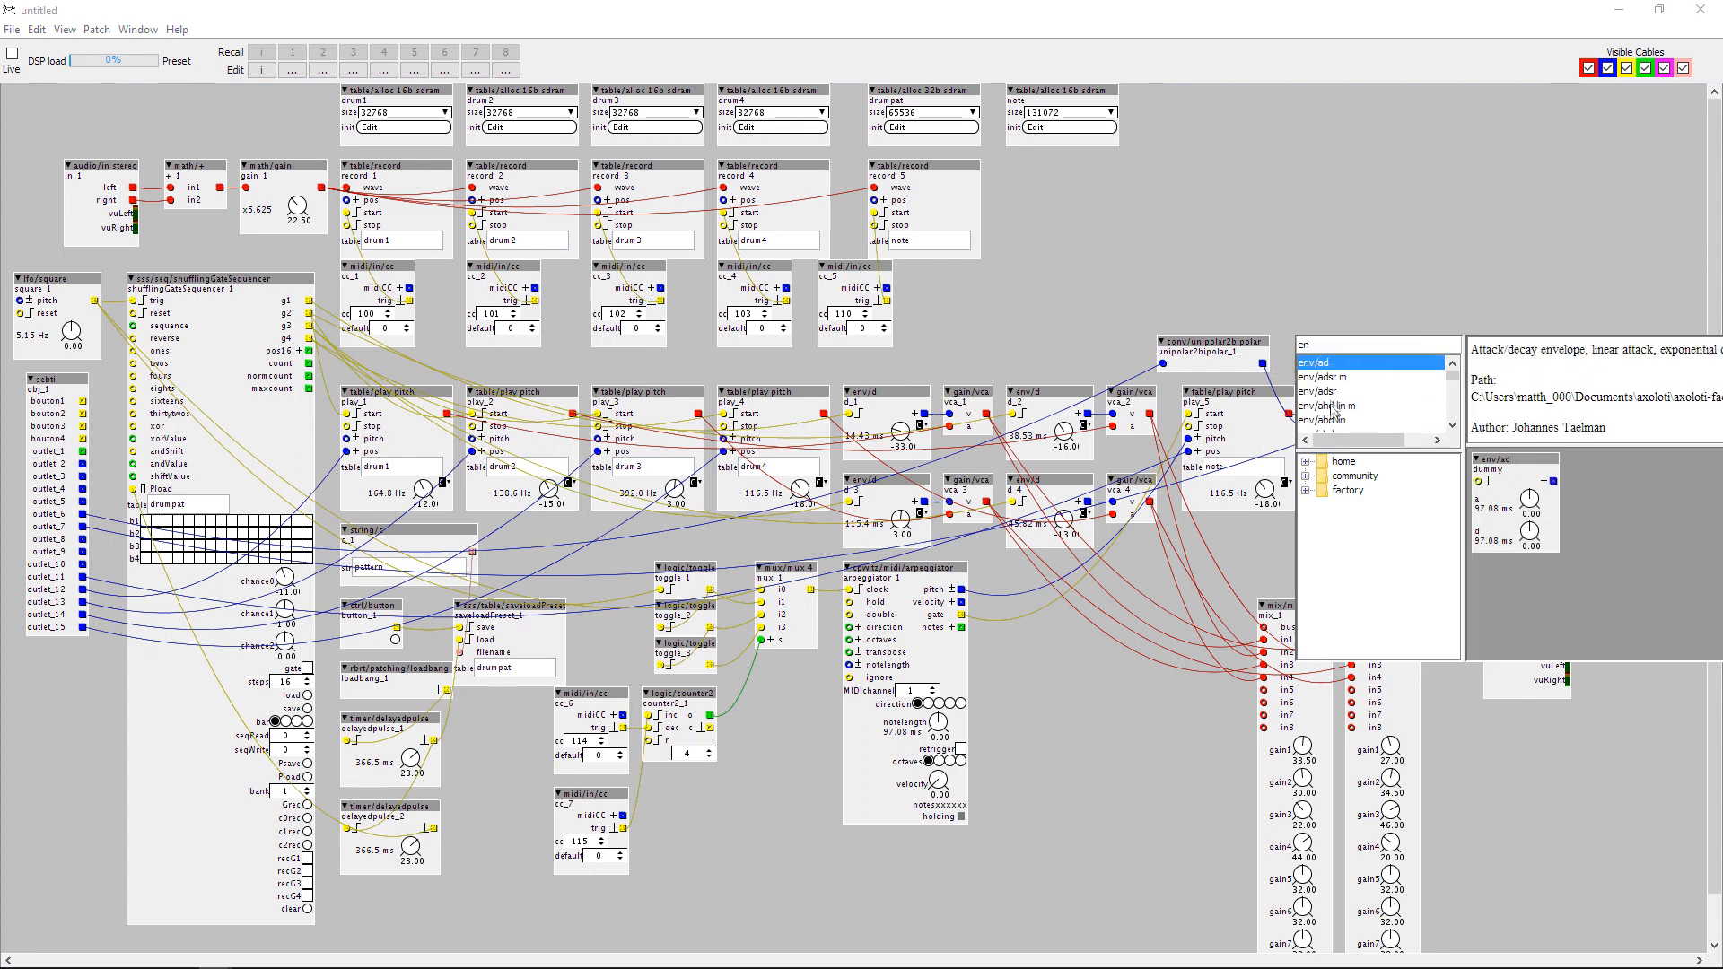
pyautogui.scroll(-1, 1334, 408)
pyautogui.scroll(1, 1341, 409)
pyautogui.doubleClick(1326, 362)
pyautogui.moveTo(1334, 346); pyautogui.dragTo(1327, 282)
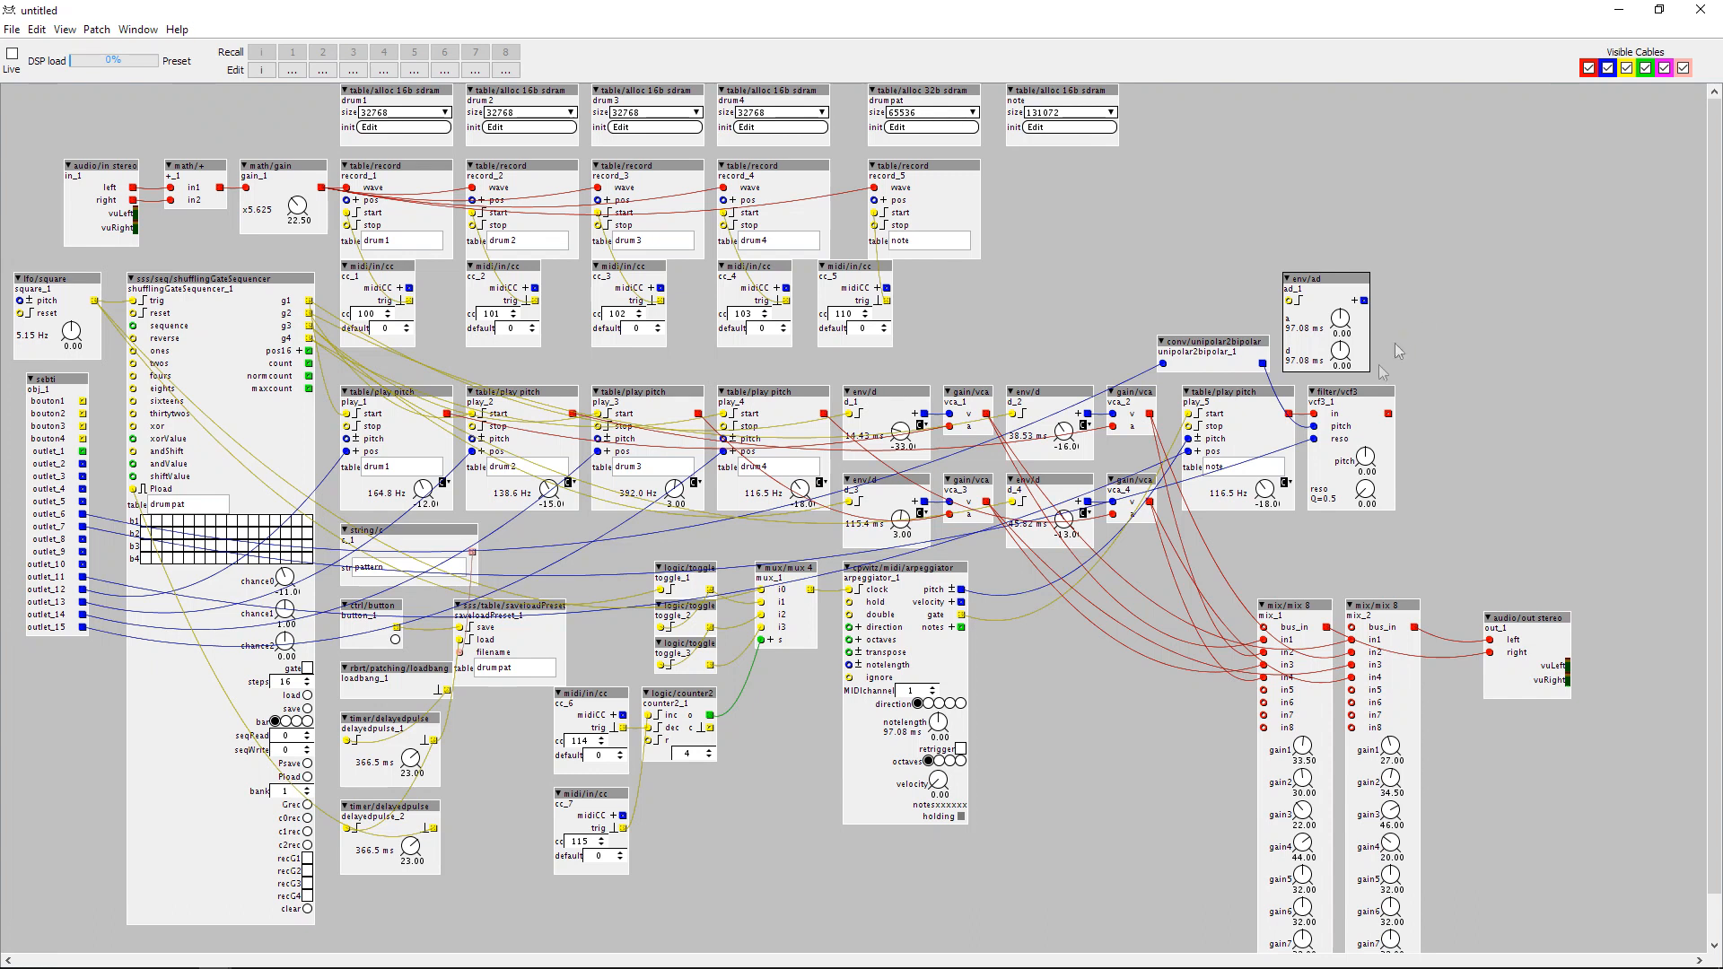
# Add a math/* object and a math/+ object, stacked to the right of the env/ad envelope.
pyautogui.doubleClick(1424, 305)
pyautogui.write('*')
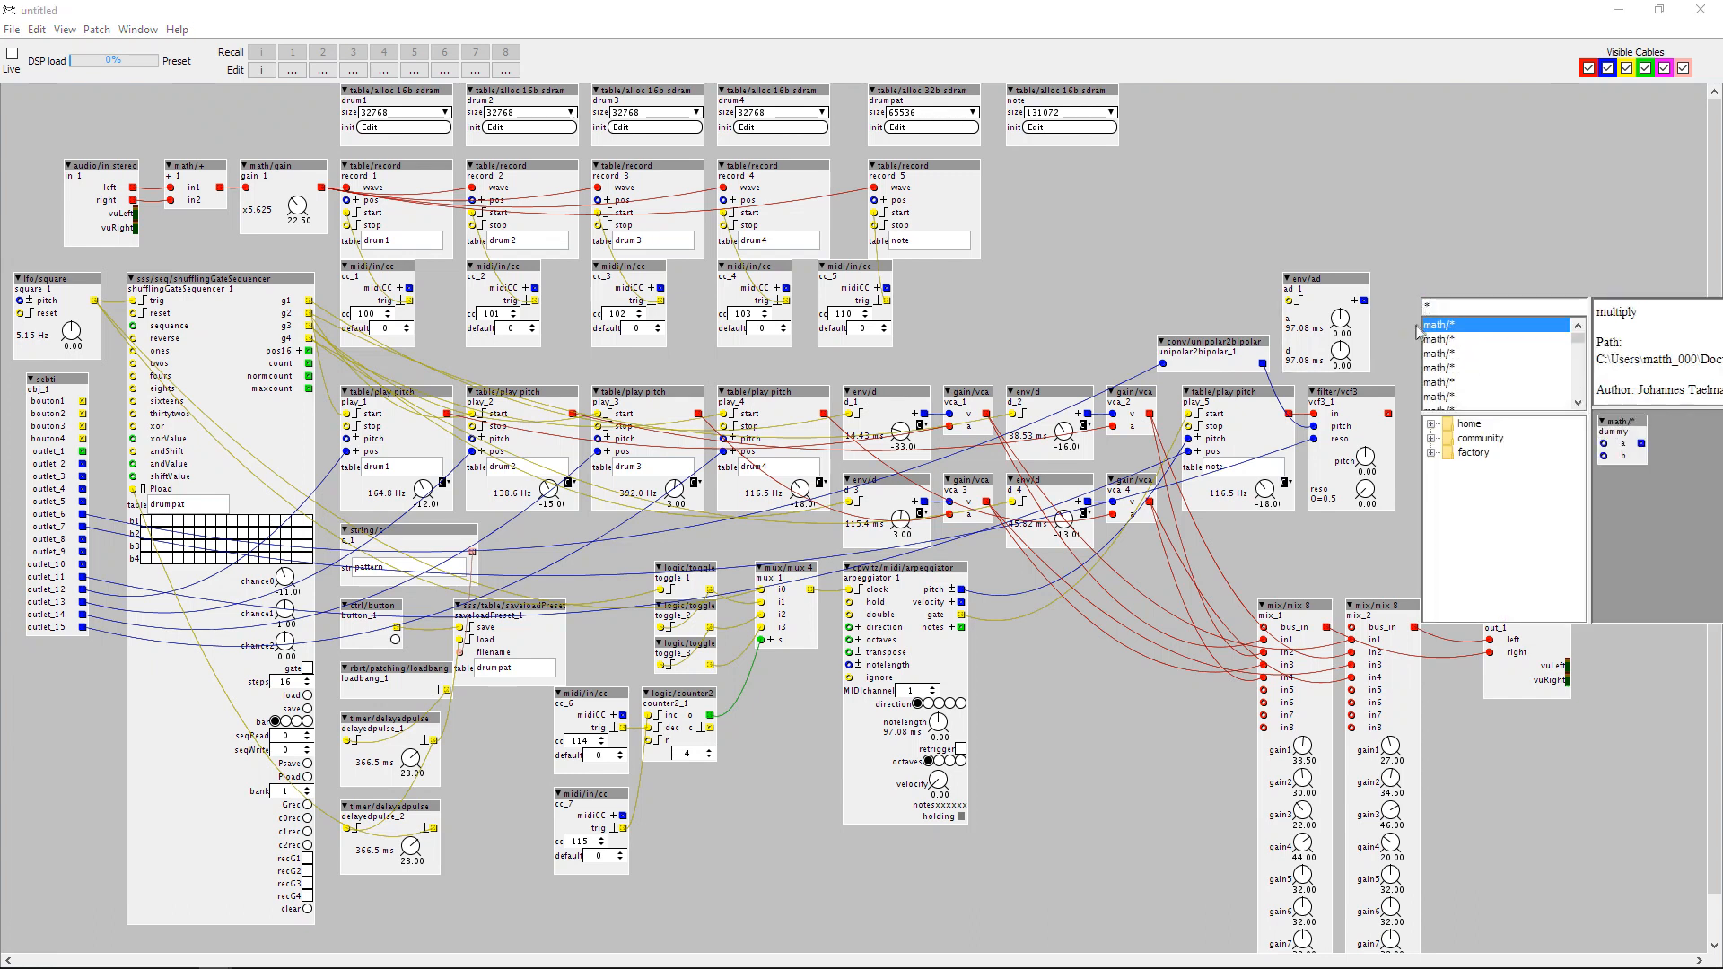
pyautogui.doubleClick(1439, 325)
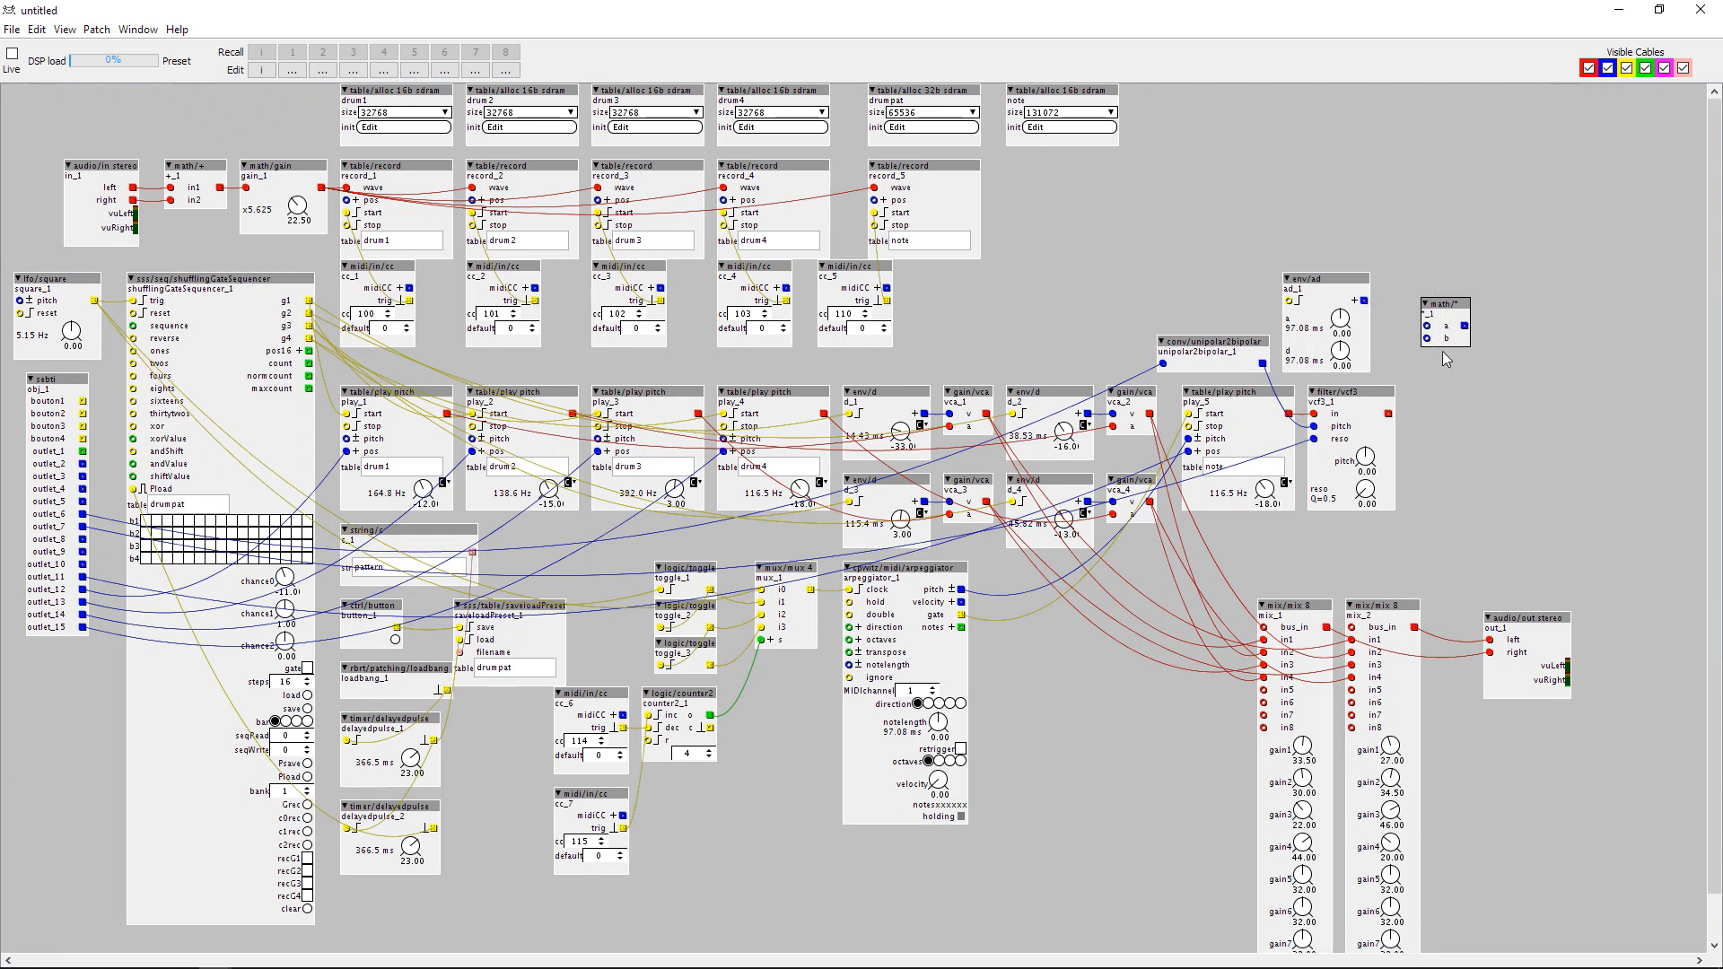
pyautogui.moveTo(1437, 307); pyautogui.dragTo(1400, 282)
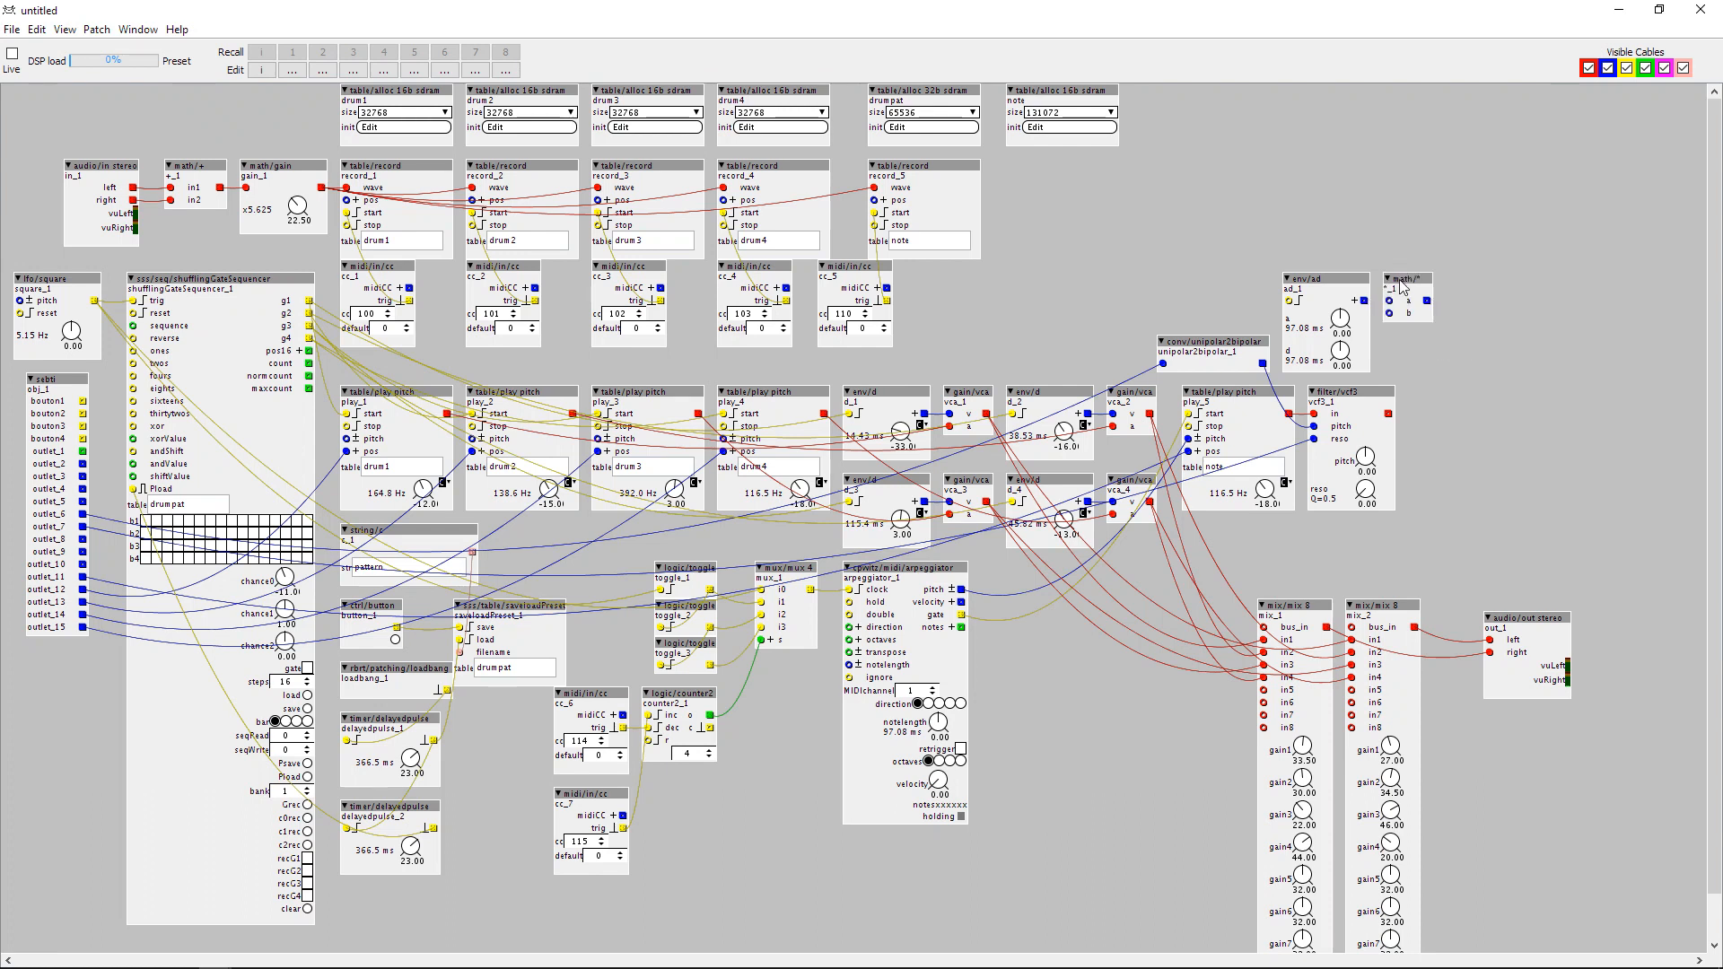
pyautogui.doubleClick(1461, 320)
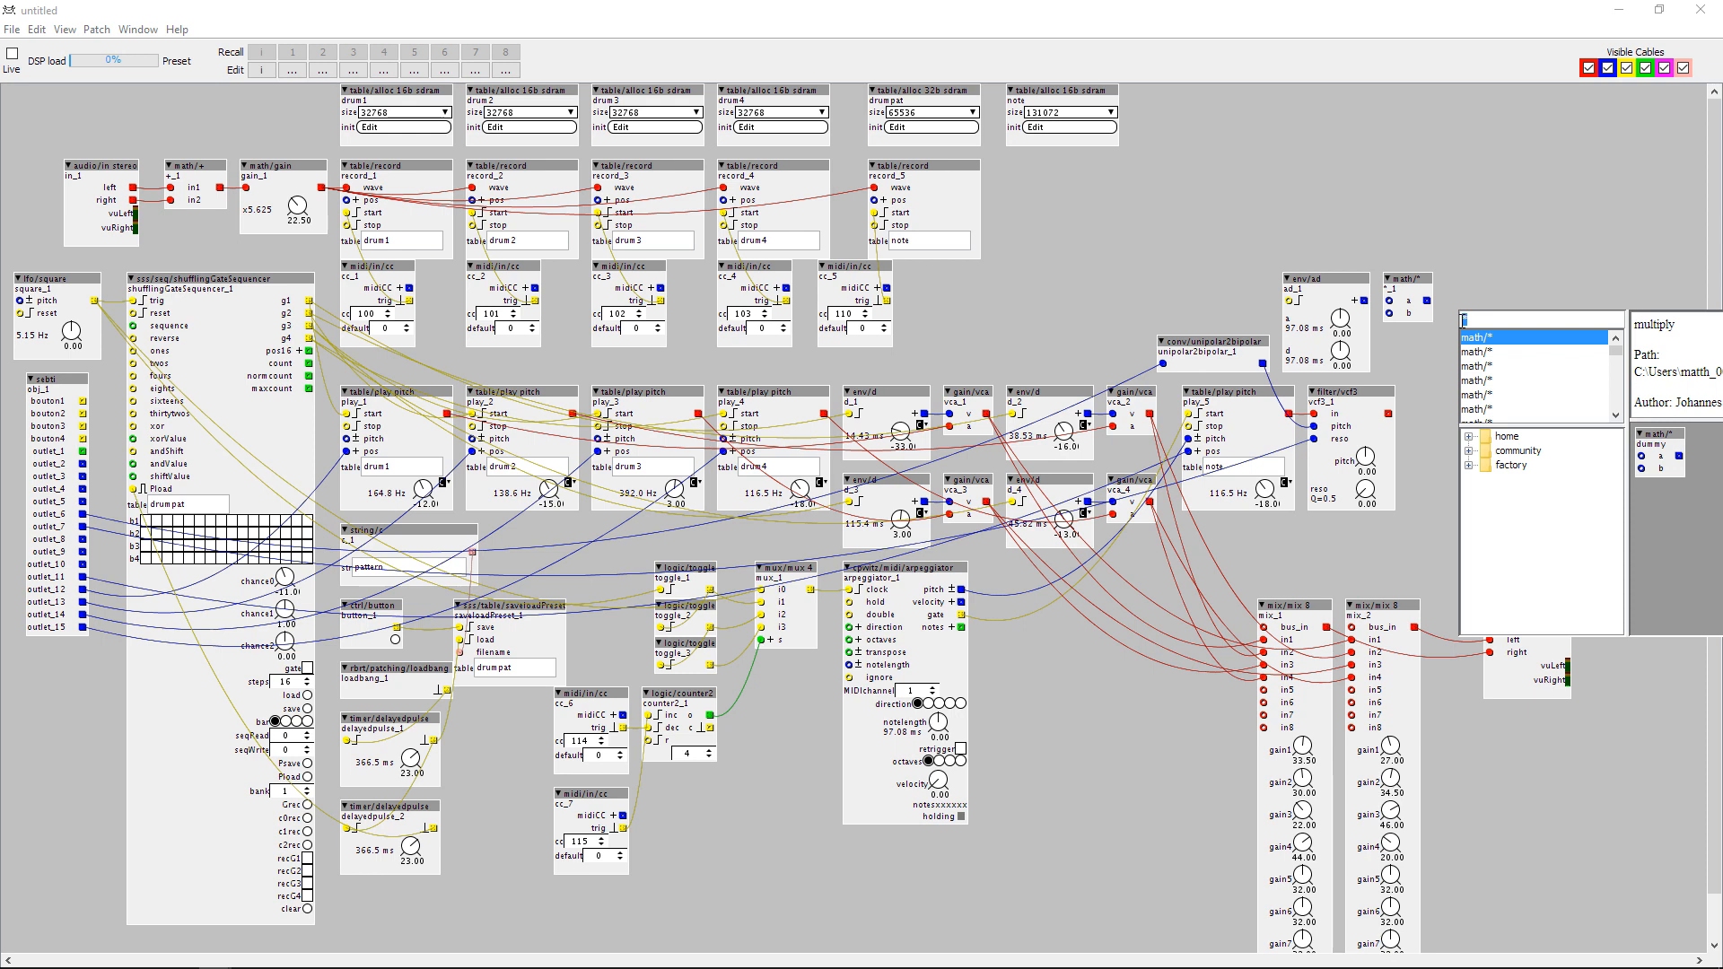
pyautogui.write('+')
pyautogui.doubleClick(1477, 342)
pyautogui.moveTo(1495, 328); pyautogui.dragTo(1420, 334)
pyautogui.moveTo(1318, 428); pyautogui.dragTo(1315, 427)
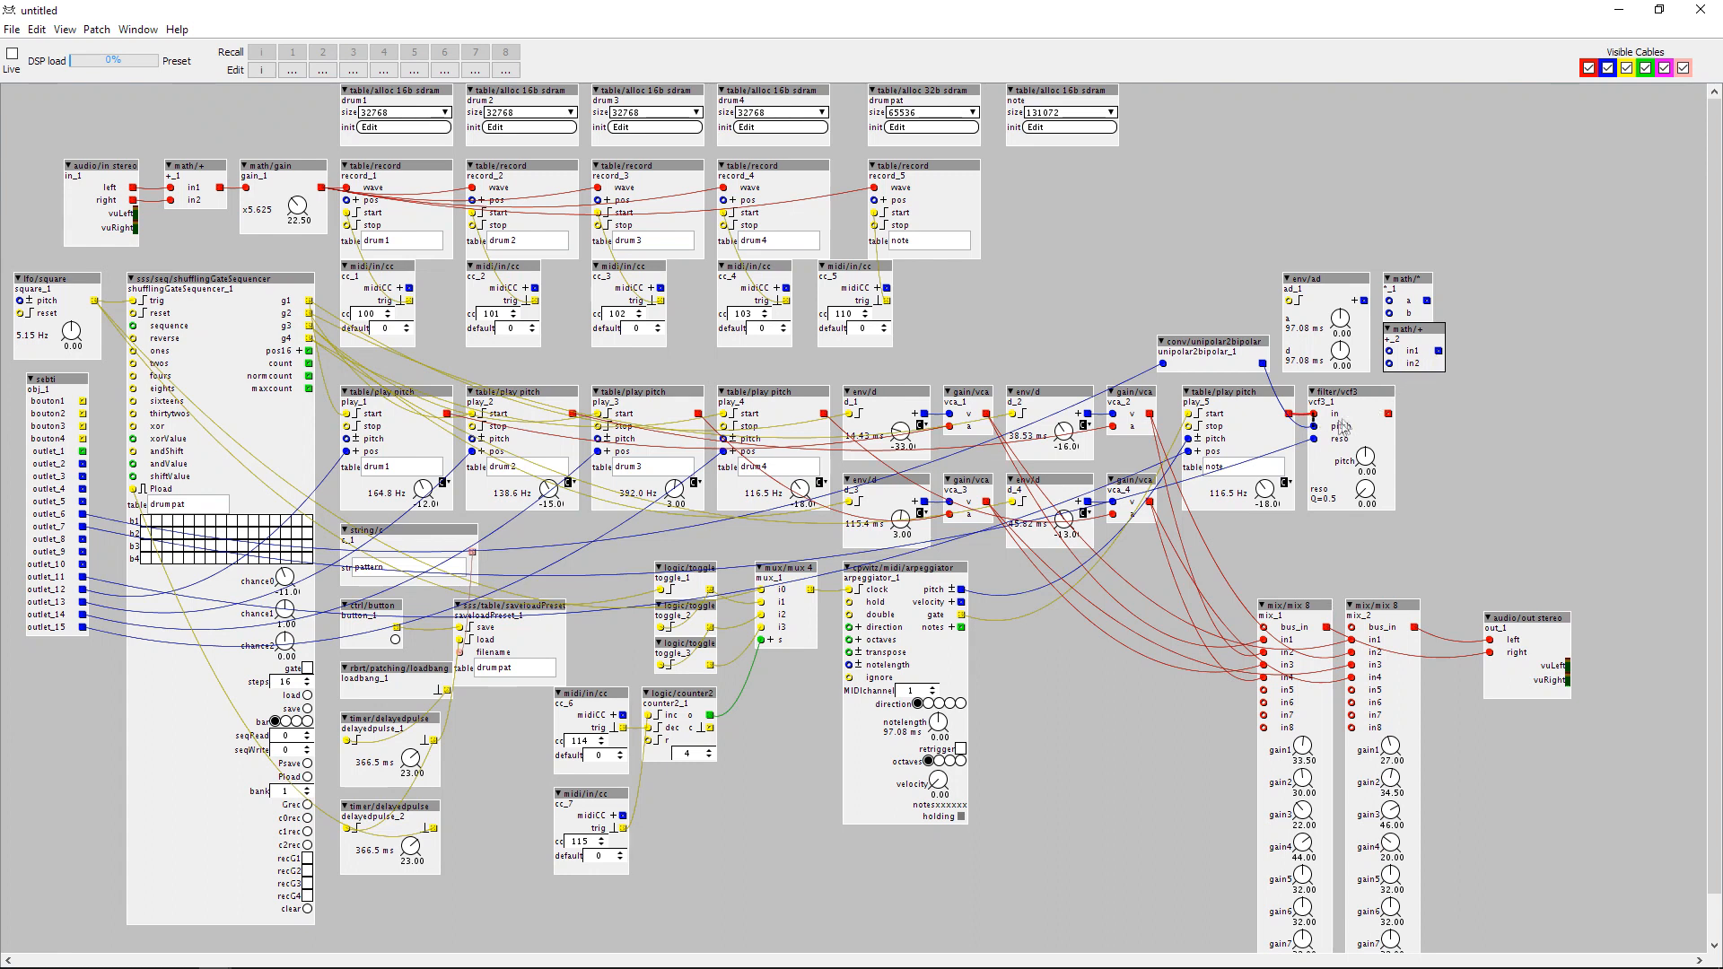
# Duplicate the unipolar2bipolar converter, chain env/ad through the copy and math/* into math/+, and feed the original converter into the adder's in2.
pyautogui.moveTo(1248, 309); pyautogui.dragTo(1230, 363)
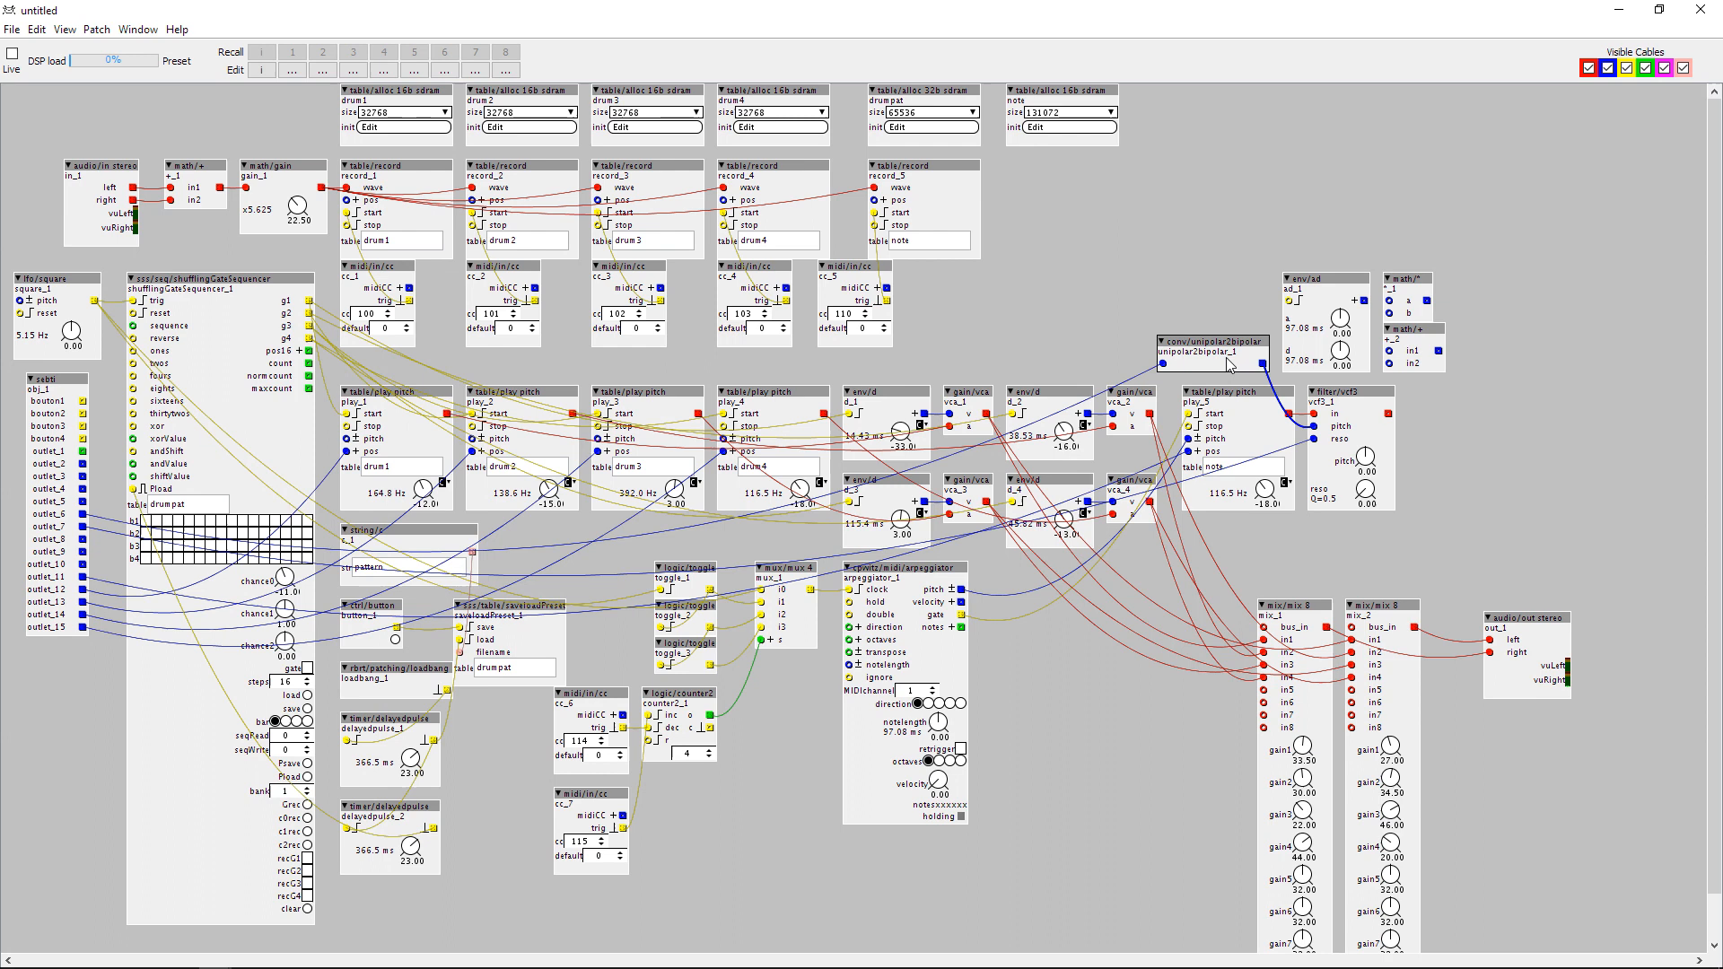
pyautogui.hotkey('ctrl', 'c')
pyautogui.hotkey('ctrl', 'v')
pyautogui.moveTo(1205, 303); pyautogui.dragTo(1195, 300)
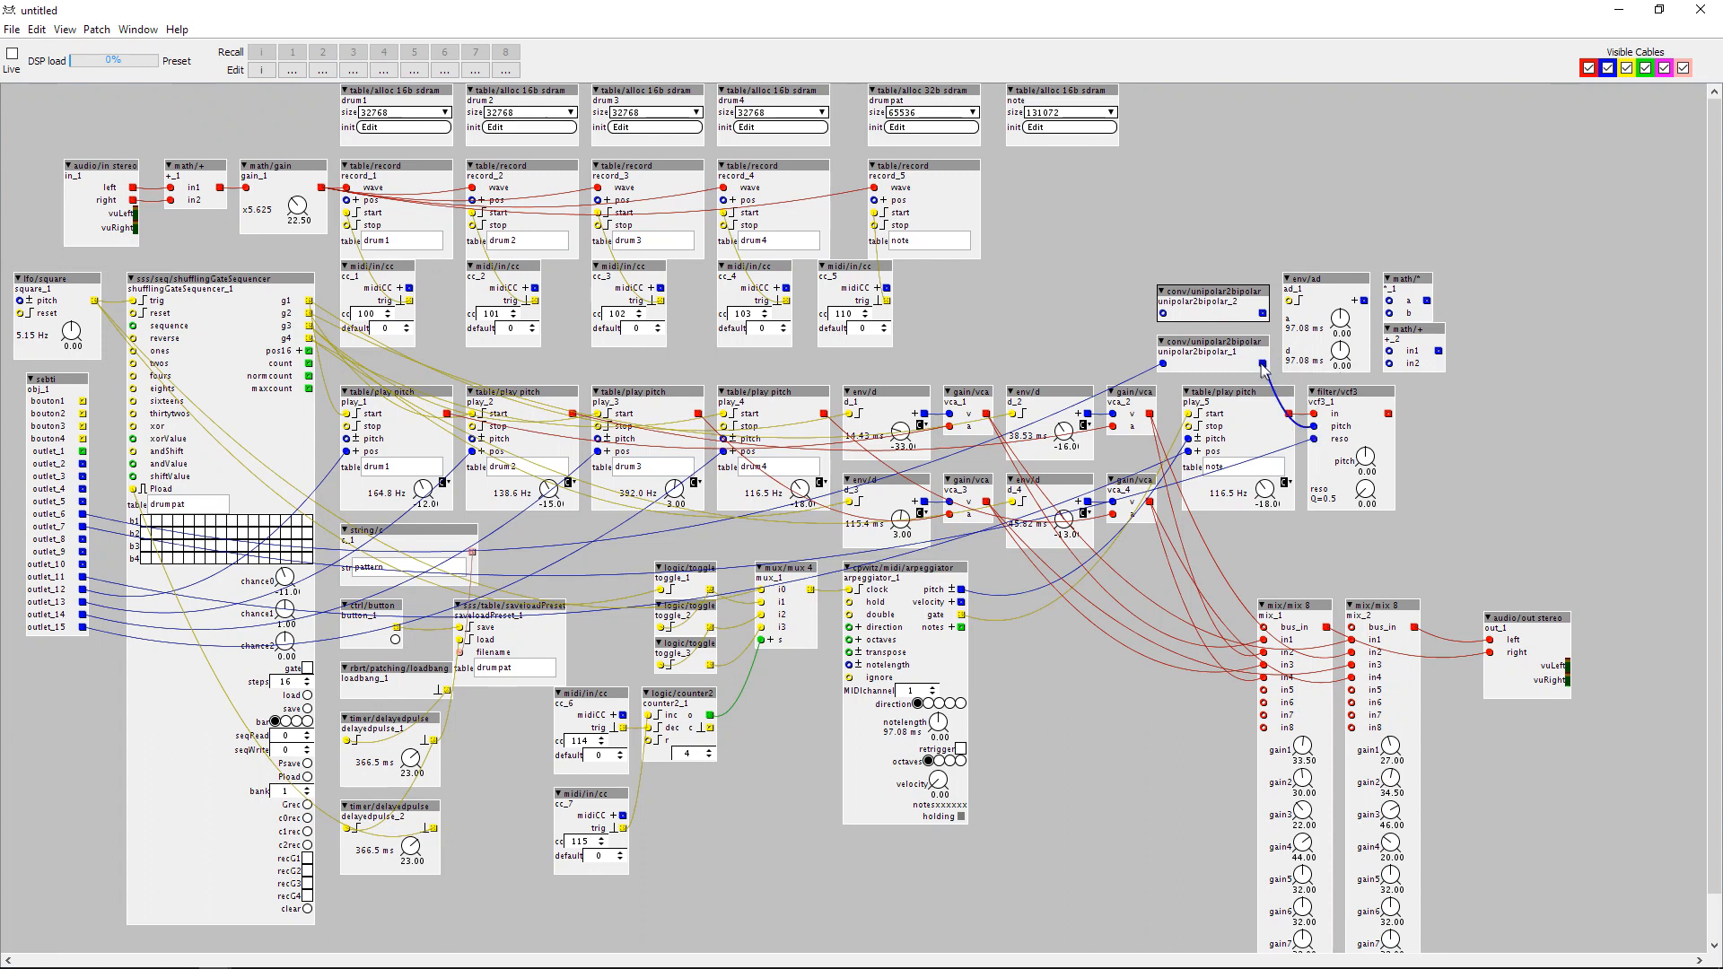
pyautogui.moveTo(1263, 364); pyautogui.dragTo(1135, 287)
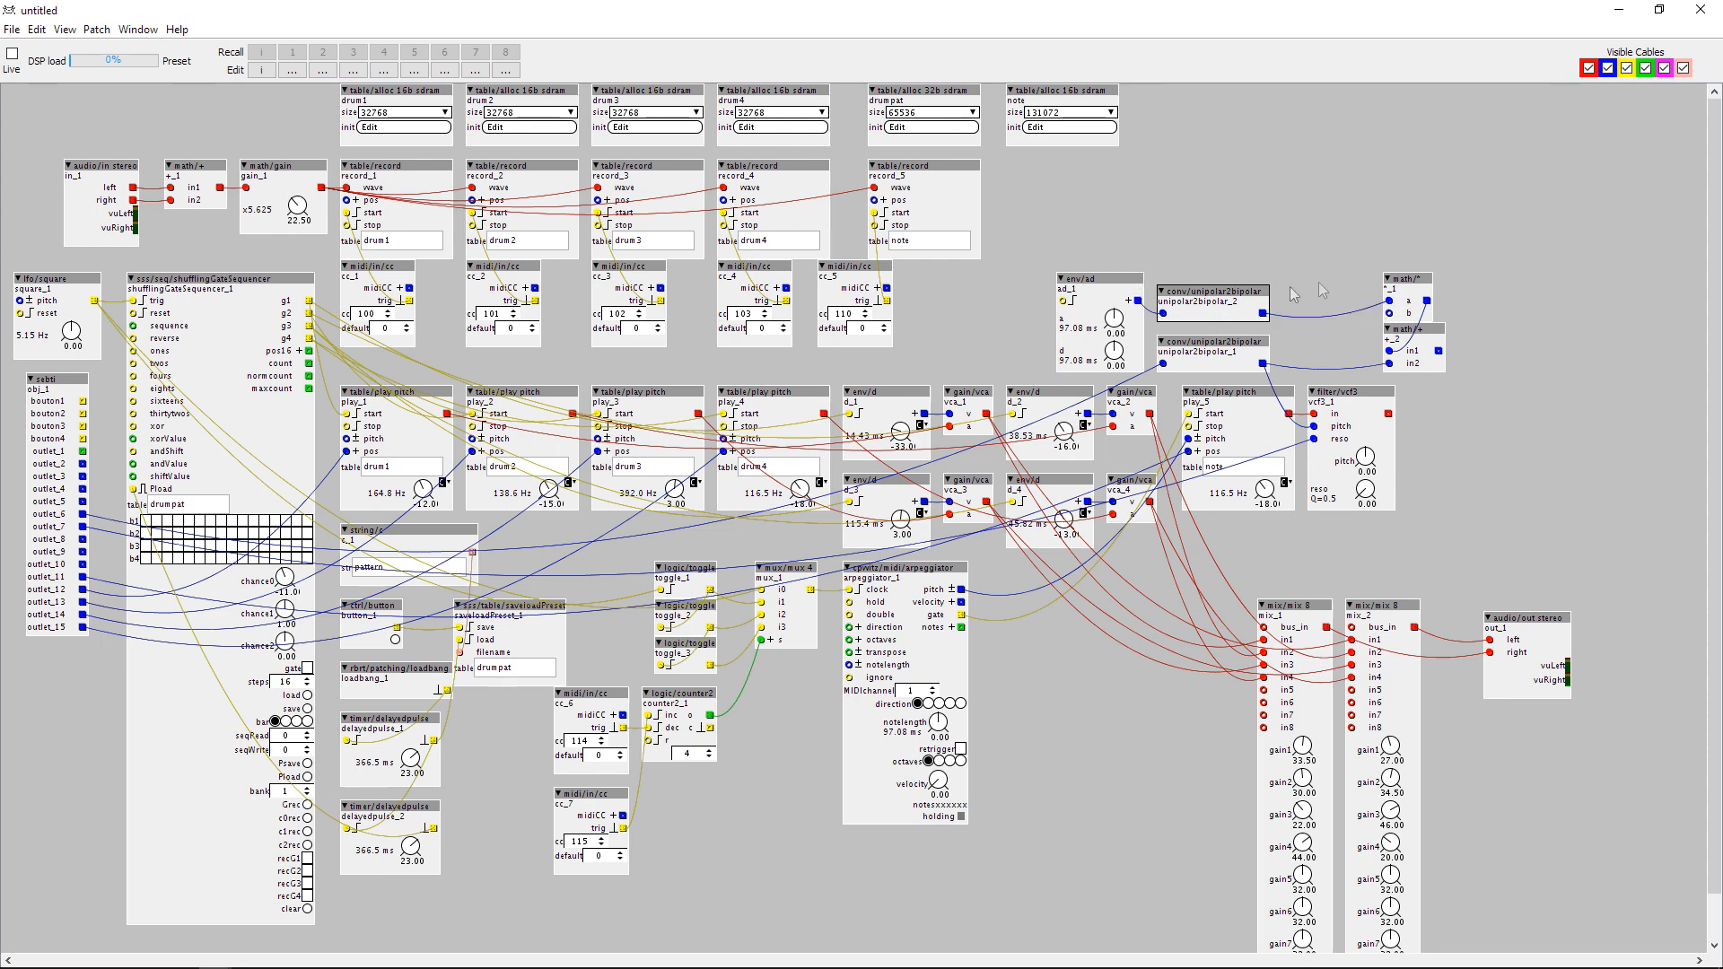
pyautogui.moveTo(1403, 279); pyautogui.dragTo(1314, 279)
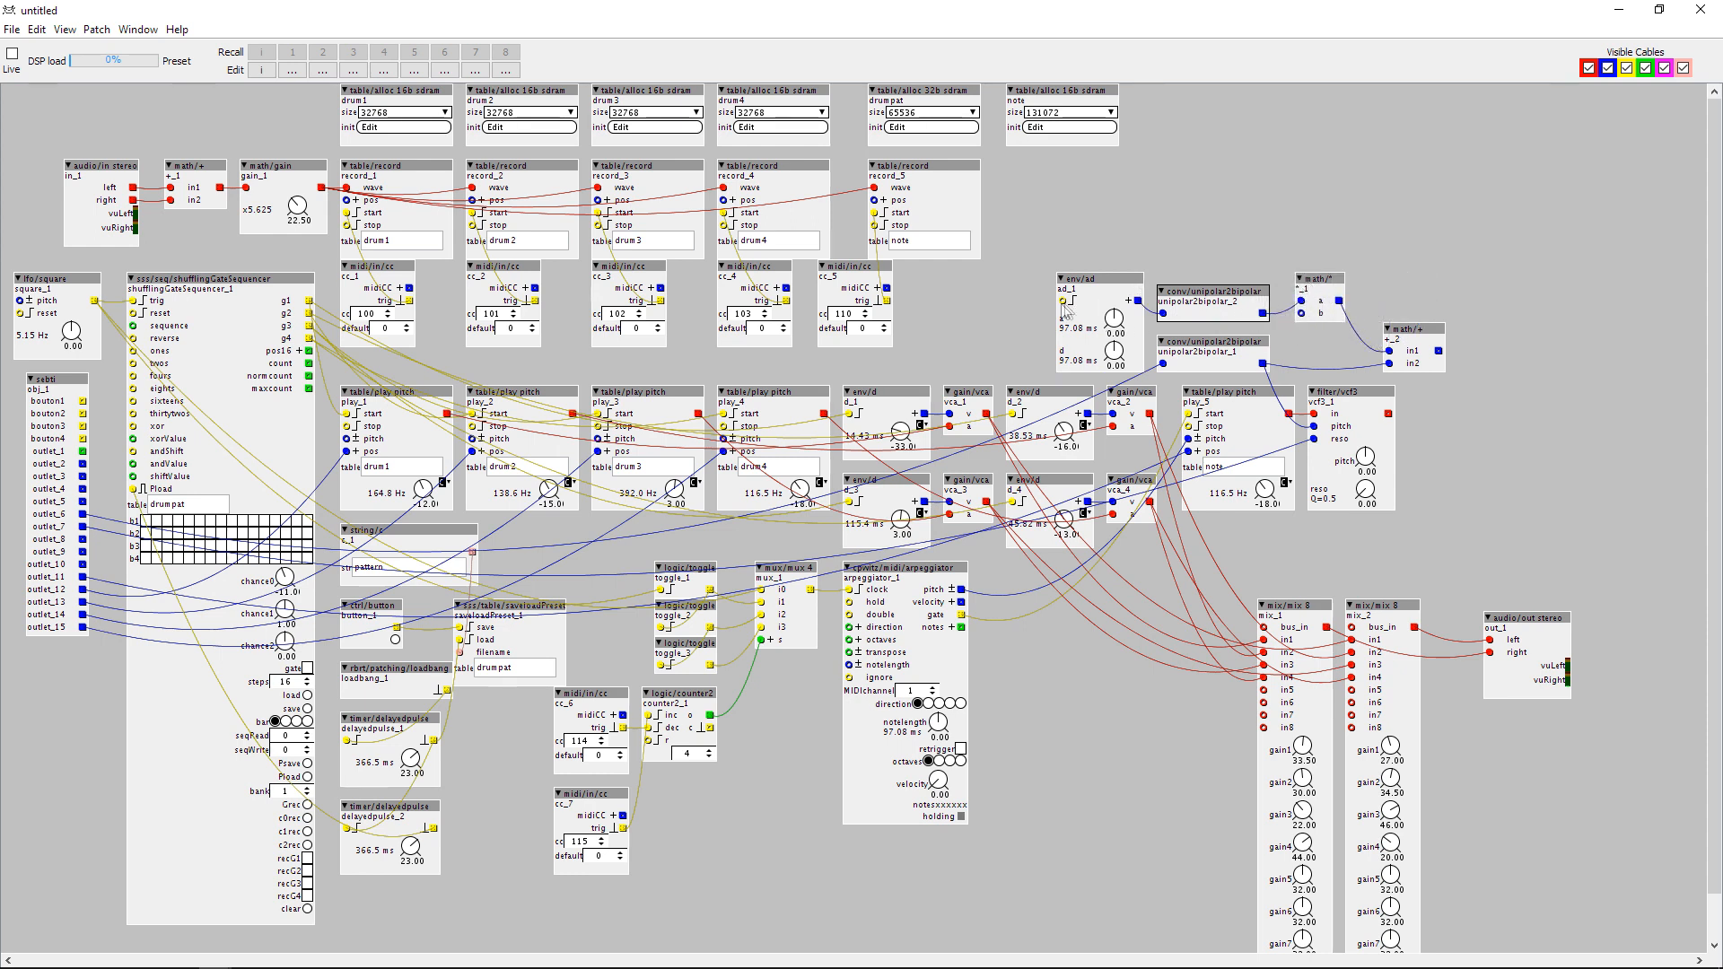
# Wire the arpeggiator's gate to the env/ad trigger and subpatch outlet_3 to the b input of math/*.
pyautogui.moveTo(1063, 302); pyautogui.dragTo(961, 615)
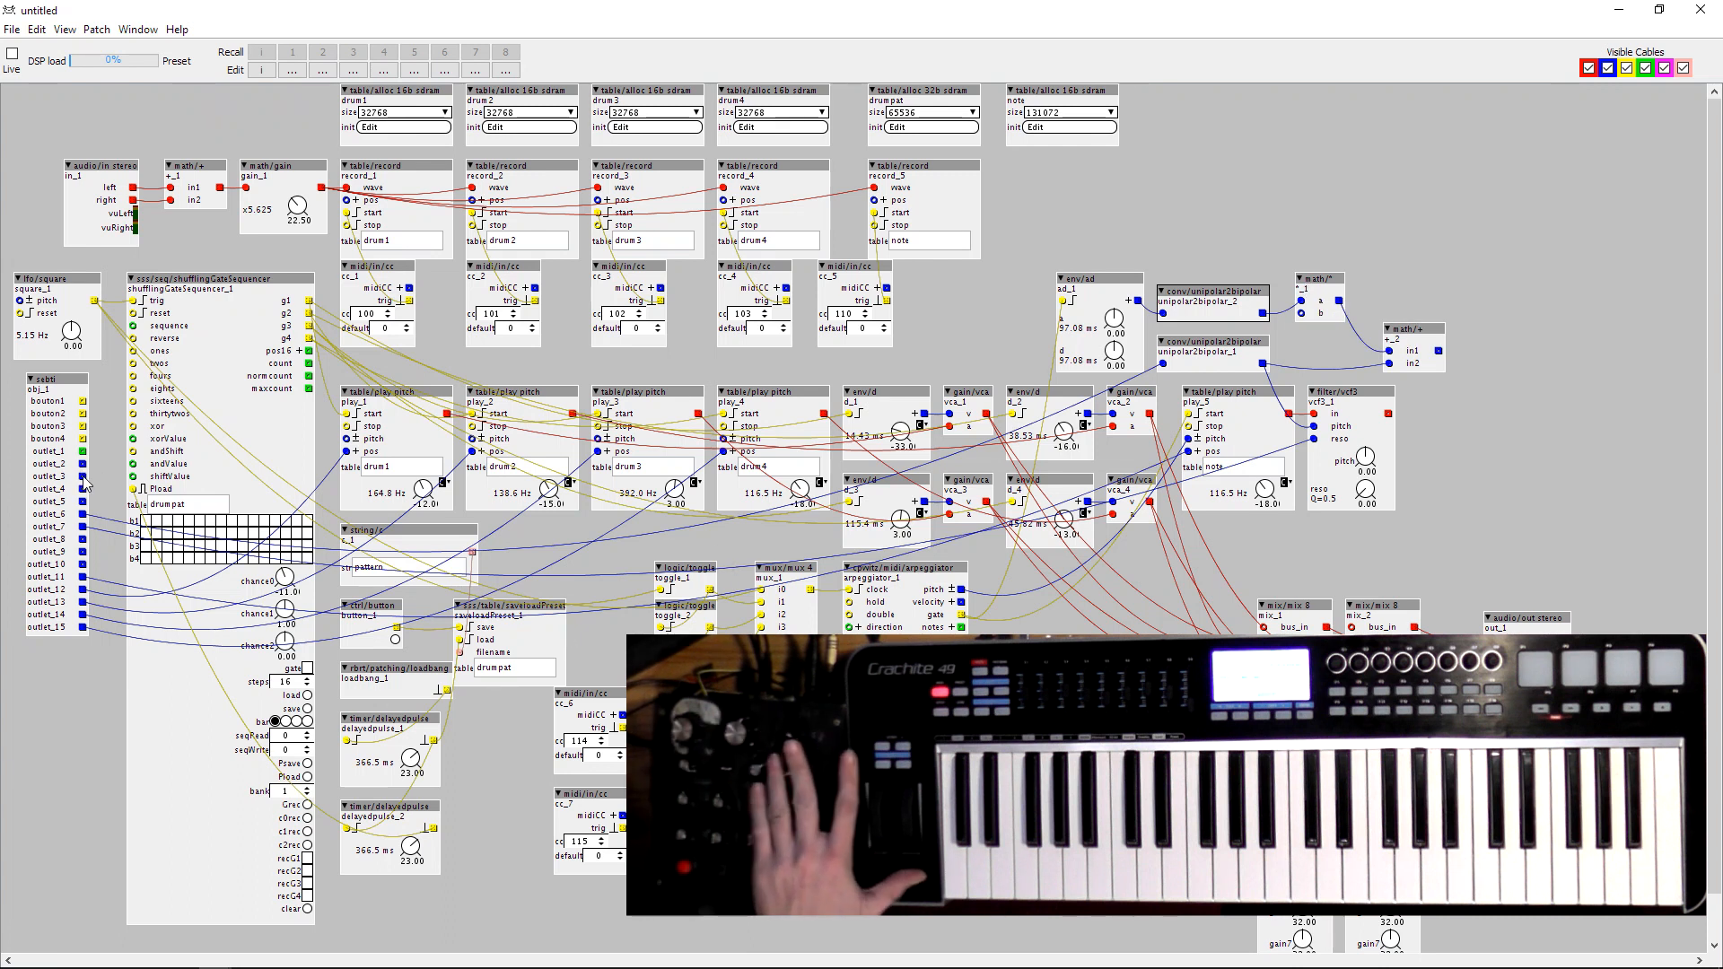
pyautogui.moveTo(84, 478); pyautogui.dragTo(1310, 319)
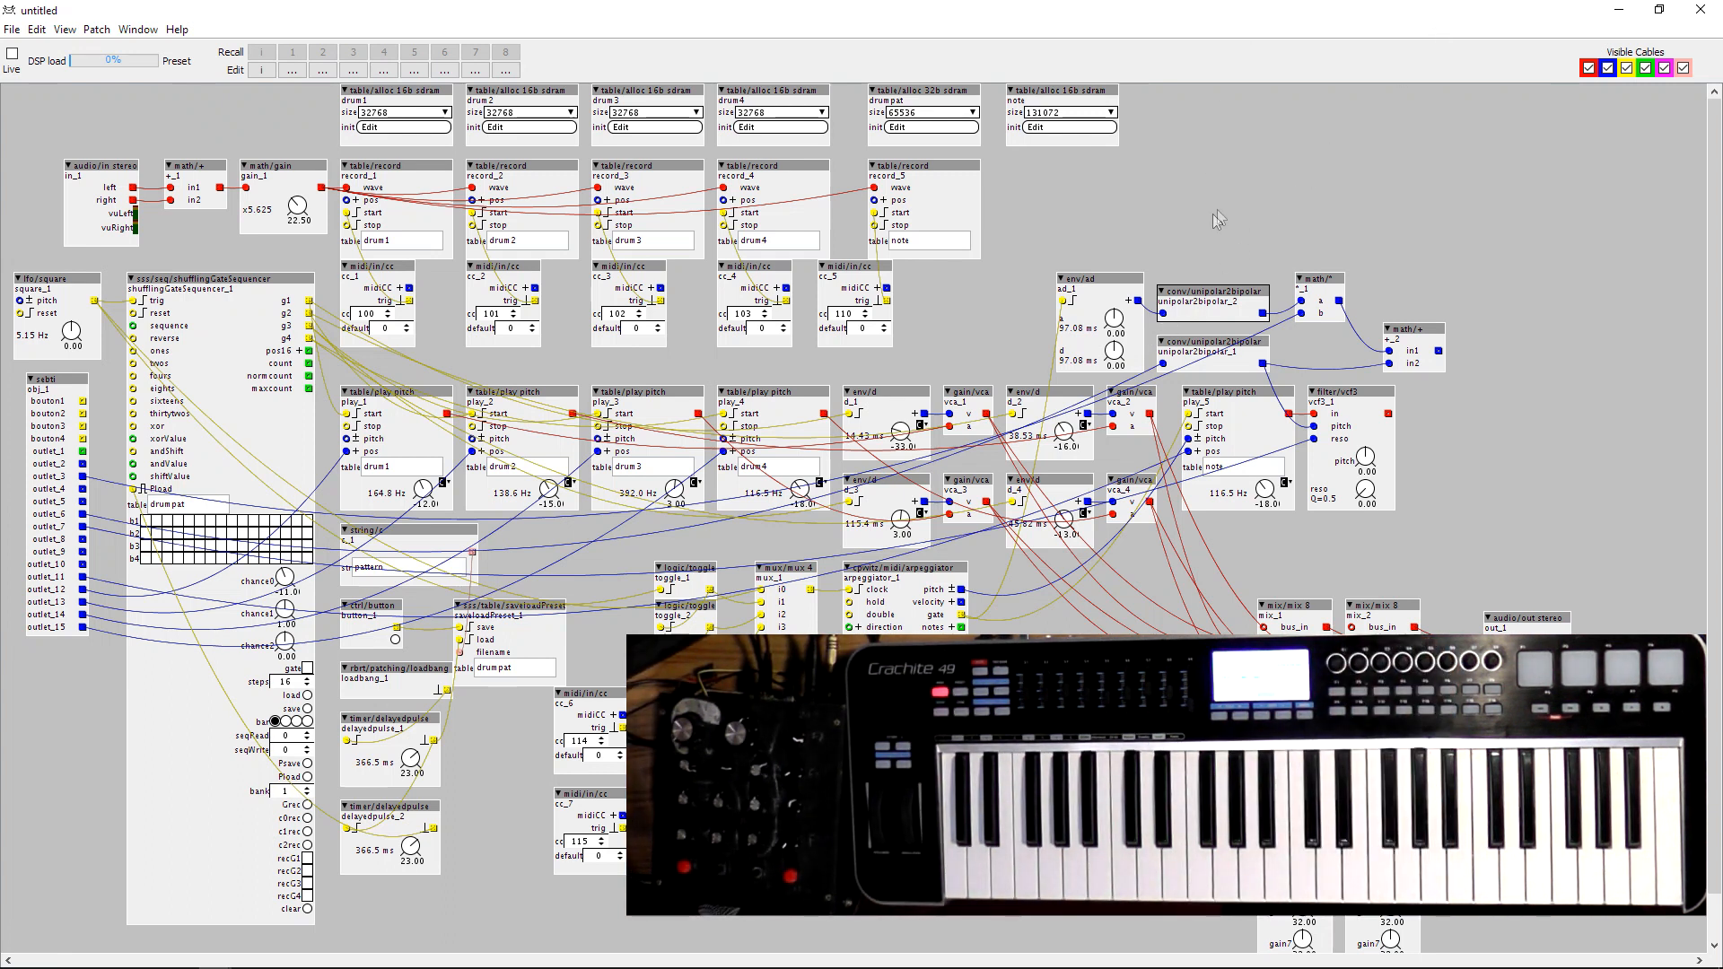
# Assign MIDI CC74 to the env/ad attack knob and CC71 to its decay knob.
pyautogui.rightClick(1113, 320)
pyautogui.moveTo(1111, 414)
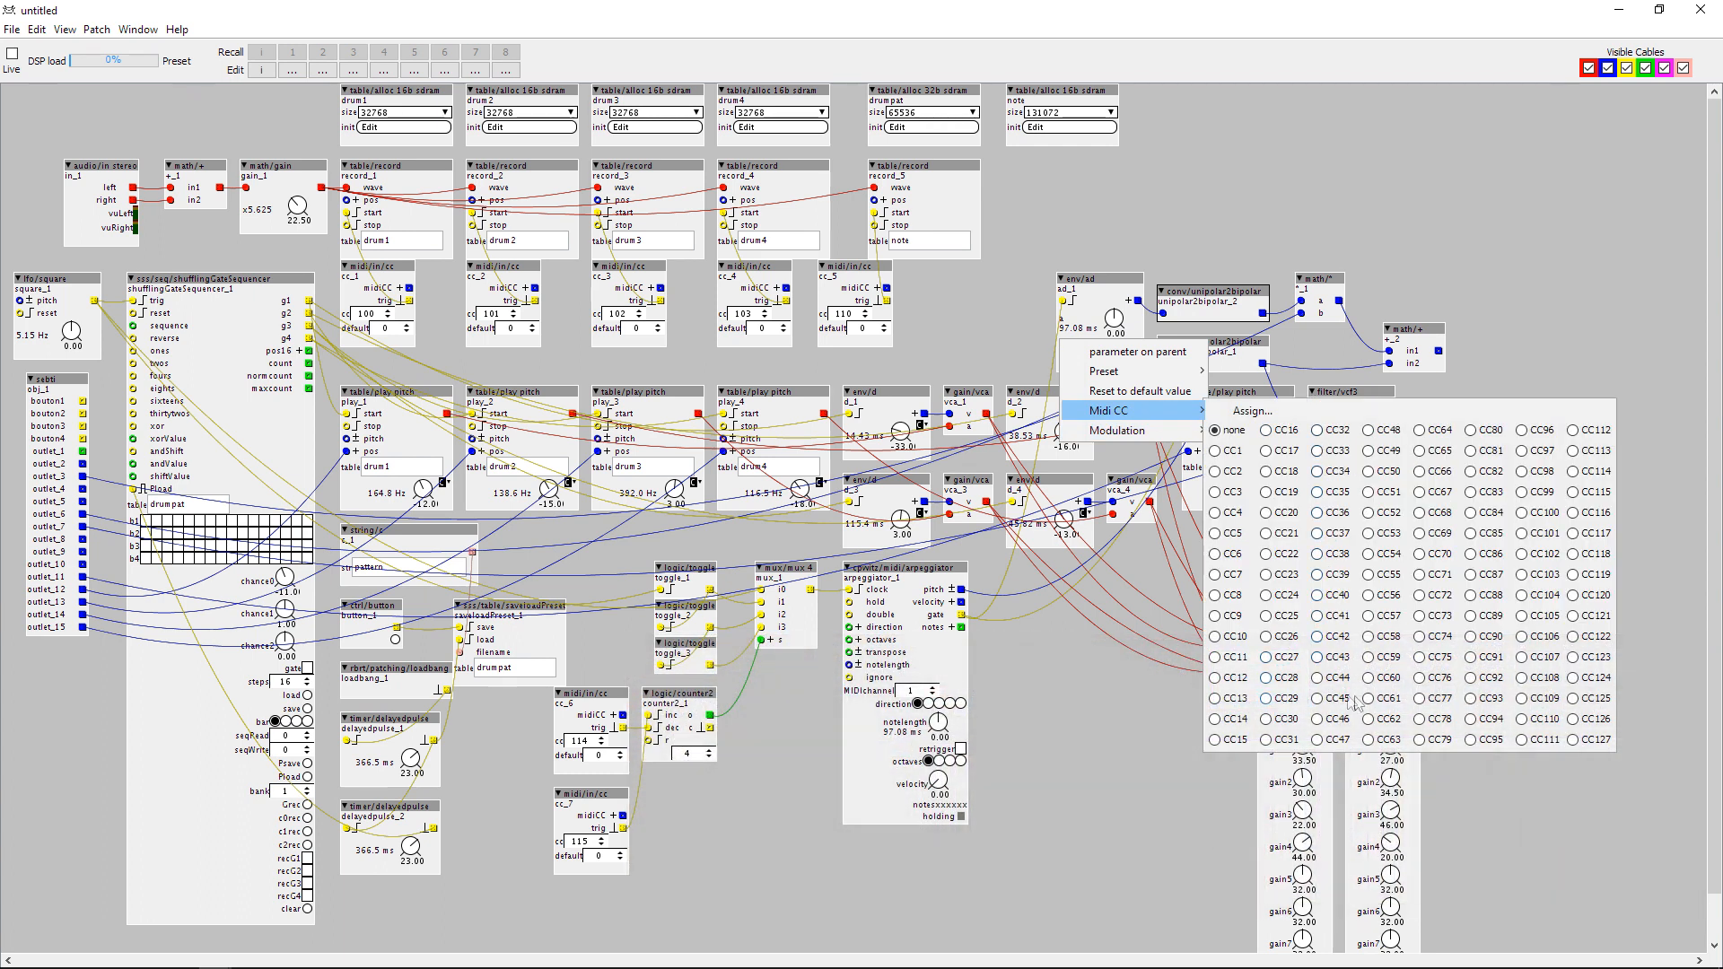
pyautogui.click(1438, 639)
pyautogui.click(1203, 206)
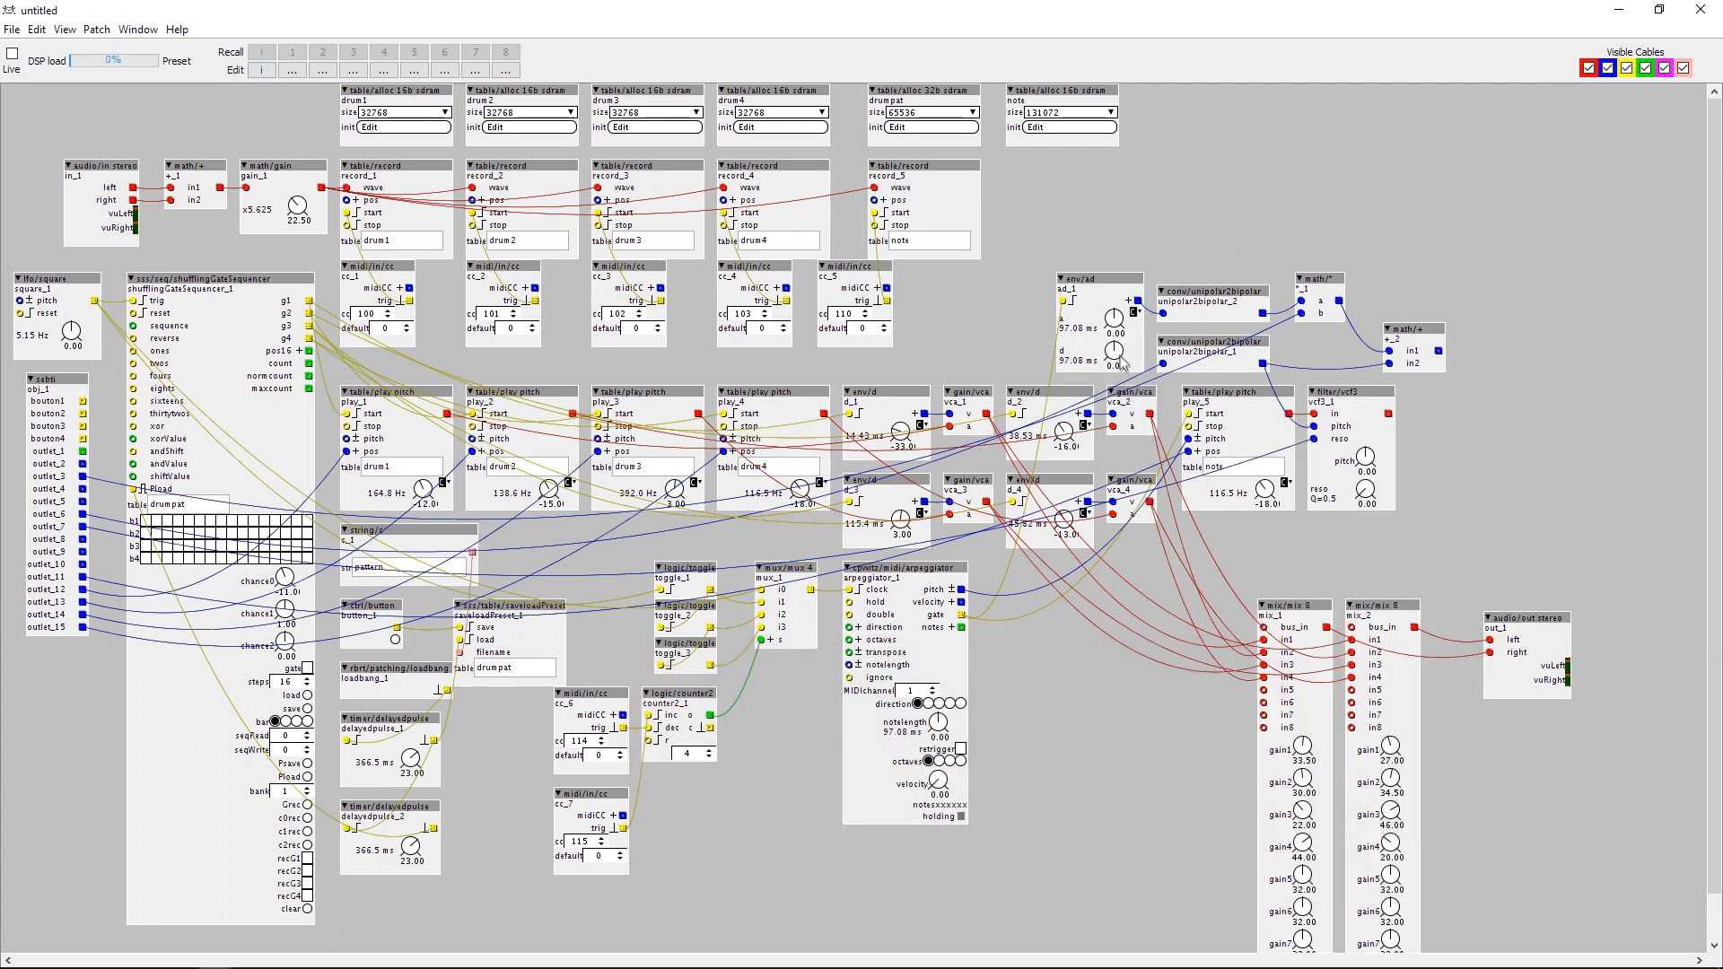
pyautogui.rightClick(1113, 350)
pyautogui.moveTo(1153, 453)
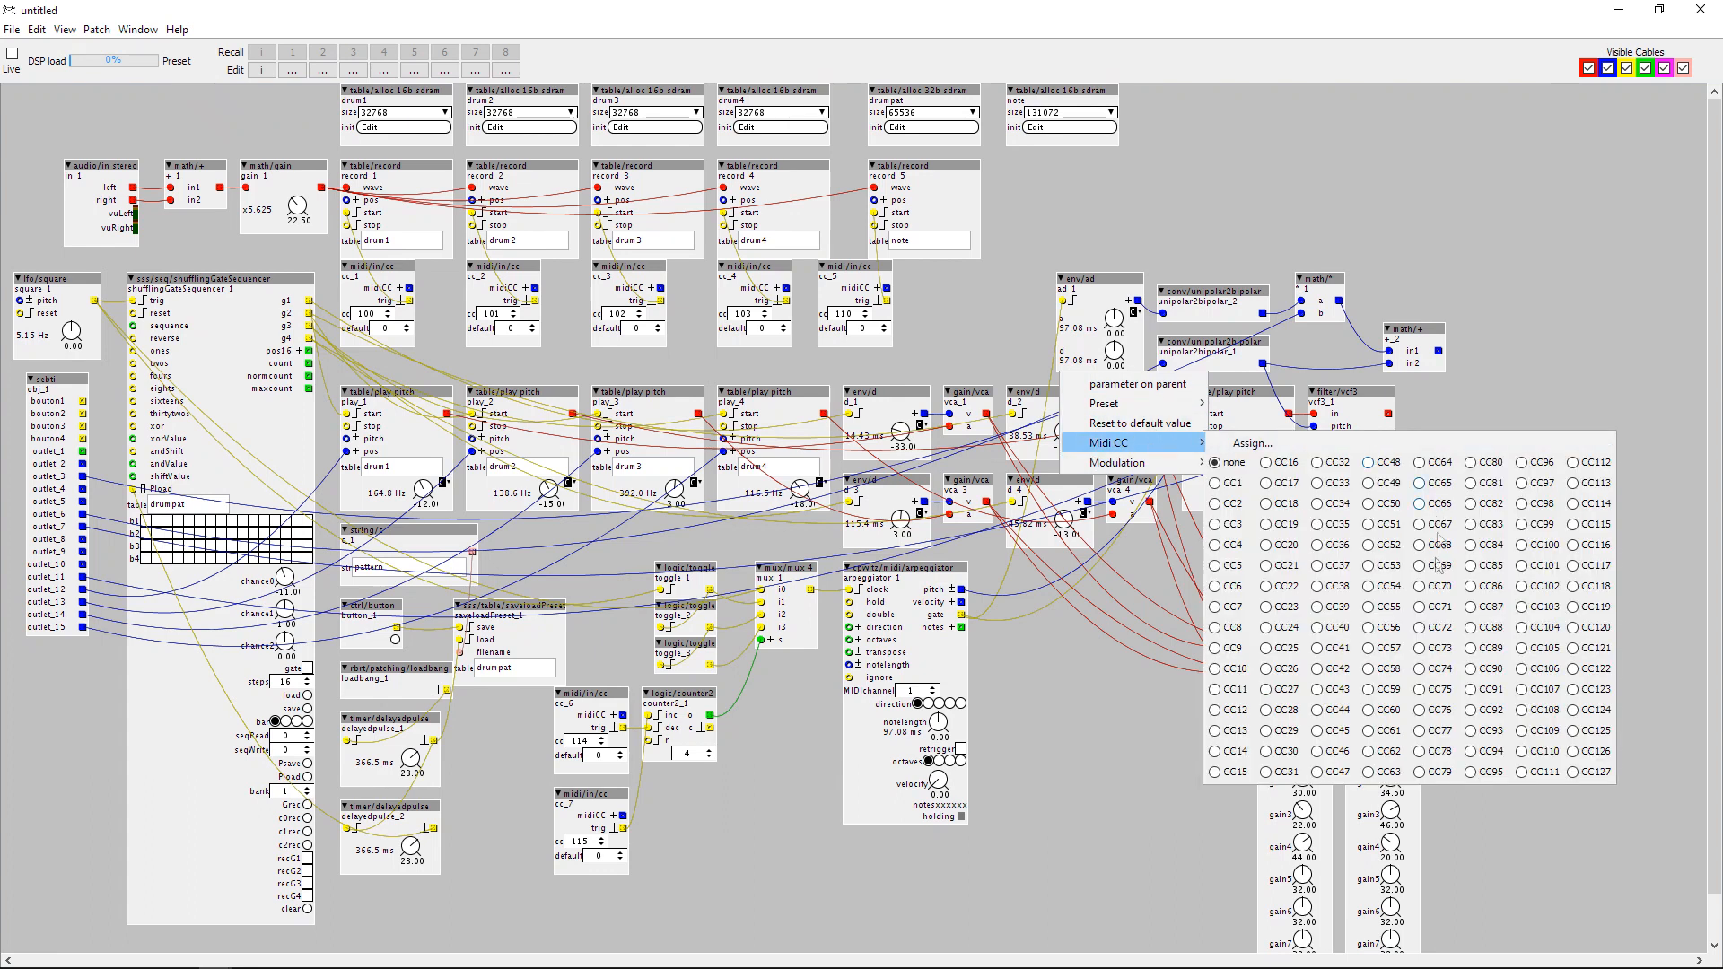
pyautogui.click(1438, 609)
pyautogui.click(1216, 202)
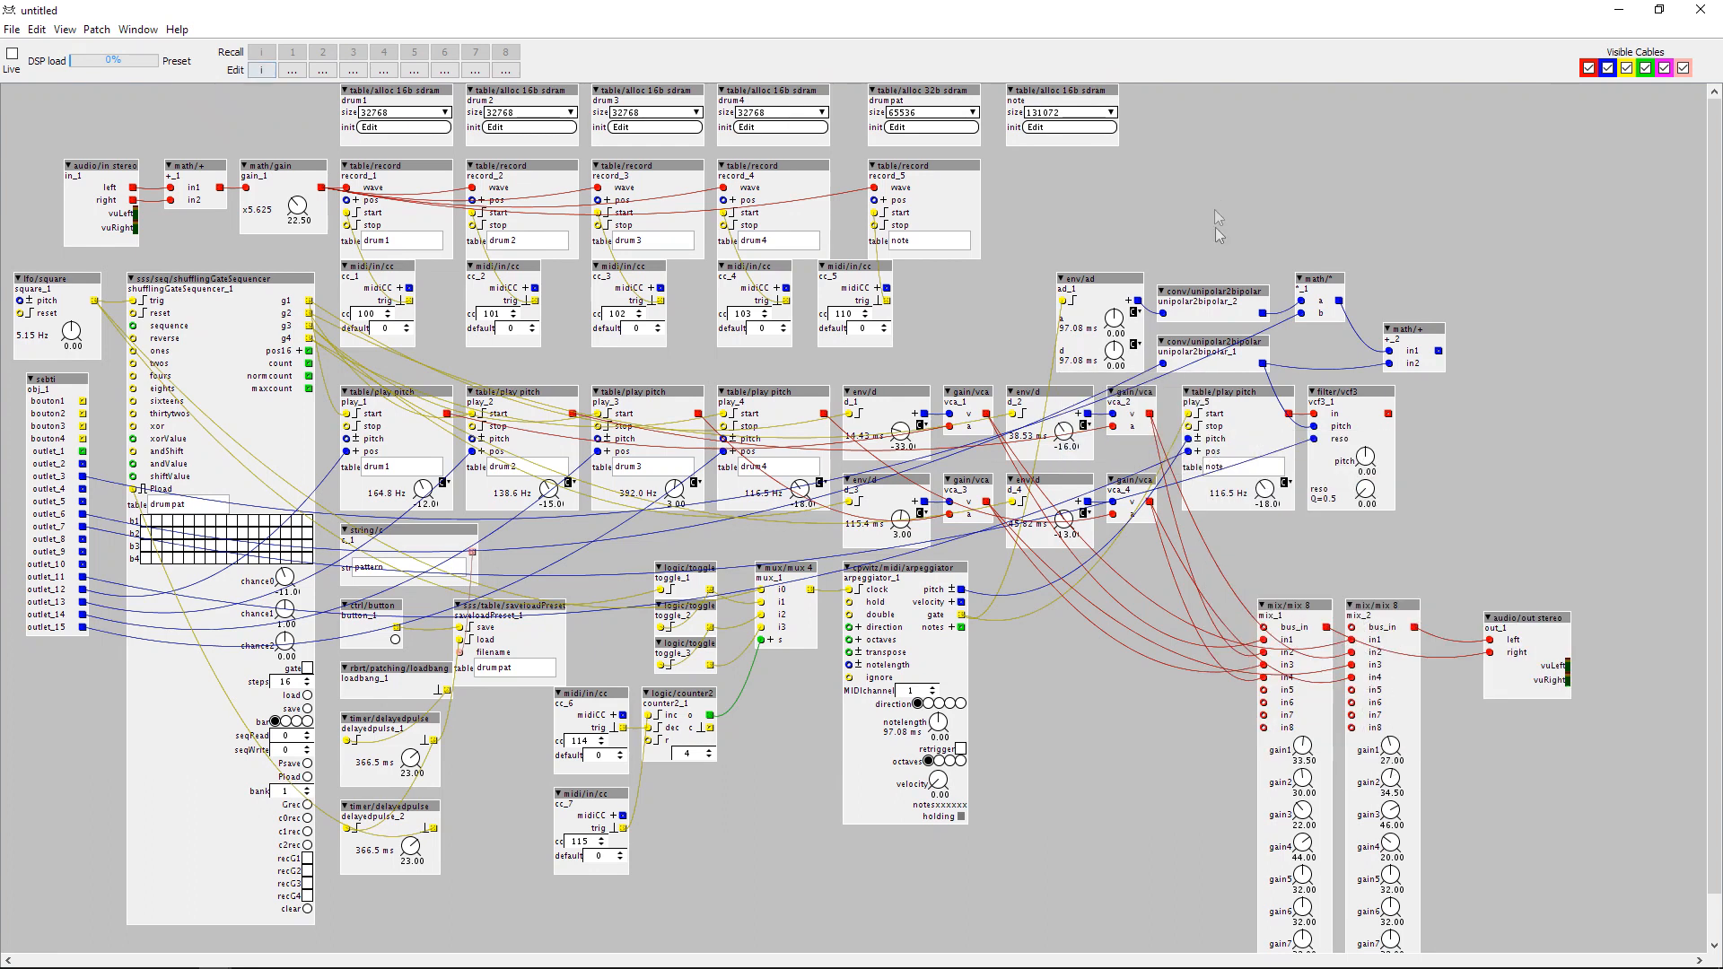
# Wire the adder's output to the vcf3 pitch inlet and the filter's output to in5 of both mixers.
pyautogui.moveTo(1438, 351); pyautogui.dragTo(1316, 429)
pyautogui.moveTo(1390, 420); pyautogui.dragTo(1264, 690)
pyautogui.moveTo(1390, 414); pyautogui.dragTo(1373, 695)
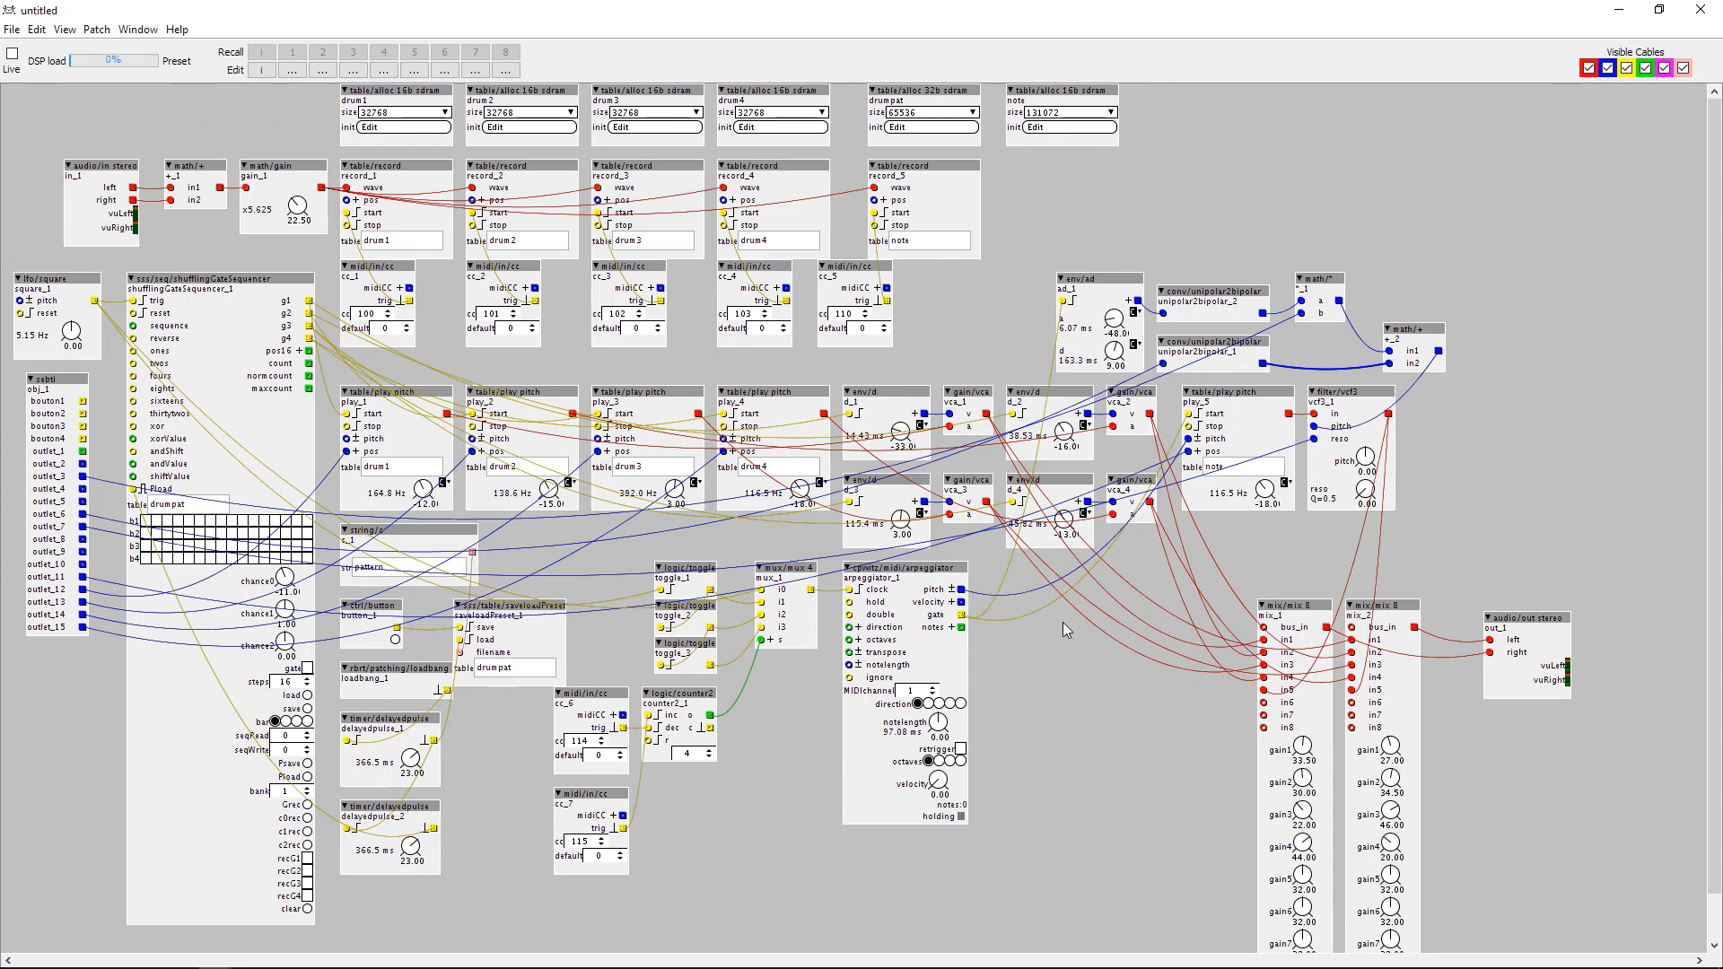
# Insert a new math/+ object between the arpeggiator's pitch outlet and the note player's pitch inlet, using in1.
pyautogui.doubleClick(1064, 623)
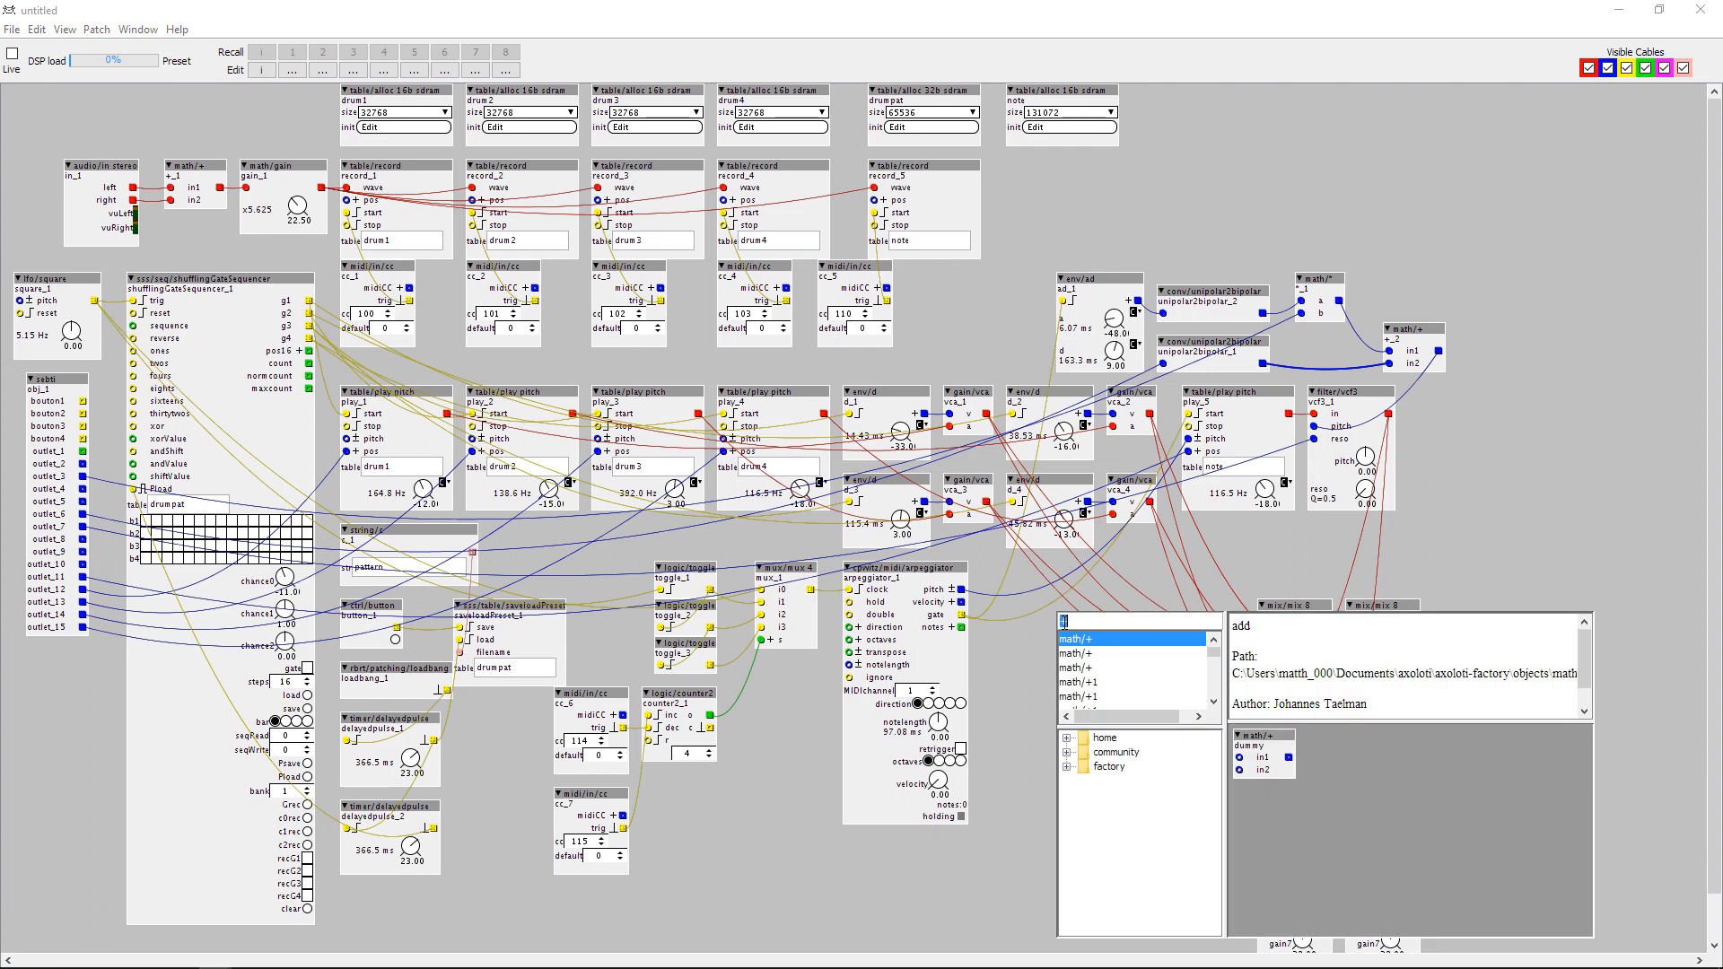
pyautogui.doubleClick(1084, 641)
pyautogui.moveTo(1099, 620); pyautogui.dragTo(1137, 554)
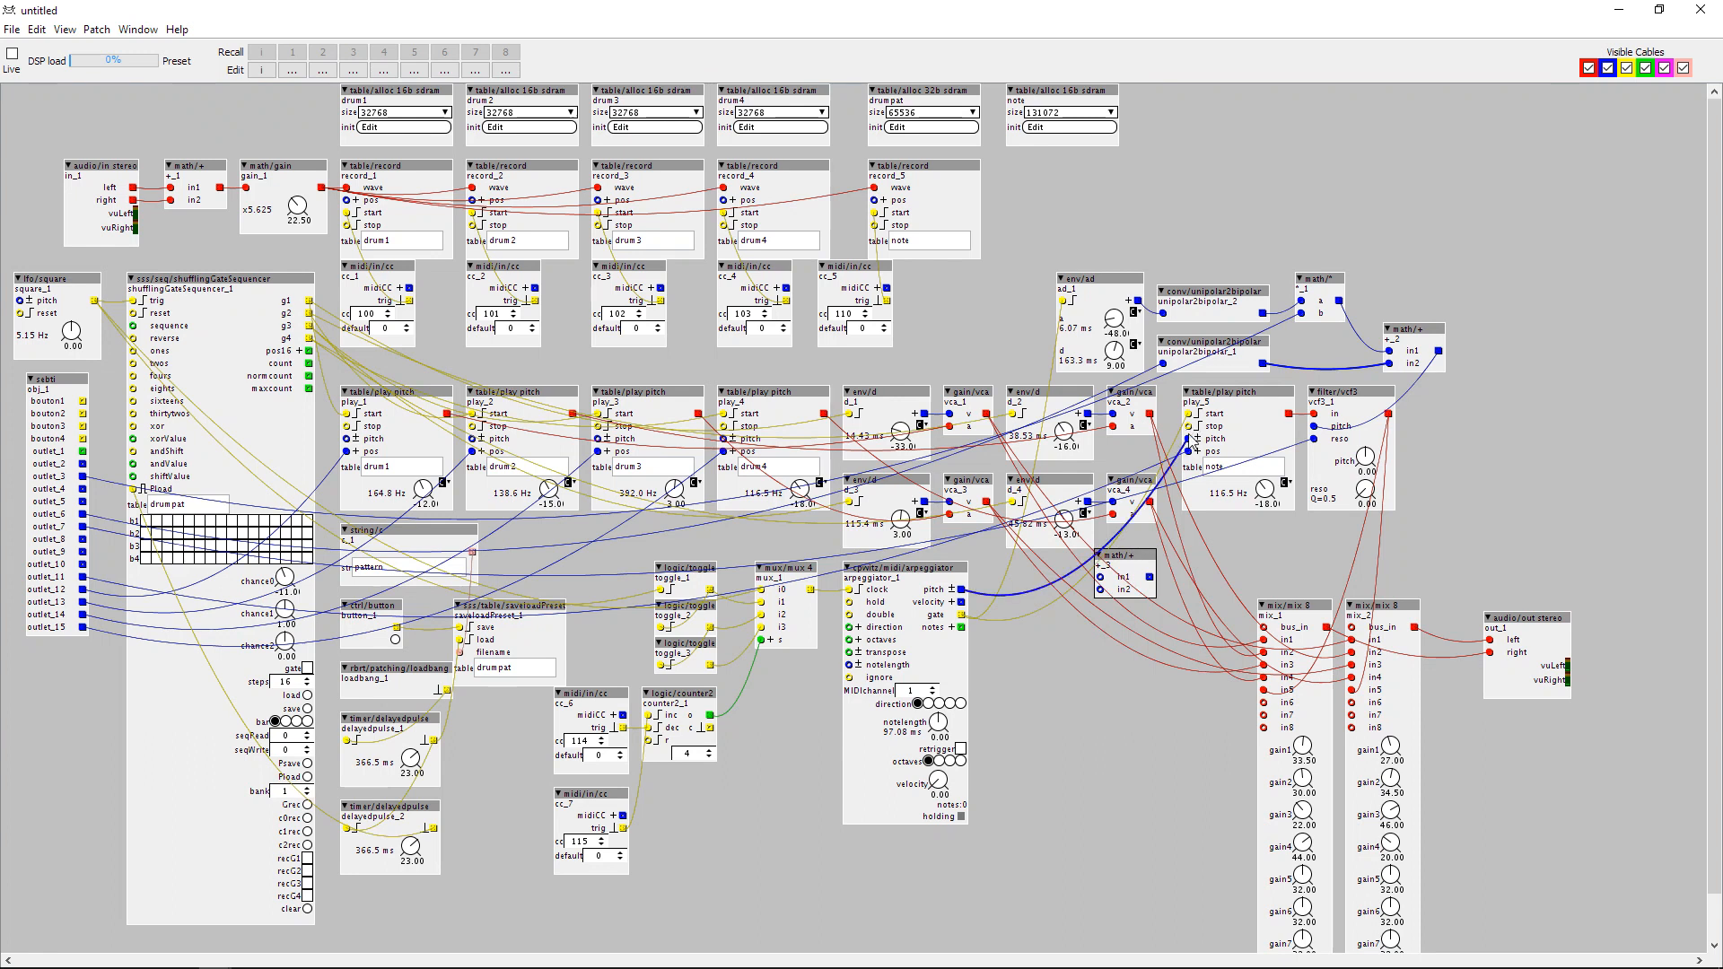
pyautogui.moveTo(1189, 438); pyautogui.dragTo(1149, 577)
pyautogui.moveTo(960, 591); pyautogui.dragTo(1101, 581)
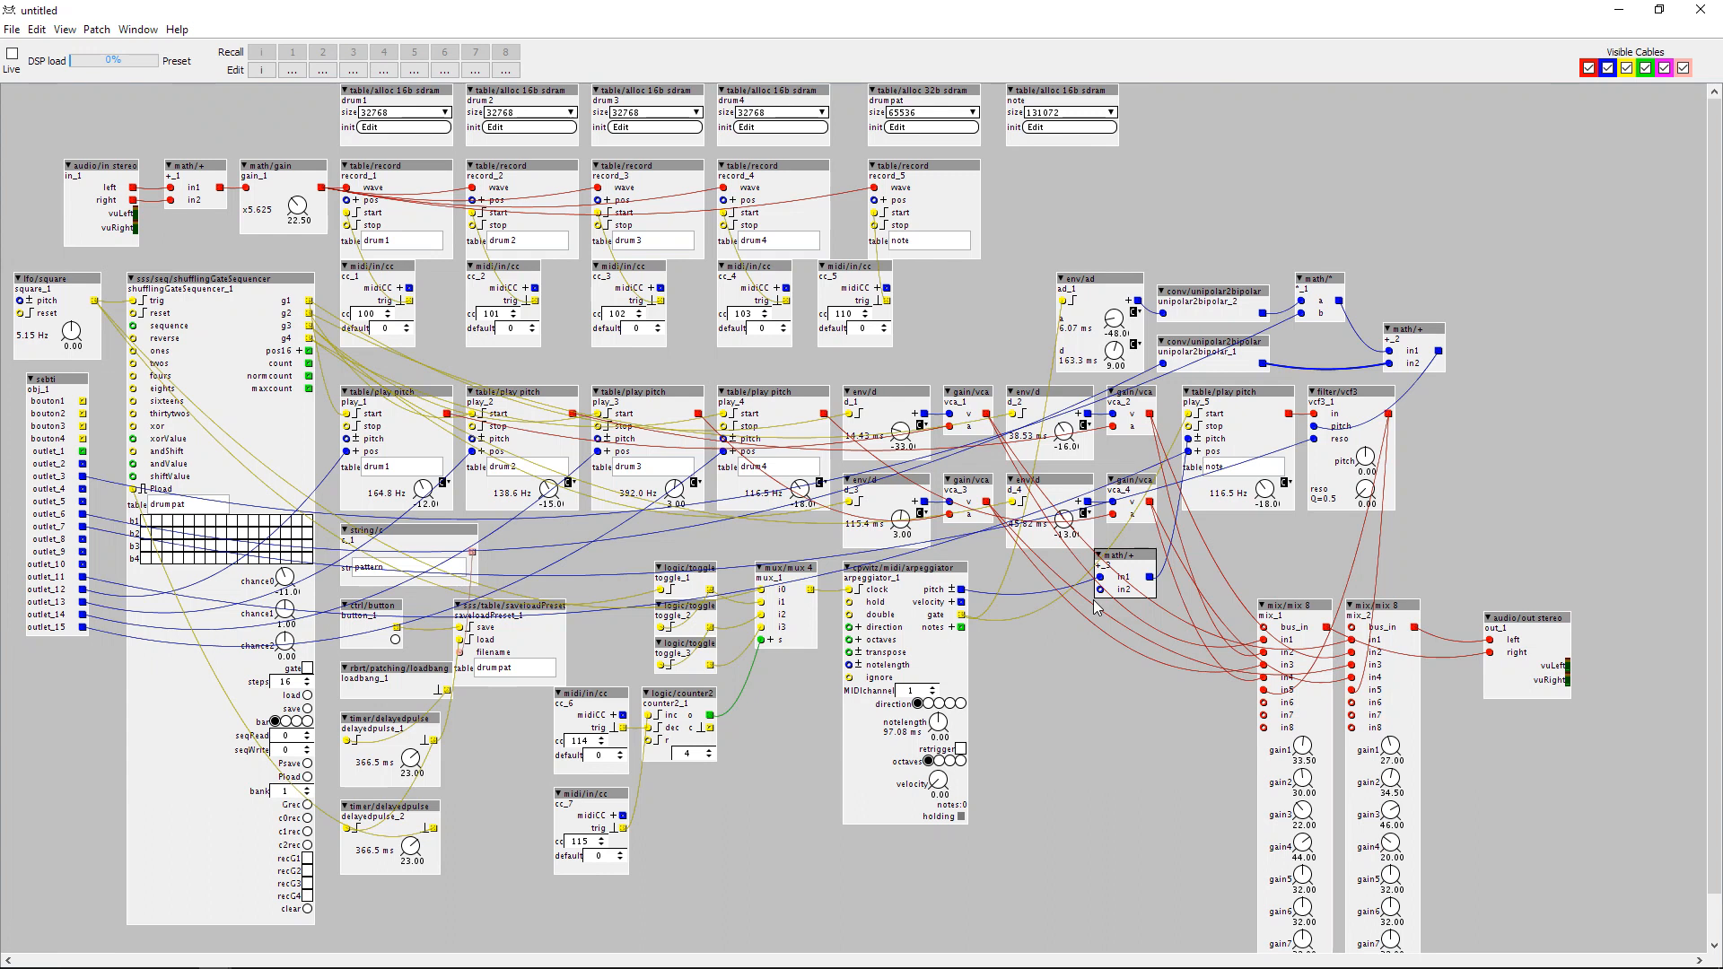
# Add a conv/unipolar2bipolar object beside the arpeggiator, wiring subpatch outlet_4 through it into in2 of the pitch adder.
pyautogui.doubleClick(1012, 626)
pyautogui.write('un')
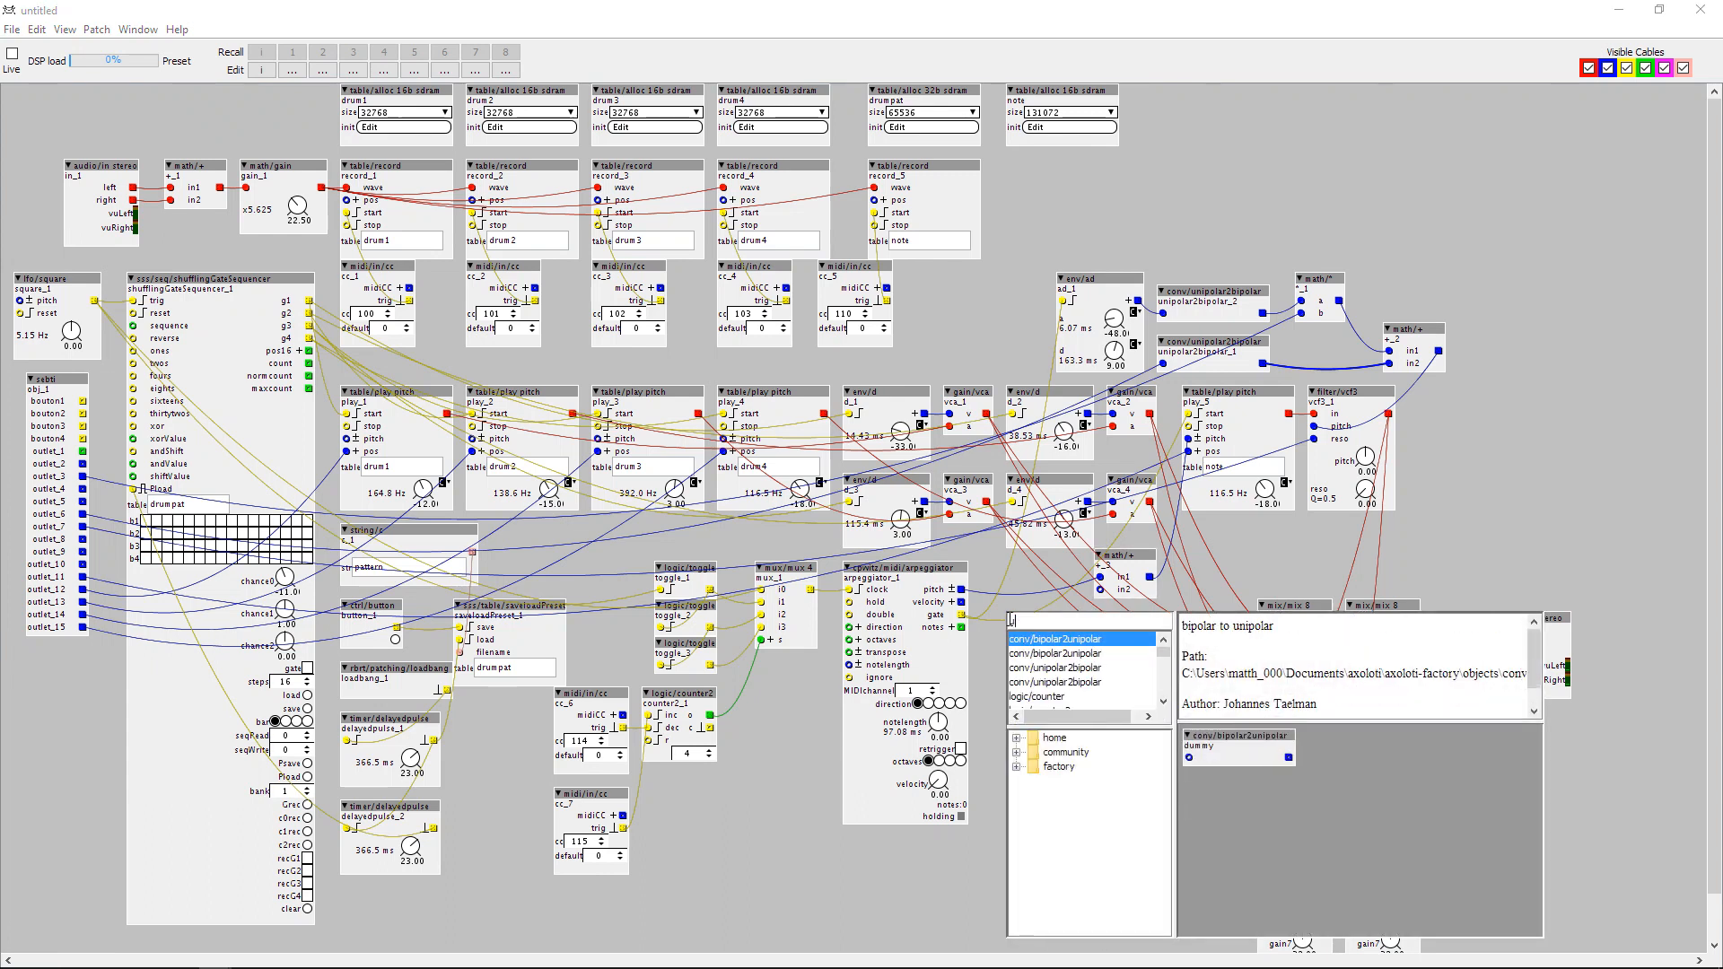
pyautogui.write('i')
pyautogui.doubleClick(1023, 669)
pyautogui.moveTo(1120, 560); pyautogui.dragTo(1171, 572)
pyautogui.moveTo(1077, 634); pyautogui.dragTo(1150, 602)
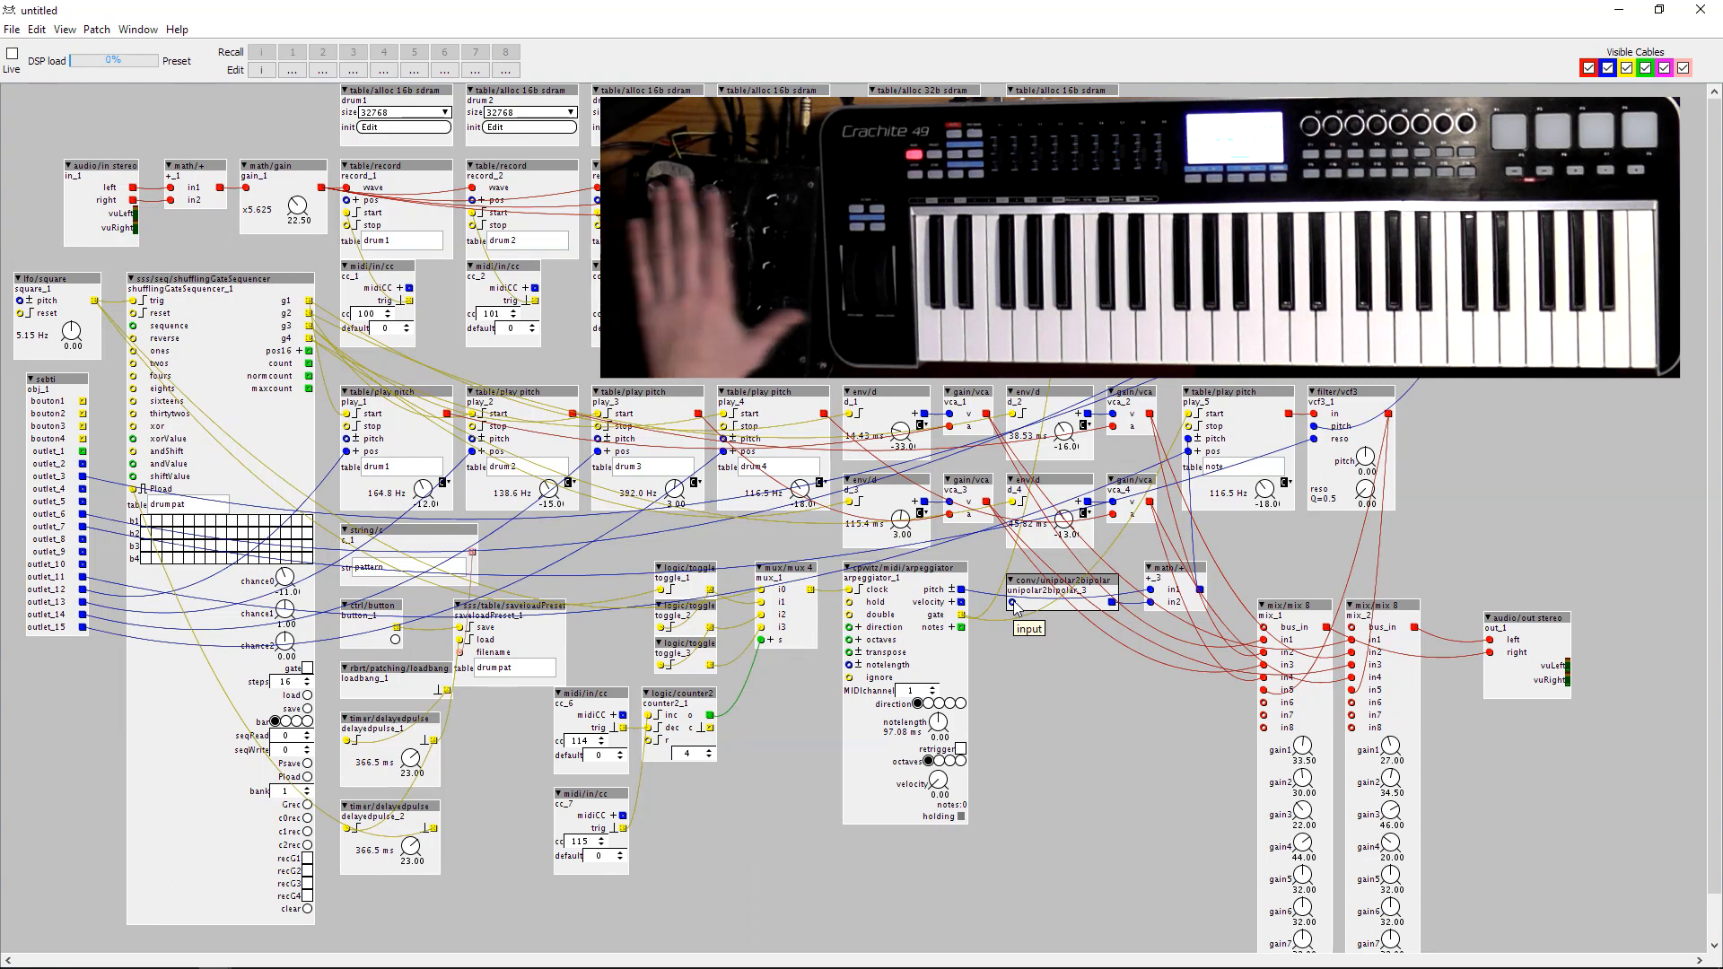
pyautogui.moveTo(1015, 606); pyautogui.dragTo(83, 489)
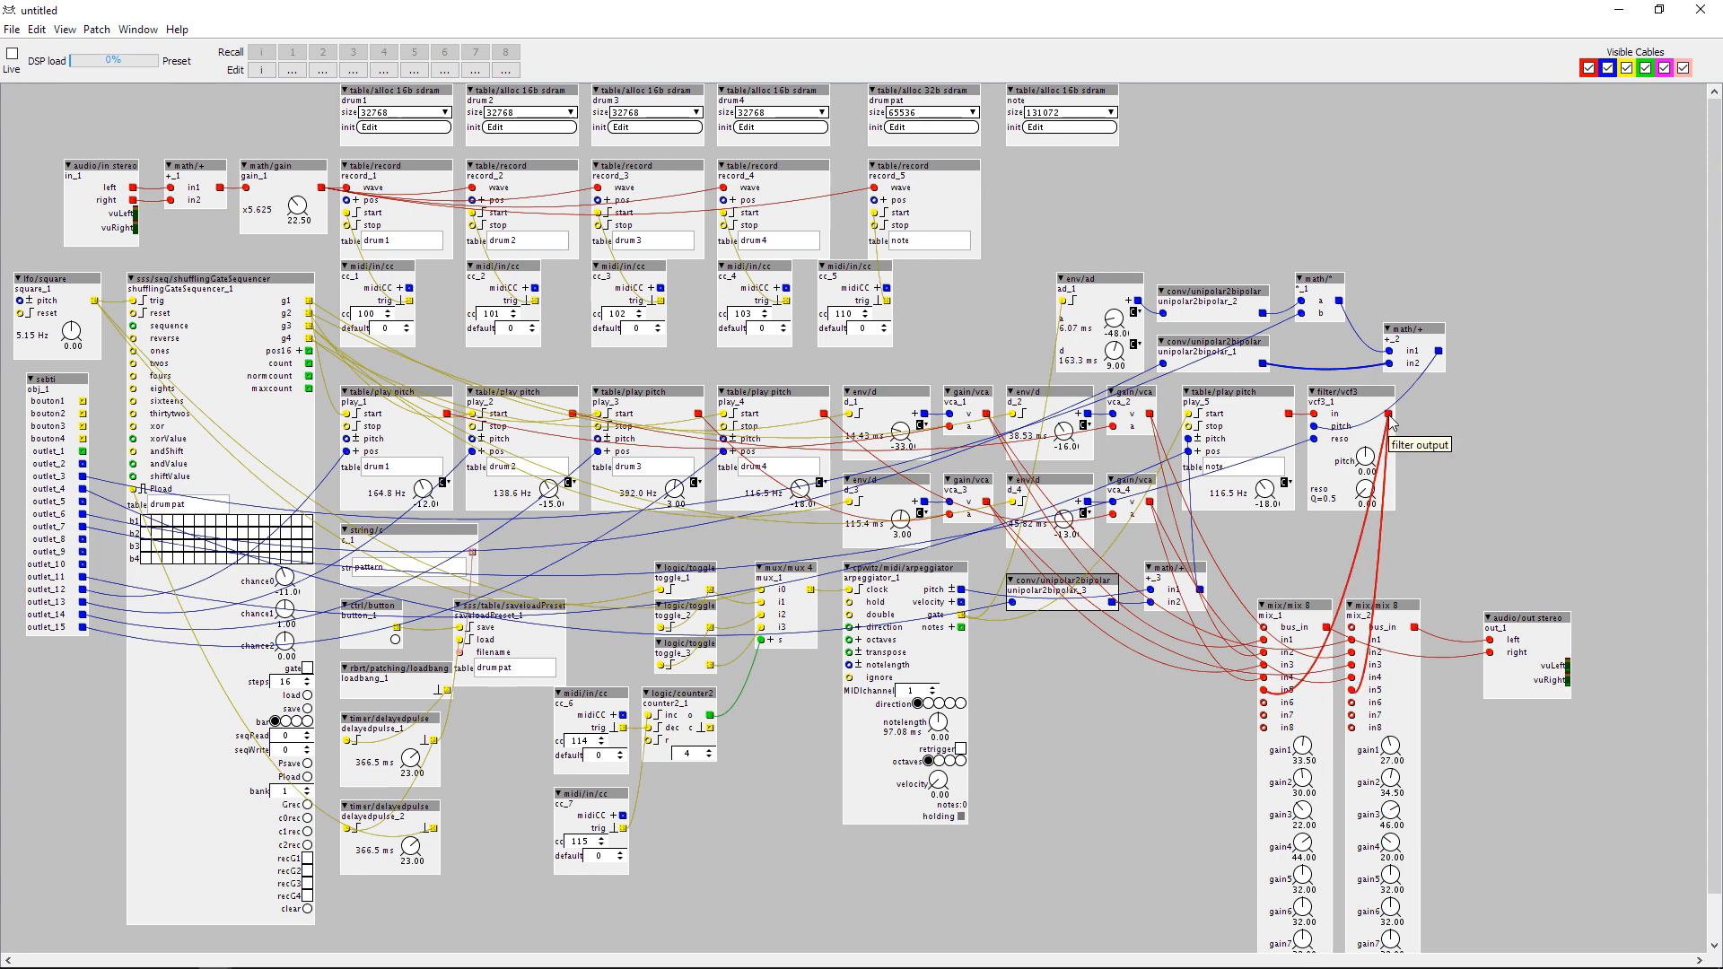
pyautogui.doubleClick(1415, 416)
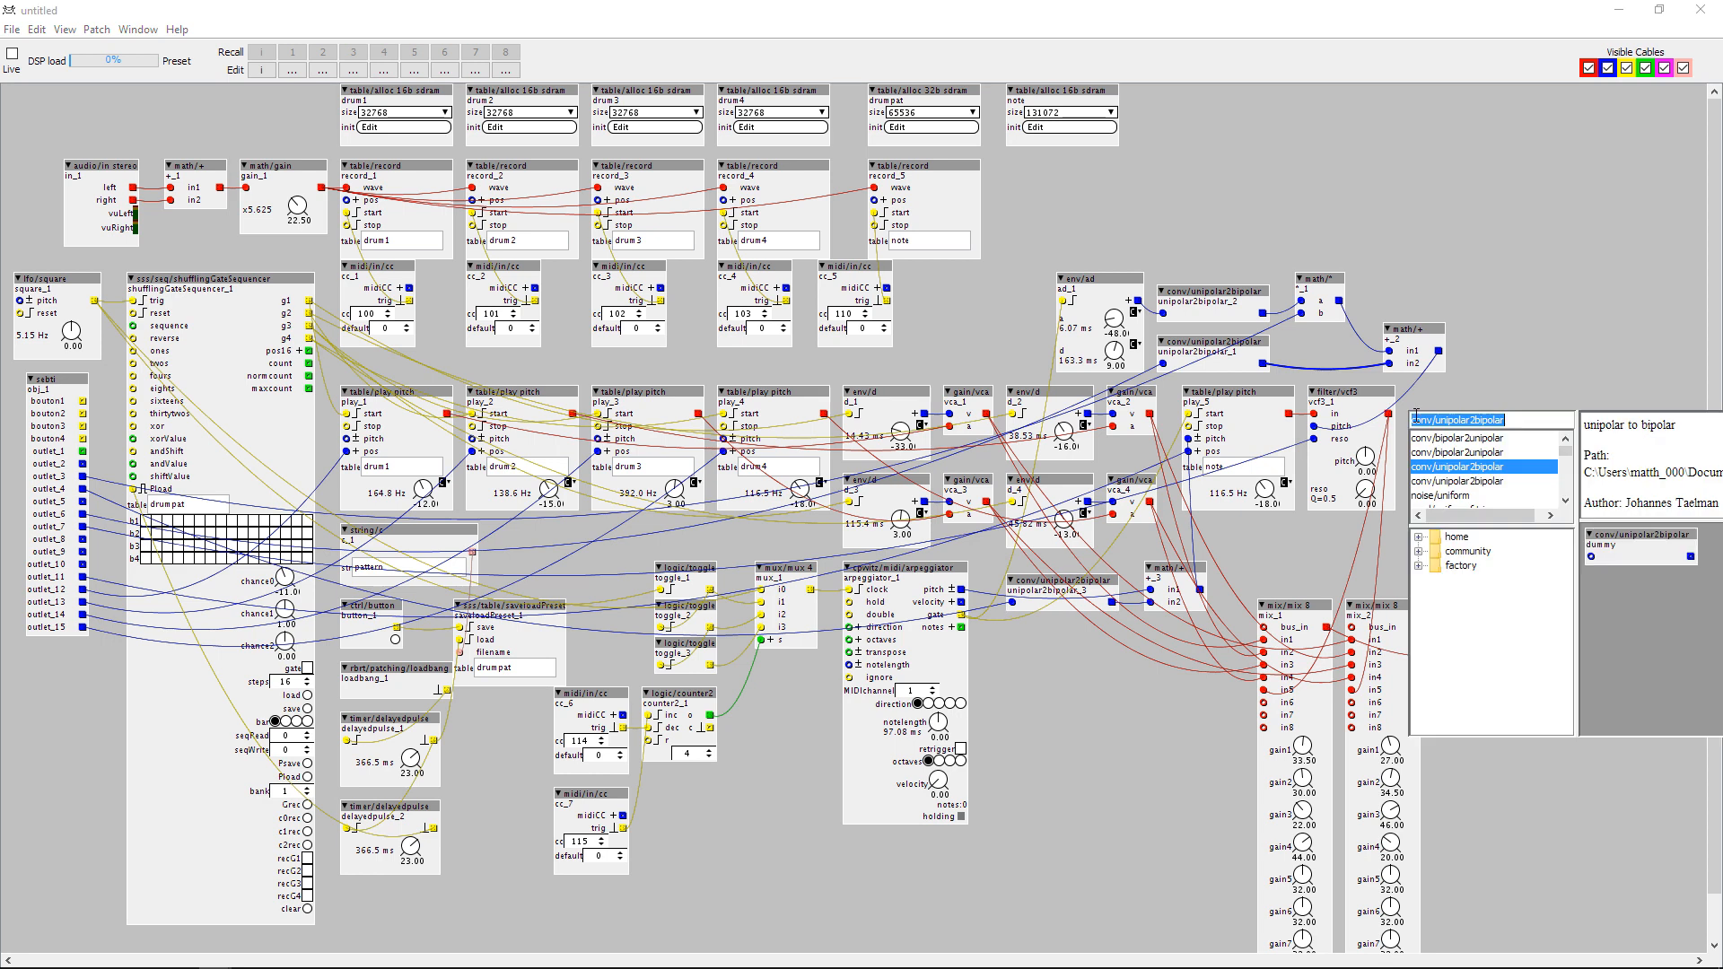
pyautogui.write('vca')
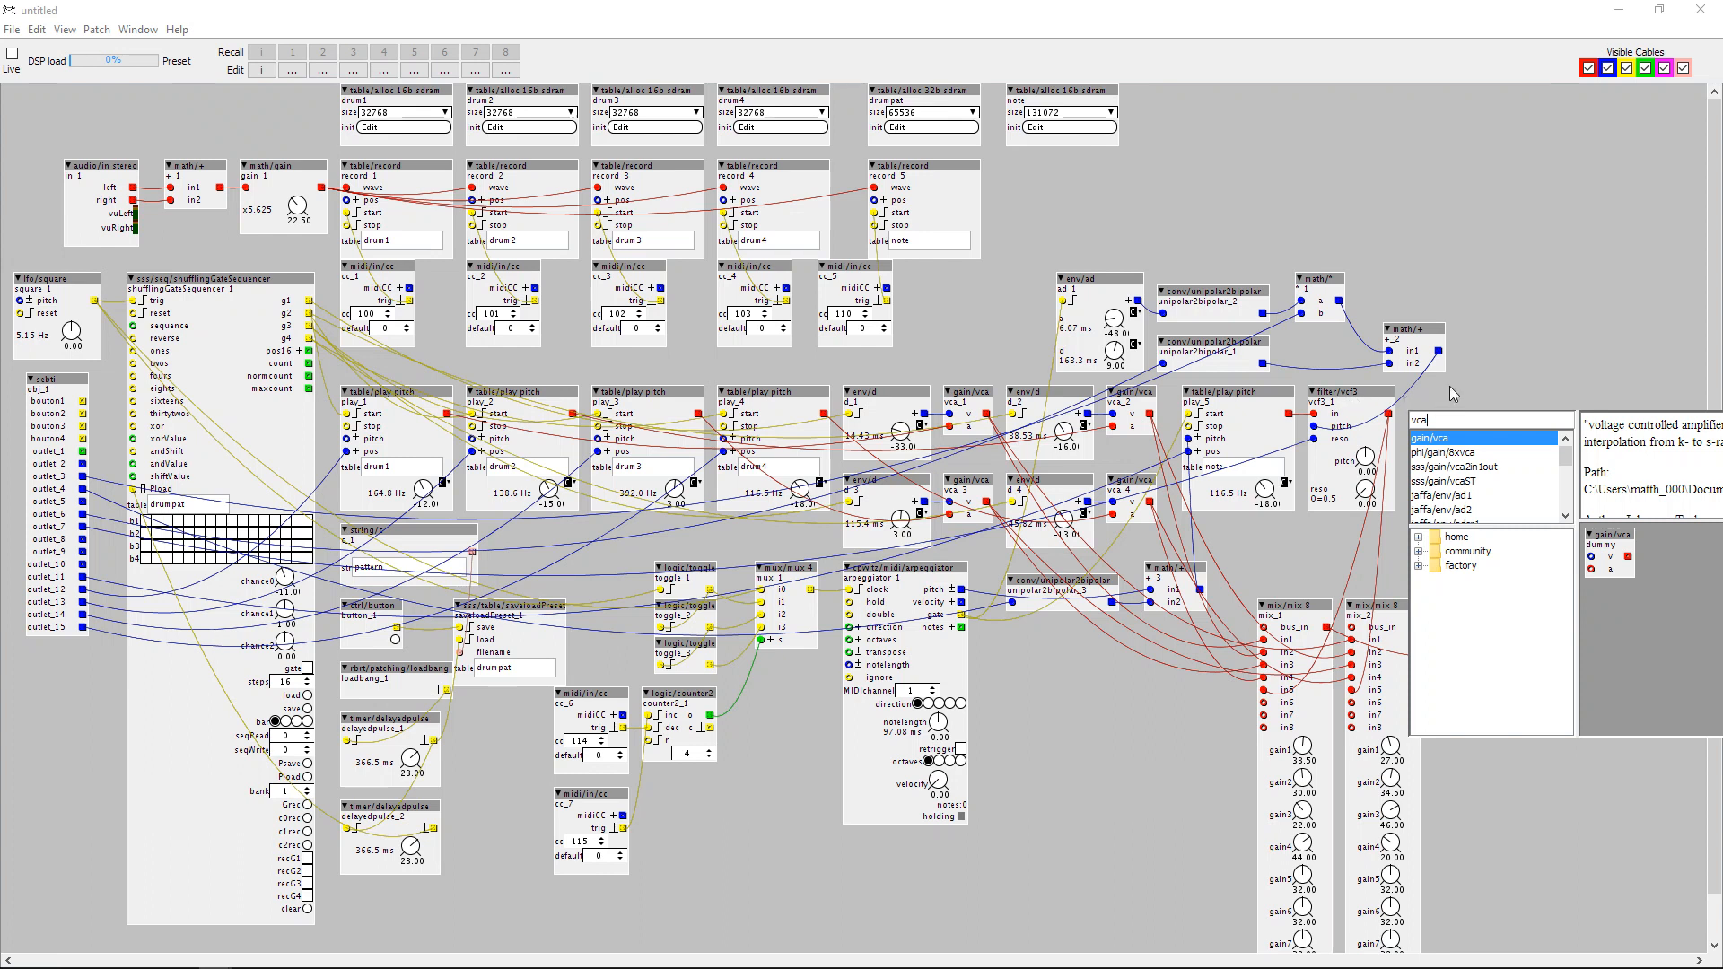
pyautogui.press('Return')
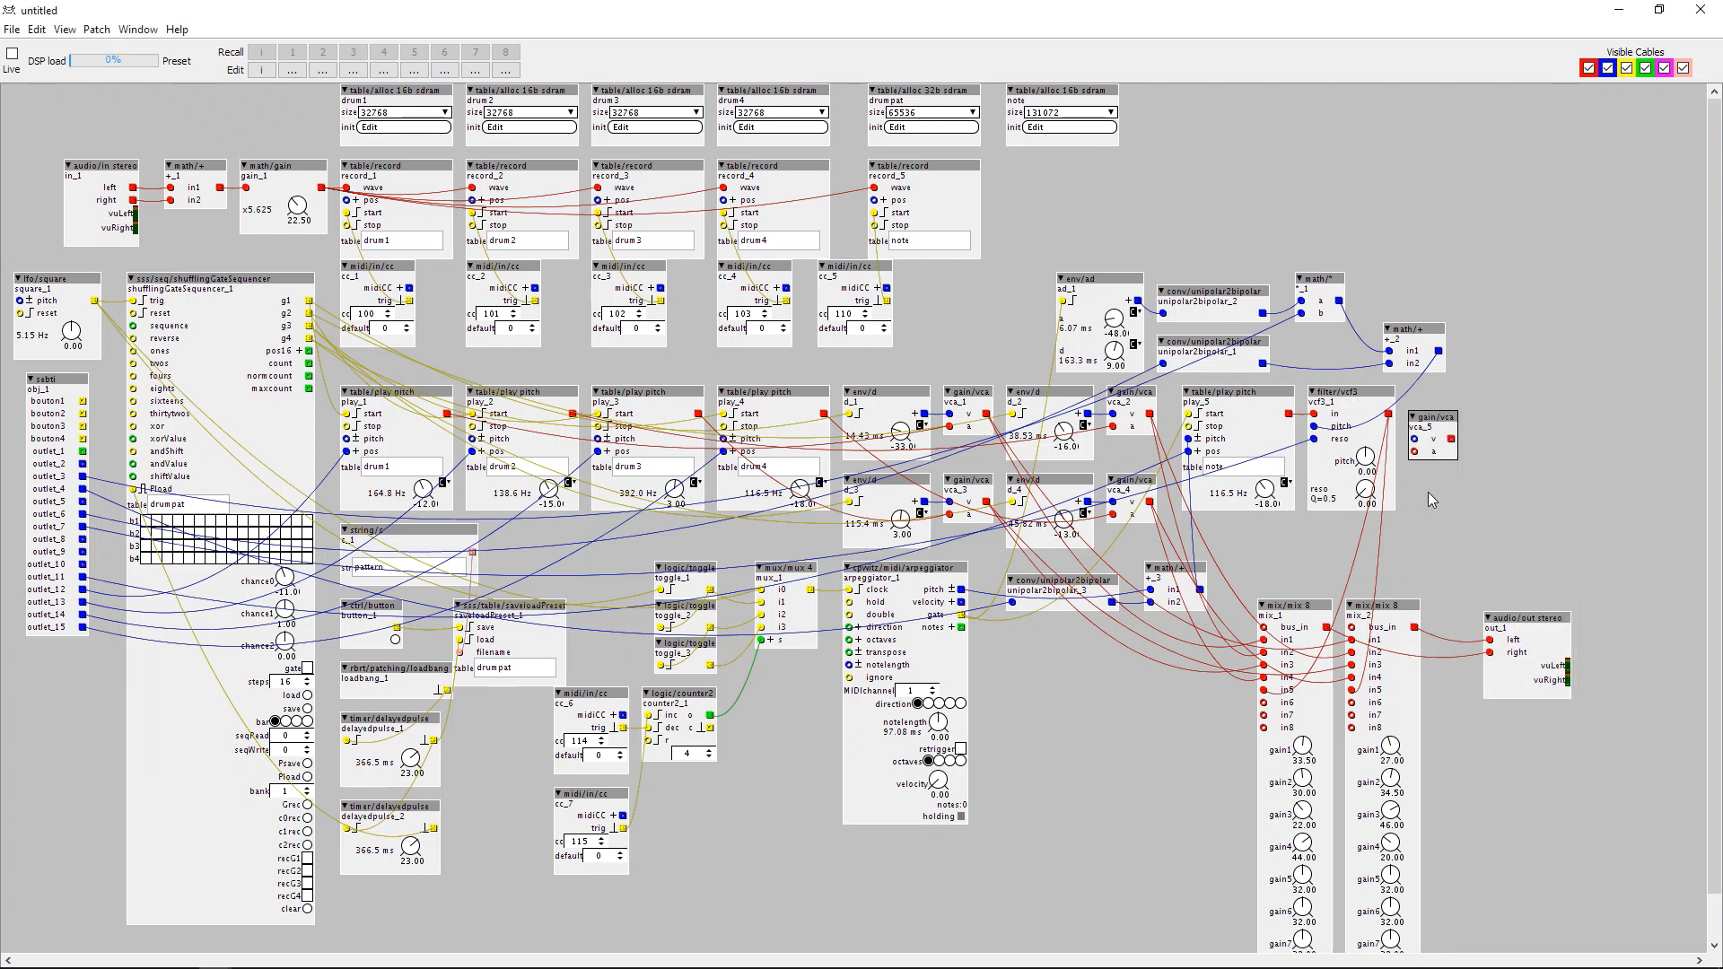
pyautogui.press('Delete')
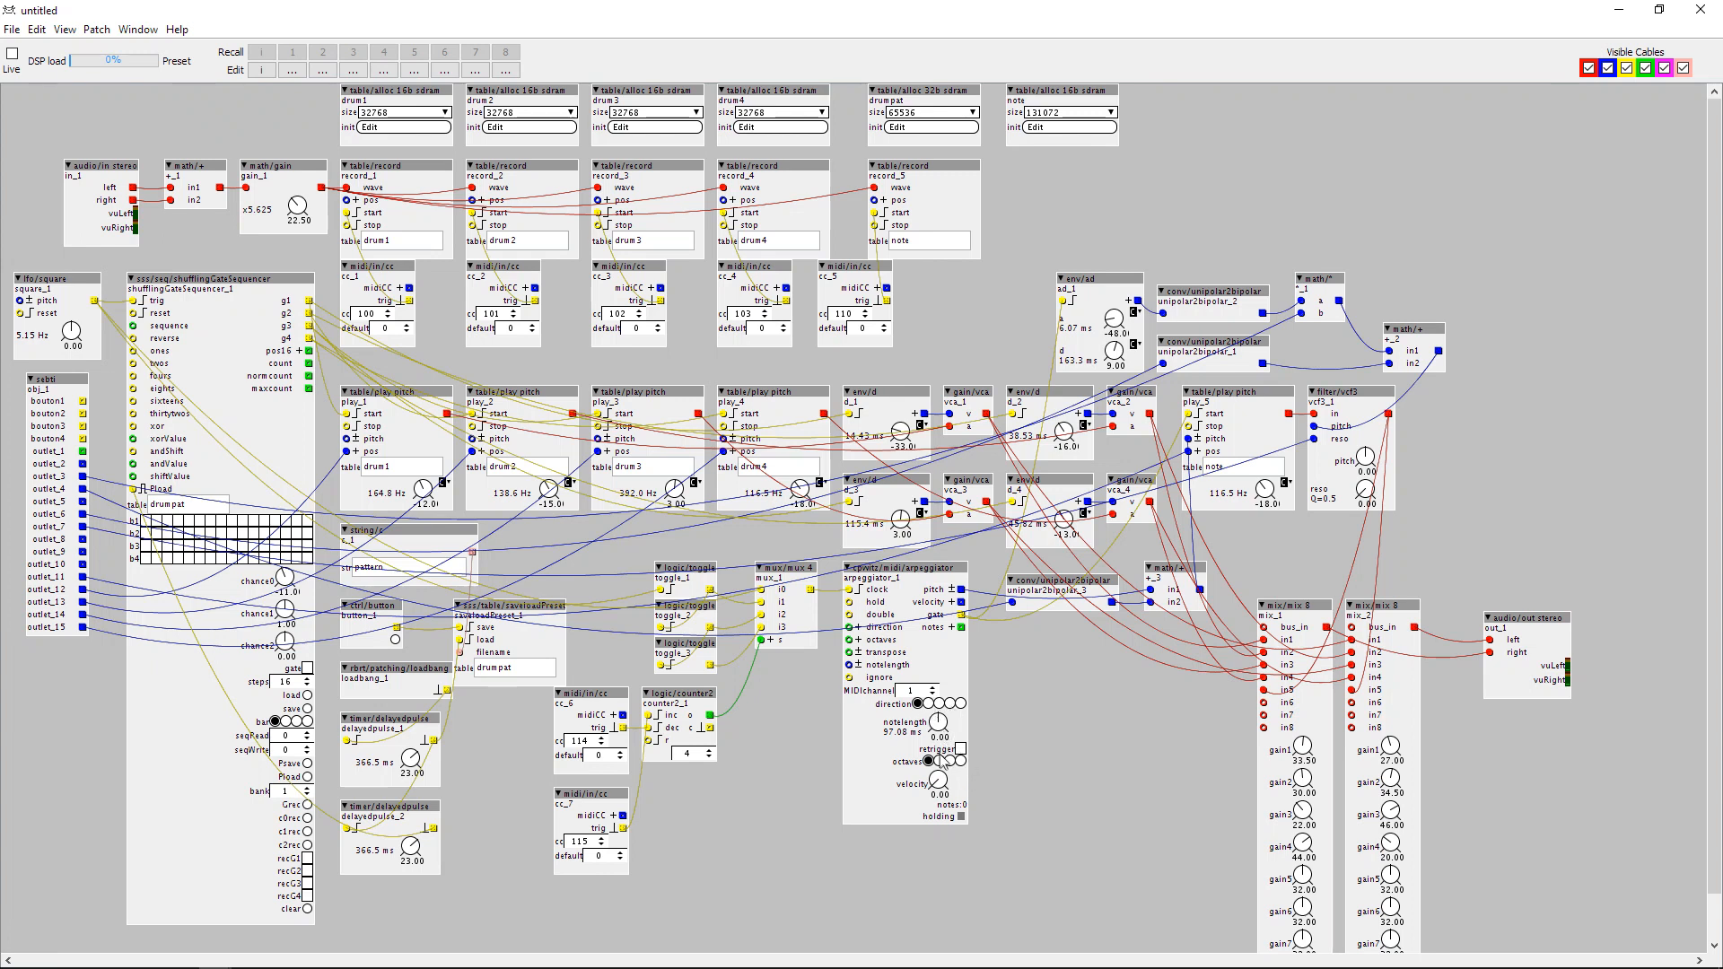
# Set the arpeggiator's notelength to -64.00.
pyautogui.moveTo(938, 724); pyautogui.dragTo(938, 754)
pyautogui.moveTo(938, 723); pyautogui.dragTo(938, 743)
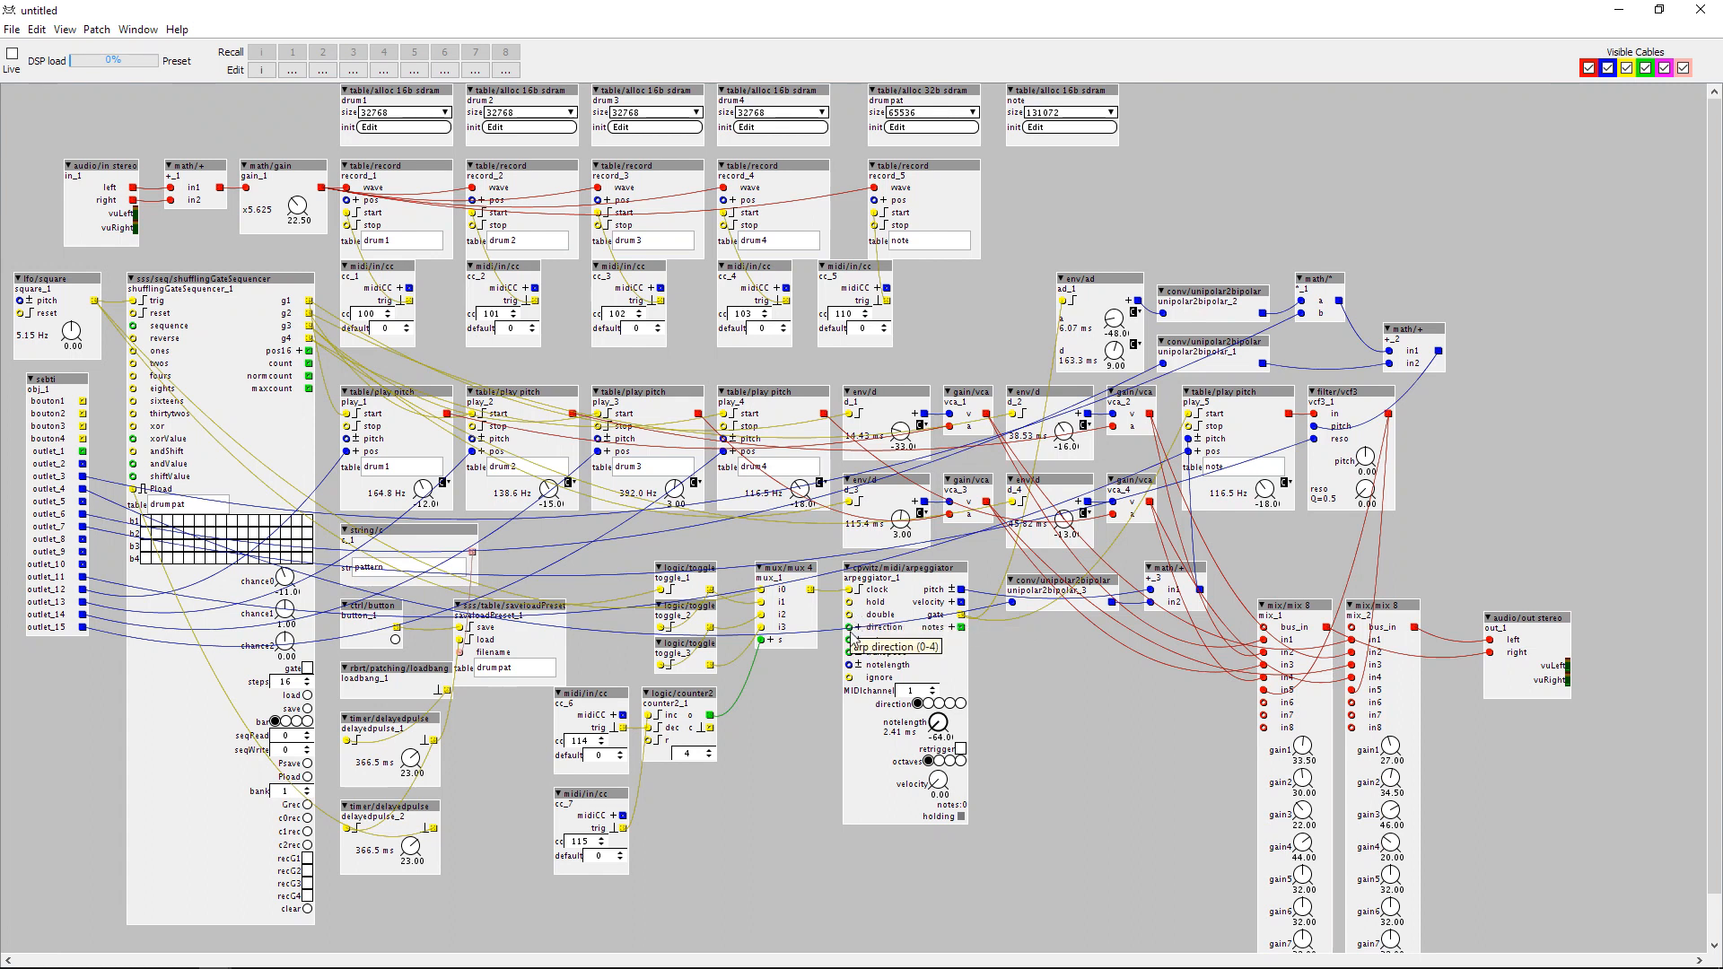
# Duplicate the CC 114 and CC 115 inputs with their counter2 object beside the originals, and shift the arpeggiator over to make room.
pyautogui.moveTo(913, 577); pyautogui.dragTo(938, 577)
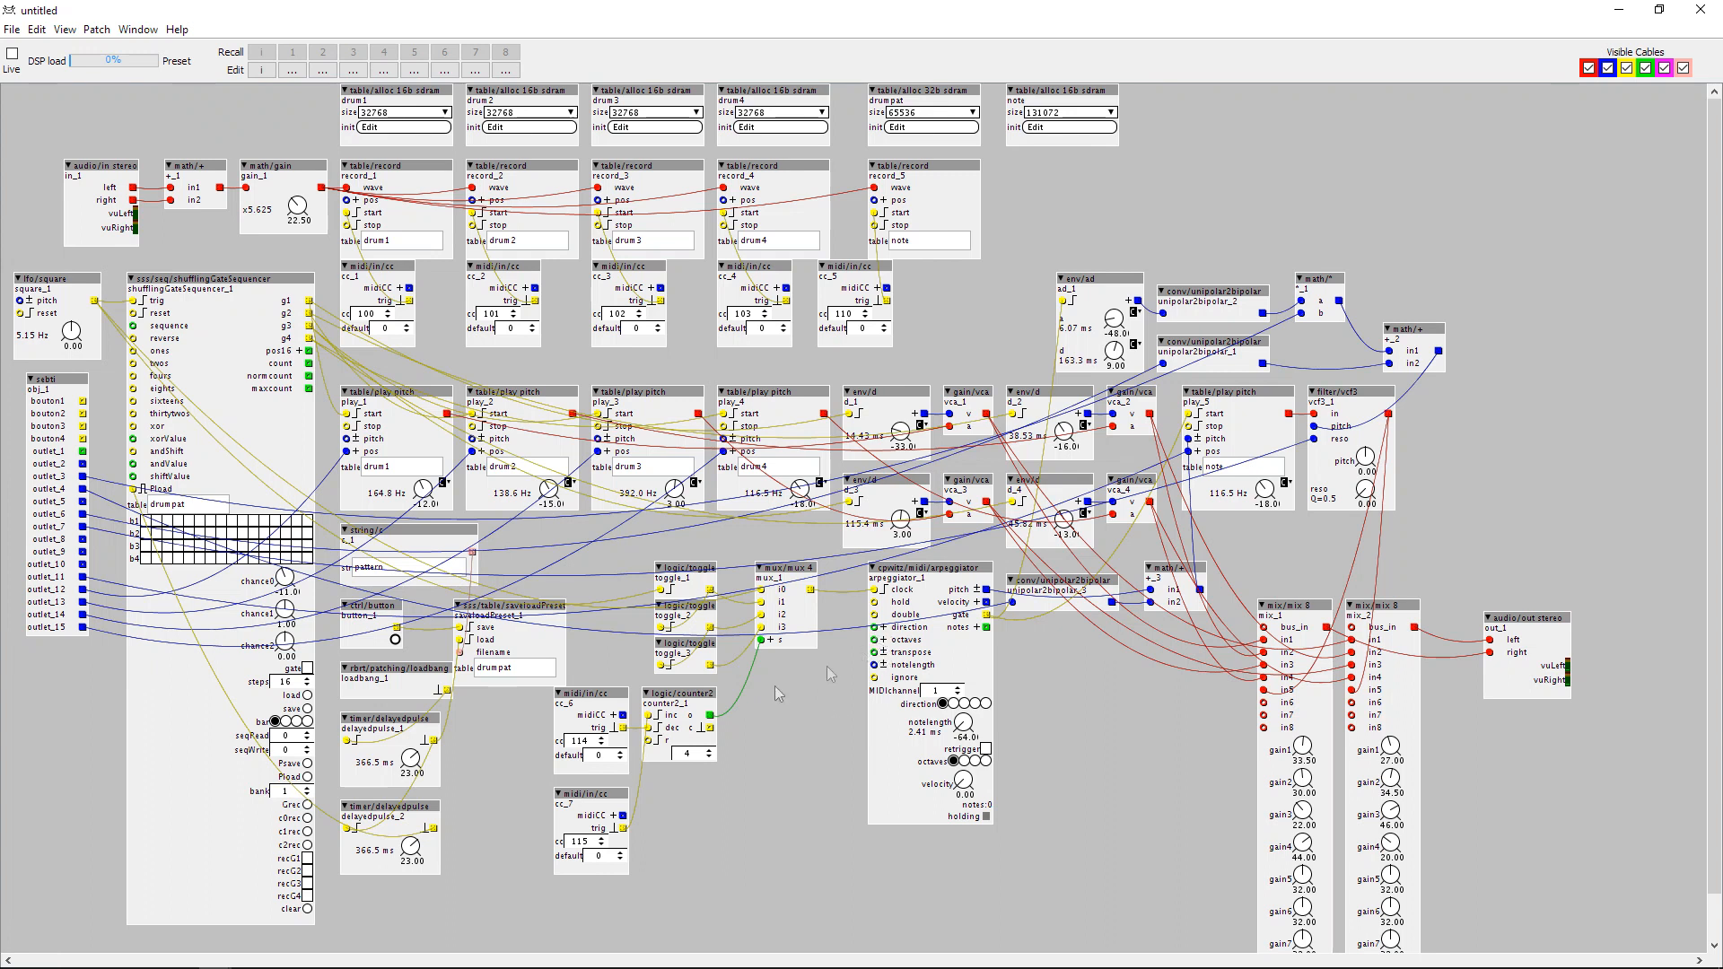
pyautogui.moveTo(638, 769); pyautogui.dragTo(773, 702)
pyautogui.hotkey('ctrl', 'd')
pyautogui.moveTo(934, 568); pyautogui.dragTo(1070, 567)
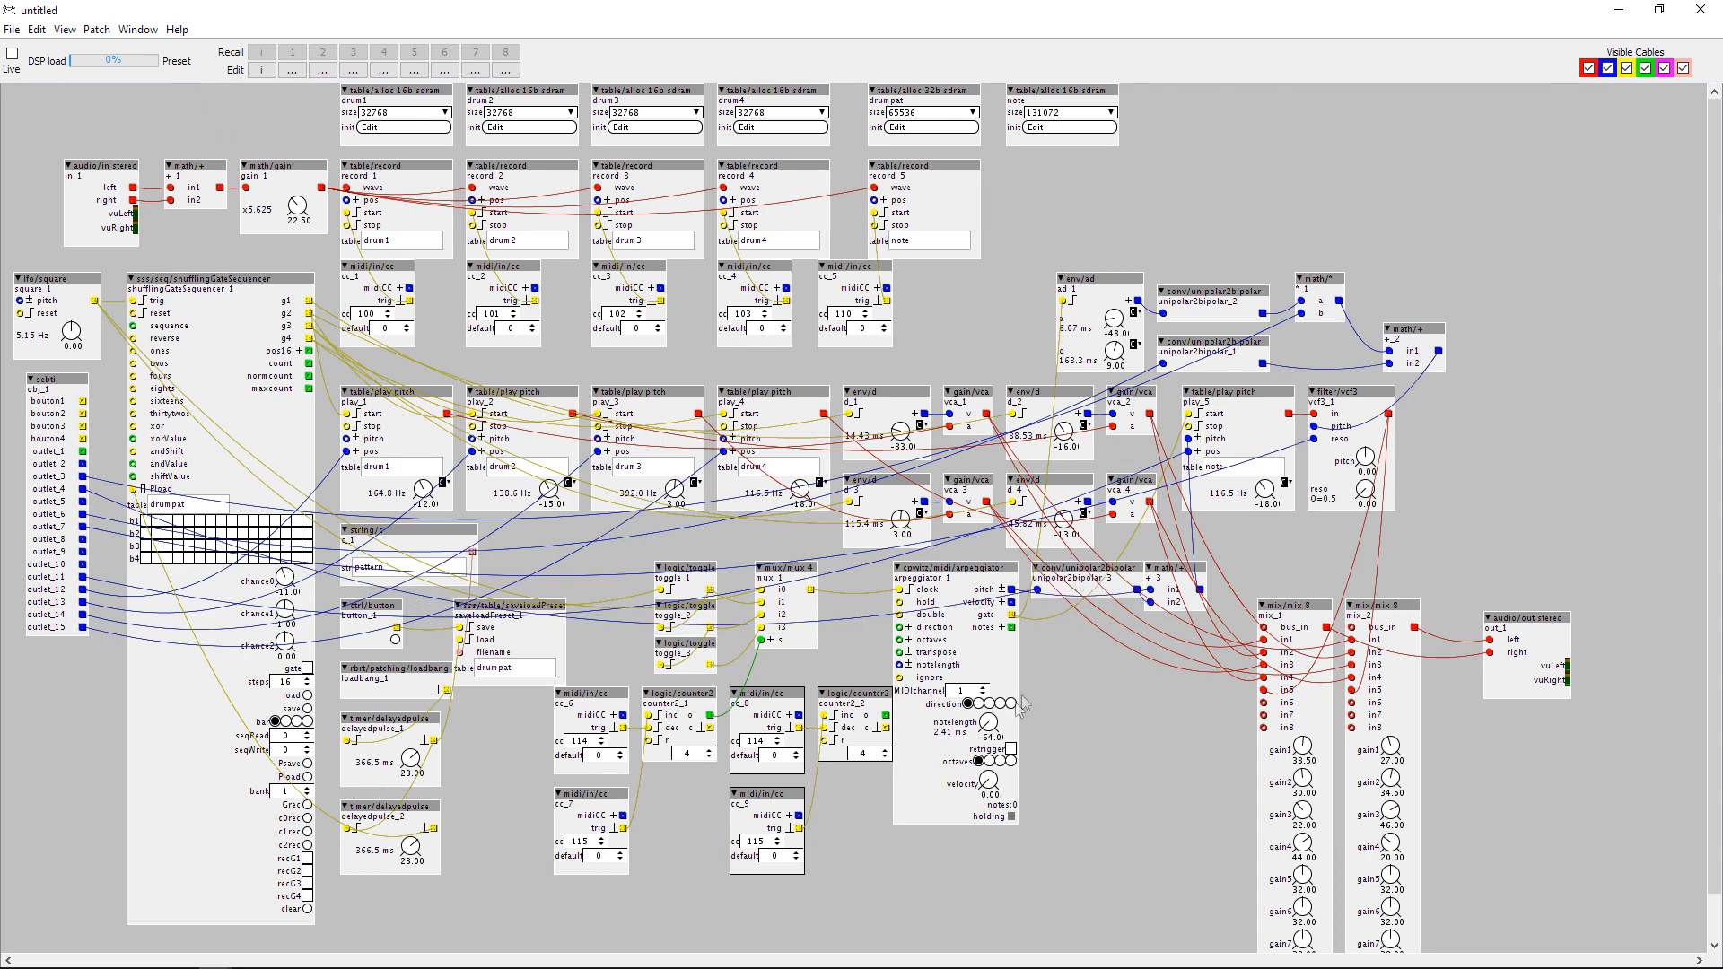
# Set the duplicated counter's maximum to 5 and wire its output to the arpeggiator's direction inlet.
pyautogui.click(885, 751)
pyautogui.moveTo(889, 716); pyautogui.dragTo(956, 579)
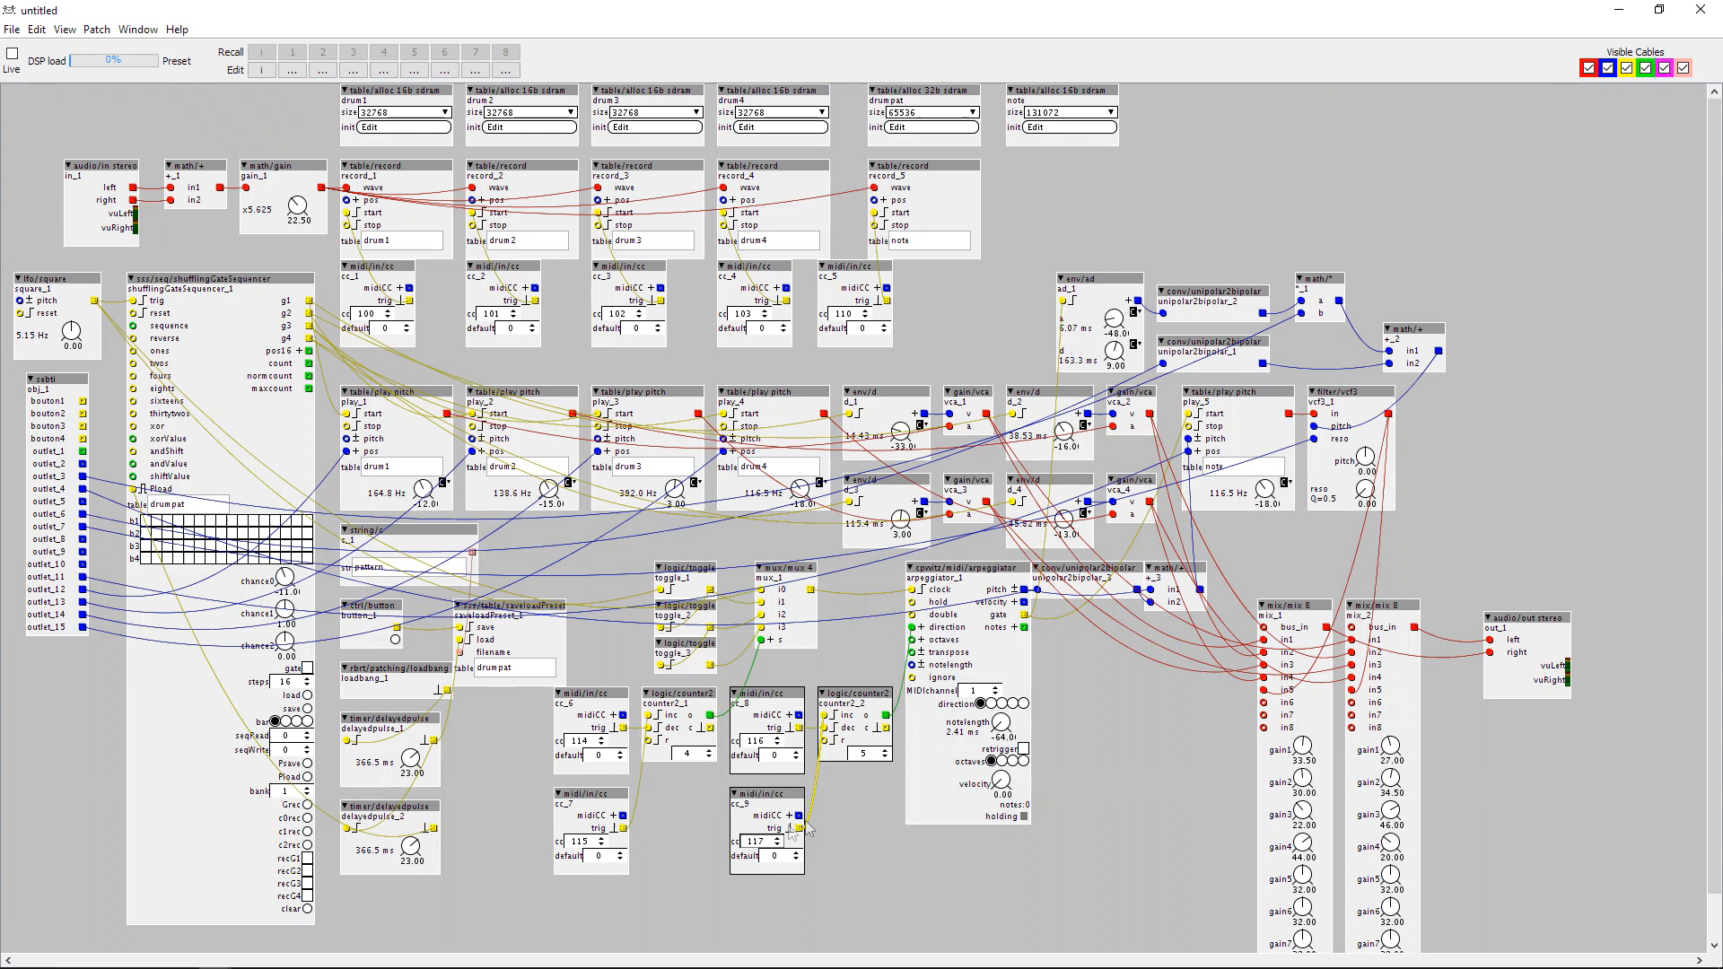
# Duplicate the CC 116 and CC 117 inputs with a counter2 object below the arpeggiator, with counter maximum 4 and output wired to its octaves inlet.
pyautogui.click(846, 813)
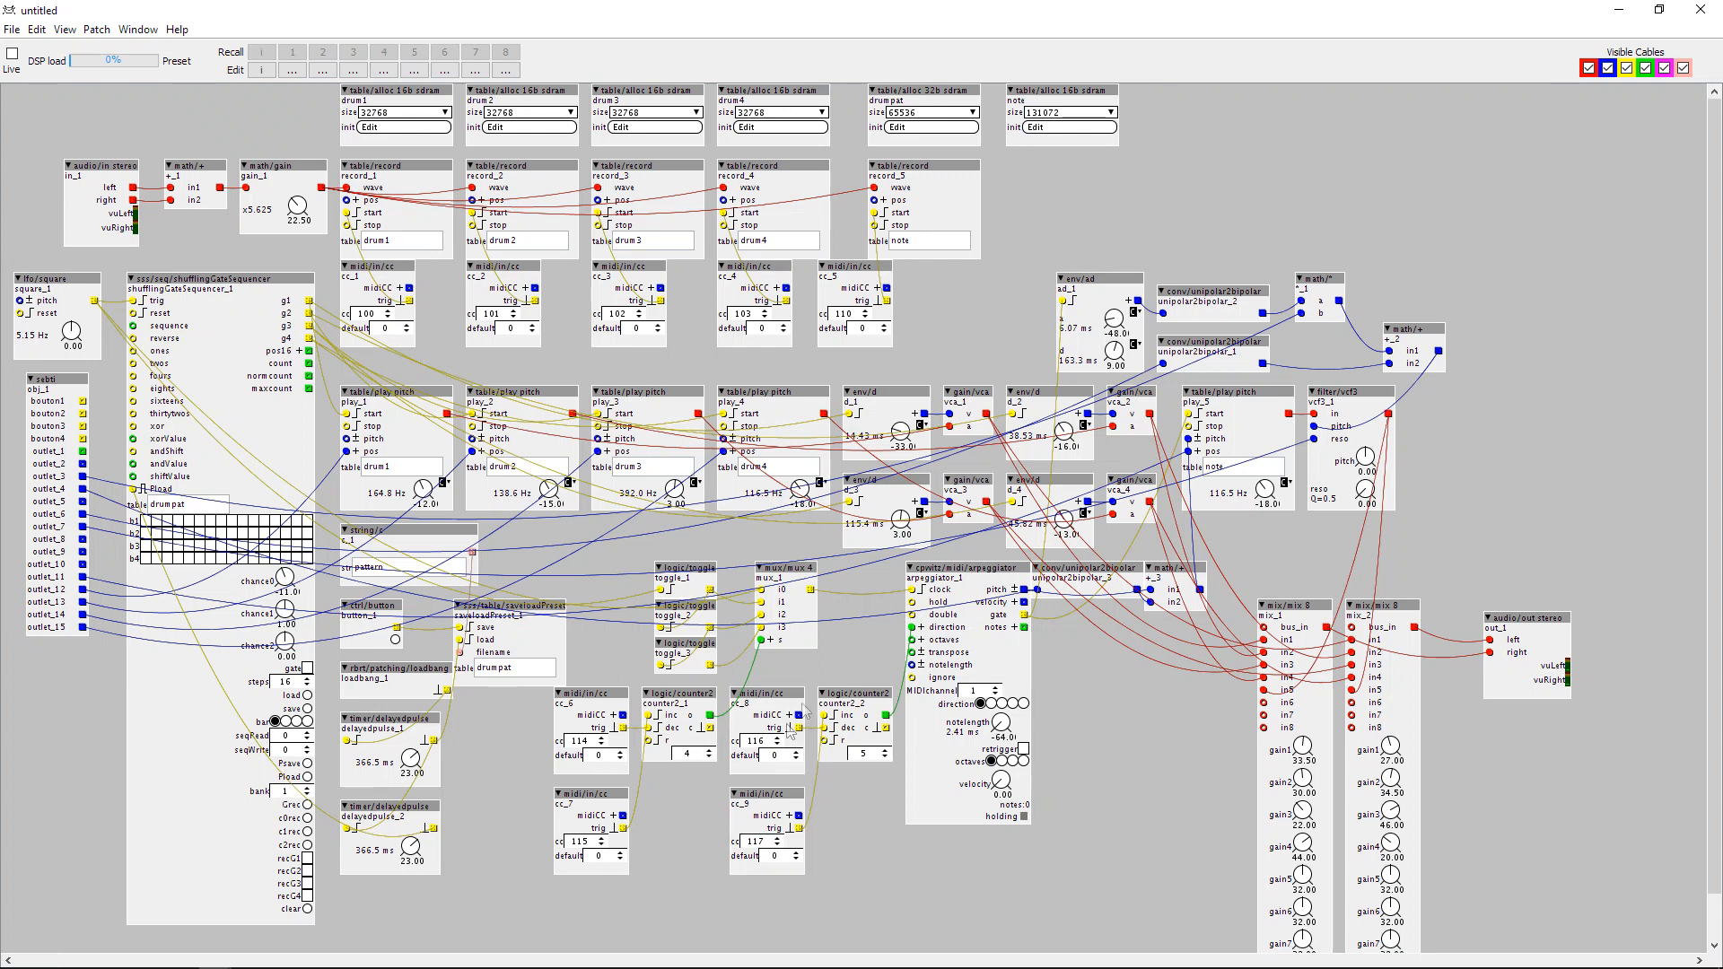
pyautogui.moveTo(874, 881); pyautogui.dragTo(875, 881)
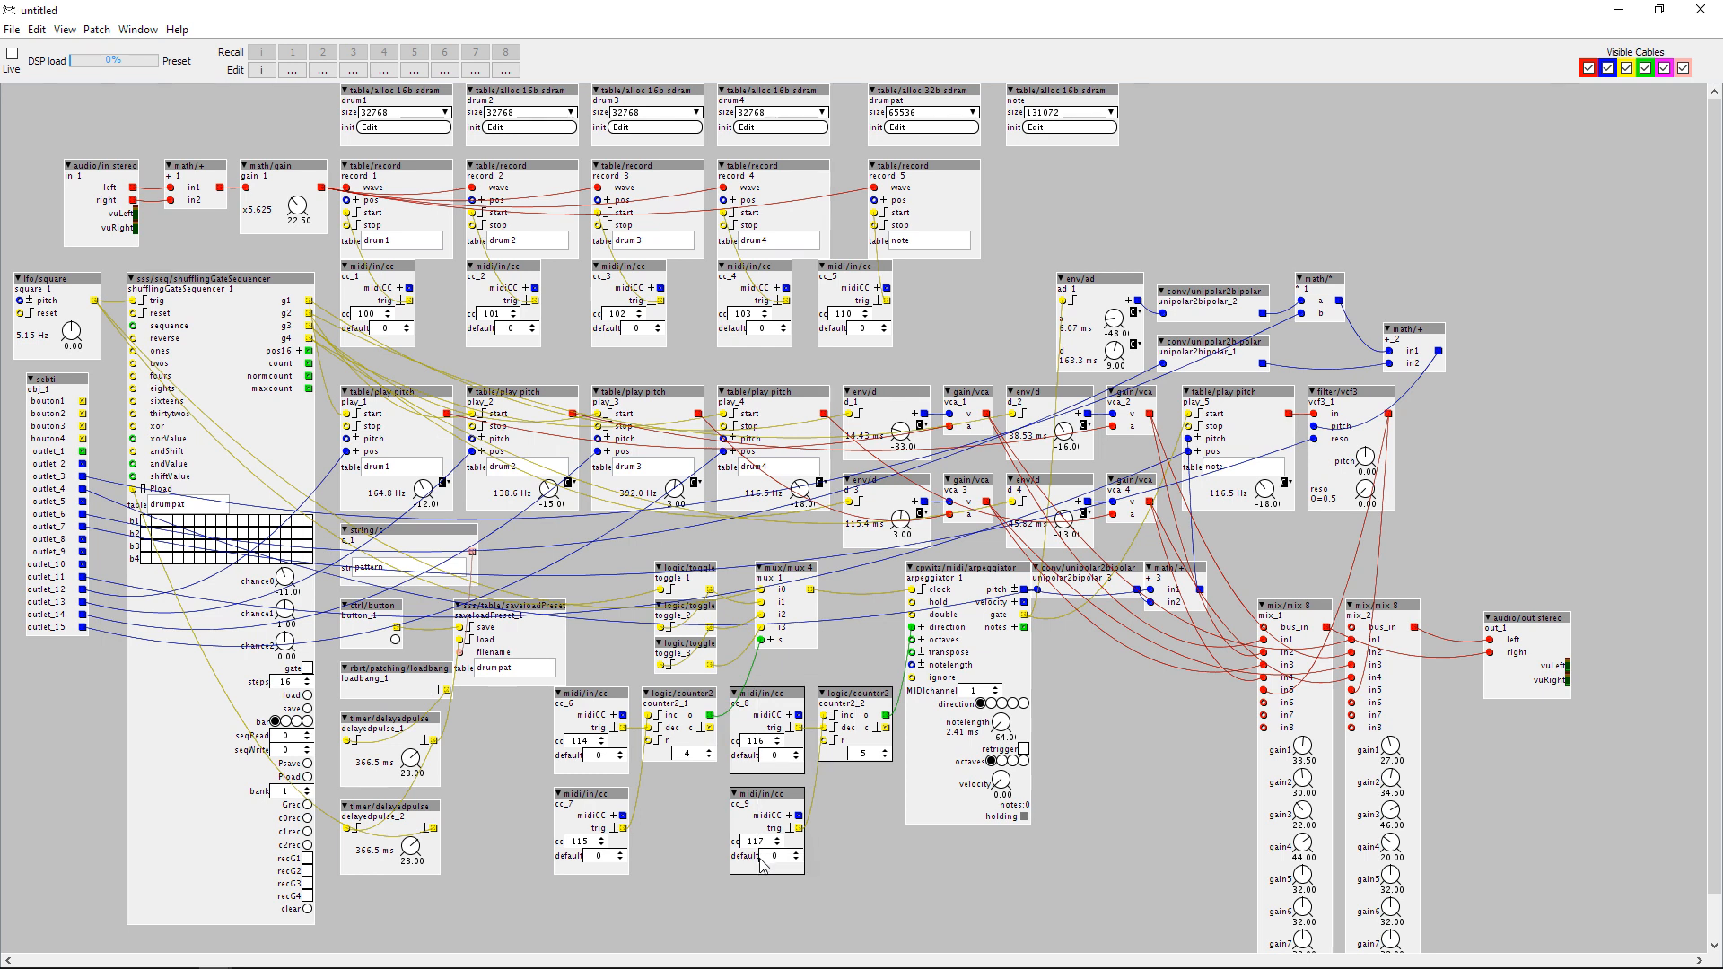
pyautogui.hotkey('ctrl', 'd')
pyautogui.moveTo(821, 873); pyautogui.dragTo(913, 640)
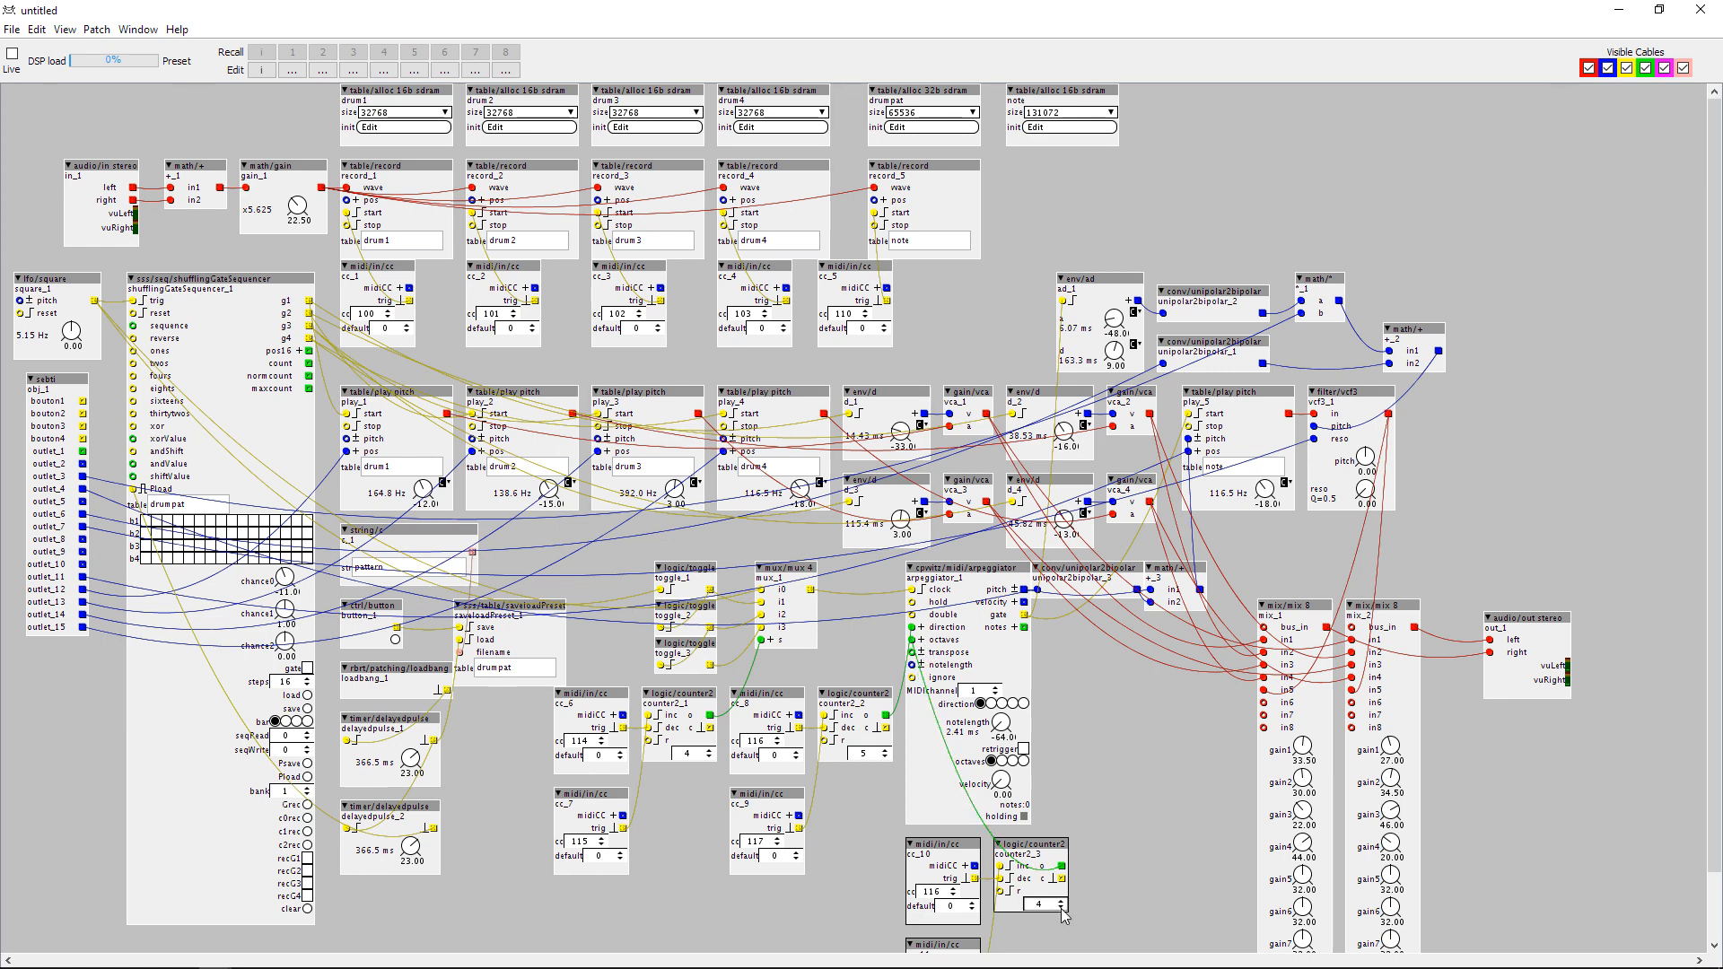
# Set the two duplicated MIDI inputs to CC 25 and CC 26, and run the patch live for a test.
pyautogui.scroll(-3, 1055, 908)
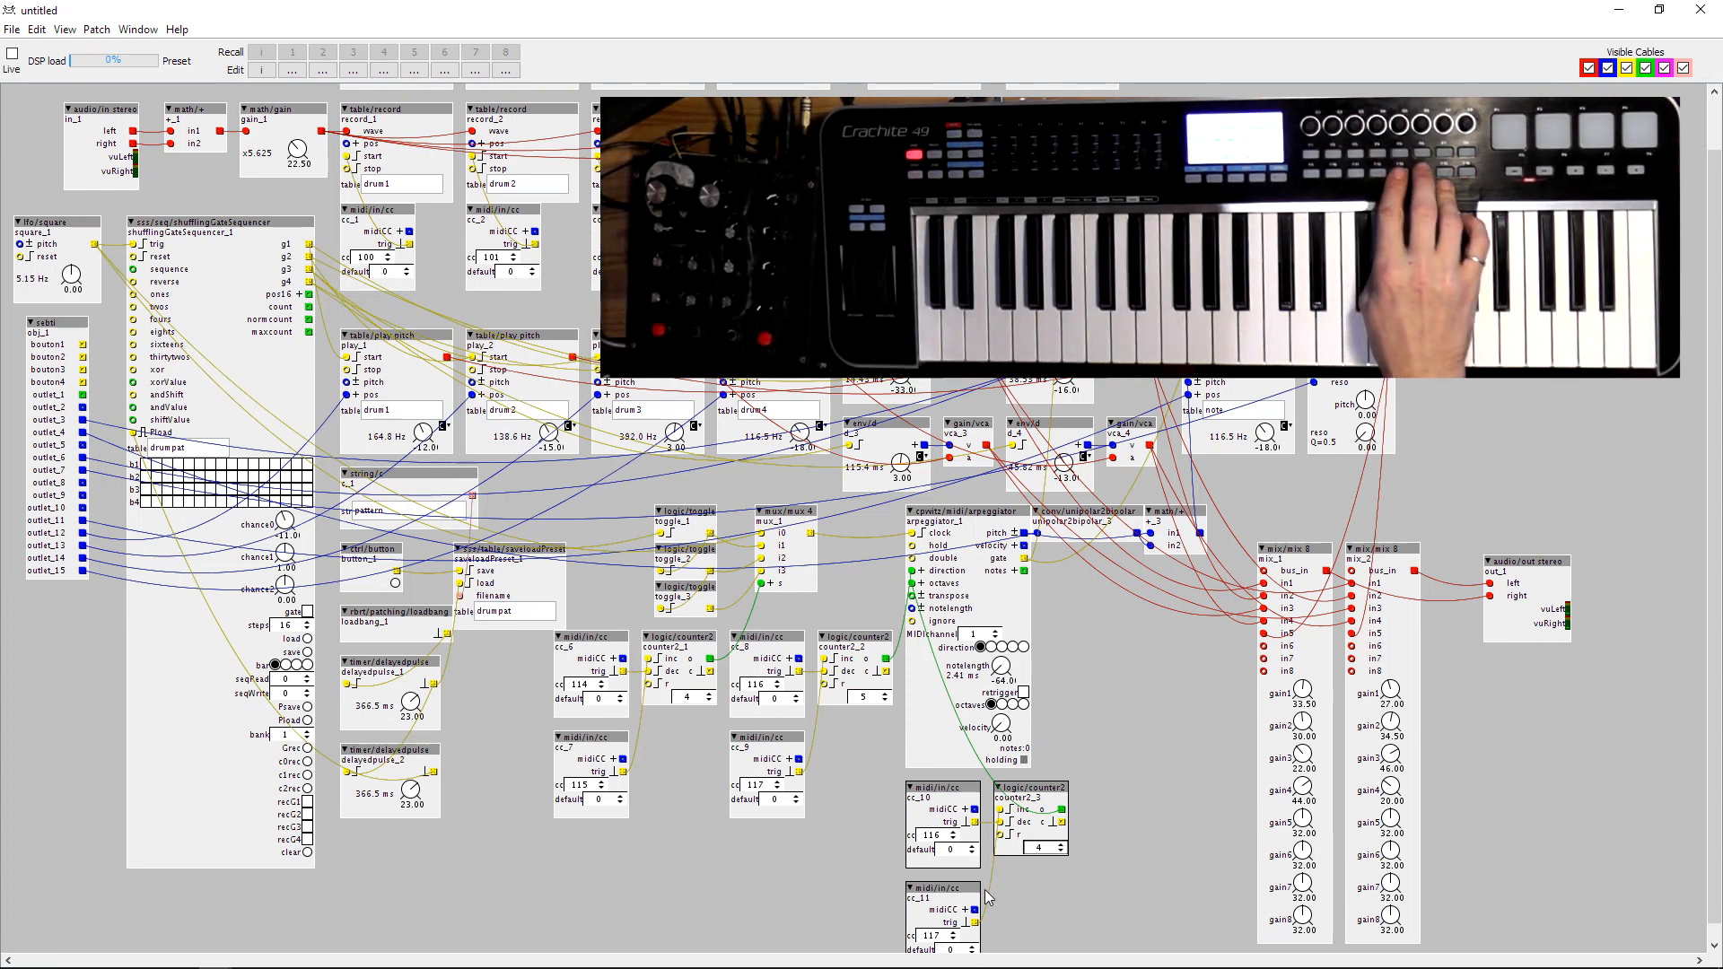
pyautogui.scroll(-1, 1022, 911)
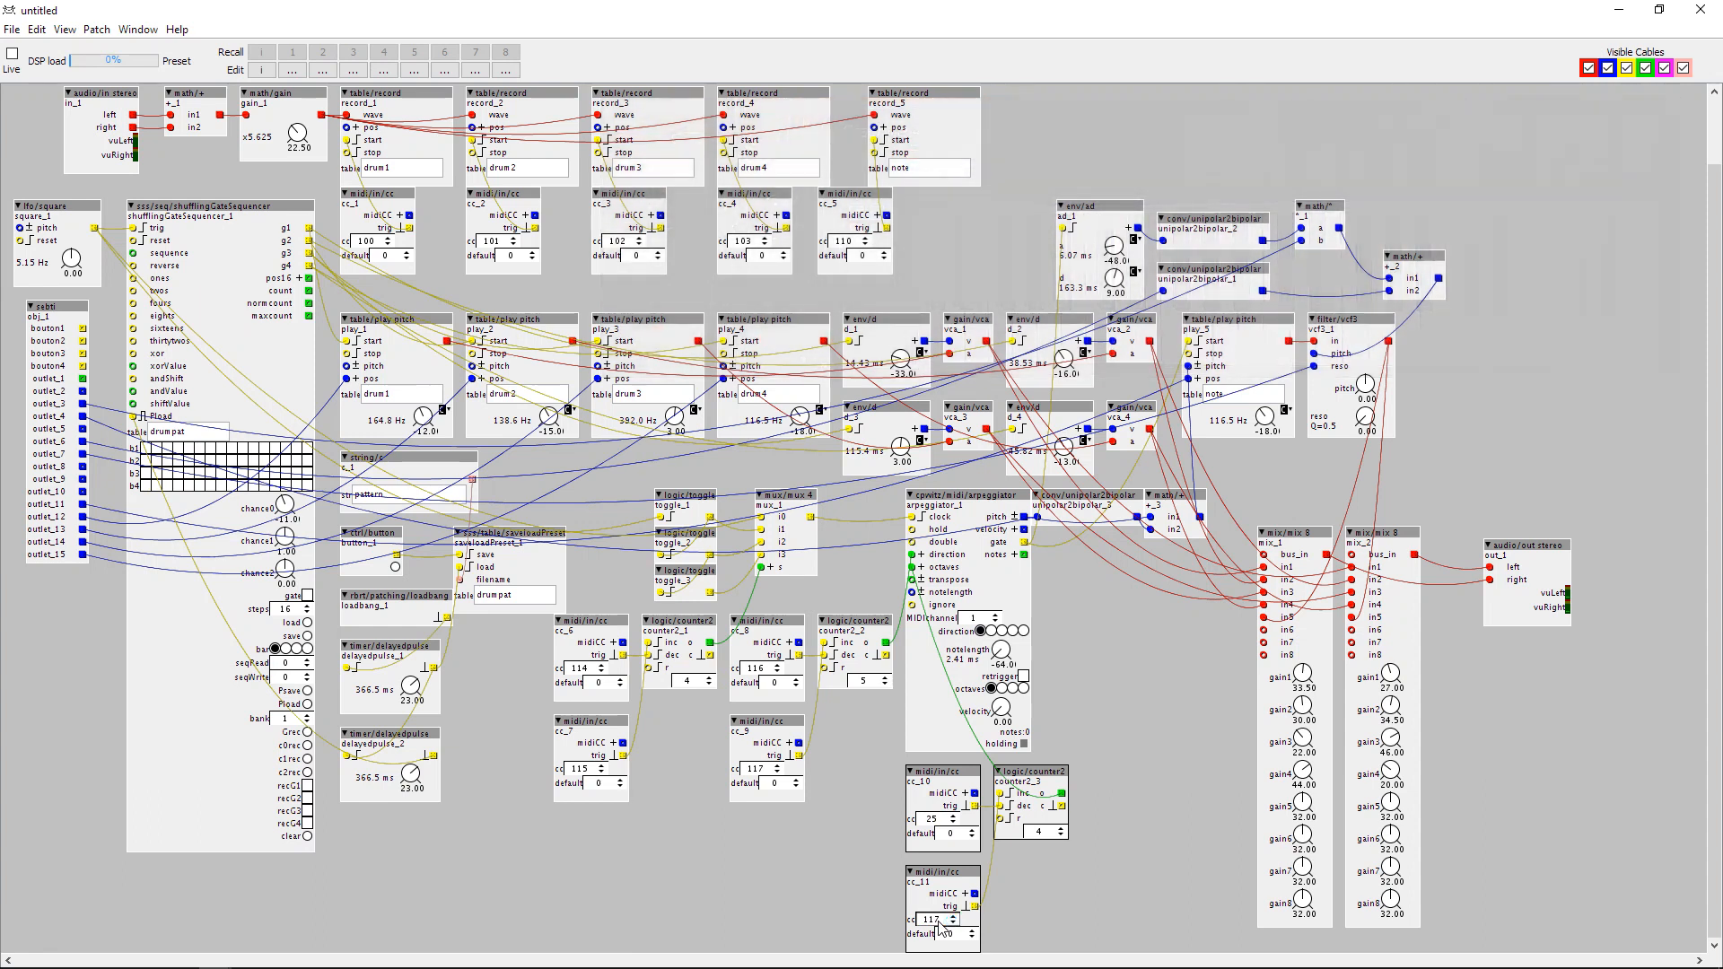
pyautogui.click(1099, 890)
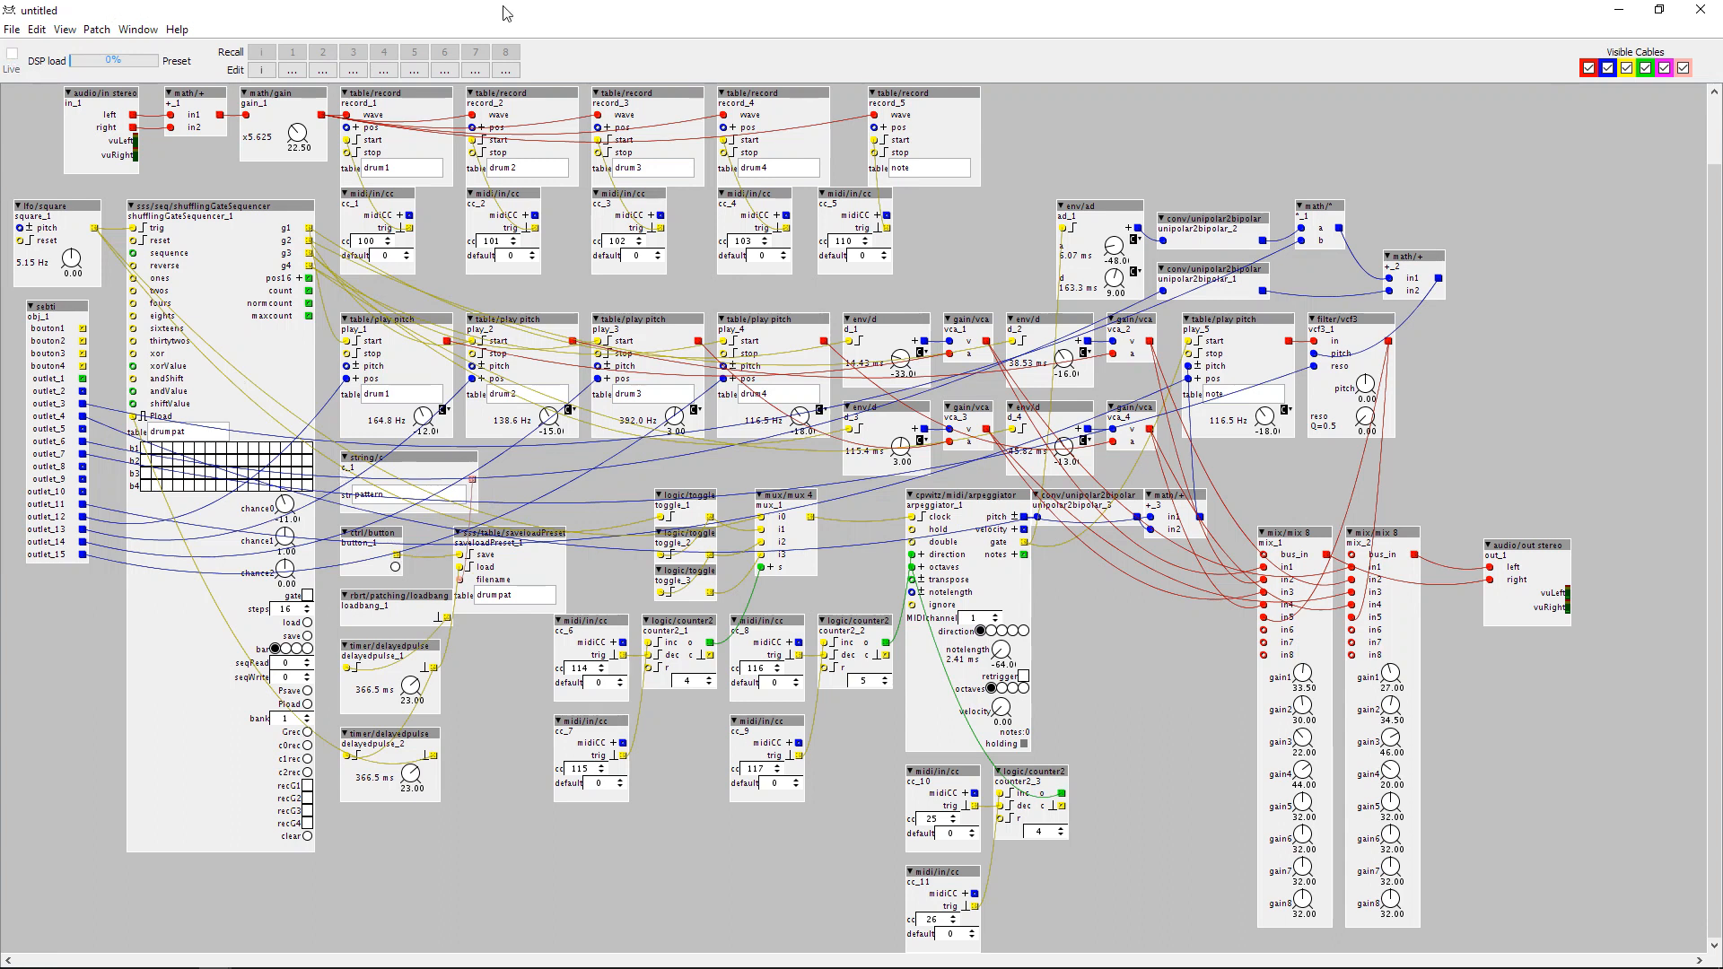
pyautogui.hotkey('ctrl', 'l')
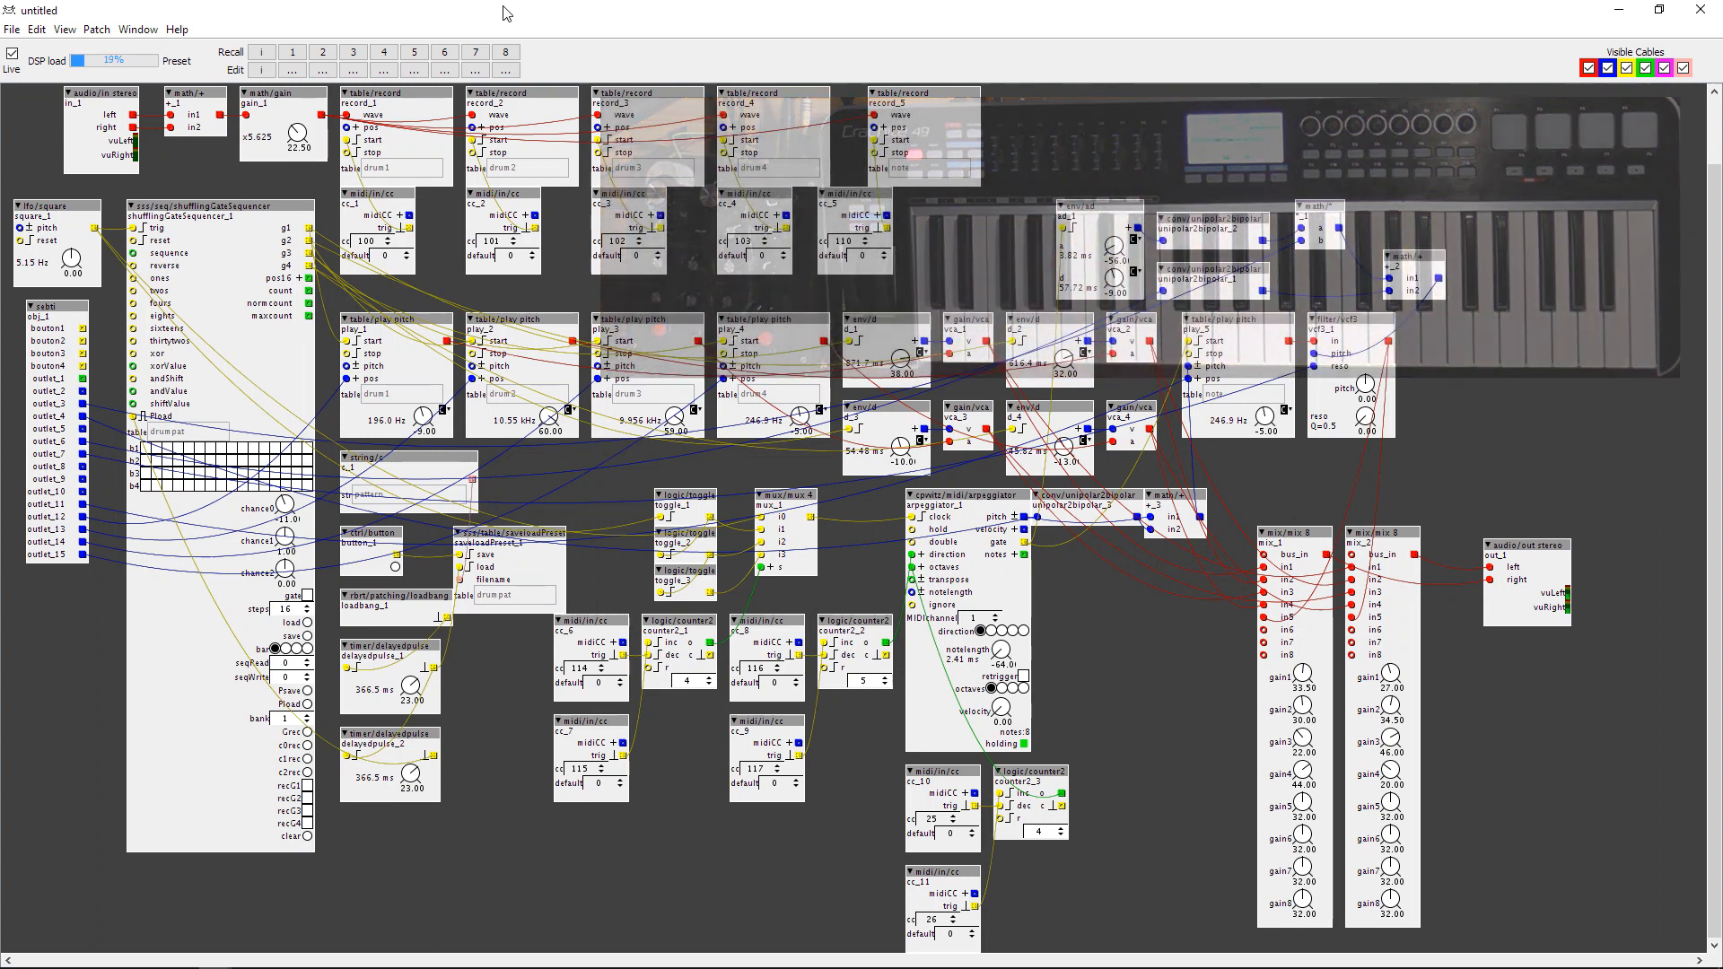
pyautogui.click(12, 54)
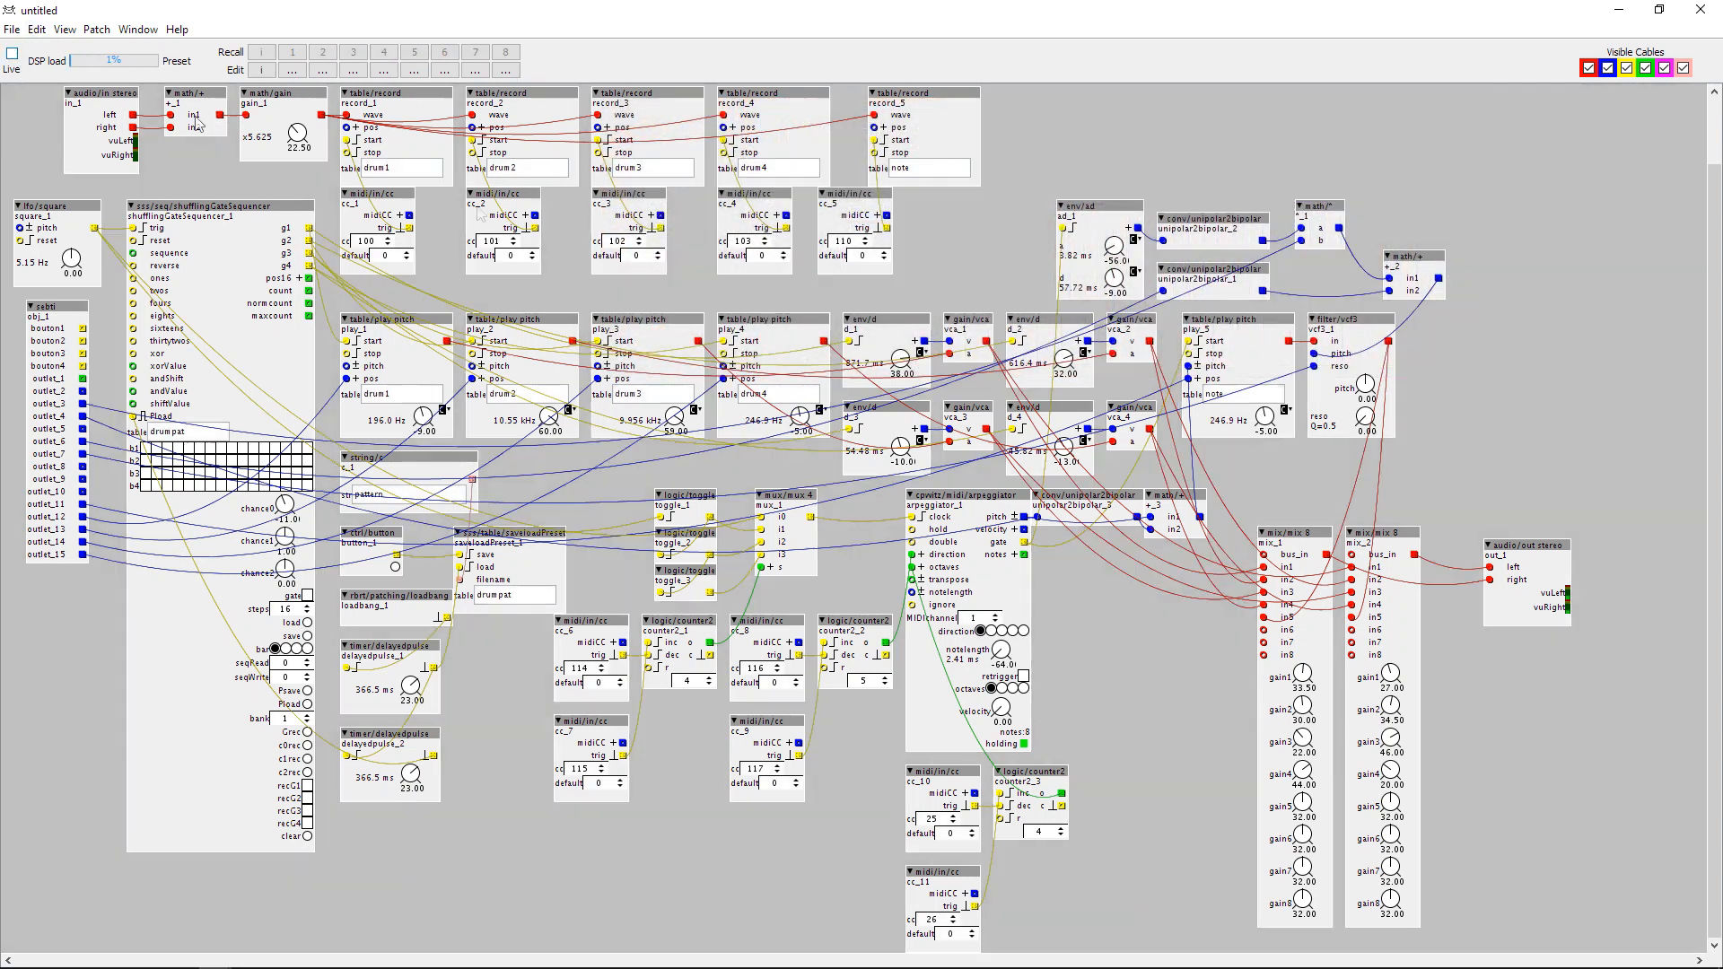
# Remove the MIDI CC assignment from the note player's pitch dial and reset the pitch to 0.00.
pyautogui.click(1286, 411)
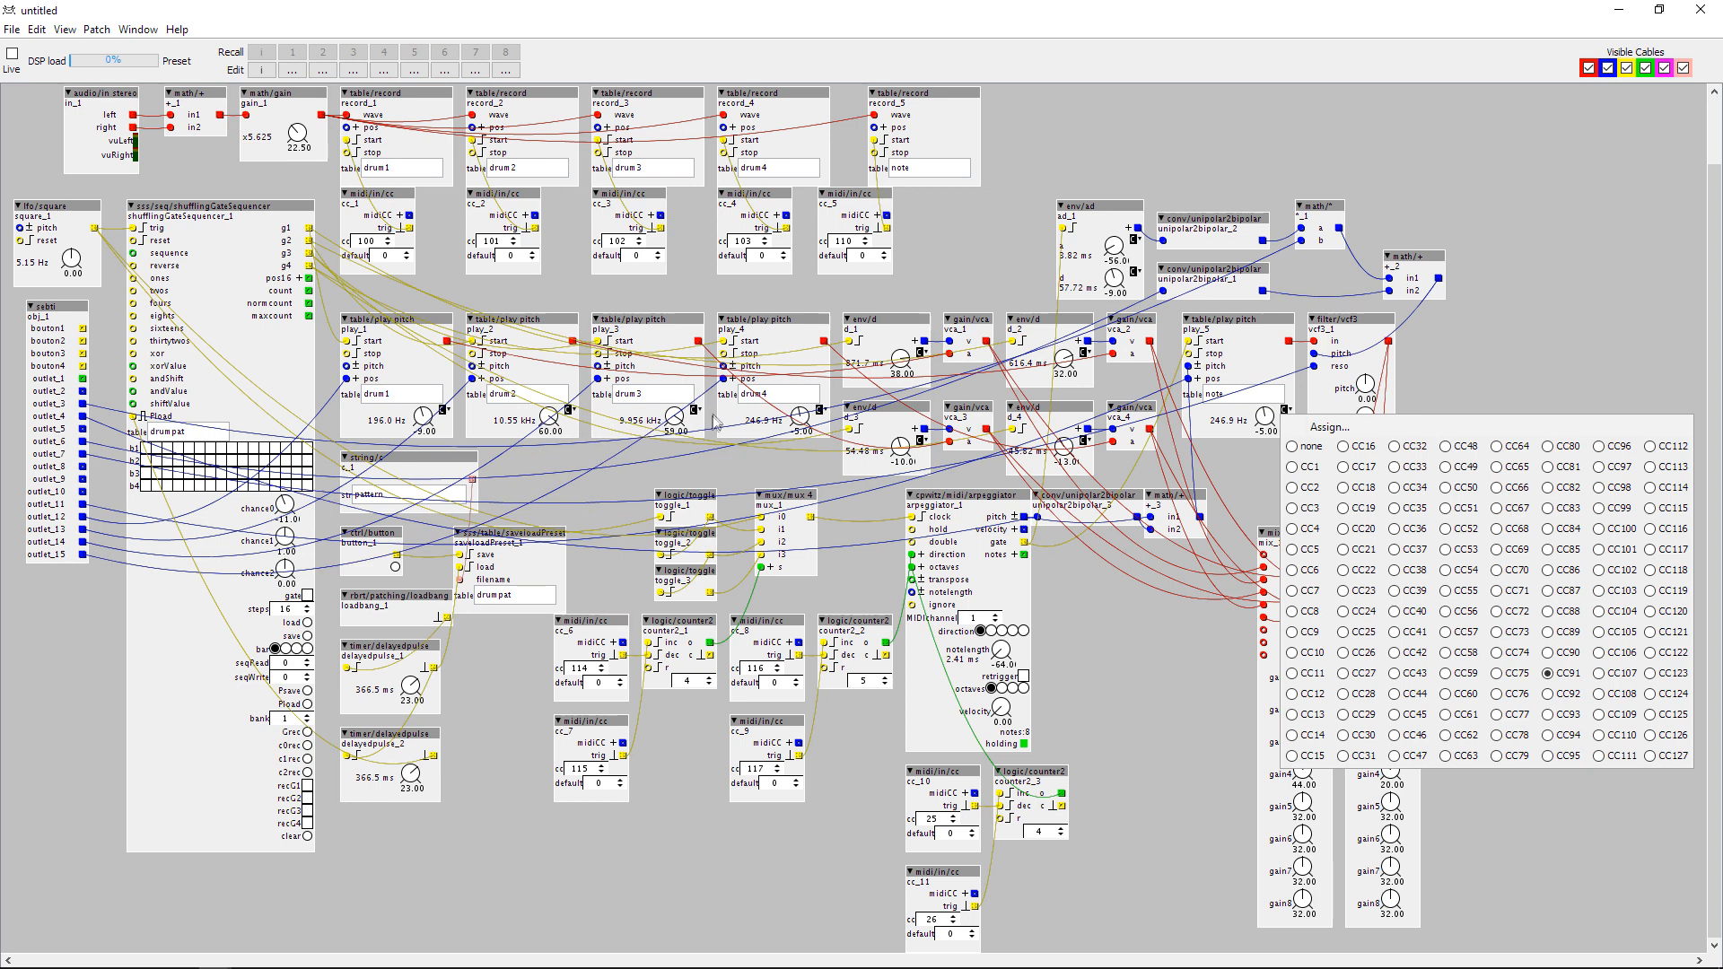
pyautogui.click(1303, 446)
pyautogui.click(1222, 456)
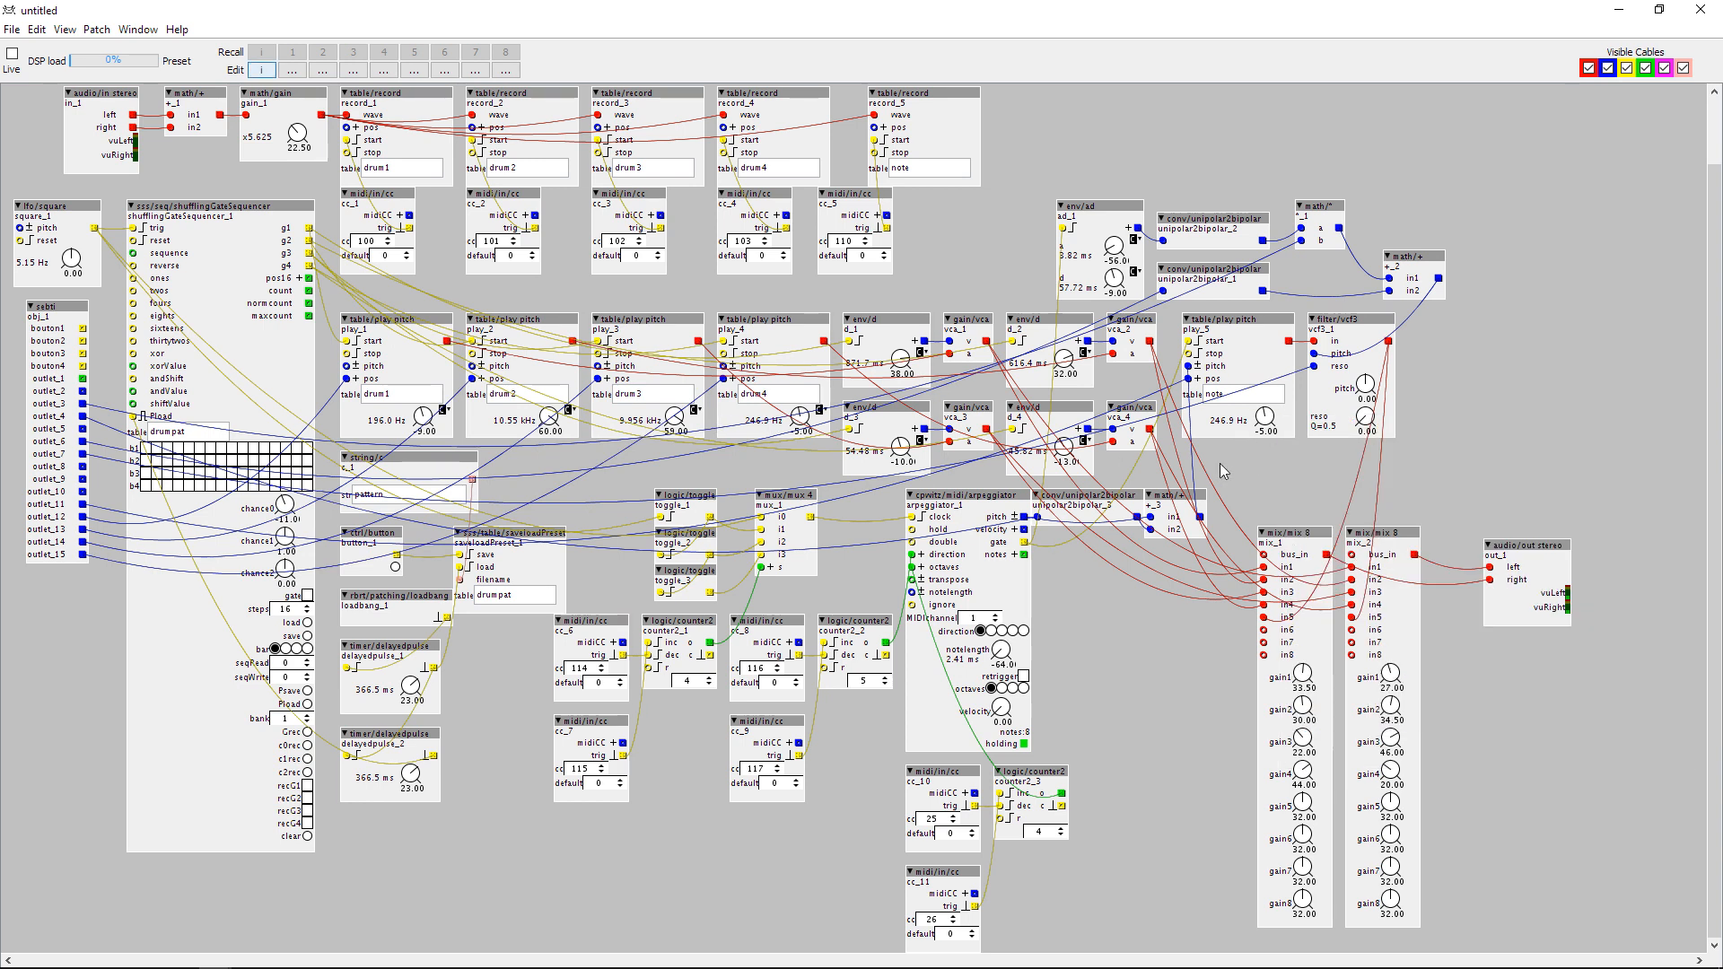
pyautogui.rightClick(1260, 416)
pyautogui.click(1264, 420)
# Move the CC 25 and CC 26 inputs with their counter up beside the arpeggiator.
pyautogui.moveTo(1113, 762); pyautogui.dragTo(1096, 668)
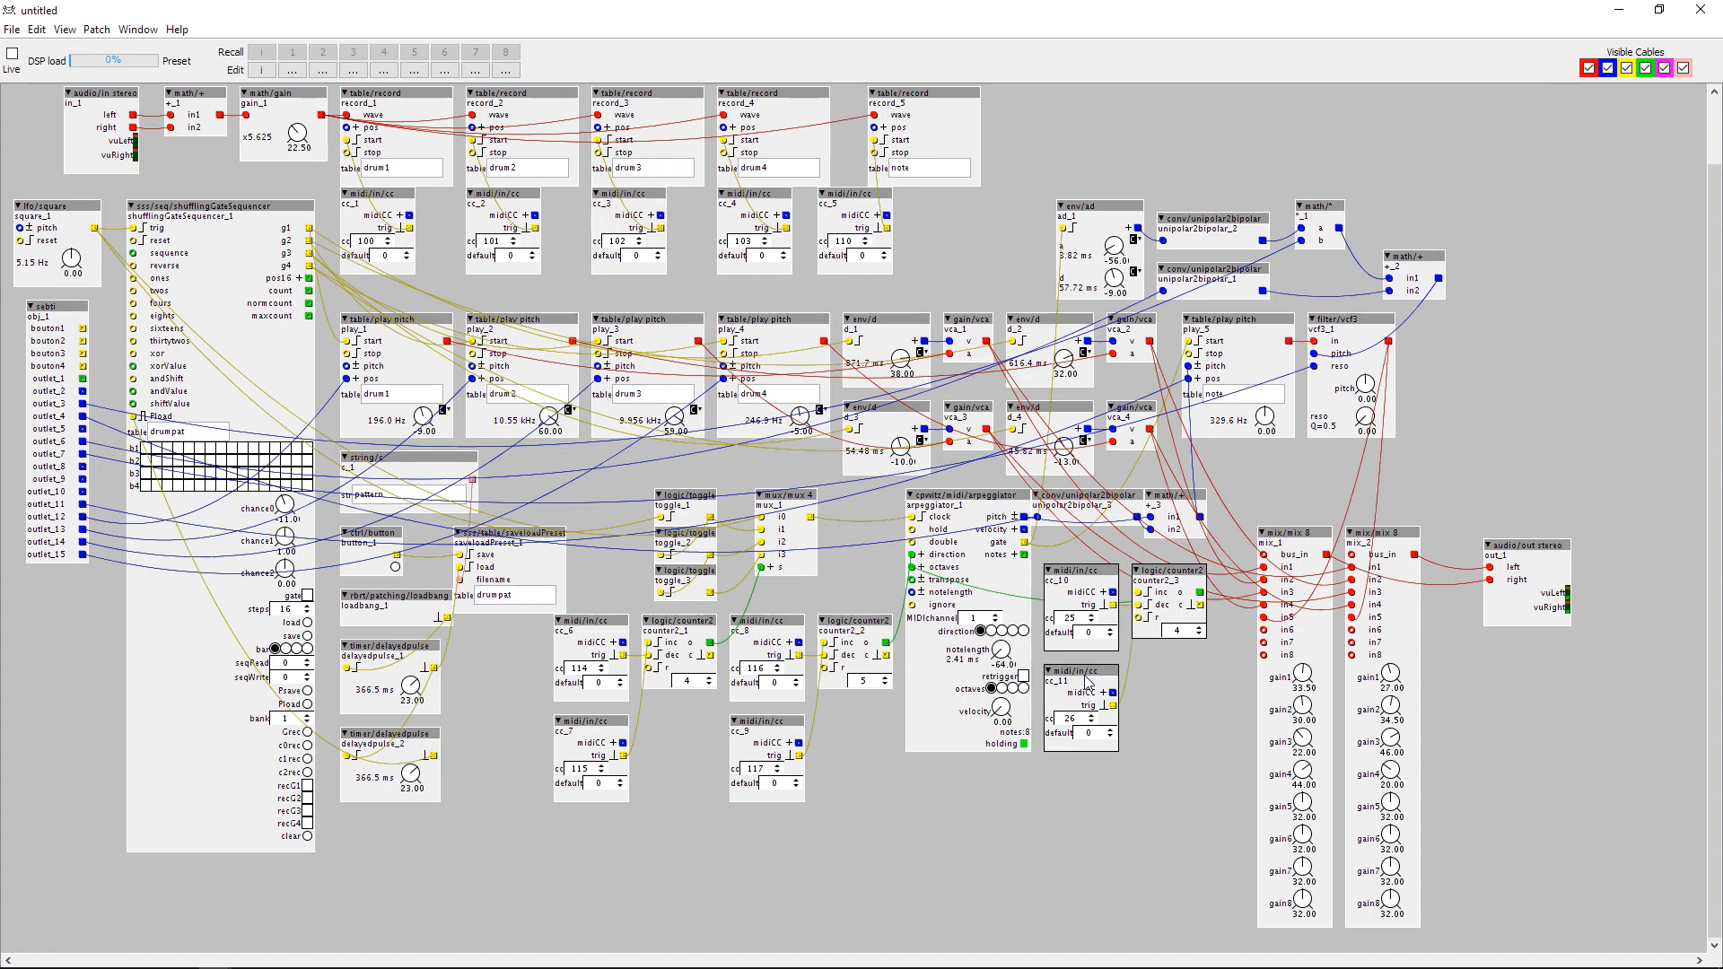
pyautogui.scroll(1, 921, 910)
pyautogui.scroll(2, 1018, 192)
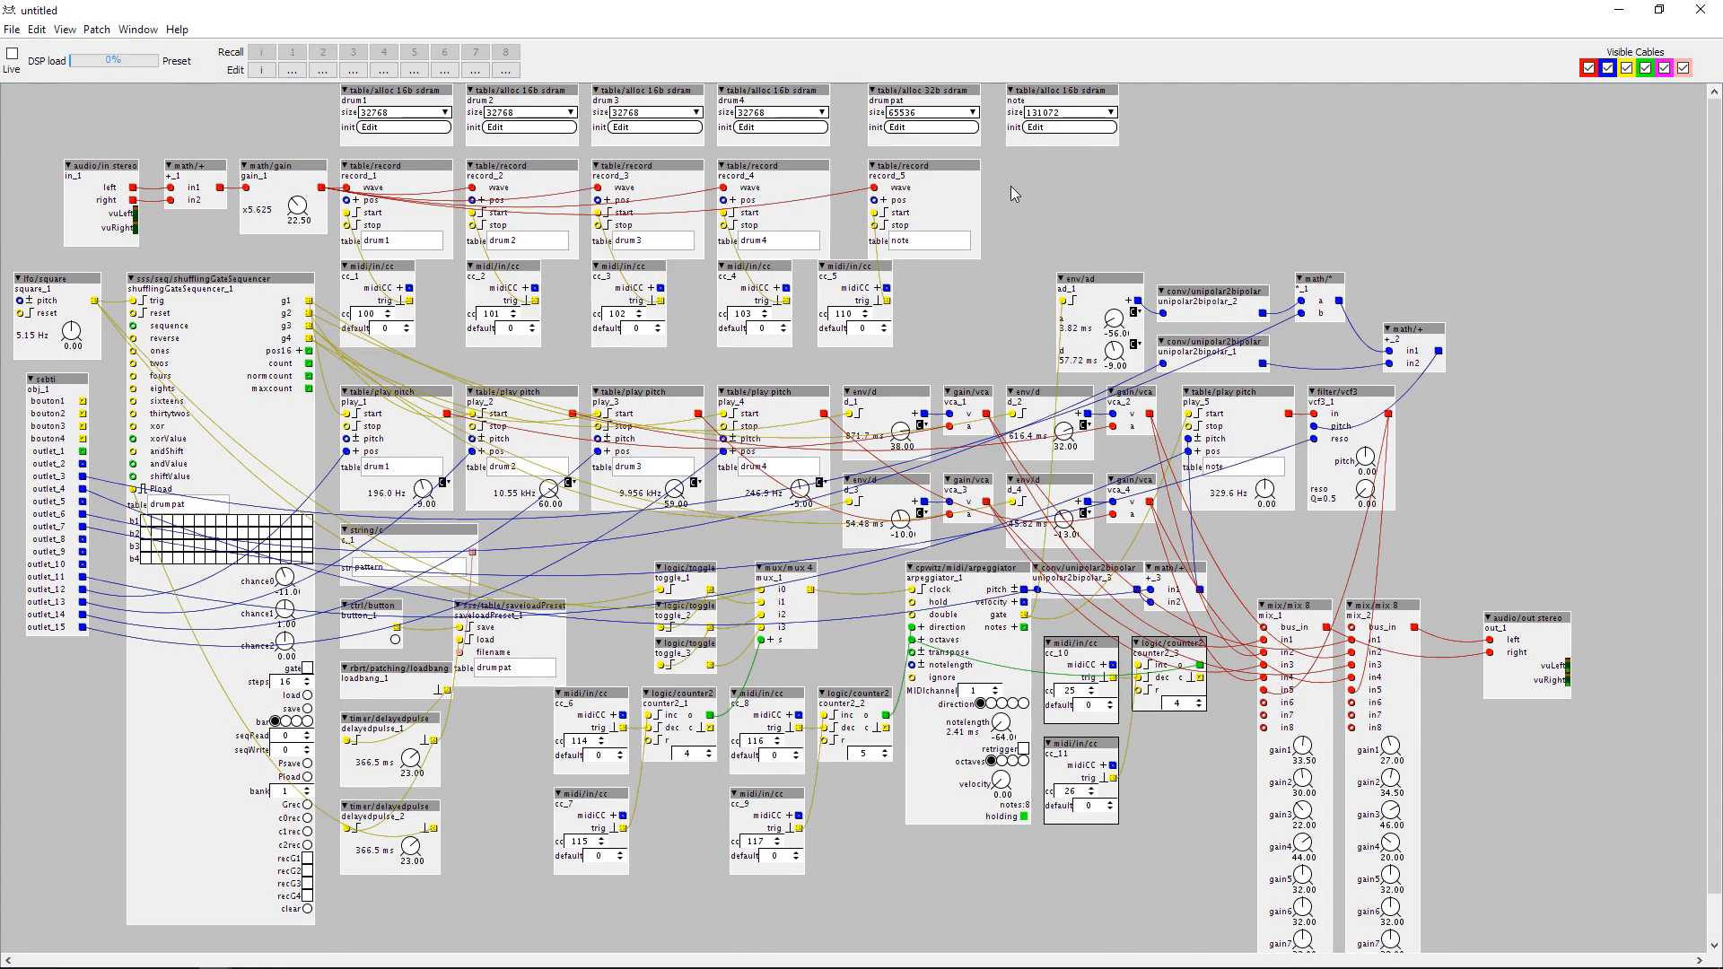
pyautogui.scroll(-2, 1014, 179)
pyautogui.scroll(2, 1014, 176)
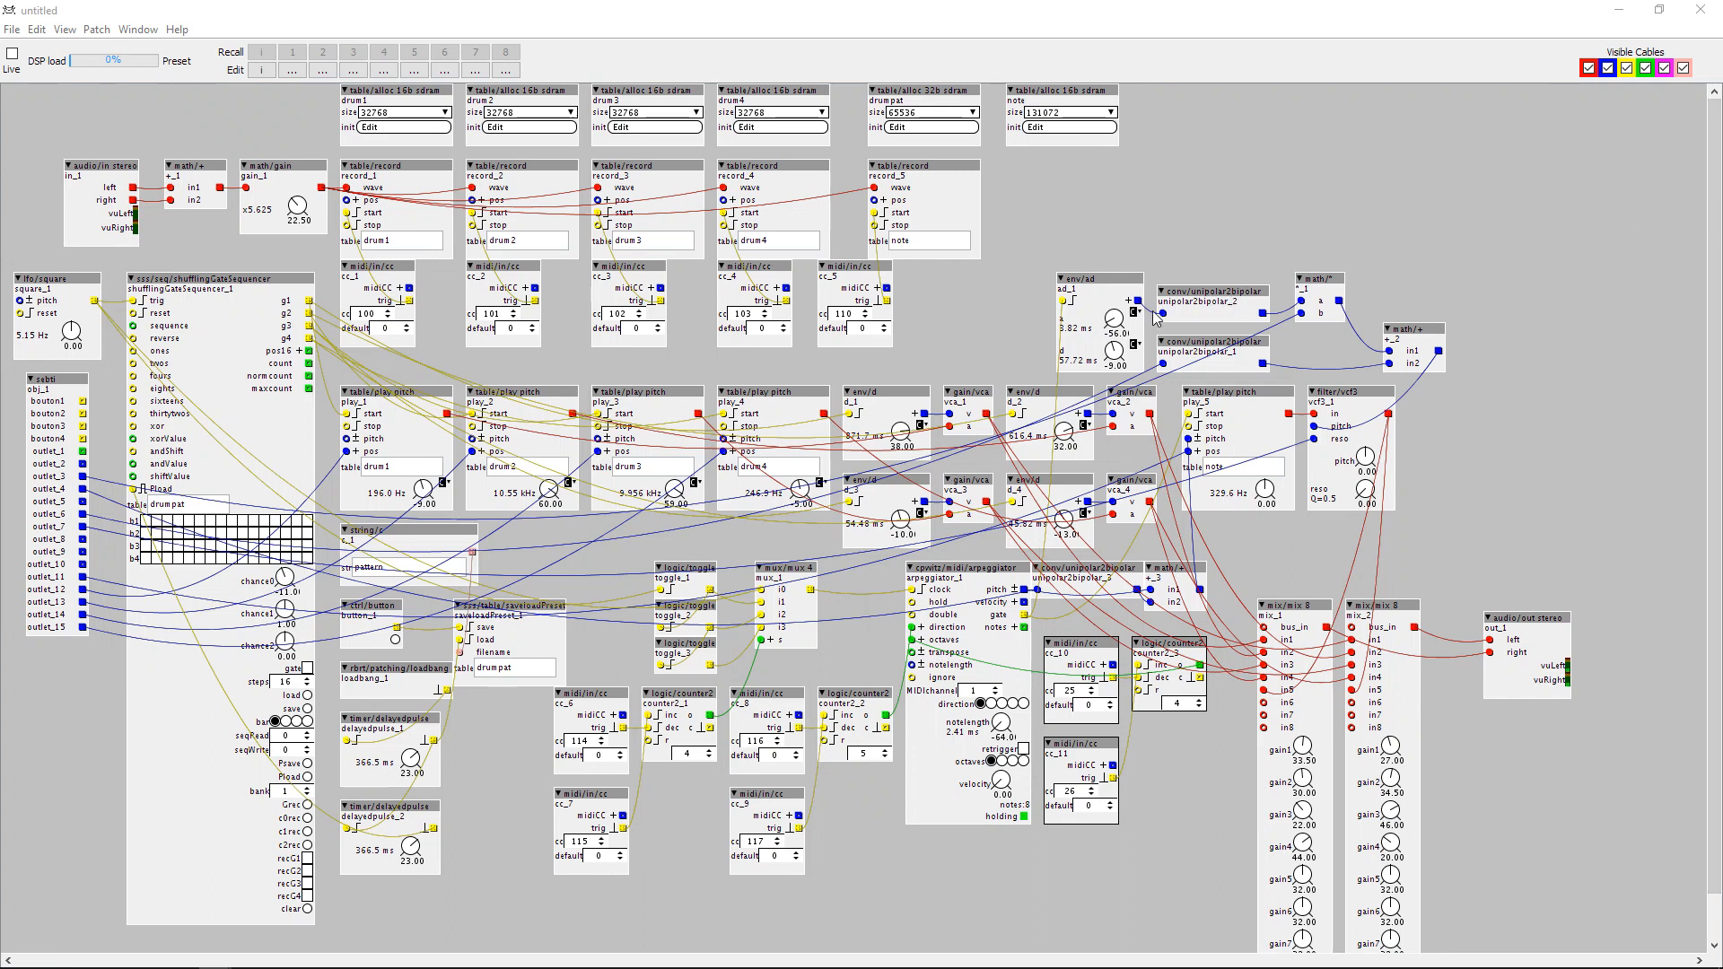
# Open the grainy-table patch from the jt folder of the community library.
pyautogui.click(12, 32)
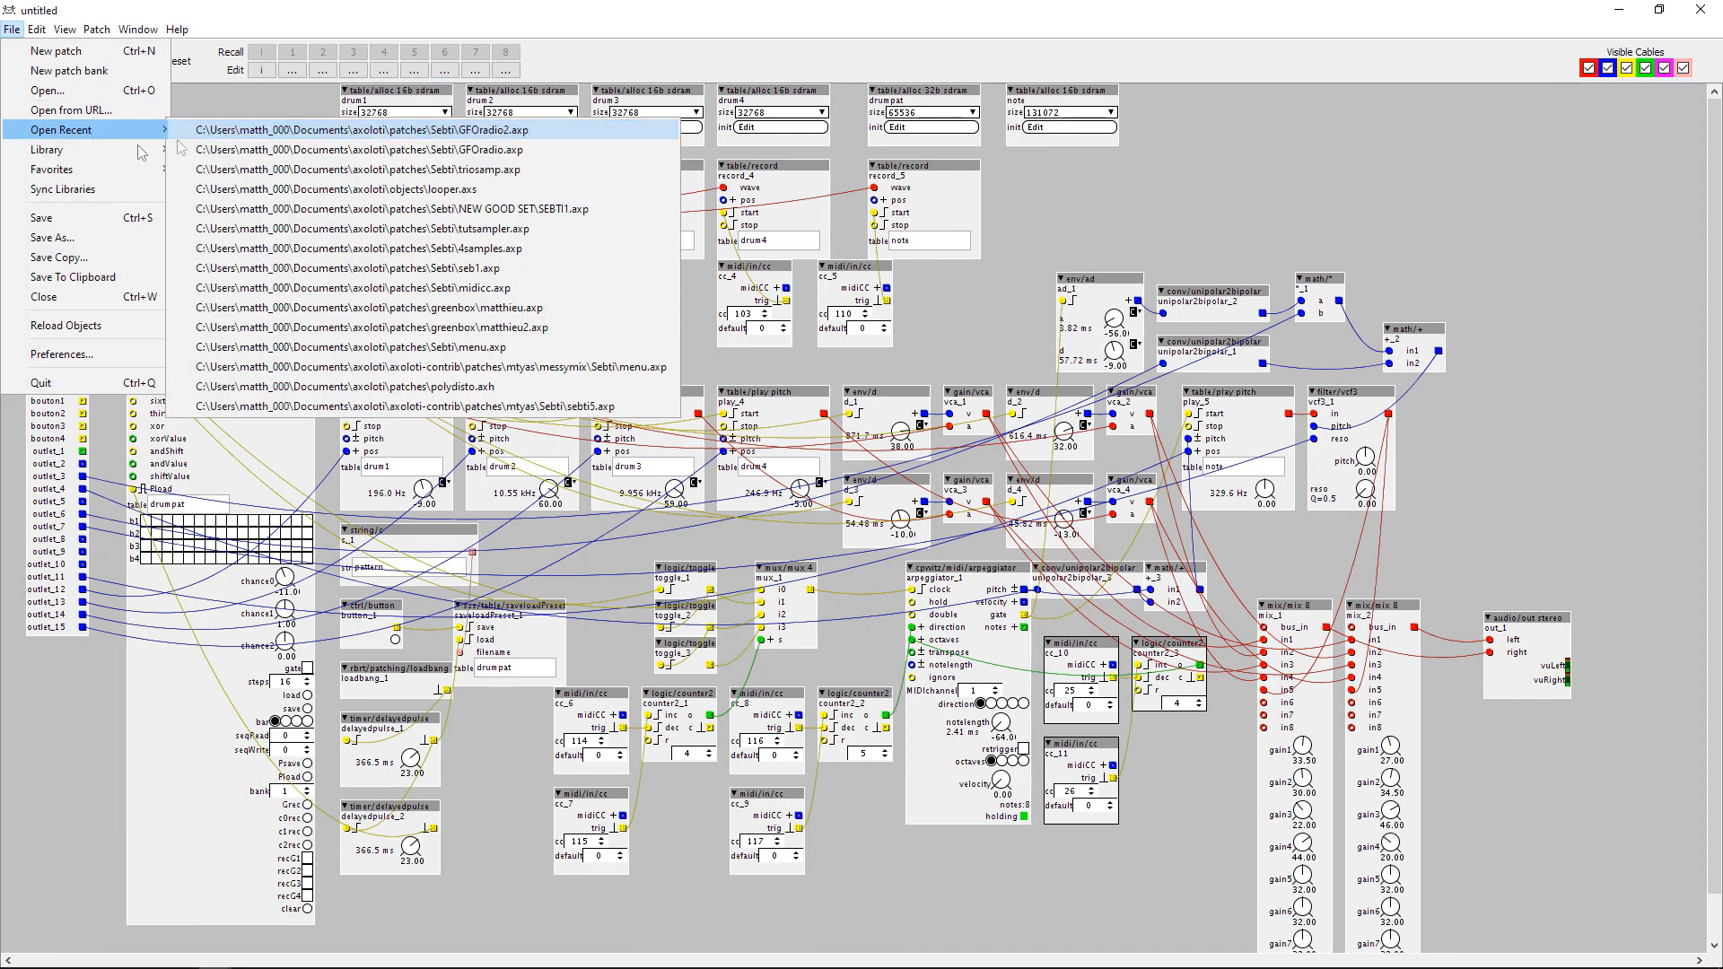
pyautogui.moveTo(61, 152)
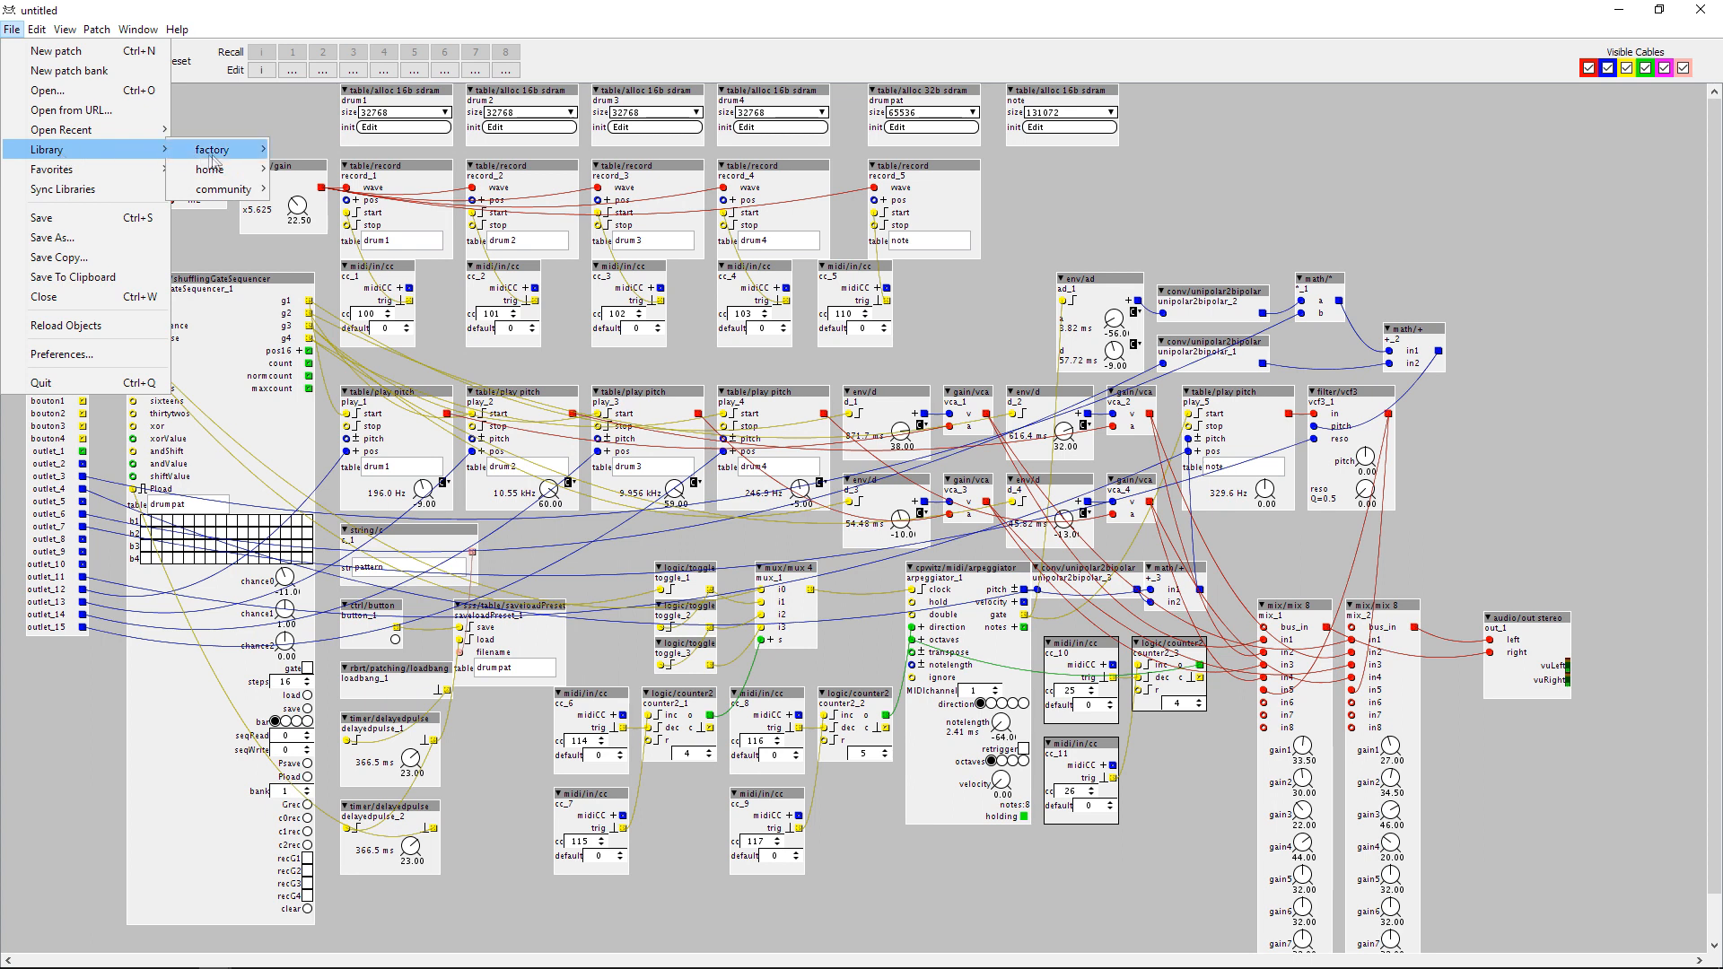
pyautogui.moveTo(215, 176)
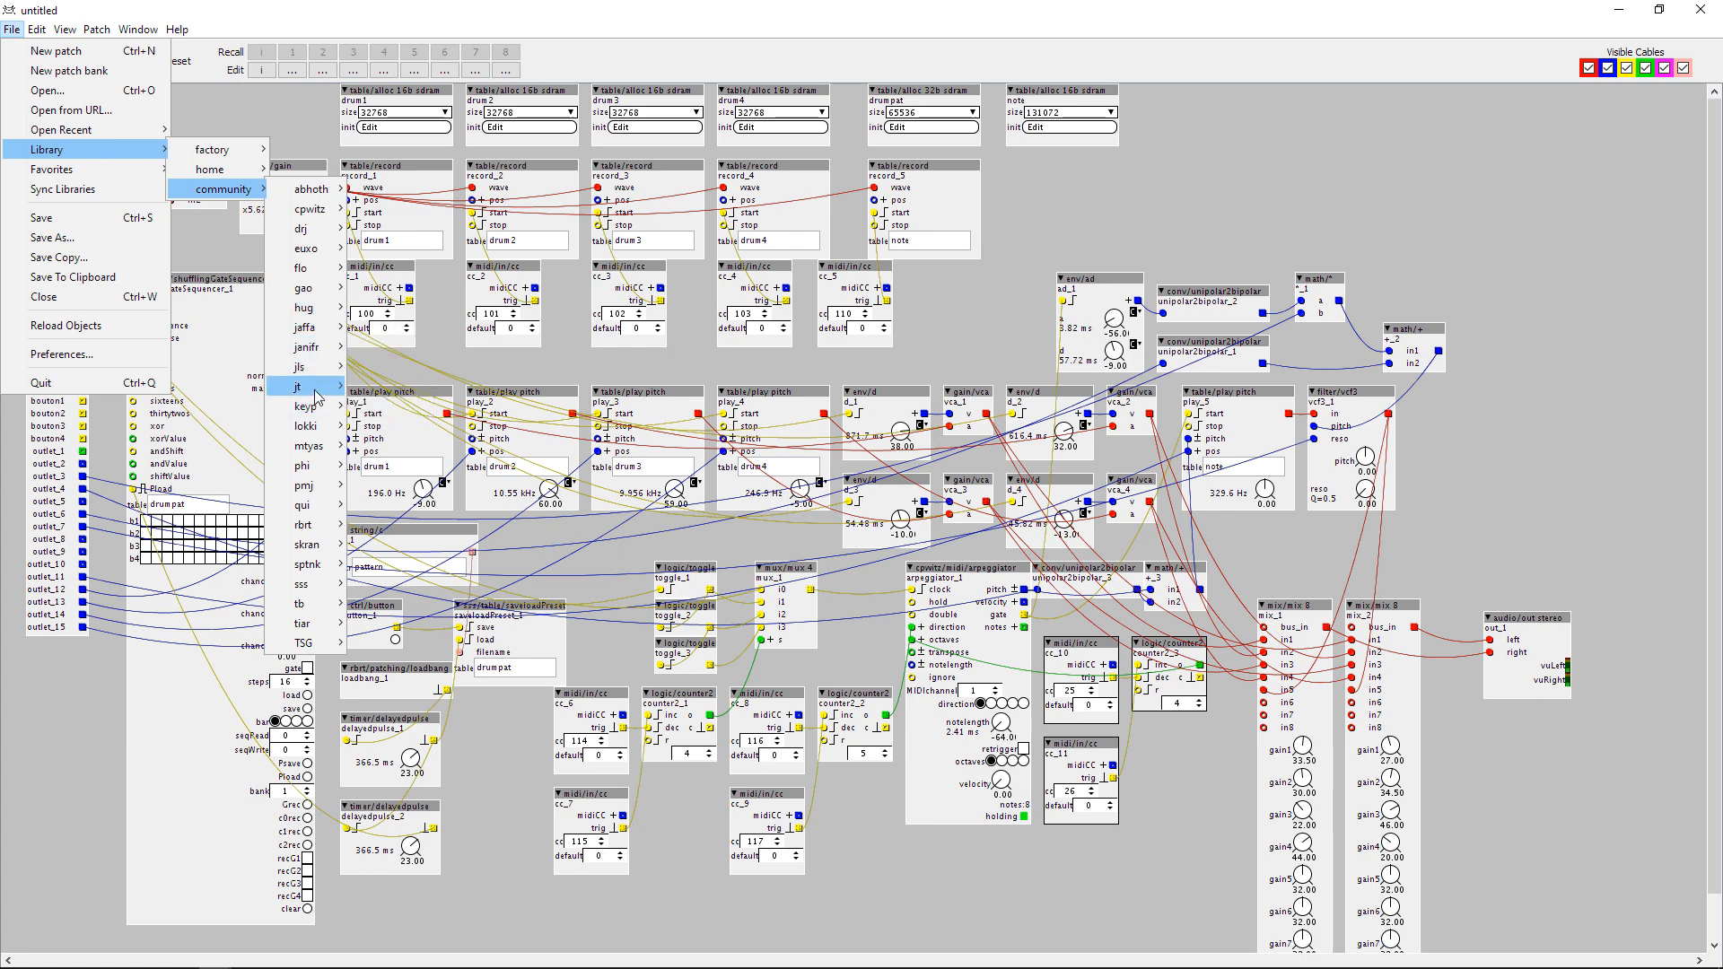
pyautogui.moveTo(318, 388)
pyautogui.moveTo(402, 390)
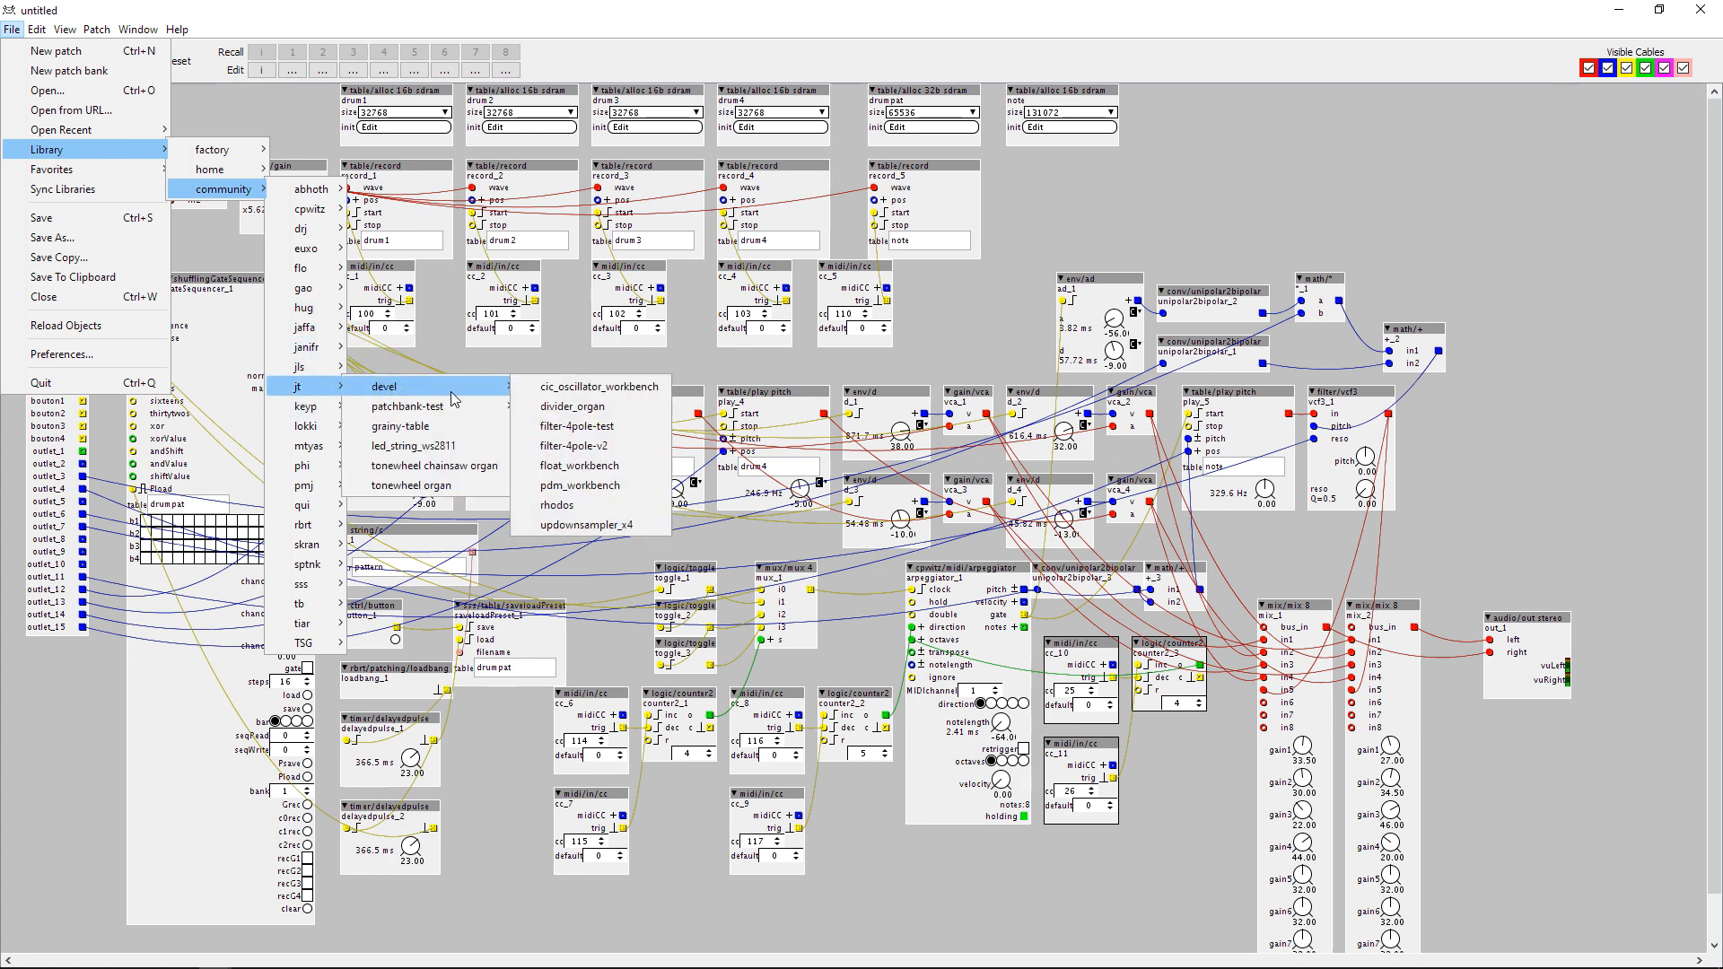
pyautogui.moveTo(452, 416)
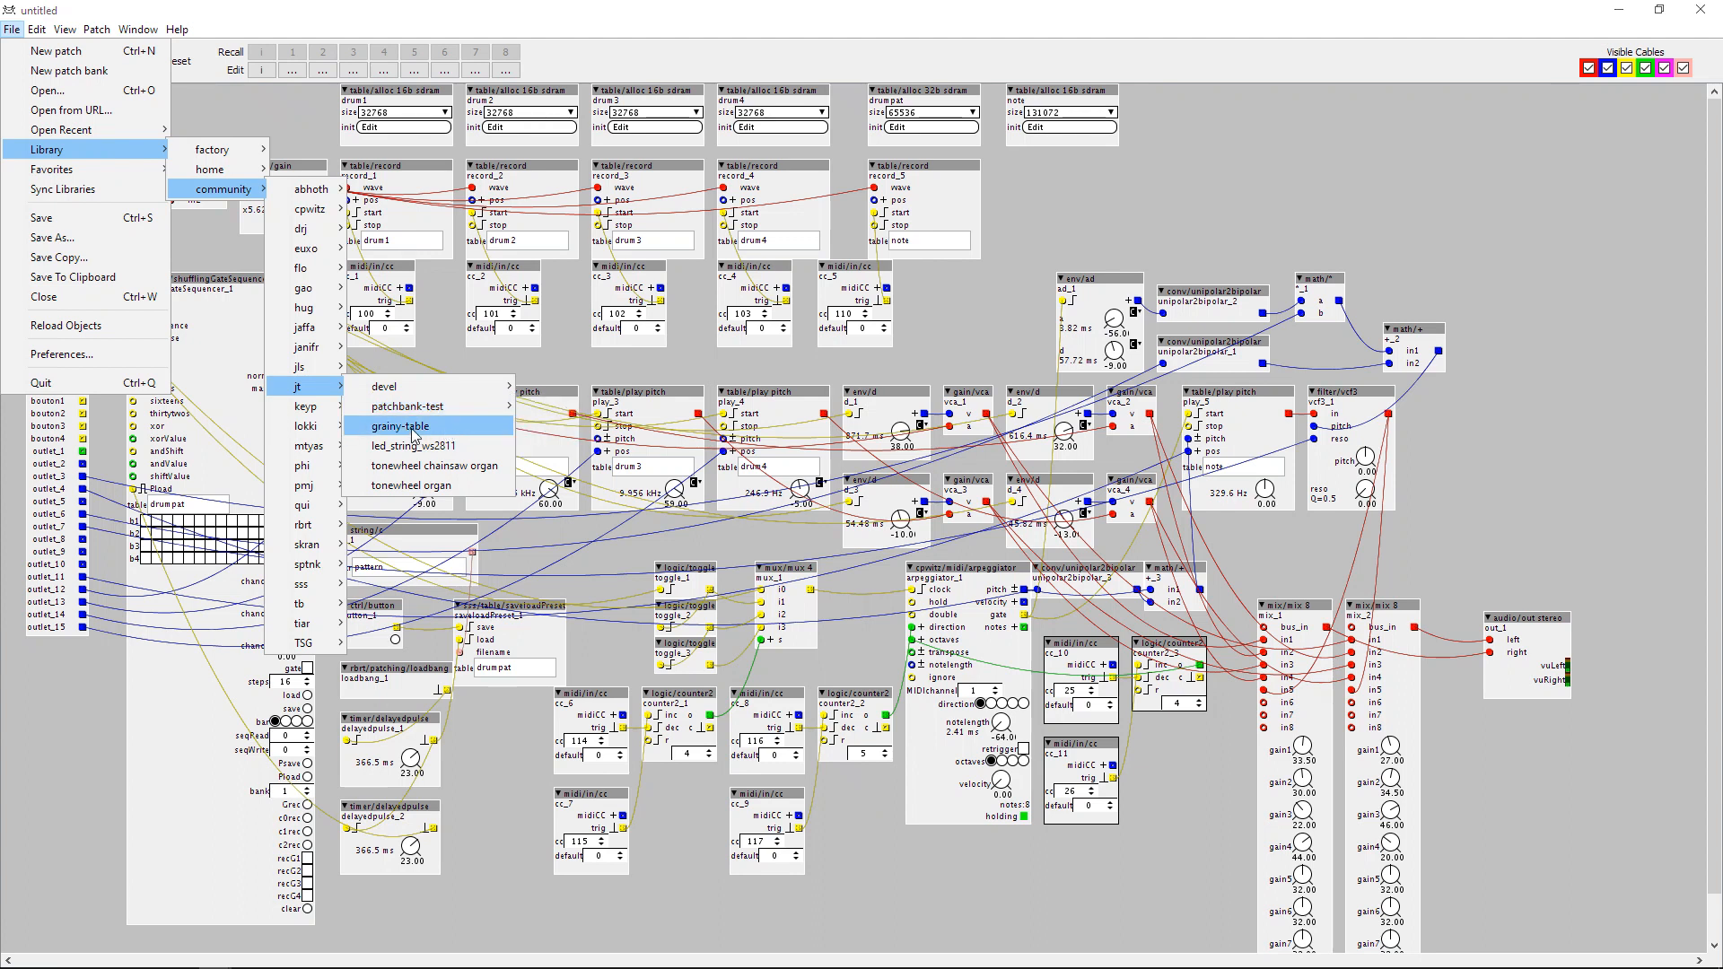
pyautogui.click(415, 435)
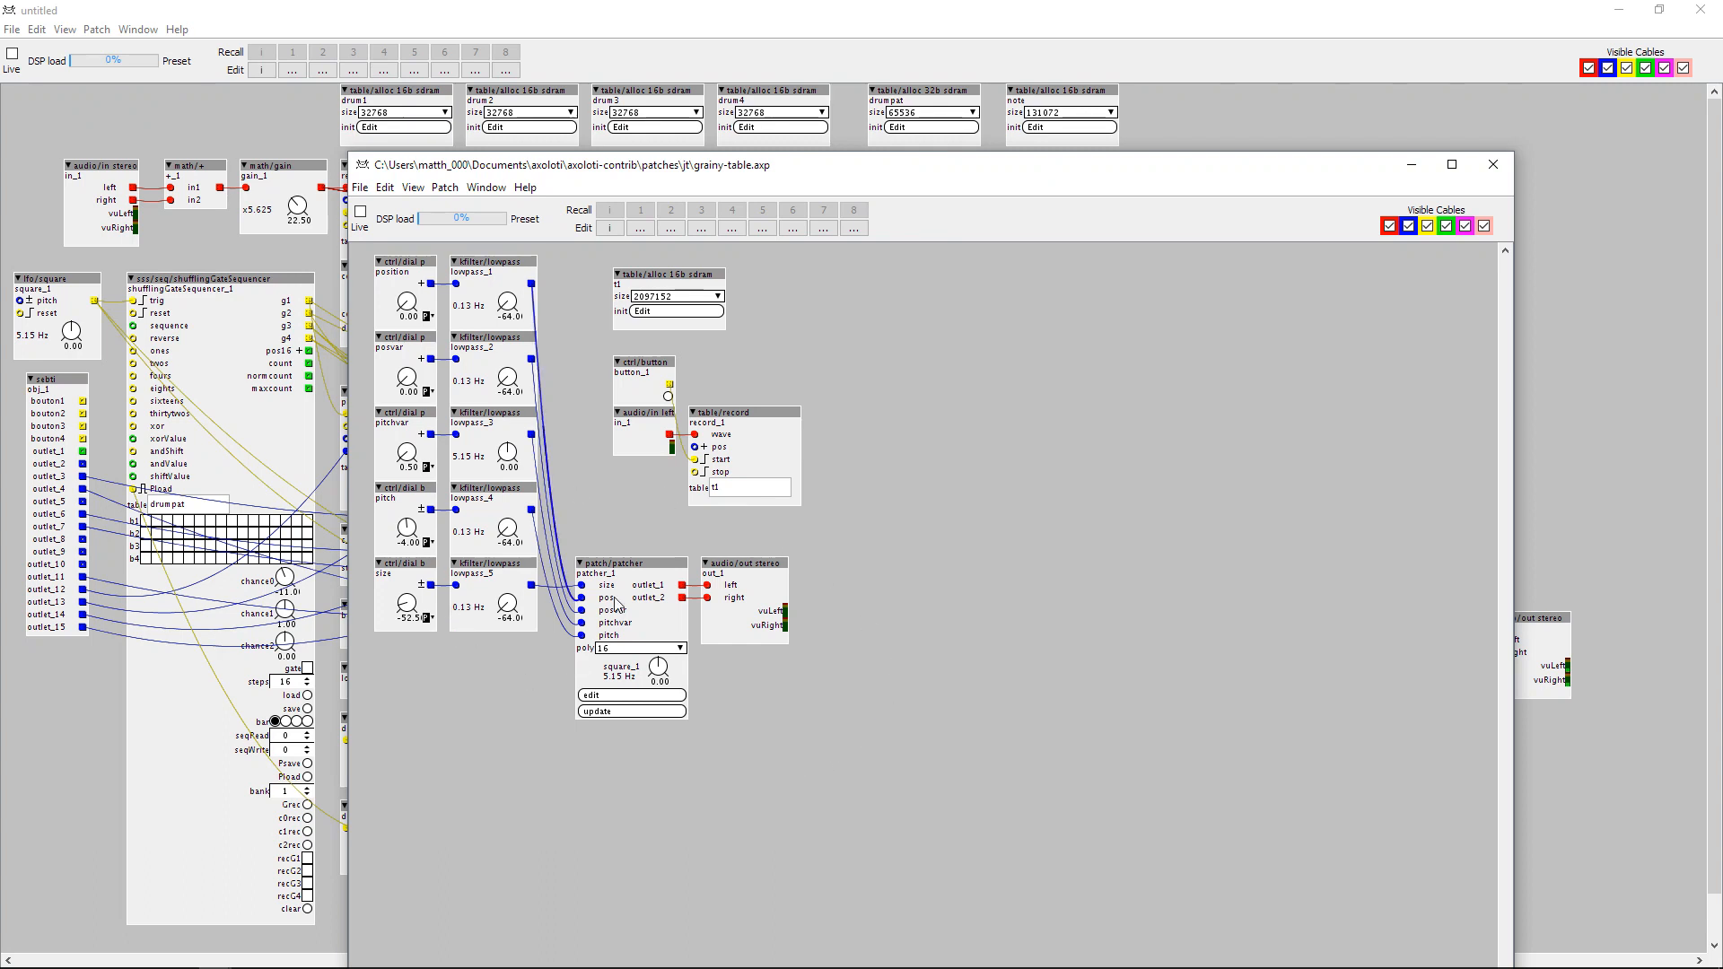
# Copy the patcher and its five lowpass filters from grainy-table into the sampler patch, placing them in the free area beside the note filter.
pyautogui.moveTo(626, 572); pyautogui.dragTo(626, 534)
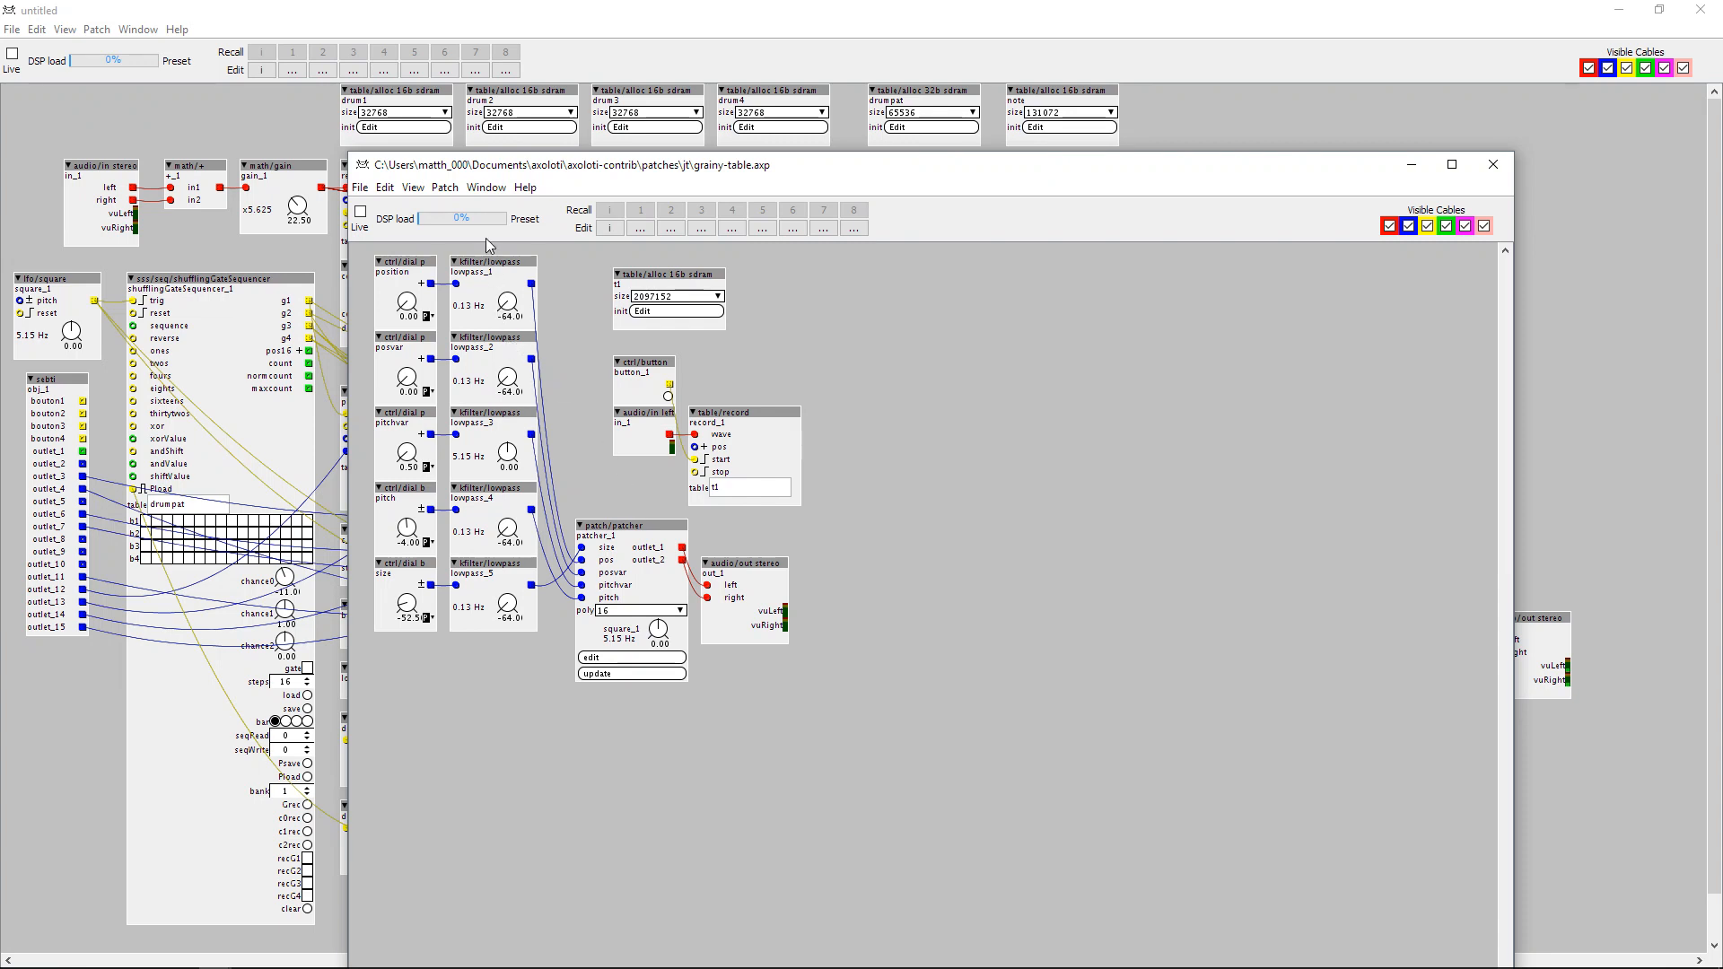
pyautogui.moveTo(482, 254); pyautogui.dragTo(599, 754)
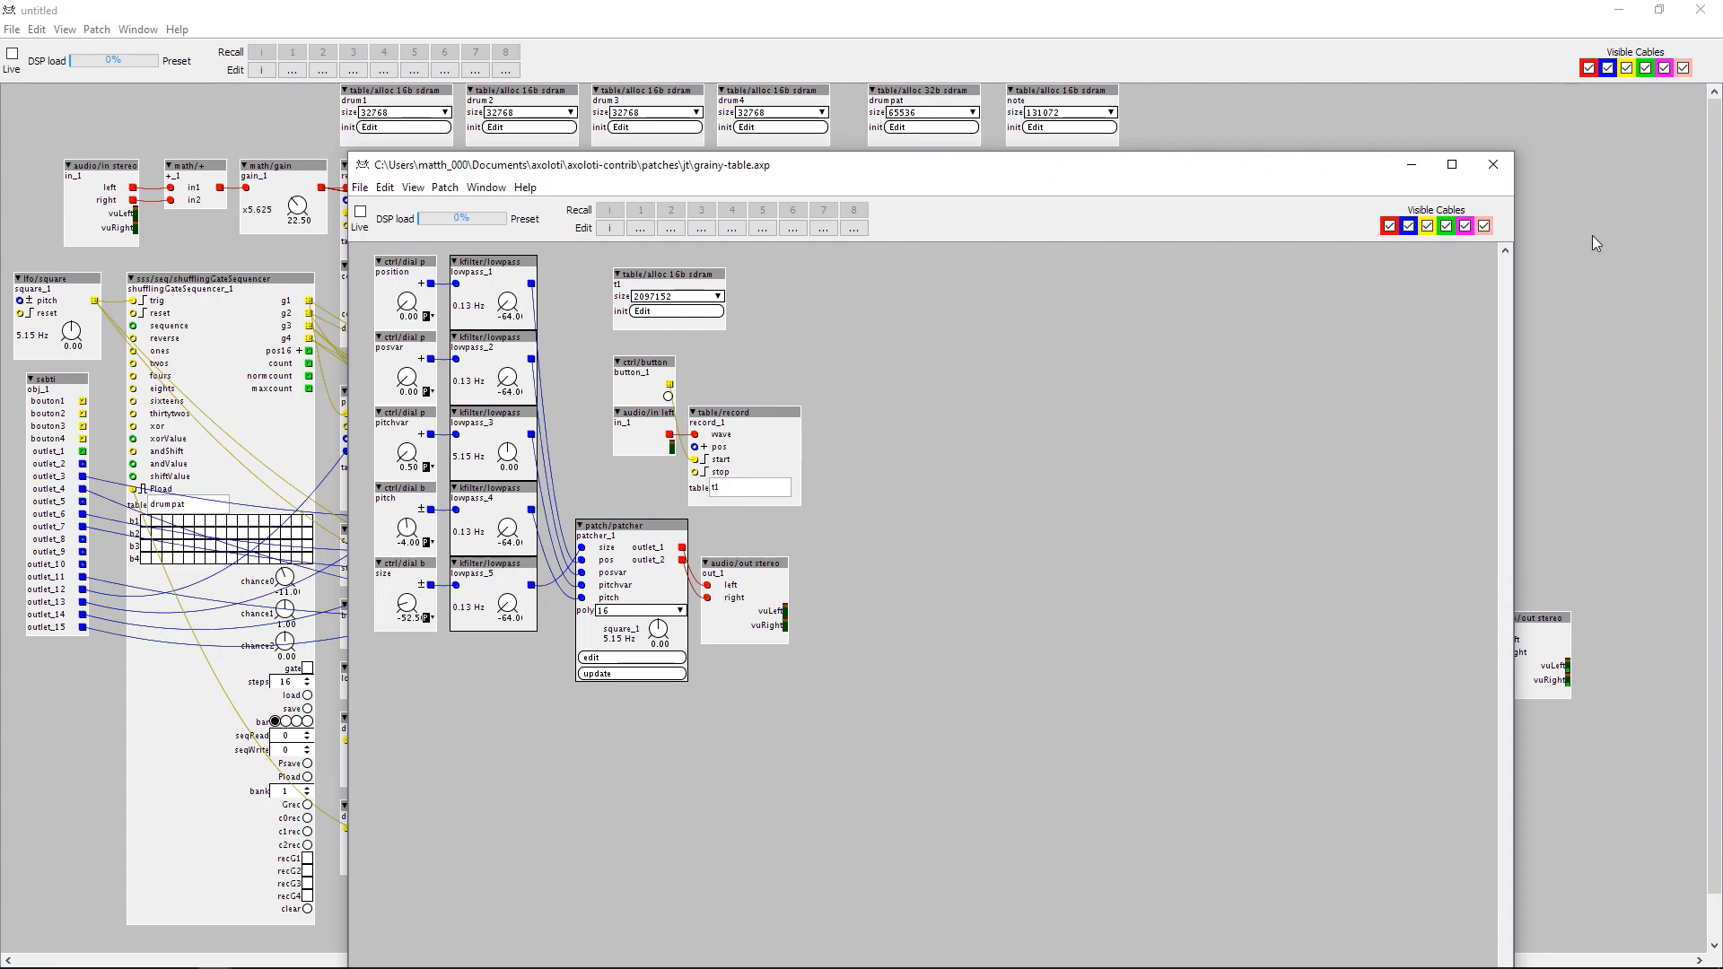
pyautogui.click(1523, 218)
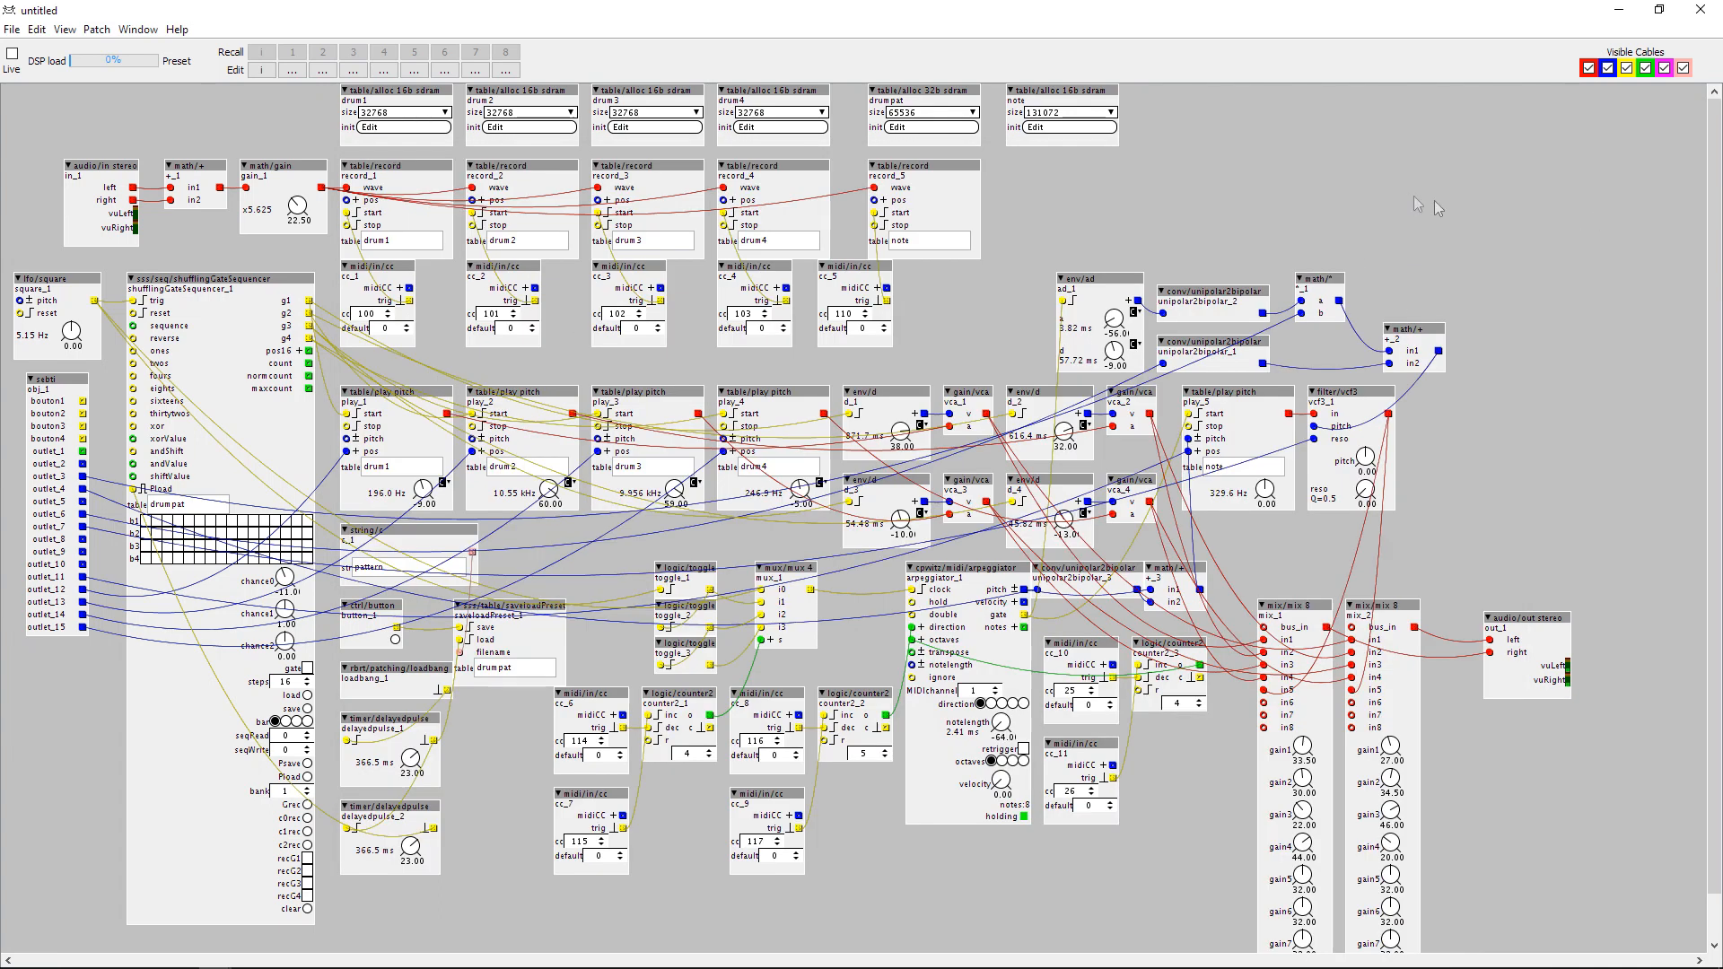
pyautogui.hotkey('ctrl', 'v')
pyautogui.moveTo(1493, 220); pyautogui.dragTo(1495, 147)
pyautogui.click(1608, 310)
pyautogui.moveTo(1606, 403); pyautogui.dragTo(1591, 329)
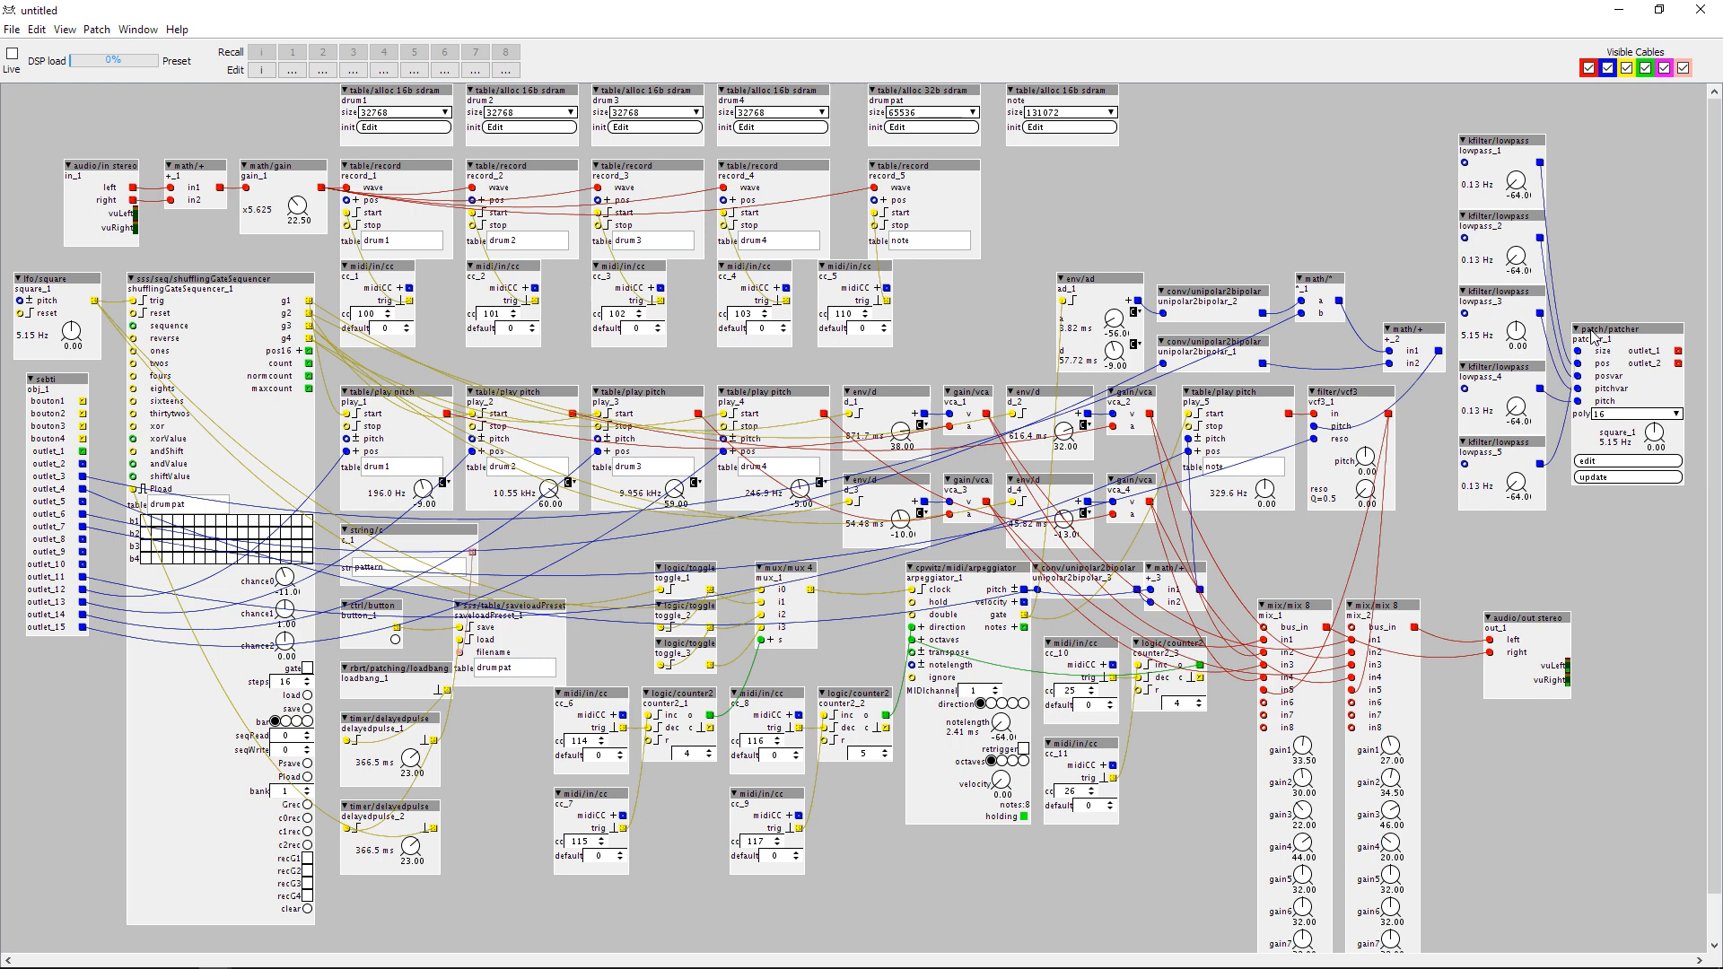
# Open the patcher_1 subpatch and point its table/play pitch object at the parent patch's note table.
pyautogui.click(1595, 461)
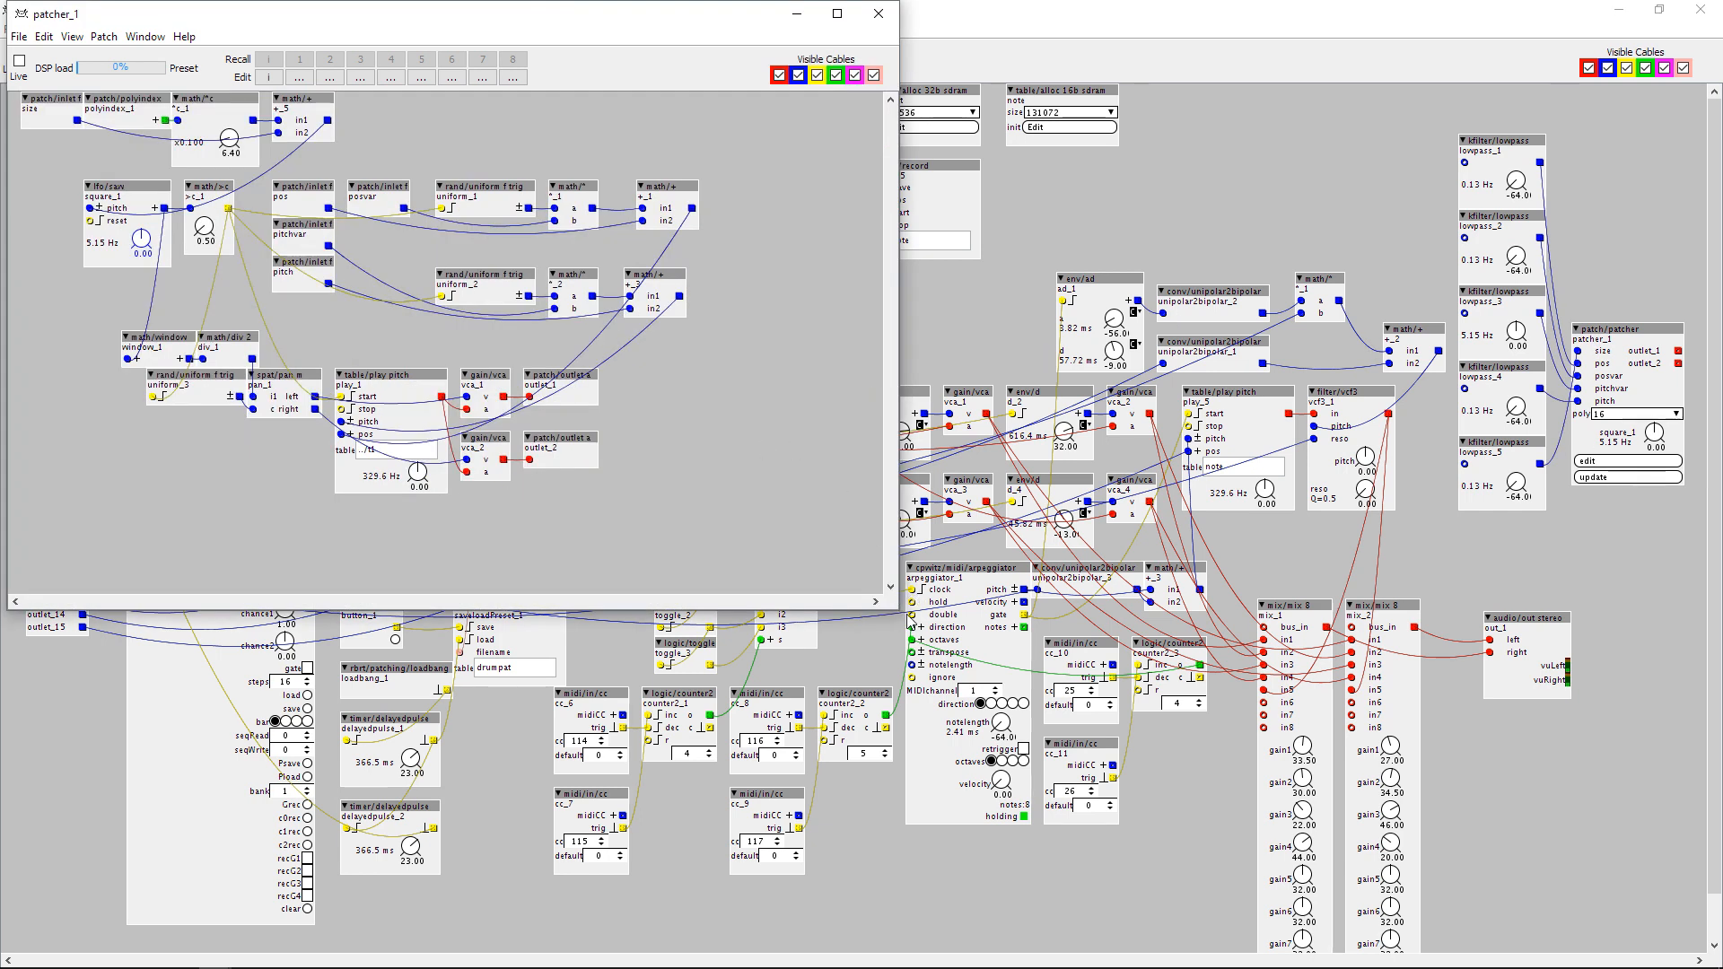
pyautogui.moveTo(895, 608); pyautogui.dragTo(1261, 786)
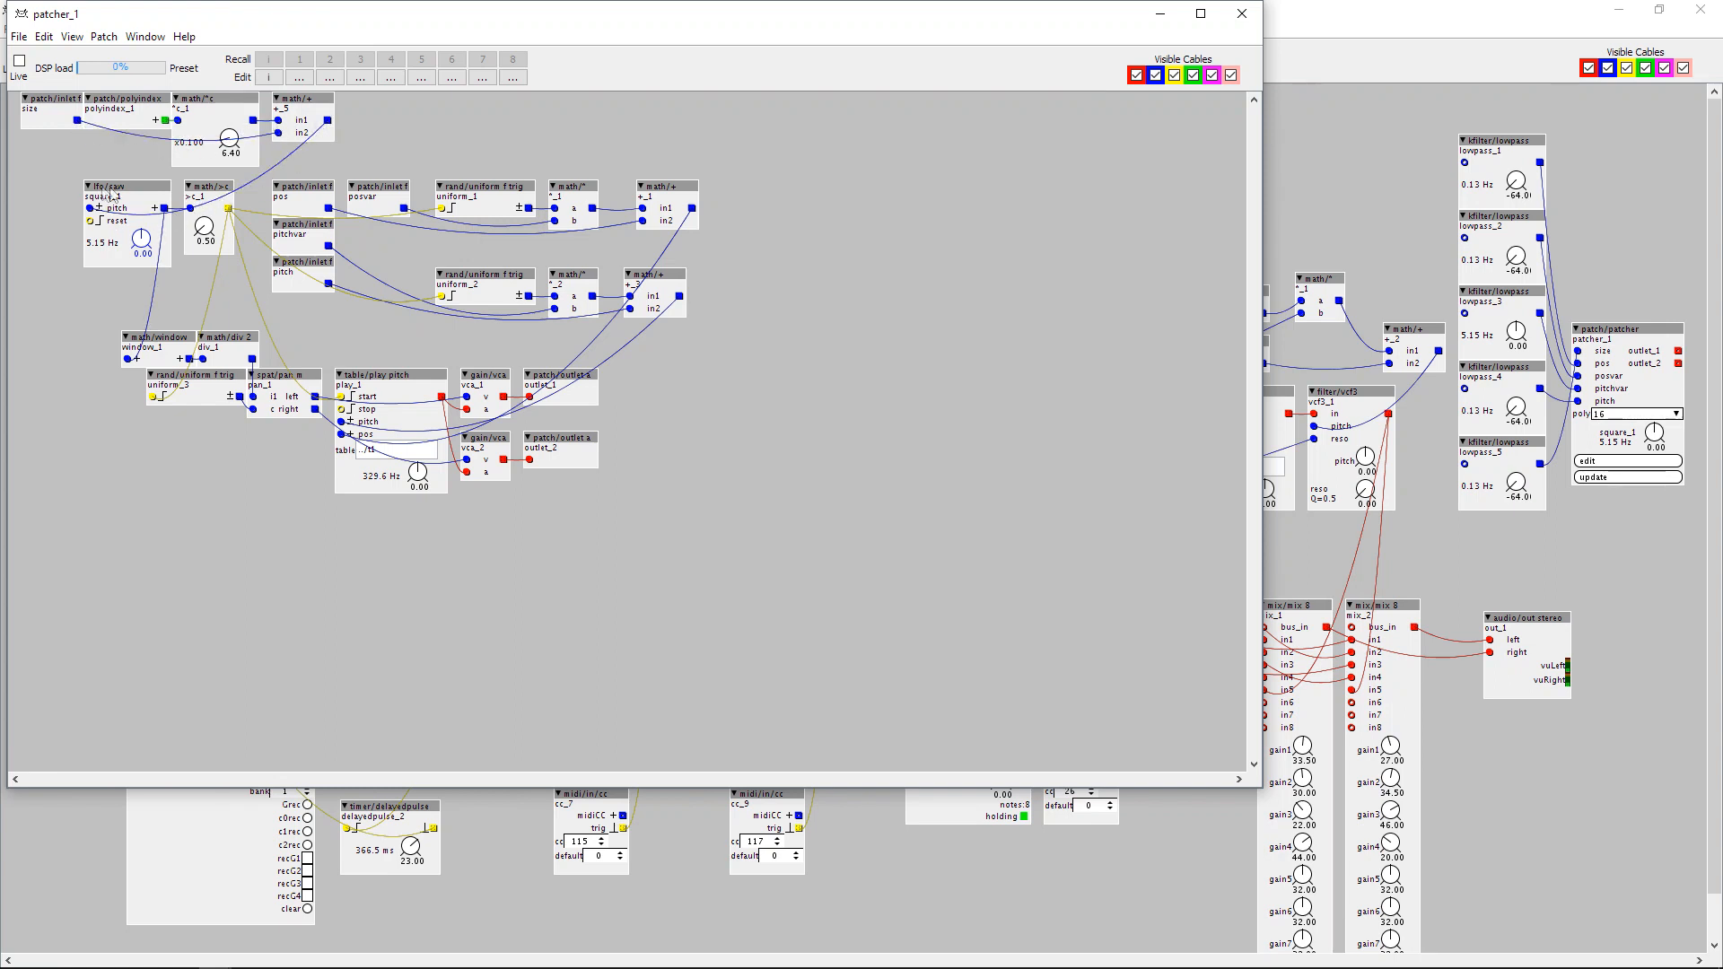
pyautogui.moveTo(123, 194)
pyautogui.doubleClick(372, 457)
pyautogui.moveTo(635, 19); pyautogui.dragTo(832, 101)
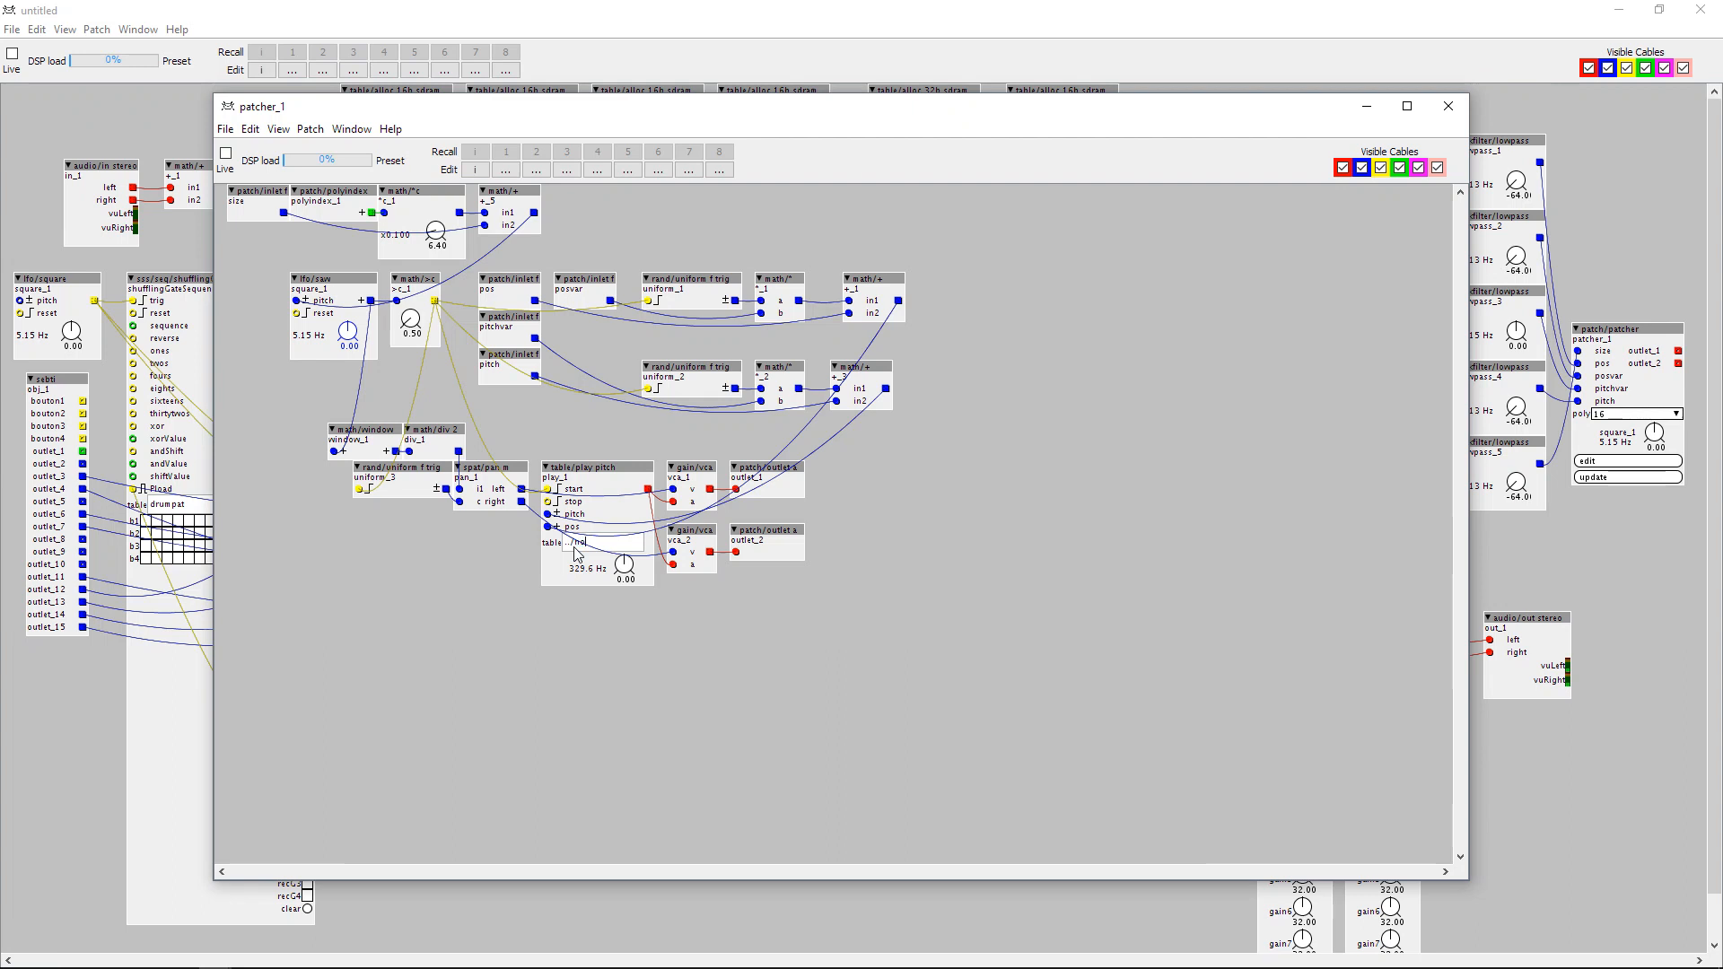
pyautogui.moveTo(840, 110); pyautogui.dragTo(859, 172)
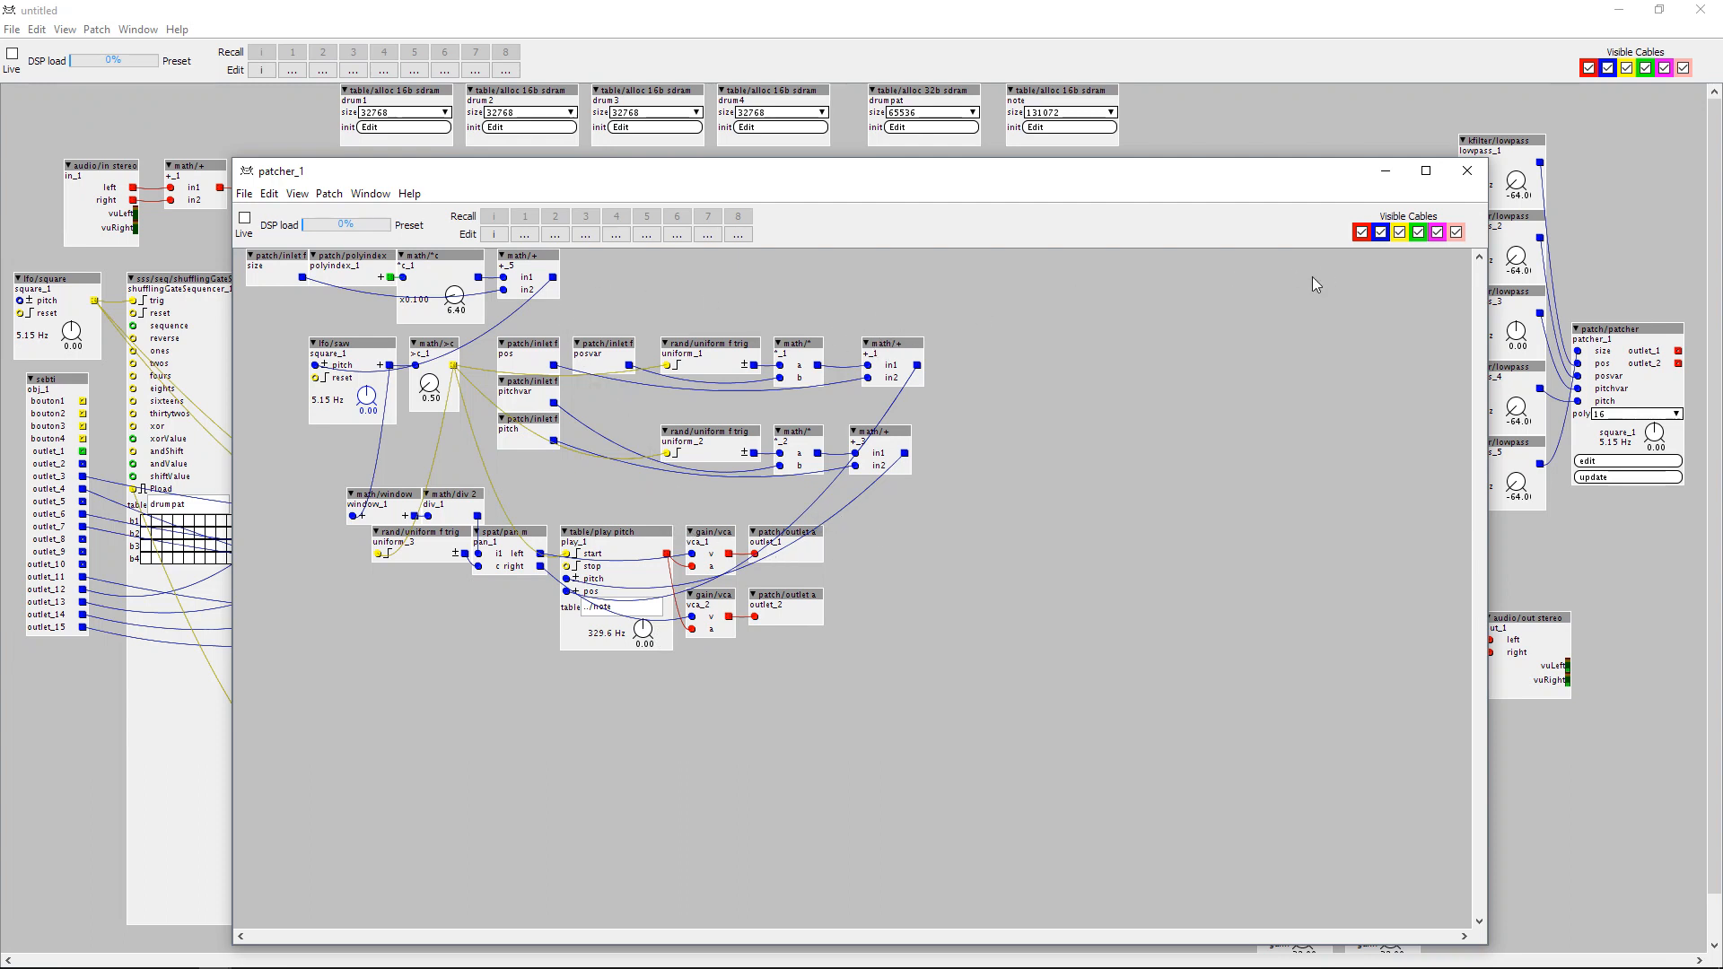
pyautogui.click(1467, 171)
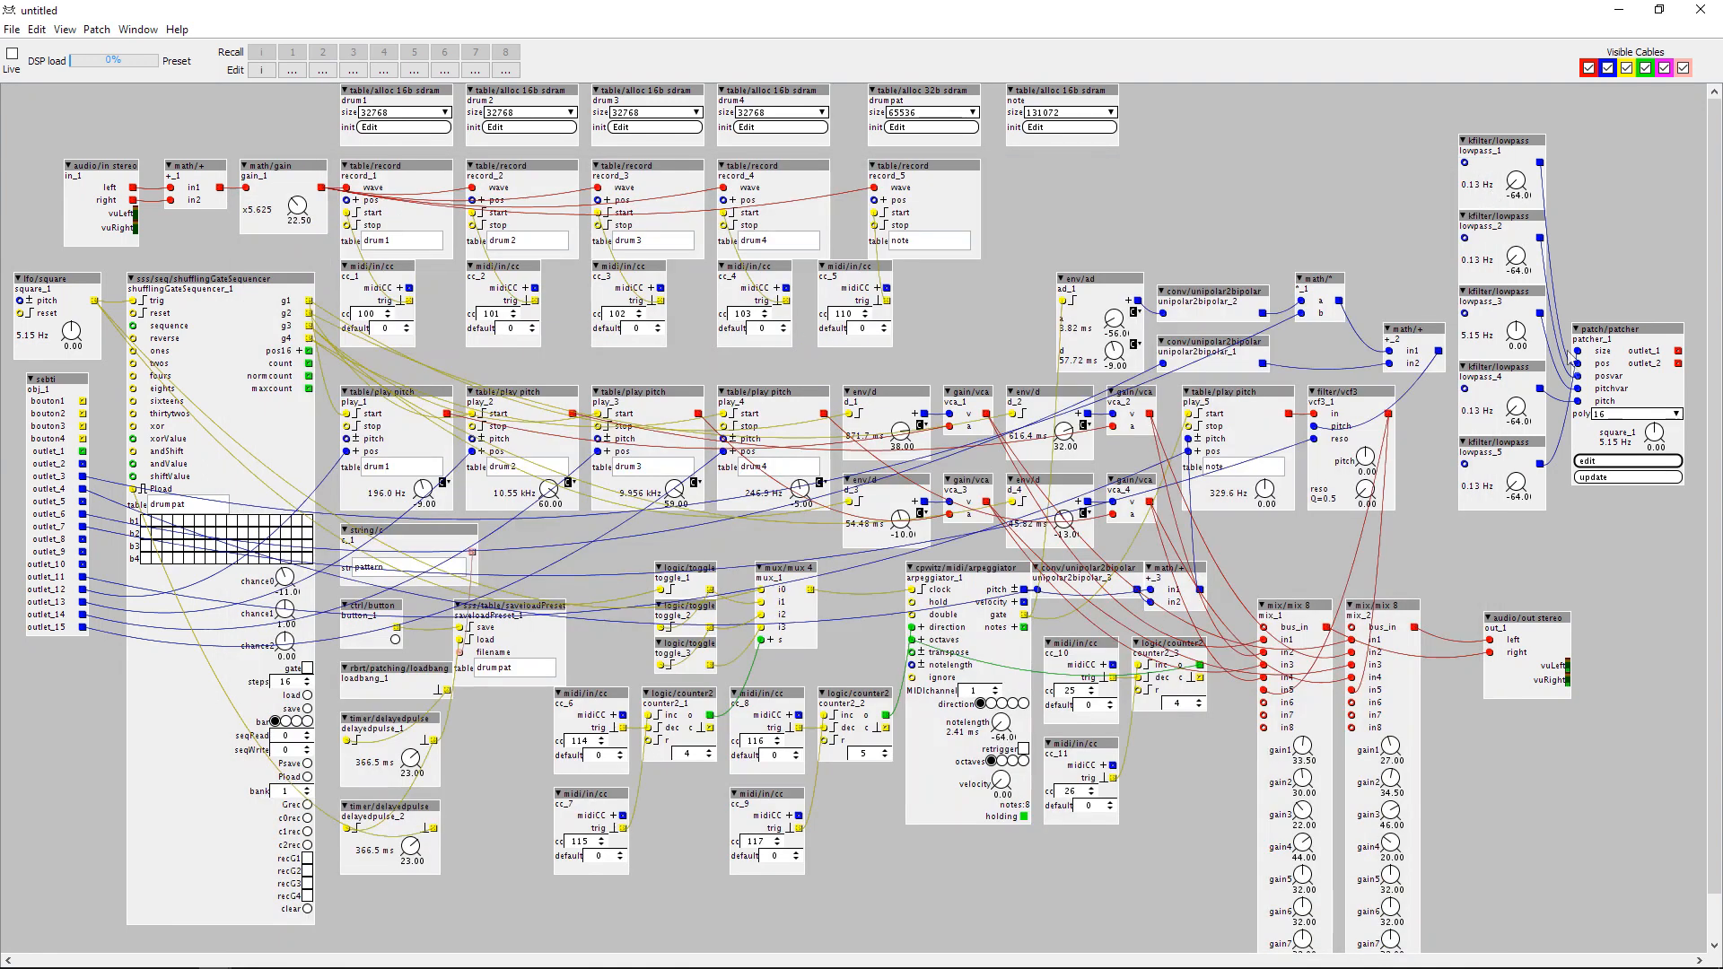
# Set the patcher's polyphony to 10 and shift it slightly closer to the lowpass filters.
pyautogui.click(1613, 415)
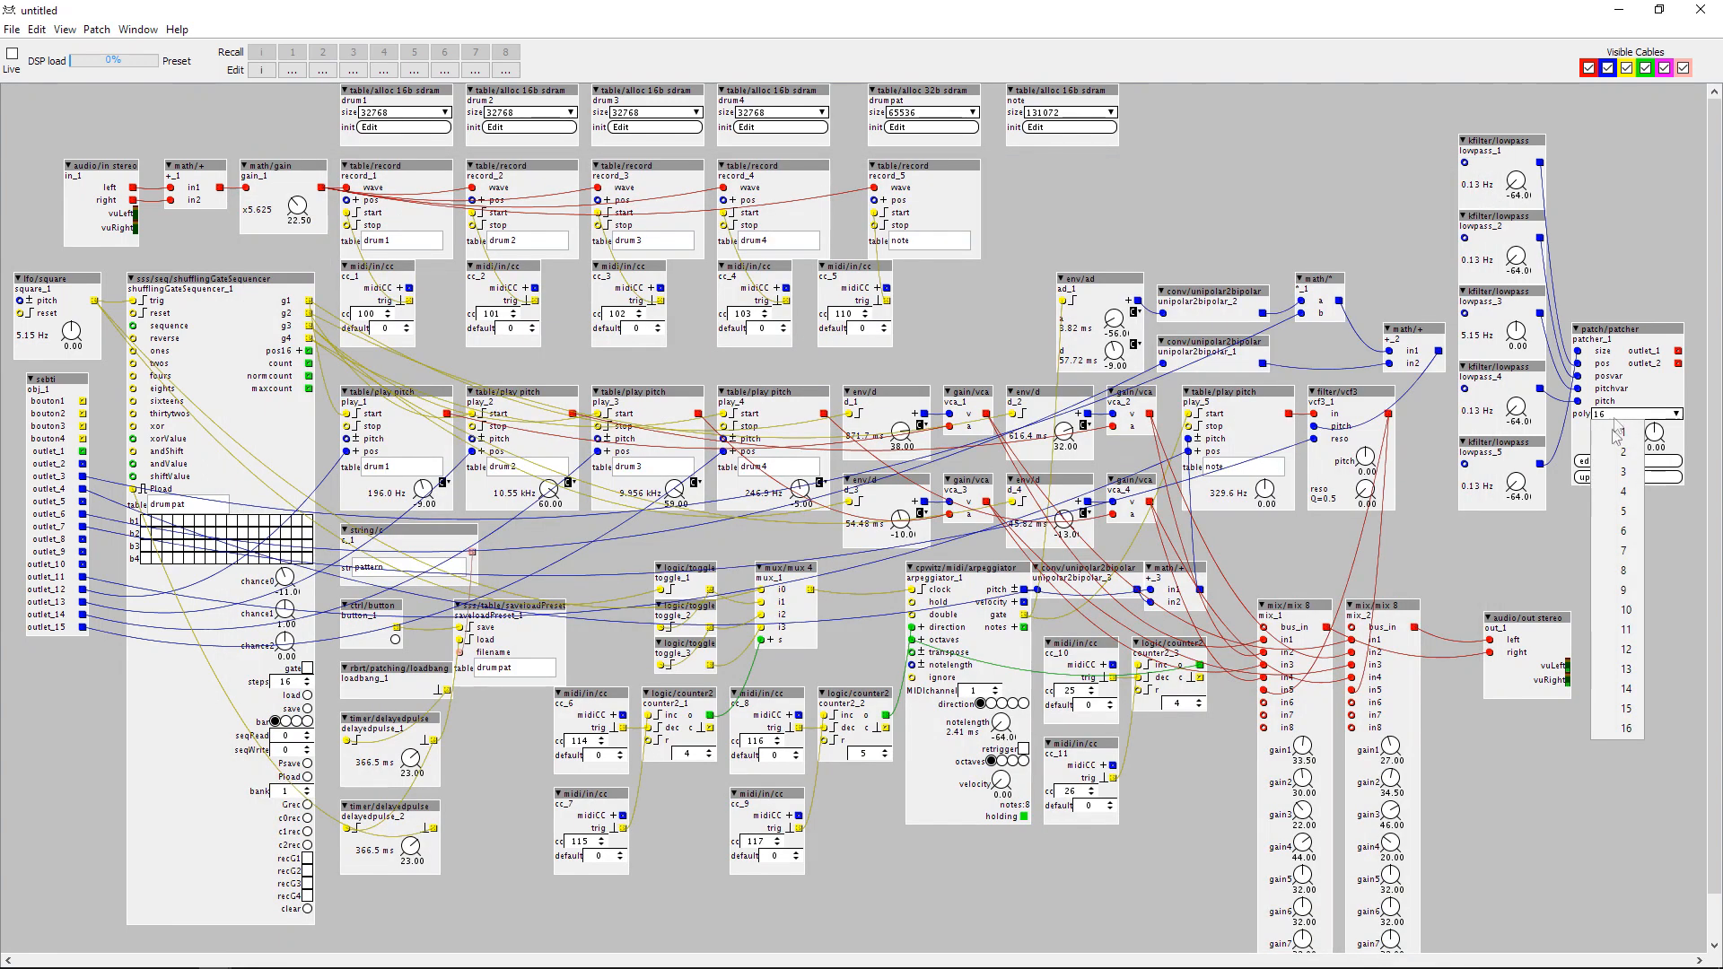
pyautogui.click(1629, 611)
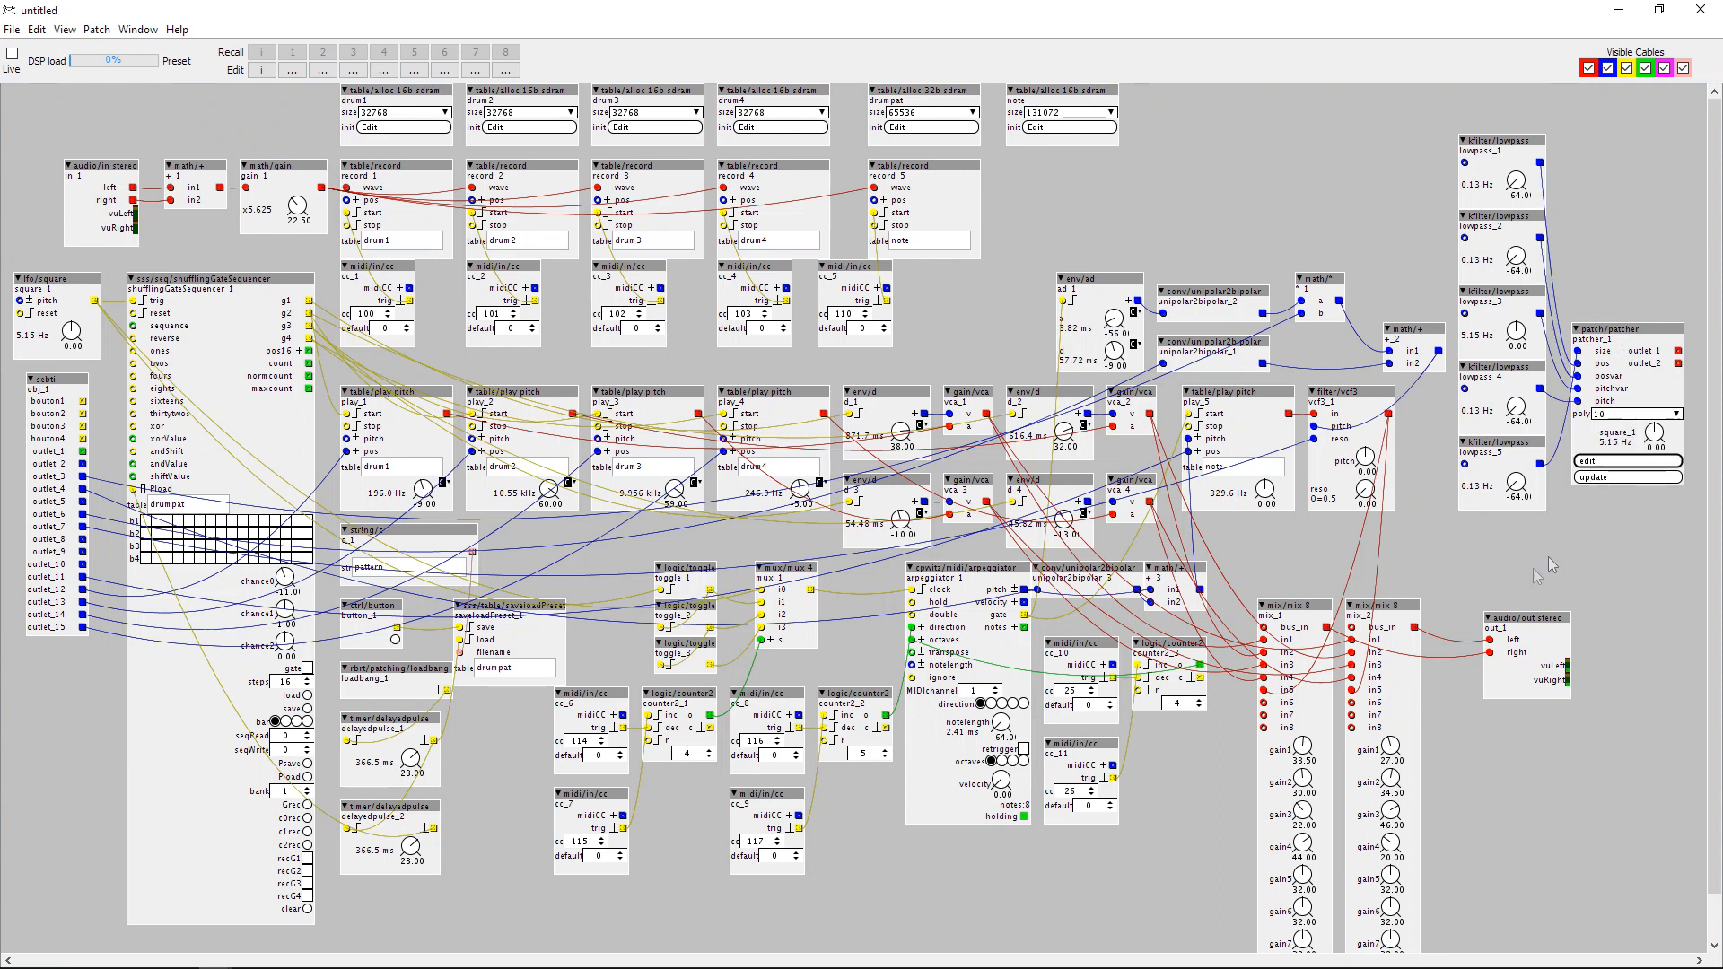
pyautogui.moveTo(1631, 336); pyautogui.dragTo(1618, 337)
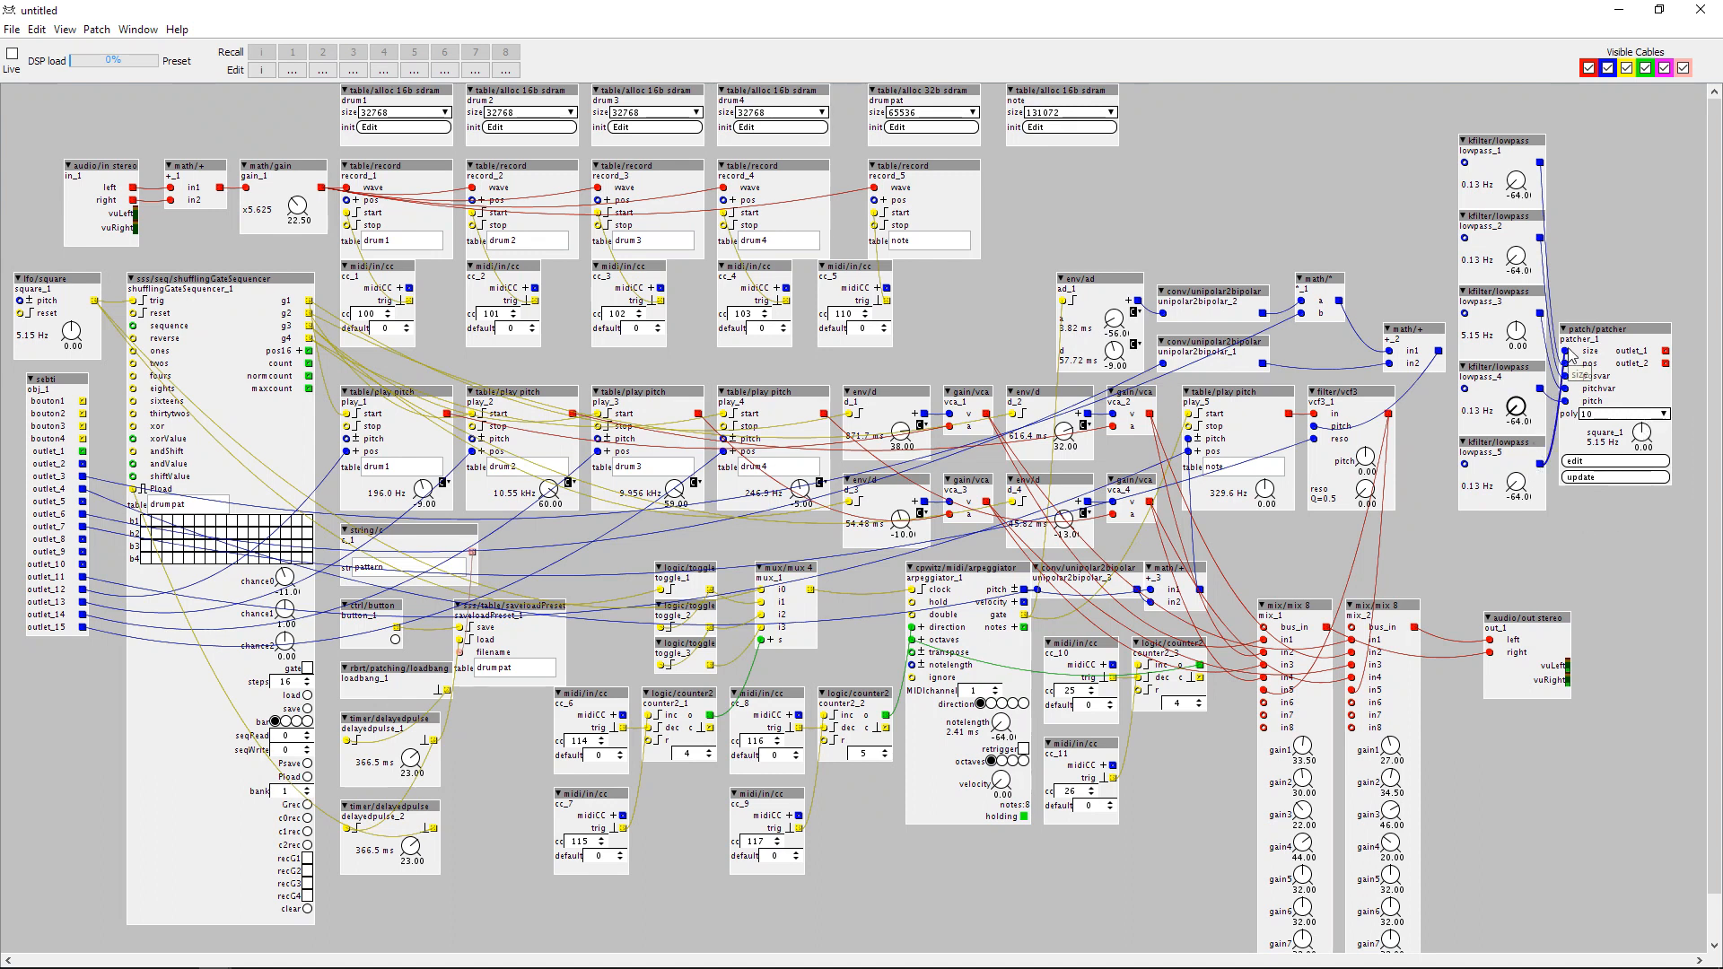
# Add a gain/vca object in the free space above the unipolar2bipolar converters.
pyautogui.doubleClick(1251, 190)
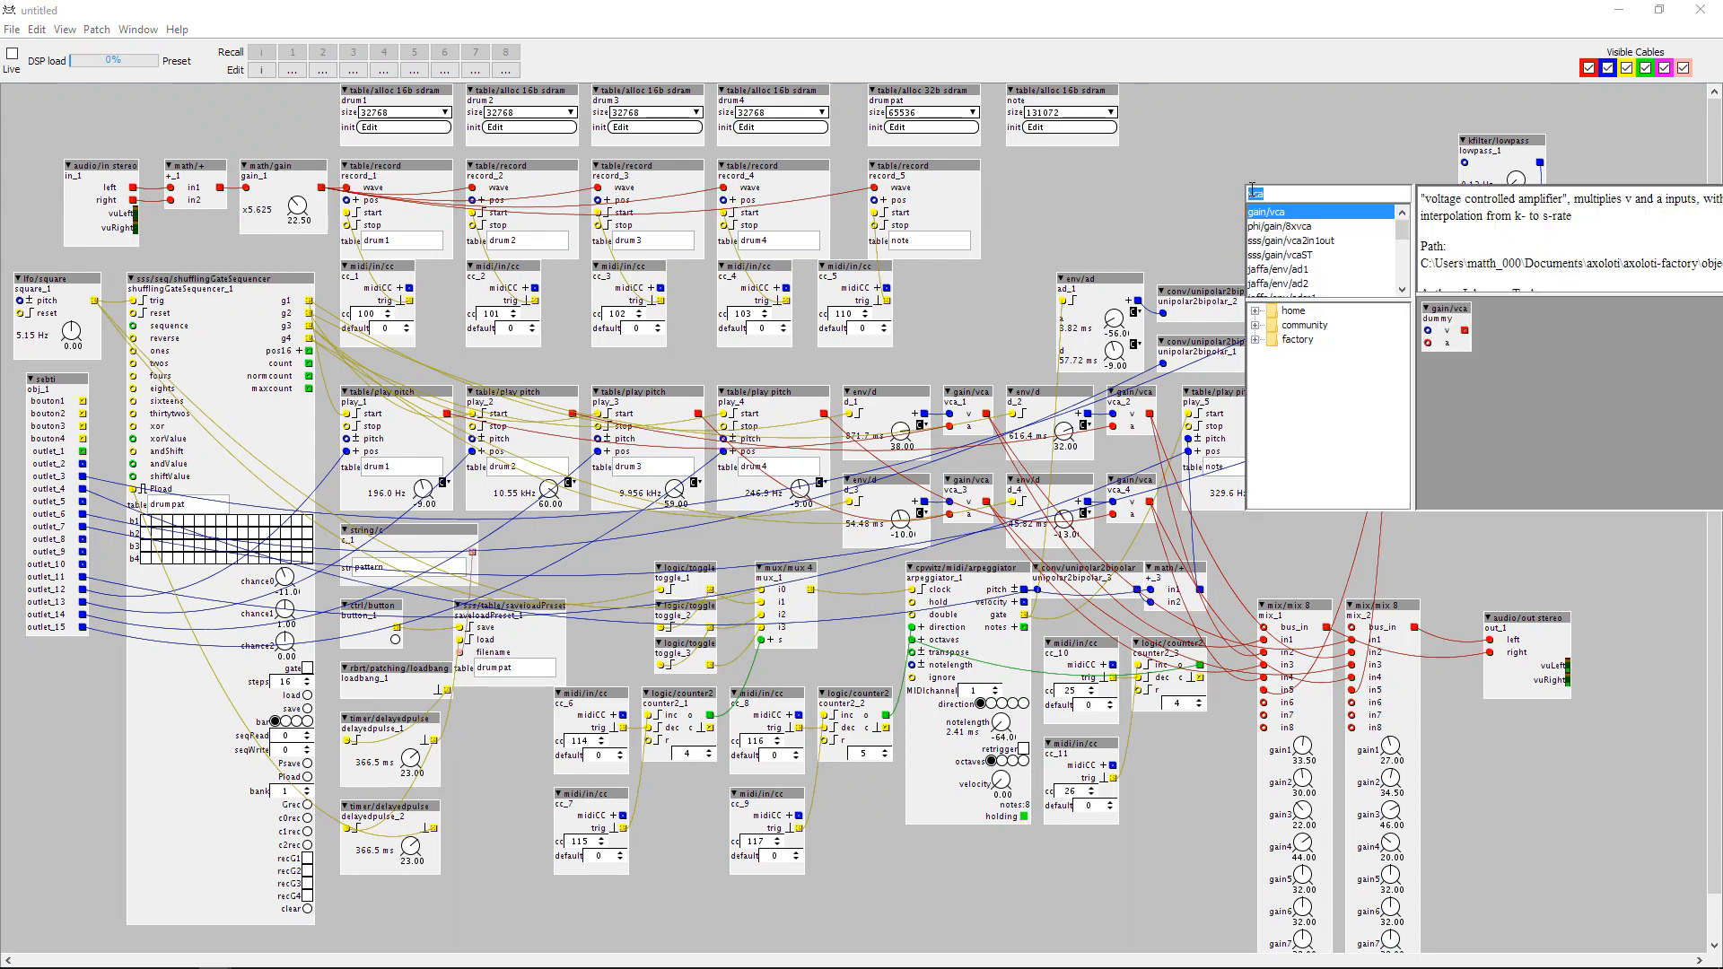
pyautogui.press('Return')
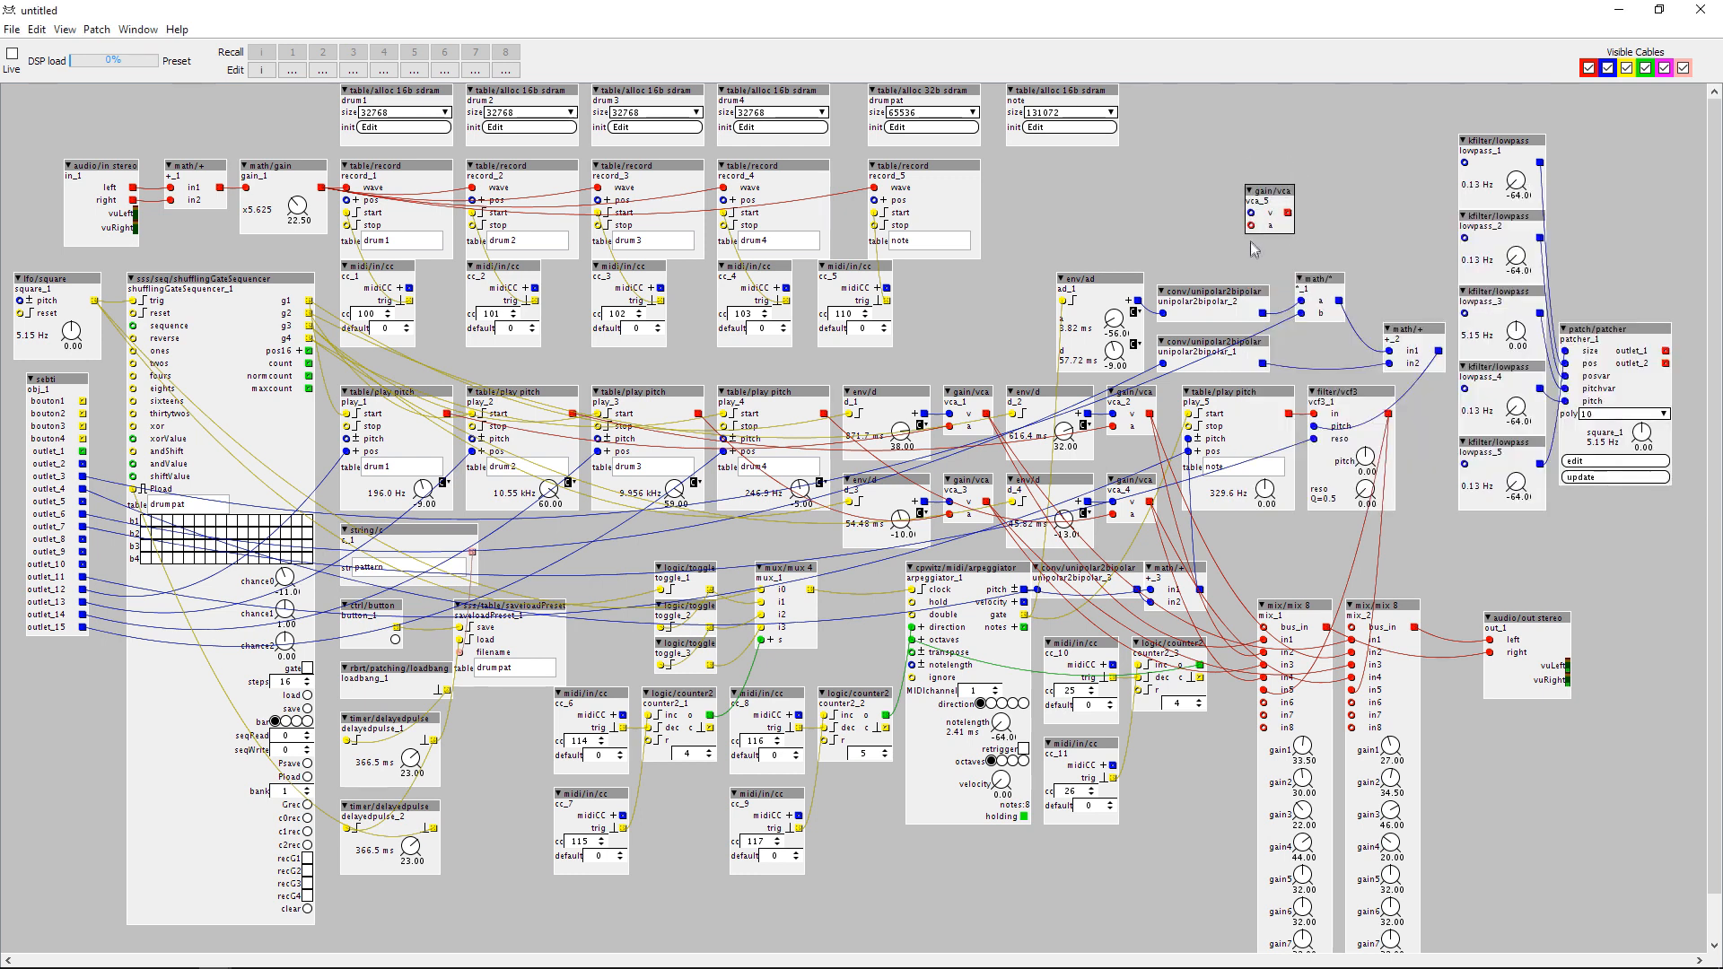
# Open the patcher_1 subpatch and add a mix/mix 2 g object in the free space beside the upper math/+ object.
pyautogui.click(1579, 462)
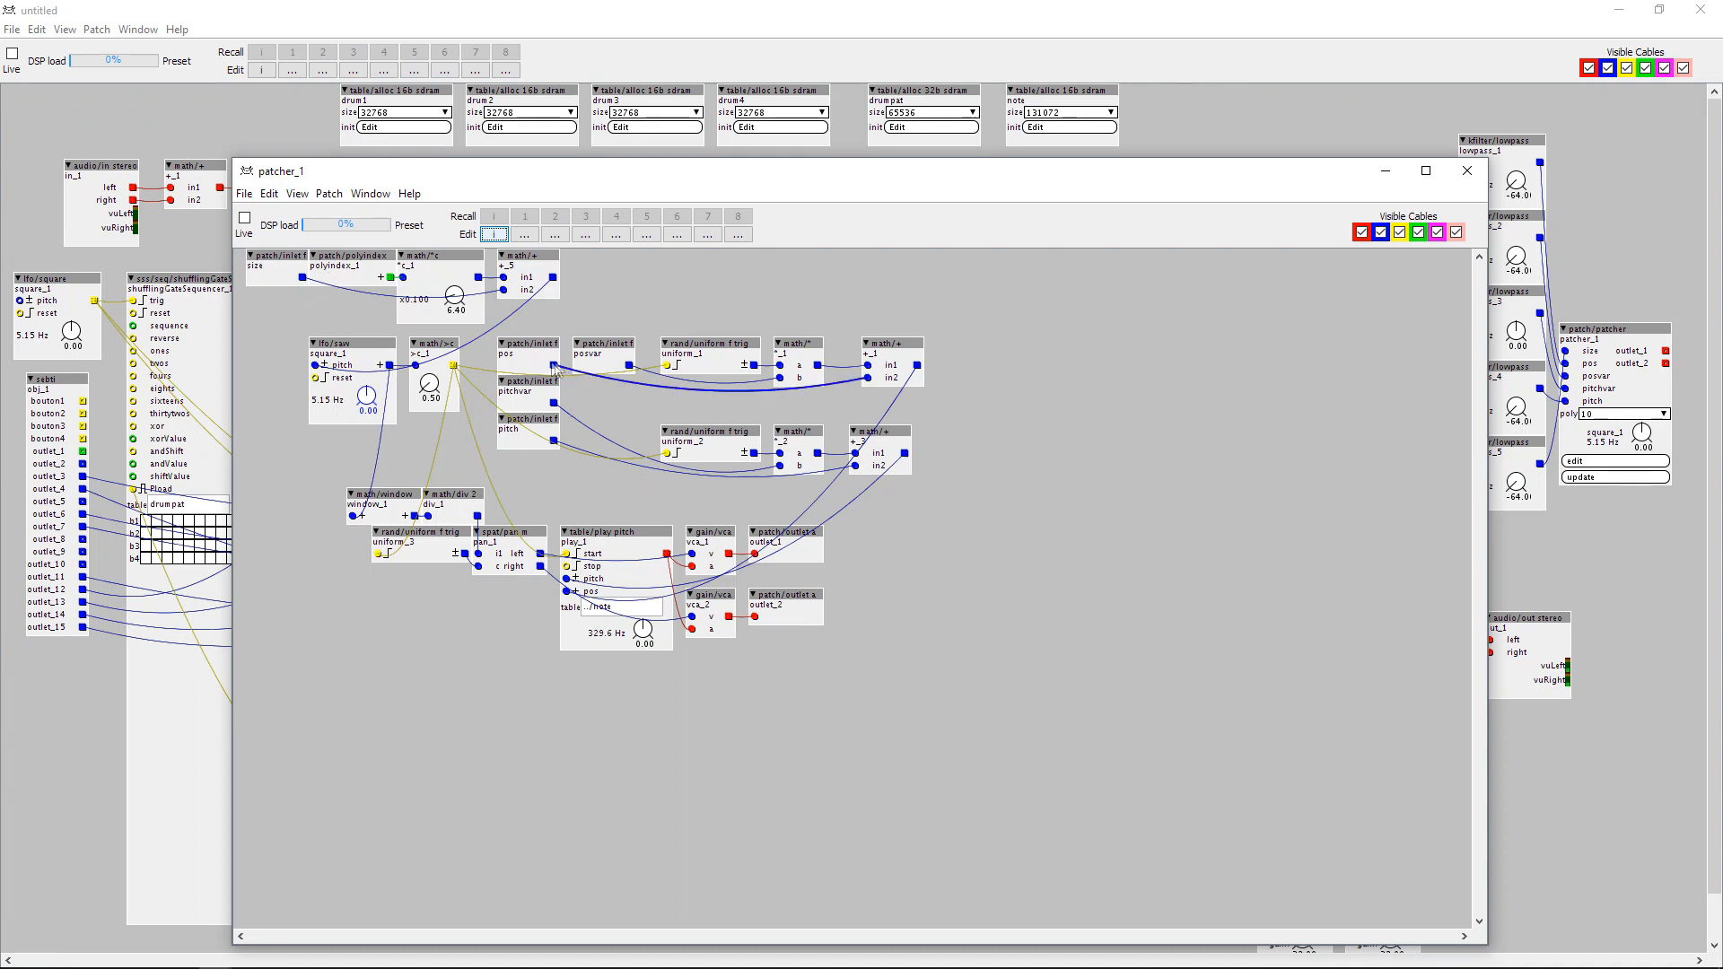
pyautogui.moveTo(552, 432); pyautogui.dragTo(515, 453)
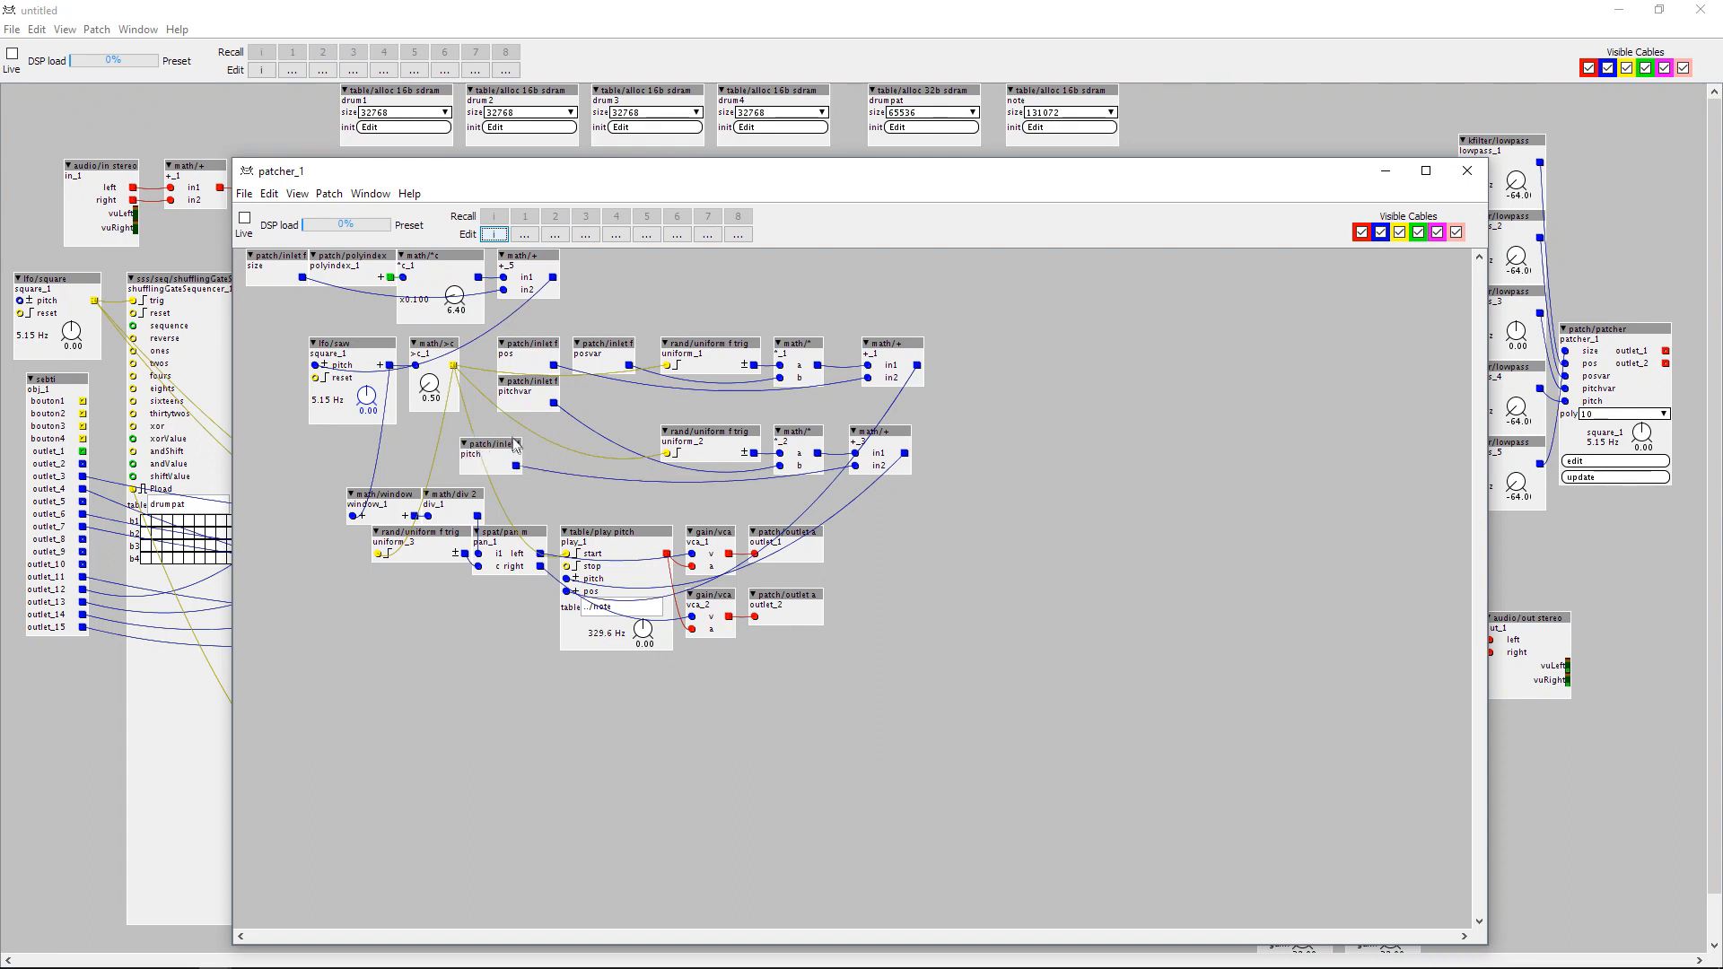
pyautogui.doubleClick(553, 459)
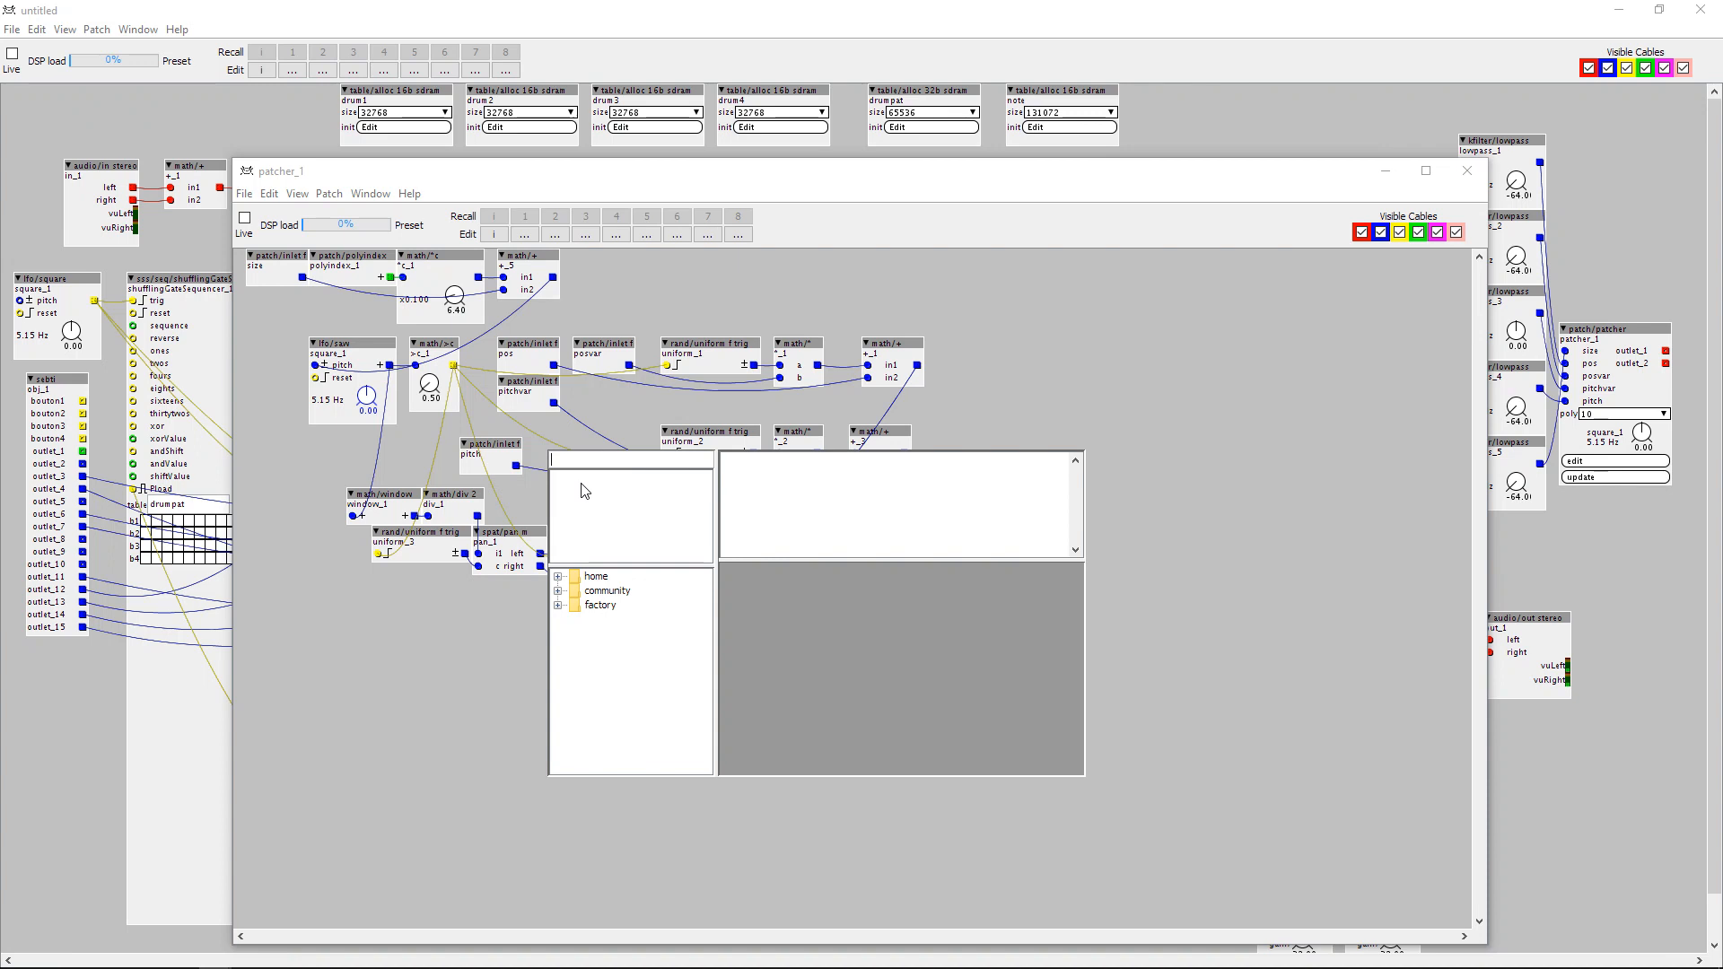
pyautogui.write('mix')
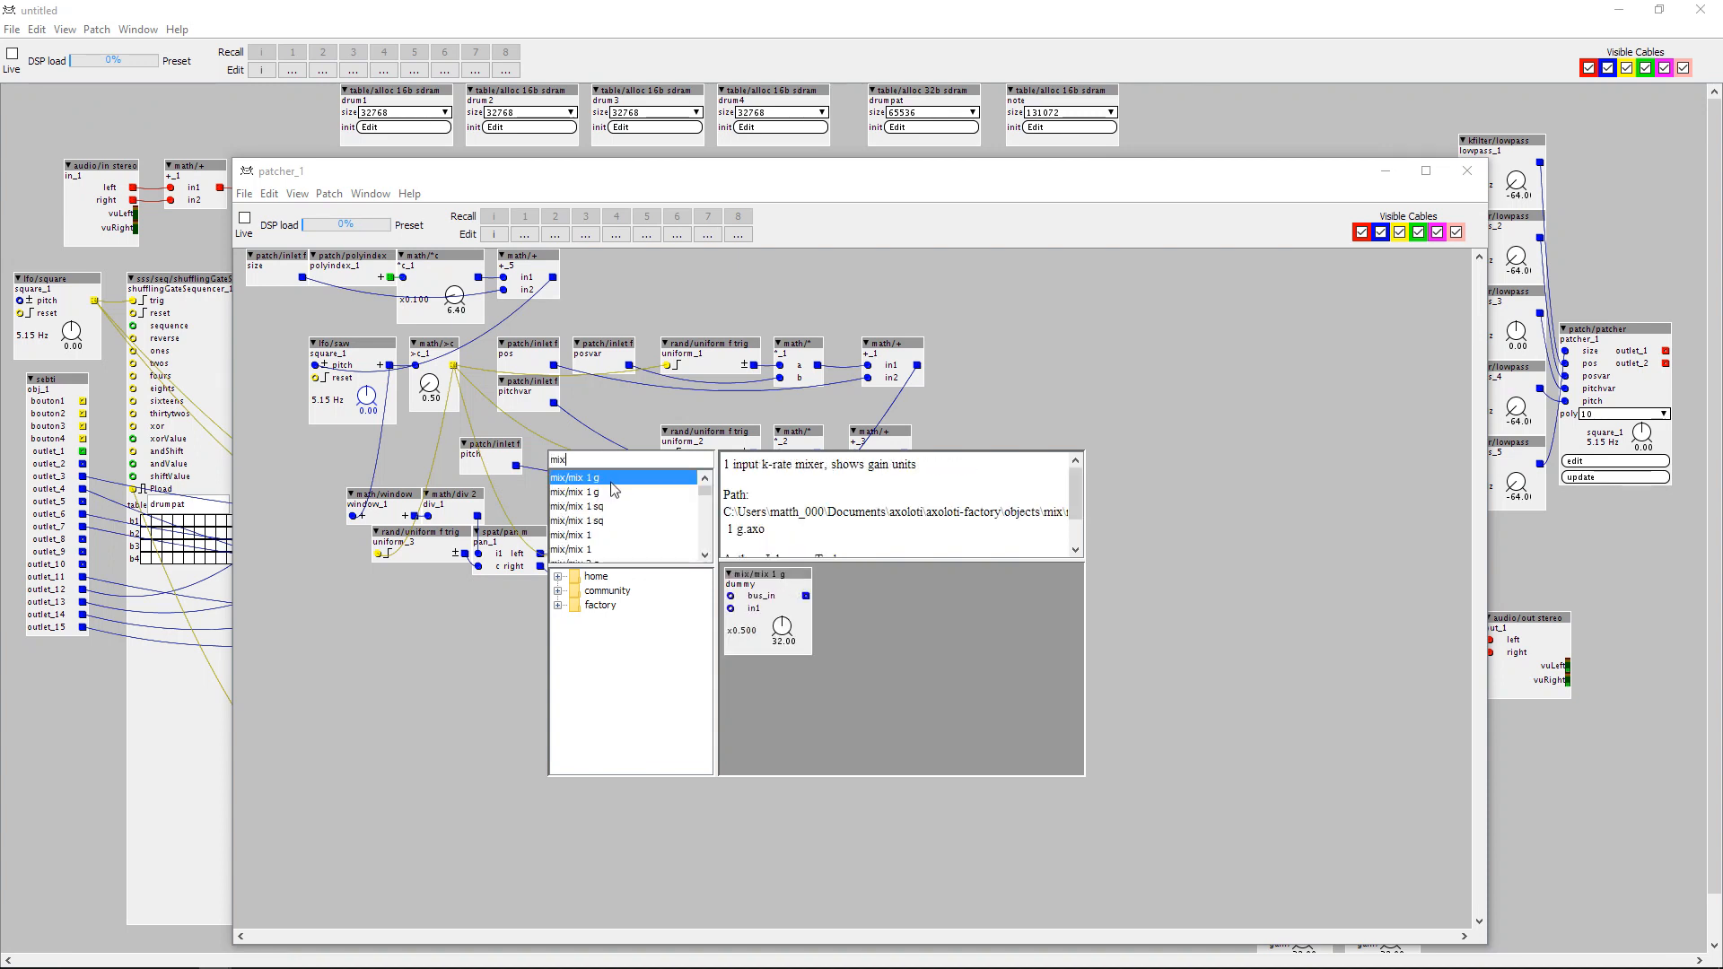
pyautogui.click(596, 537)
pyautogui.scroll(-1, 598, 545)
pyautogui.click(601, 538)
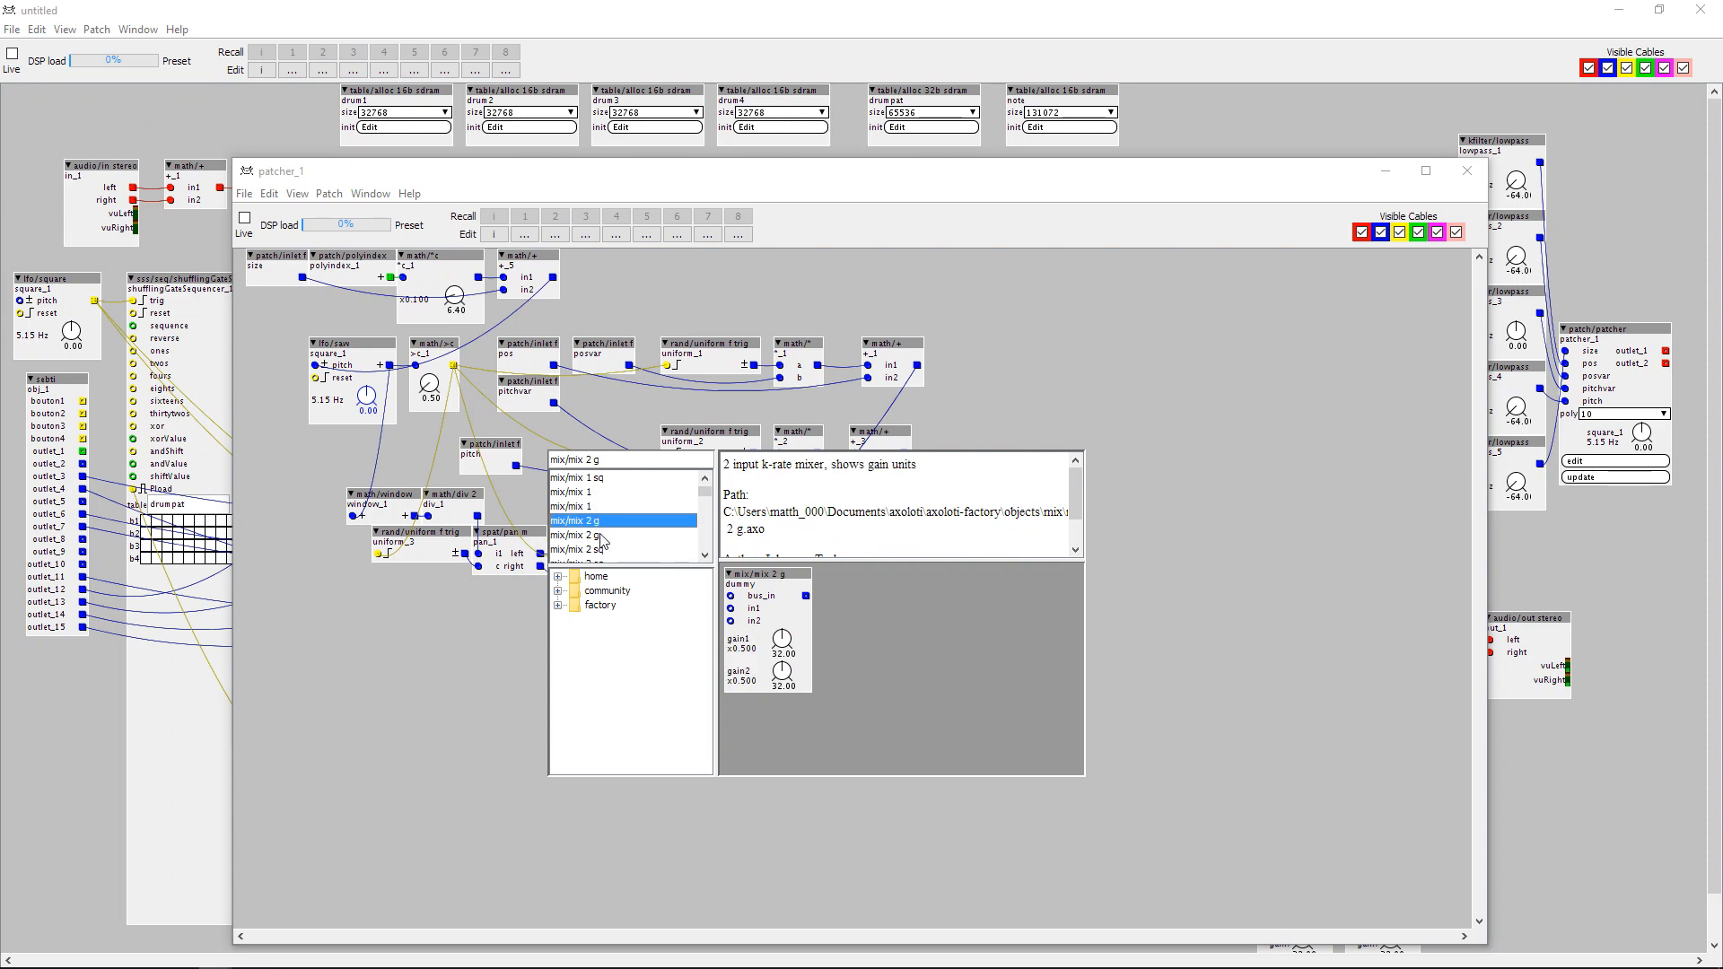
pyautogui.doubleClick(599, 525)
pyautogui.moveTo(589, 468); pyautogui.dragTo(1012, 321)
# Route the pitch inlet through the mixer's in2 with gain2 at 63.50 and into in2 of the lower math/+ object.
pyautogui.moveTo(516, 467); pyautogui.dragTo(955, 353)
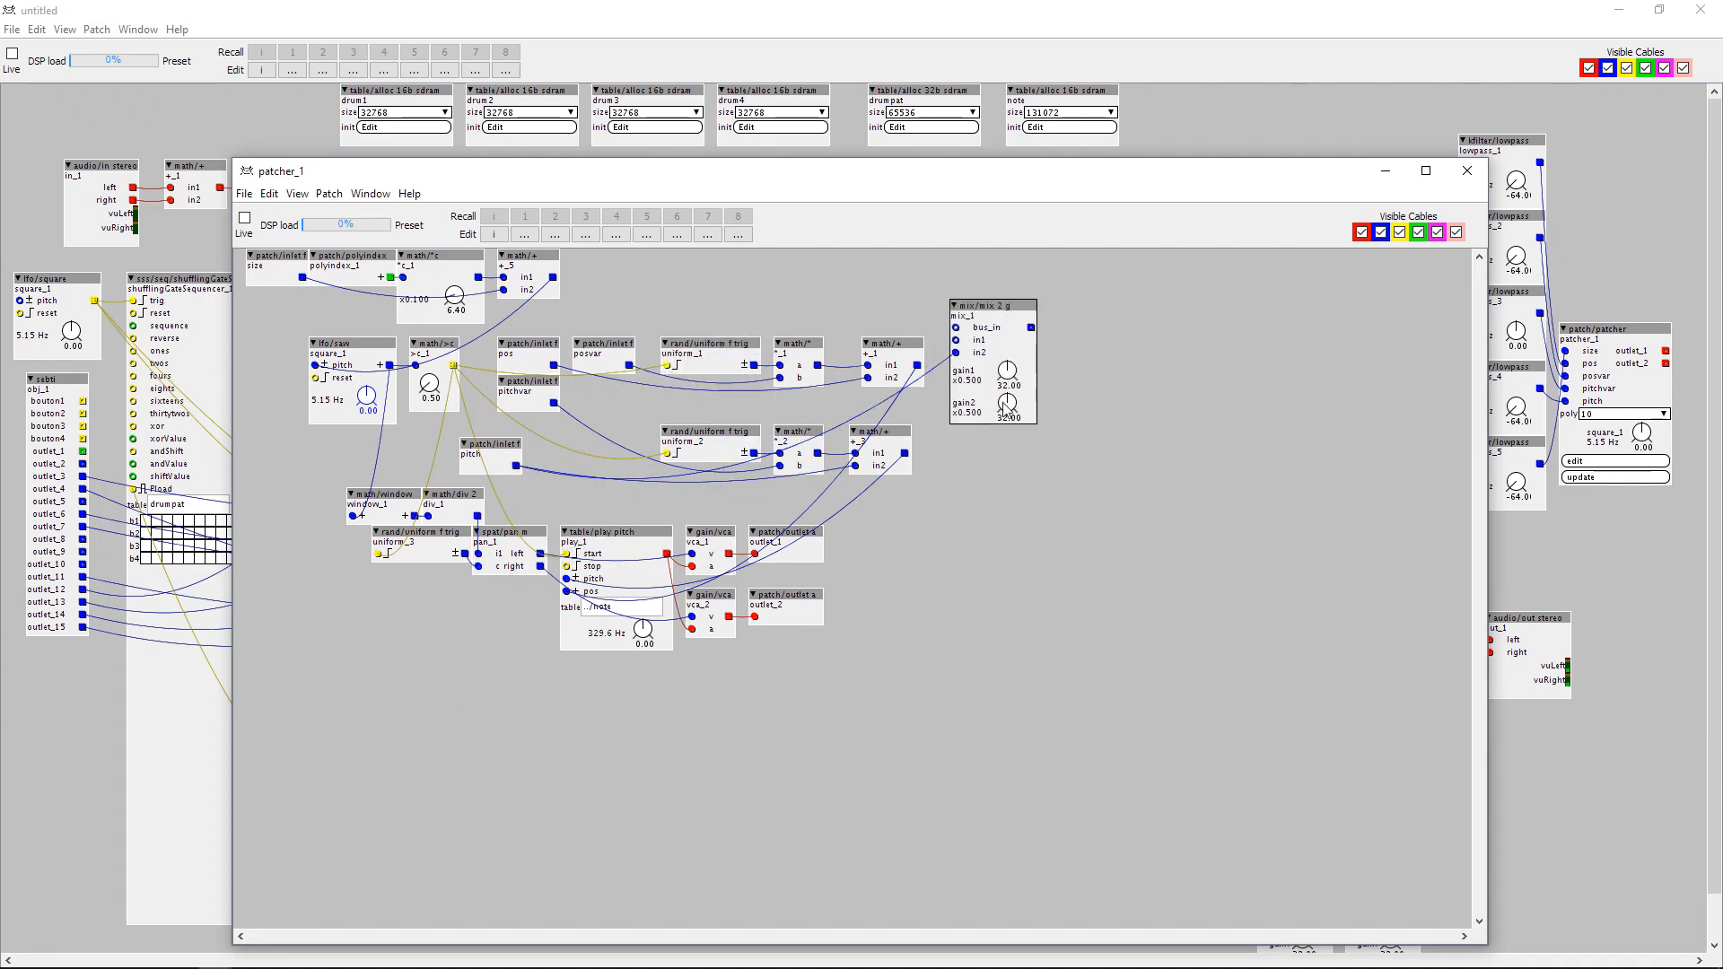
pyautogui.moveTo(518, 452); pyautogui.dragTo(467, 452)
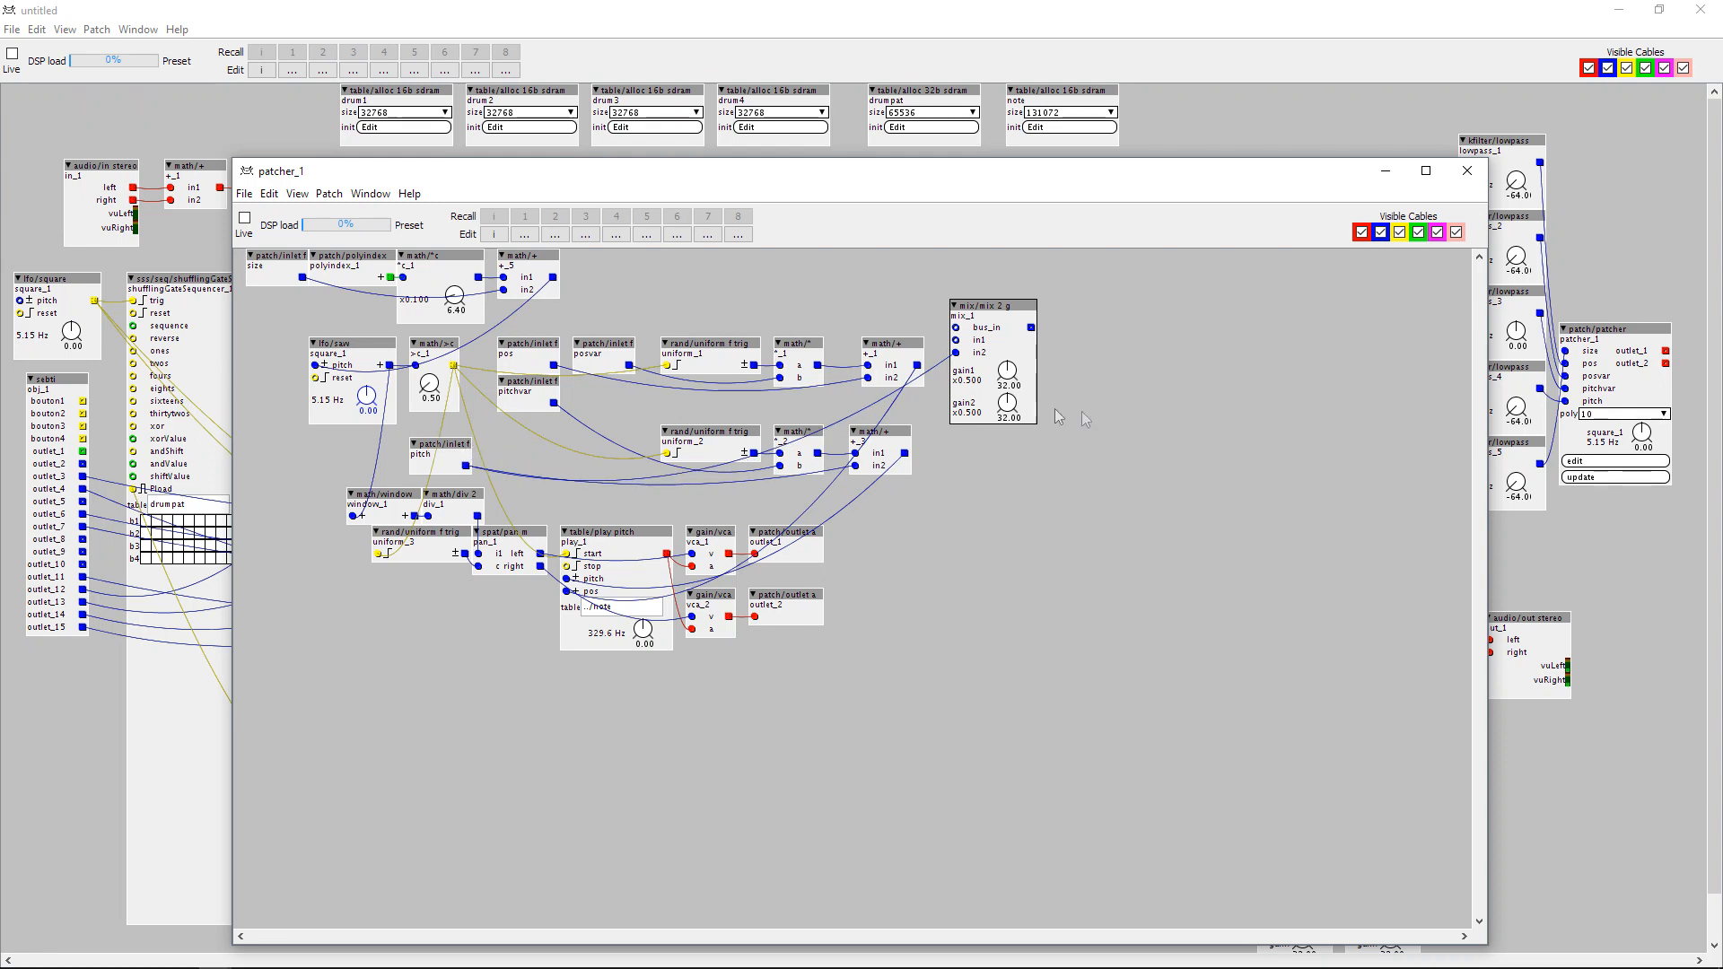
pyautogui.moveTo(1008, 406); pyautogui.dragTo(1008, 429)
pyautogui.moveTo(1017, 408); pyautogui.dragTo(1011, 350)
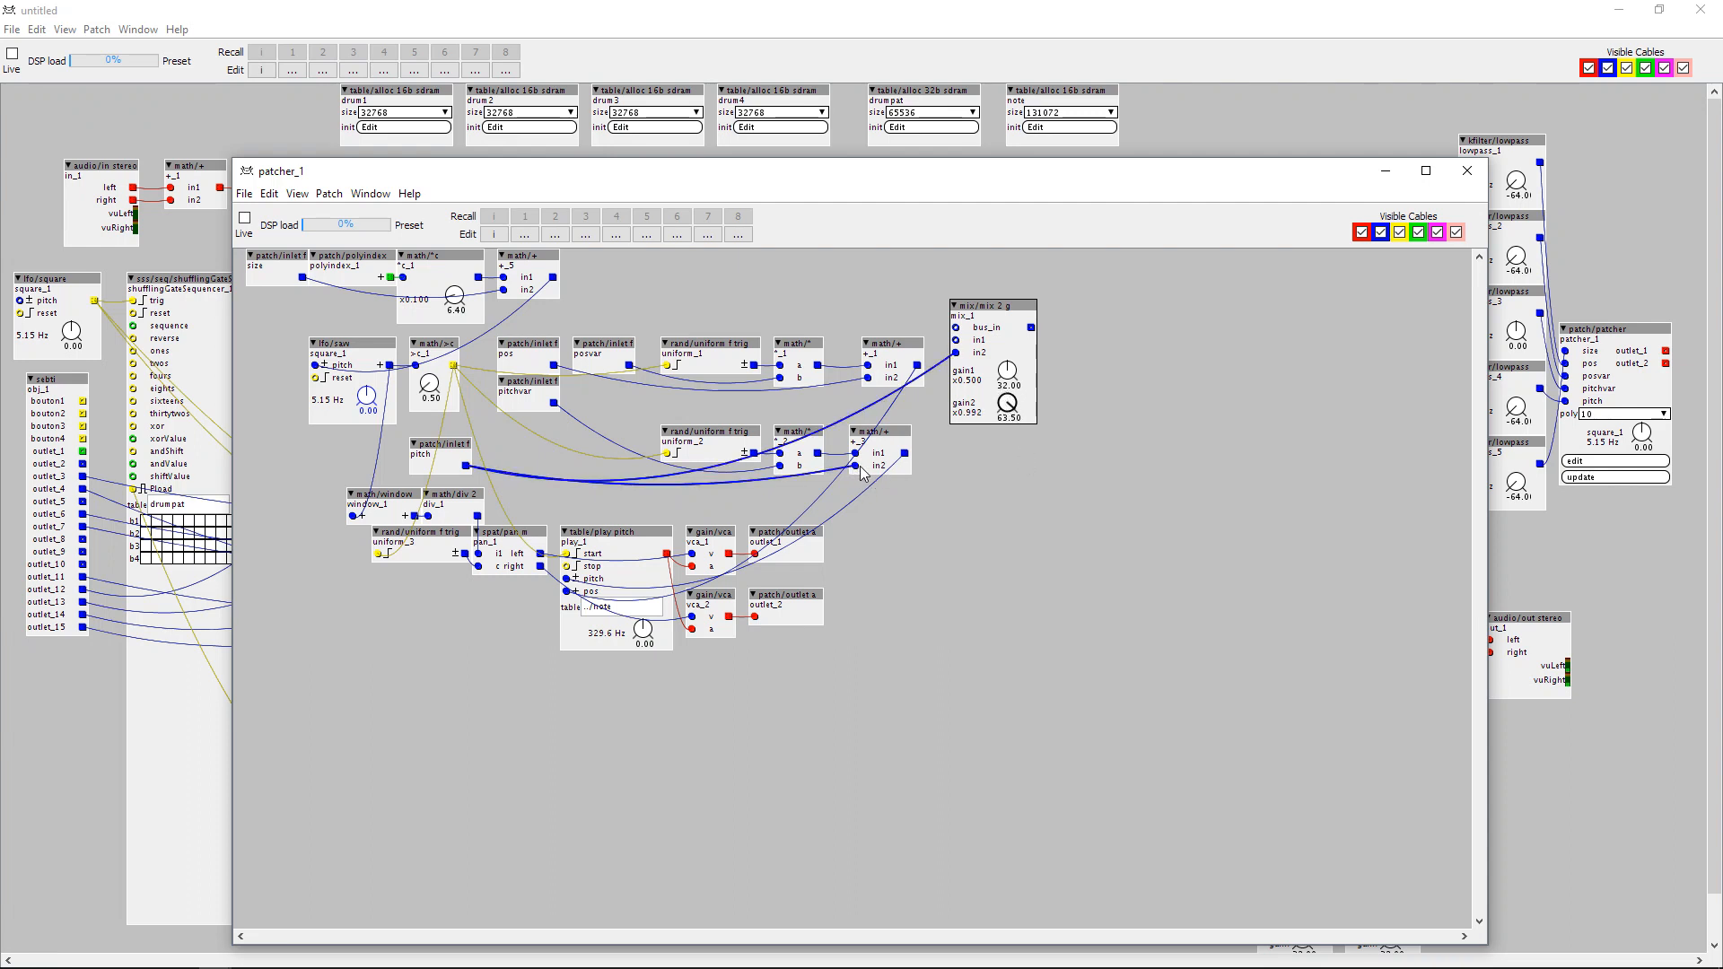
pyautogui.moveTo(1031, 328); pyautogui.dragTo(855, 465)
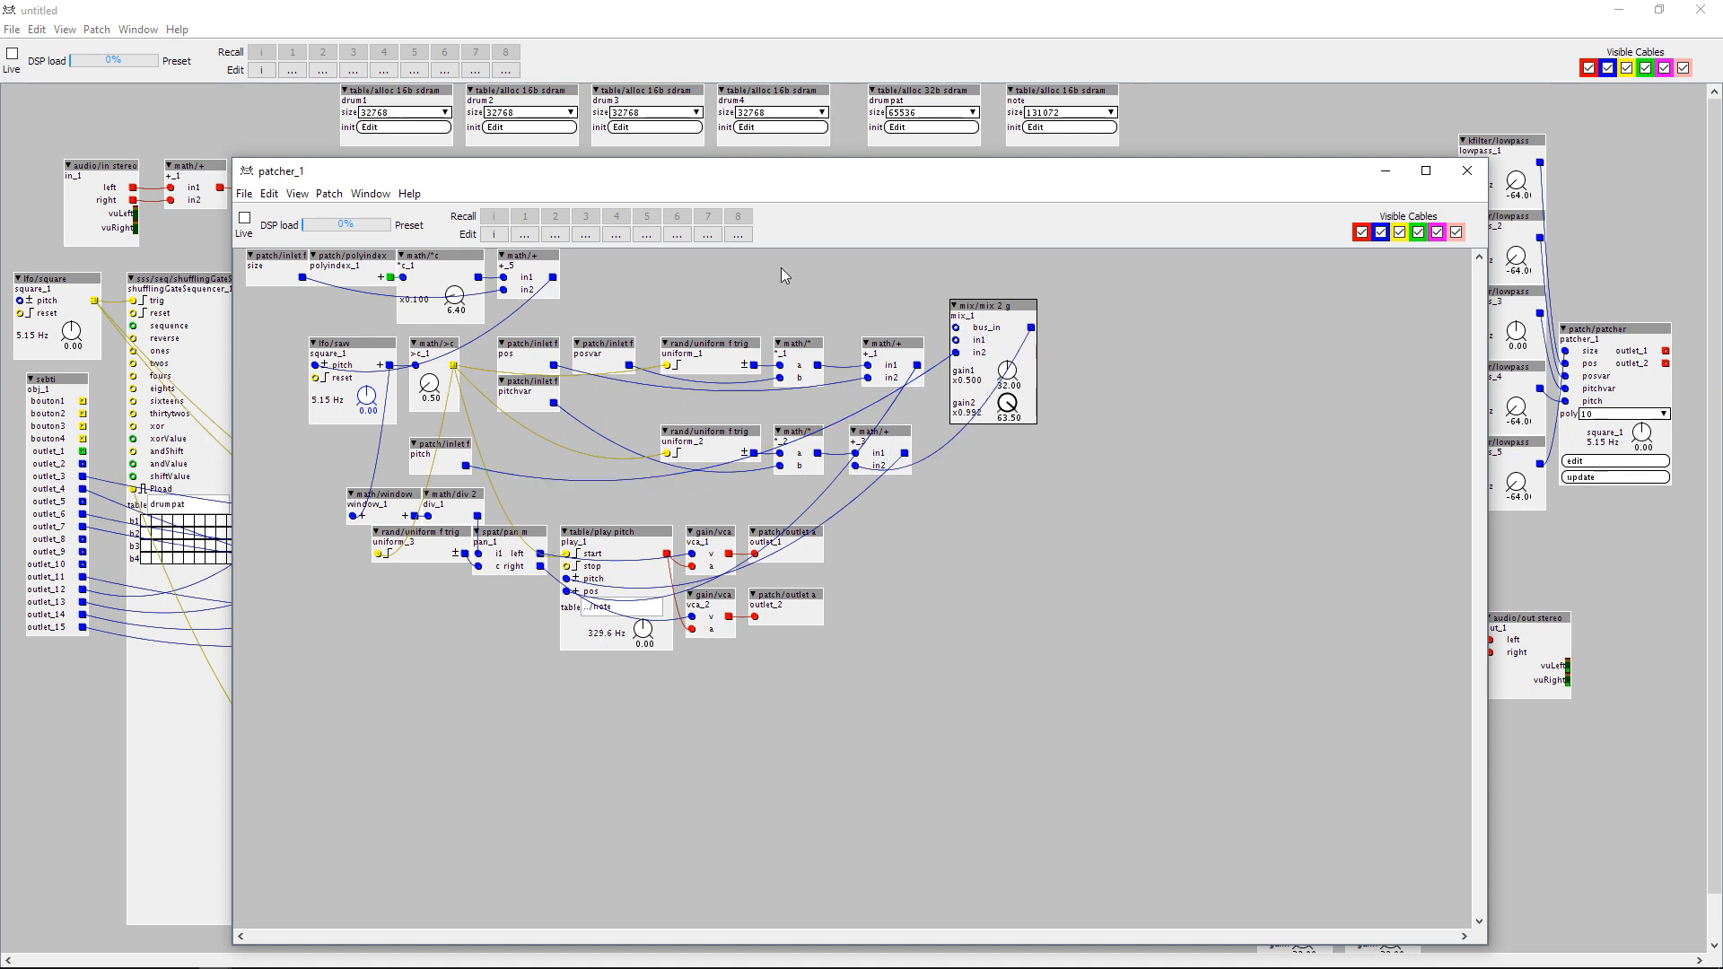
# Add a midi/in/keyb object above the mixer and connect its note output to the mixer's bus_in.
pyautogui.doubleClick(781, 268)
pyautogui.write('midi')
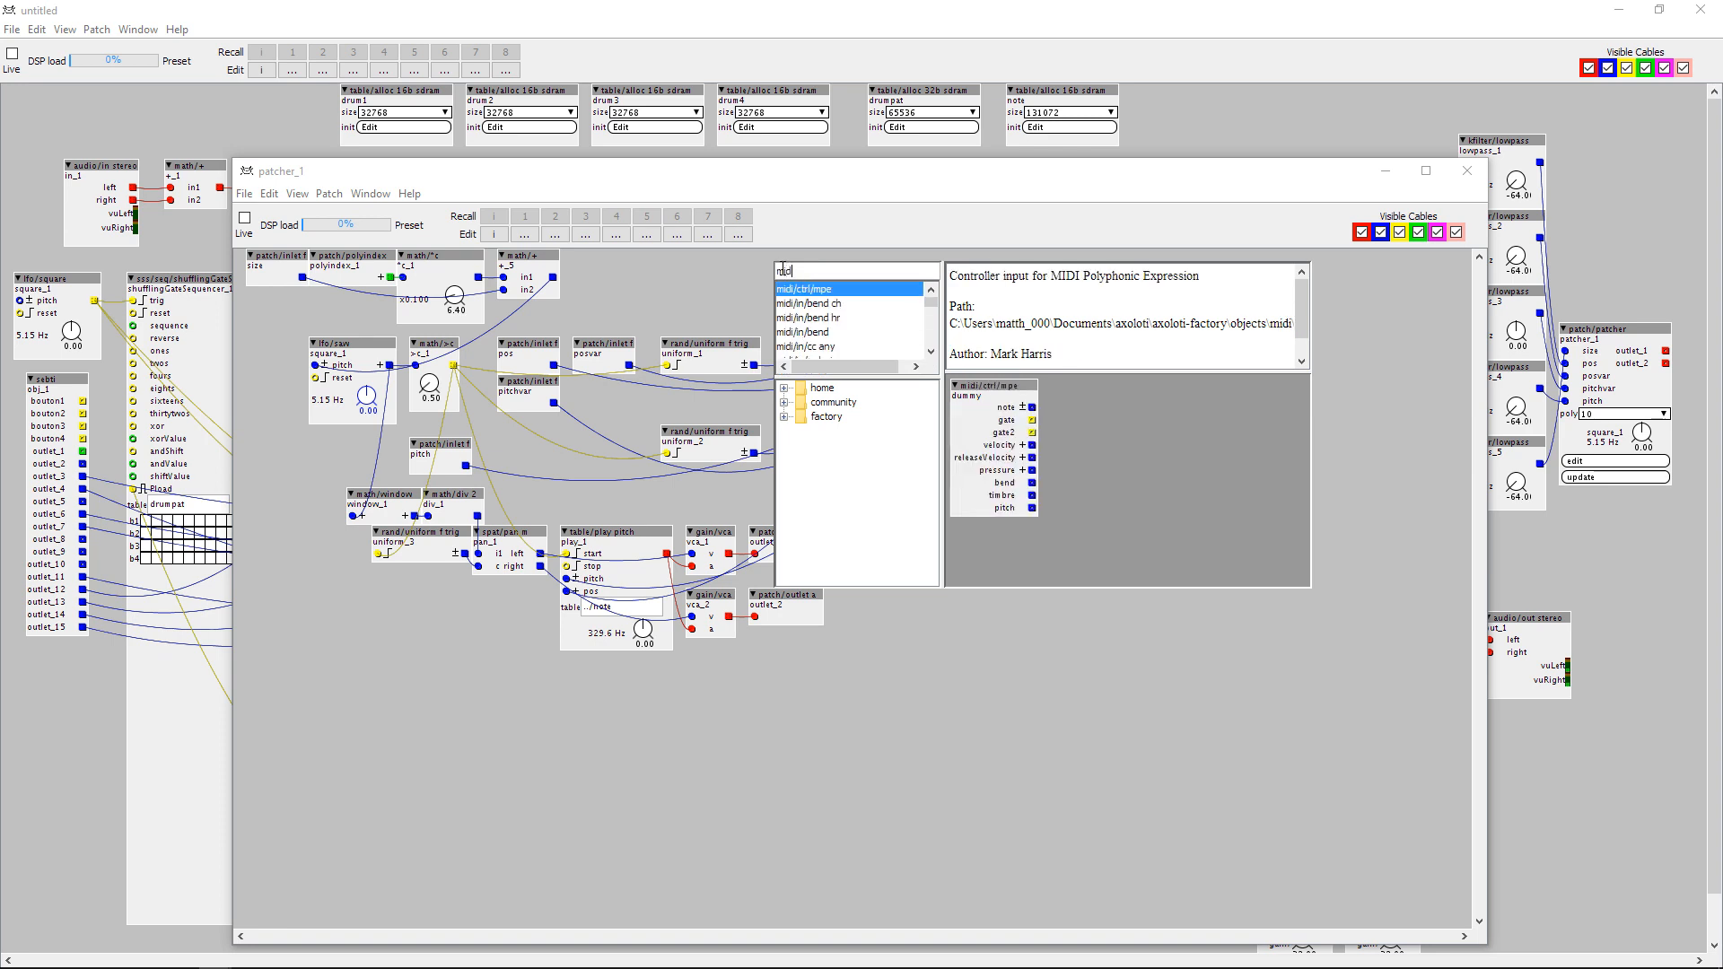
pyautogui.scroll(-2, 827, 337)
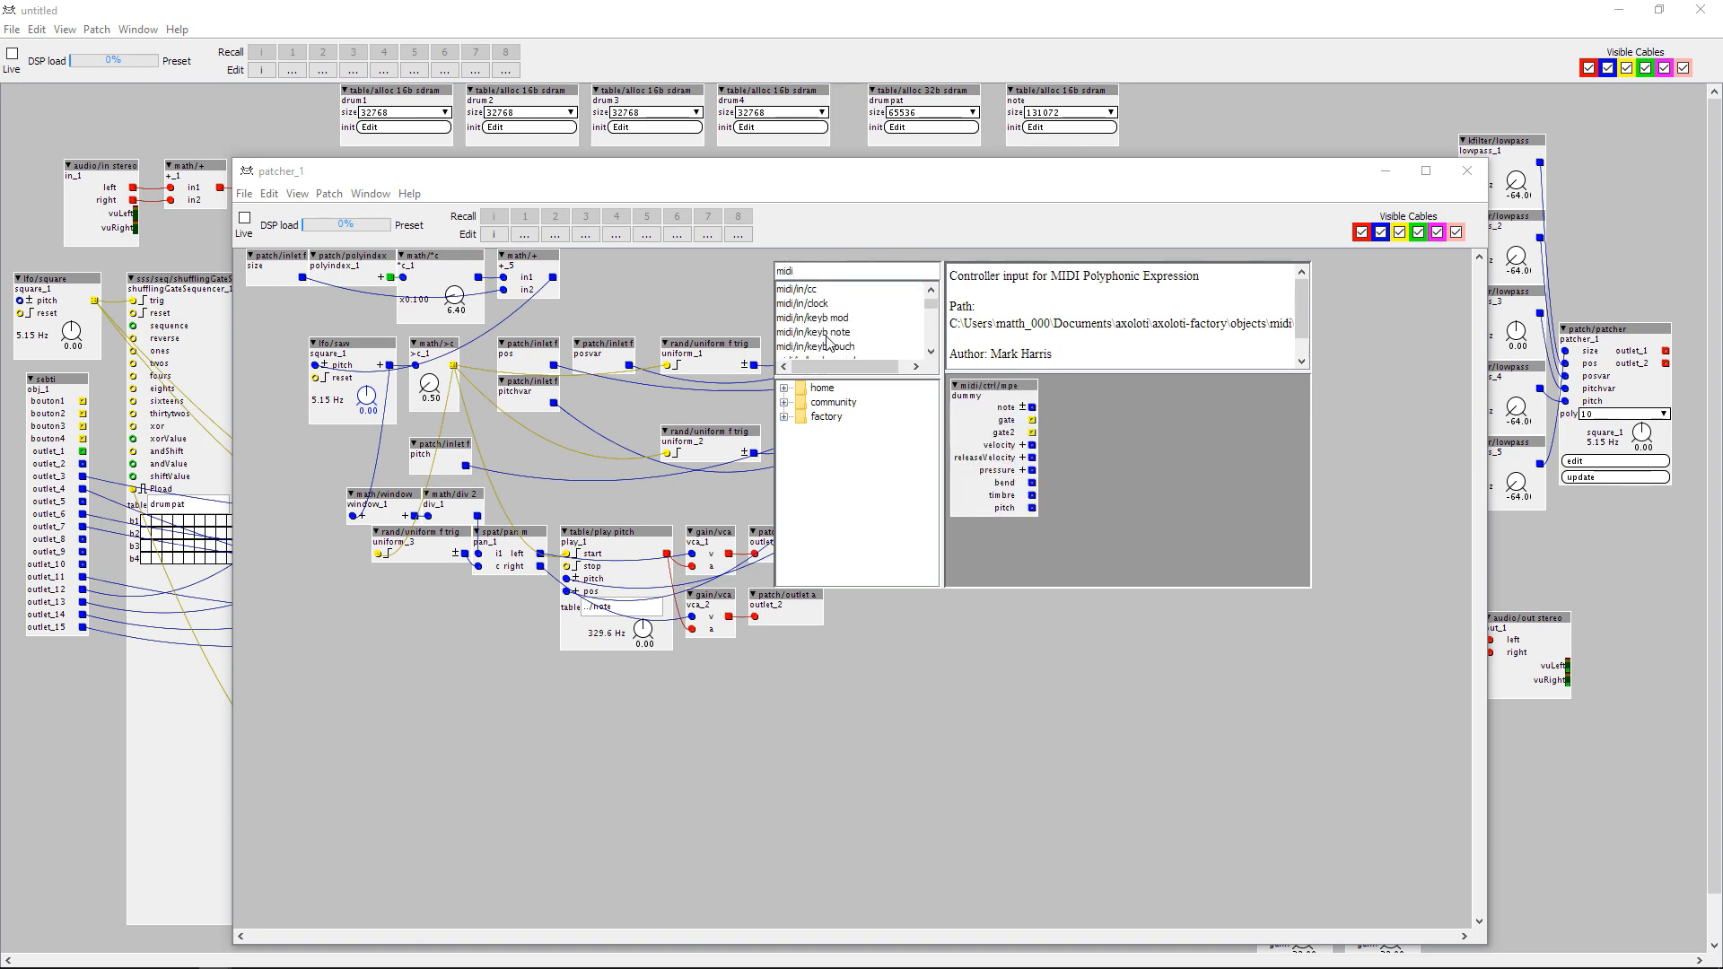
pyautogui.scroll(-2, 823, 330)
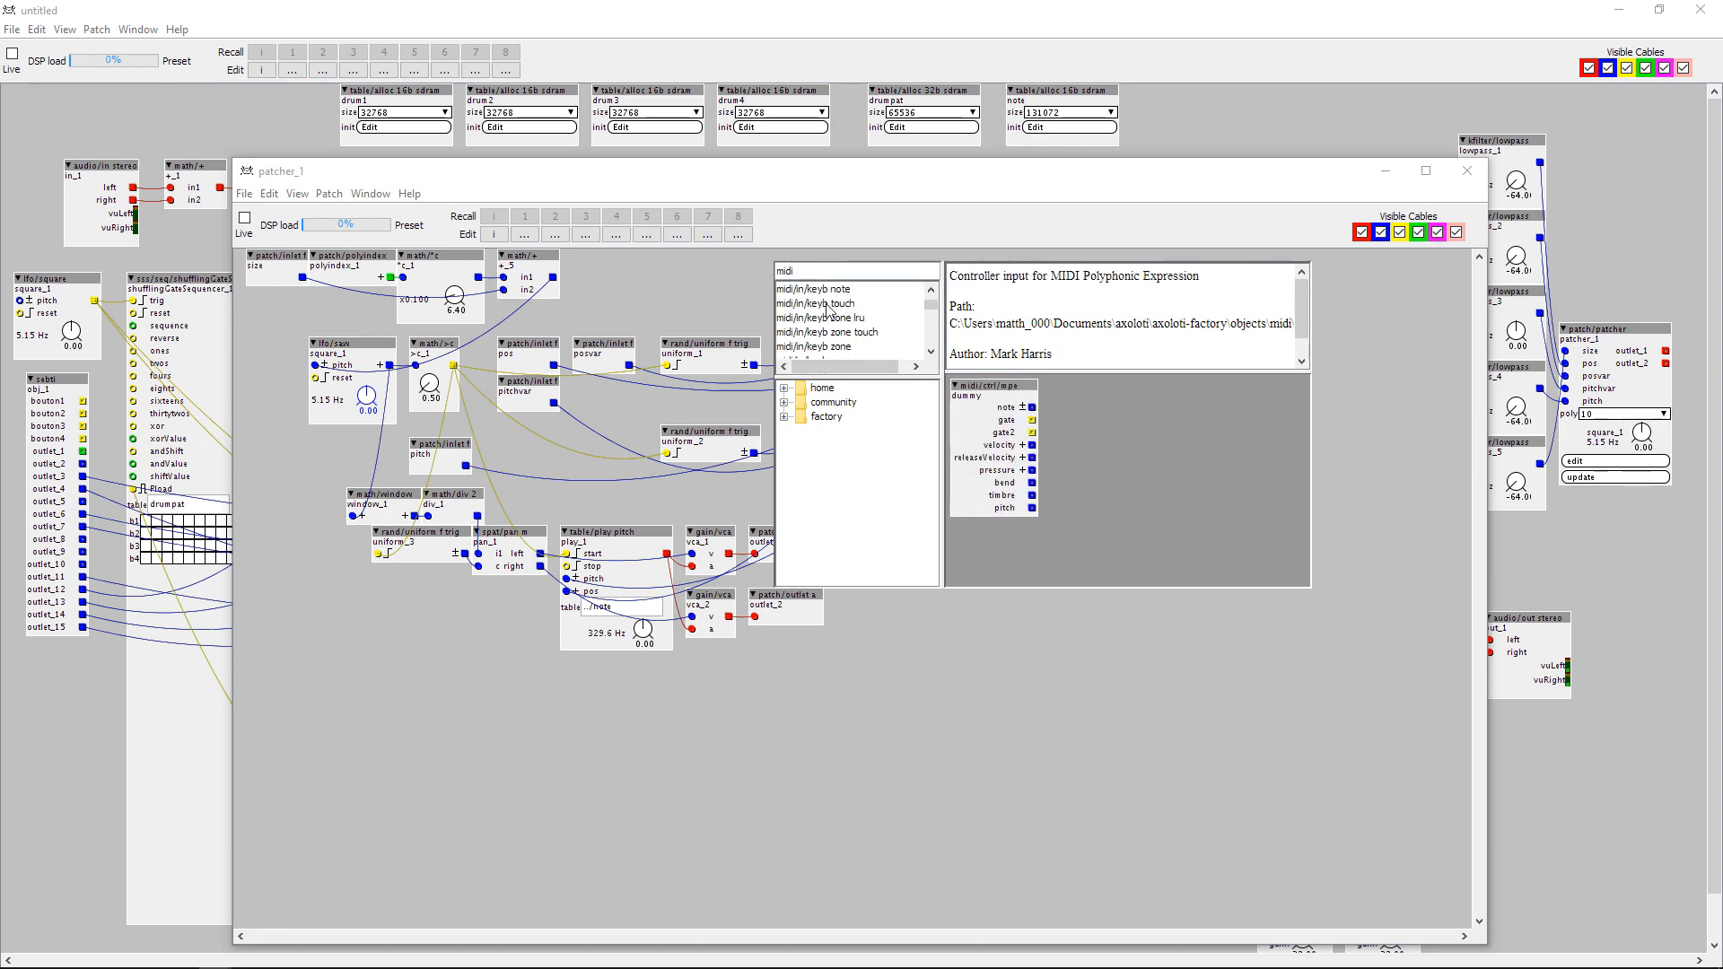
pyautogui.click(825, 319)
pyautogui.press('Return')
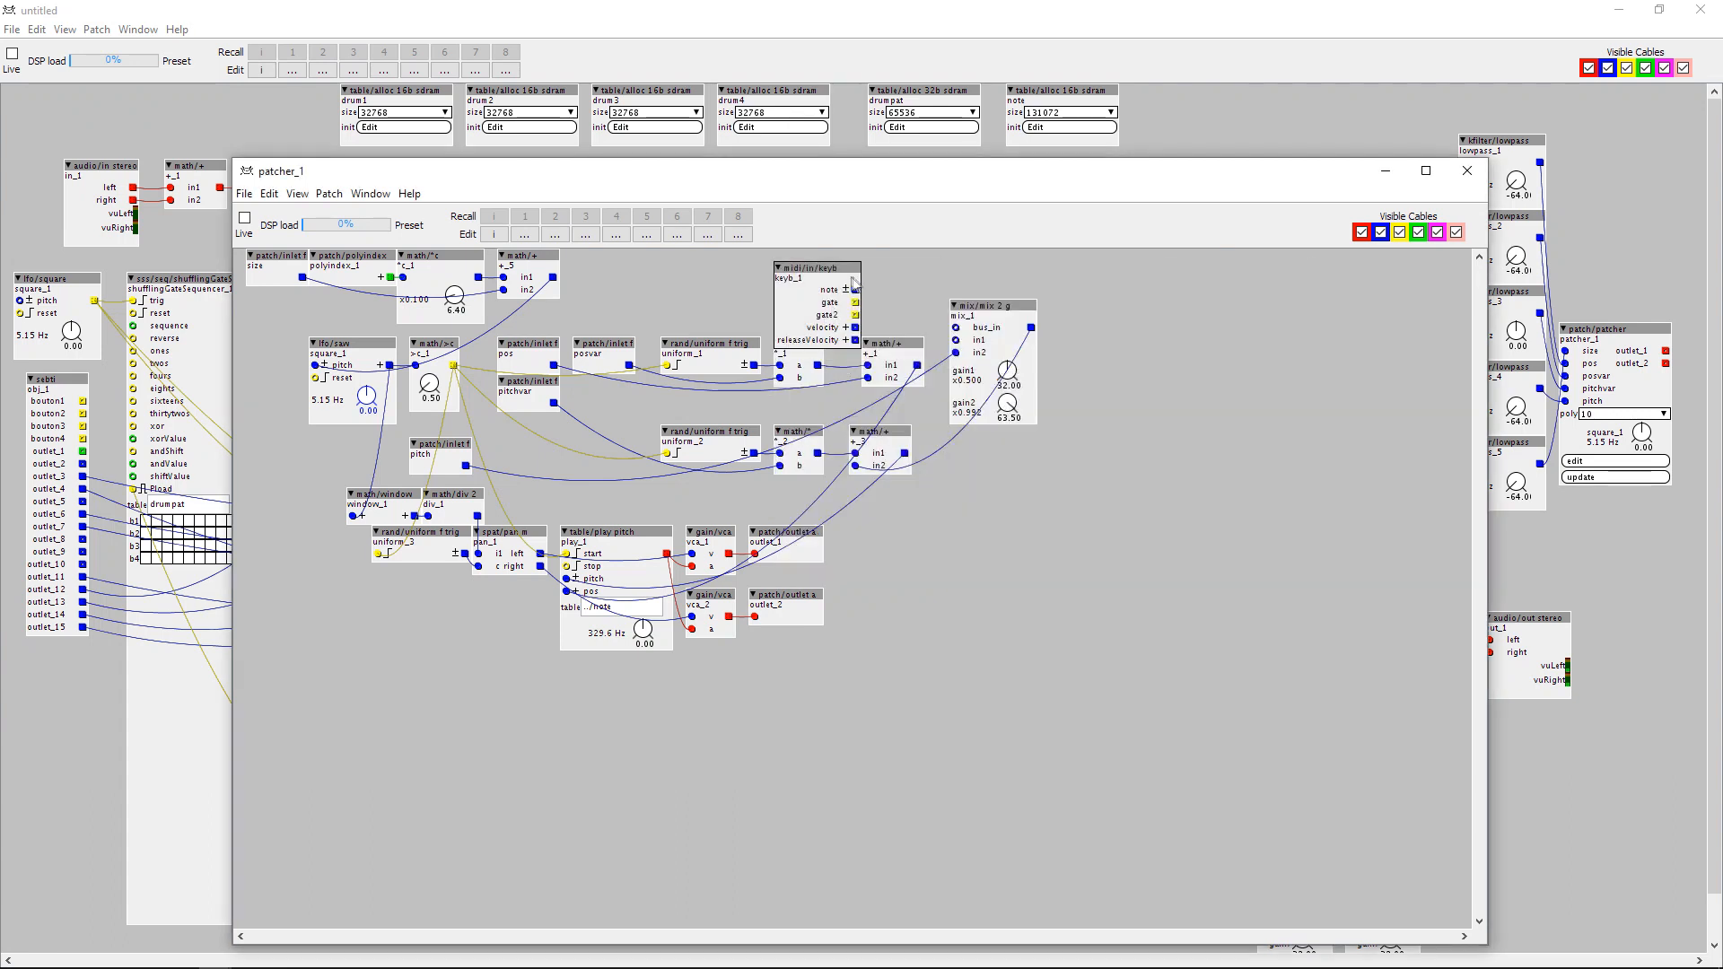
pyautogui.moveTo(856, 279); pyautogui.dragTo(956, 341)
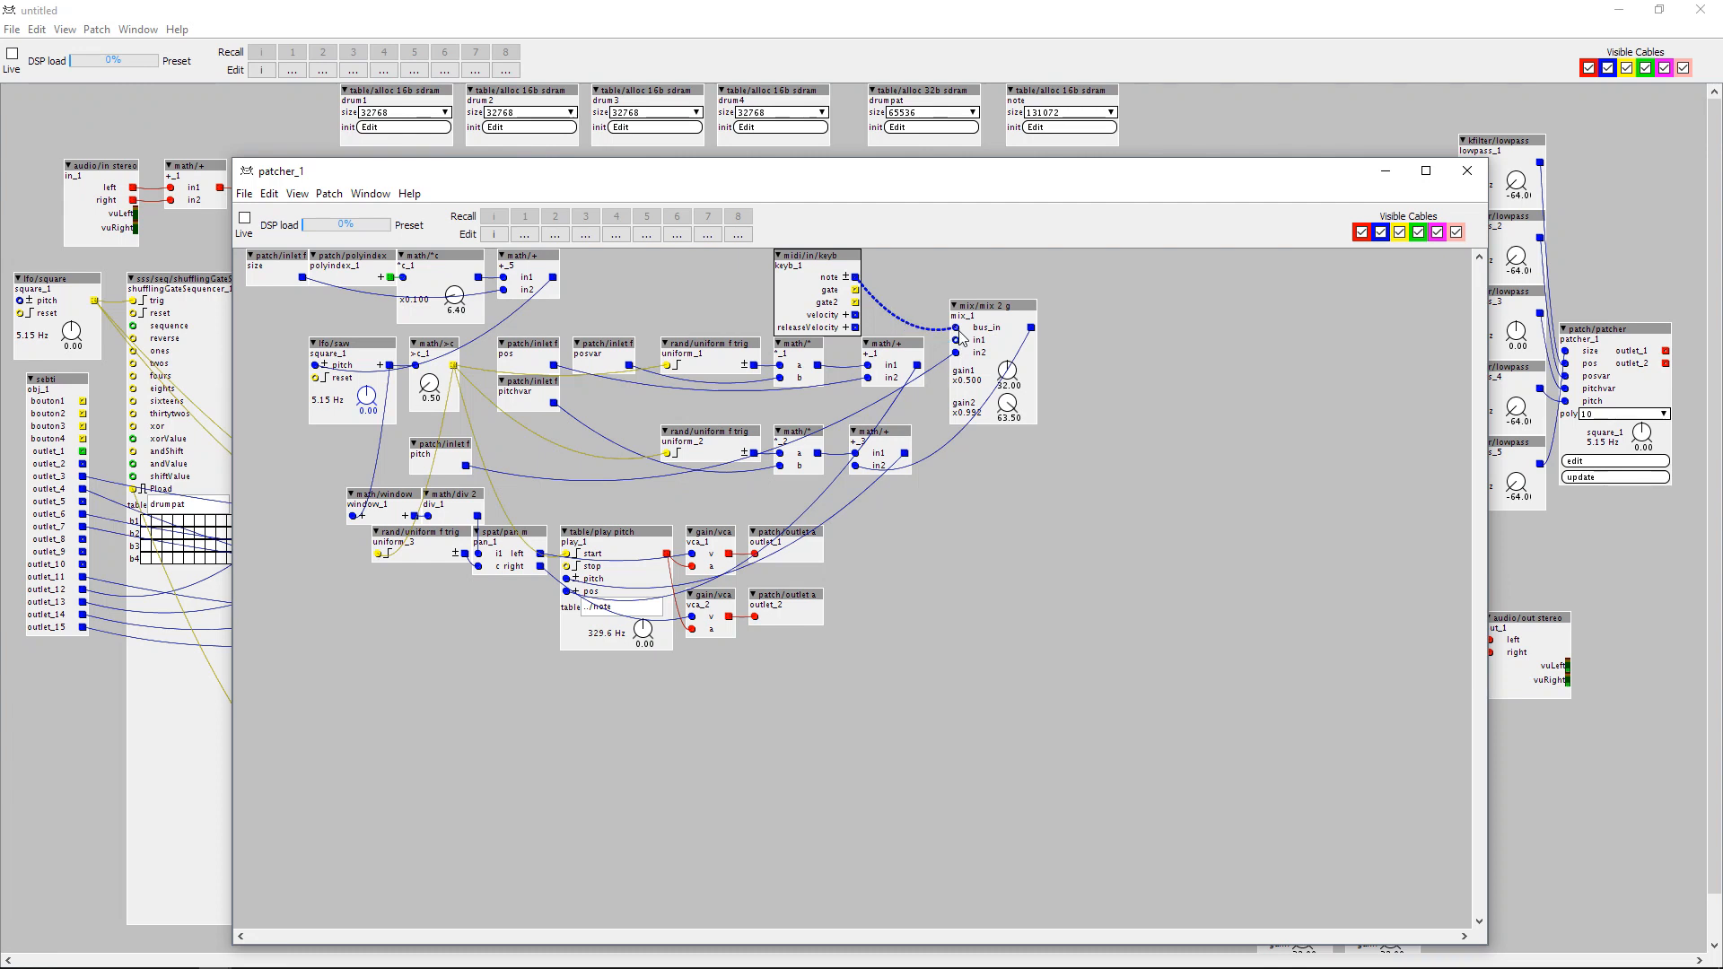
# Add a midi/in/bend object beside the keyboard object and feed its bend output into the mixer's in1 with gain1 at 3.00.
pyautogui.doubleClick(916, 281)
pyautogui.write('bend')
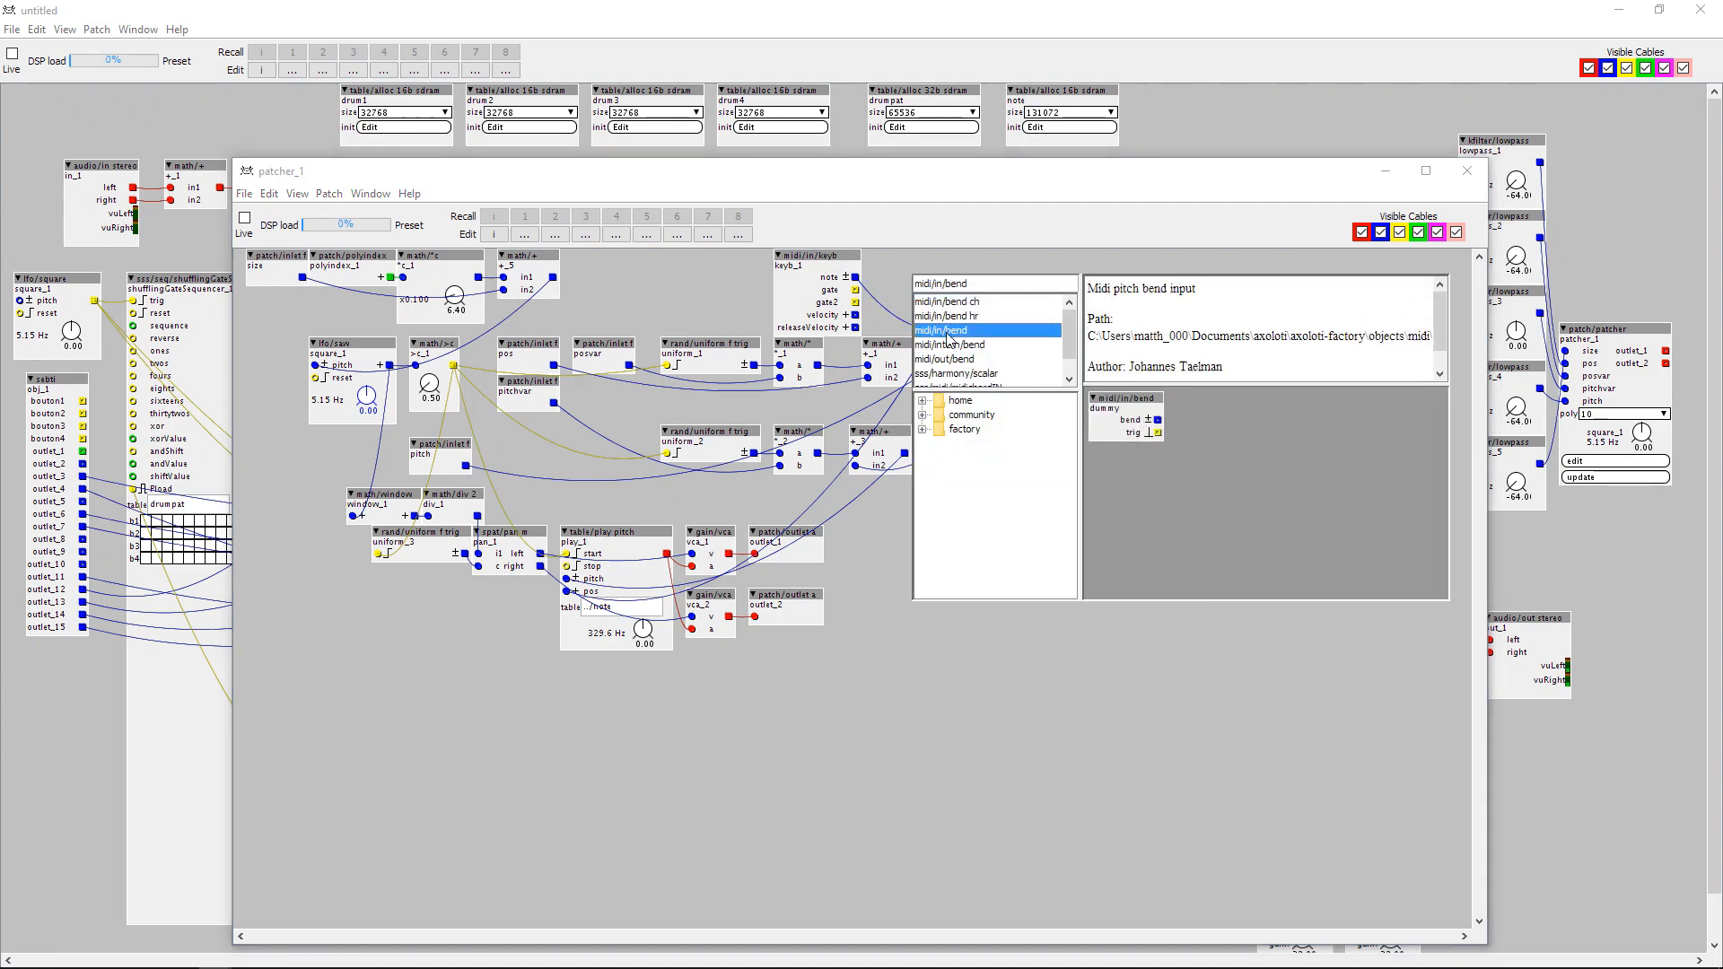
pyautogui.doubleClick(949, 330)
pyautogui.moveTo(931, 278); pyautogui.dragTo(1003, 378)
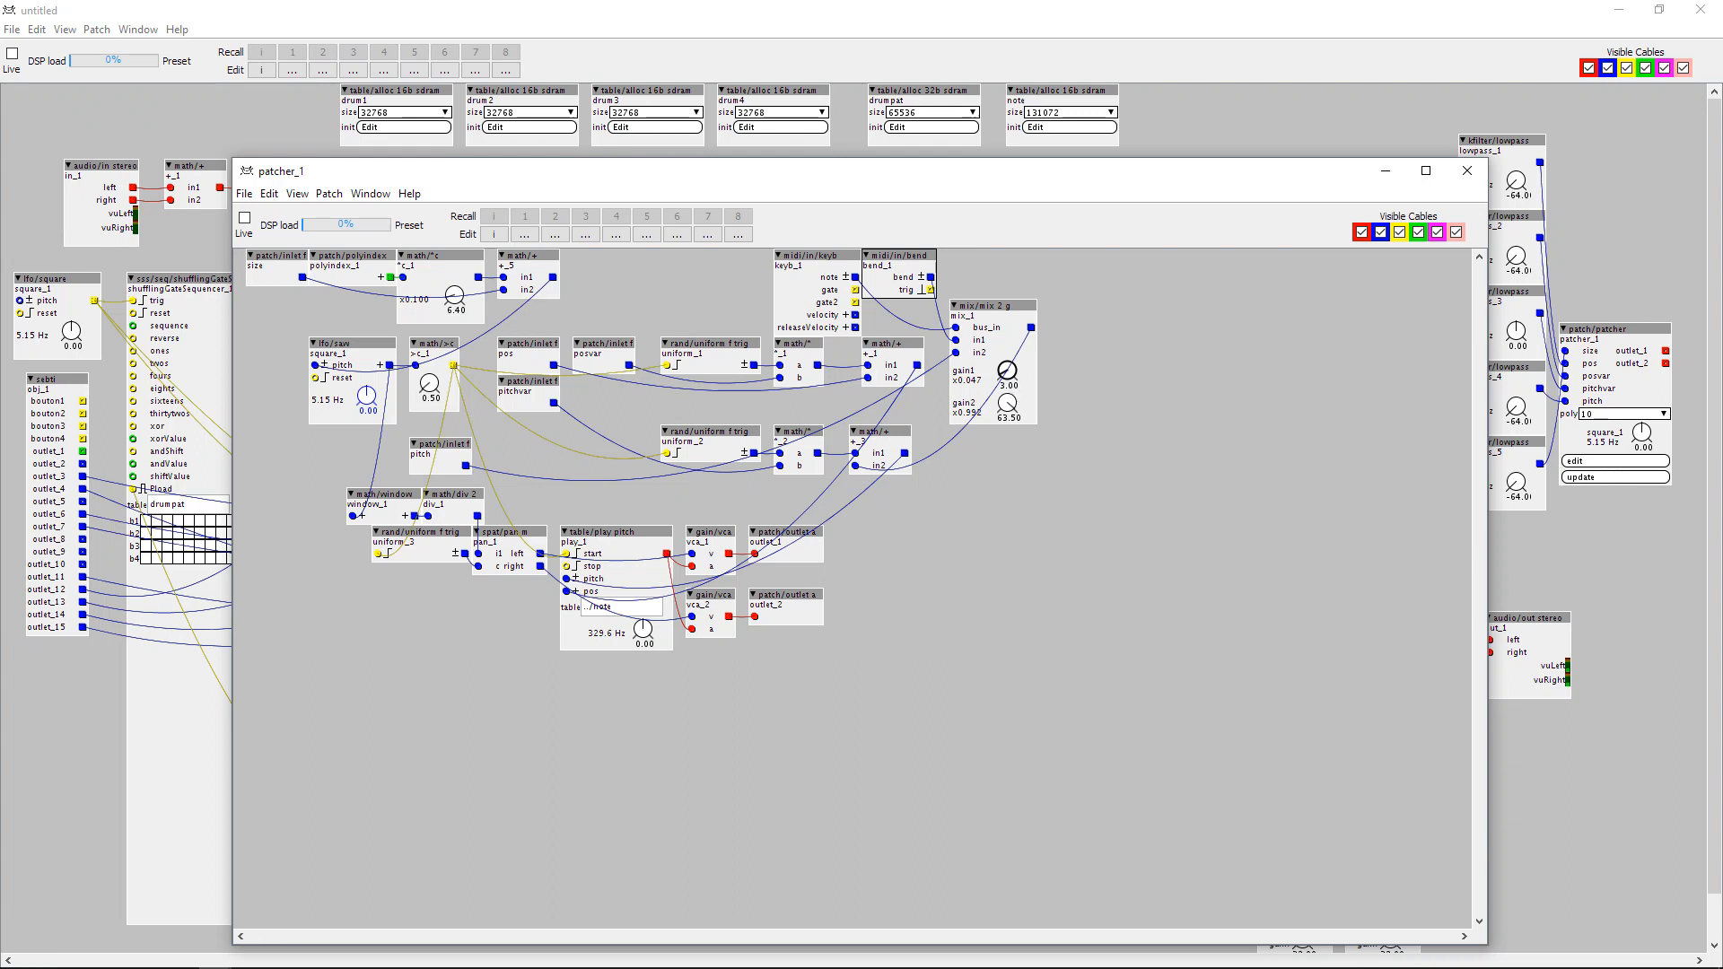
pyautogui.moveTo(845, 258); pyautogui.dragTo(833, 258)
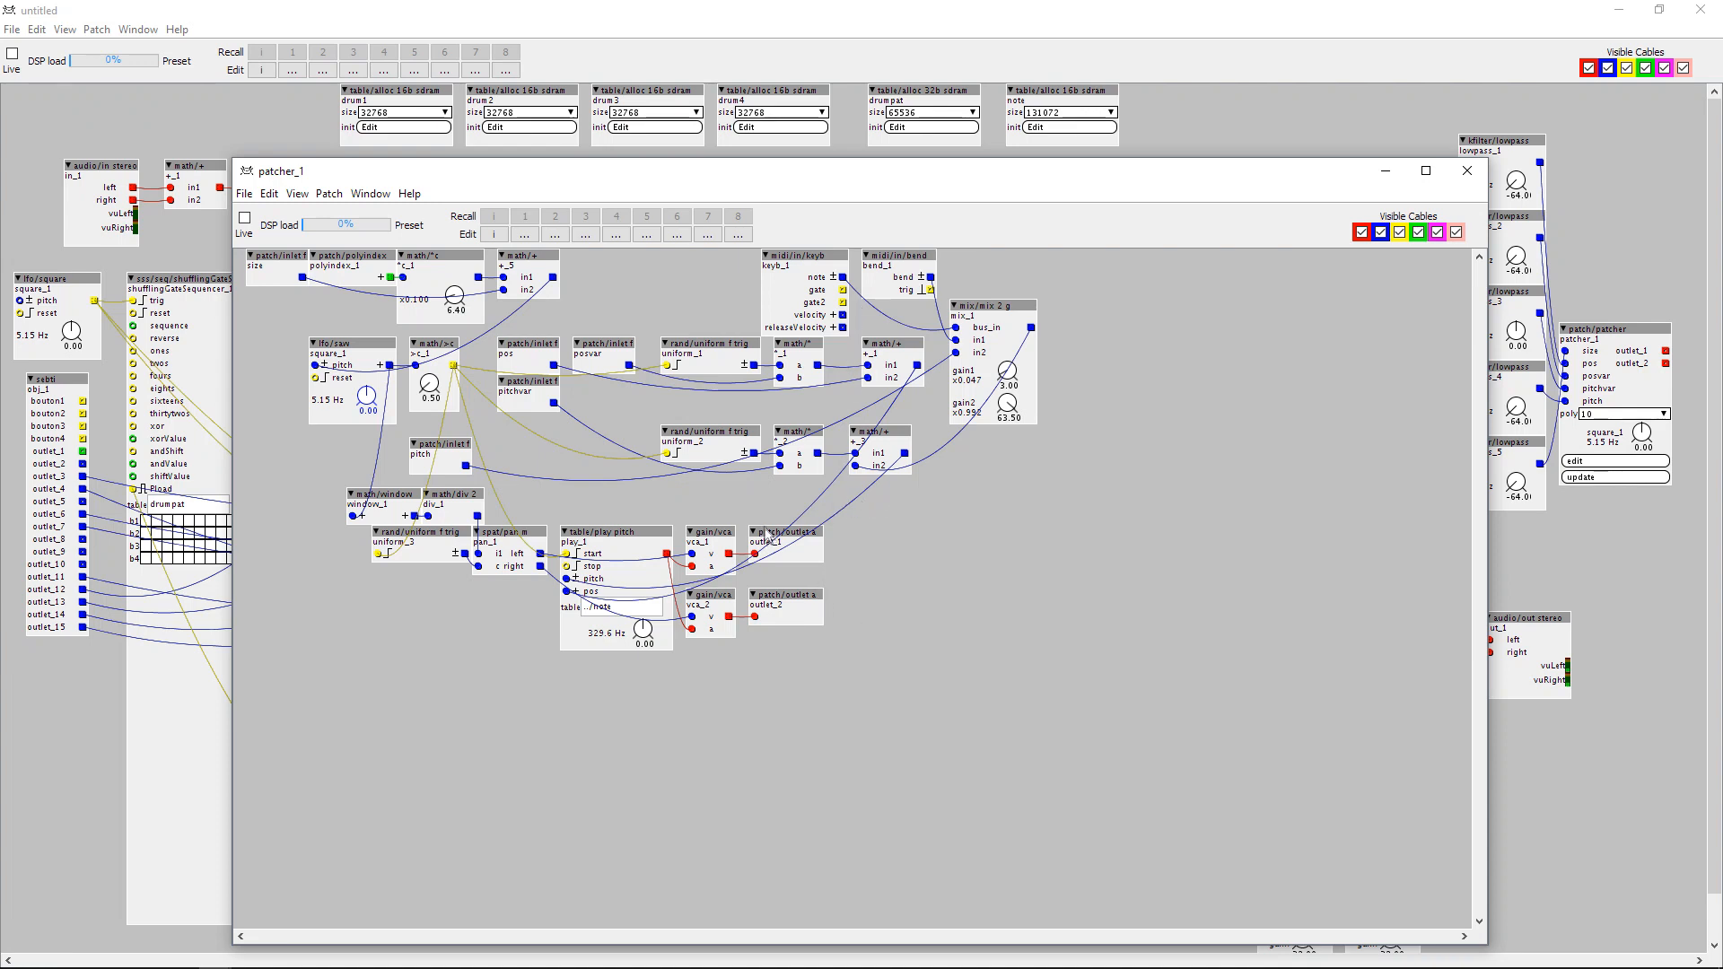
pyautogui.doubleClick(927, 537)
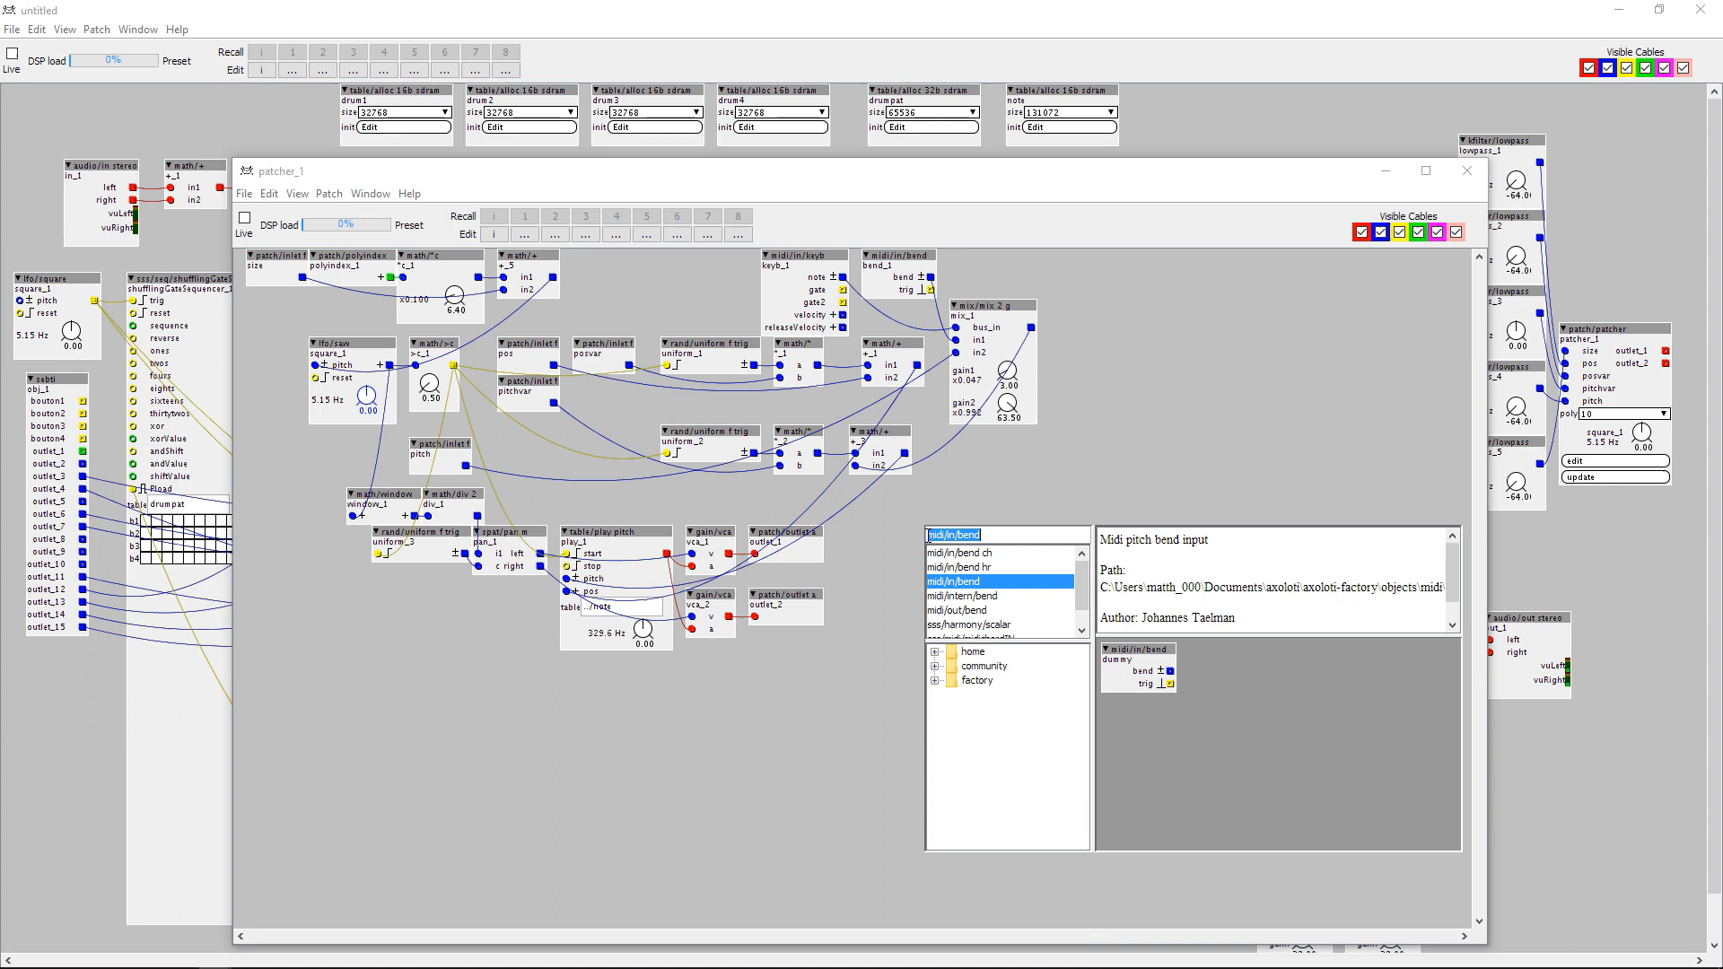
pyautogui.write('env')
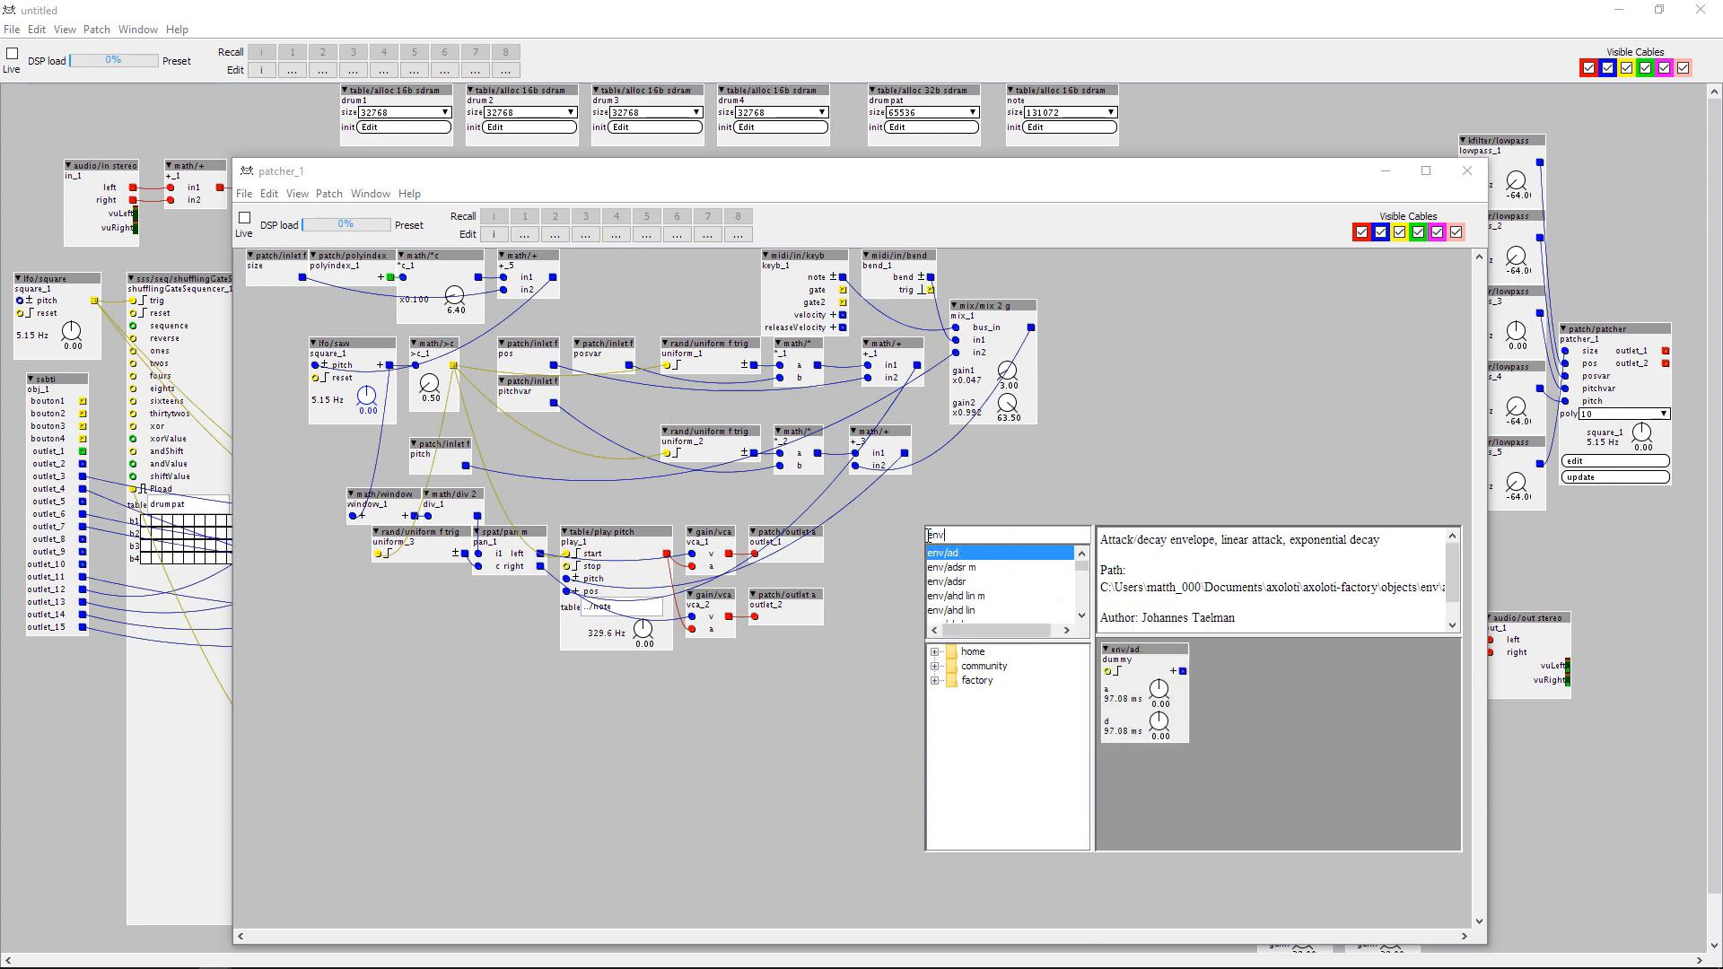
pyautogui.click(953, 583)
pyautogui.doubleClick(953, 582)
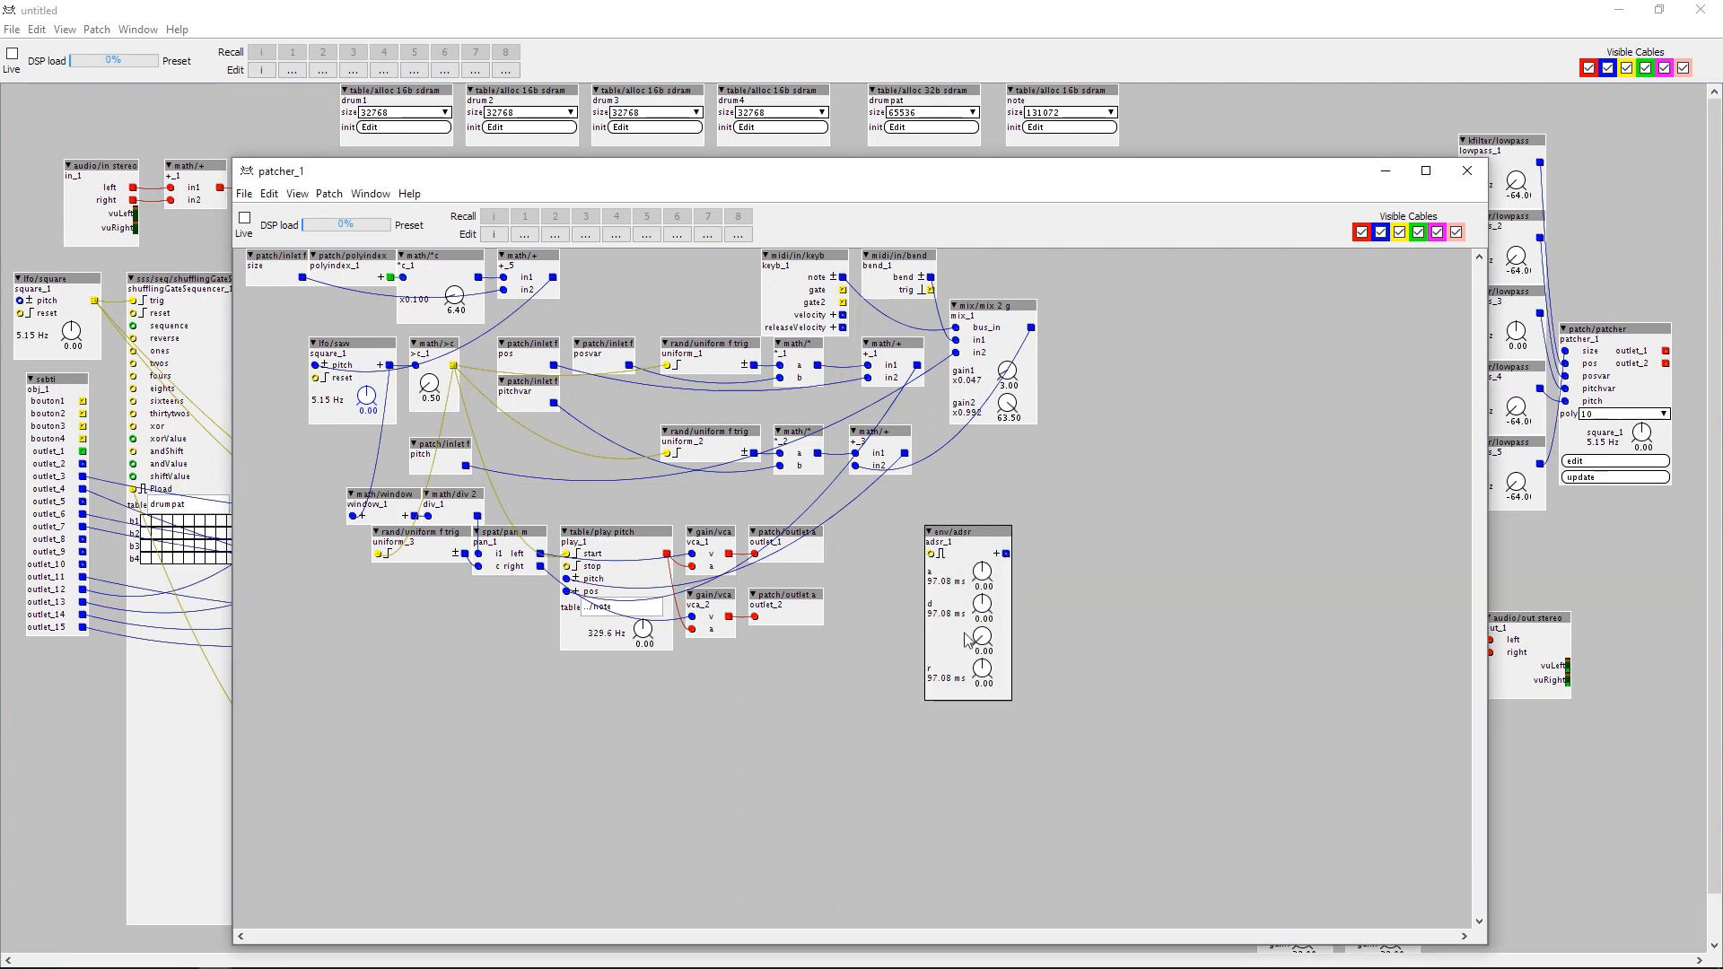
pyautogui.press('Delete')
# Add an env/adsr object beside the patch outlets and connect the keyboard object's gate output to its gate input.
pyautogui.doubleClick(930, 541)
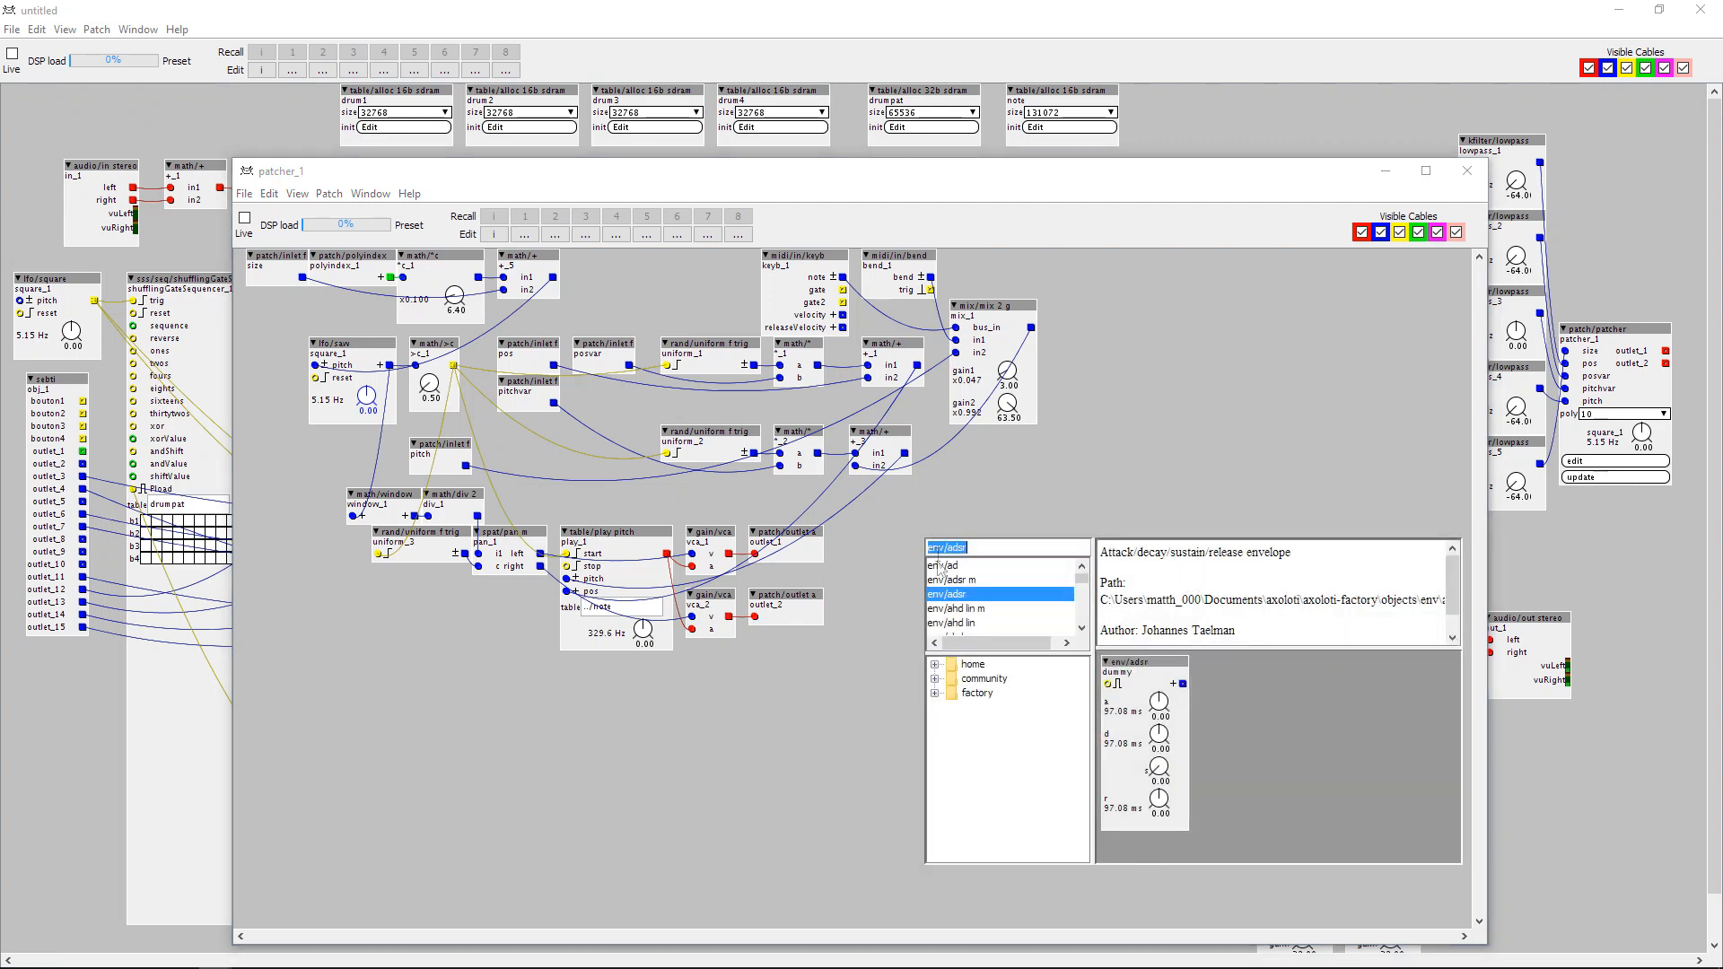
pyautogui.click(955, 595)
pyautogui.doubleClick(956, 595)
pyautogui.moveTo(958, 541); pyautogui.dragTo(882, 543)
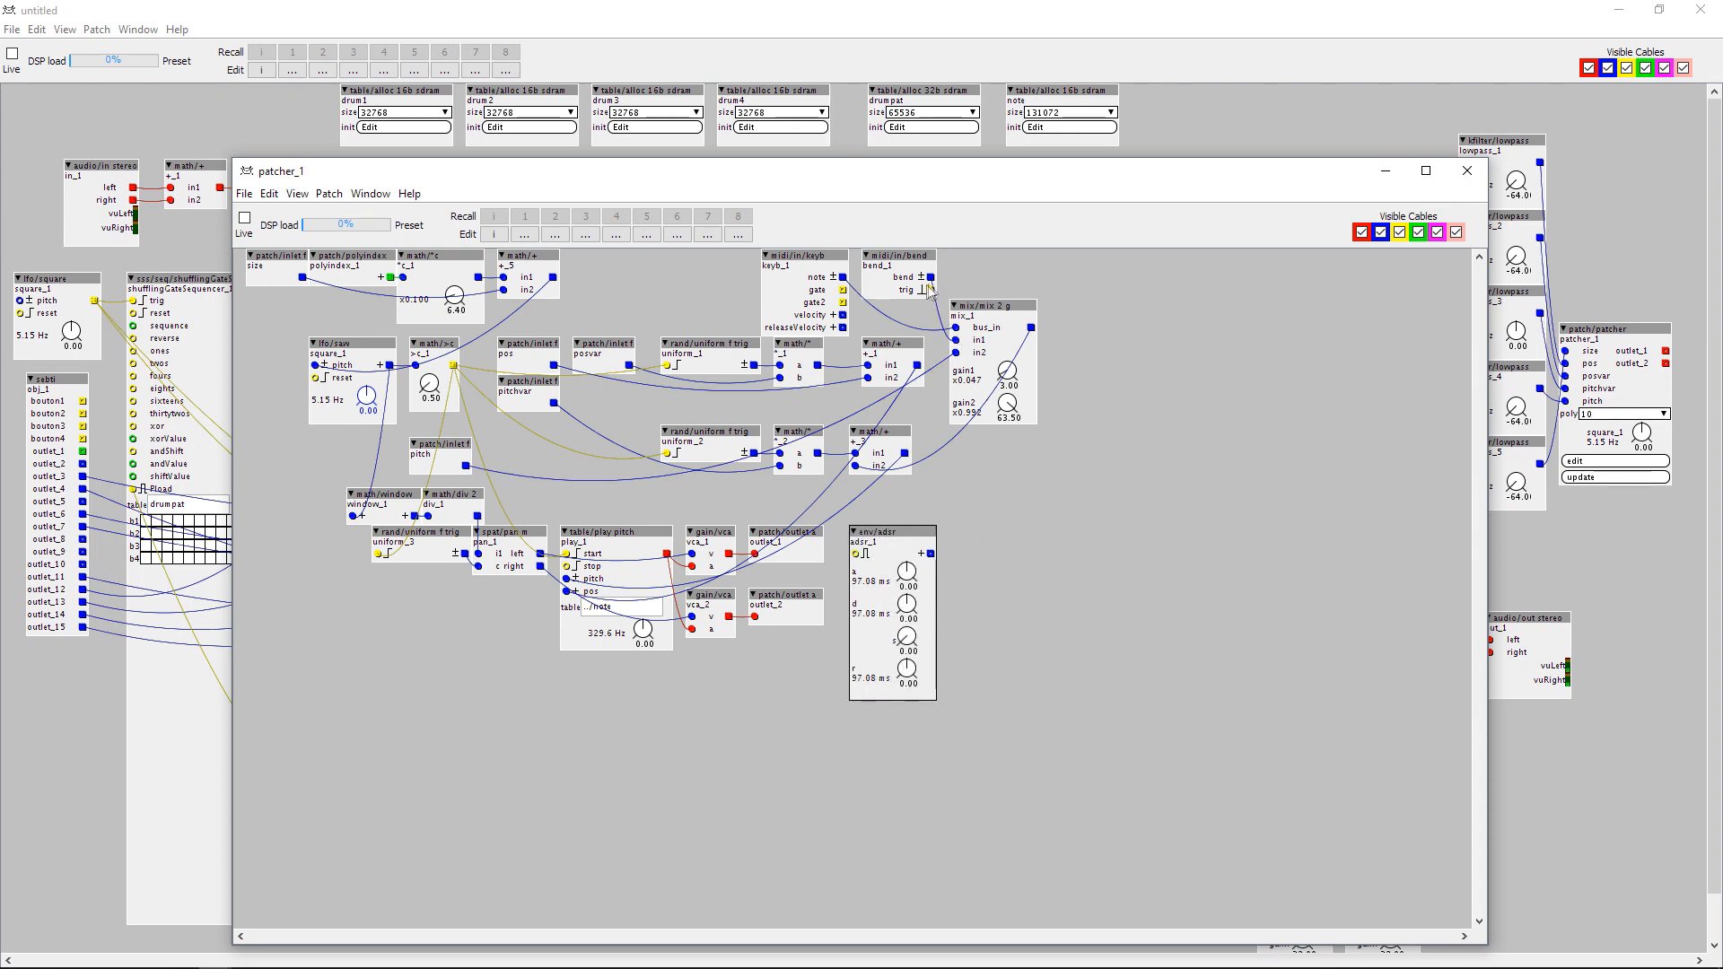
pyautogui.moveTo(843, 290); pyautogui.dragTo(857, 554)
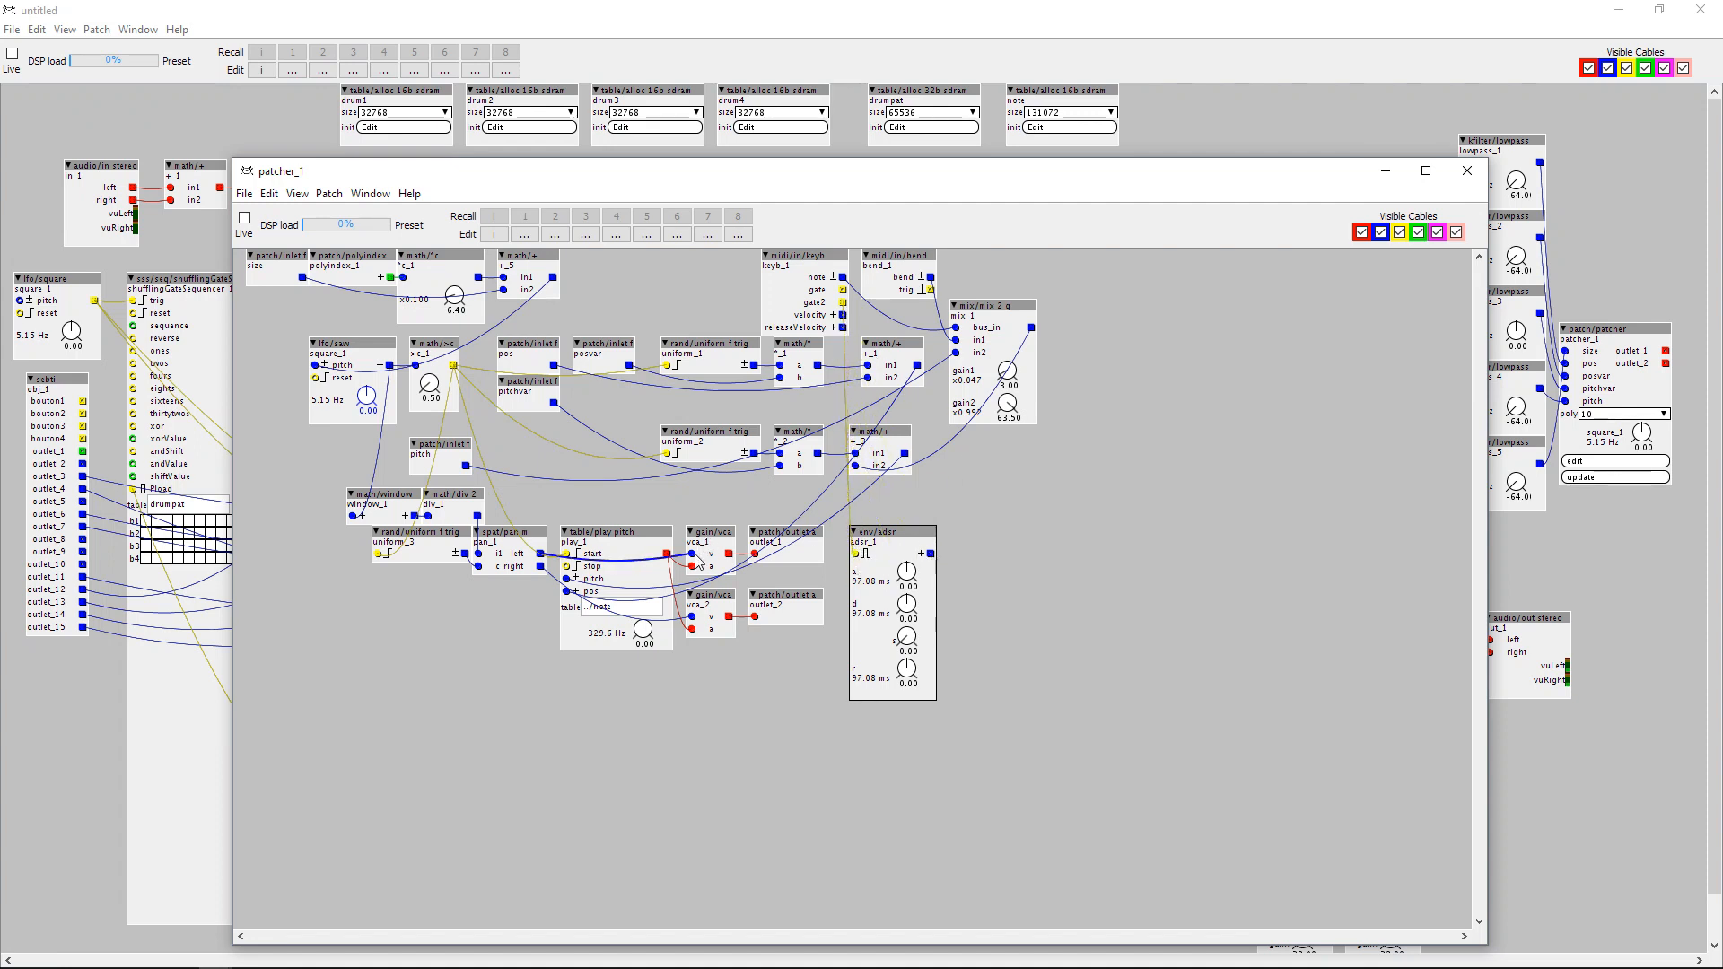
# Move both gain/vca objects and their outlets further along, and place the ADSR envelope beside the table/play pitch object.
pyautogui.moveTo(708, 523); pyautogui.dragTo(789, 662)
pyautogui.moveTo(713, 596); pyautogui.dragTo(1014, 602)
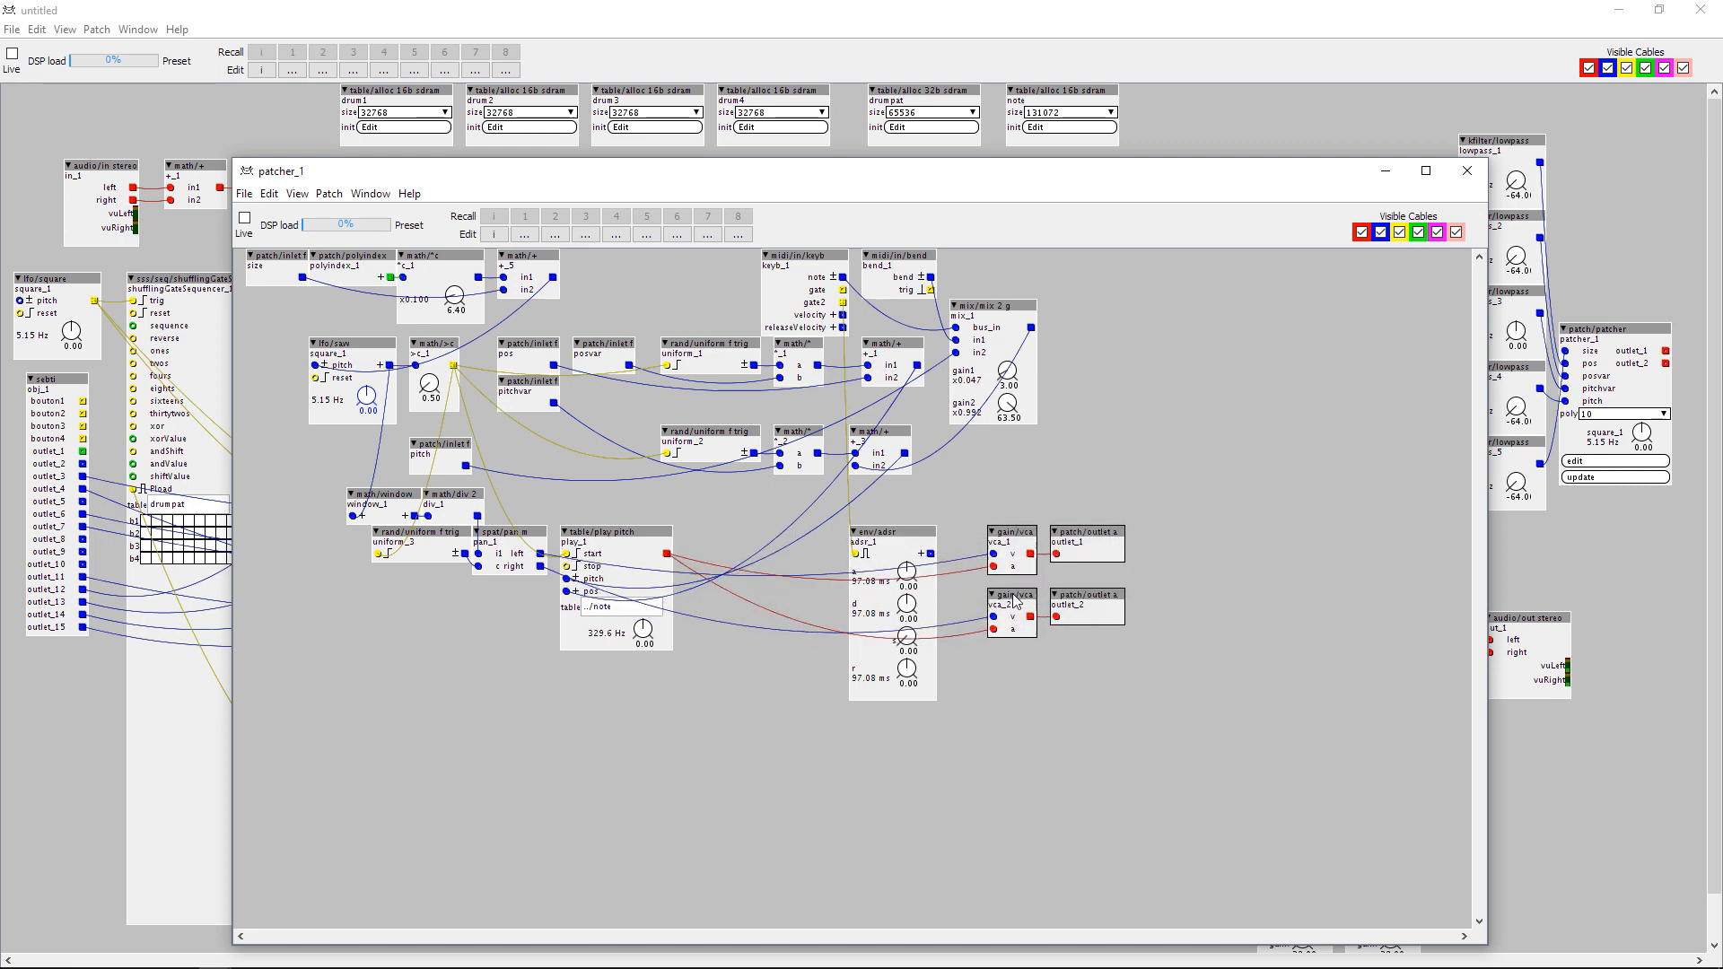
pyautogui.moveTo(856, 536); pyautogui.dragTo(704, 537)
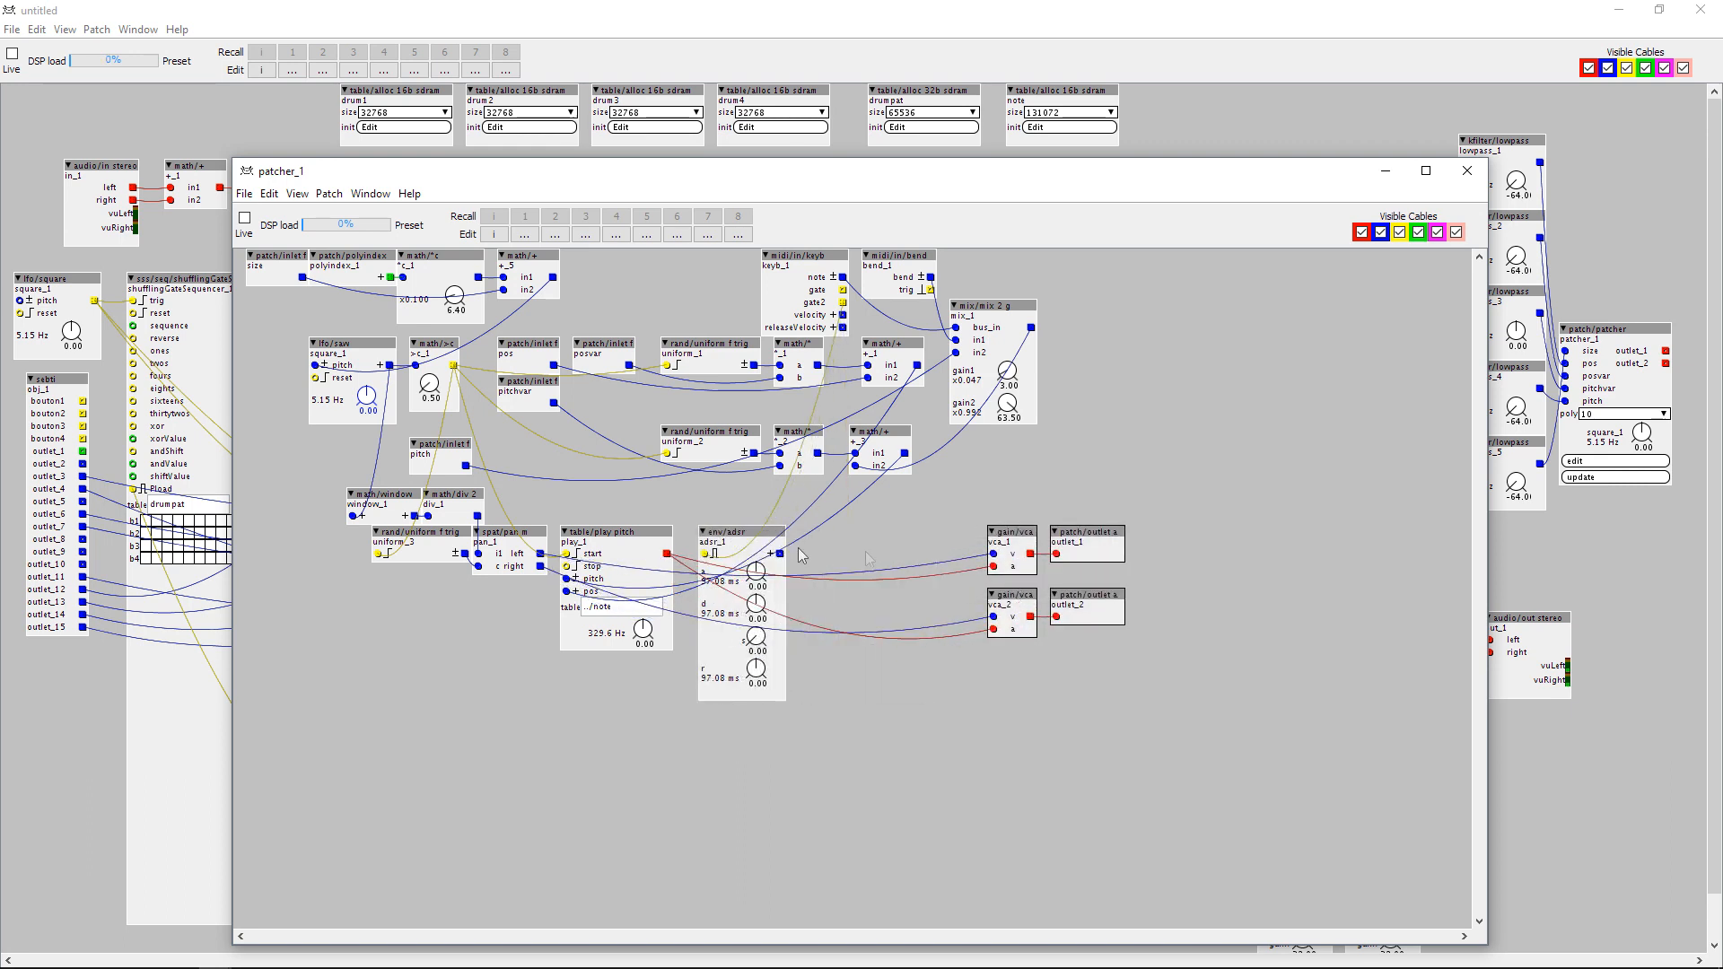
# Add a math/* object in front of vca_1 and try feeding it the left output of the pan object.
pyautogui.doubleClick(940, 536)
pyautogui.write('*')
pyautogui.press('Return')
pyautogui.moveTo(966, 532)
pyautogui.mouseDown()
pyautogui.moveTo(941, 531)
pyautogui.moveTo(954, 555)
pyautogui.mouseUp()
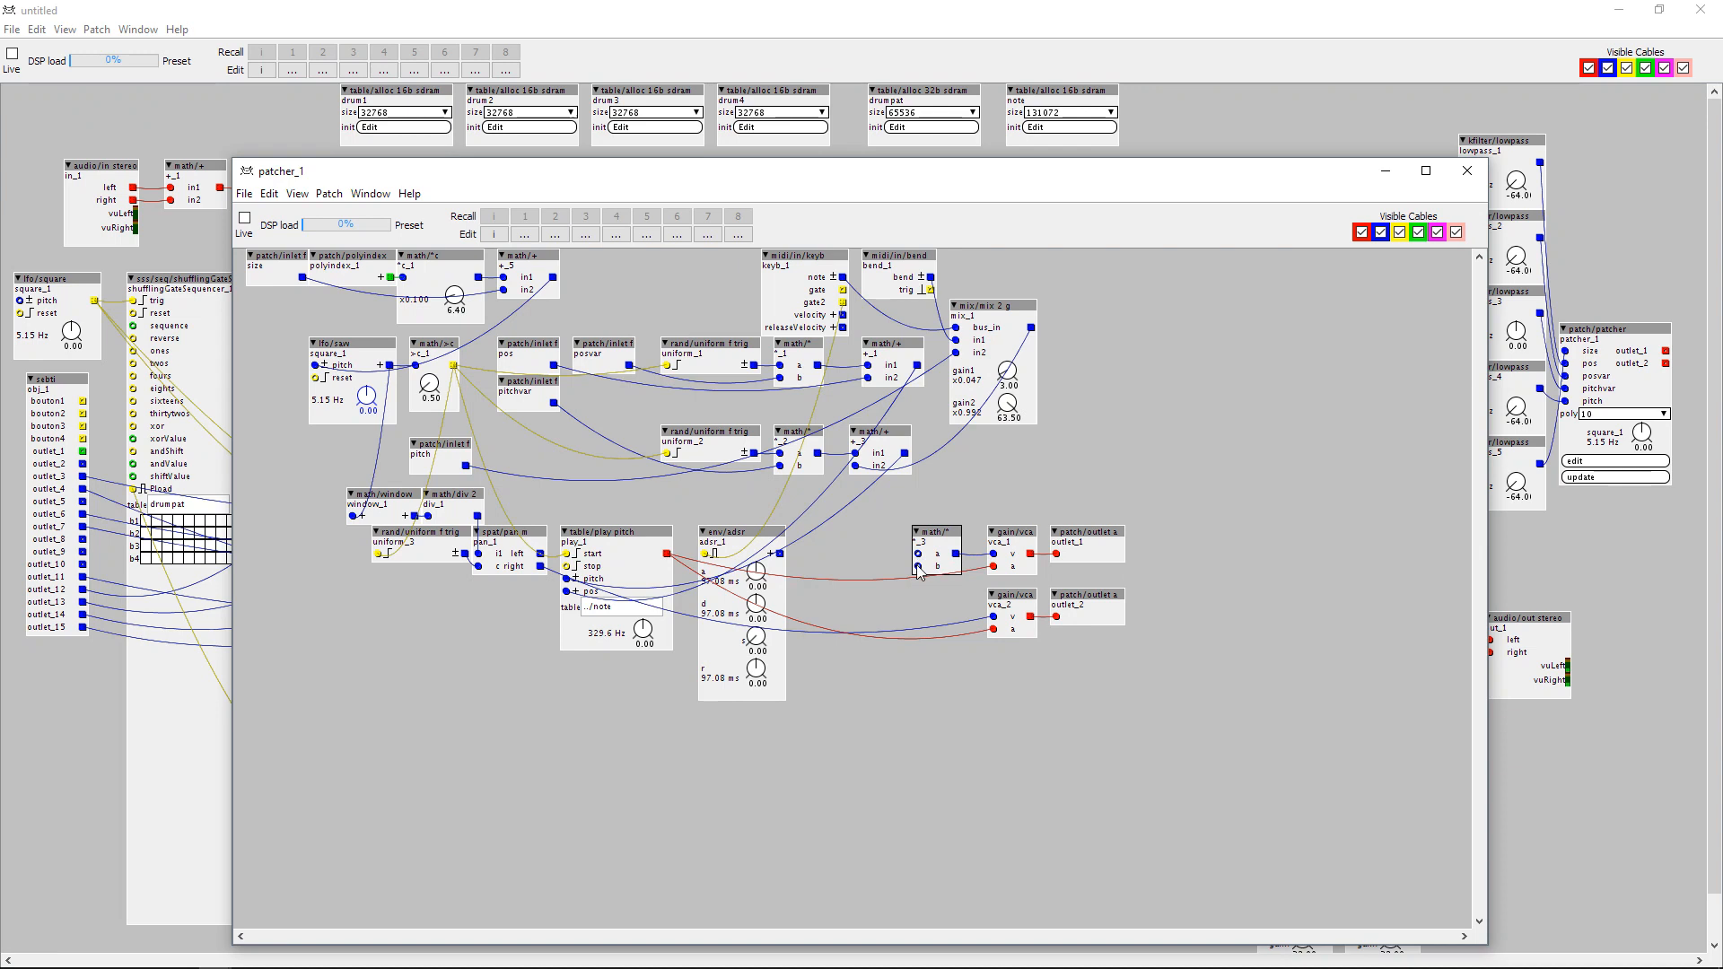
pyautogui.moveTo(540, 553); pyautogui.dragTo(917, 557)
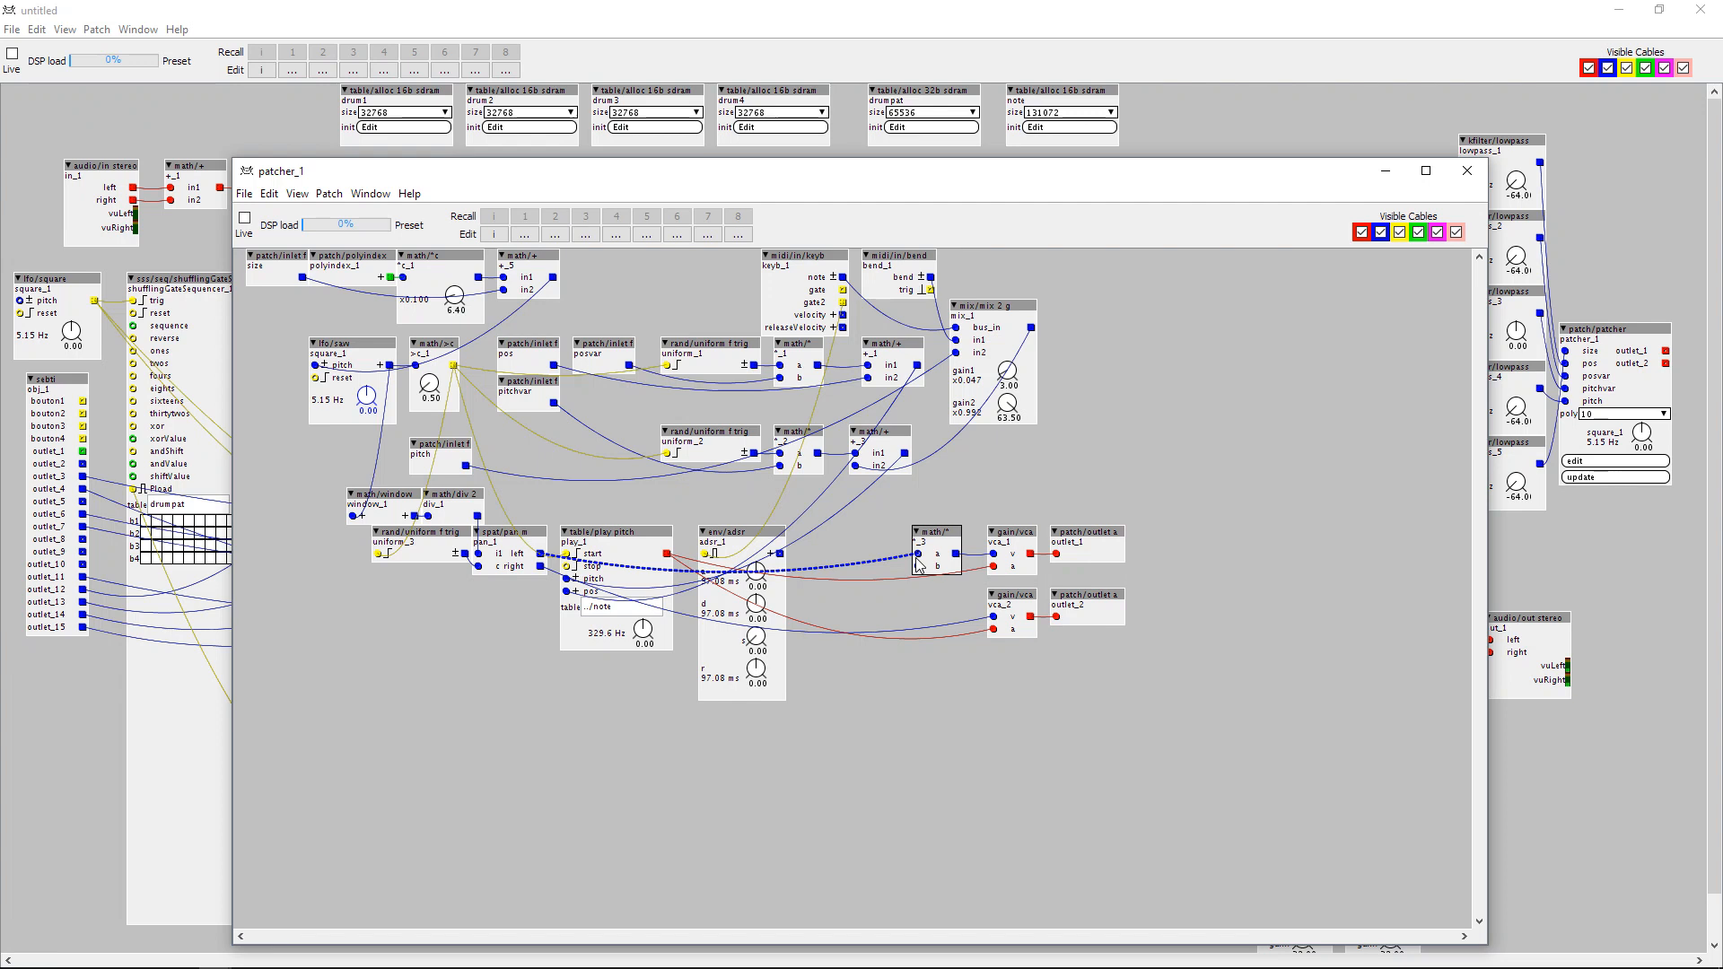
pyautogui.moveTo(919, 563); pyautogui.dragTo(927, 574)
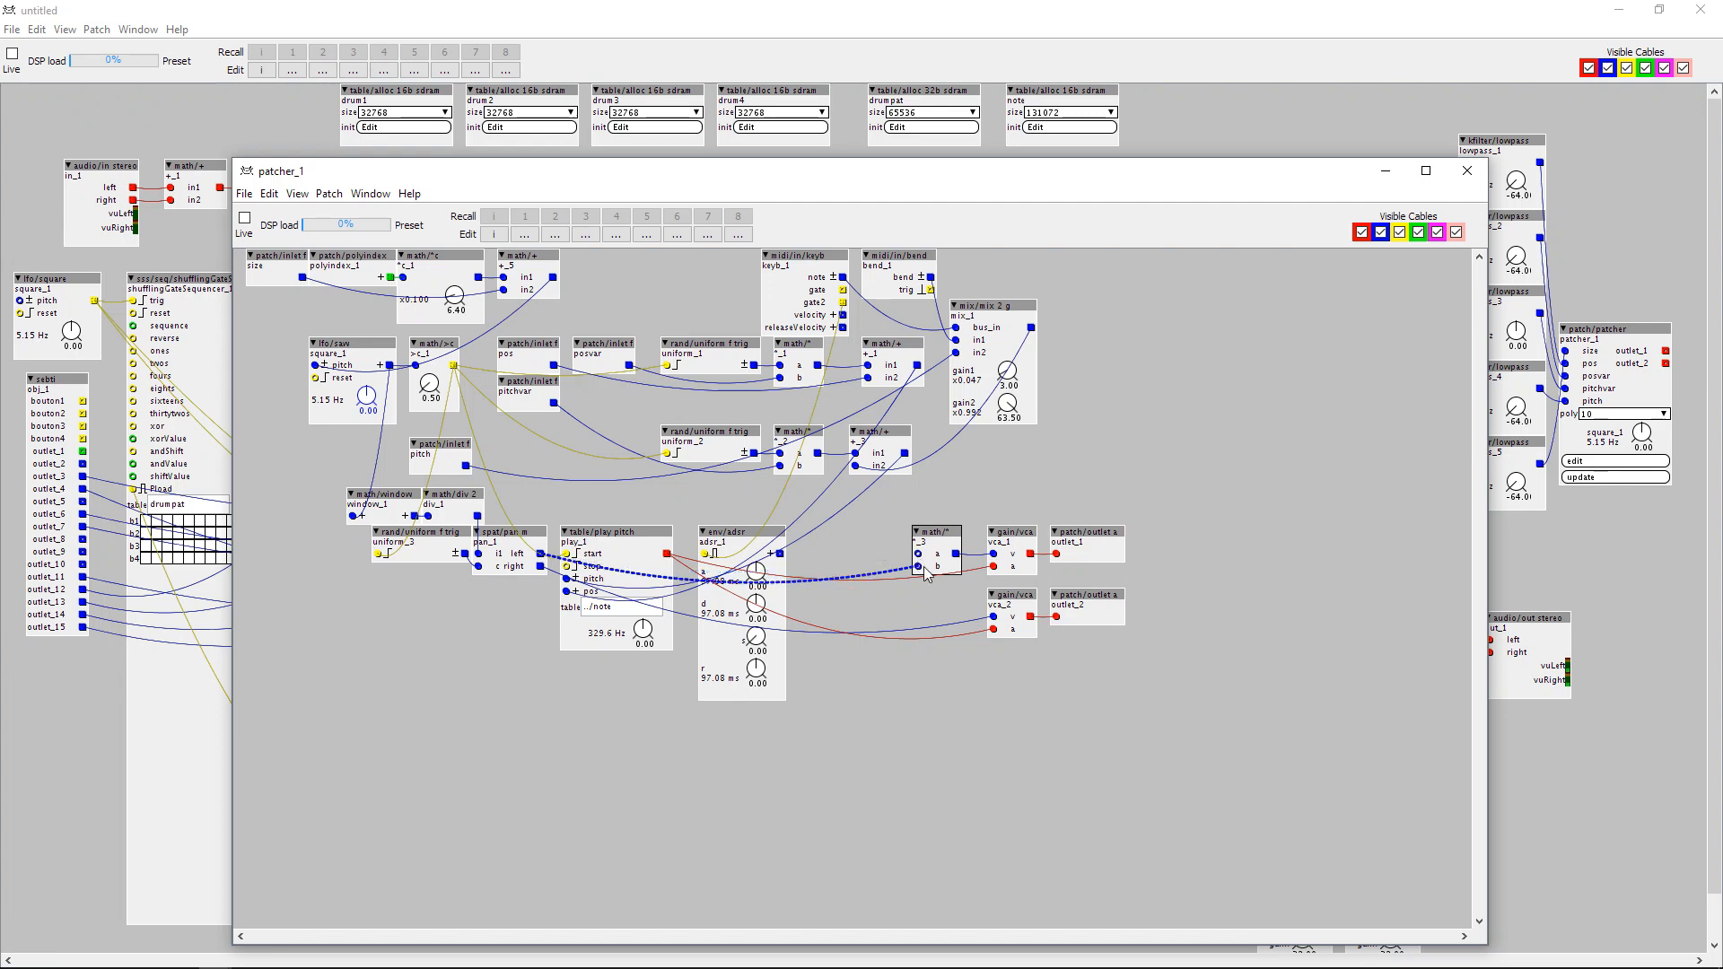
# Move the math/* aside and the VCAs next to the envelope, and insert an sss/gain/vcaST object between both VCA outputs and the outlets.
pyautogui.moveTo(927, 574); pyautogui.dragTo(848, 603)
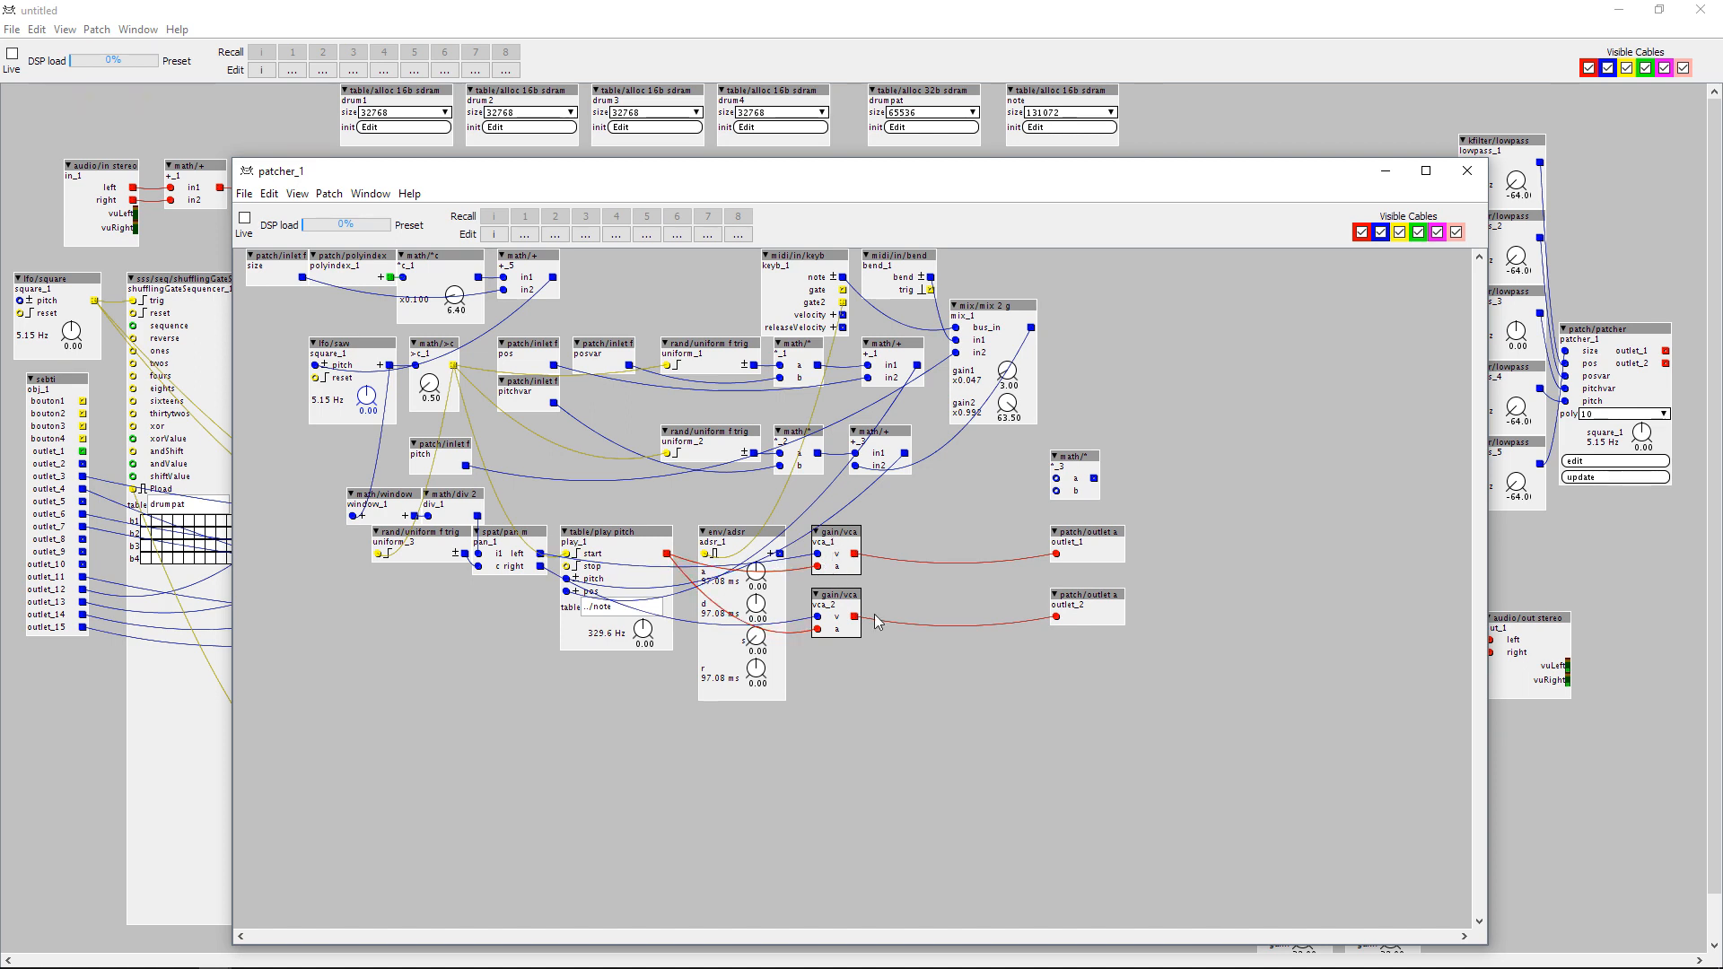
pyautogui.doubleClick(940, 541)
pyautogui.write('seter')
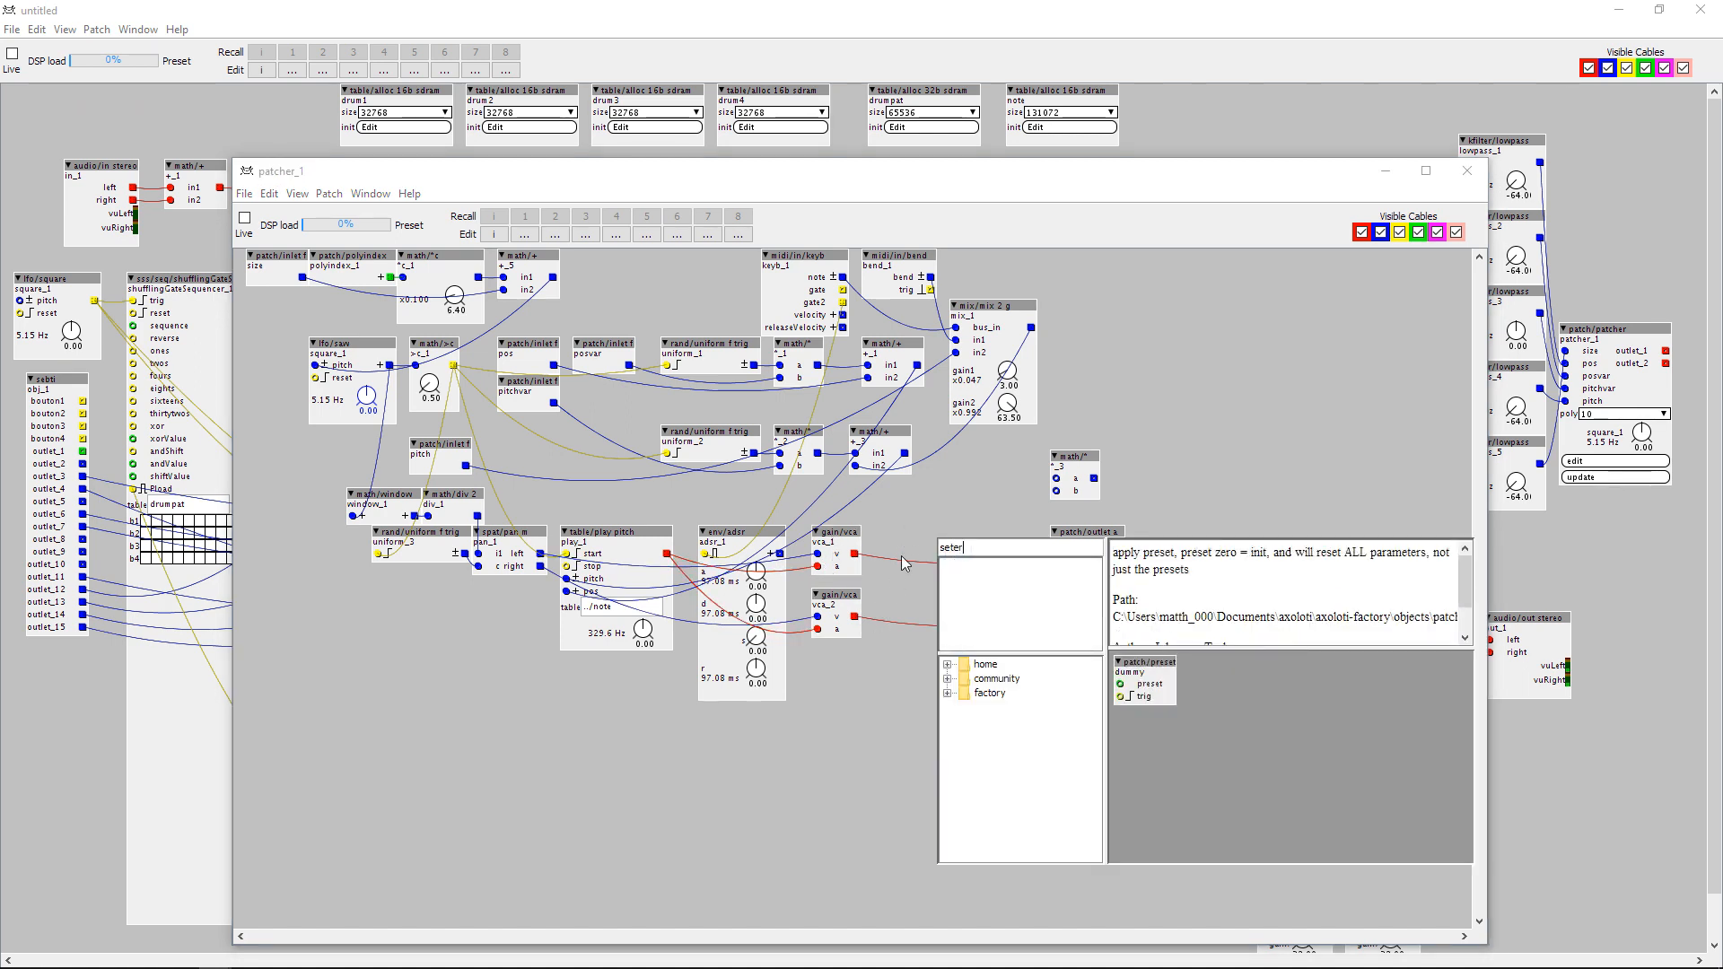
pyautogui.write('vca2in1out')
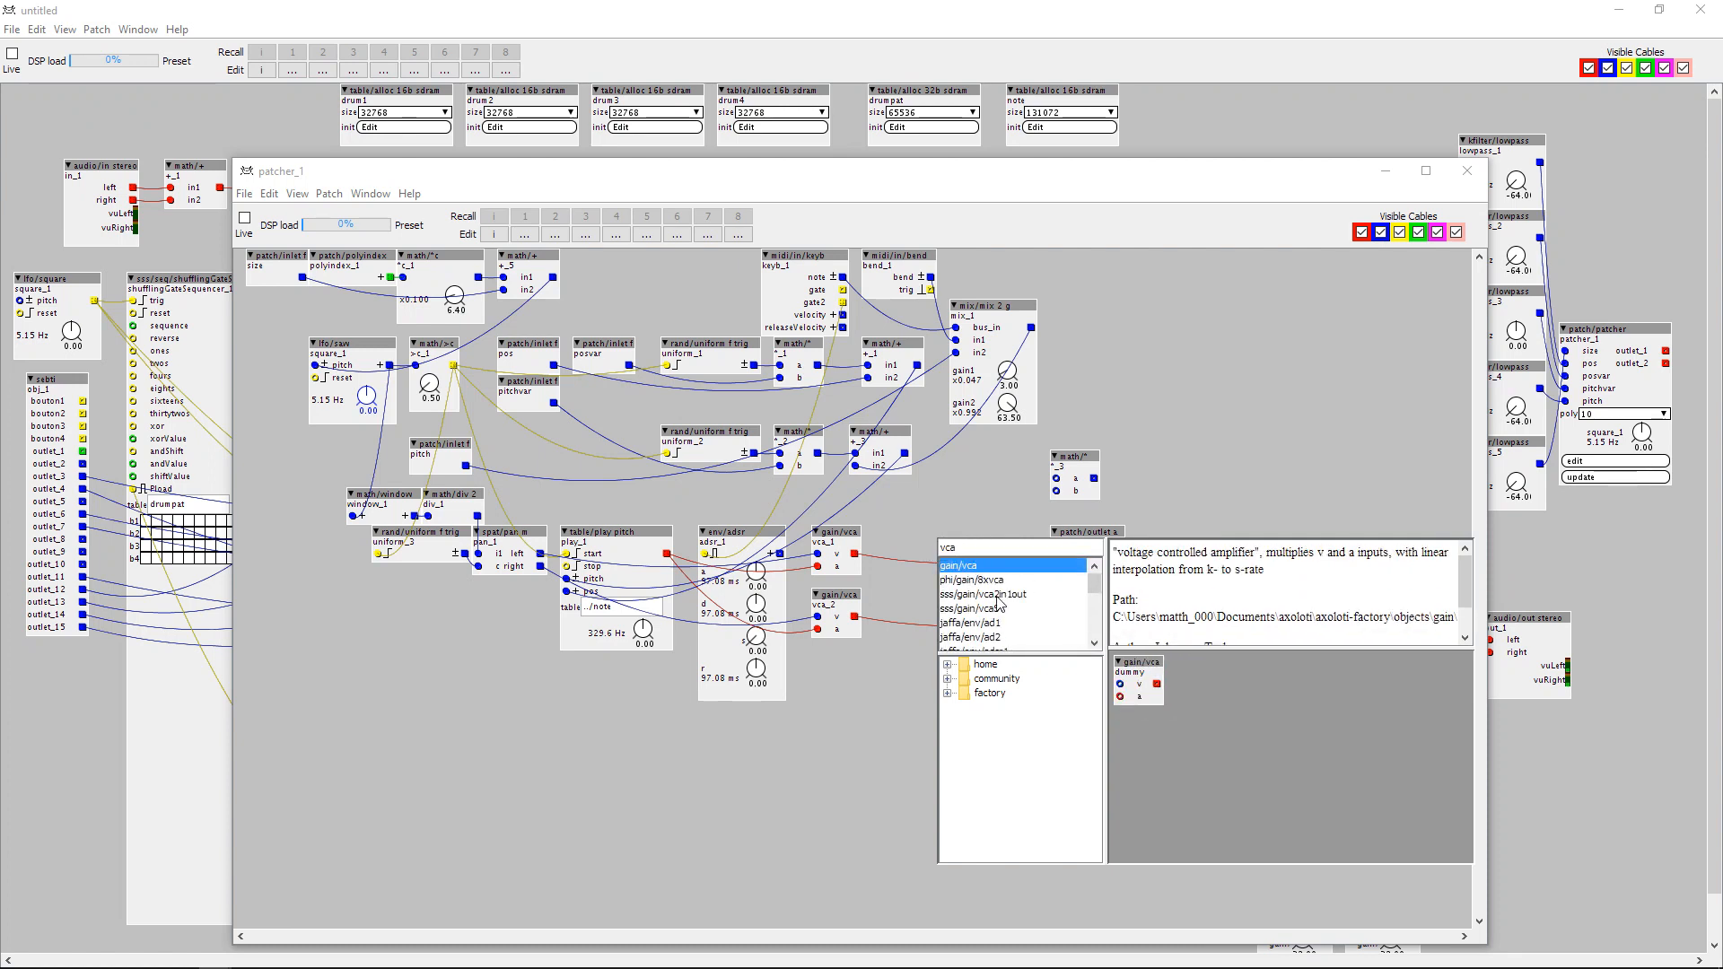
pyautogui.click(997, 597)
pyautogui.click(999, 609)
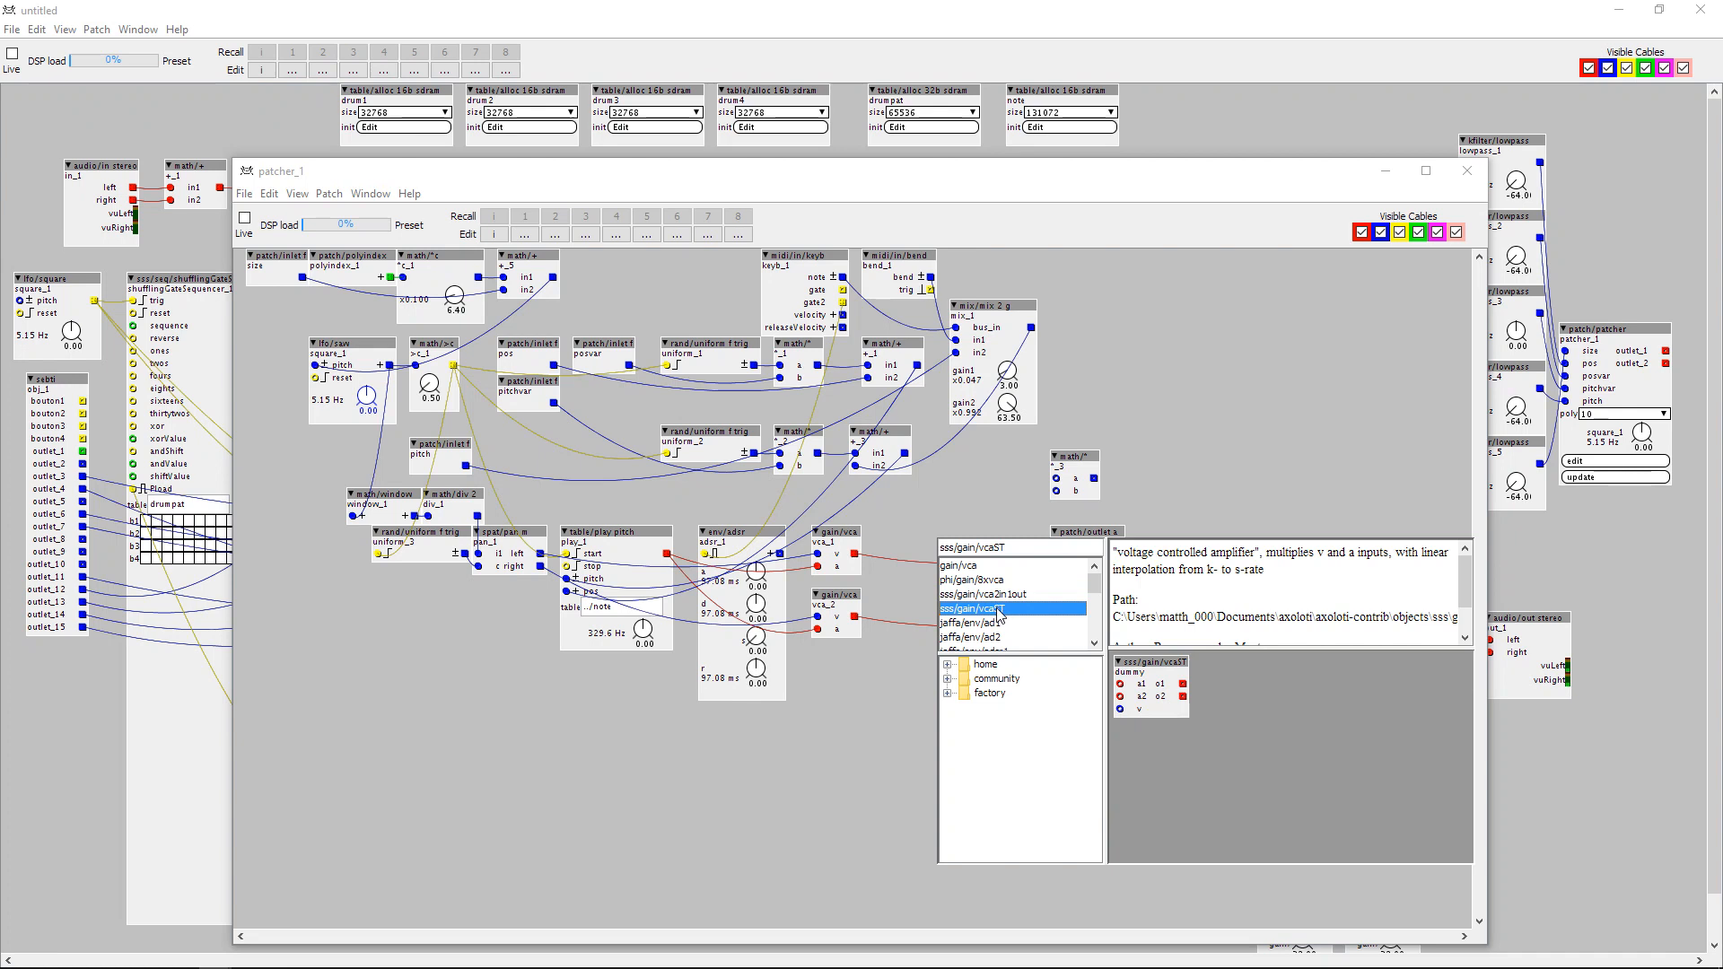
pyautogui.doubleClick(999, 611)
pyautogui.moveTo(855, 554); pyautogui.dragTo(944, 567)
pyautogui.moveTo(854, 617); pyautogui.dragTo(961, 544)
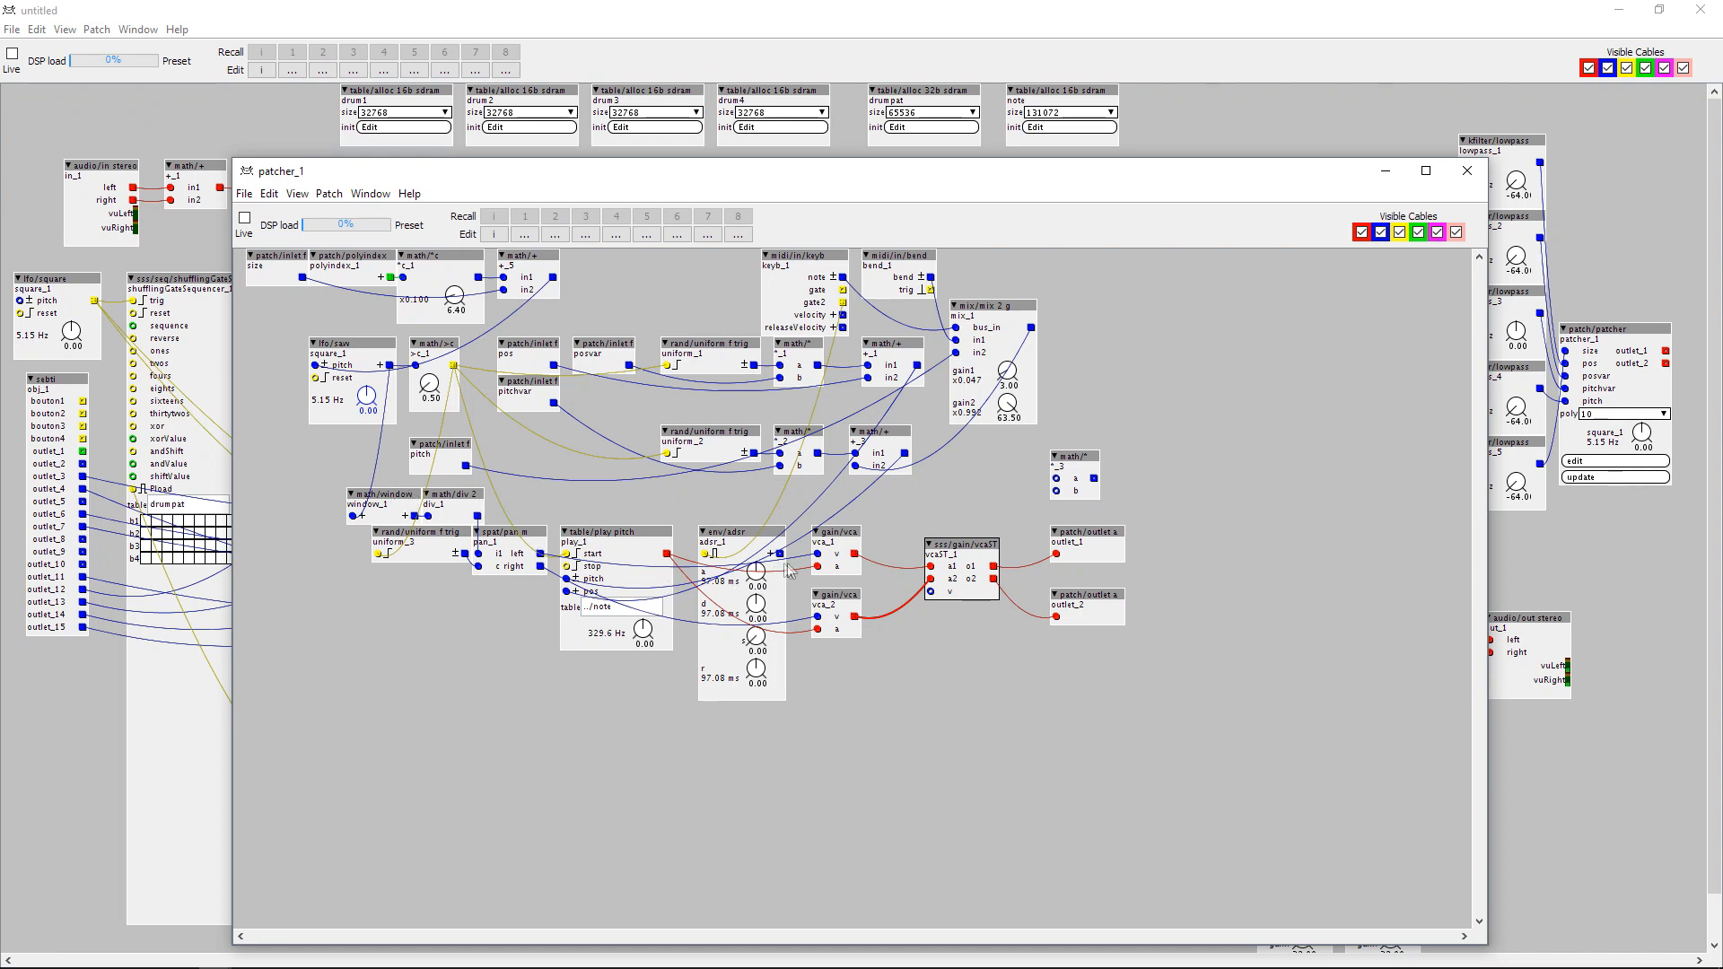
# Connect the ADSR output to the vcaST's v input and rearrange the VCAs, envelope and vcaST compactly beside the table player.
pyautogui.moveTo(780, 553); pyautogui.dragTo(931, 591)
pyautogui.moveTo(731, 534); pyautogui.dragTo(944, 547)
pyautogui.moveTo(841, 512); pyautogui.dragTo(846, 654)
pyautogui.moveTo(832, 593); pyautogui.dragTo(732, 579)
pyautogui.click(768, 626)
pyautogui.moveTo(954, 549); pyautogui.dragTo(886, 536)
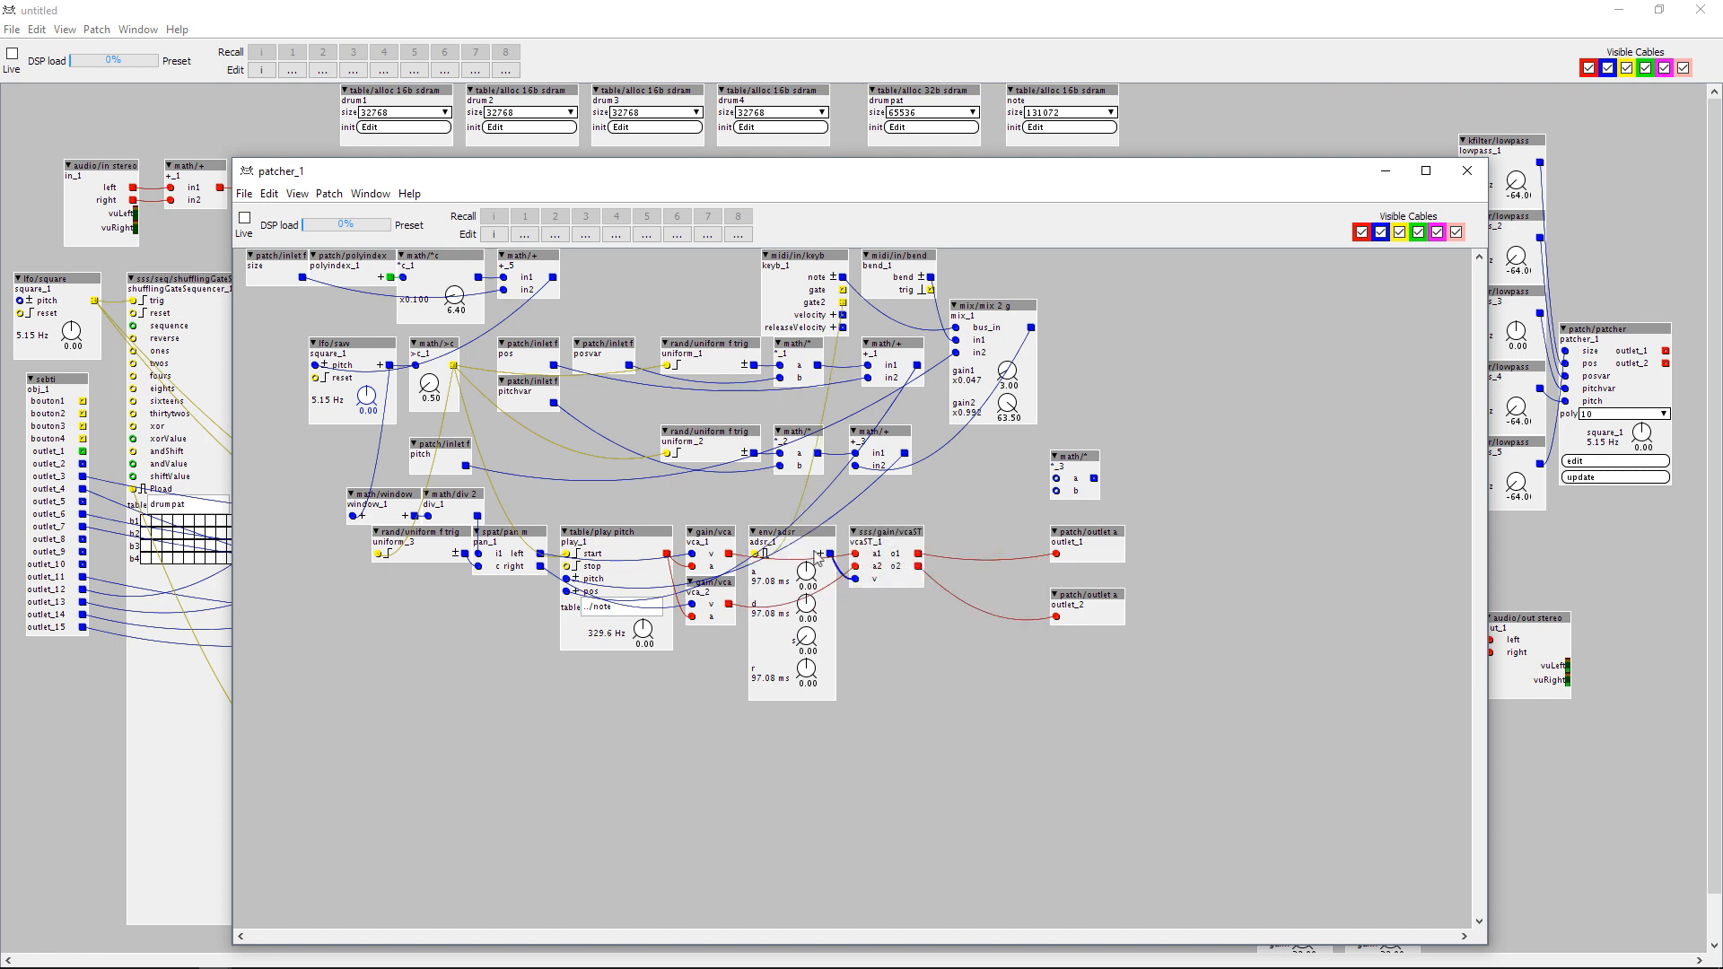
# Expose the ADSR envelope's attack, decay, sustain and release parameters on the parent patch.
pyautogui.rightClick(808, 580)
pyautogui.click(816, 604)
pyautogui.rightClick(809, 606)
pyautogui.click(814, 637)
pyautogui.rightClick(807, 638)
pyautogui.click(816, 664)
pyautogui.rightClick(807, 669)
pyautogui.click(817, 699)
pyautogui.rightClick(650, 634)
pyautogui.click(660, 667)
pyautogui.rightClick(645, 633)
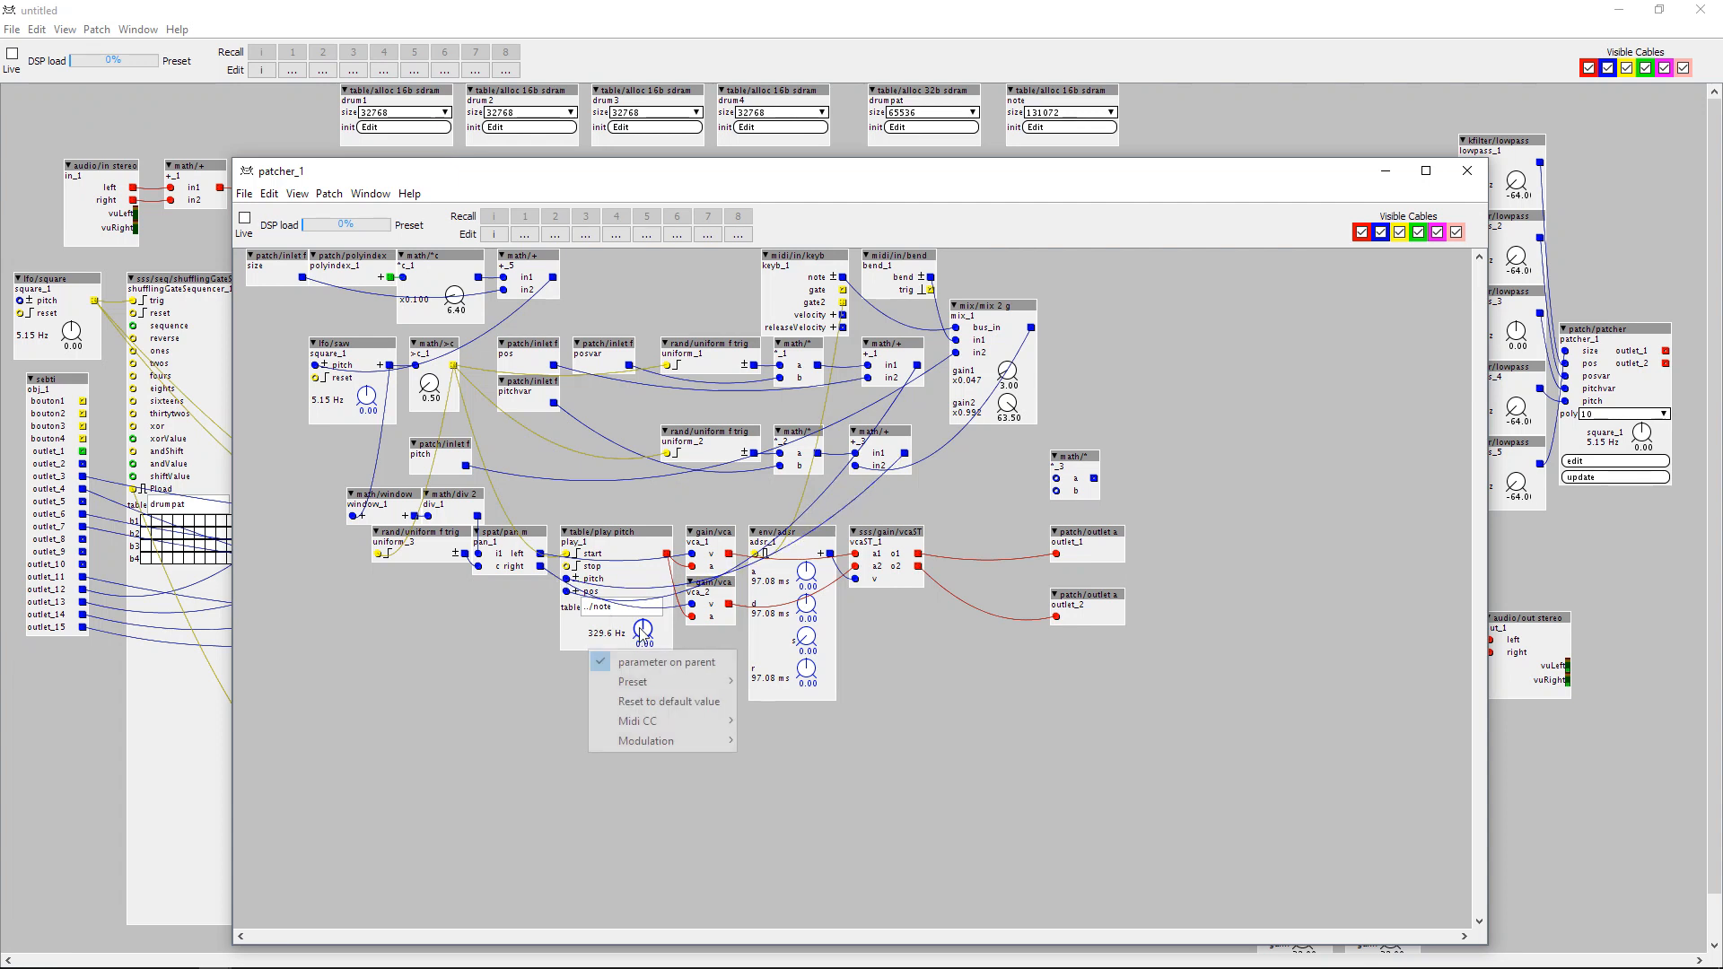
pyautogui.click(652, 664)
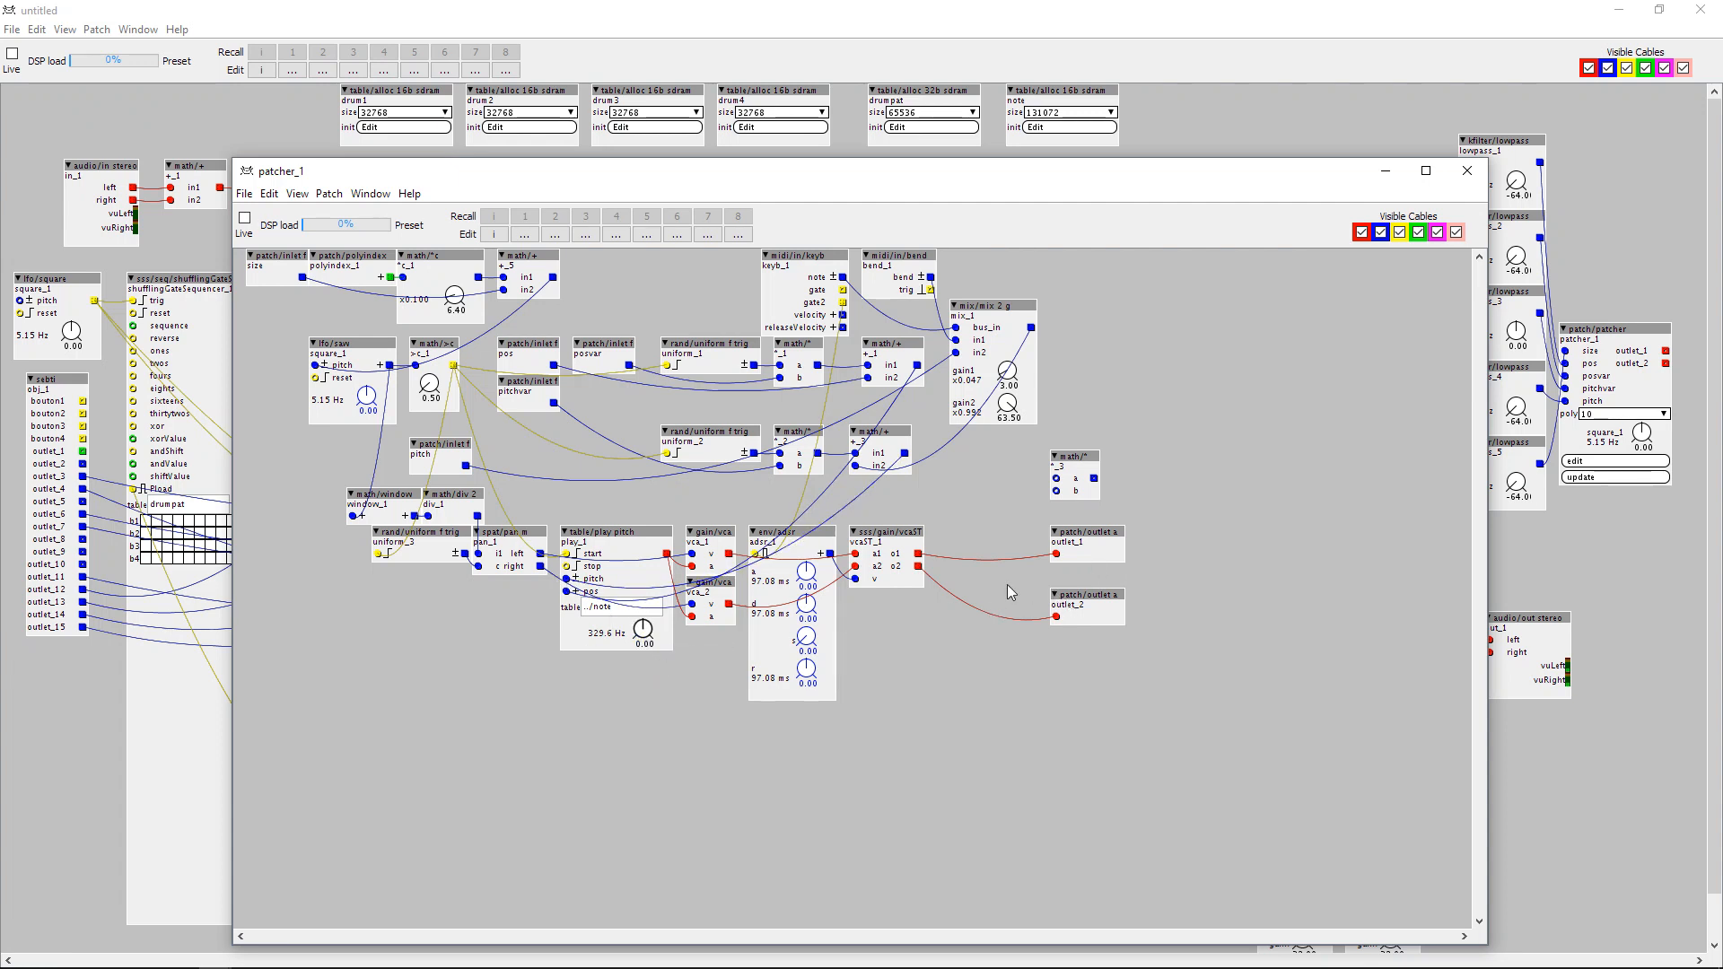
# Move both audio outlets beside the vcaST object and delete the unused math/* object.
pyautogui.moveTo(1090, 530); pyautogui.dragTo(990, 530)
pyautogui.moveTo(1085, 600); pyautogui.dragTo(984, 574)
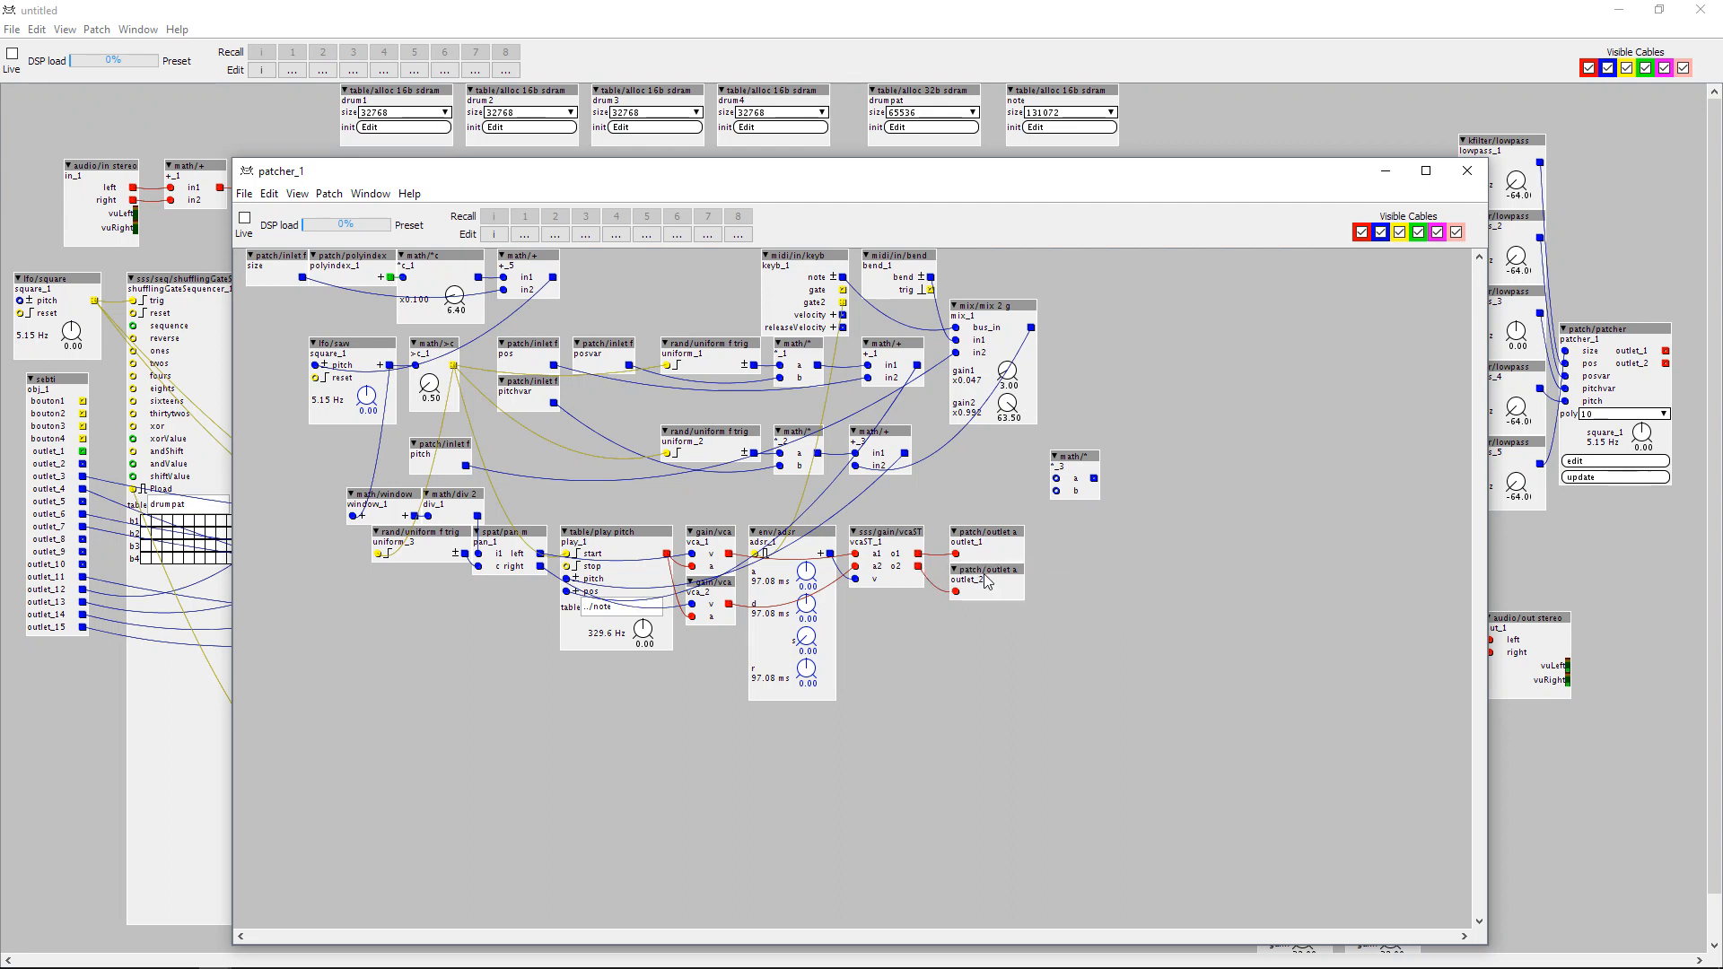
pyautogui.moveTo(1092, 450); pyautogui.dragTo(1085, 521)
pyautogui.press('Delete')
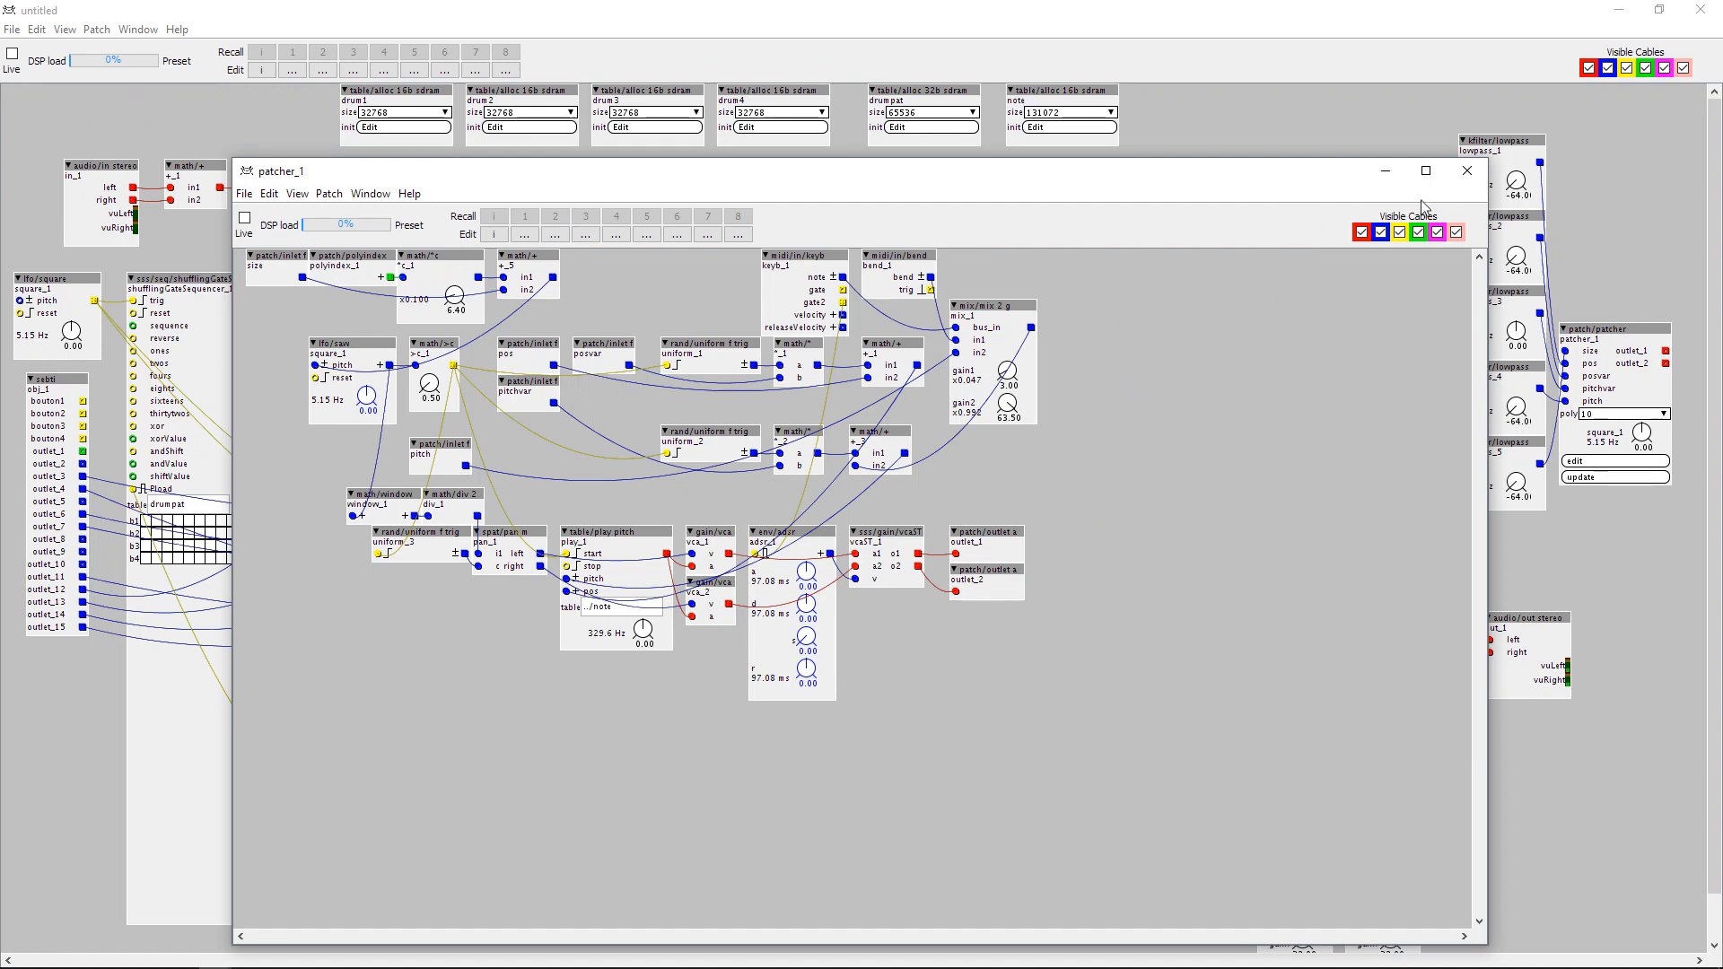
# Close the granular subpatch, update patcher_1 with the exposed ADSR parameters, and move it up beside the lowpass filters.
pyautogui.click(1467, 170)
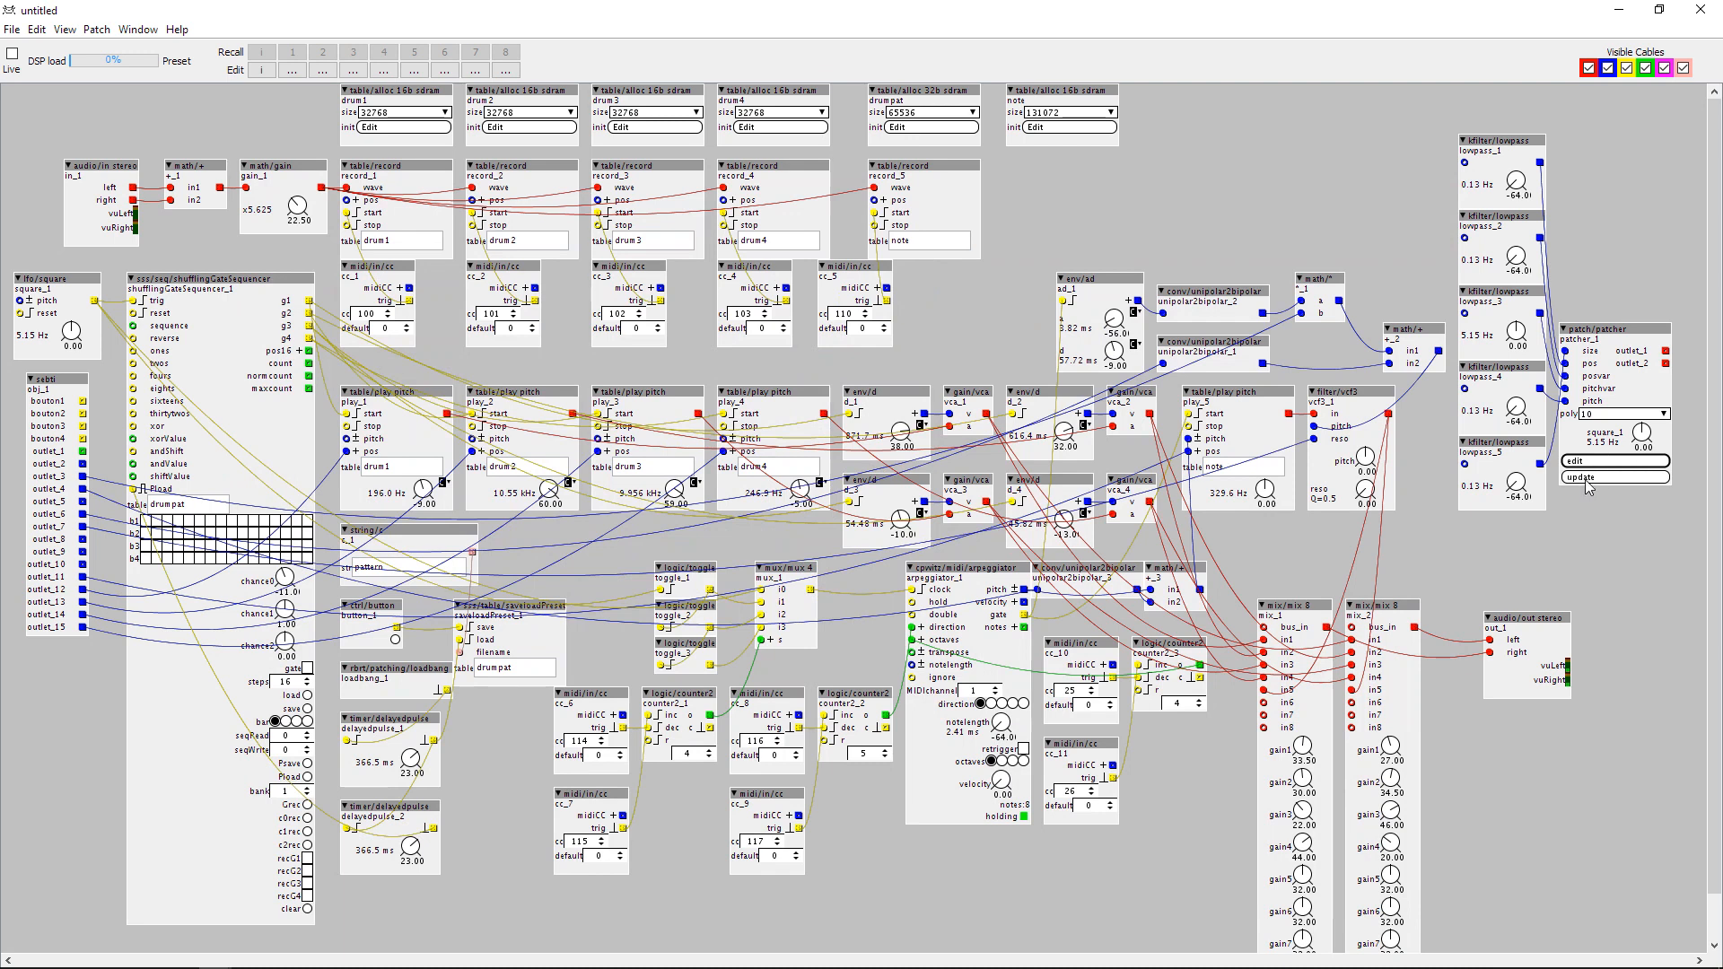
pyautogui.click(1586, 477)
pyautogui.click(1604, 591)
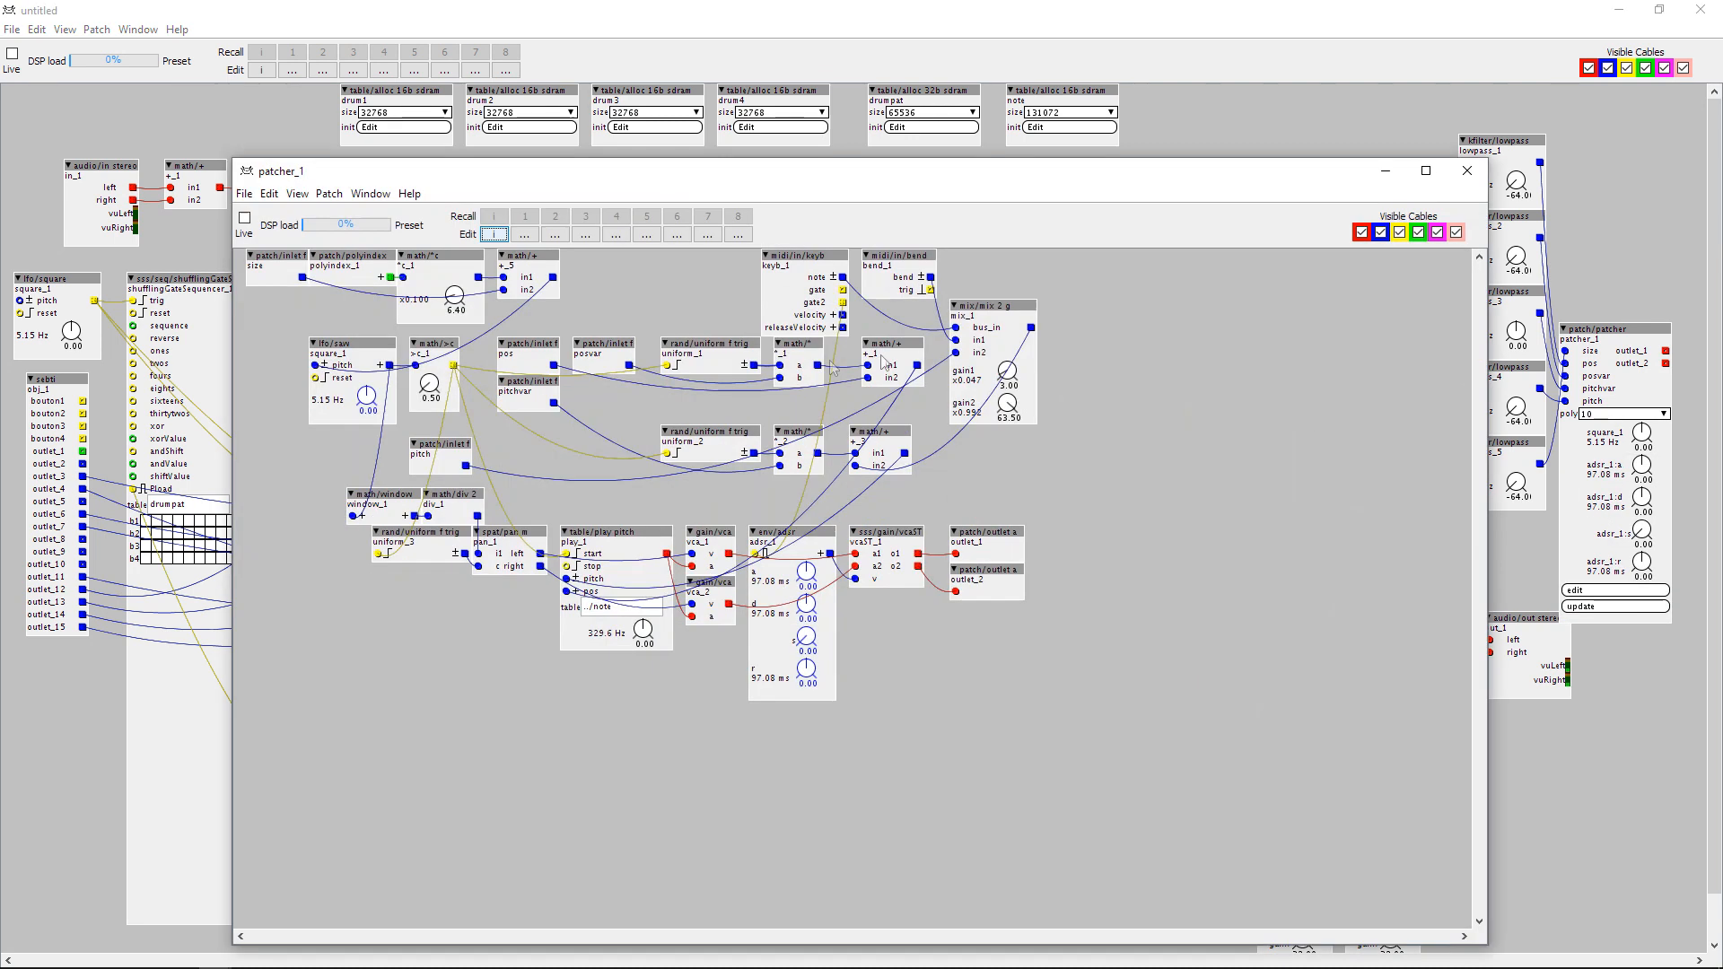
pyautogui.click(1467, 171)
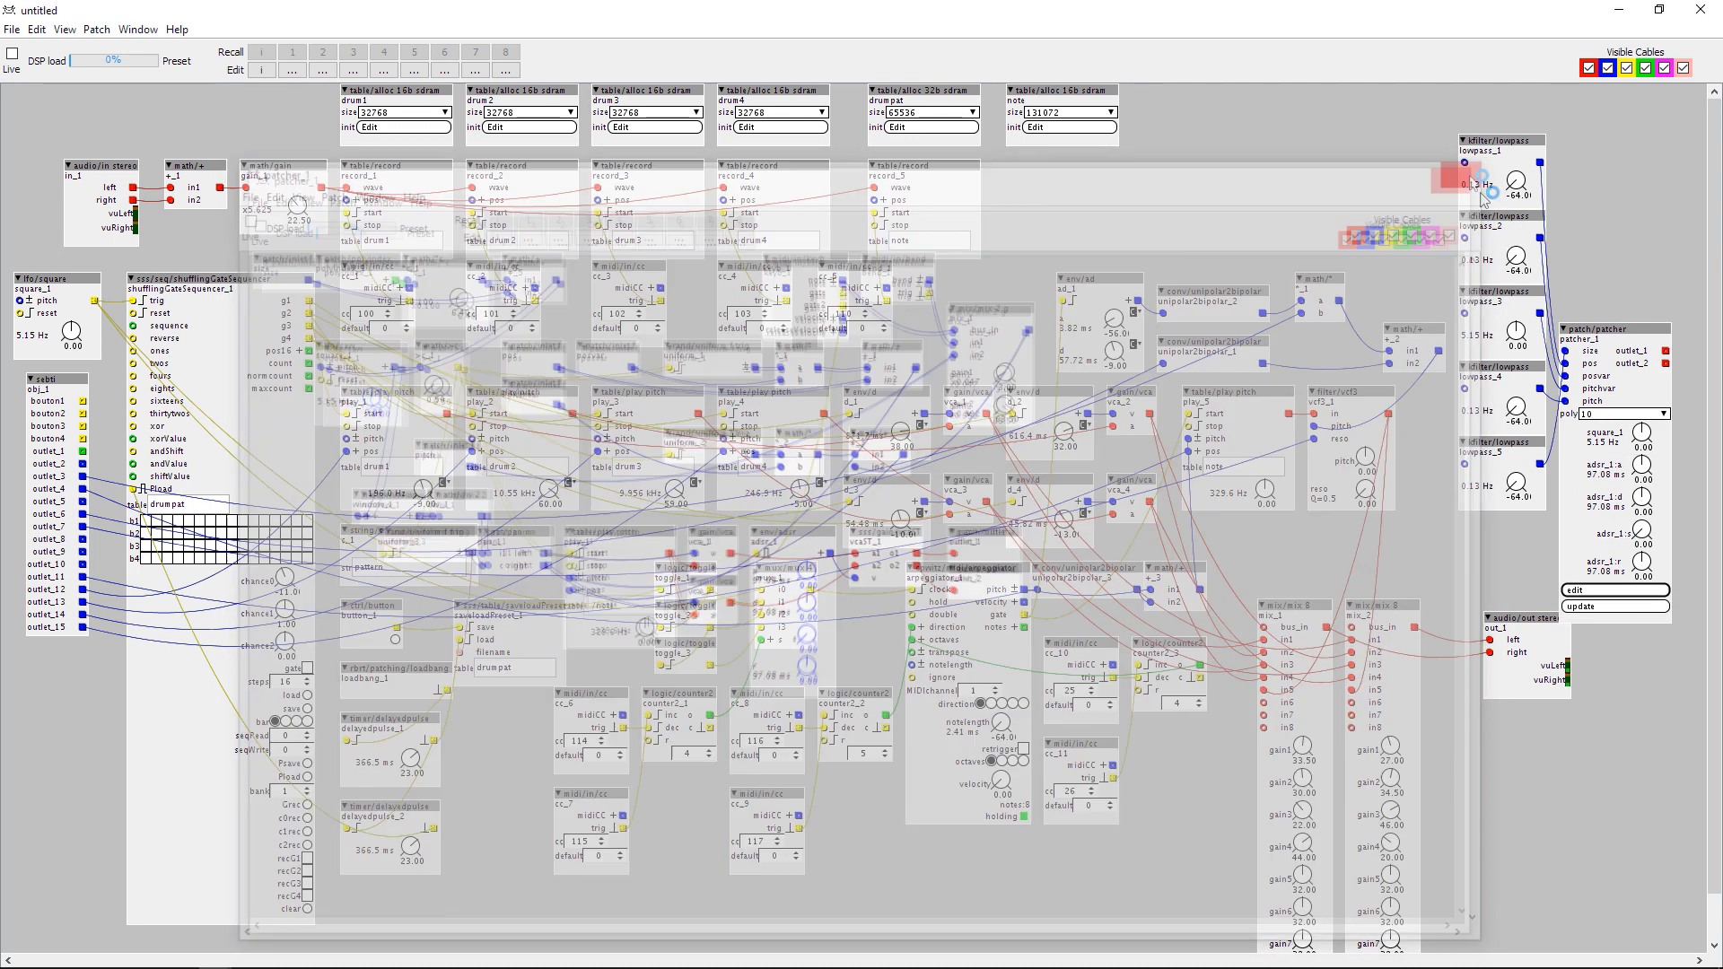
pyautogui.moveTo(1606, 338); pyautogui.dragTo(1613, 236)
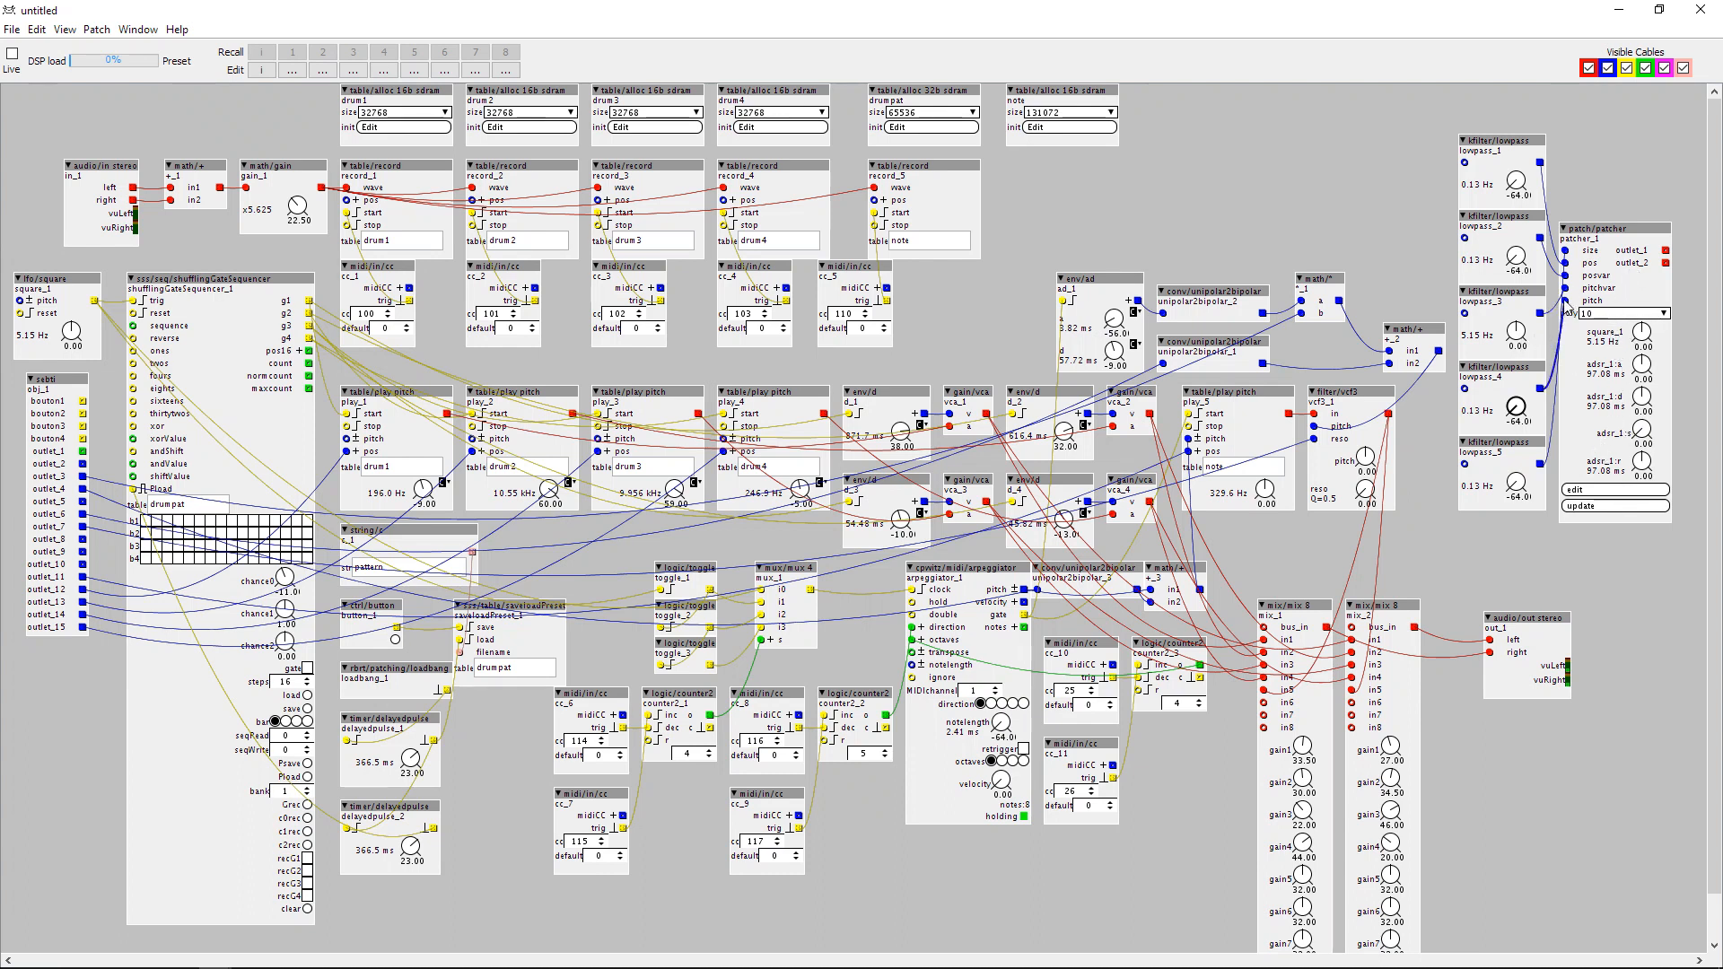
# Shift lowpass_1 away from the filter column, delete lowpass_3, and move lowpass_2 closer to patcher_1's inlets.
pyautogui.moveTo(1515, 144); pyautogui.dragTo(1425, 144)
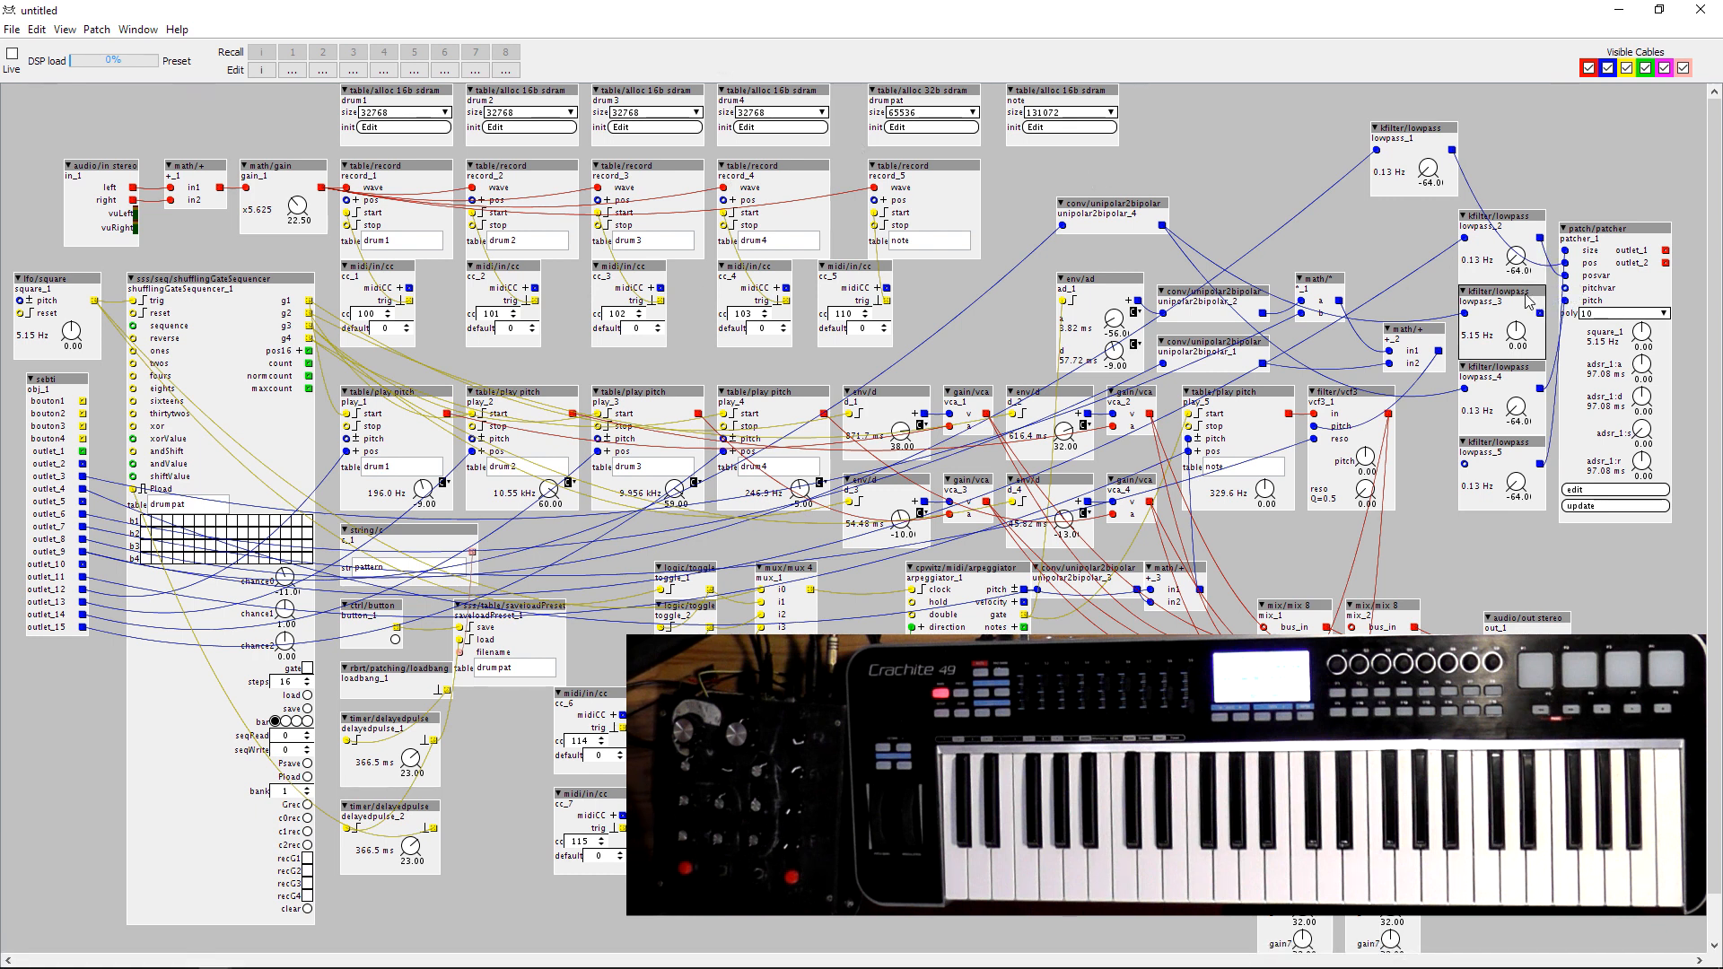
pyautogui.press('Delete')
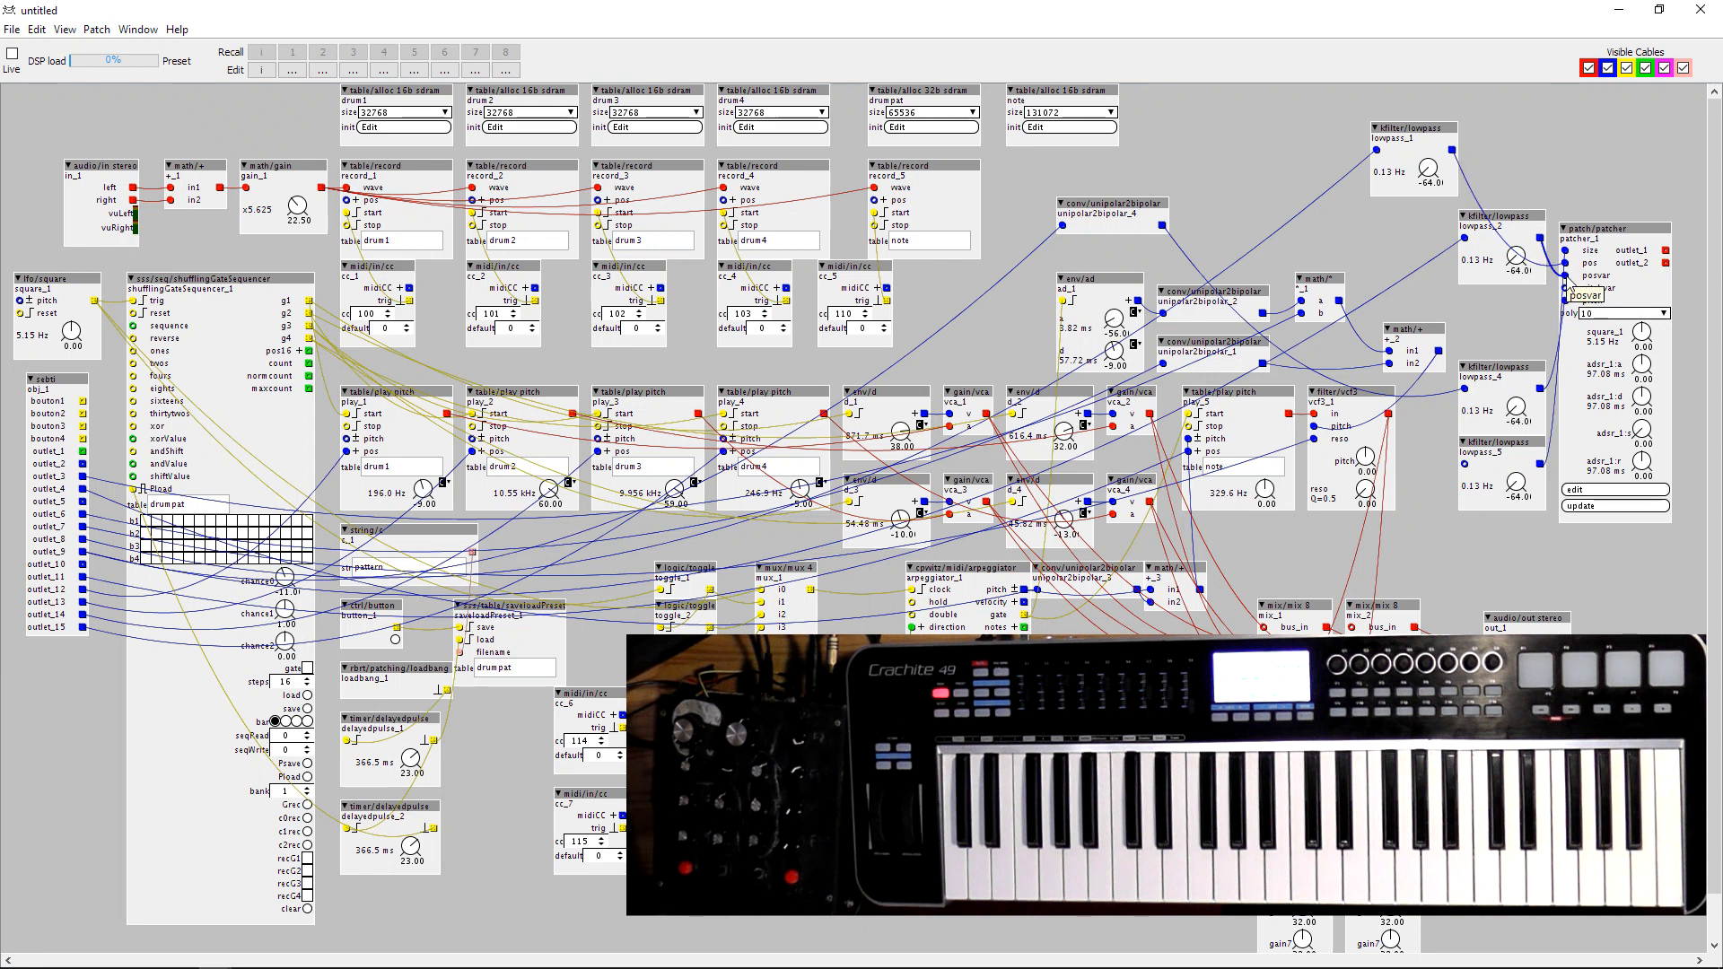
pyautogui.moveTo(1525, 224); pyautogui.dragTo(1512, 273)
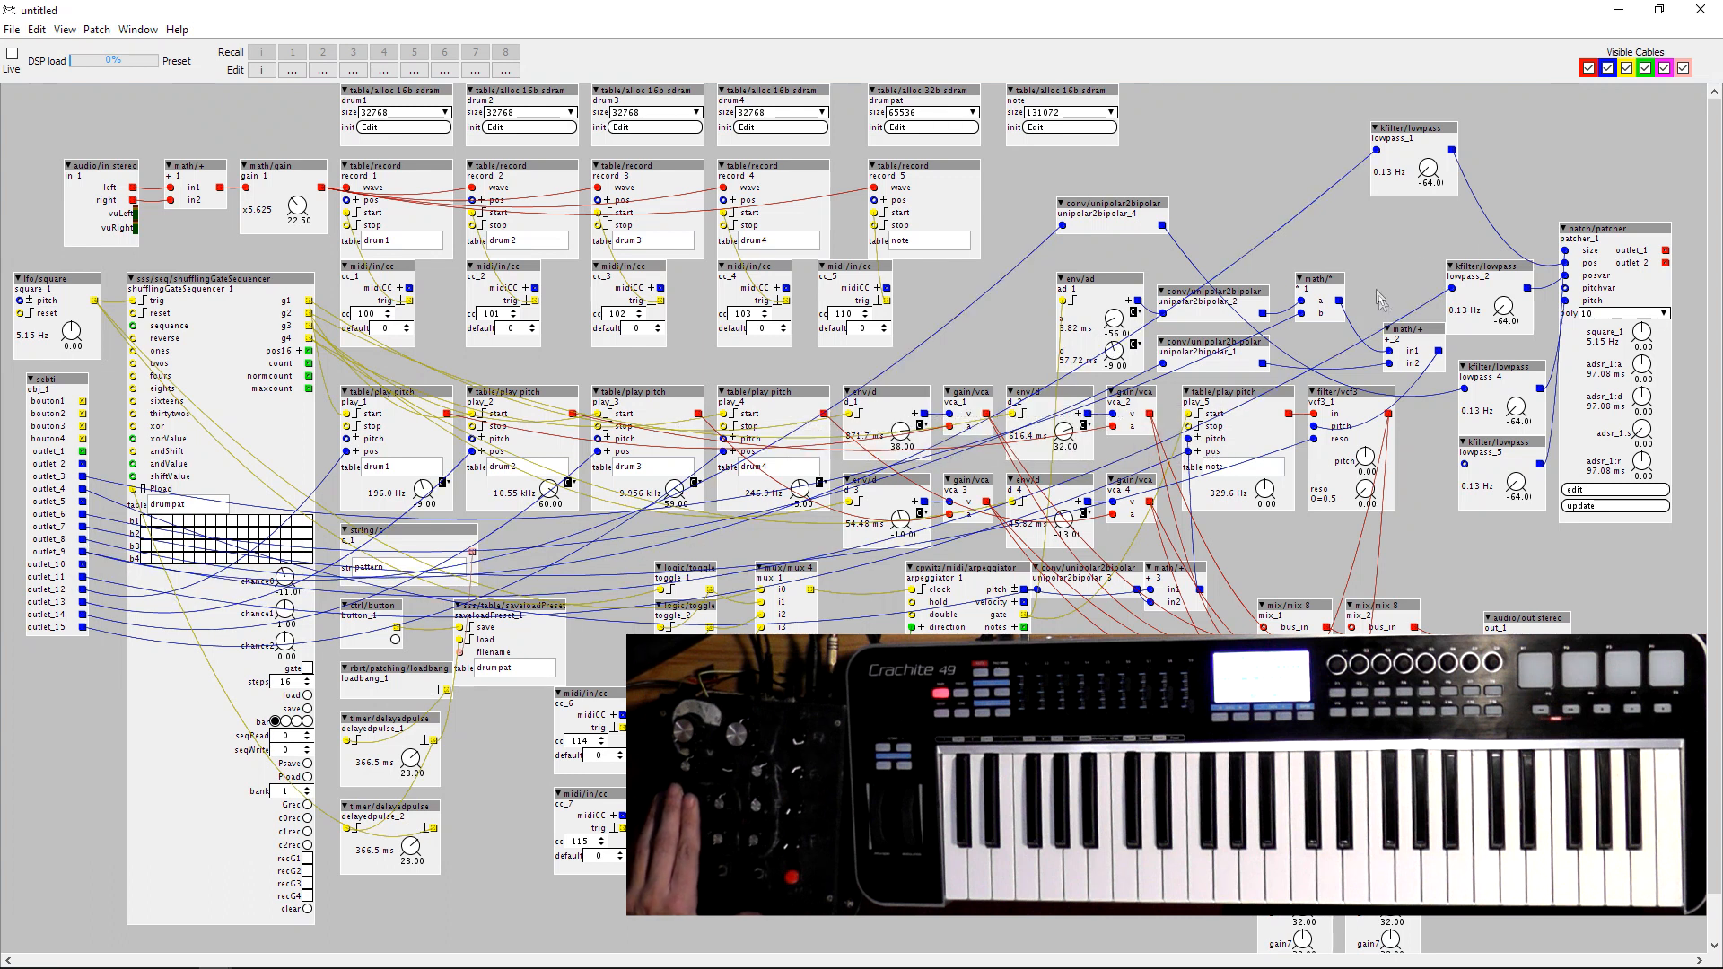
# Arrange lowpass_4 behind unipolar2bipolar_4, lowpass_2 in front of patcher_1 and lowpass_5 beside lowpass_1, checking their control cables.
pyautogui.moveTo(1062, 226); pyautogui.dragTo(84, 565)
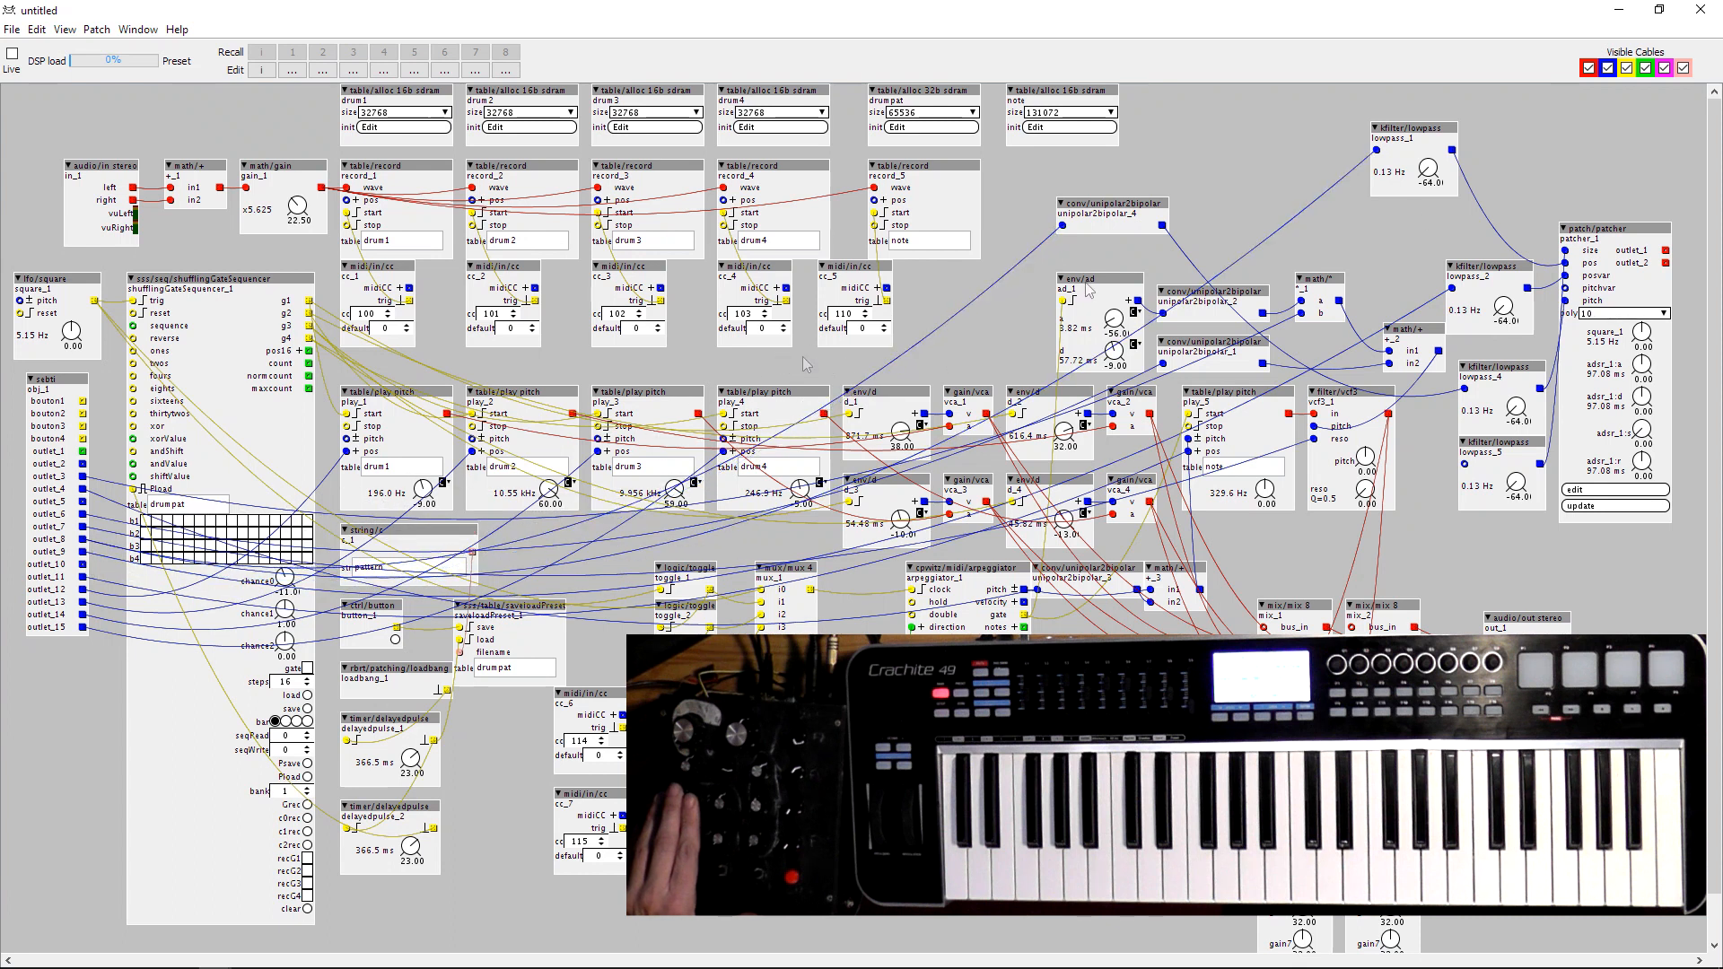
pyautogui.moveTo(1506, 371); pyautogui.dragTo(1244, 196)
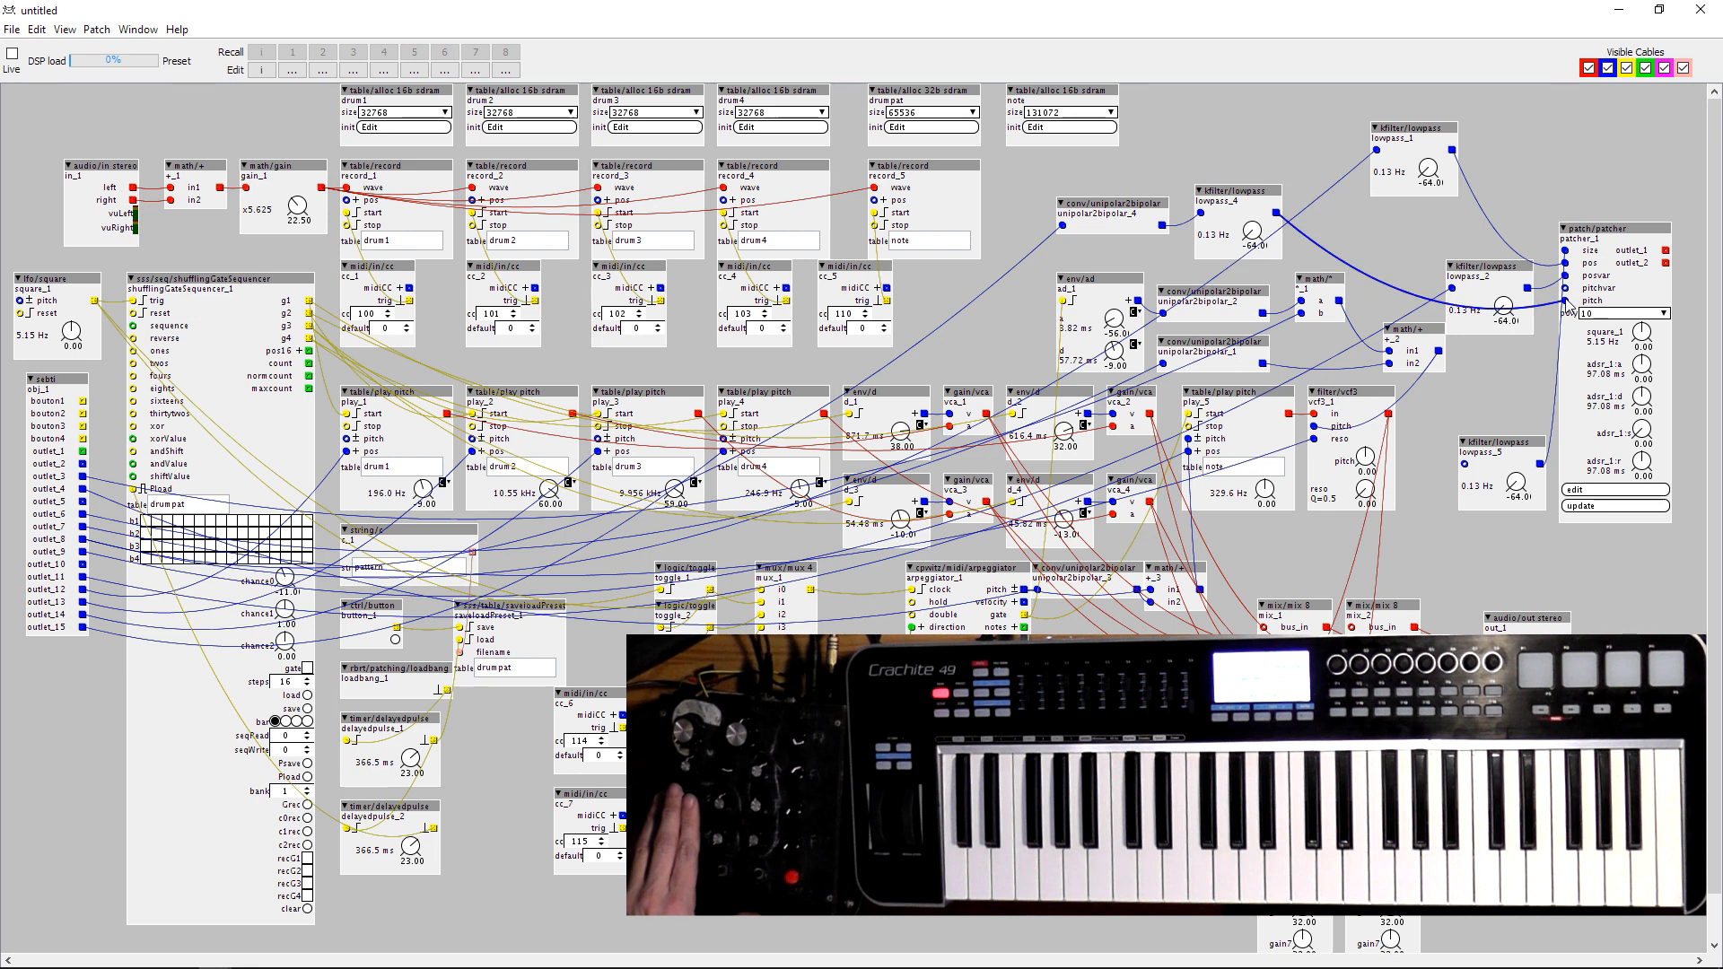
pyautogui.moveTo(1497, 444); pyautogui.dragTo(1407, 206)
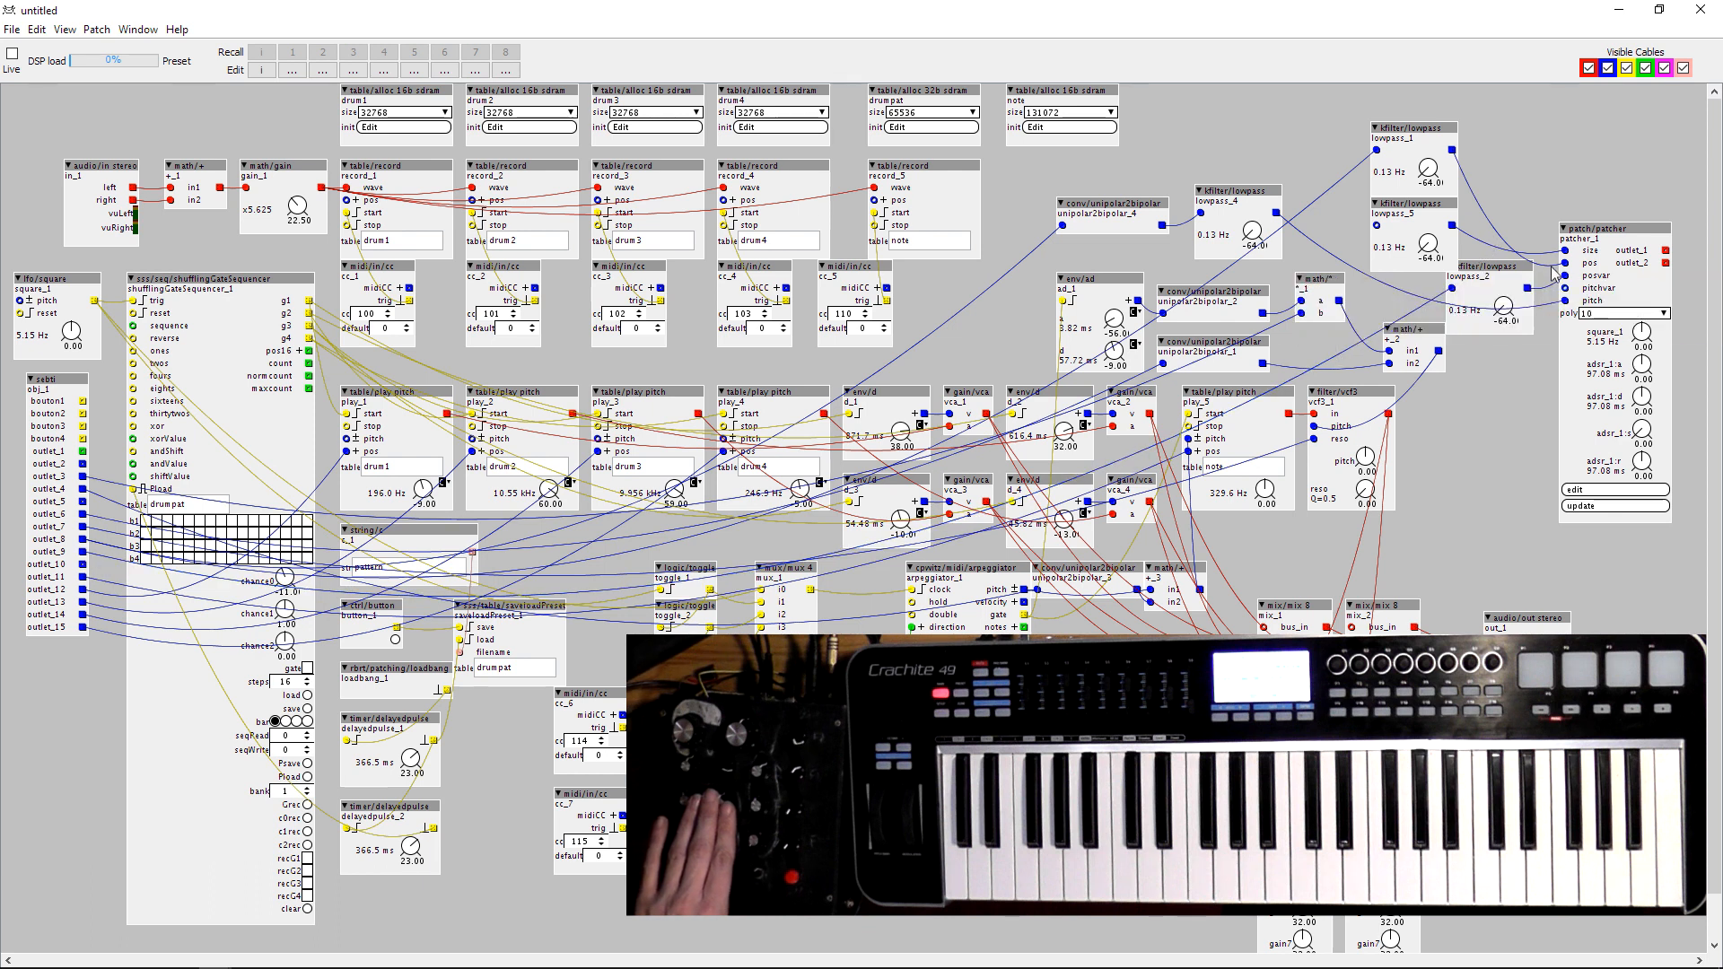
pyautogui.moveTo(1527, 288)
pyautogui.mouseDown()
pyautogui.moveTo(1565, 251)
pyautogui.moveTo(1544, 299)
pyautogui.mouseUp()
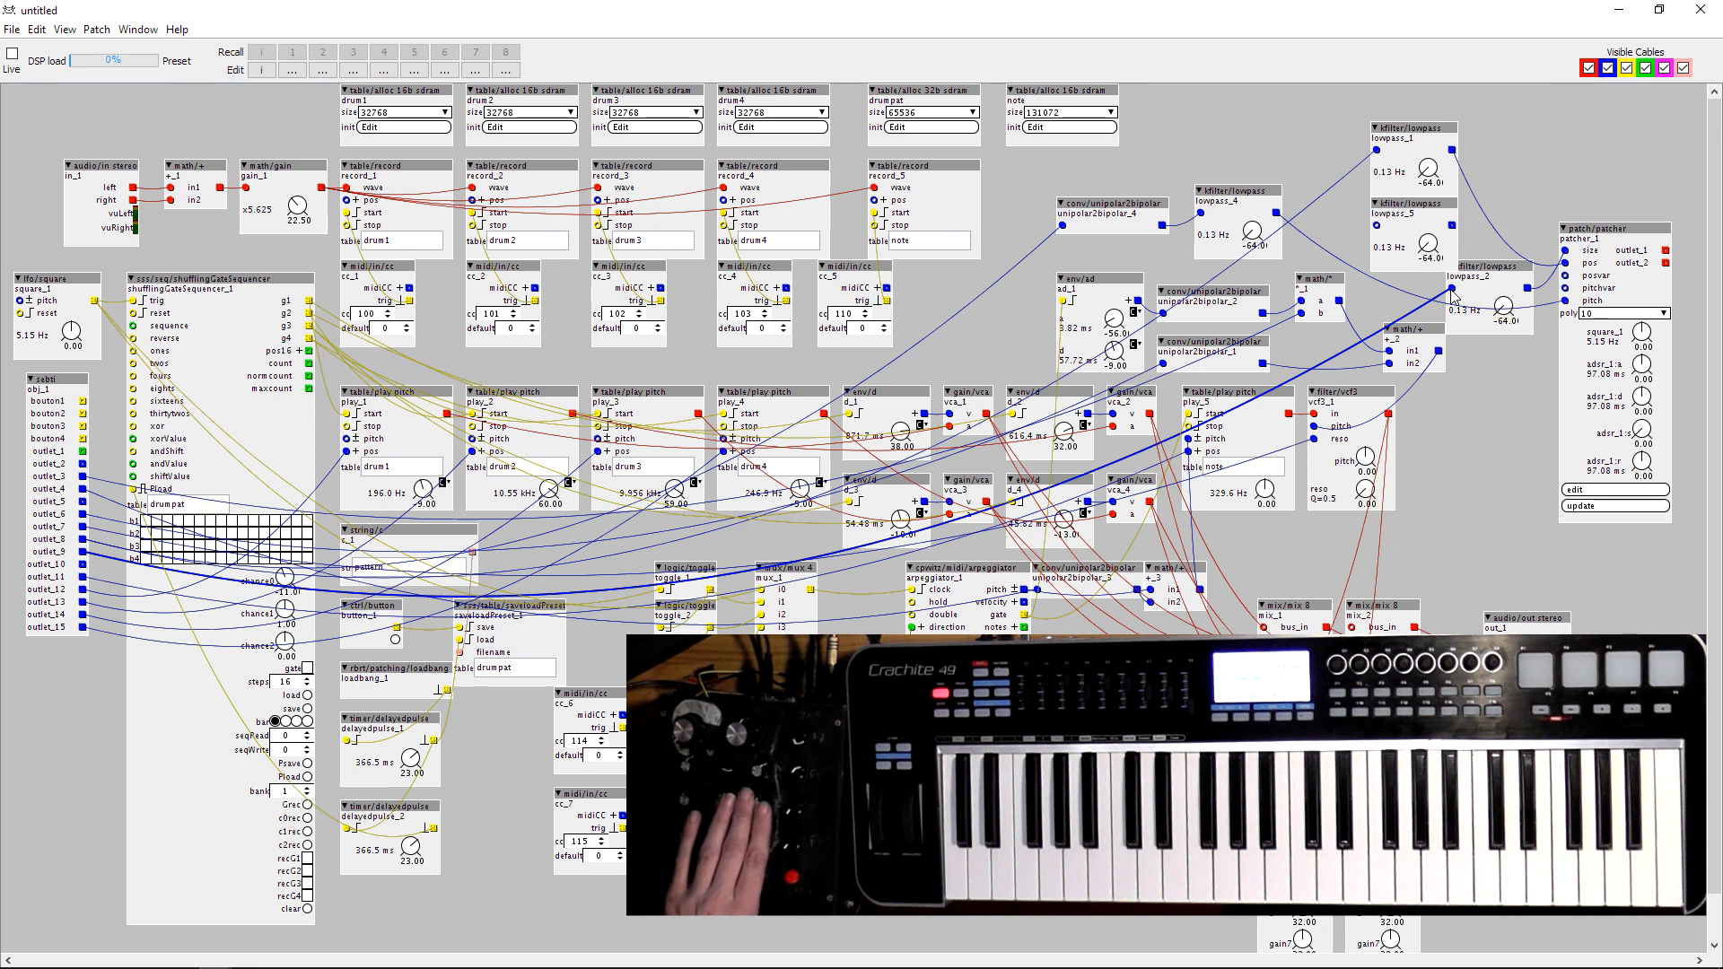
pyautogui.moveTo(1452, 289); pyautogui.dragTo(83, 565)
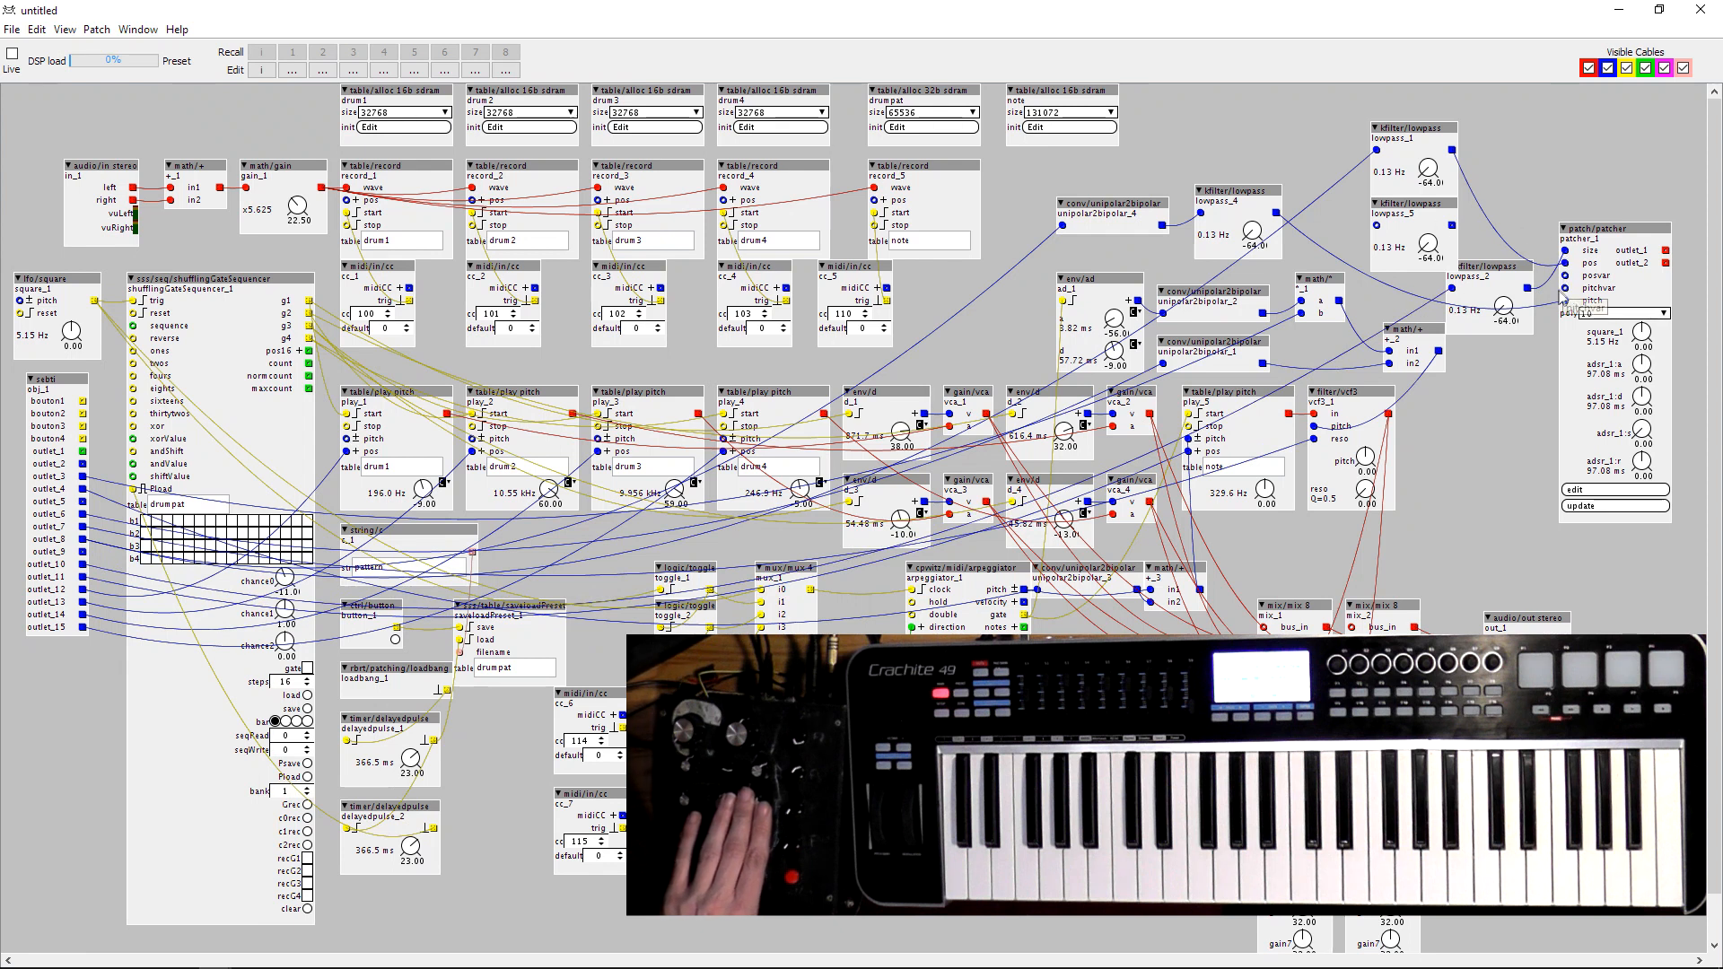
pyautogui.moveTo(1503, 274)
pyautogui.mouseDown()
pyautogui.moveTo(1453, 274)
pyautogui.moveTo(1480, 265)
pyautogui.mouseUp()
pyautogui.moveTo(1390, 219); pyautogui.dragTo(1528, 144)
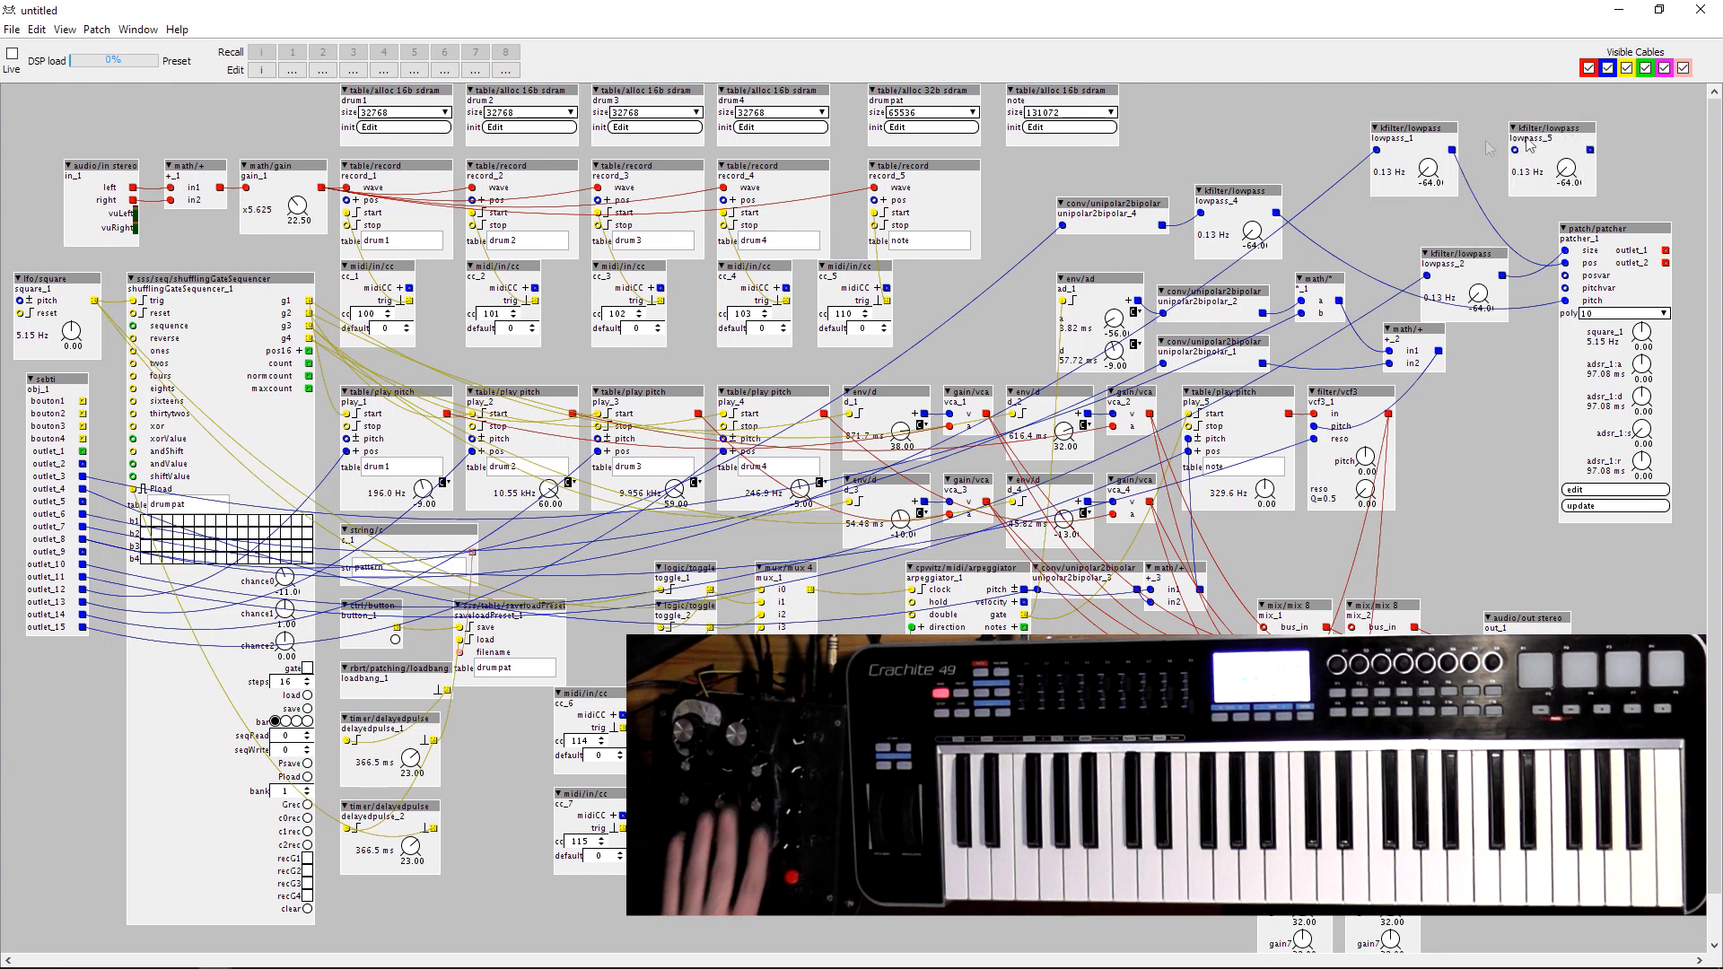
# Add a ctrl/dial p object, wire it into lowpass_5, and connect lowpass_5's output to patcher_1's pitchvar inlet.
pyautogui.doubleClick(1254, 169)
pyautogui.write('di')
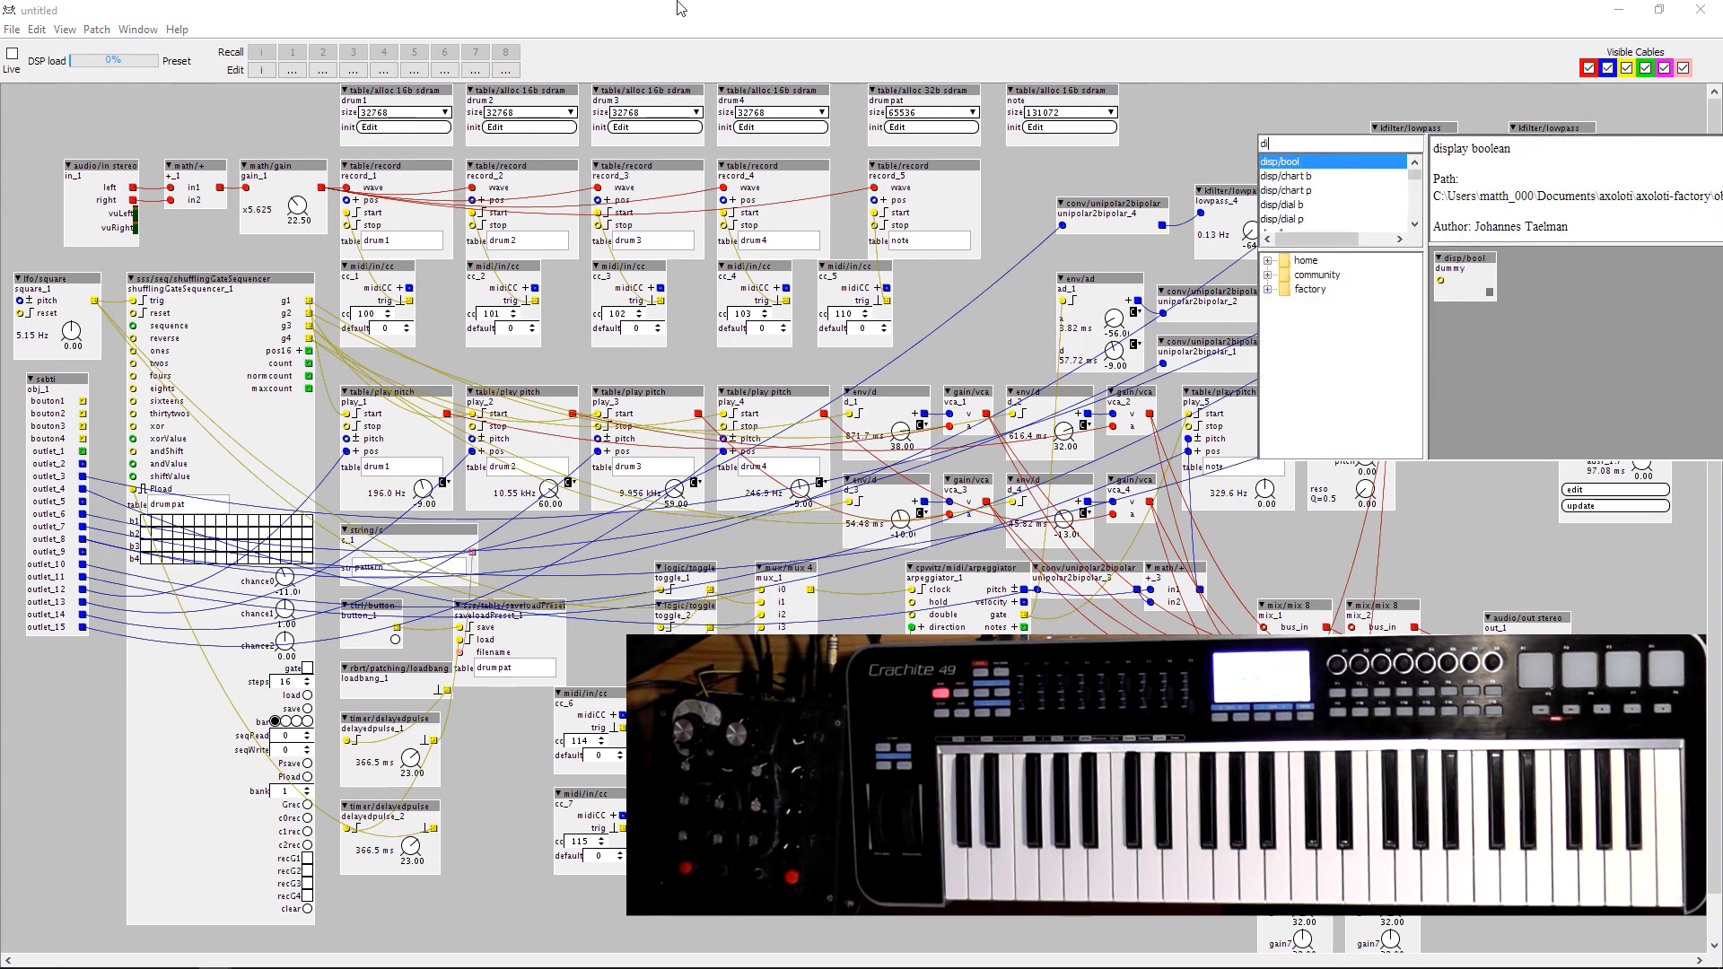
pyautogui.write('al')
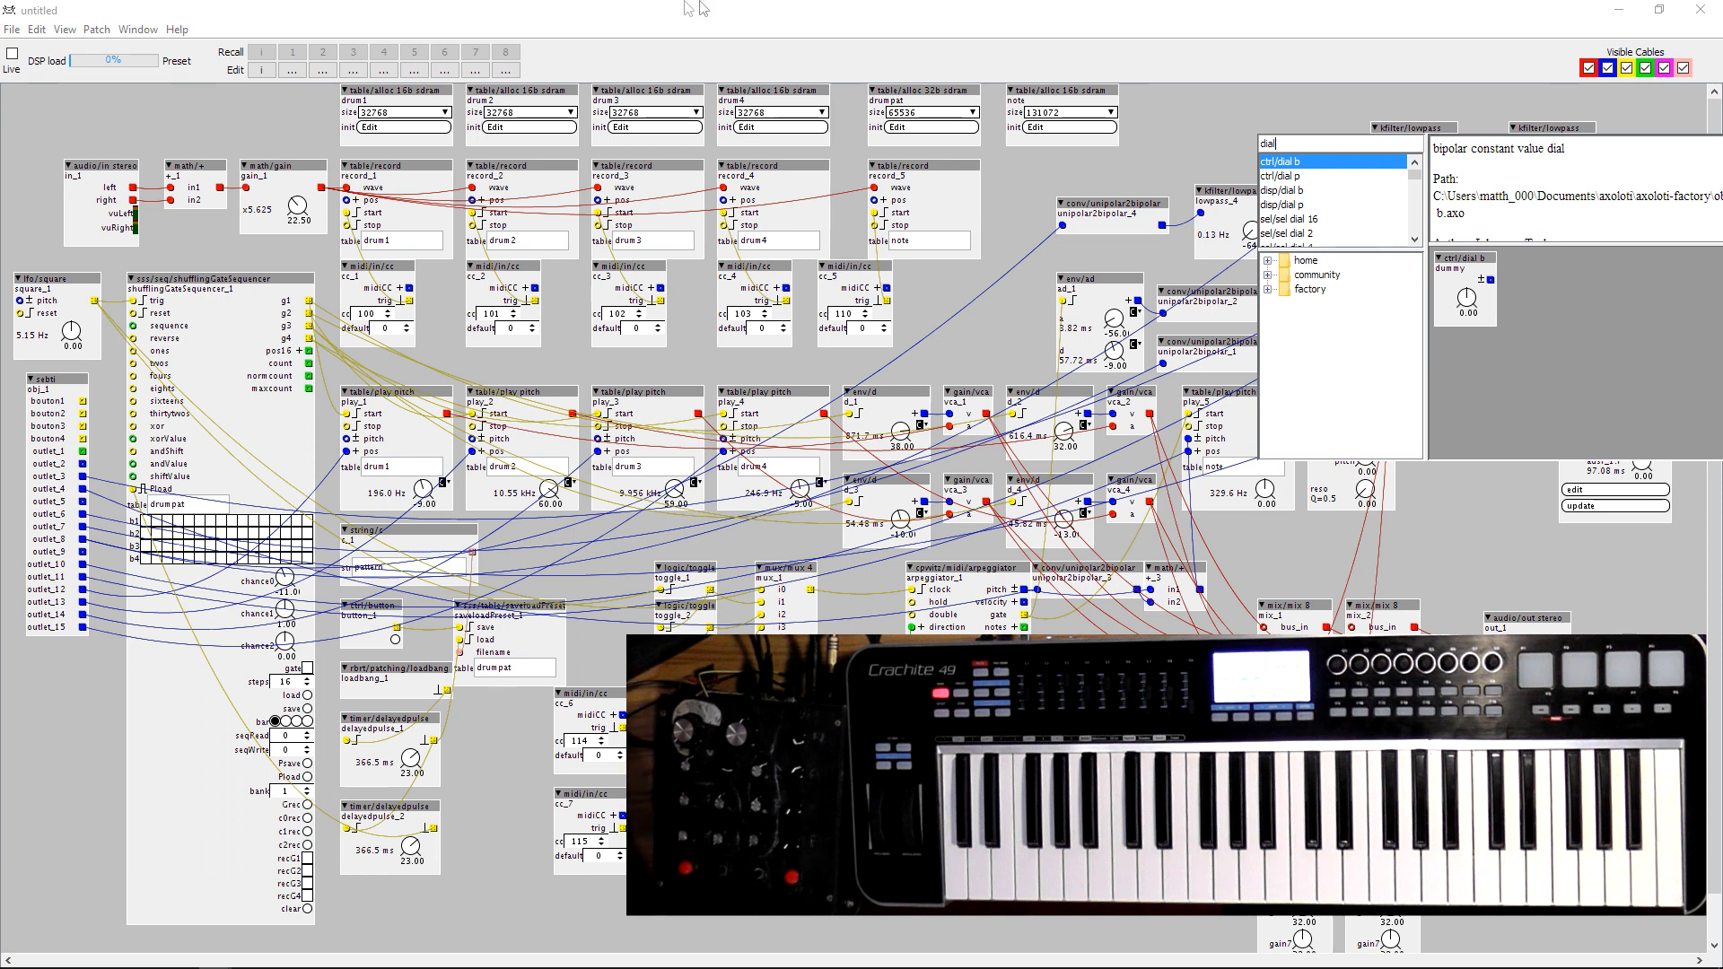
pyautogui.doubleClick(1303, 177)
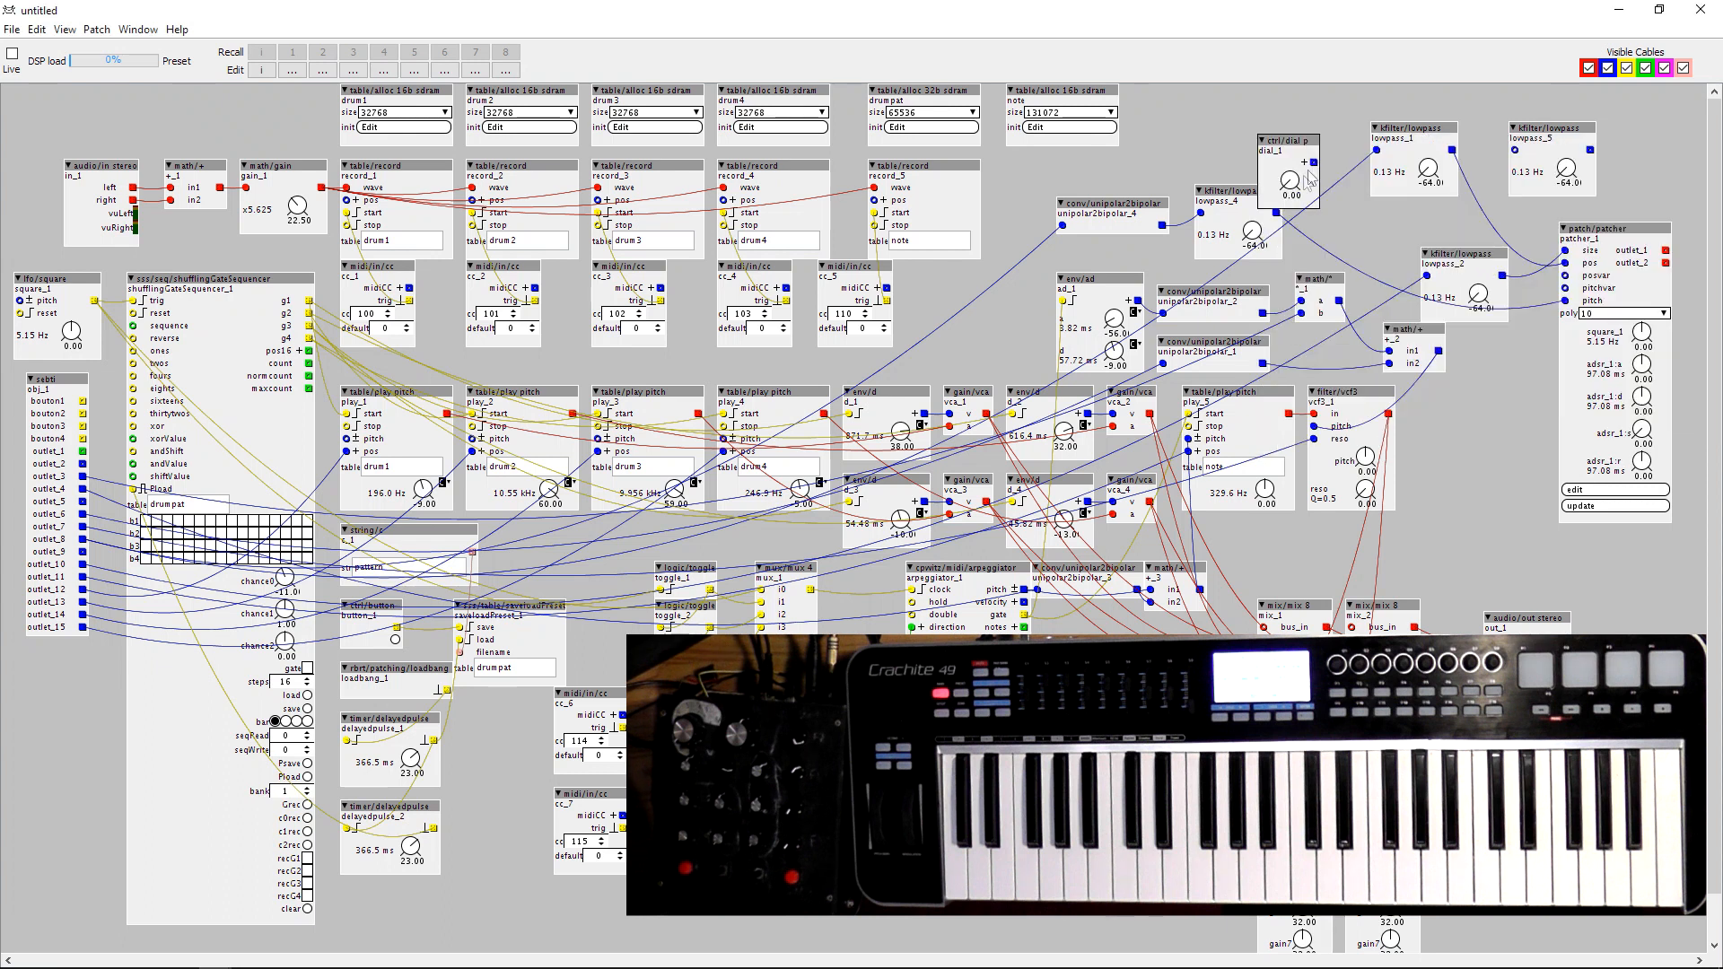
pyautogui.moveTo(1315, 164)
pyautogui.mouseDown()
pyautogui.moveTo(1514, 151)
pyautogui.moveTo(1310, 126)
pyautogui.moveTo(1315, 106)
pyautogui.mouseUp()
pyautogui.moveTo(1590, 151); pyautogui.dragTo(1568, 285)
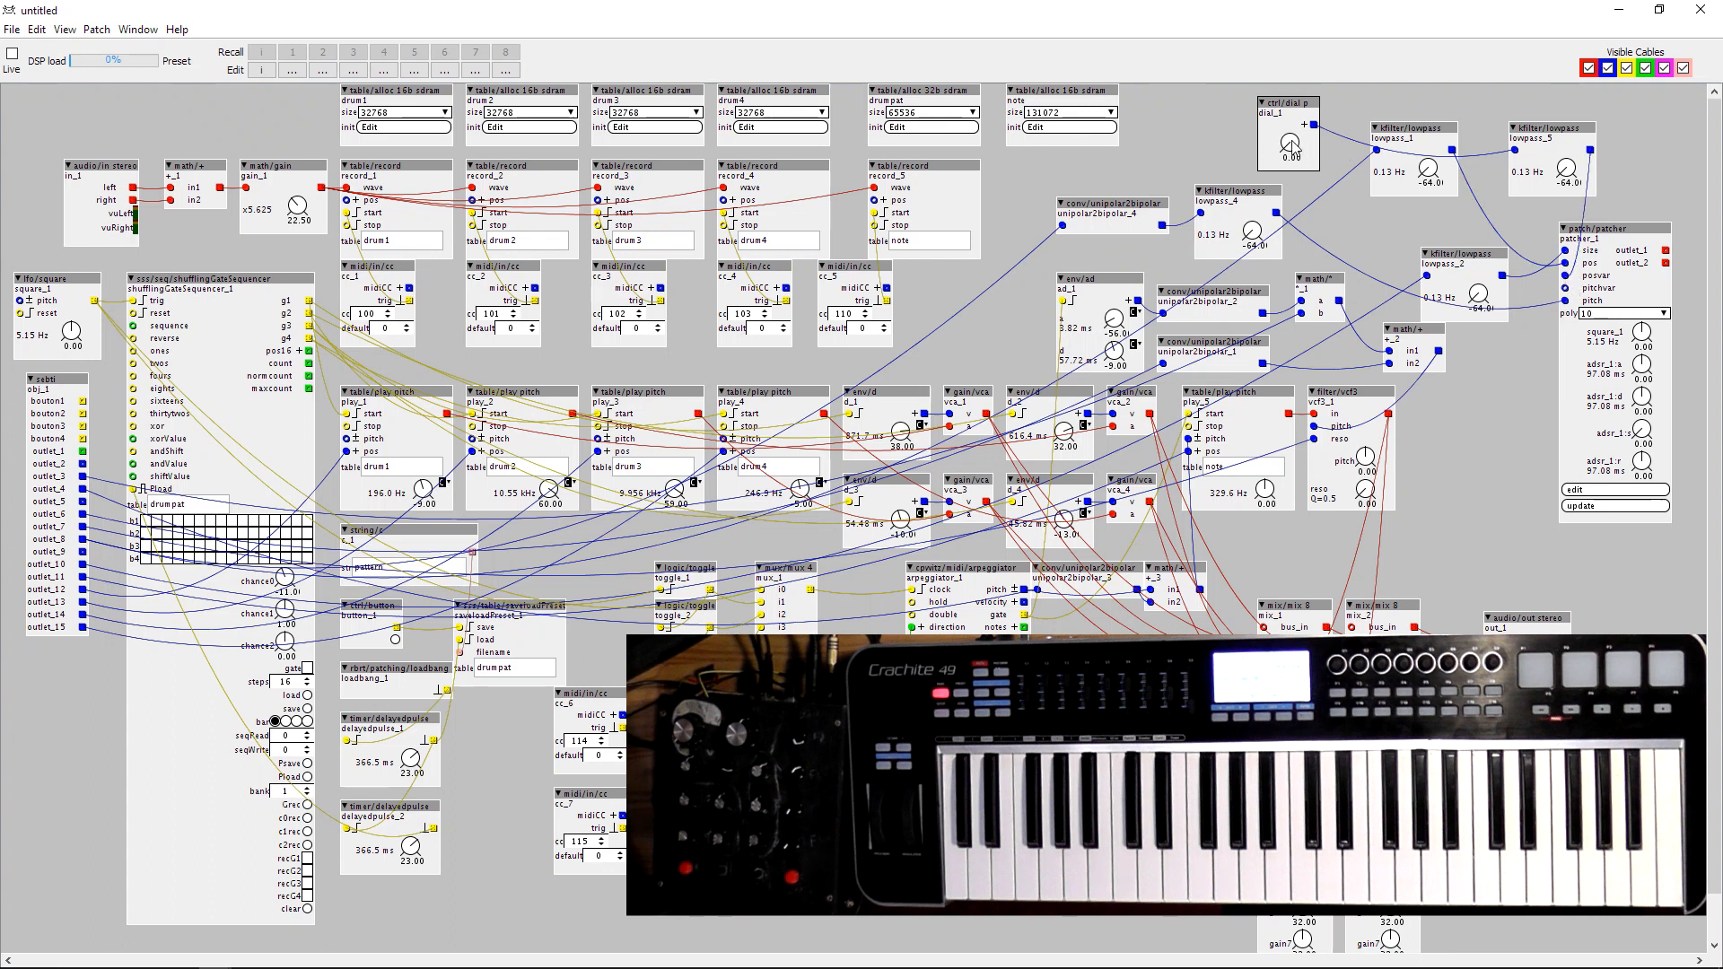
# Assign a MIDI CC to the dial_1 parameter.
pyautogui.rightClick(1285, 160)
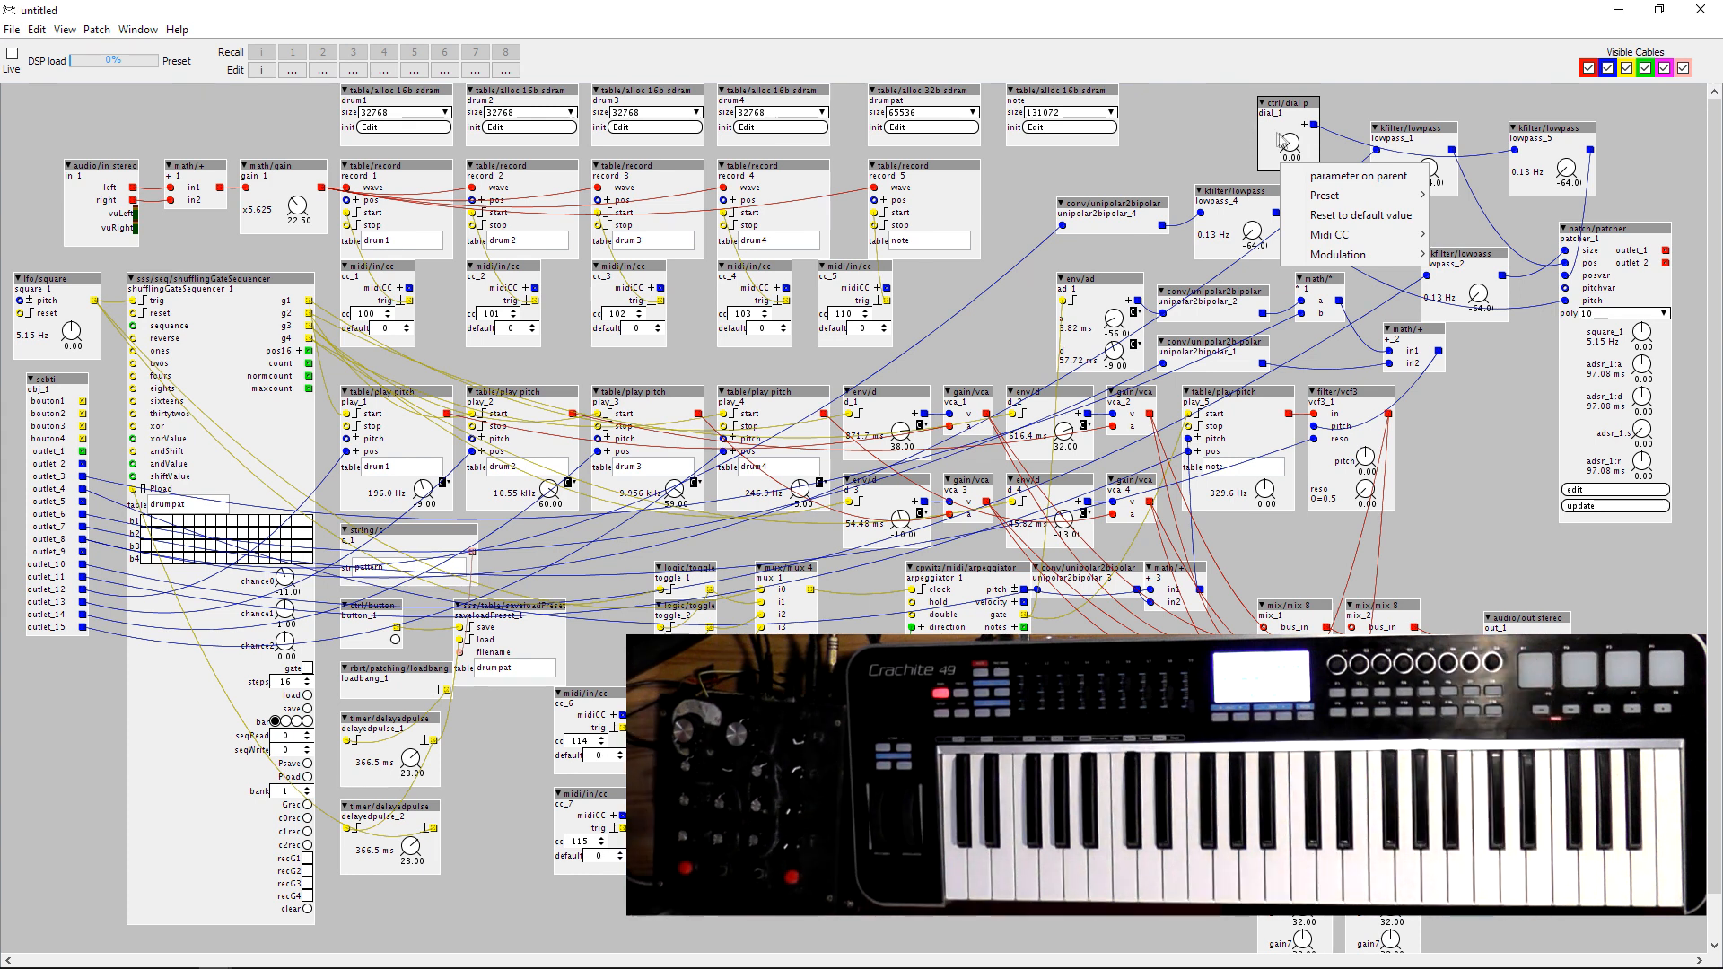
pyautogui.moveTo(1323, 236)
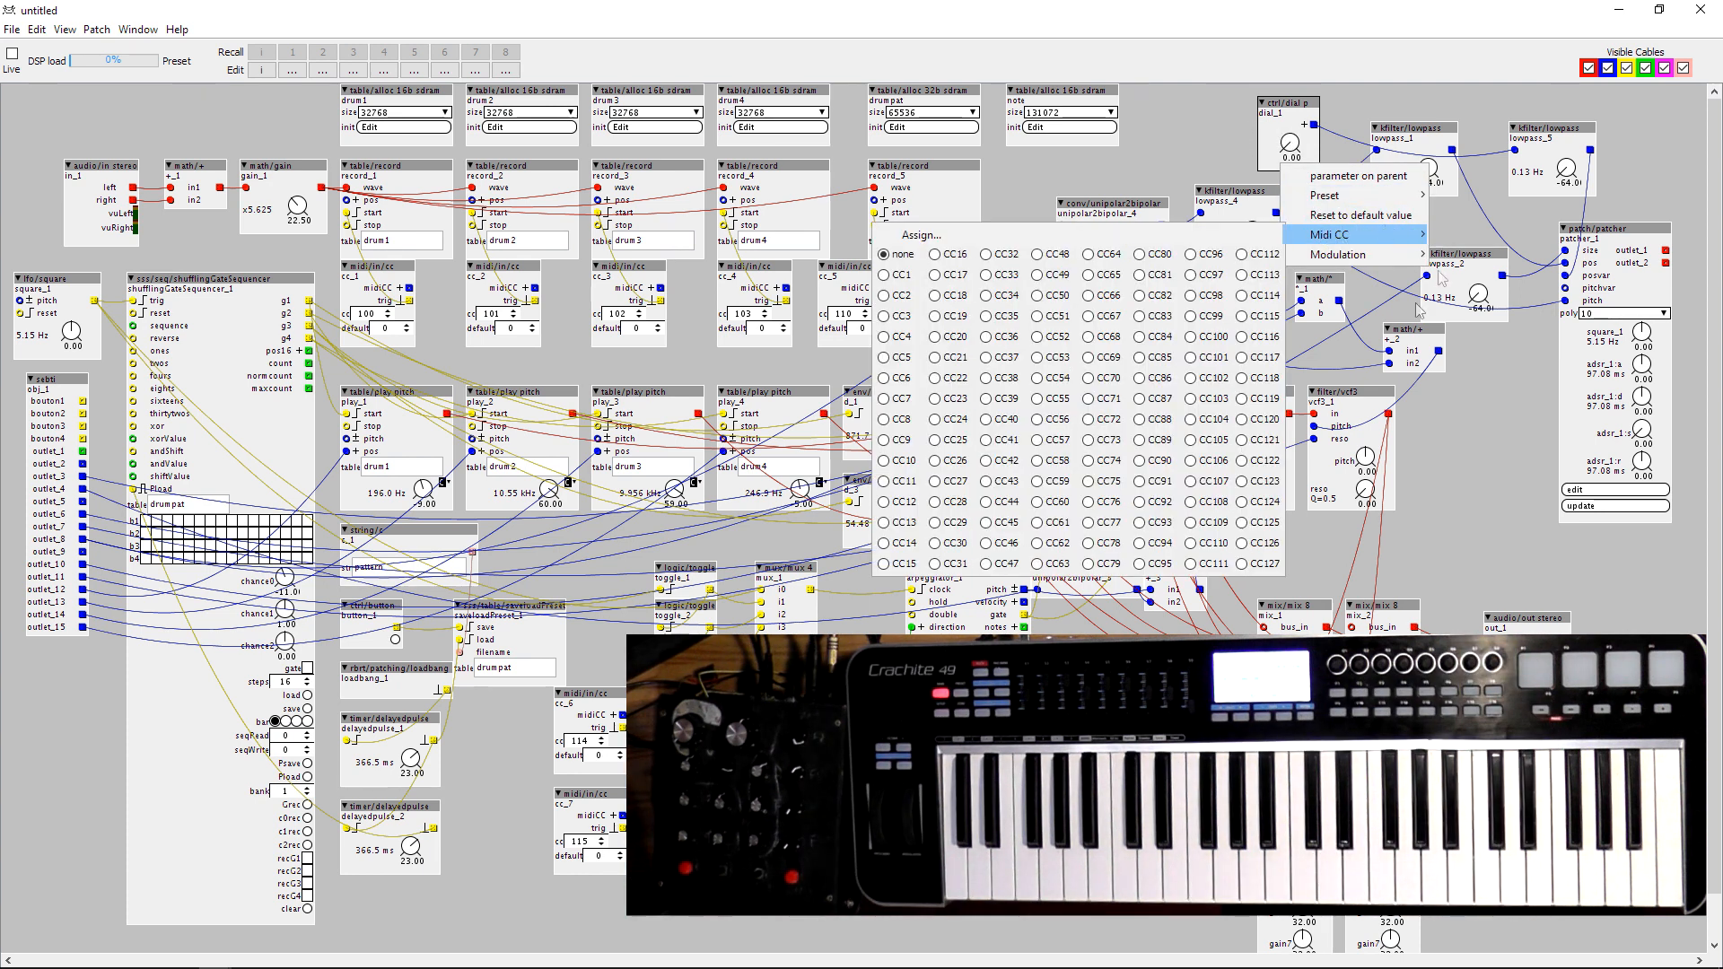
pyautogui.click(1187, 143)
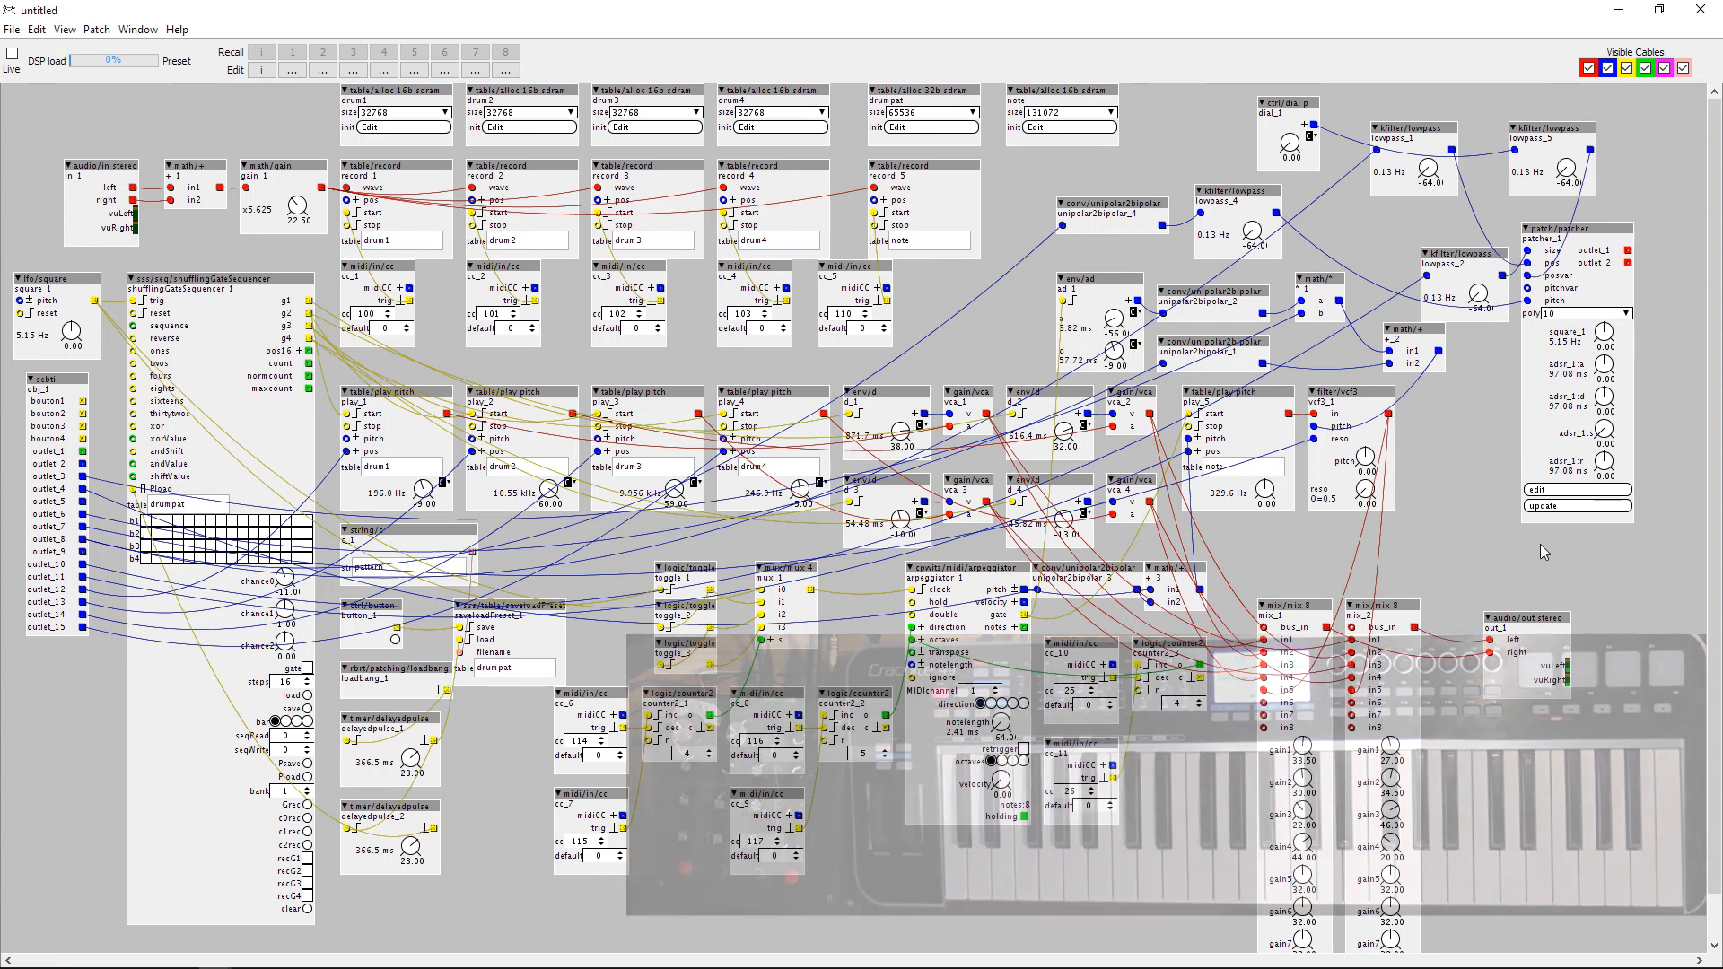
# Insert a filter/vcf3 object below patcher_1 and shift the audio output object away to make room.
pyautogui.doubleClick(1540, 544)
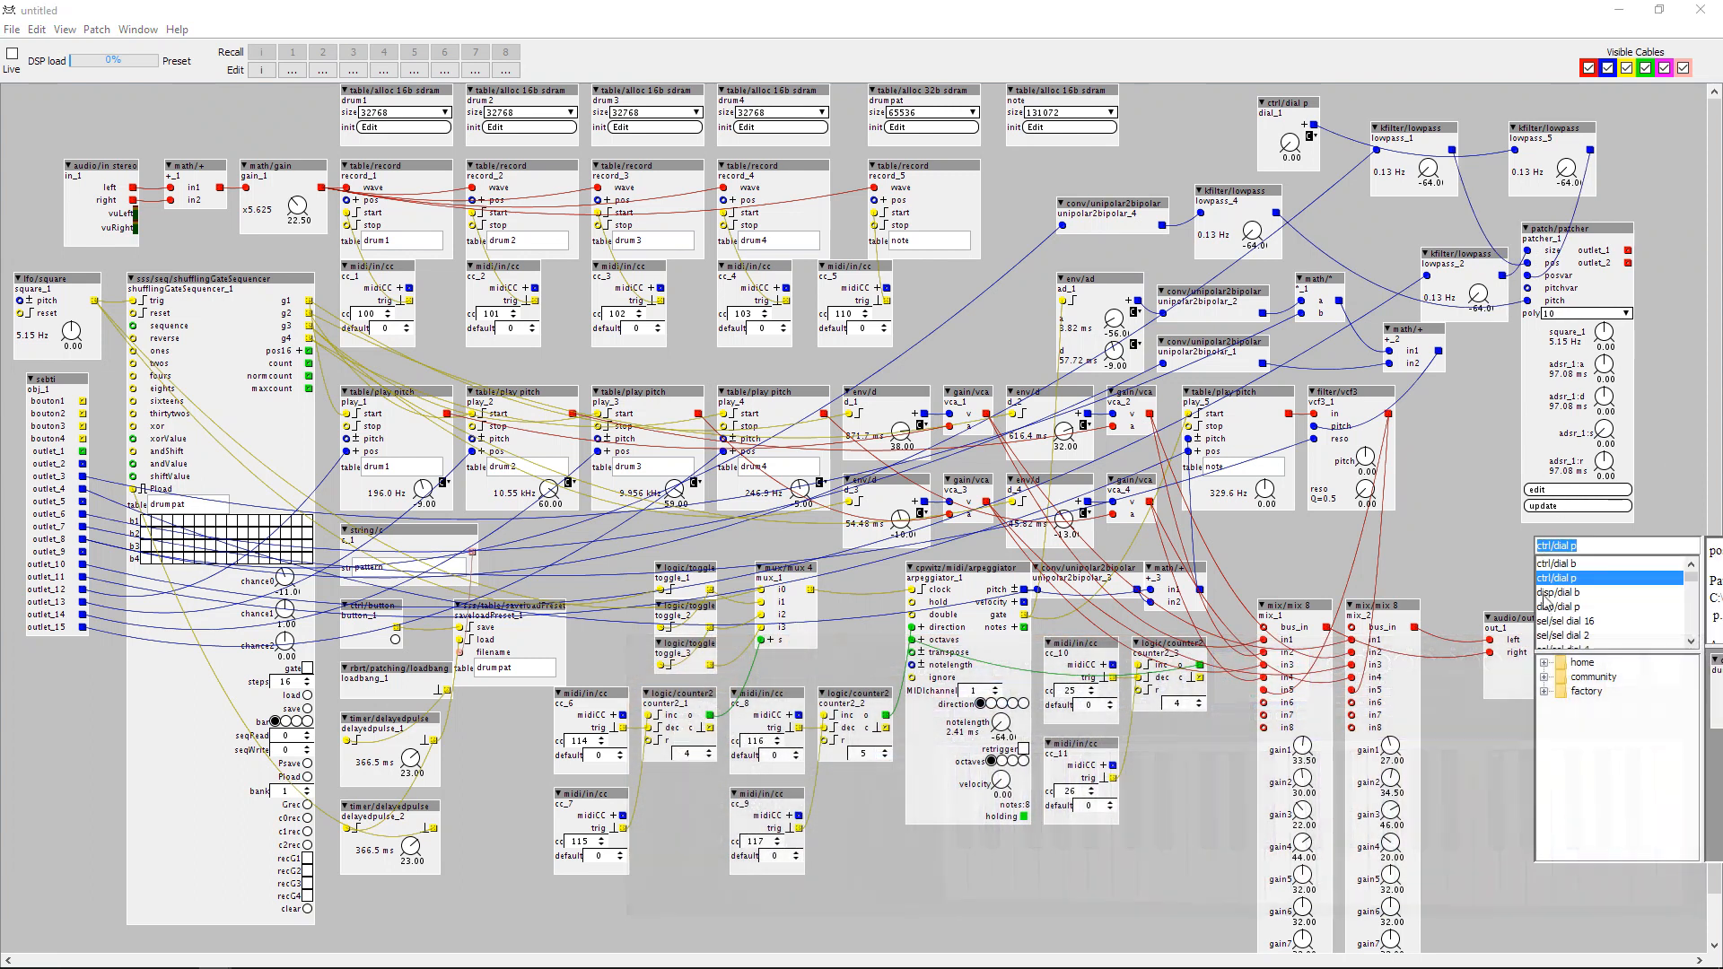
pyautogui.write('filter/vcf3')
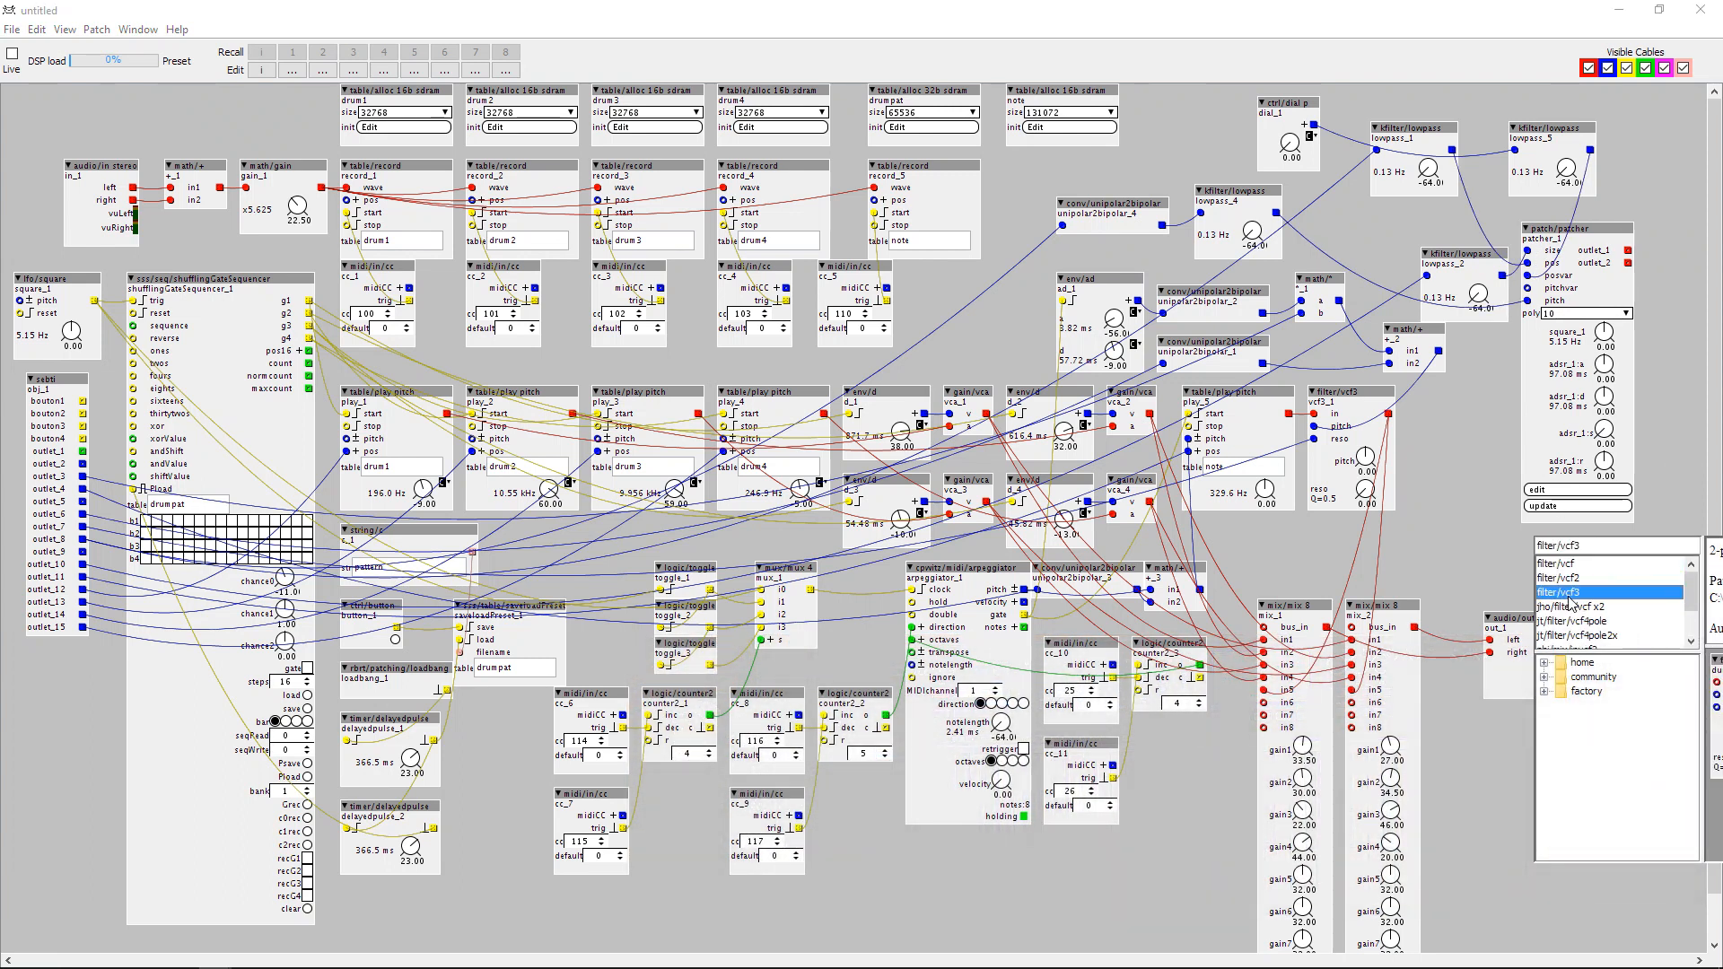
pyautogui.press('Return')
pyautogui.moveTo(1513, 626); pyautogui.dragTo(1463, 614)
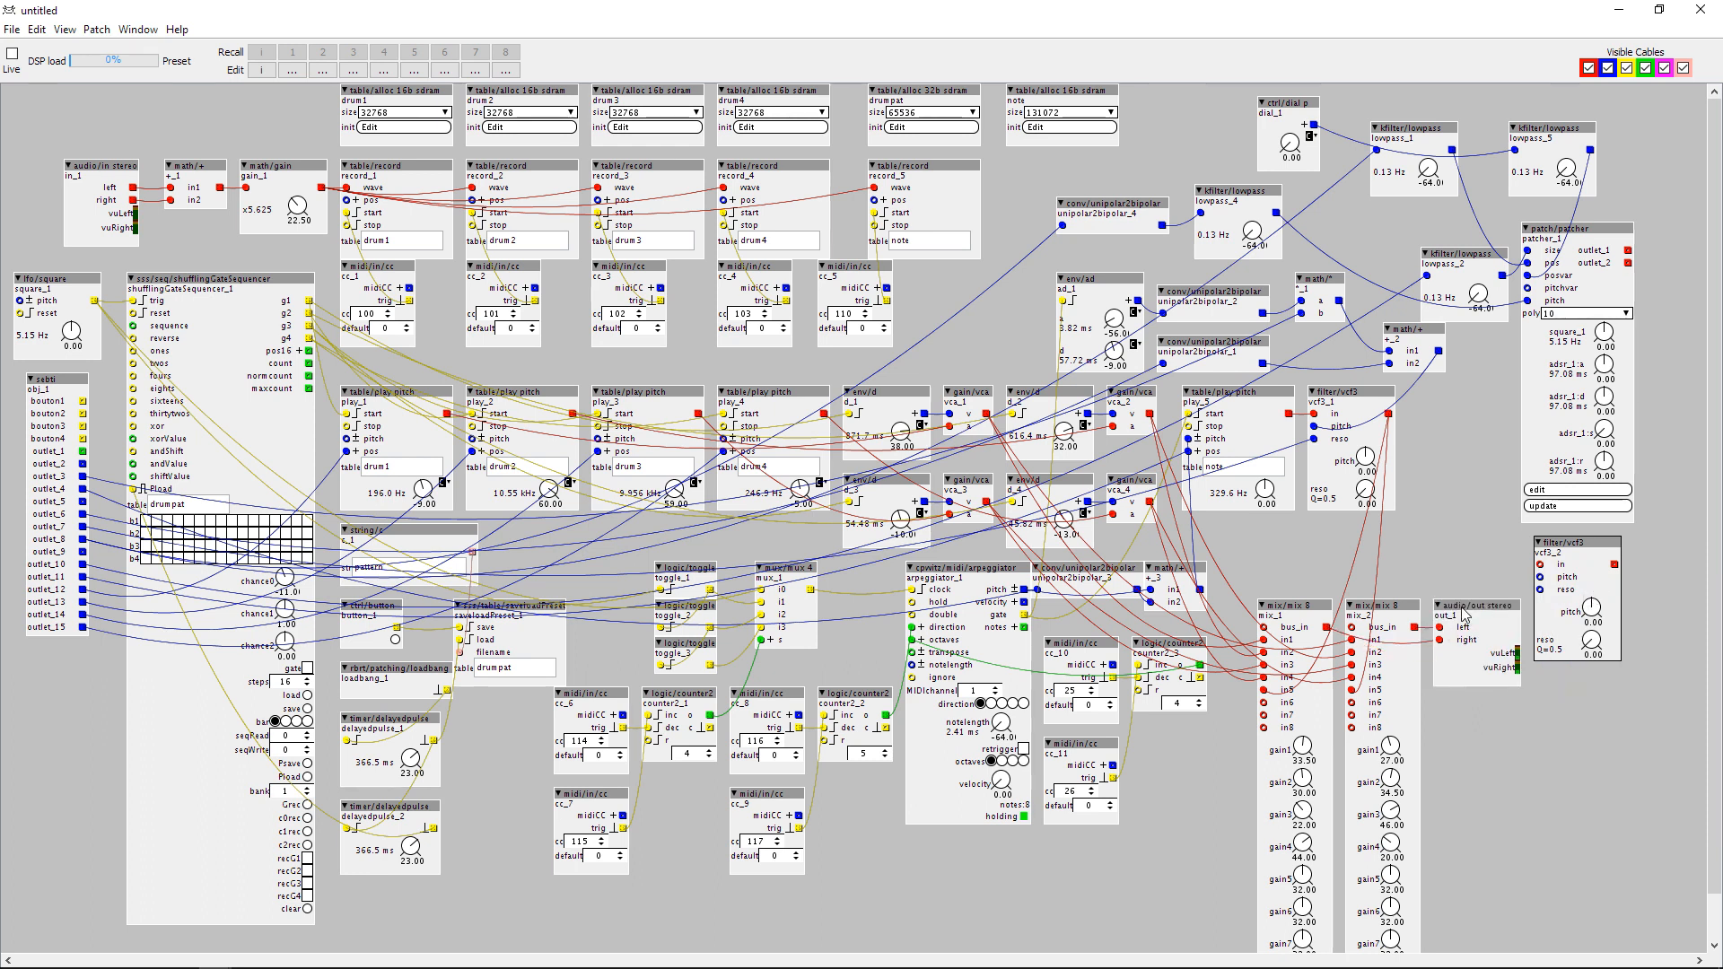
# Duplicate the vcf3, feed the two filters from patcher_1's outlet_1 and outlet_2, and route them to in6 of mix_1 and mix_2.
pyautogui.hotkey('ctrl', 'v')
pyautogui.moveTo(1639, 630); pyautogui.dragTo(1688, 542)
pyautogui.moveTo(1540, 564); pyautogui.dragTo(1628, 250)
pyautogui.moveTo(1642, 567); pyautogui.dragTo(1628, 263)
pyautogui.moveTo(1614, 565); pyautogui.dragTo(1264, 703)
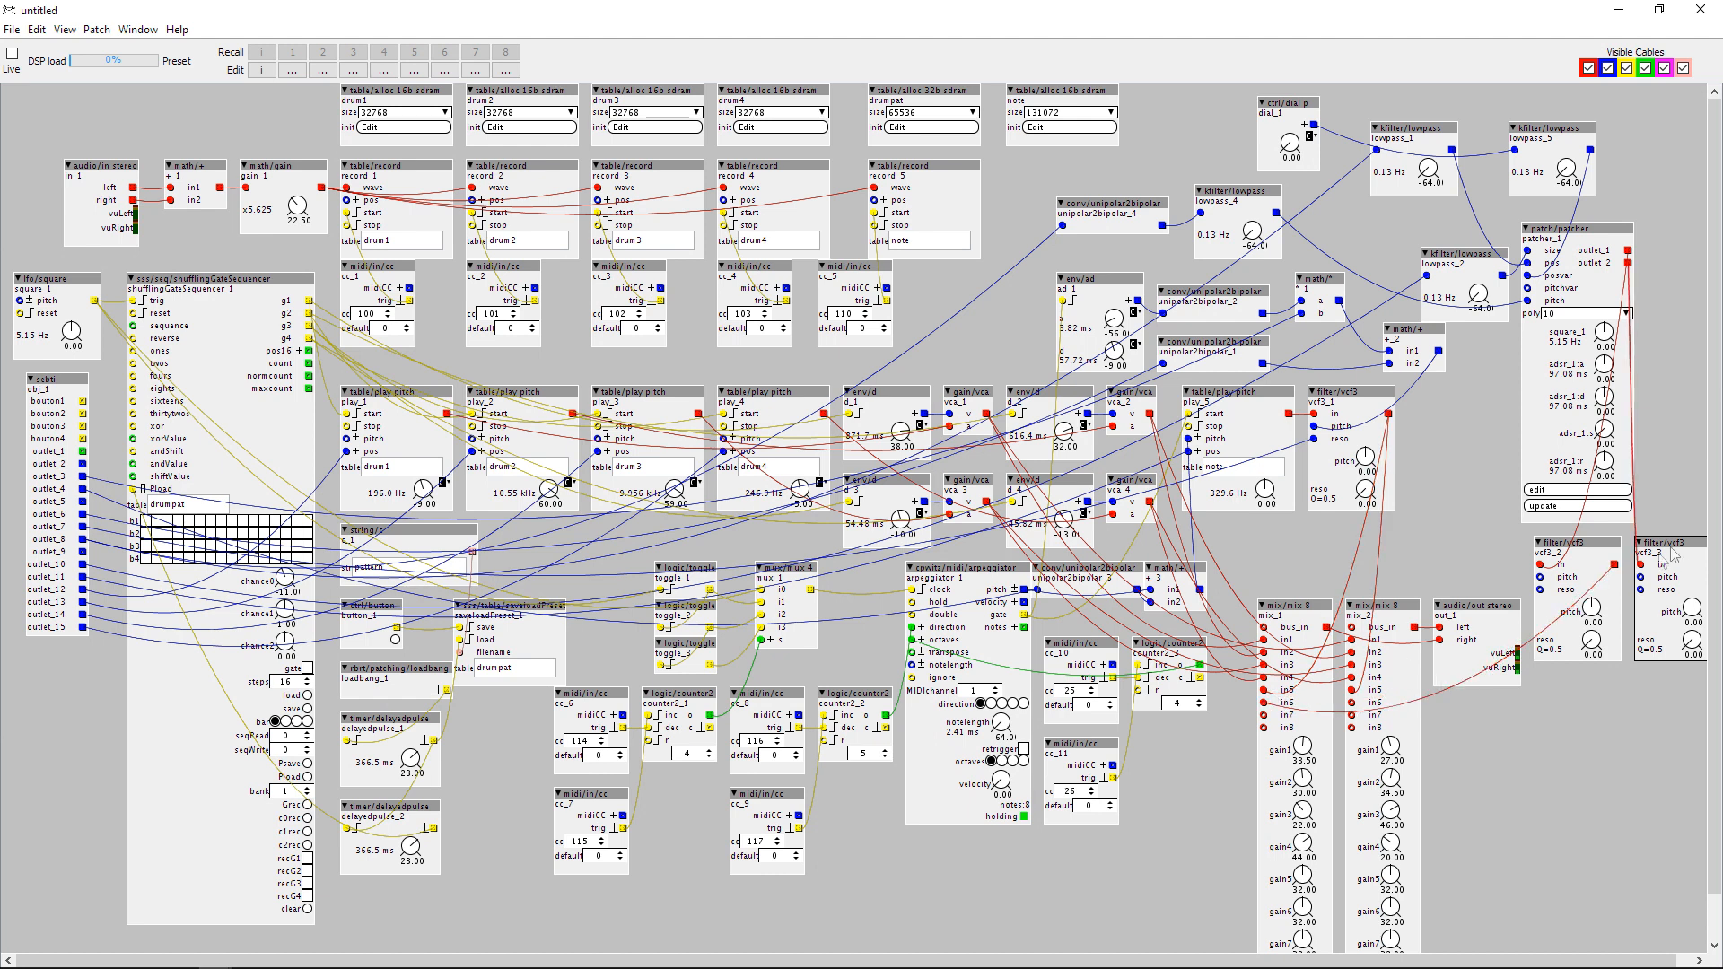
pyautogui.moveTo(1525, 961); pyautogui.dragTo(1588, 958)
pyautogui.moveTo(1699, 564); pyautogui.dragTo(1336, 702)
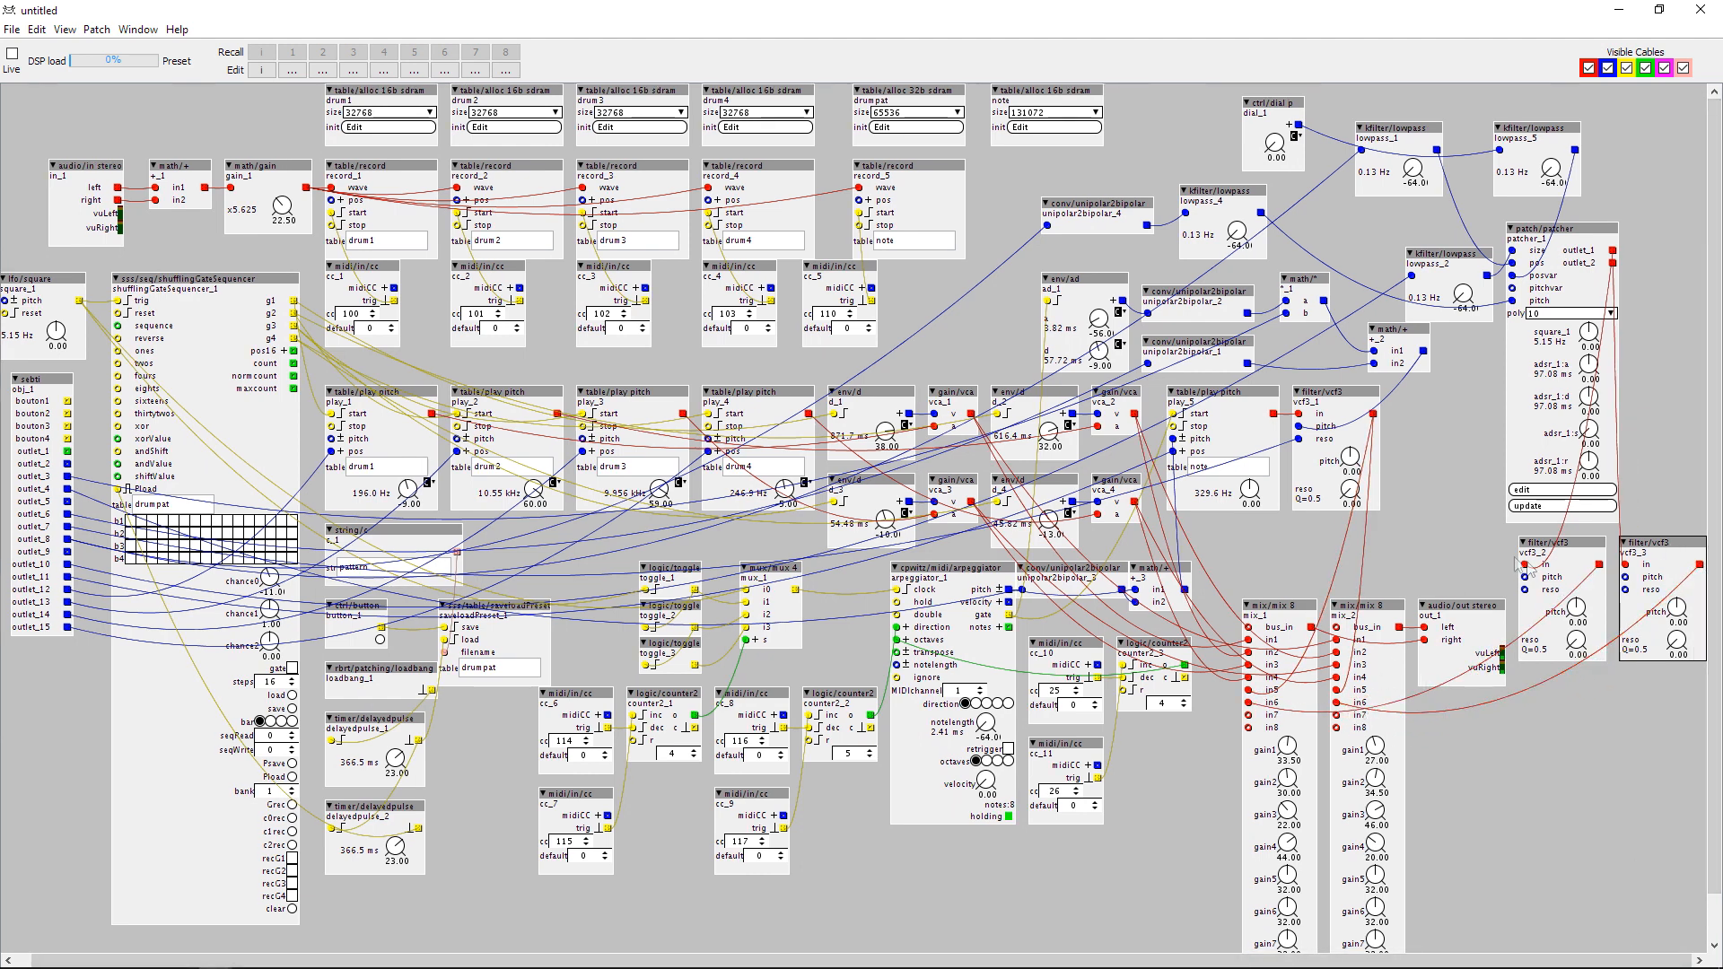
# Duplicate unipolar2bipolar_4 above the original and wire the copy between the control subpatch and the two new vcf3 filters.
pyautogui.click(1097, 205)
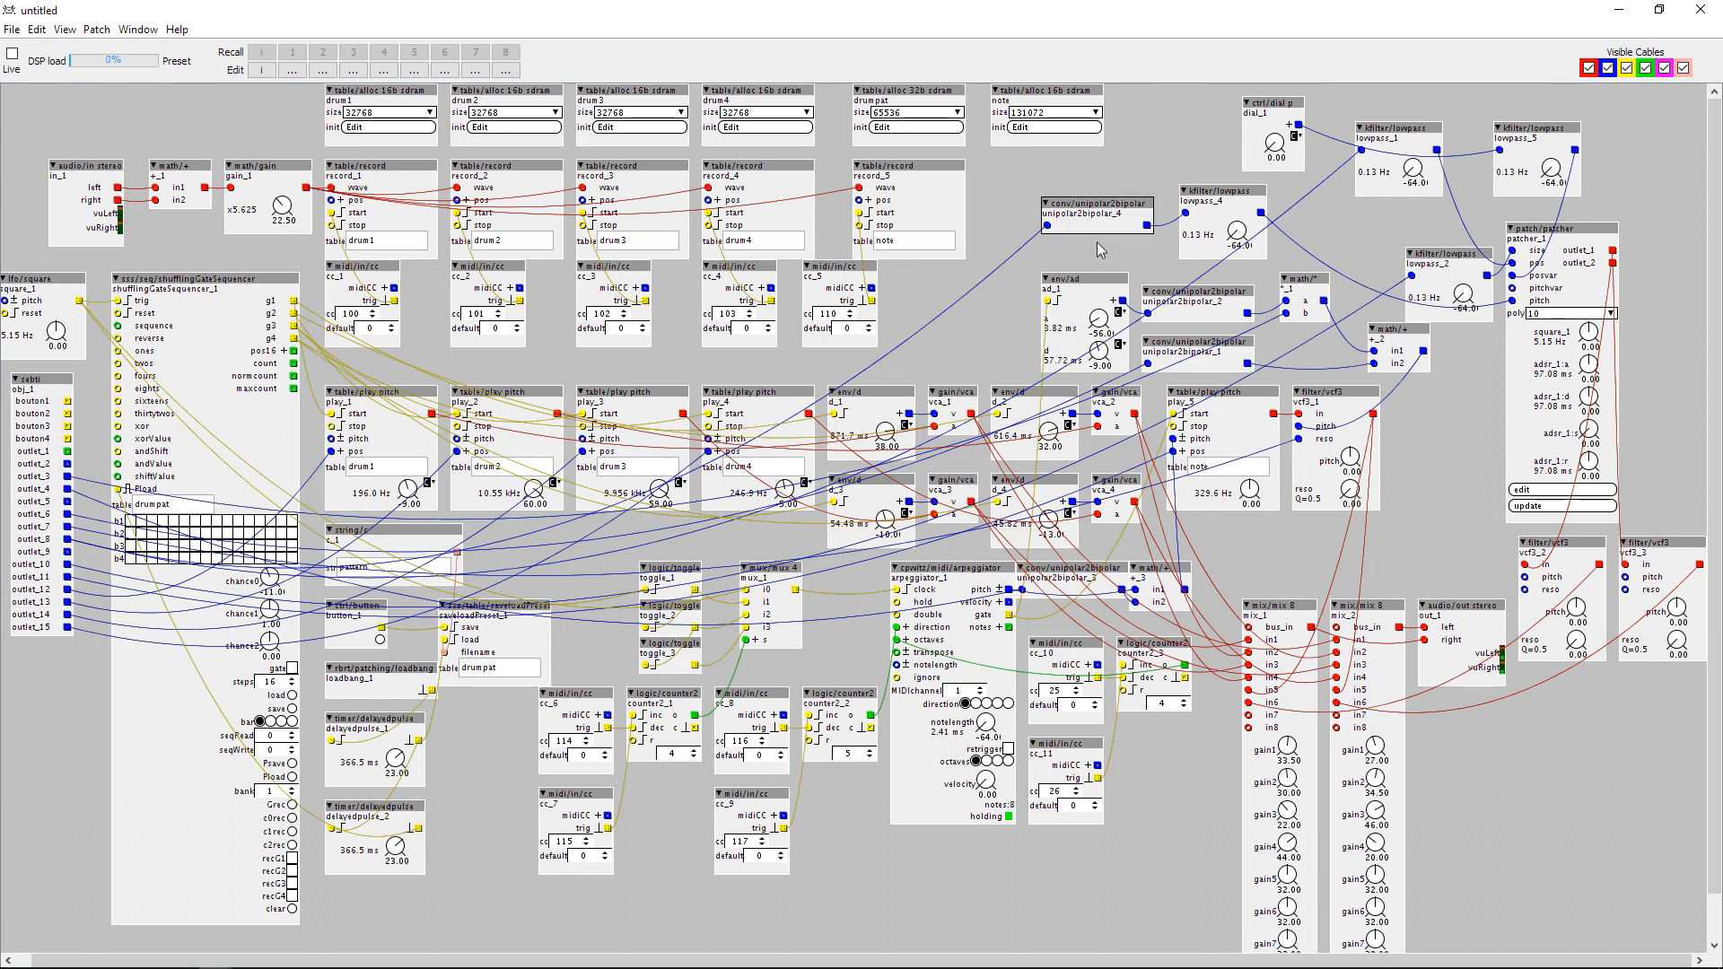
pyautogui.hotkey('ctrl', 'v')
pyautogui.moveTo(1121, 251); pyautogui.dragTo(1061, 176)
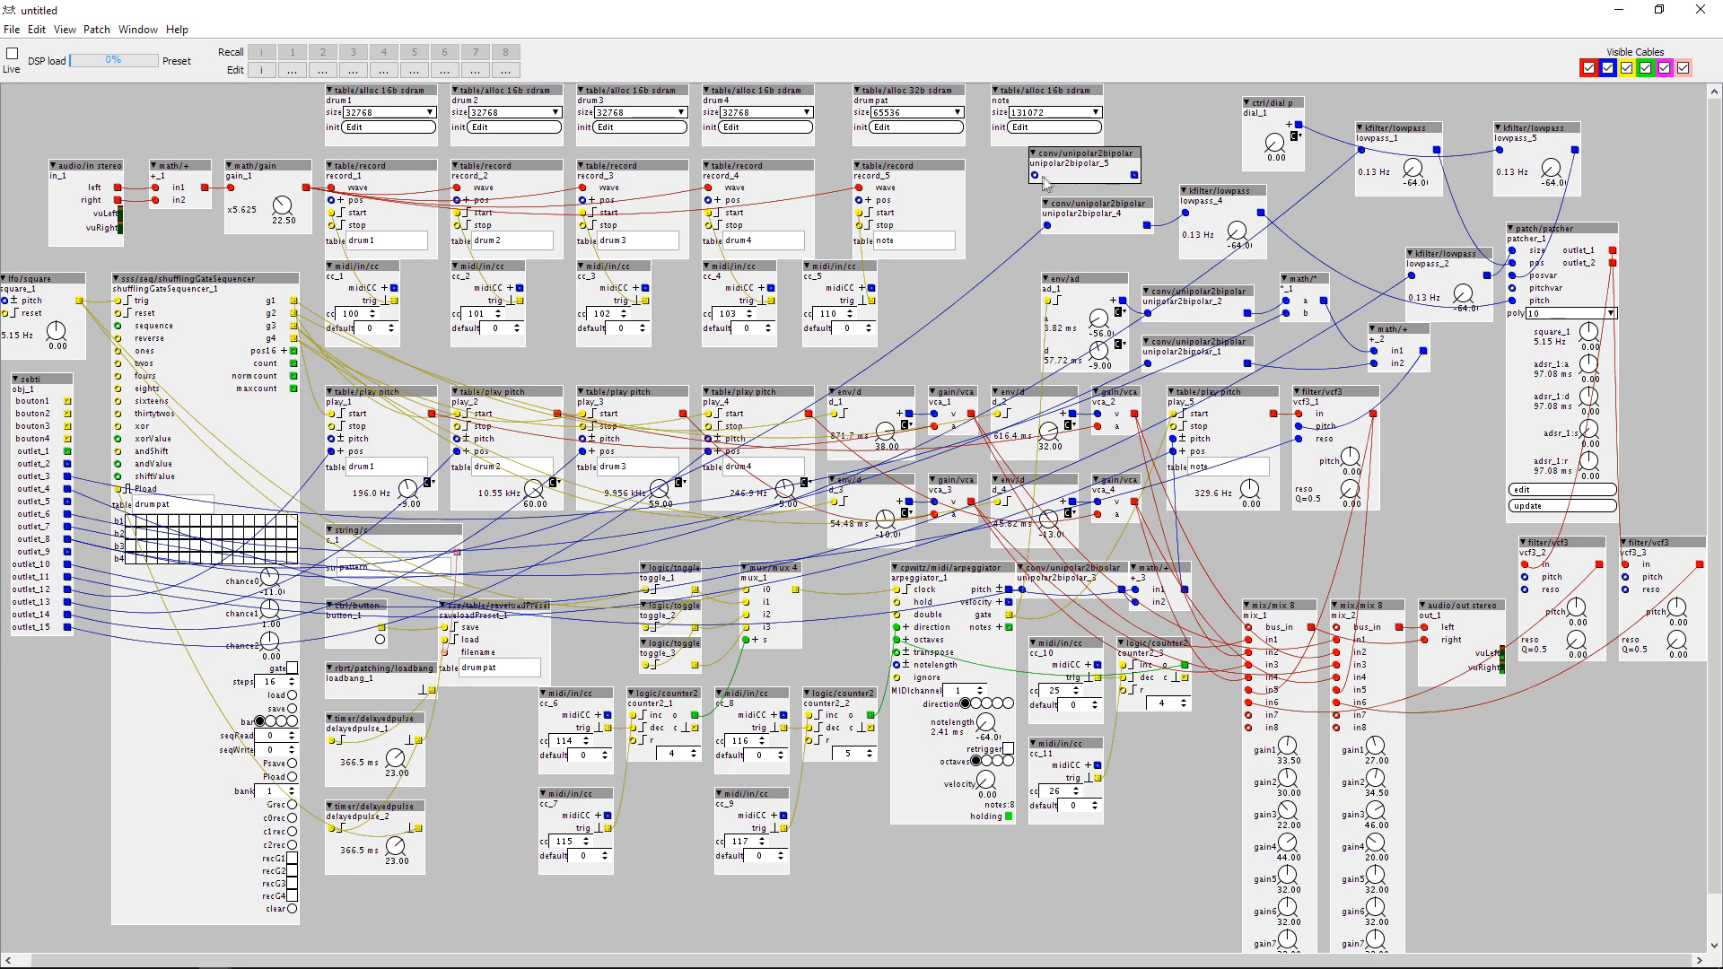
pyautogui.moveTo(993, 222); pyautogui.dragTo(97, 464)
pyautogui.moveTo(1134, 175)
pyautogui.mouseDown()
pyautogui.moveTo(1517, 475)
pyautogui.moveTo(1535, 581)
pyautogui.moveTo(1379, 459)
pyautogui.moveTo(1135, 176)
pyautogui.mouseUp()
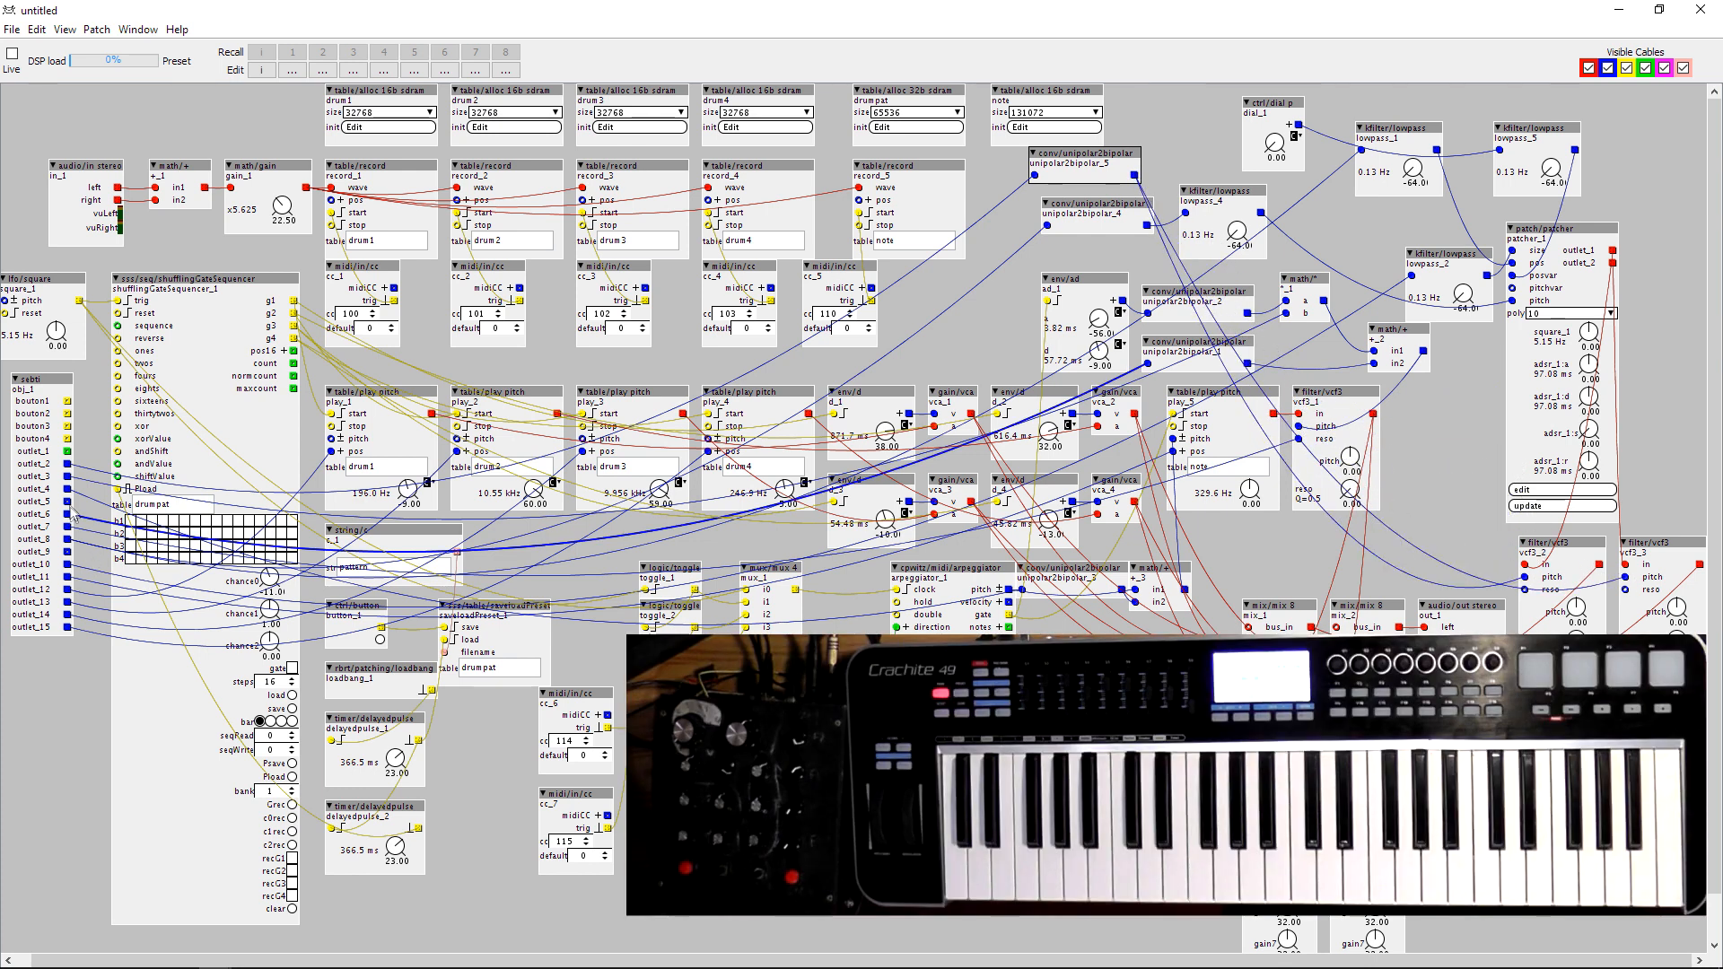
# Connect the control subpatch's outlet_9 to unipolar2bipolar_4 and lowpass_1's output to patcher_1's pos inlet.
pyautogui.moveTo(67, 502)
pyautogui.mouseDown()
pyautogui.moveTo(735, 583)
pyautogui.moveTo(1505, 628)
pyautogui.moveTo(1532, 601)
pyautogui.moveTo(1618, 597)
pyautogui.moveTo(68, 503)
pyautogui.mouseUp()
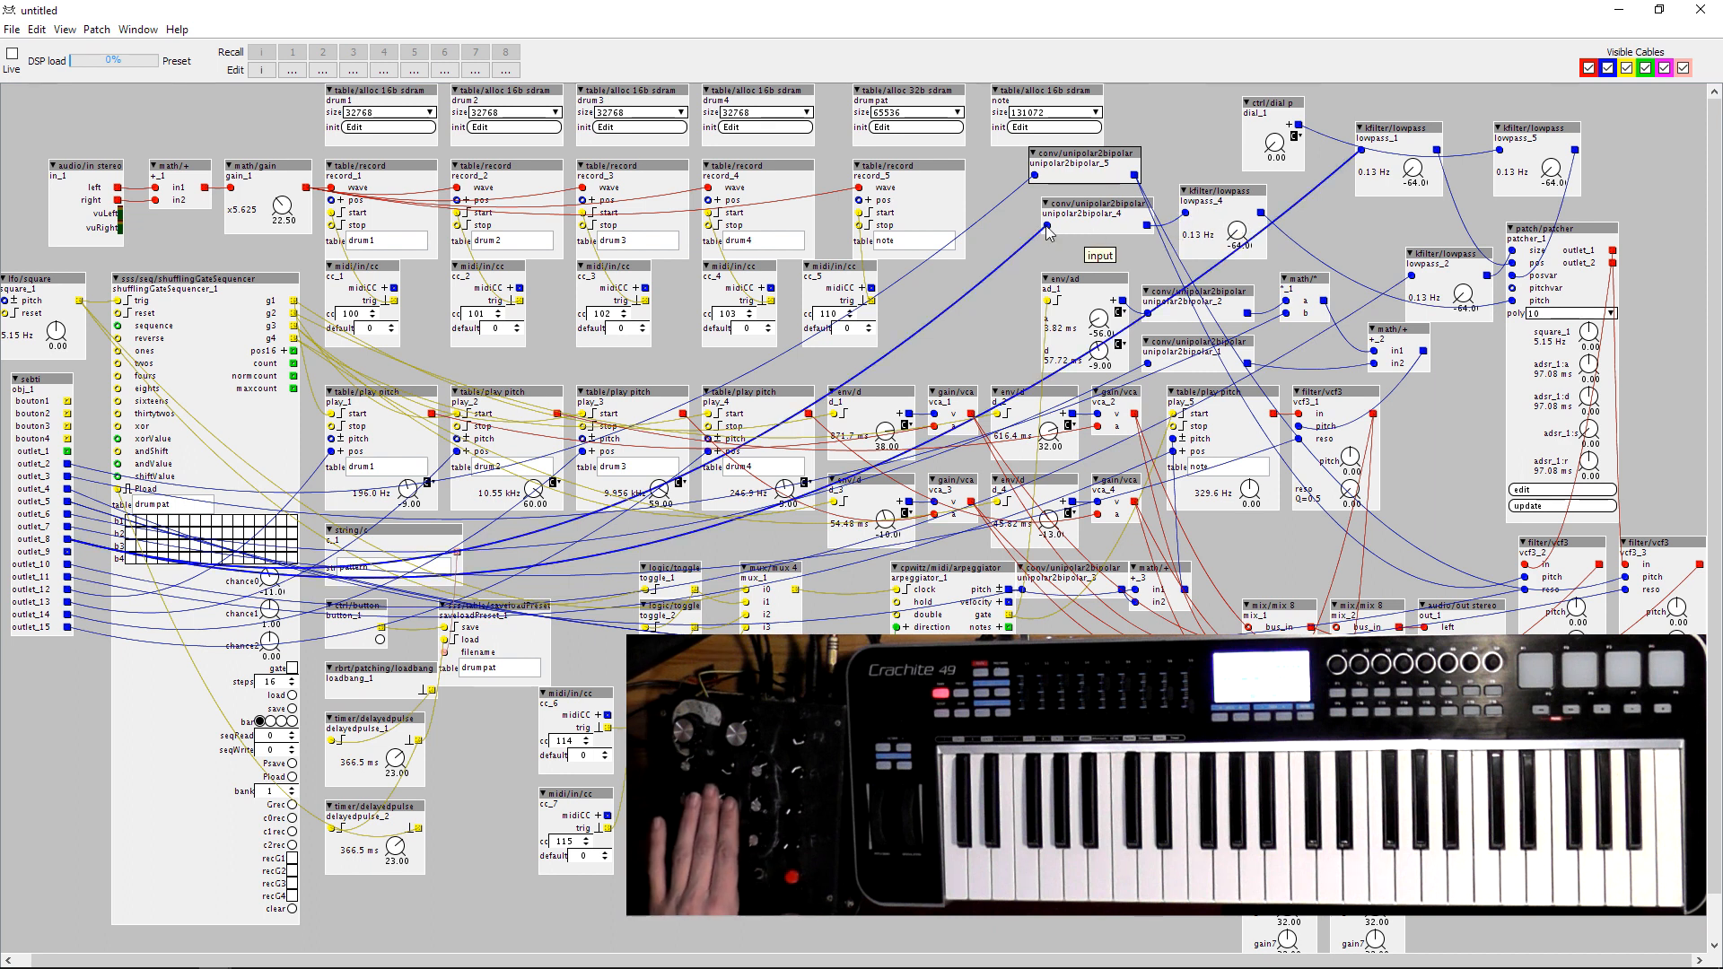
pyautogui.moveTo(68, 551); pyautogui.dragTo(1047, 225)
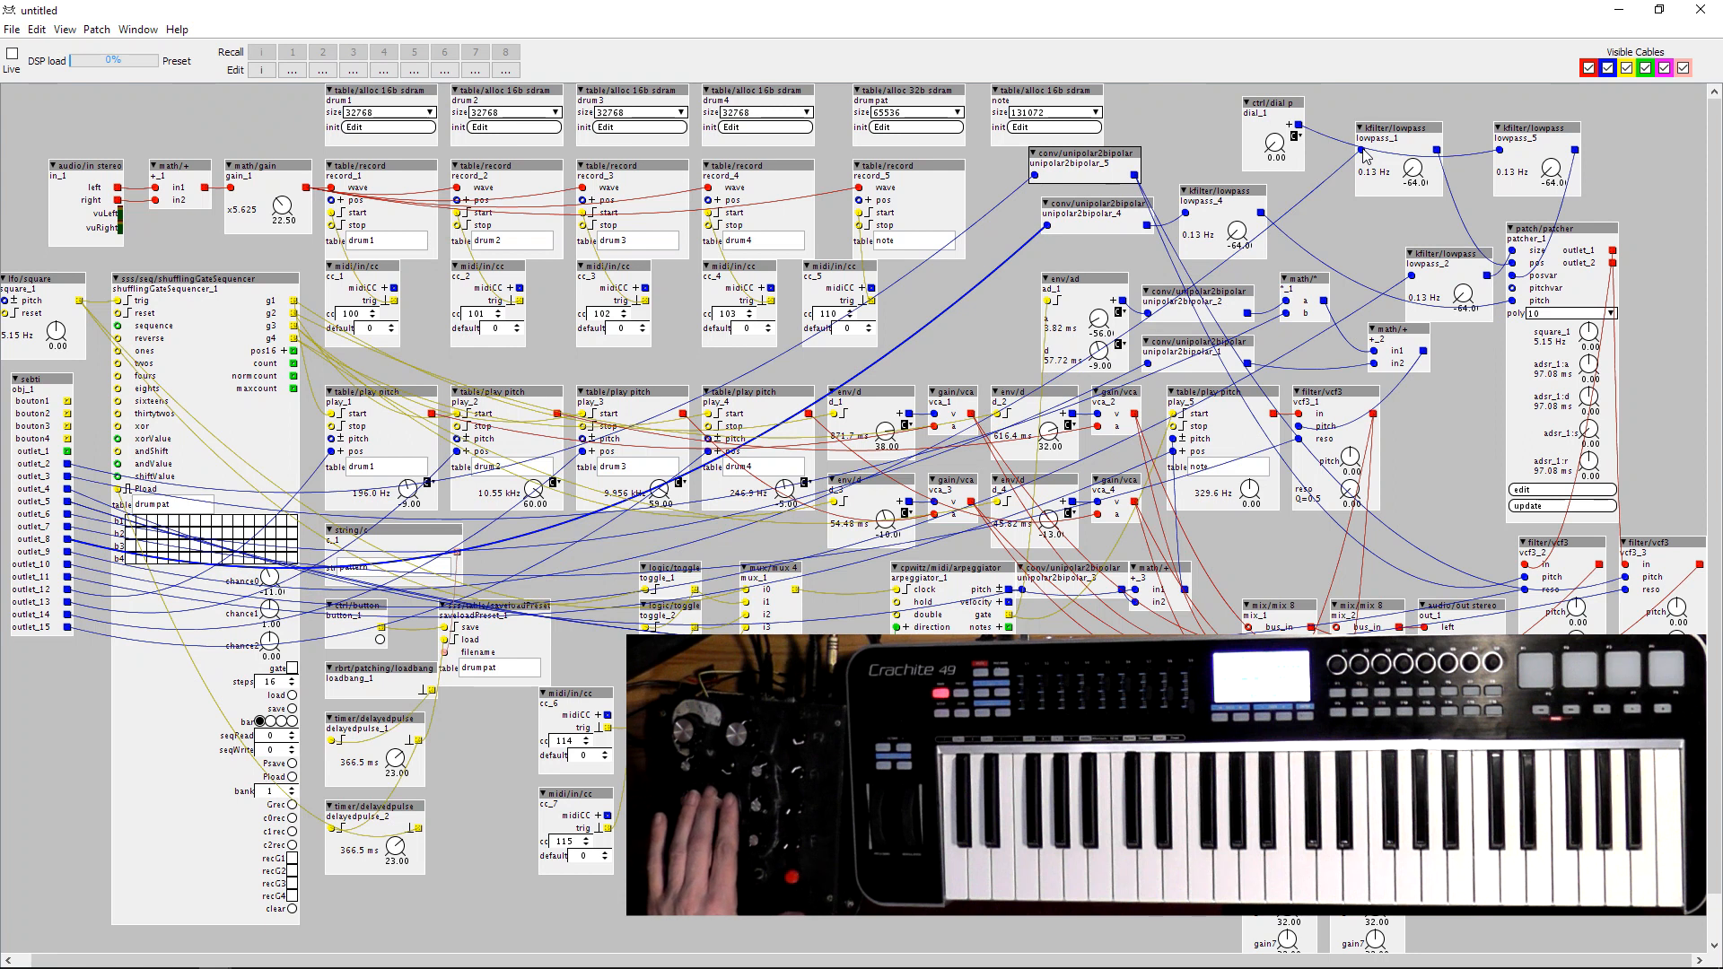
pyautogui.moveTo(1437, 150); pyautogui.dragTo(1512, 266)
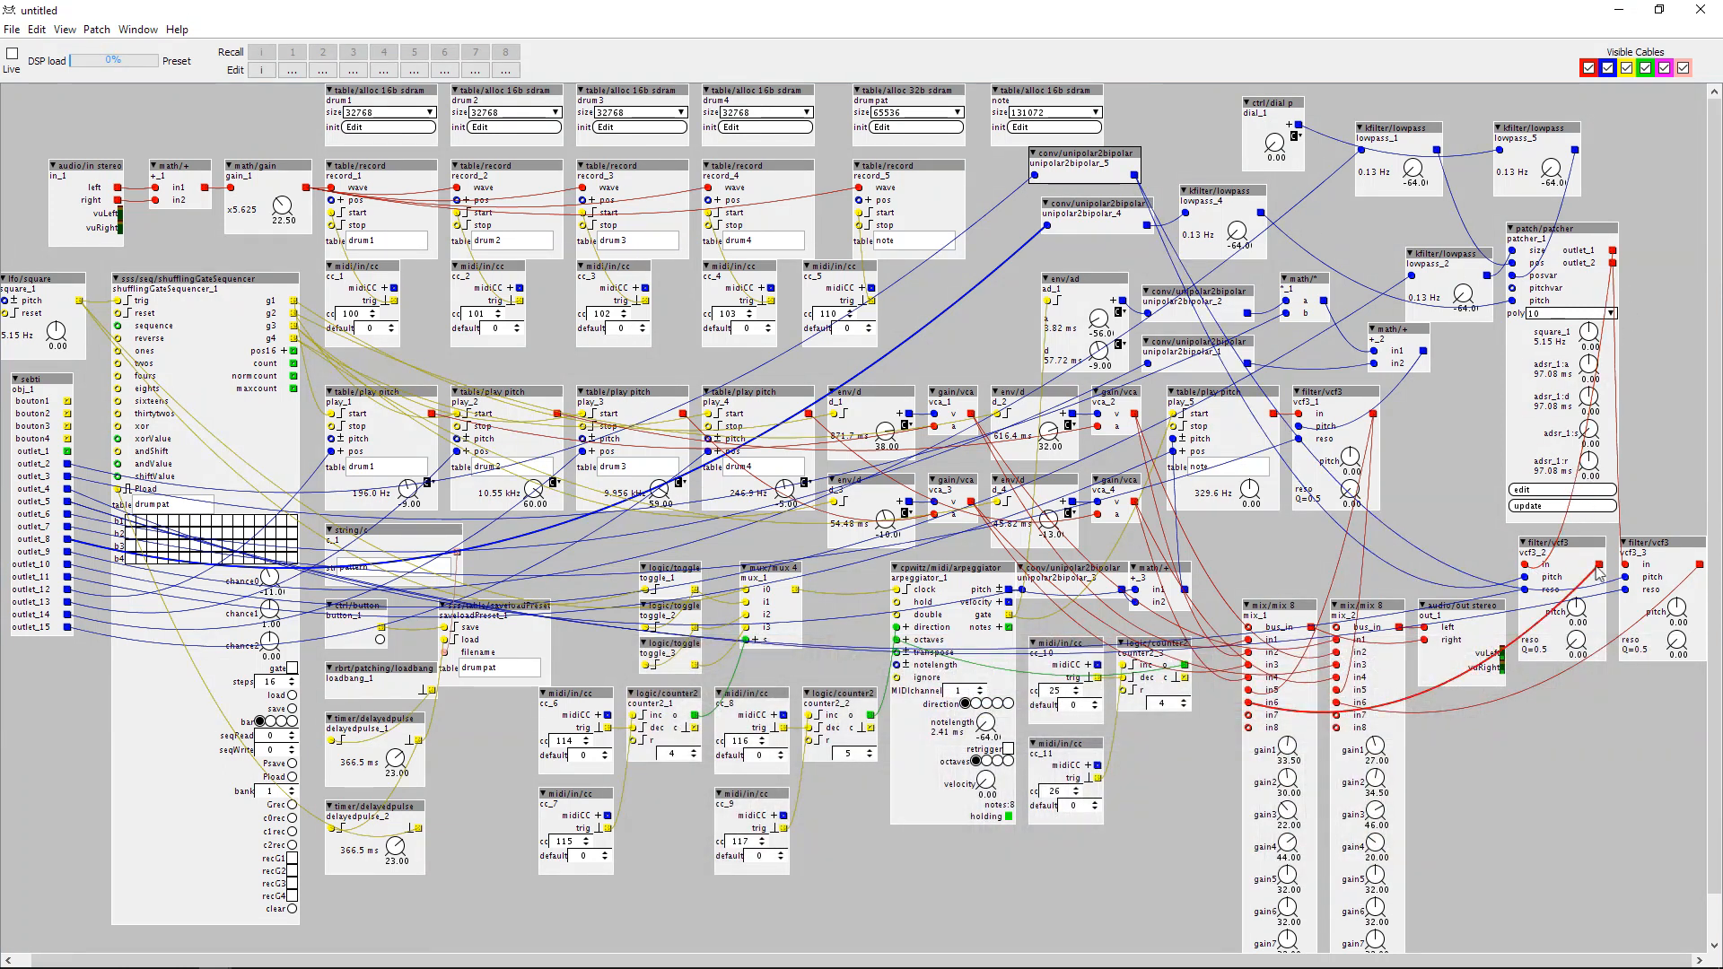
# Set patcher_1's ADSR to attack -45, decay 25, sustain 42.5 and release 19, and check its subpatch contents.
pyautogui.moveTo(1590, 365); pyautogui.dragTo(1589, 323)
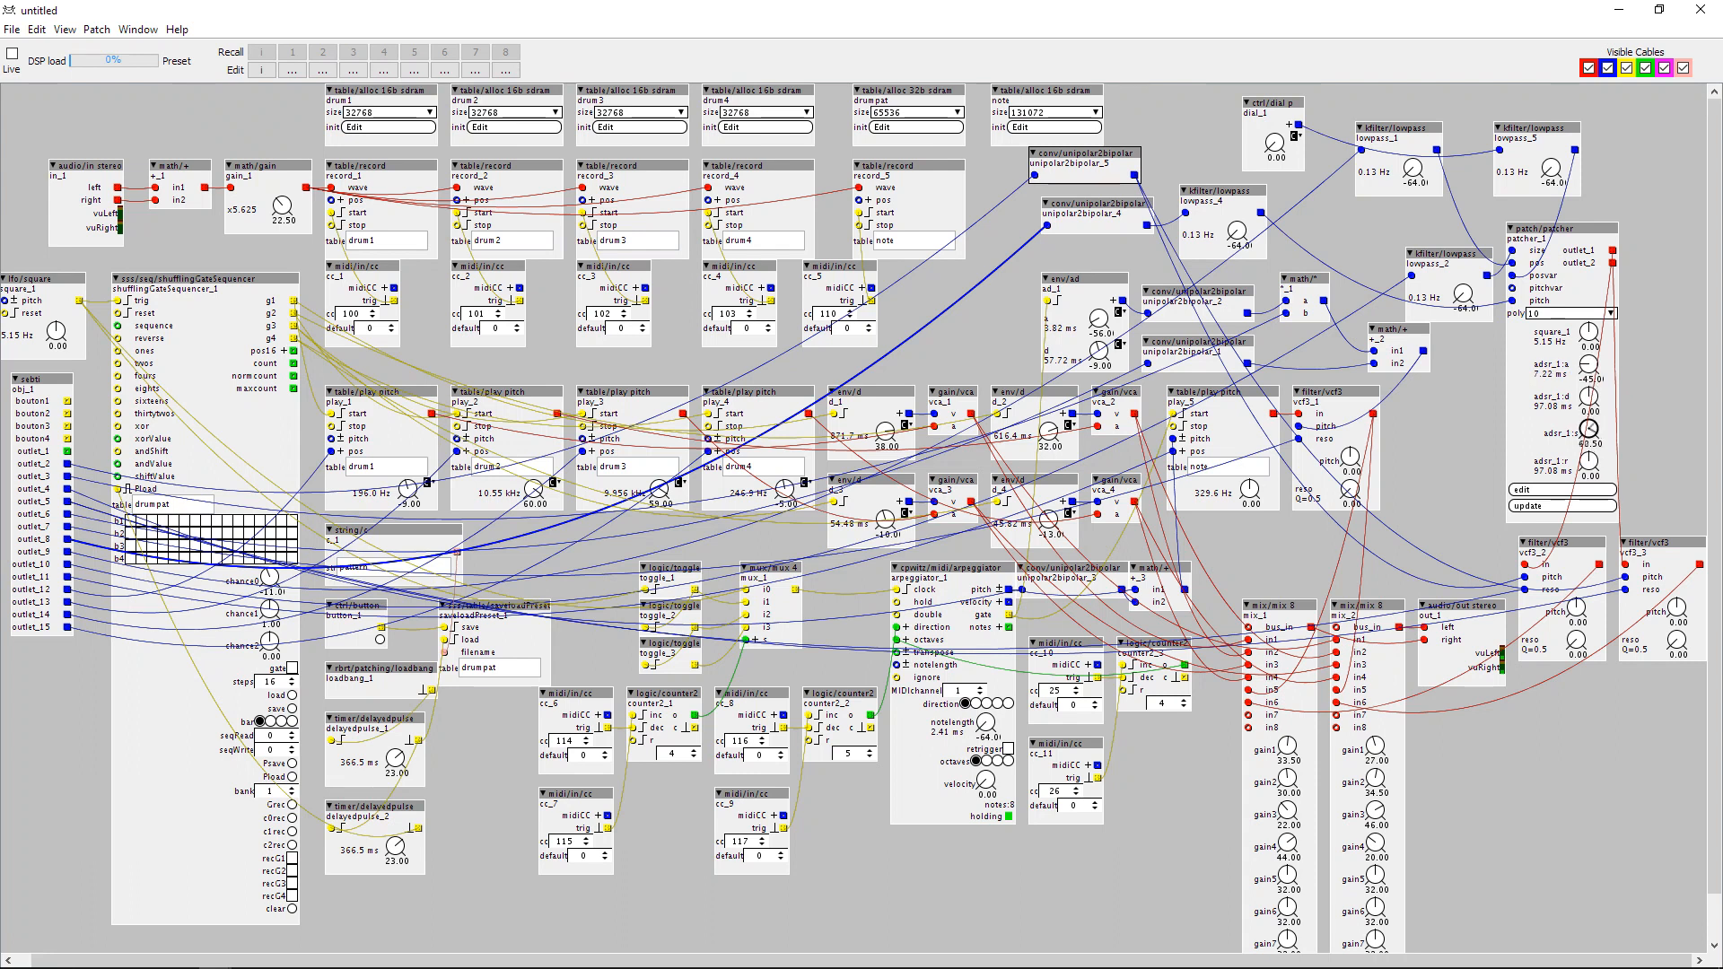
pyautogui.moveTo(1593, 401); pyautogui.dragTo(1591, 495)
pyautogui.moveTo(1591, 399); pyautogui.dragTo(1591, 372)
pyautogui.moveTo(1594, 463); pyautogui.dragTo(1593, 465)
pyautogui.click(1545, 490)
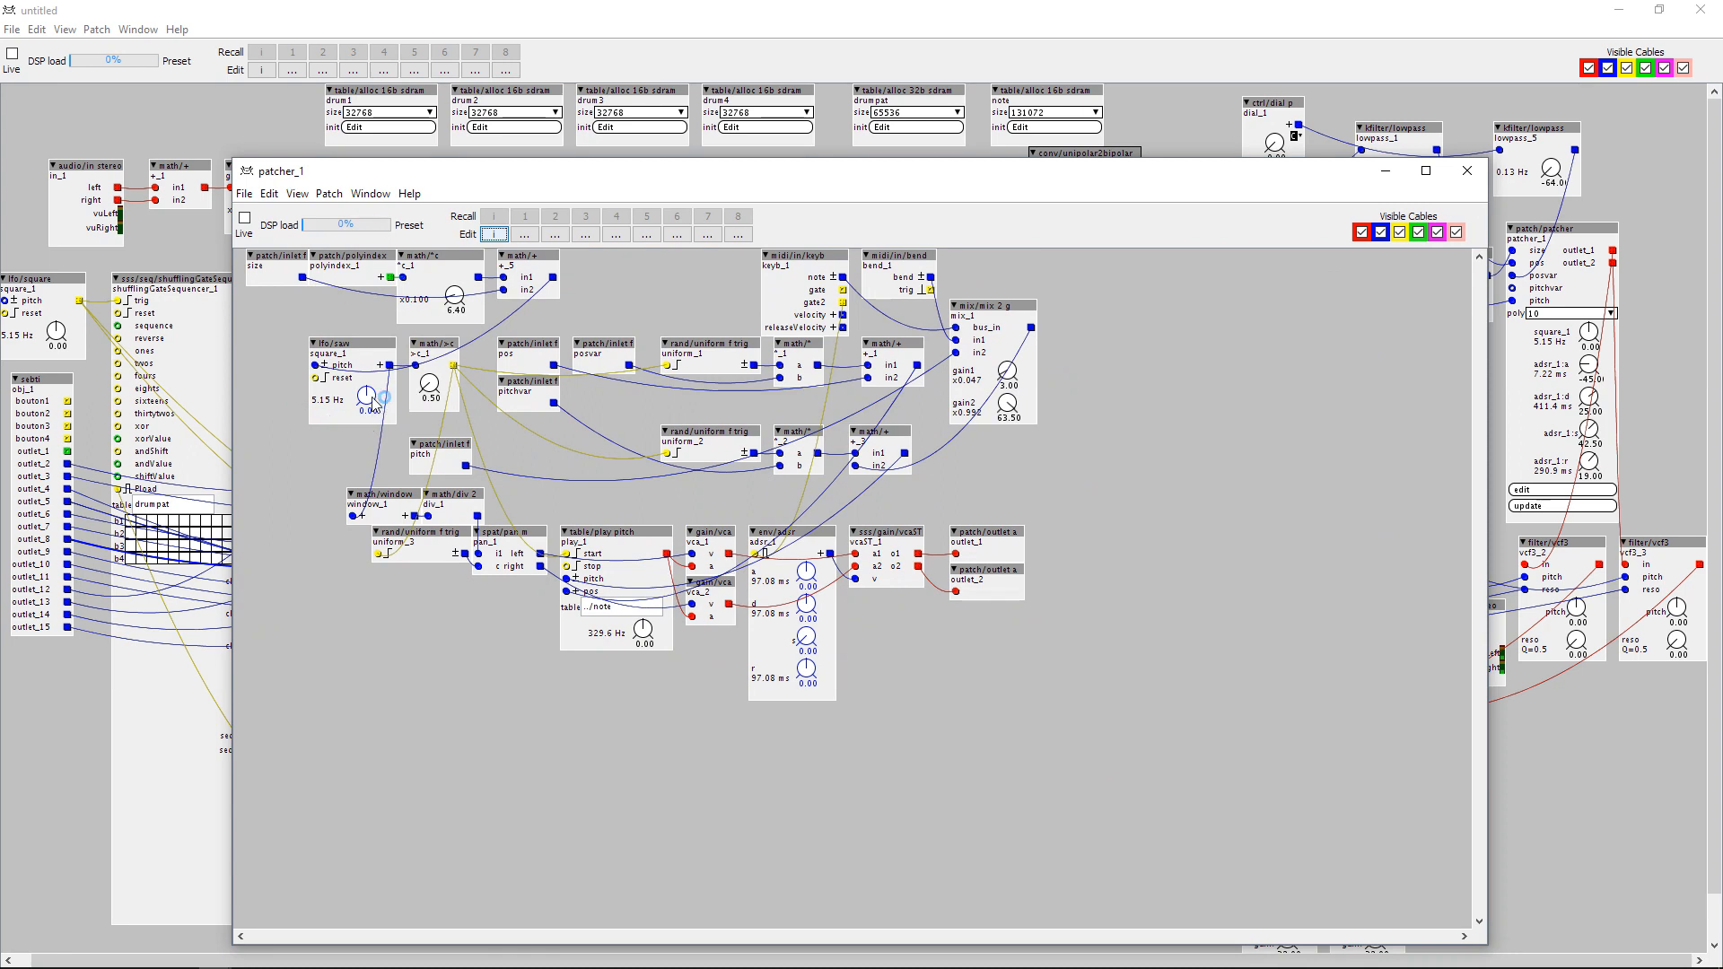
pyautogui.click(1466, 171)
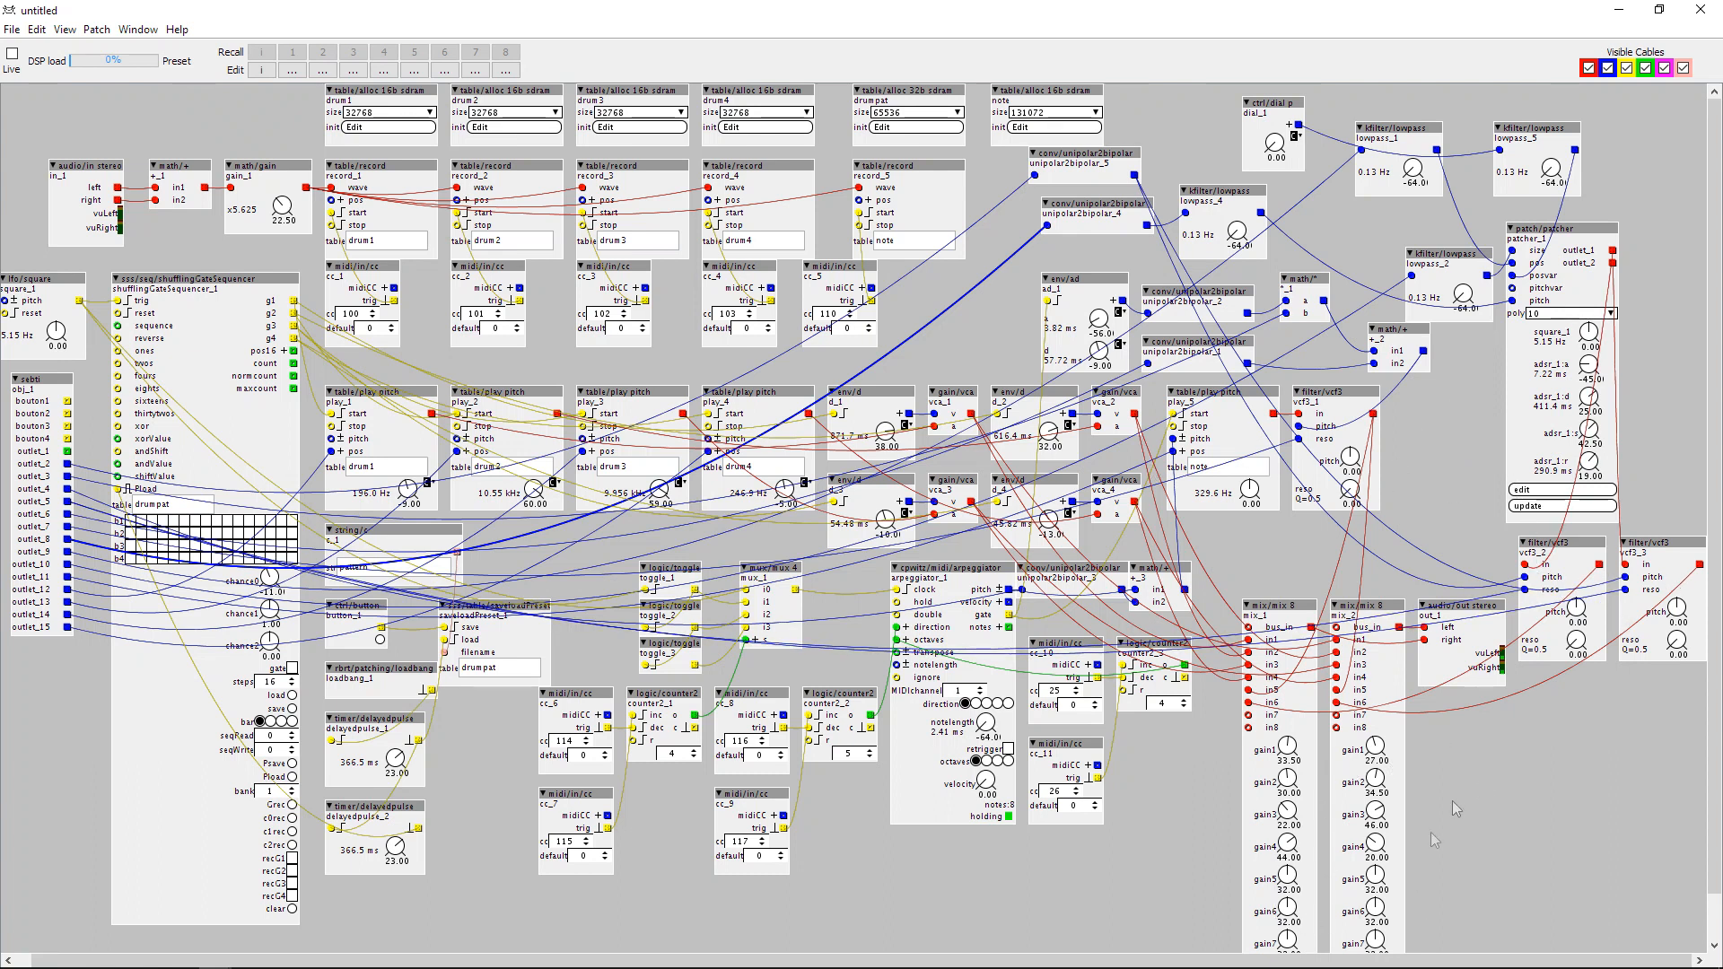
# Insert an fx/rngs/reverb object below the audio output, feed its inputs from patcher_1's two outlets, and shift it beside the mixers.
pyautogui.doubleClick(1545, 765)
pyautogui.write('rever')
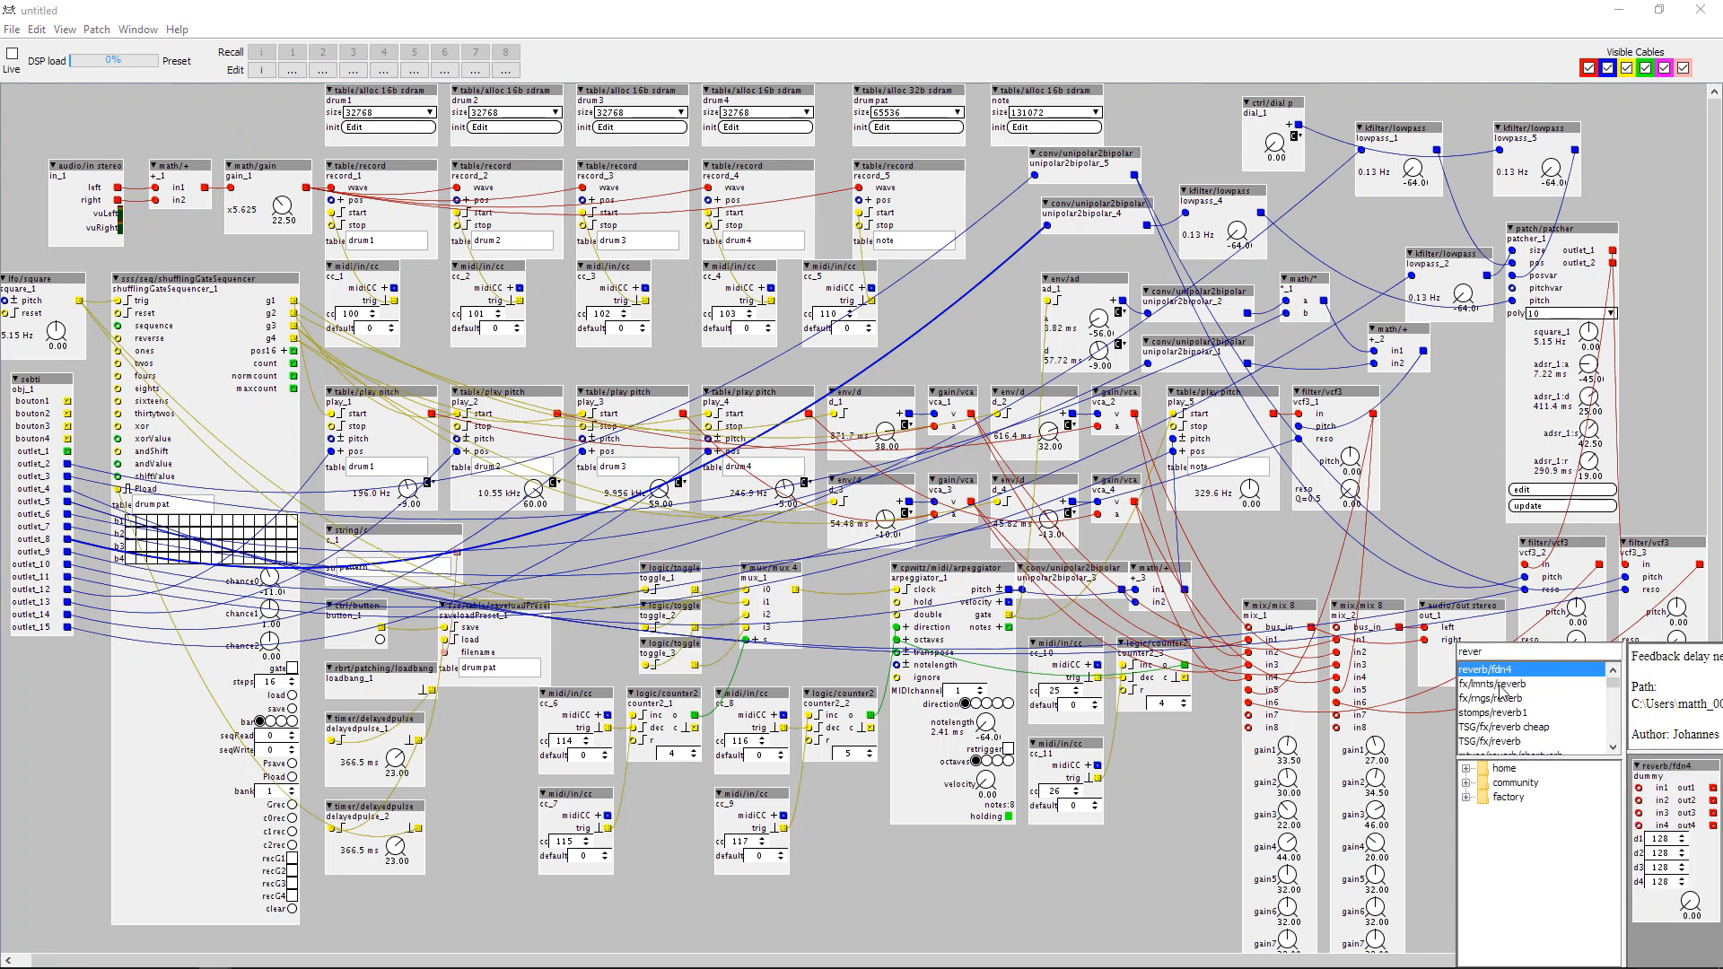
pyautogui.click(1503, 698)
pyautogui.click(1501, 685)
pyautogui.click(1500, 697)
pyautogui.click(1499, 714)
pyautogui.doubleClick(1499, 700)
pyautogui.moveTo(1498, 741); pyautogui.dragTo(1474, 700)
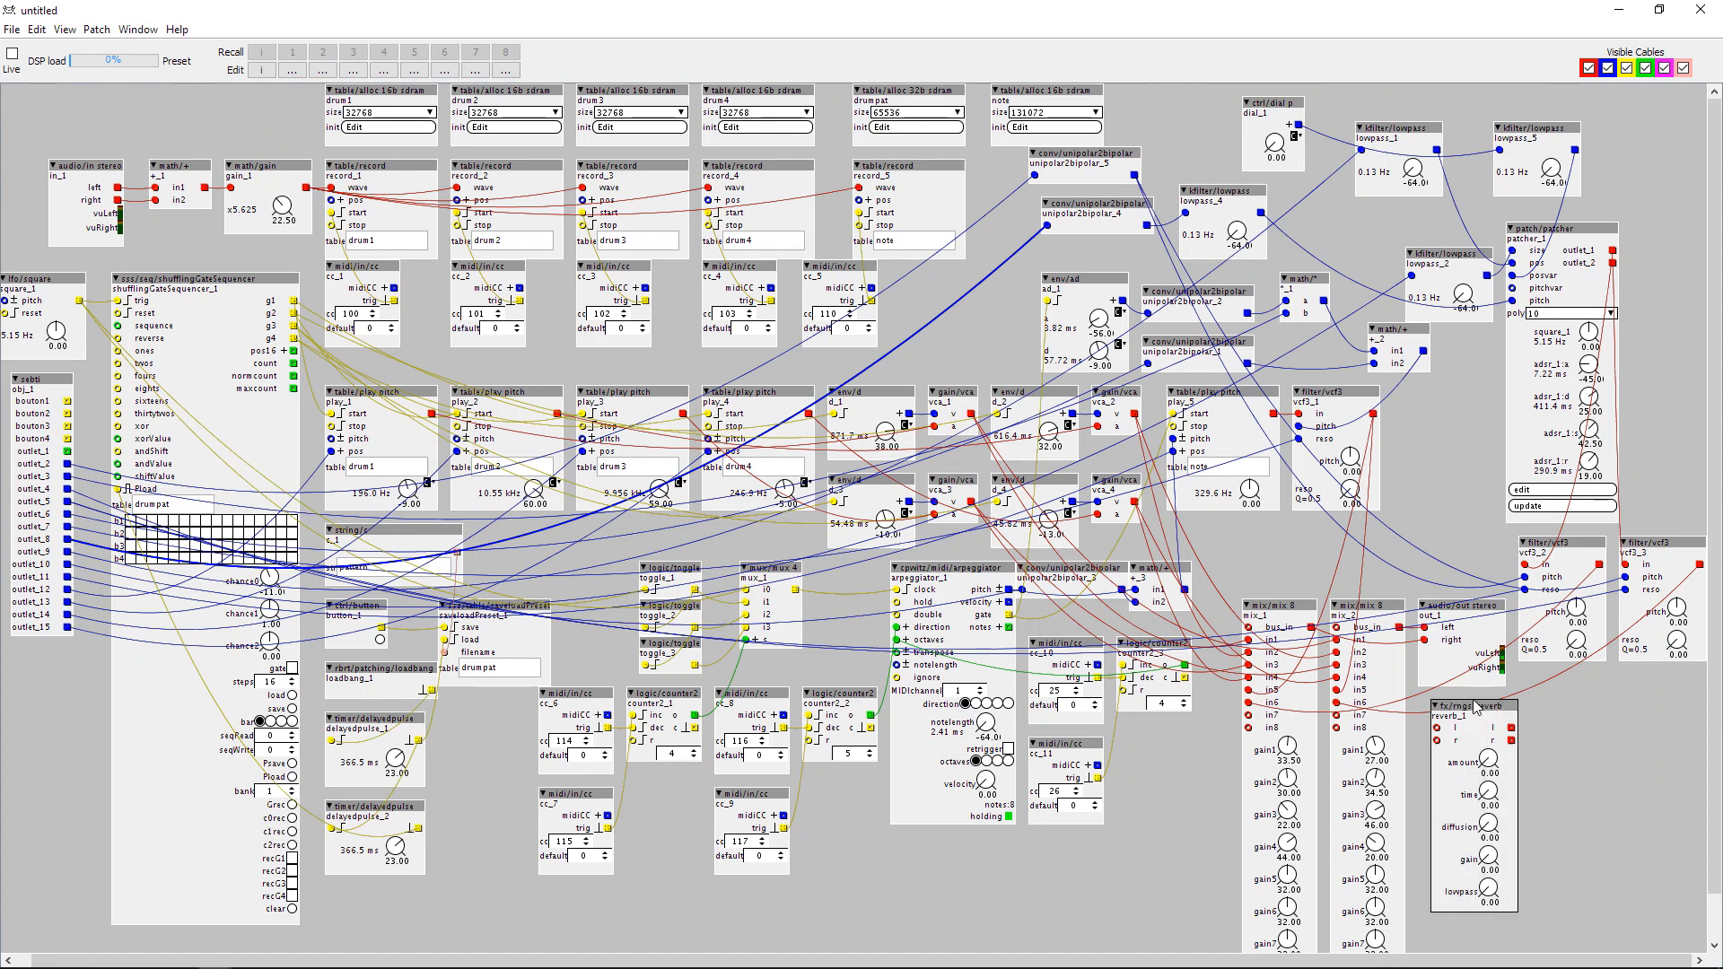
pyautogui.moveTo(1612, 262)
pyautogui.mouseDown()
pyautogui.moveTo(1666, 446)
pyautogui.moveTo(1437, 727)
pyautogui.moveTo(1579, 628)
pyautogui.moveTo(1613, 250)
pyautogui.mouseUp()
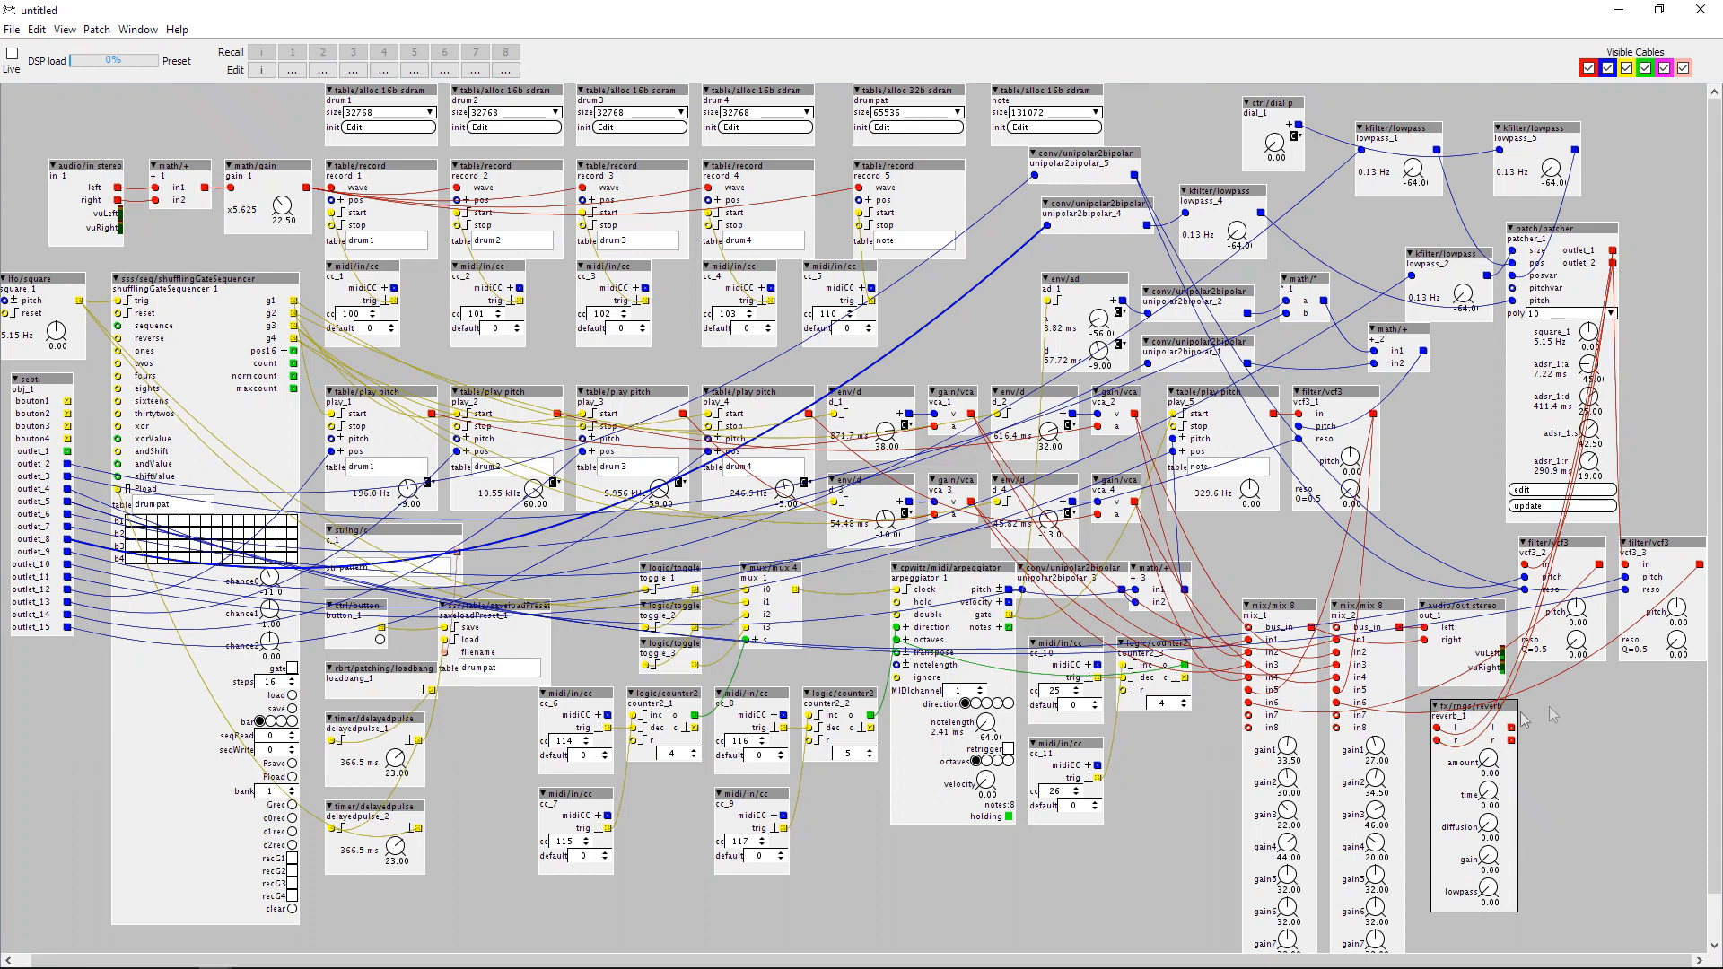
pyautogui.moveTo(1509, 707); pyautogui.dragTo(1585, 701)
pyautogui.doubleClick(1466, 722)
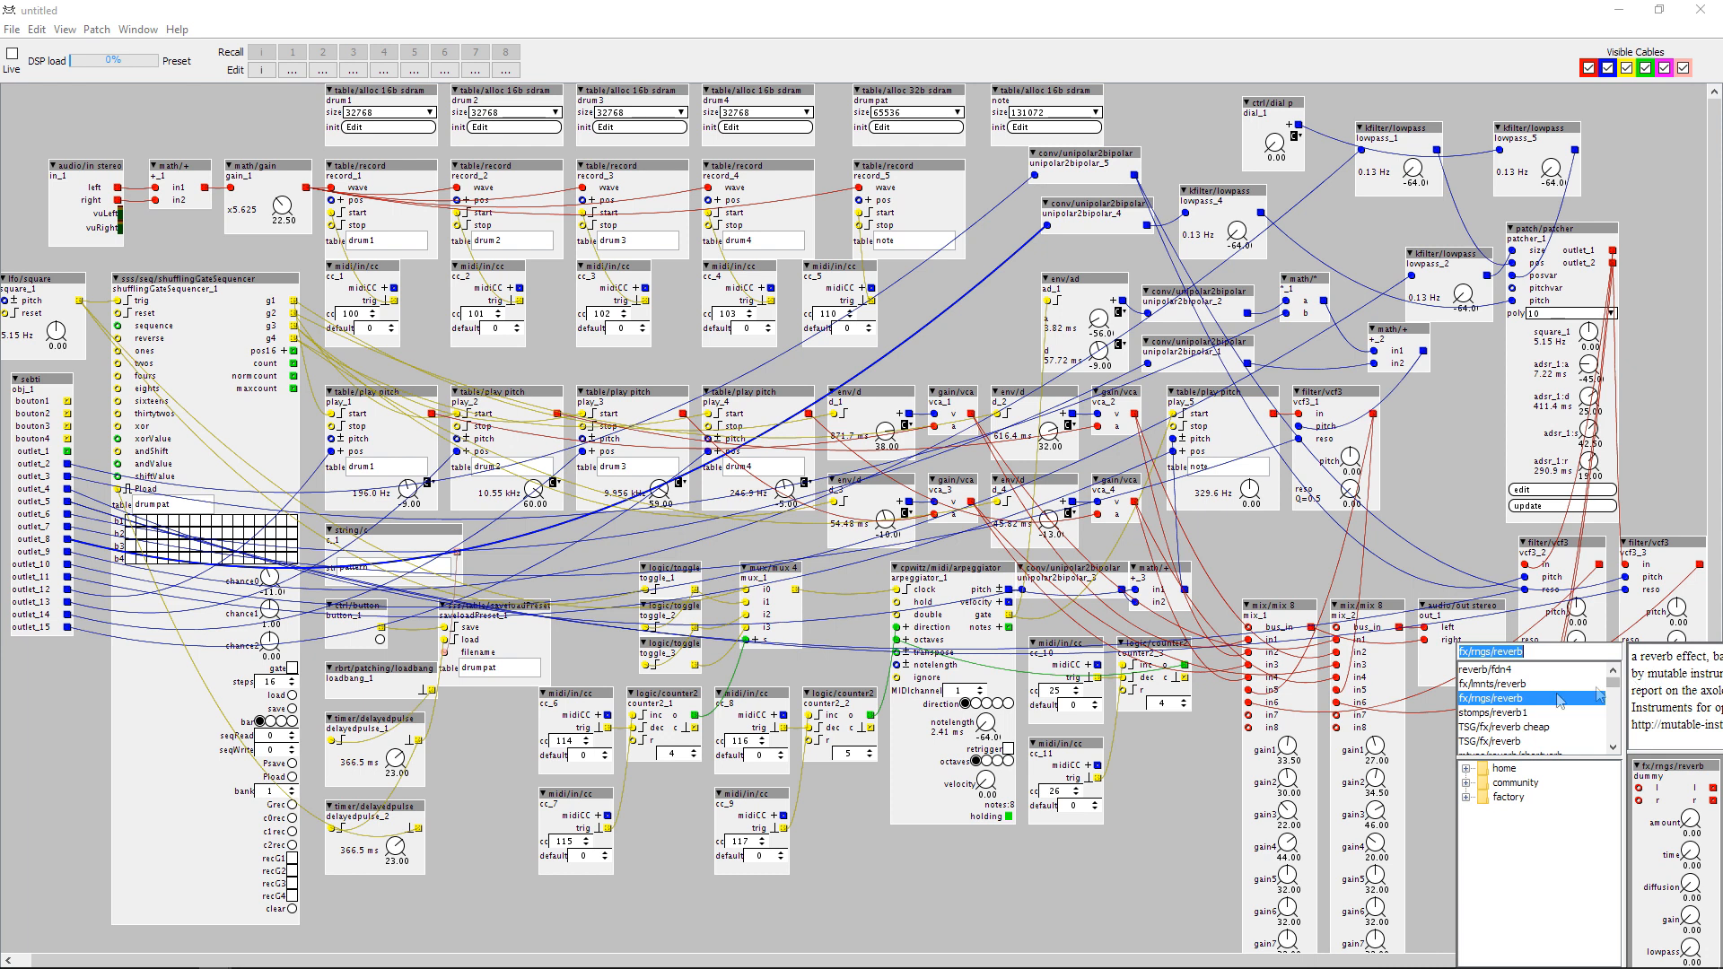
pyautogui.doubleClick(1558, 700)
pyautogui.click(1479, 733)
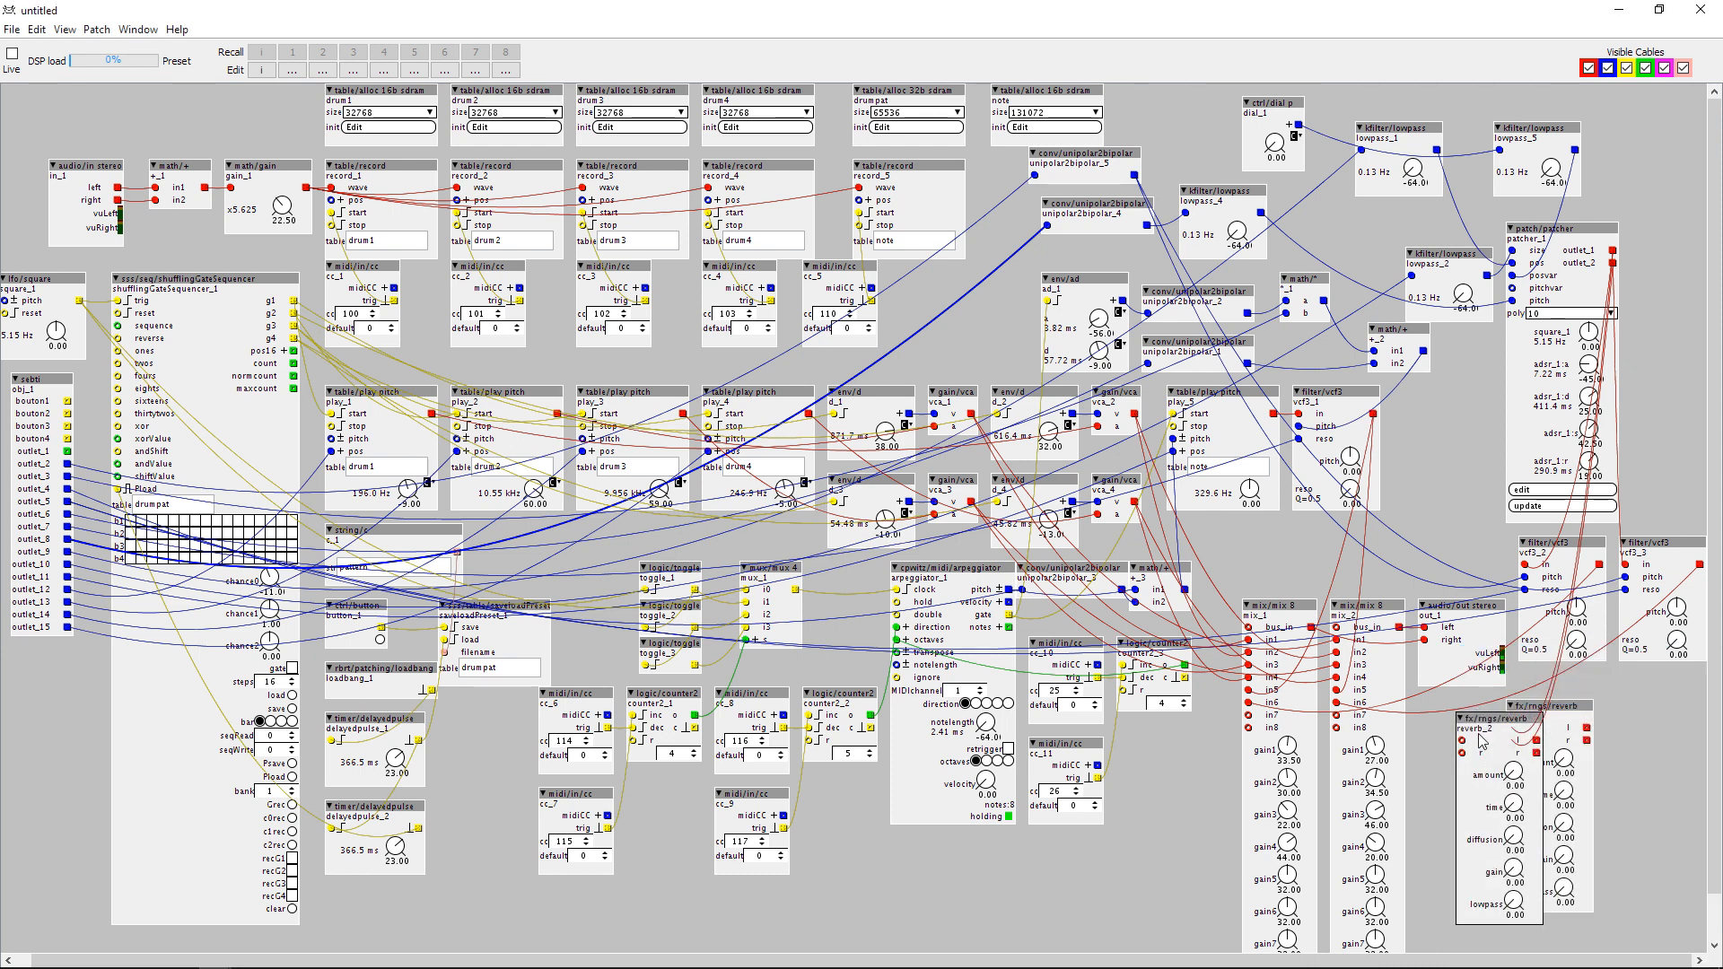
pyautogui.press('Delete')
# Route the reverb's outputs into mix_1 and mix_2, and set its amount to 31, time 19.5, diffusion 40.5, gain 21.5 and lowpass 46.5.
pyautogui.moveTo(1590, 735)
pyautogui.mouseDown()
pyautogui.moveTo(1249, 716)
pyautogui.moveTo(1579, 753)
pyautogui.moveTo(1586, 740)
pyautogui.mouseUp()
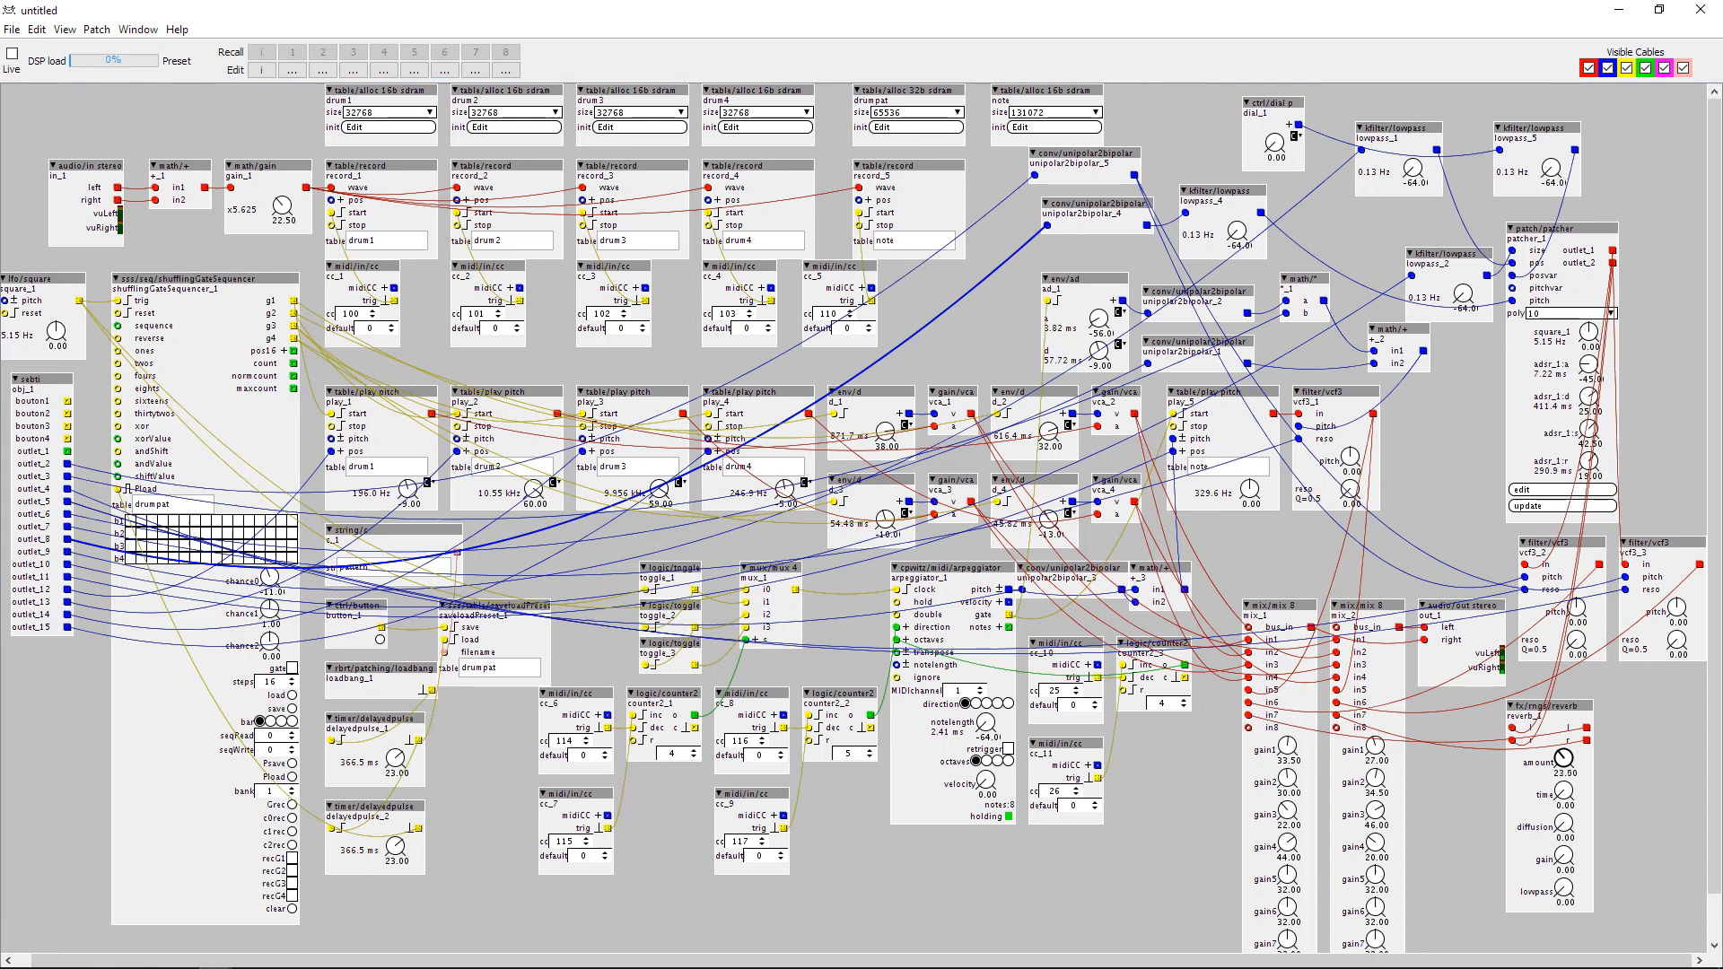
pyautogui.moveTo(1563, 792); pyautogui.dragTo(1563, 884)
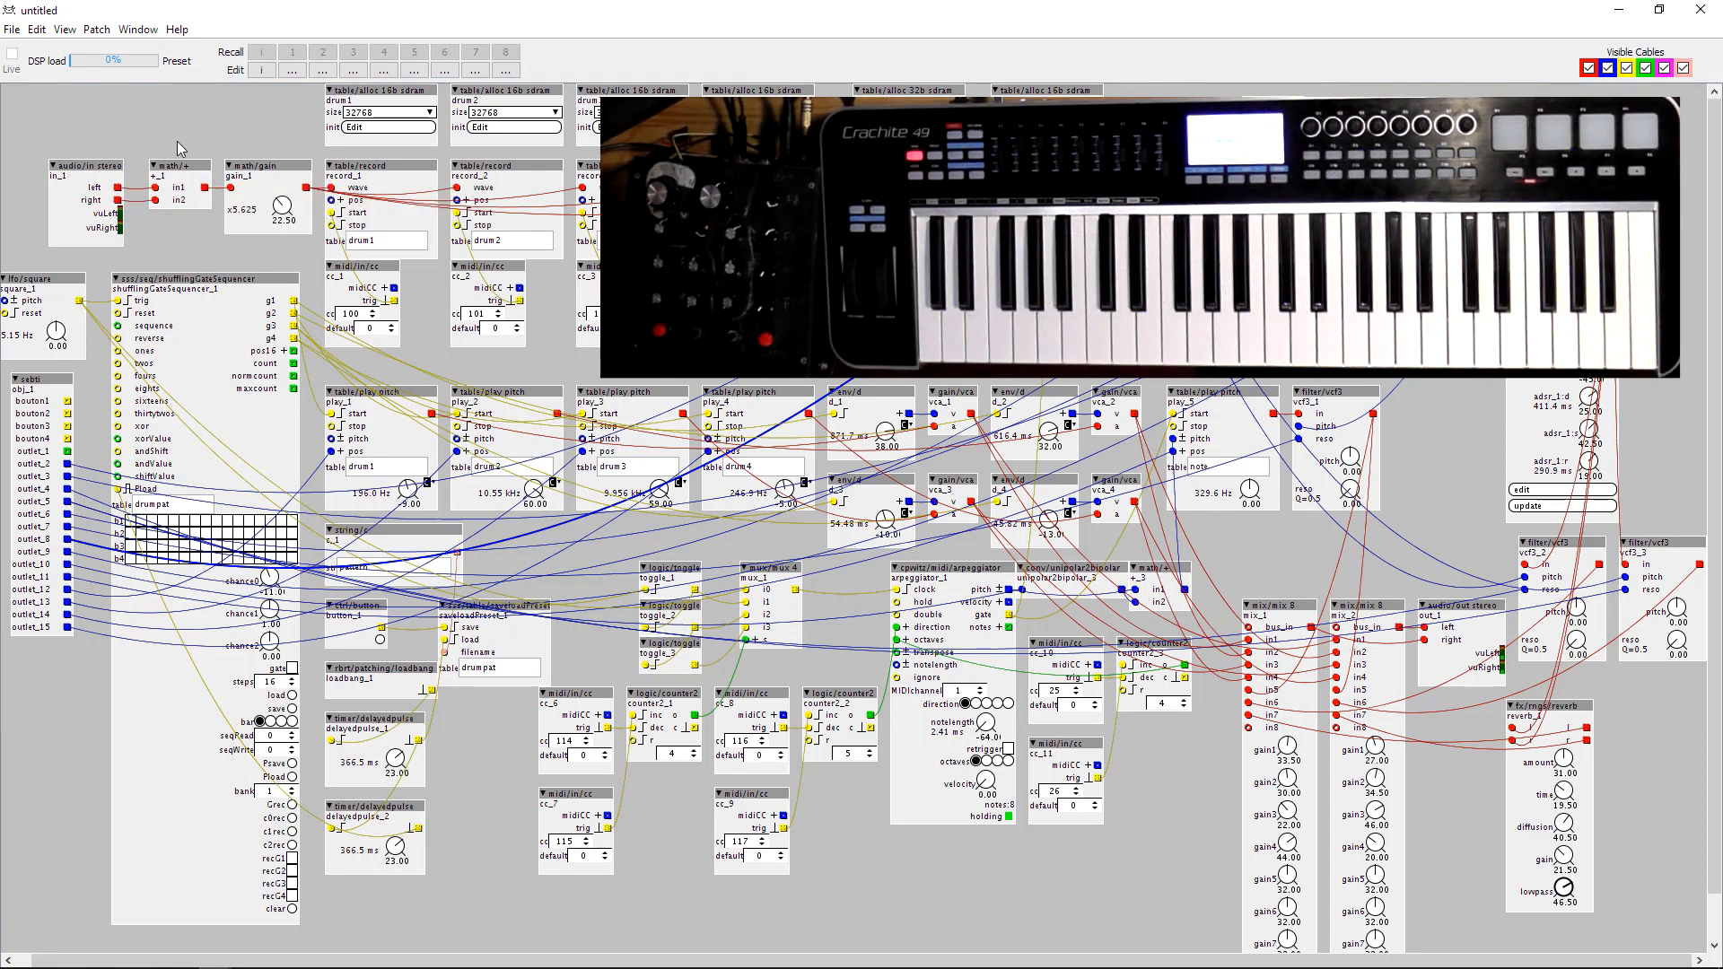
# Test the patch live, setting gain6 to 63.5 on mix_1 and 64 on mix_2, and the reverb's amount to 36 and gain to 40.
pyautogui.hotkey('ctrl', 'e')
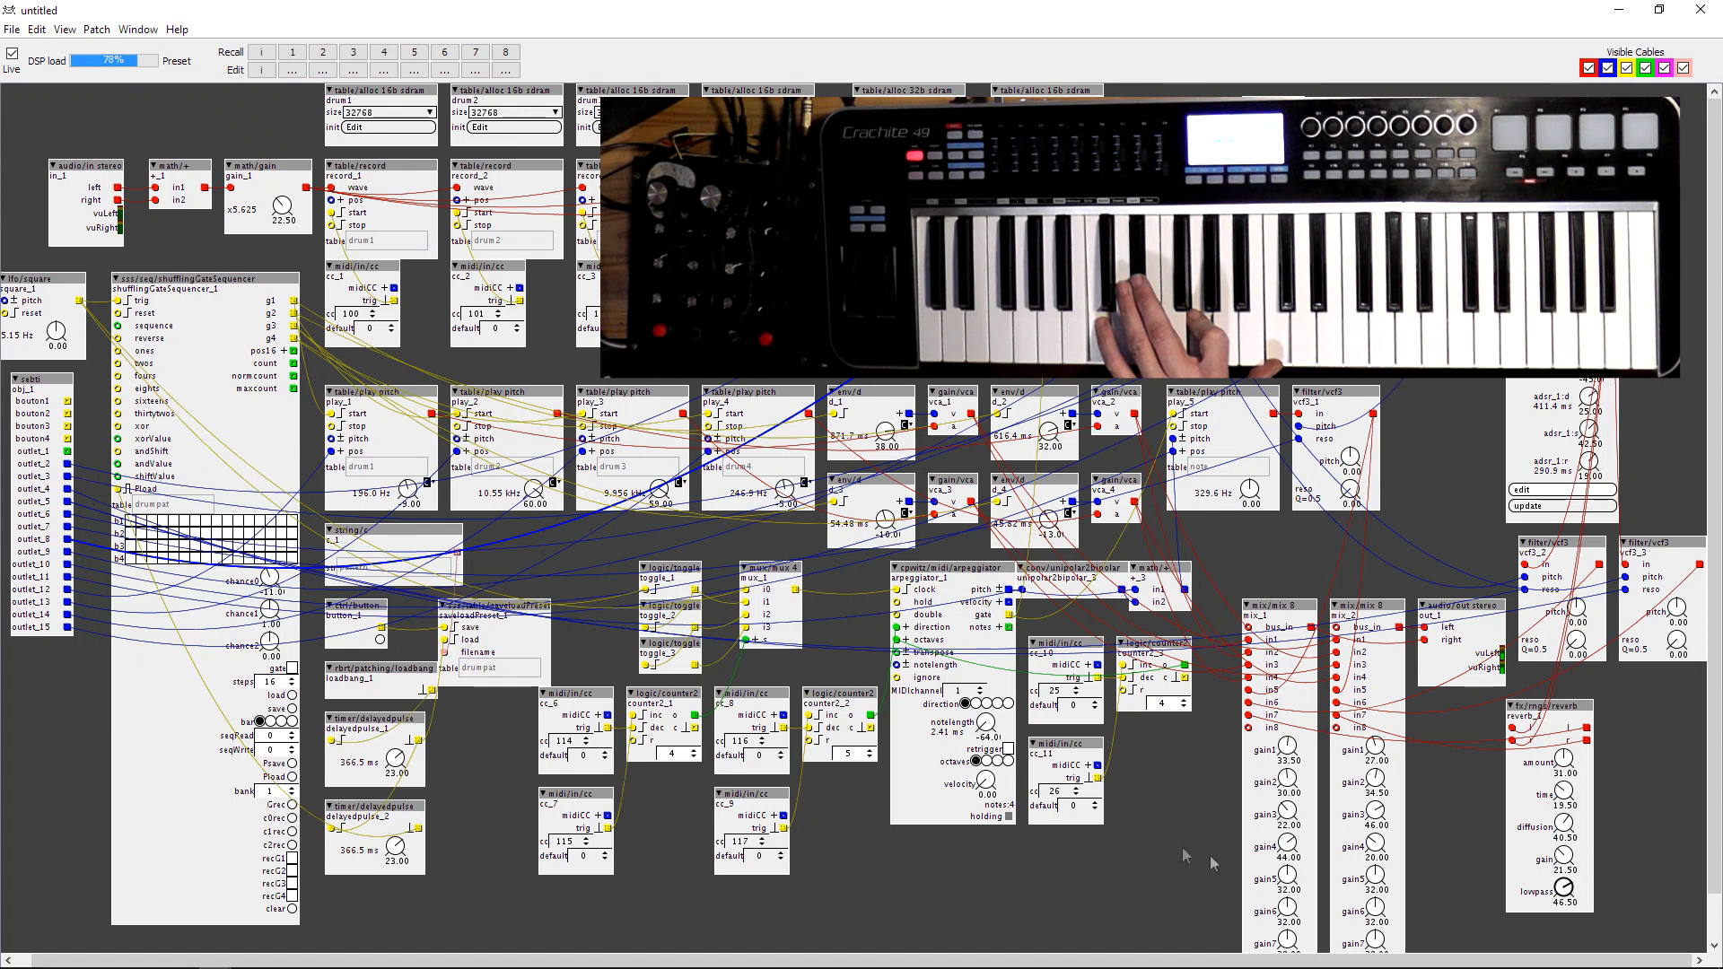
pyautogui.moveTo(1288, 942); pyautogui.dragTo(1289, 891)
pyautogui.moveTo(1374, 940); pyautogui.dragTo(1287, 851)
pyautogui.moveTo(1373, 913); pyautogui.dragTo(1373, 856)
pyautogui.moveTo(1562, 763); pyautogui.dragTo(1562, 754)
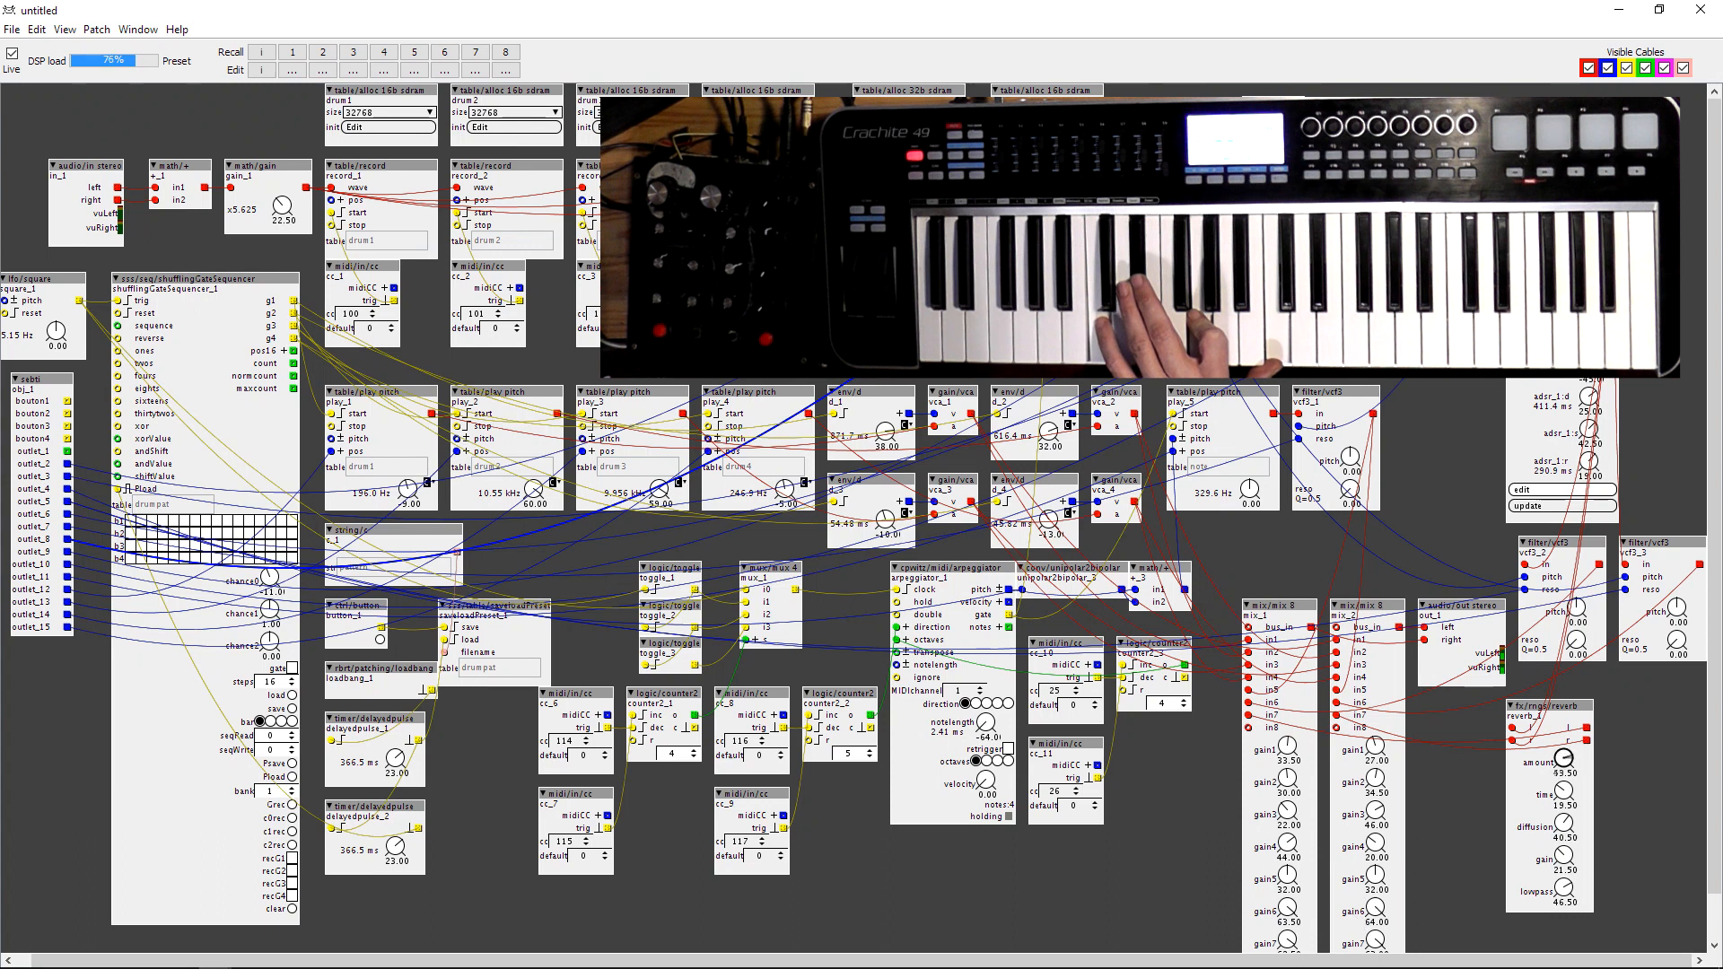
pyautogui.moveTo(1562, 857); pyautogui.dragTo(1563, 813)
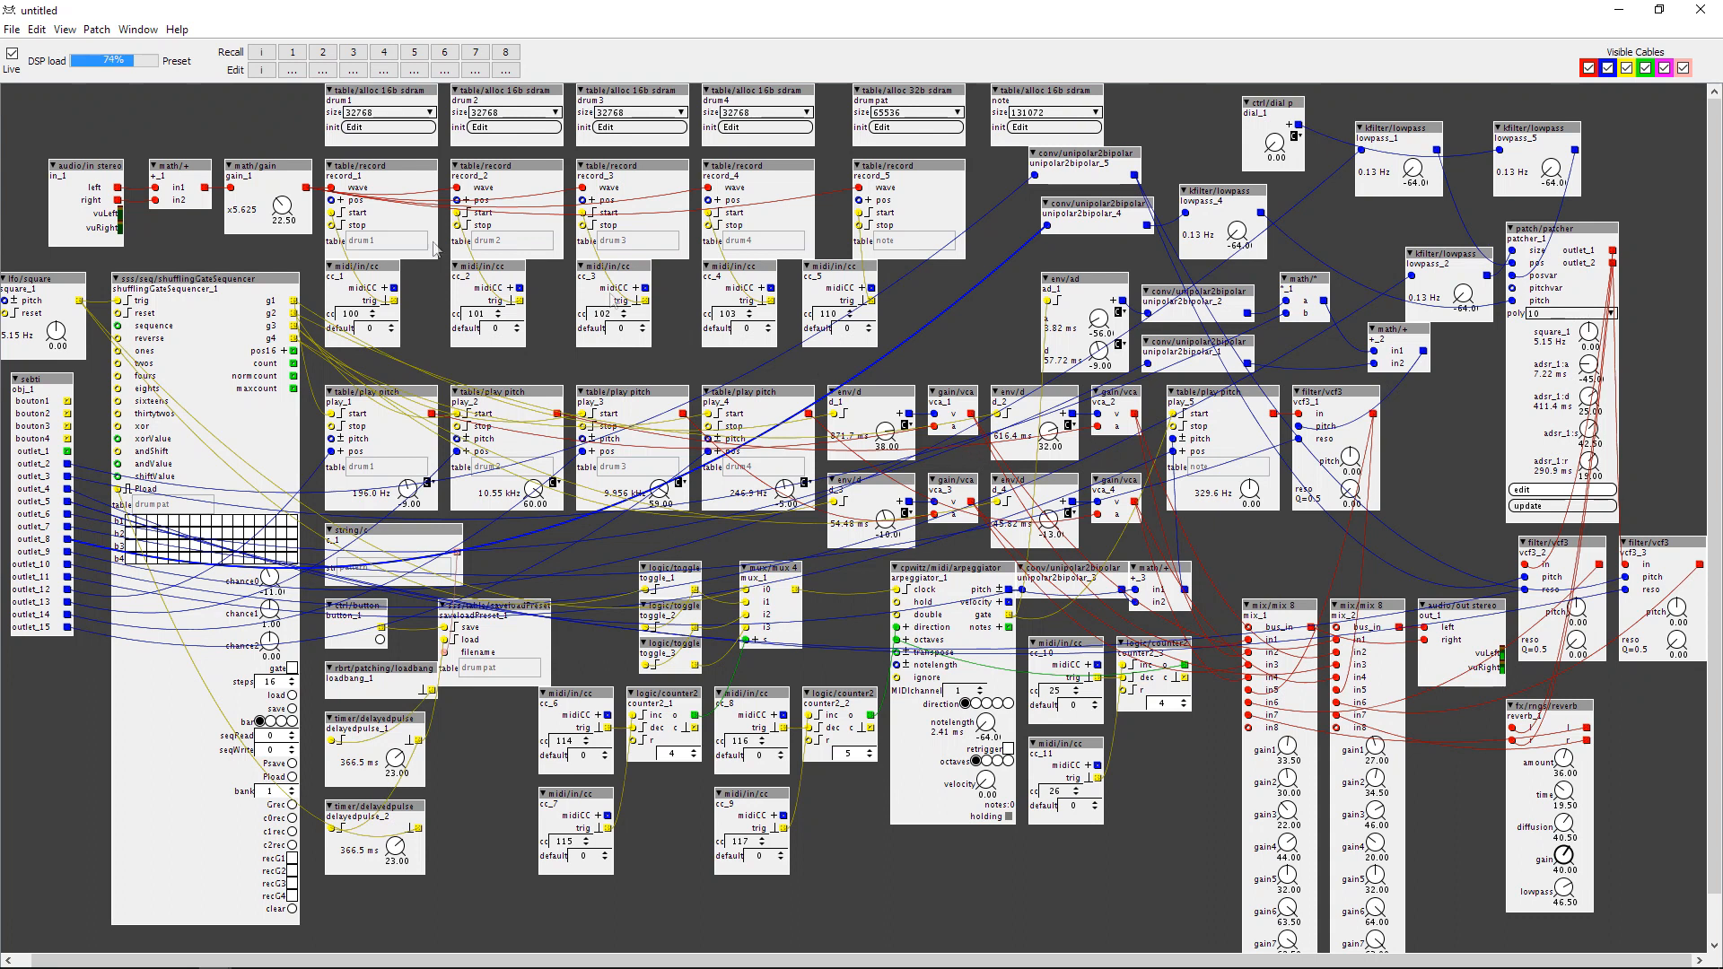
pyautogui.click(12, 54)
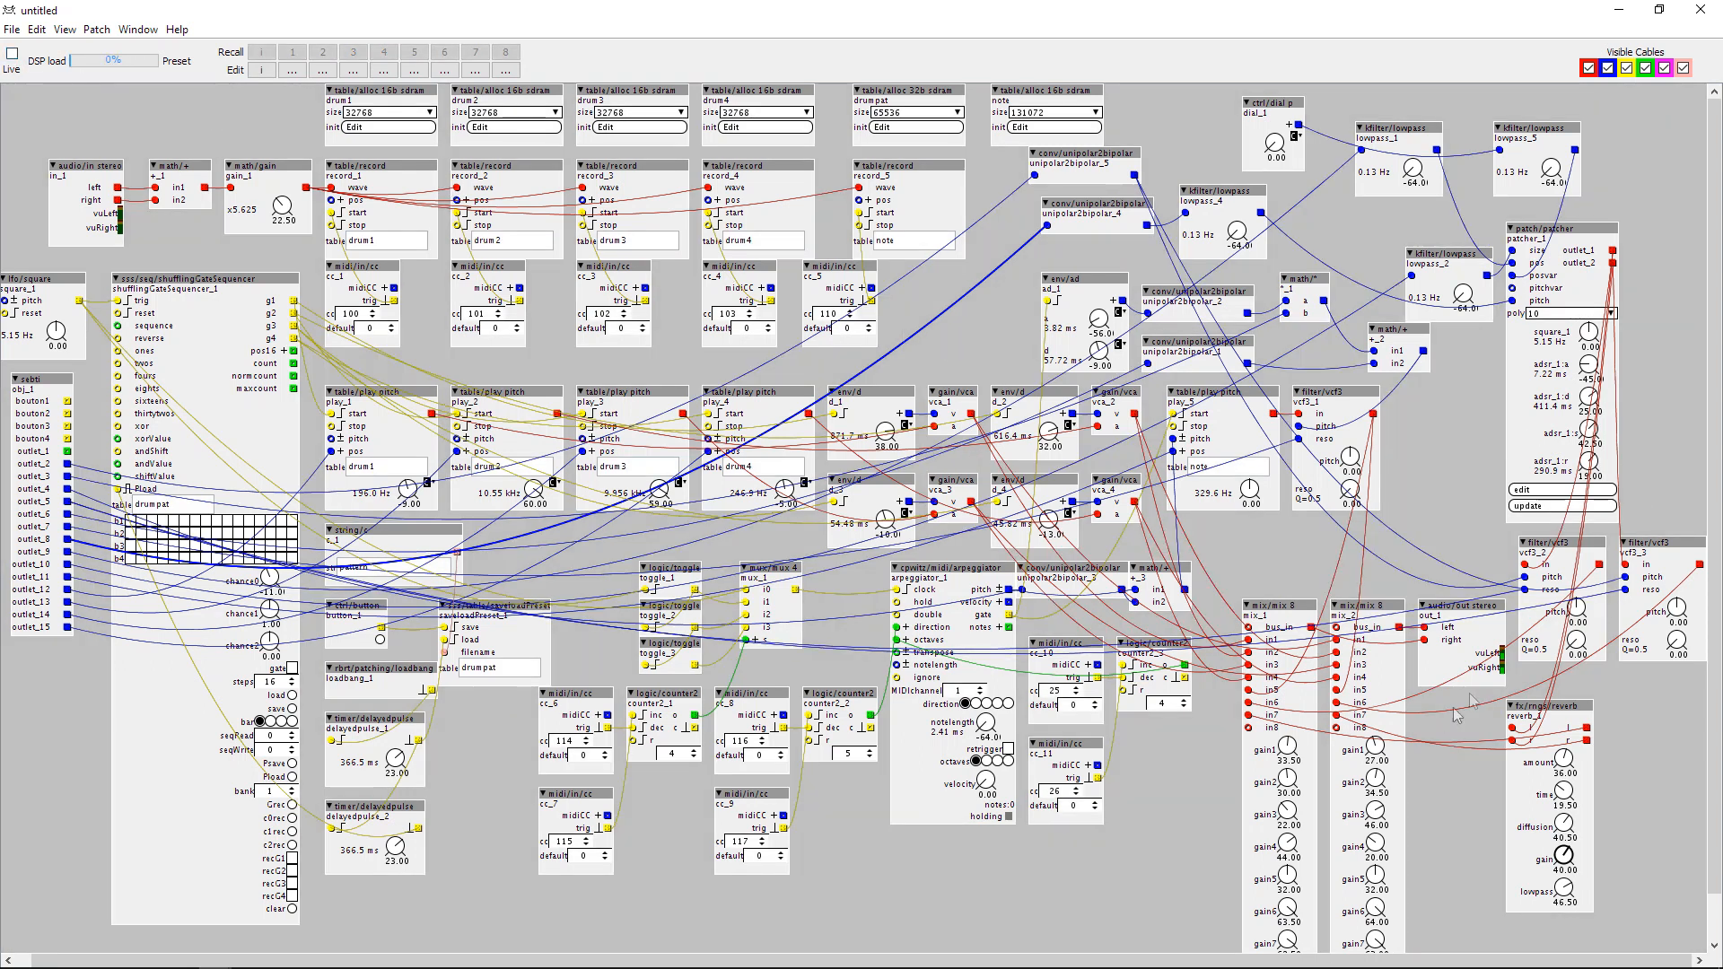
# Feed the reverb from the vcf3 filter outputs and connect the control subpatch's outlet_4 to unipolar2bipolar_4.
pyautogui.moveTo(1513, 728); pyautogui.dragTo(1601, 574)
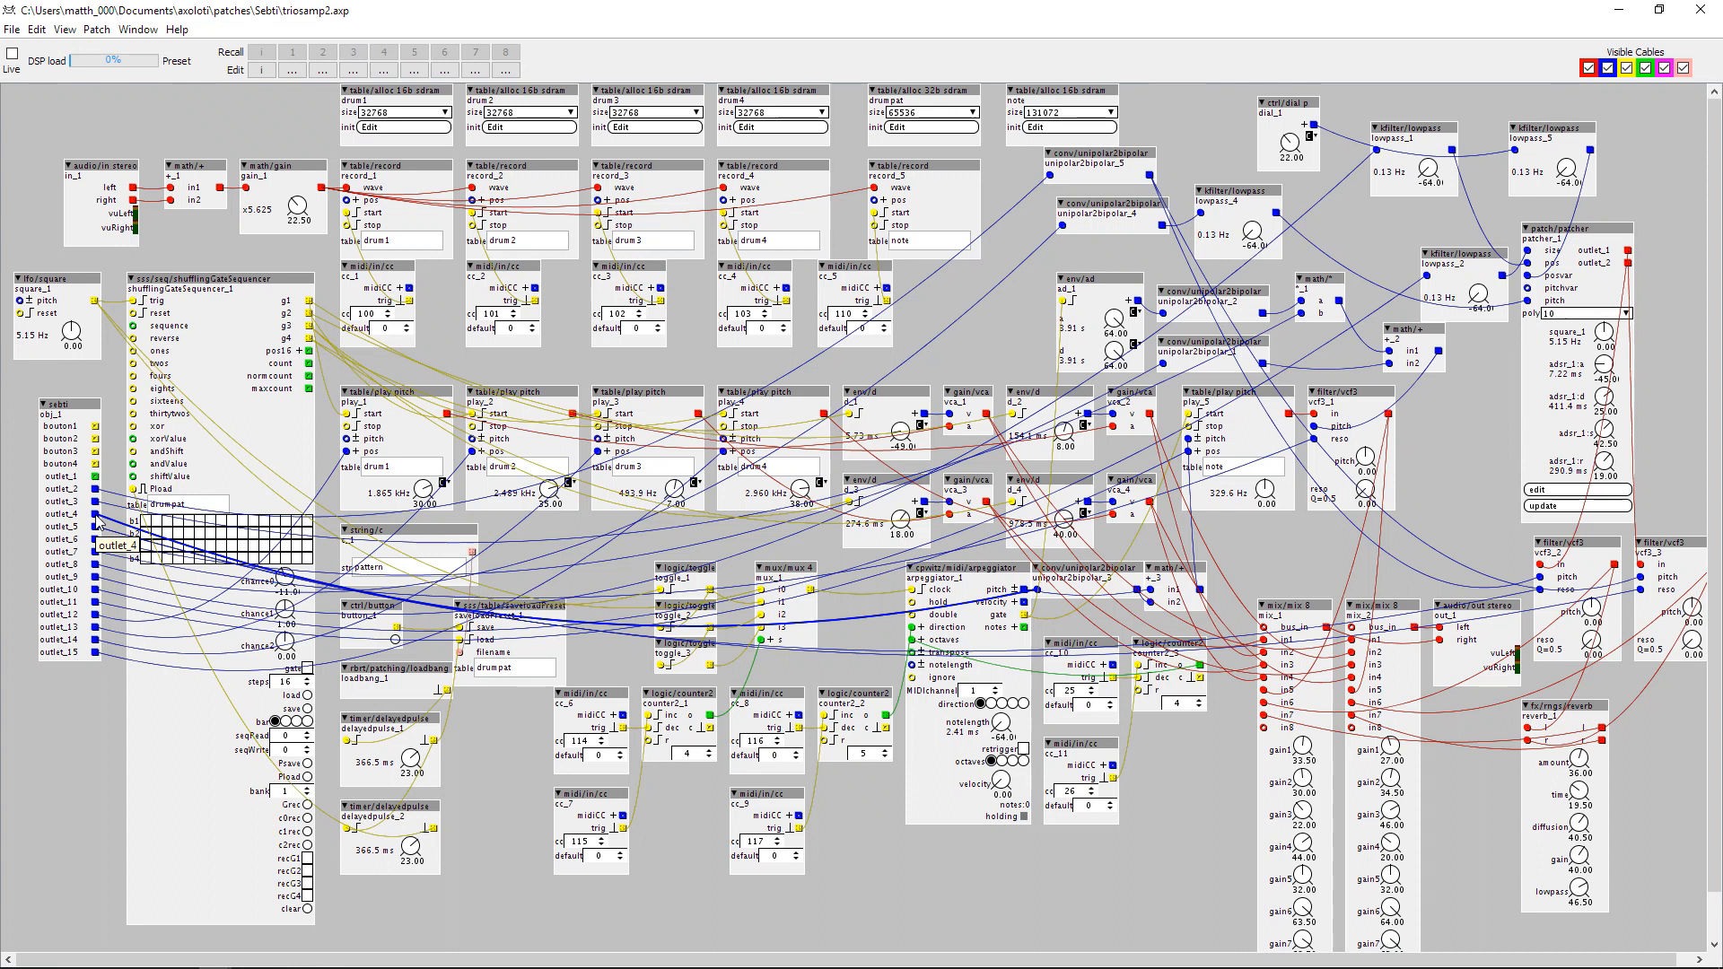
pyautogui.moveTo(96, 516); pyautogui.dragTo(1064, 228)
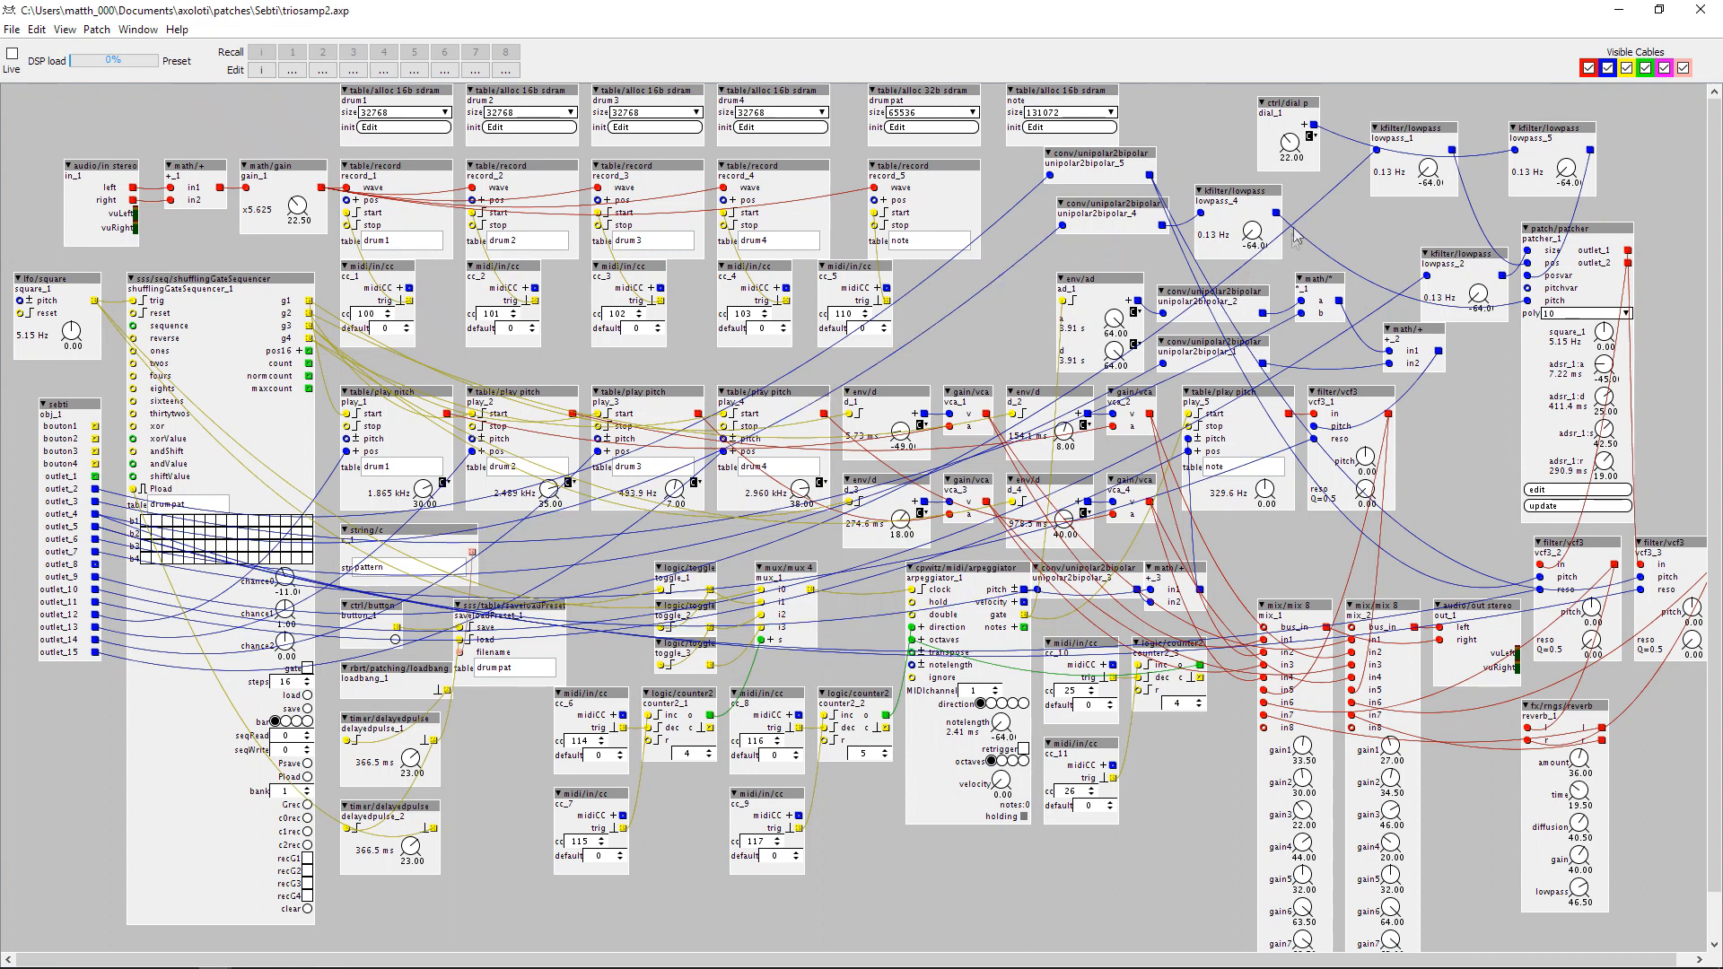
# Insert a mux/mux 5 object with fractional inputs and place it between lowpass_4 and lowpass_1.
pyautogui.doubleClick(1341, 229)
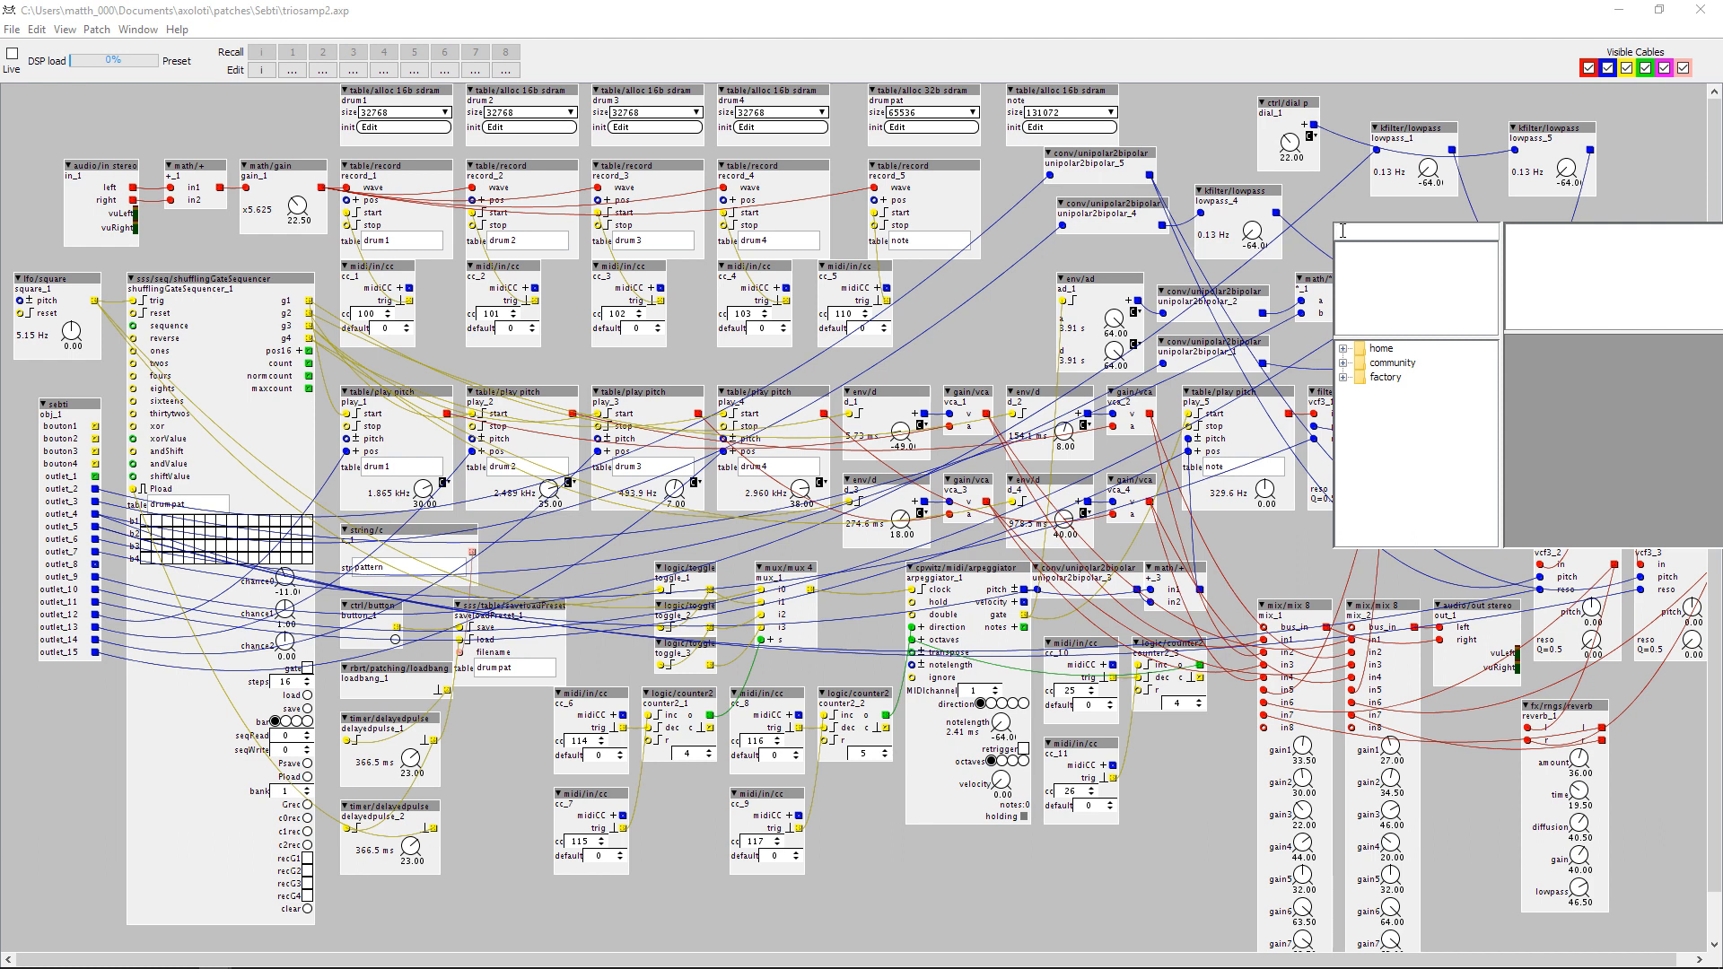
pyautogui.write('d')
pyautogui.press('BackSpace')
pyautogui.write('mux')
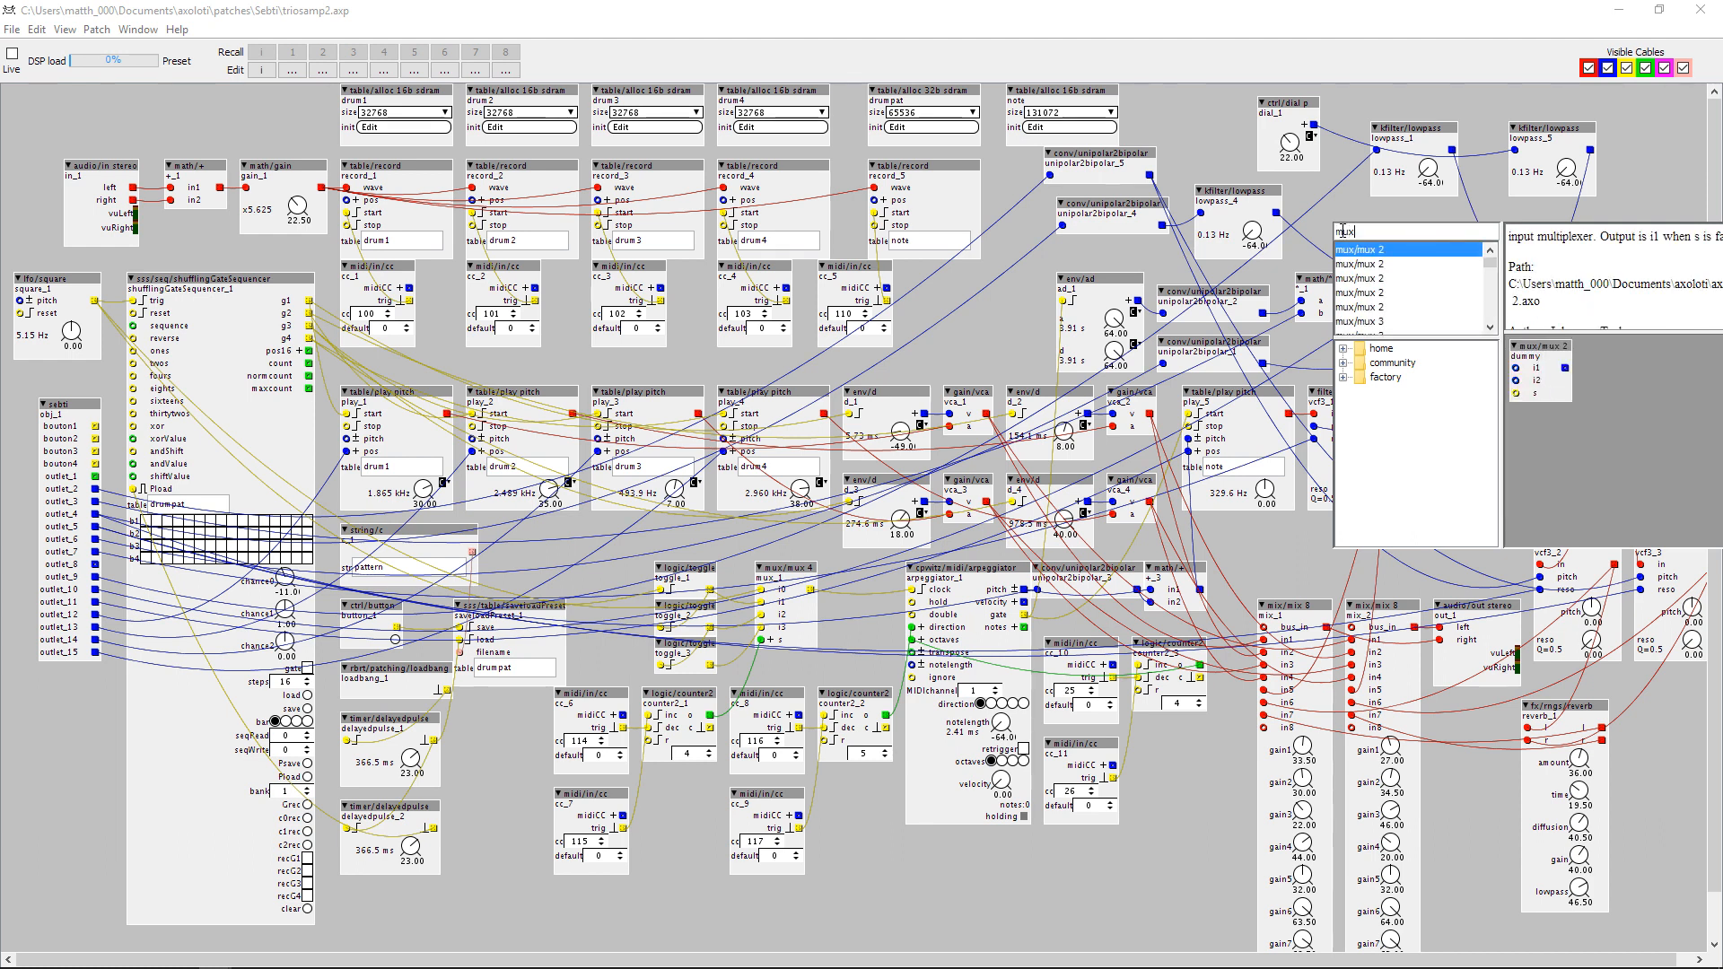
pyautogui.scroll(-1, 1389, 303)
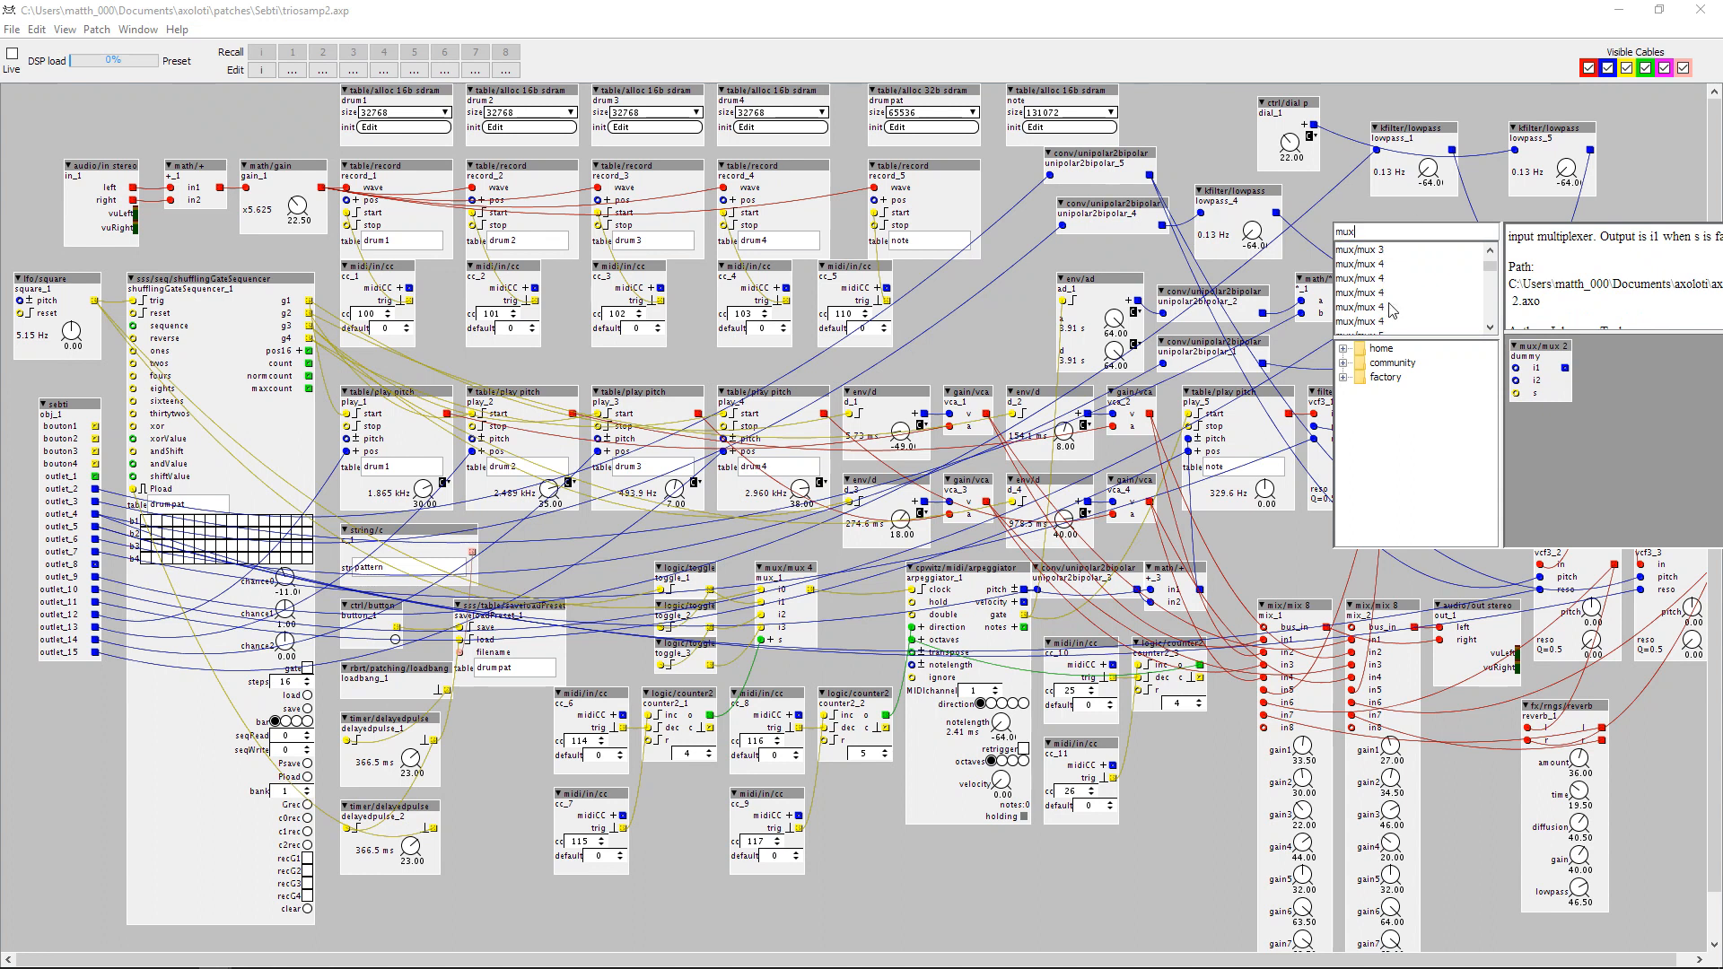
pyautogui.click(1373, 295)
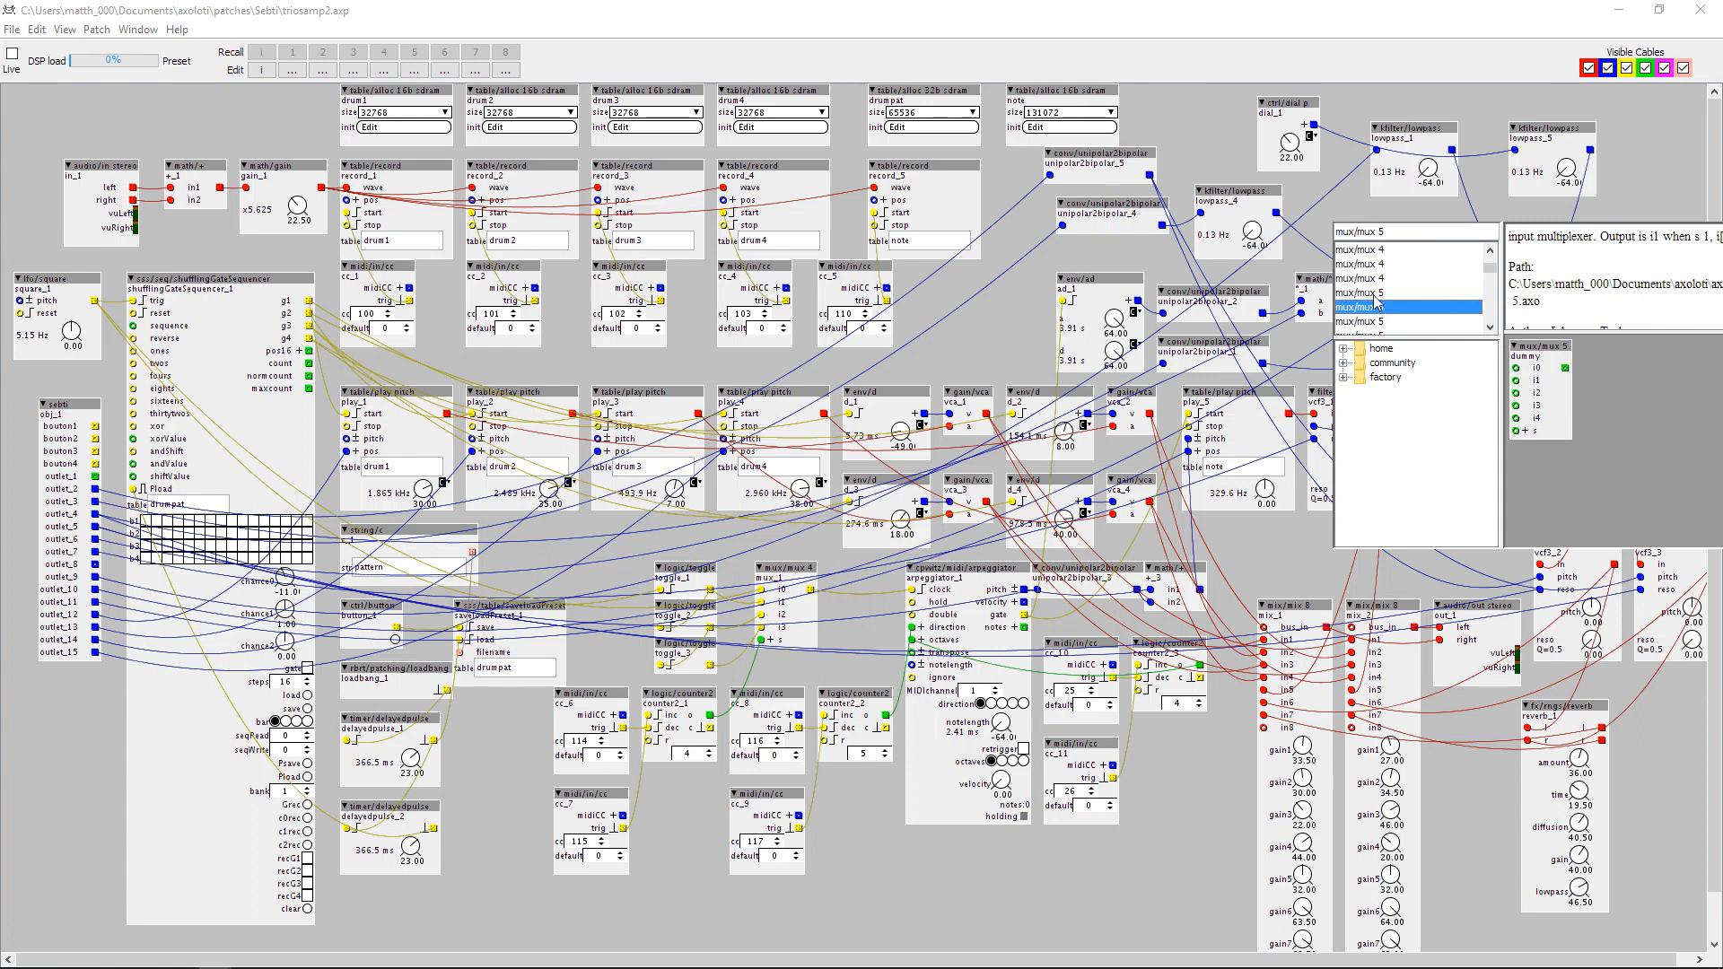
pyautogui.doubleClick(1375, 308)
pyautogui.moveTo(1375, 228); pyautogui.dragTo(1331, 174)
# Insert a math/+ object next to mux_2 and wire lowpass_4's output into it.
pyautogui.doubleClick(1398, 224)
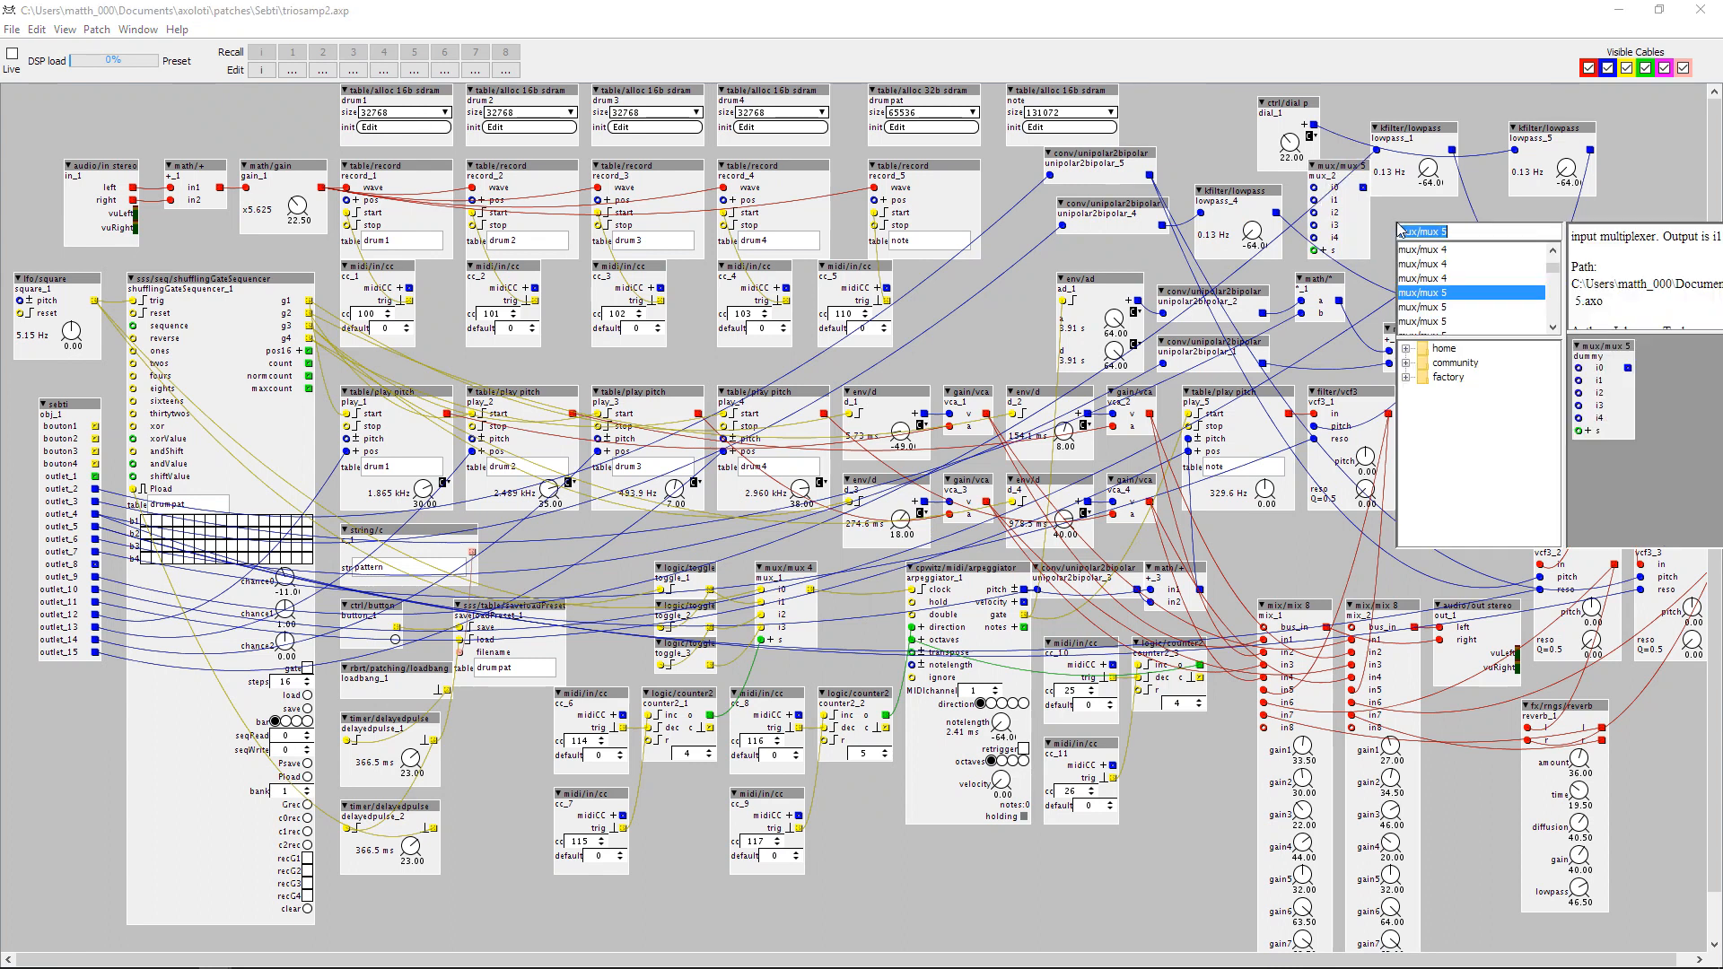
pyautogui.write('m')
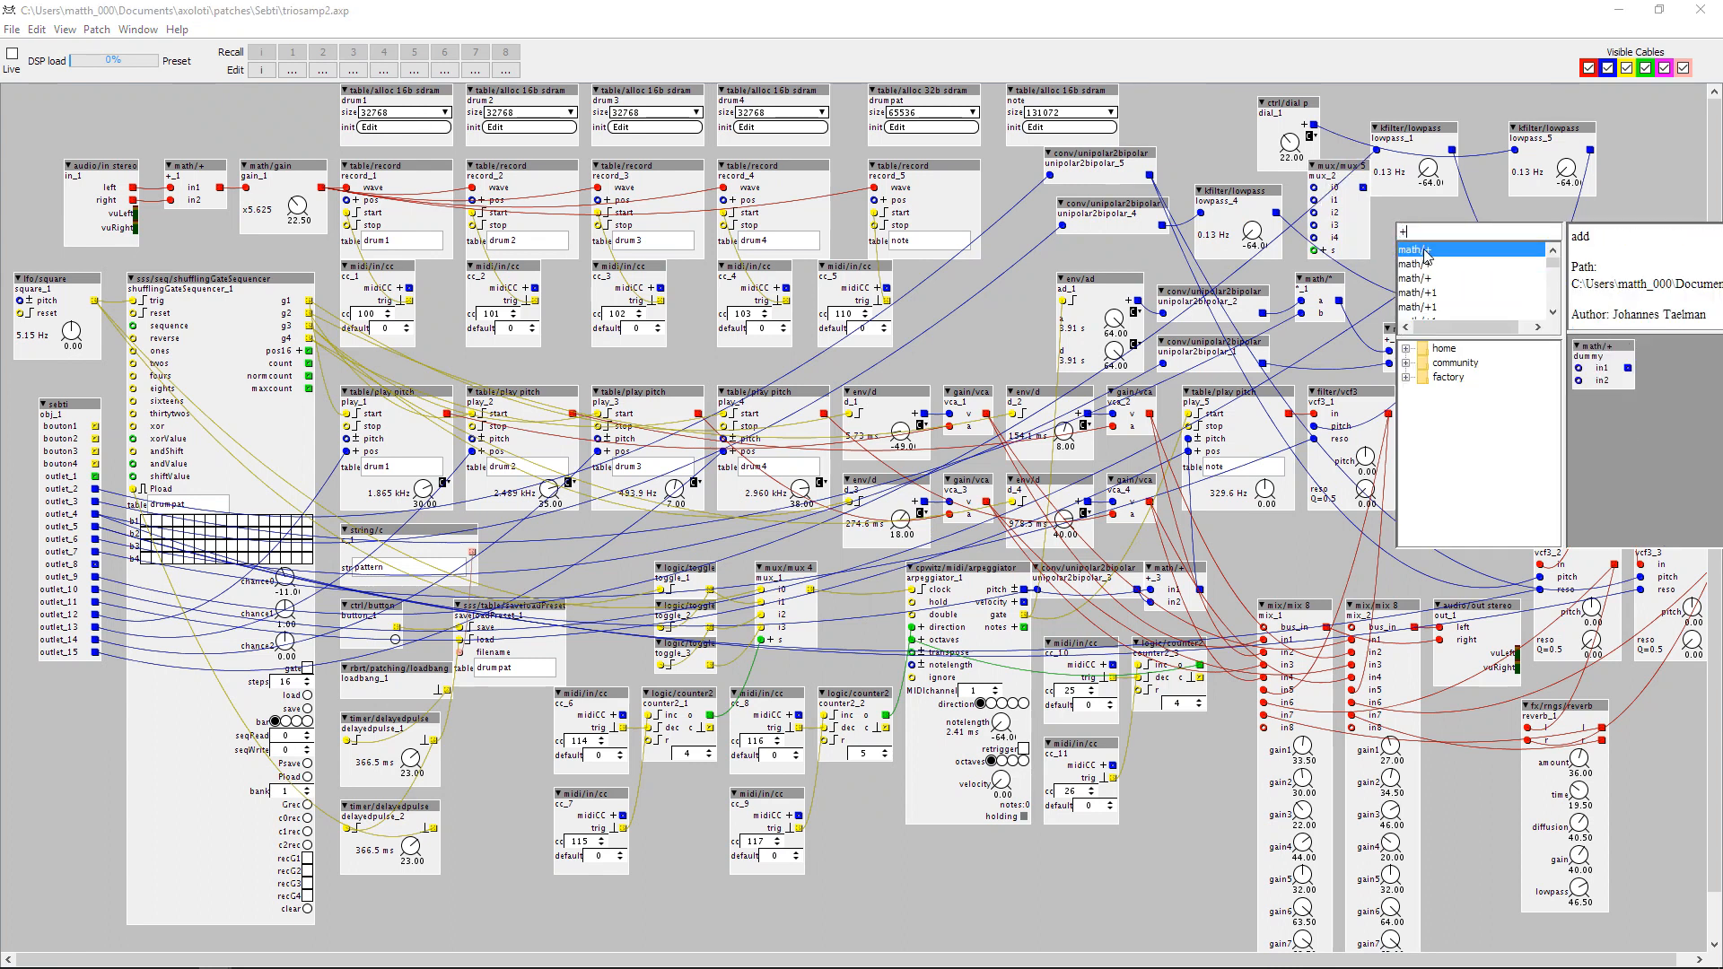
pyautogui.press('Return')
pyautogui.moveTo(1411, 233); pyautogui.dragTo(1276, 212)
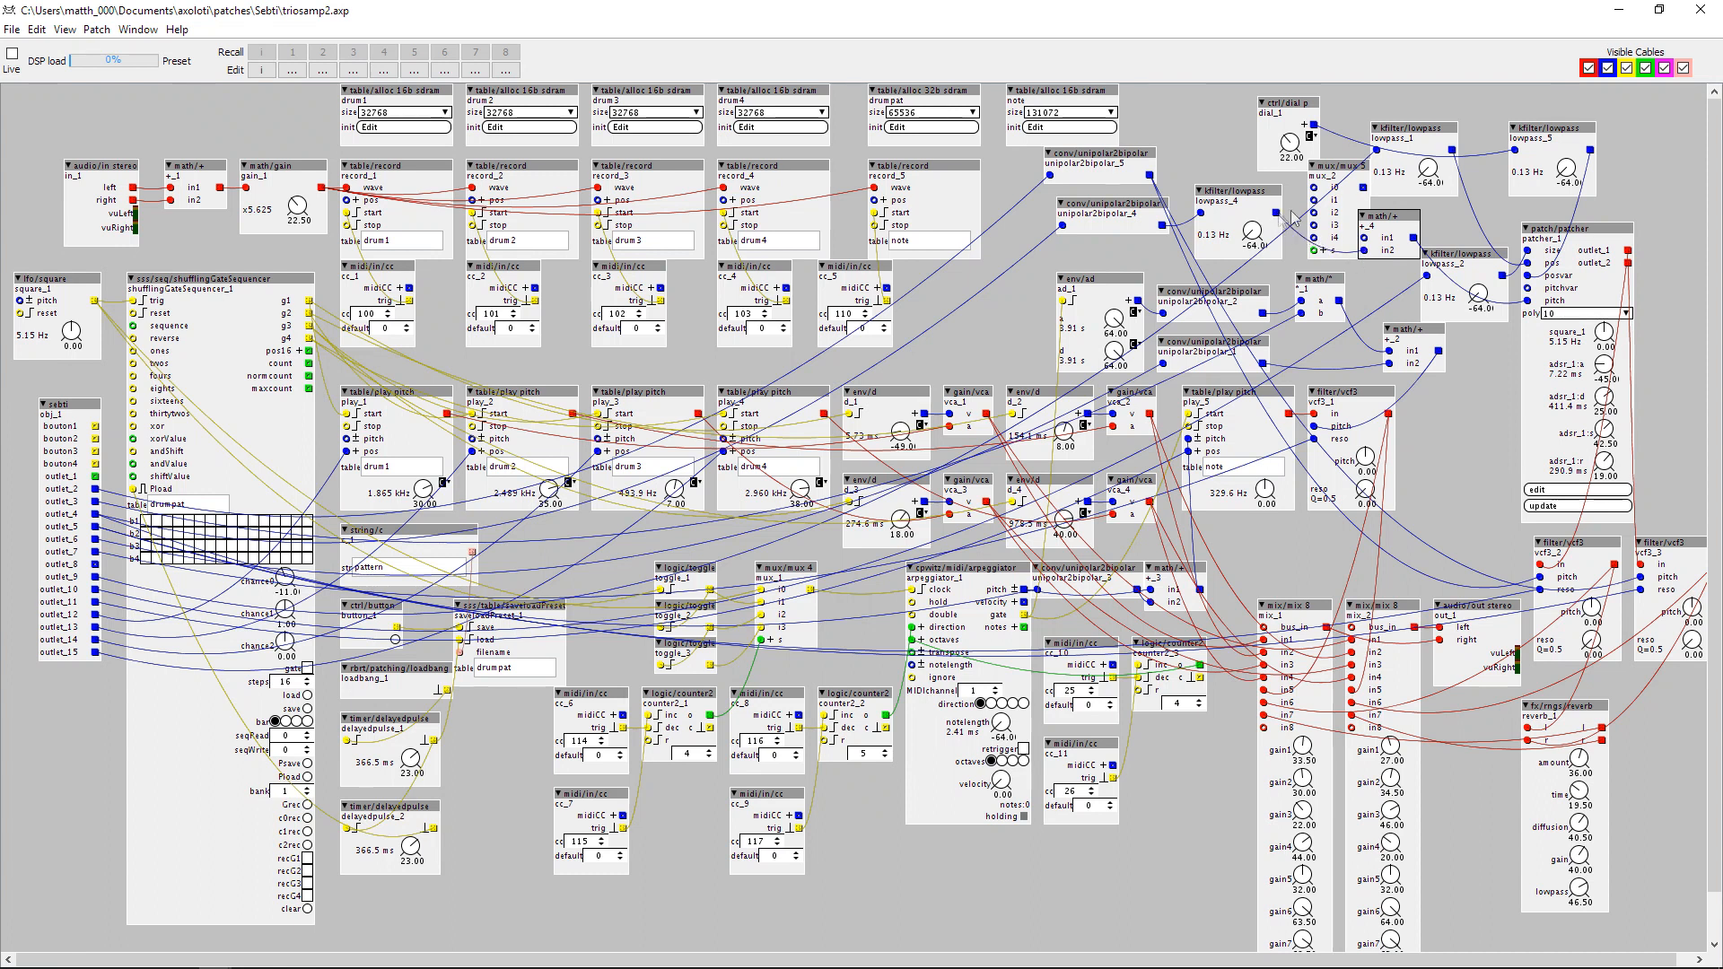
pyautogui.moveTo(1380, 215); pyautogui.dragTo(1369, 215)
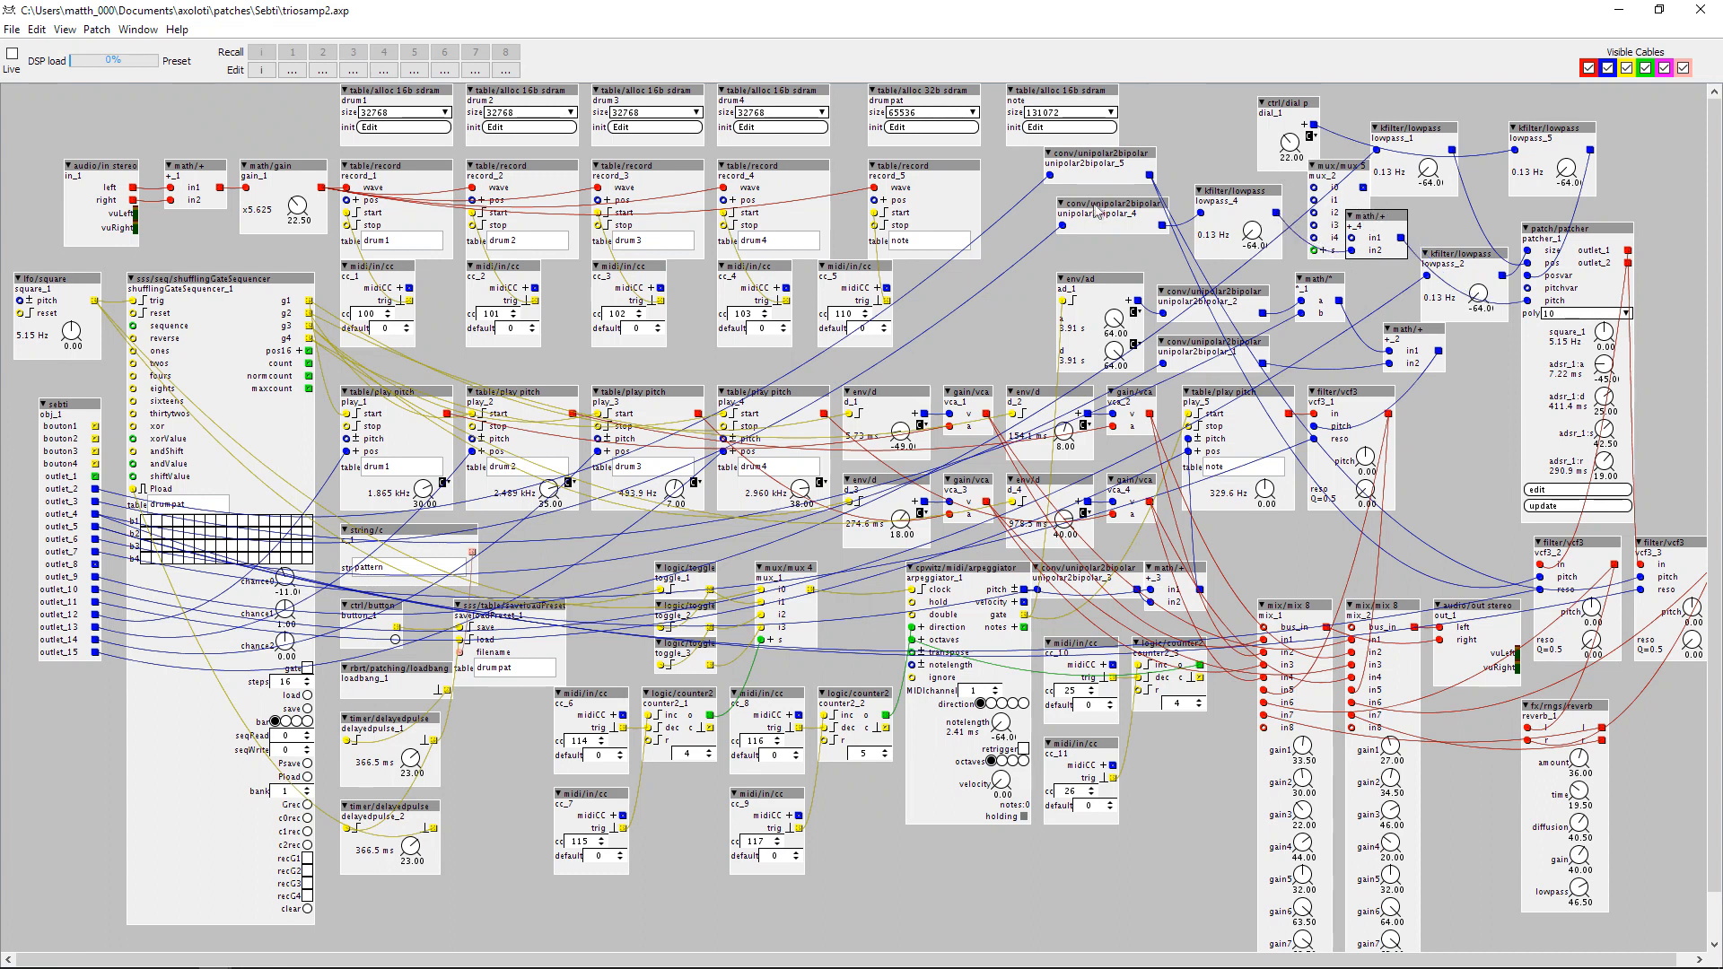
# Spread out unipolar2bipolar_4, lowpass_4, dial_1 and mux_2 to make room around the new math/+ object.
pyautogui.moveTo(1100, 204); pyautogui.dragTo(1075, 230)
pyautogui.moveTo(1245, 202); pyautogui.dragTo(1207, 214)
pyautogui.moveTo(1280, 105); pyautogui.dragTo(1503, 124)
pyautogui.moveTo(1328, 166); pyautogui.dragTo(1279, 103)
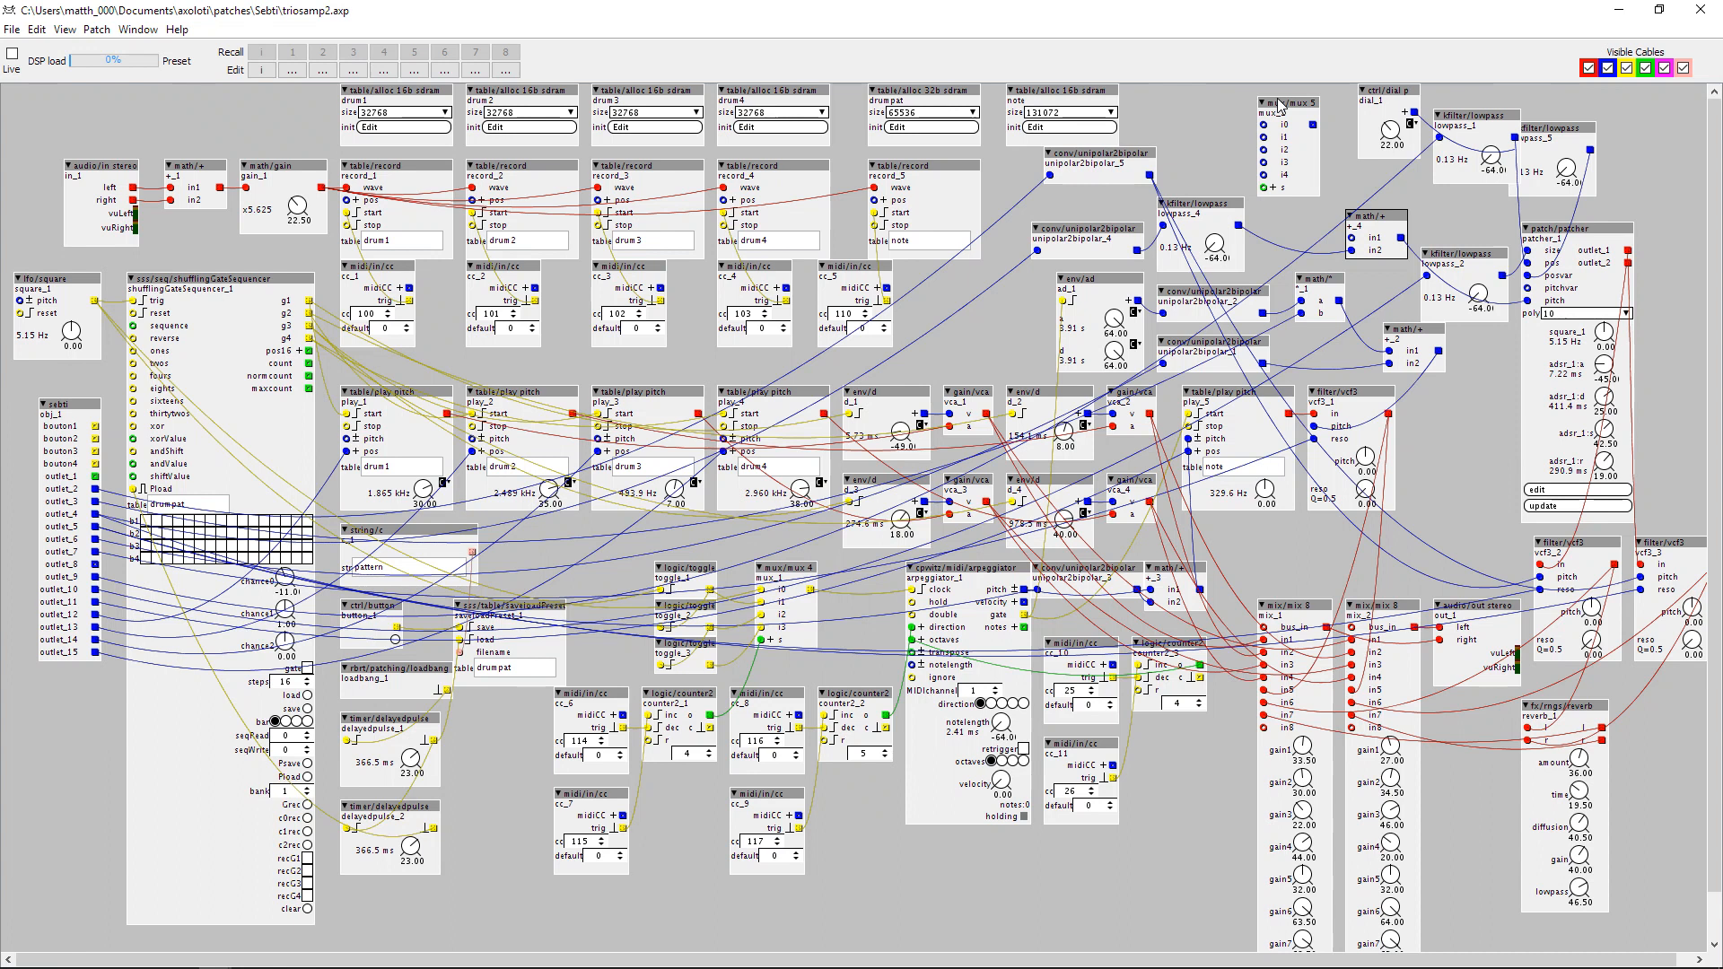
# Insert a ctrl/dial b object between the note table and mux_2, and connect its output to the multiplexer's i0 input.
pyautogui.doubleClick(1155, 115)
pyautogui.write('dial p')
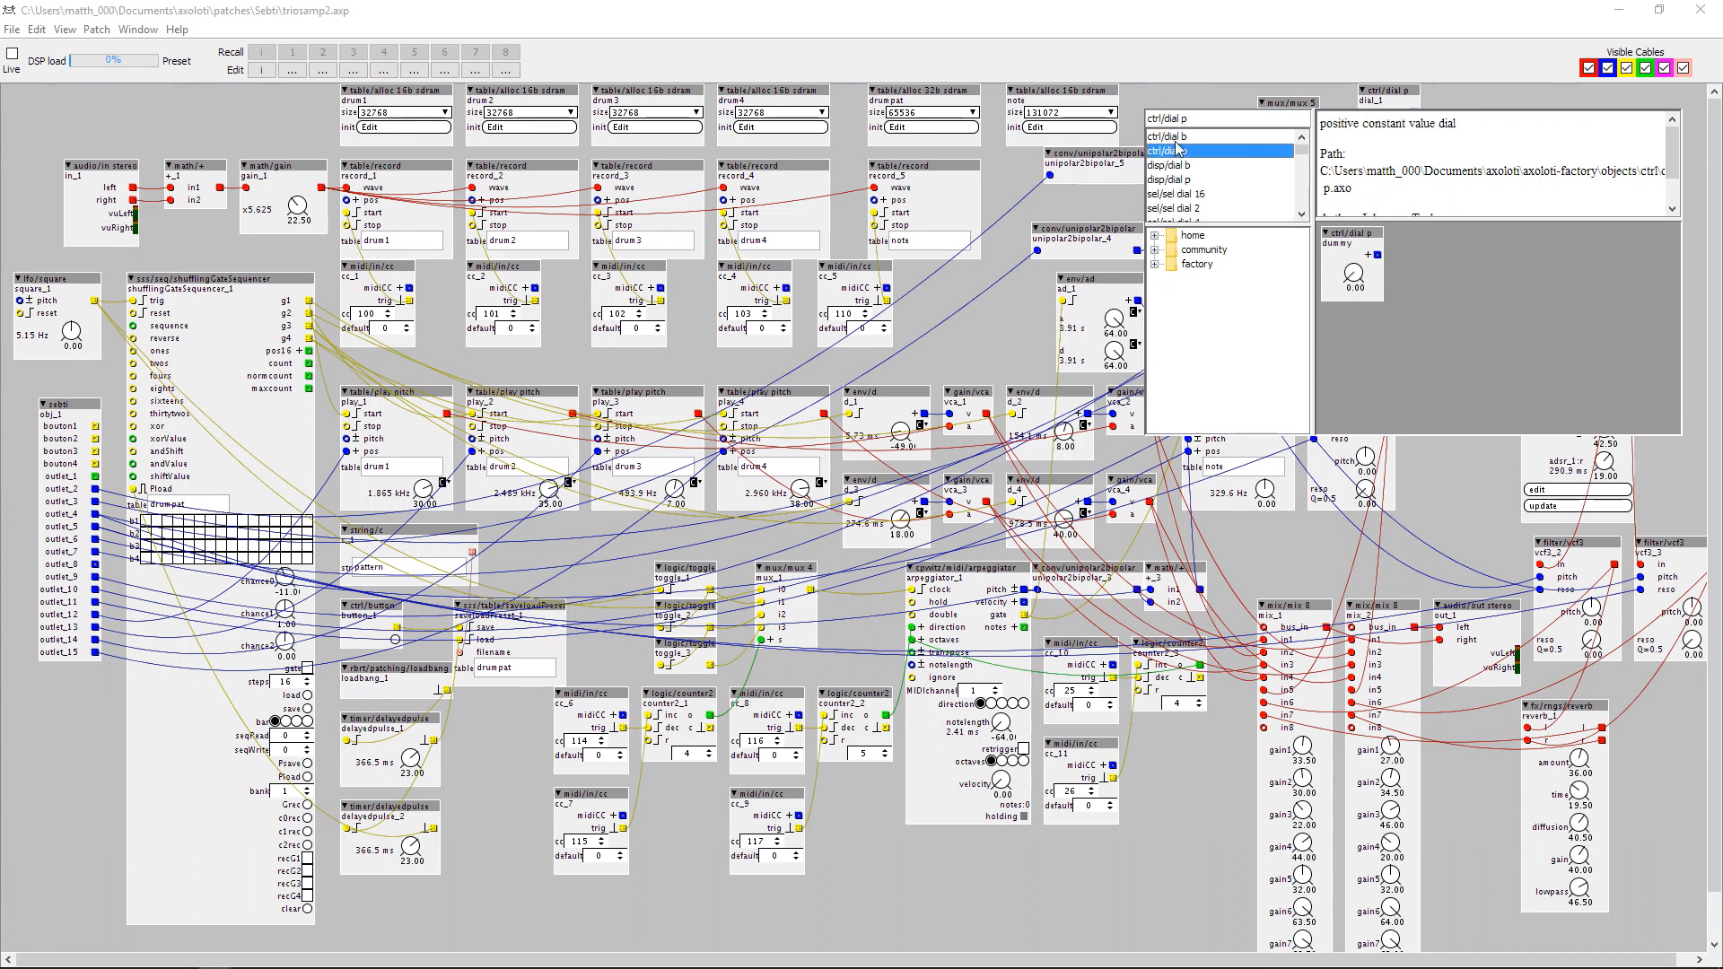
pyautogui.press('Return')
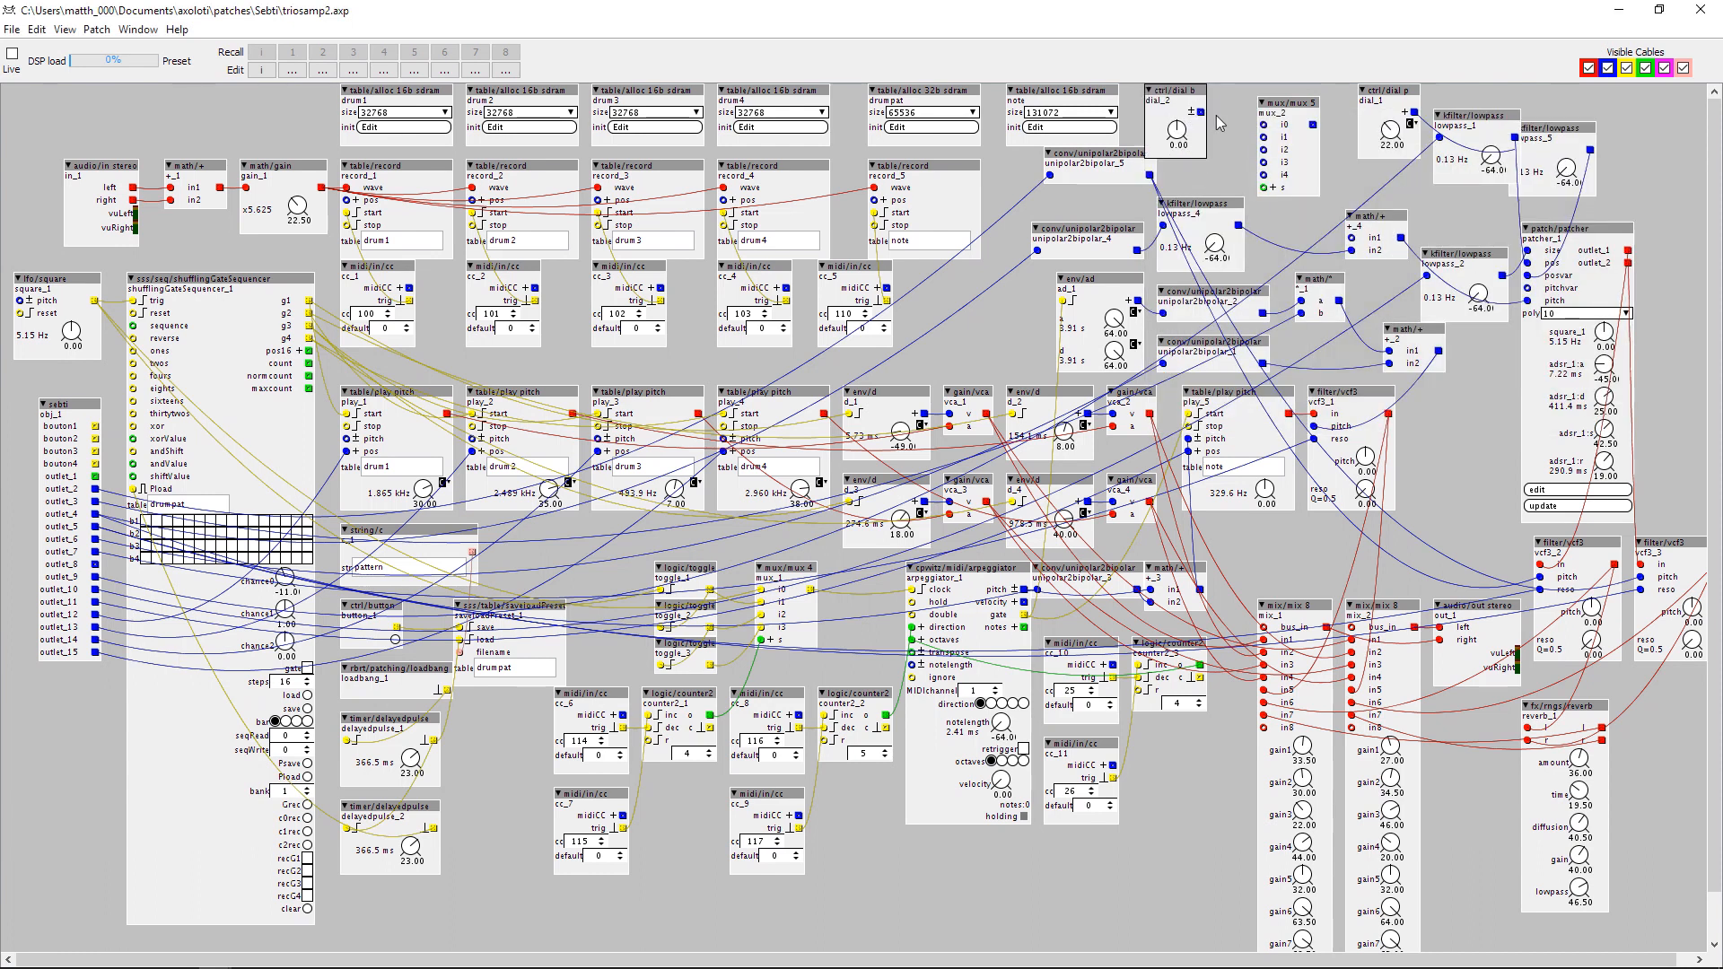
pyautogui.moveTo(1201, 112); pyautogui.dragTo(1263, 125)
# Move unipolar2bipolar_5 down and pack the drum4, drumpat and note tables and dial_2 closely together along the upper row.
pyautogui.moveTo(1081, 167); pyautogui.dragTo(1033, 205)
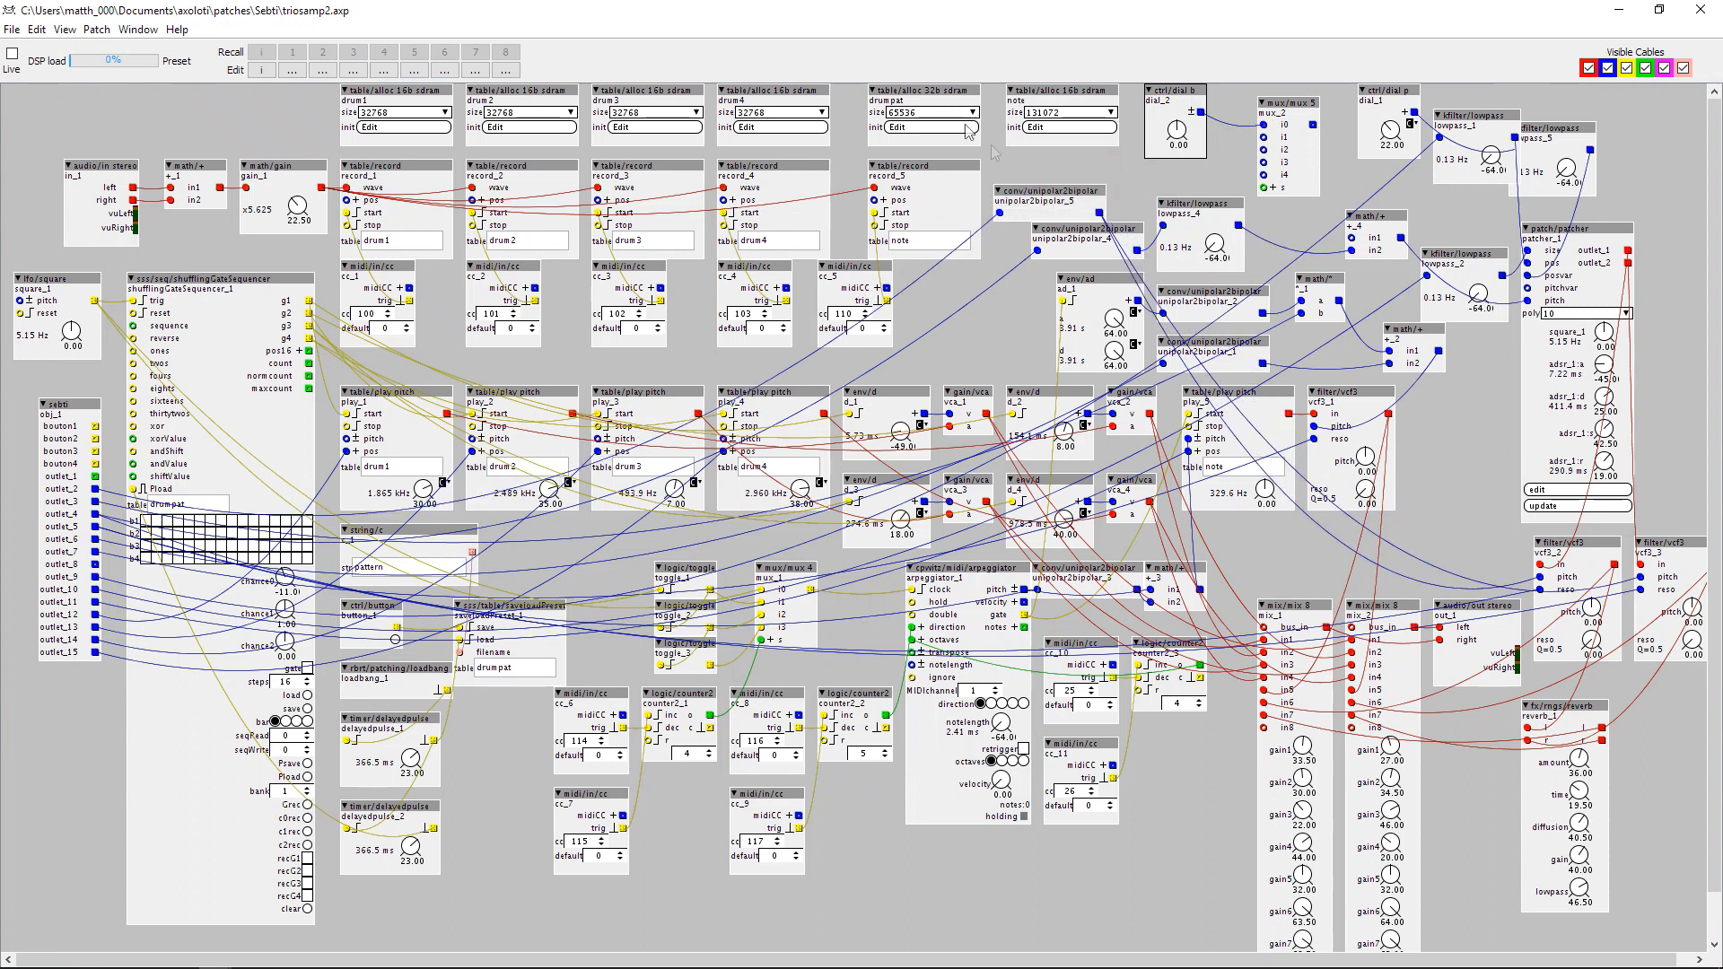
pyautogui.moveTo(920, 97); pyautogui.dragTo(882, 96)
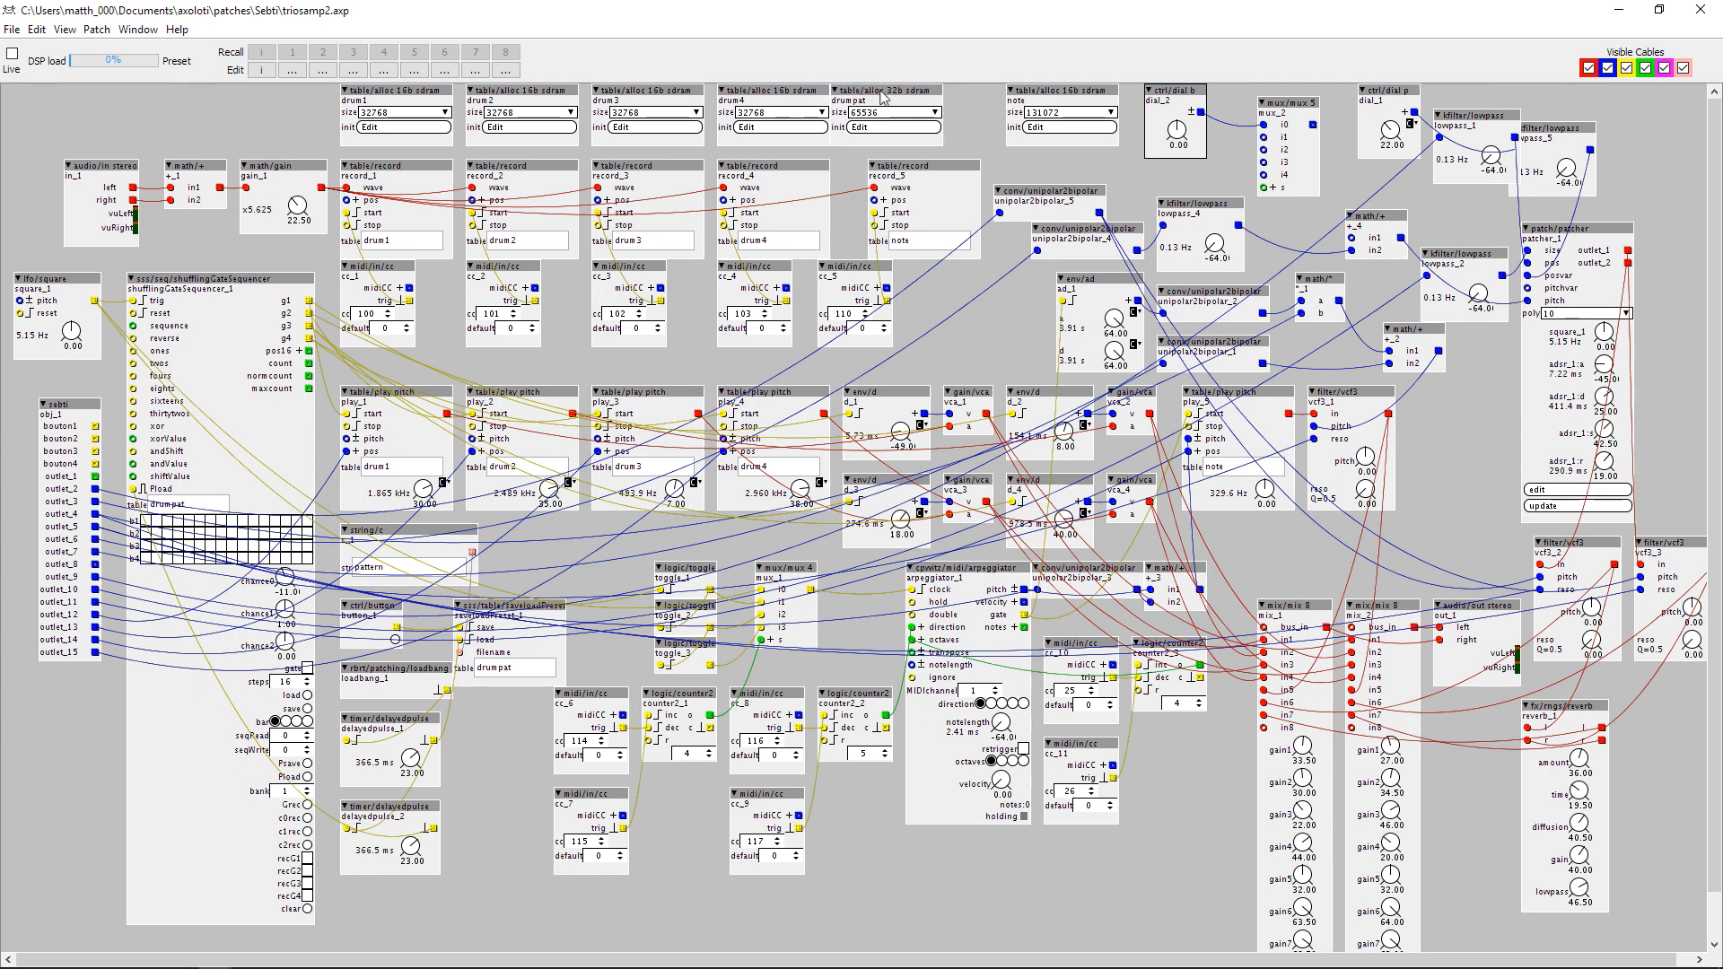
pyautogui.moveTo(758, 97); pyautogui.dragTo(750, 97)
pyautogui.moveTo(922, 99); pyautogui.dragTo(895, 94)
pyautogui.moveTo(1036, 91); pyautogui.dragTo(965, 91)
pyautogui.moveTo(1196, 96); pyautogui.dragTo(1091, 97)
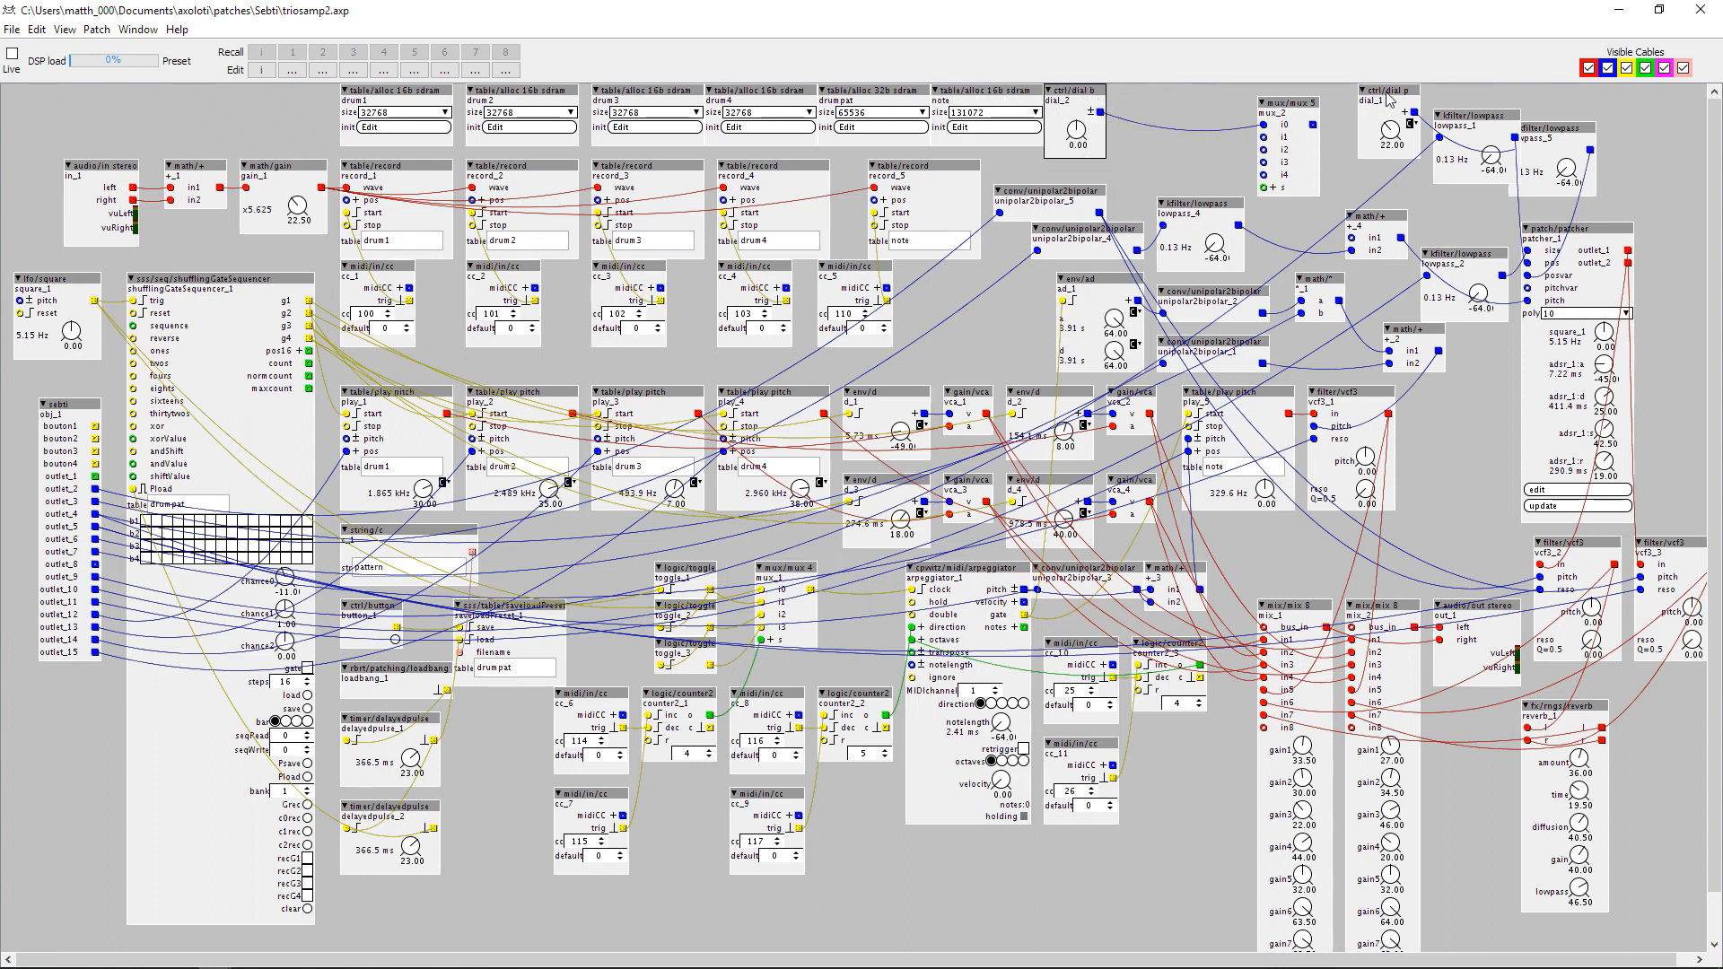
# Line up mux_2, dial_1, lowpass_1 and lowpass_5 side by side along the upper row.
pyautogui.moveTo(1460, 115); pyautogui.dragTo(1460, 89)
pyautogui.moveTo(1547, 135); pyautogui.dragTo(1562, 97)
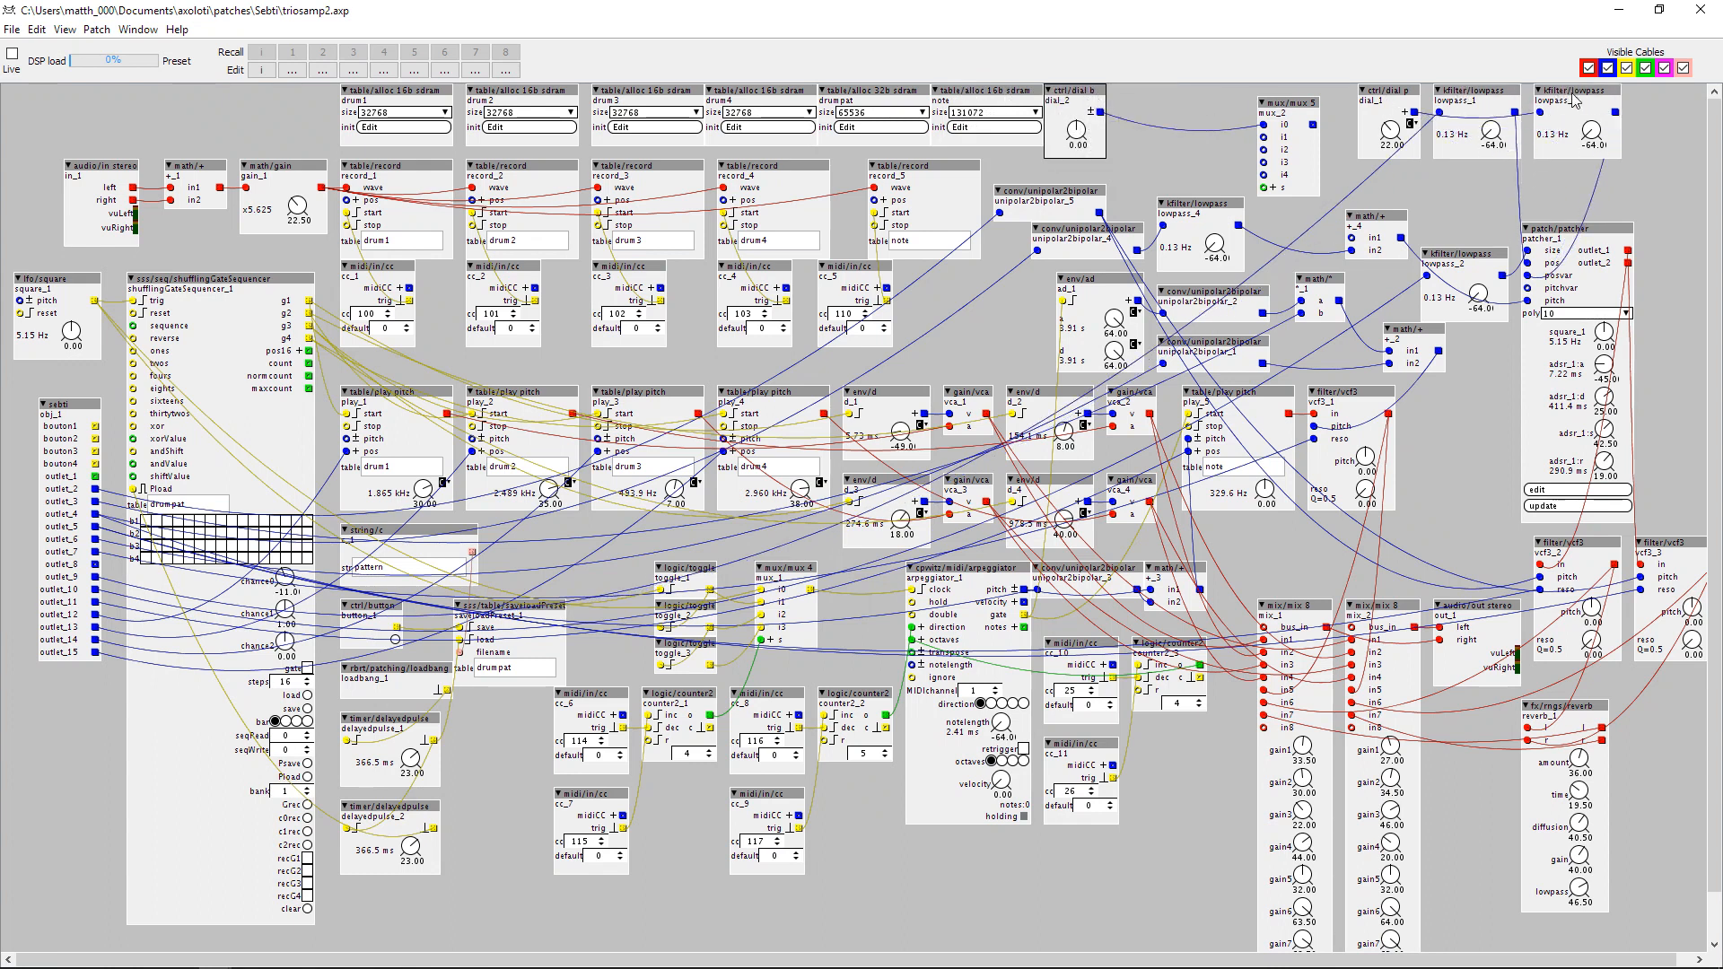
pyautogui.moveTo(1380, 101)
pyautogui.mouseDown()
pyautogui.moveTo(1409, 96)
pyautogui.moveTo(1364, 95)
pyautogui.mouseUp()
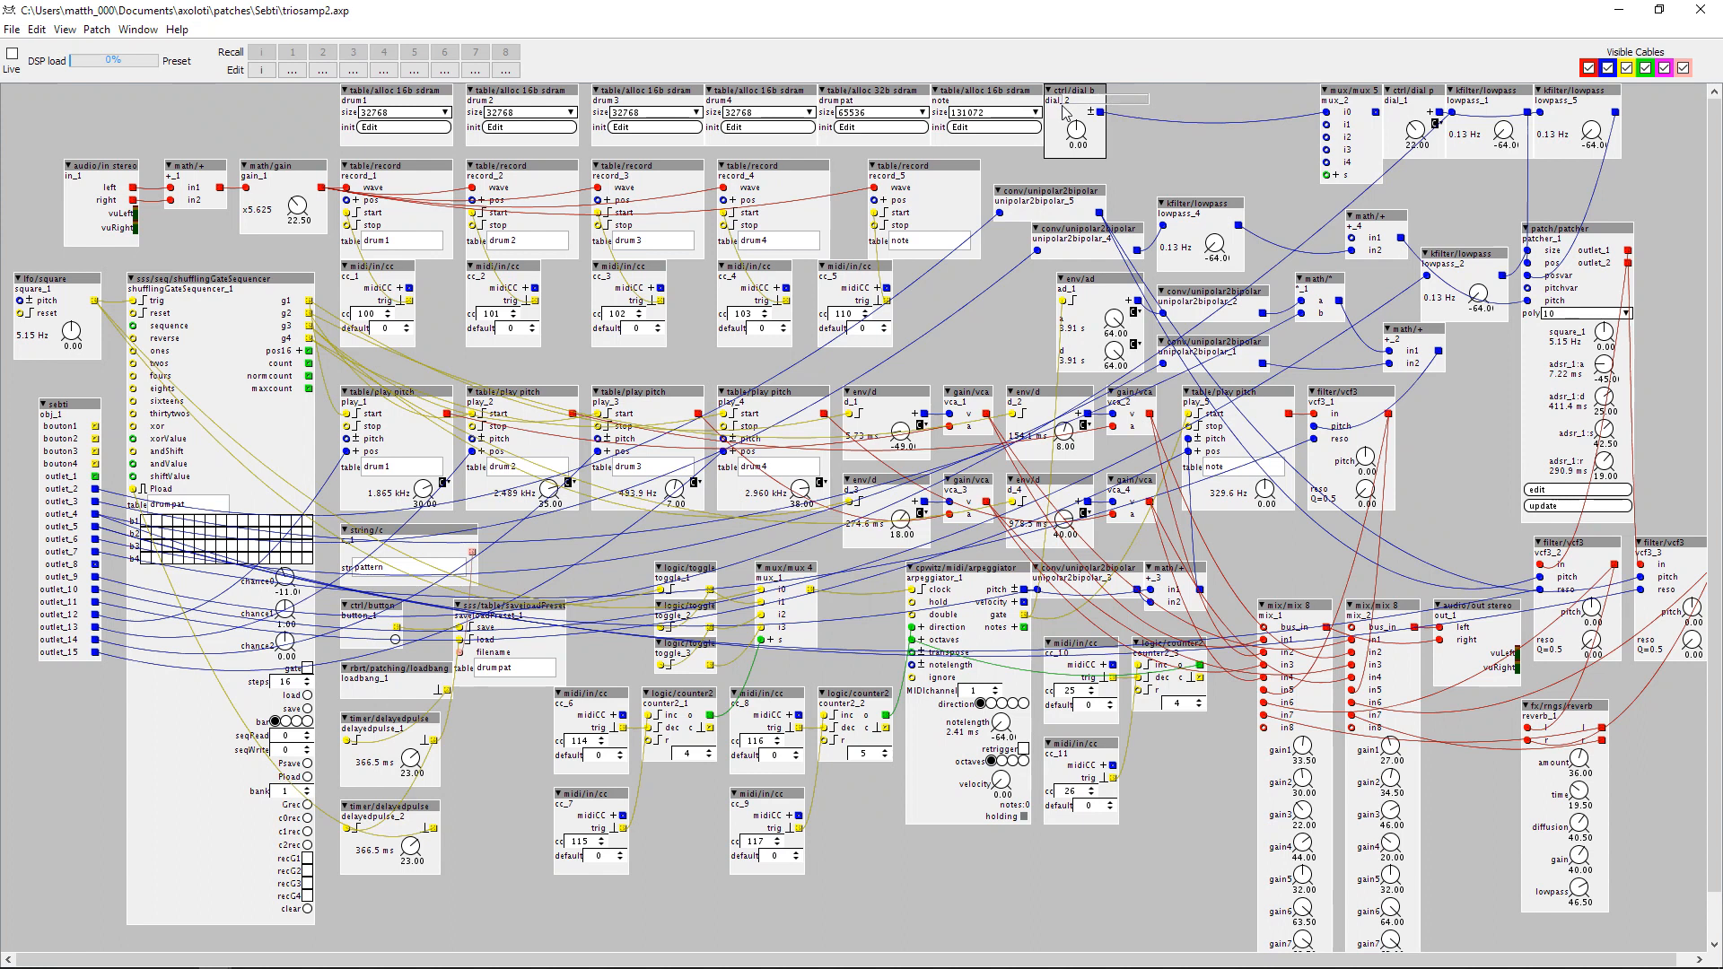
# Duplicate dial_2 three times in a row beside it and set the copies to -12, -24 and 12.
pyautogui.hotkey('ctrl', 'v')
pyautogui.moveTo(1127, 119)
pyautogui.mouseDown()
pyautogui.moveTo(1164, 96)
pyautogui.moveTo(1255, 98)
pyautogui.moveTo(1140, 138)
pyautogui.mouseUp()
pyautogui.hotkey('ctrl', 'v')
pyautogui.hotkey('ctrl', 'v')
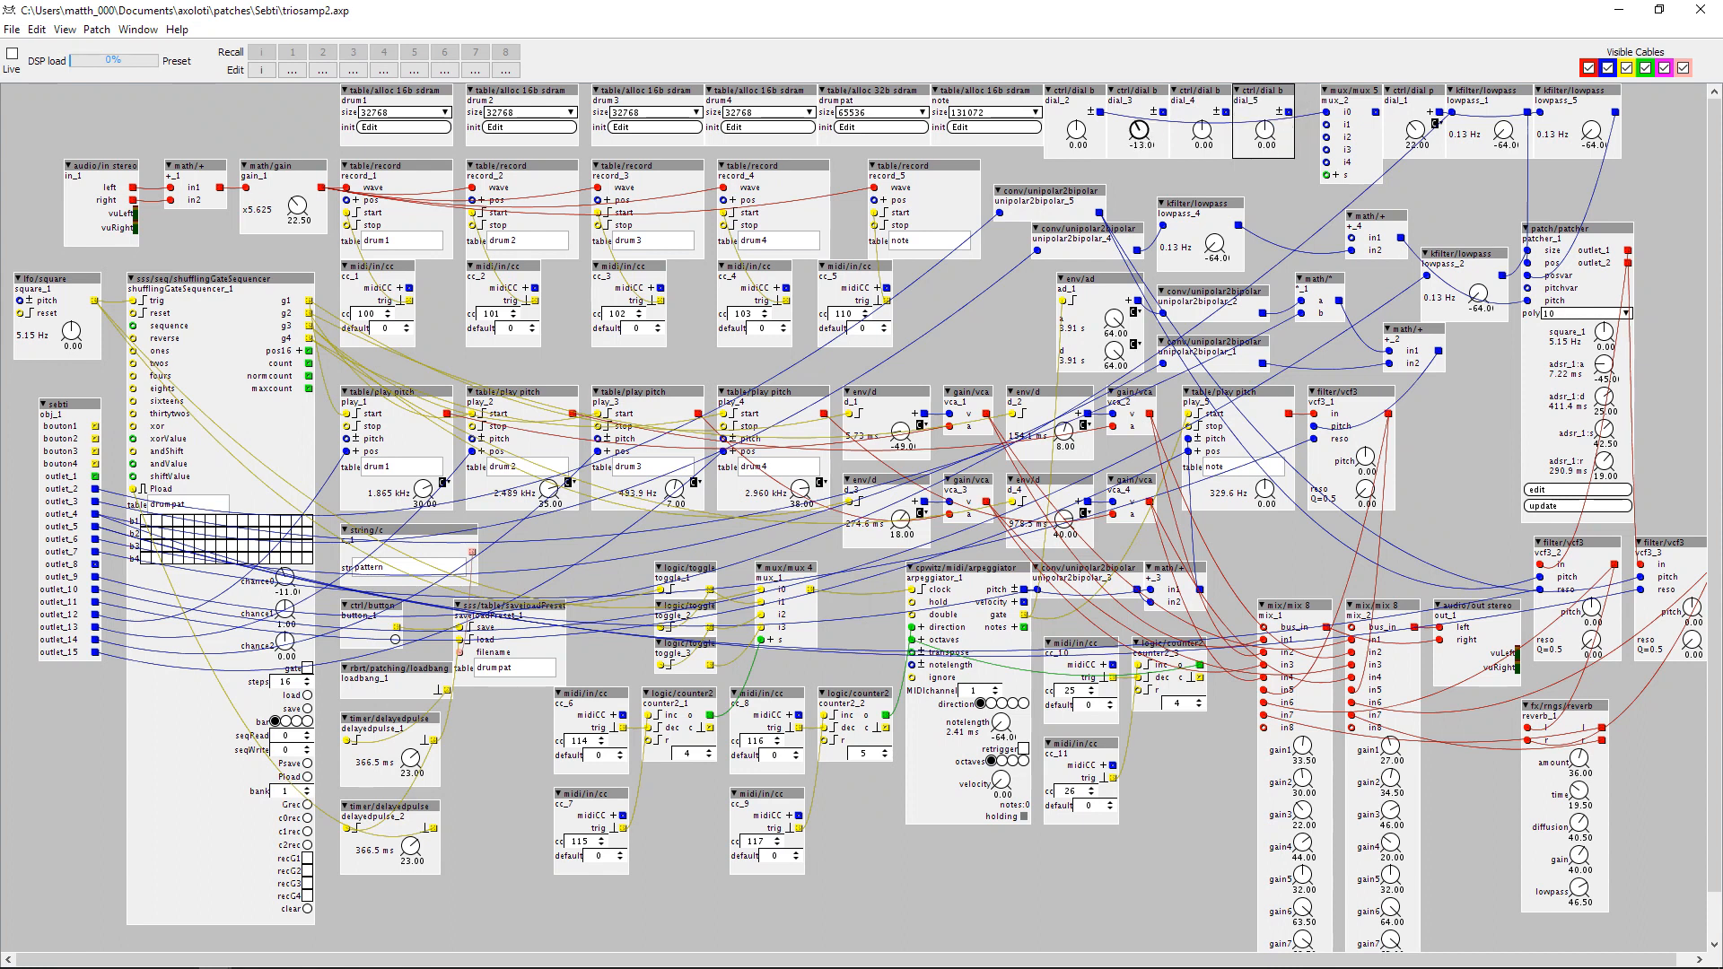
pyautogui.moveTo(1203, 132); pyautogui.dragTo(1202, 145)
pyautogui.click(1266, 131)
# Shift mux_2, dial_1 and the two lowpass filters aside, duplicate dial_5 into the gap, and set the copy to 24.
pyautogui.moveTo(1676, 101); pyautogui.dragTo(1434, 91)
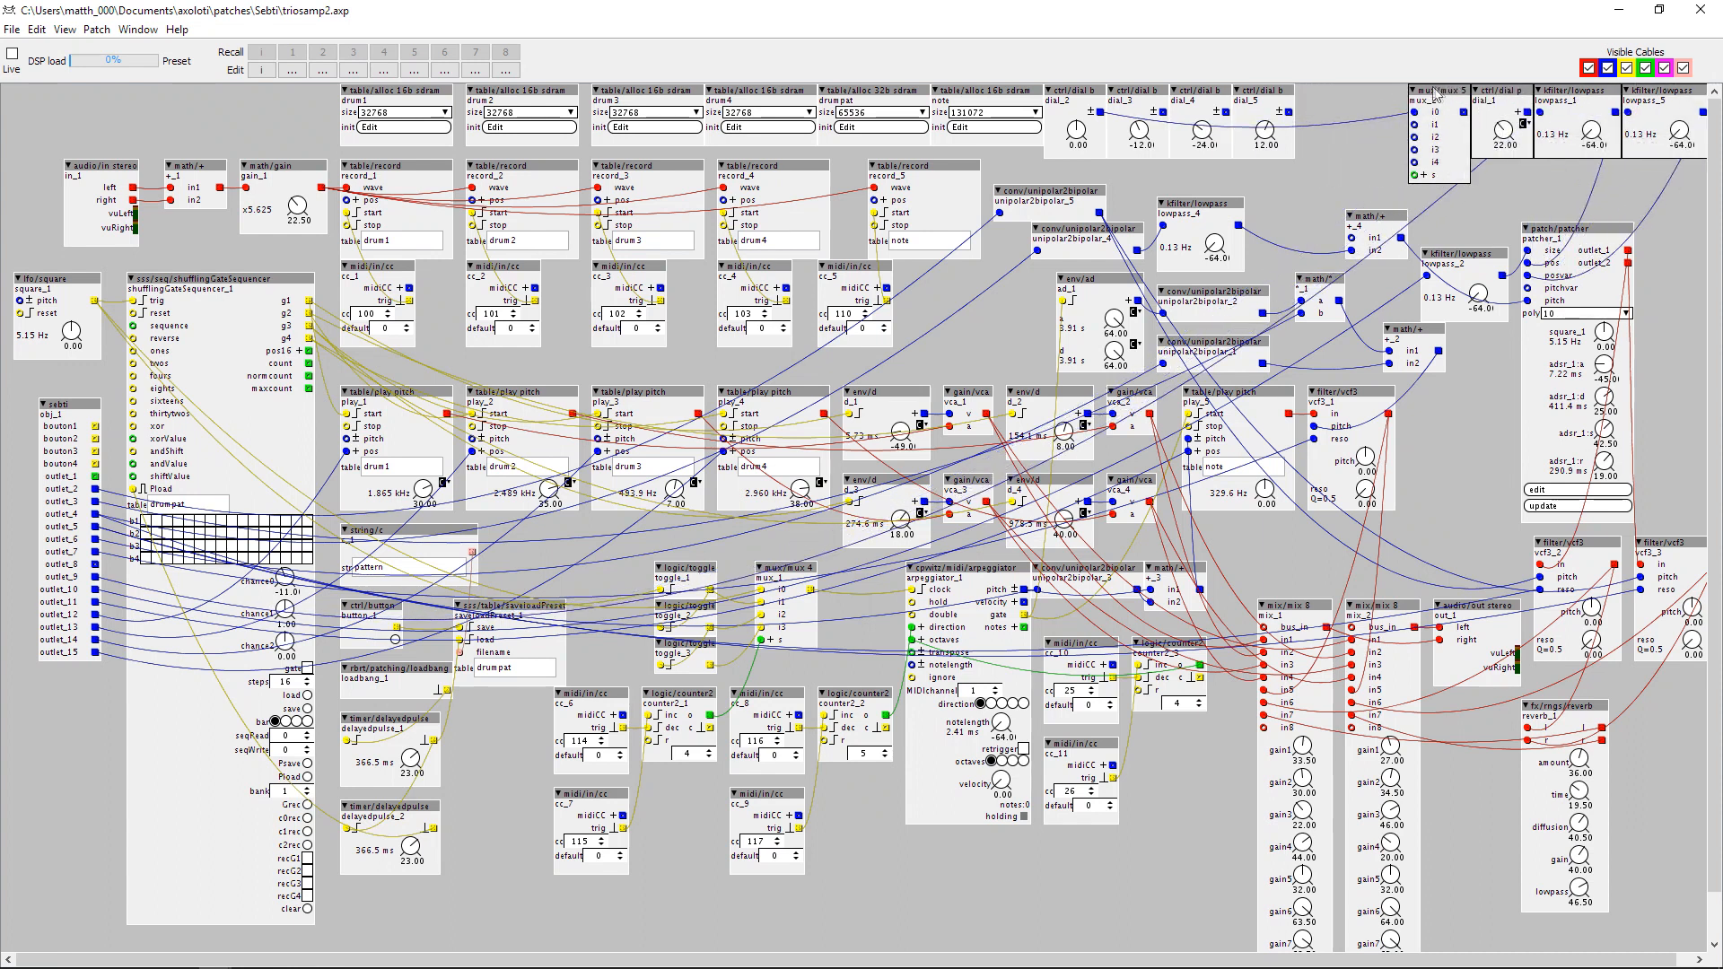
pyautogui.click(1268, 97)
pyautogui.hotkey('ctrl', 'c')
pyautogui.hotkey('ctrl', 'v')
pyautogui.moveTo(1305, 102); pyautogui.dragTo(1330, 93)
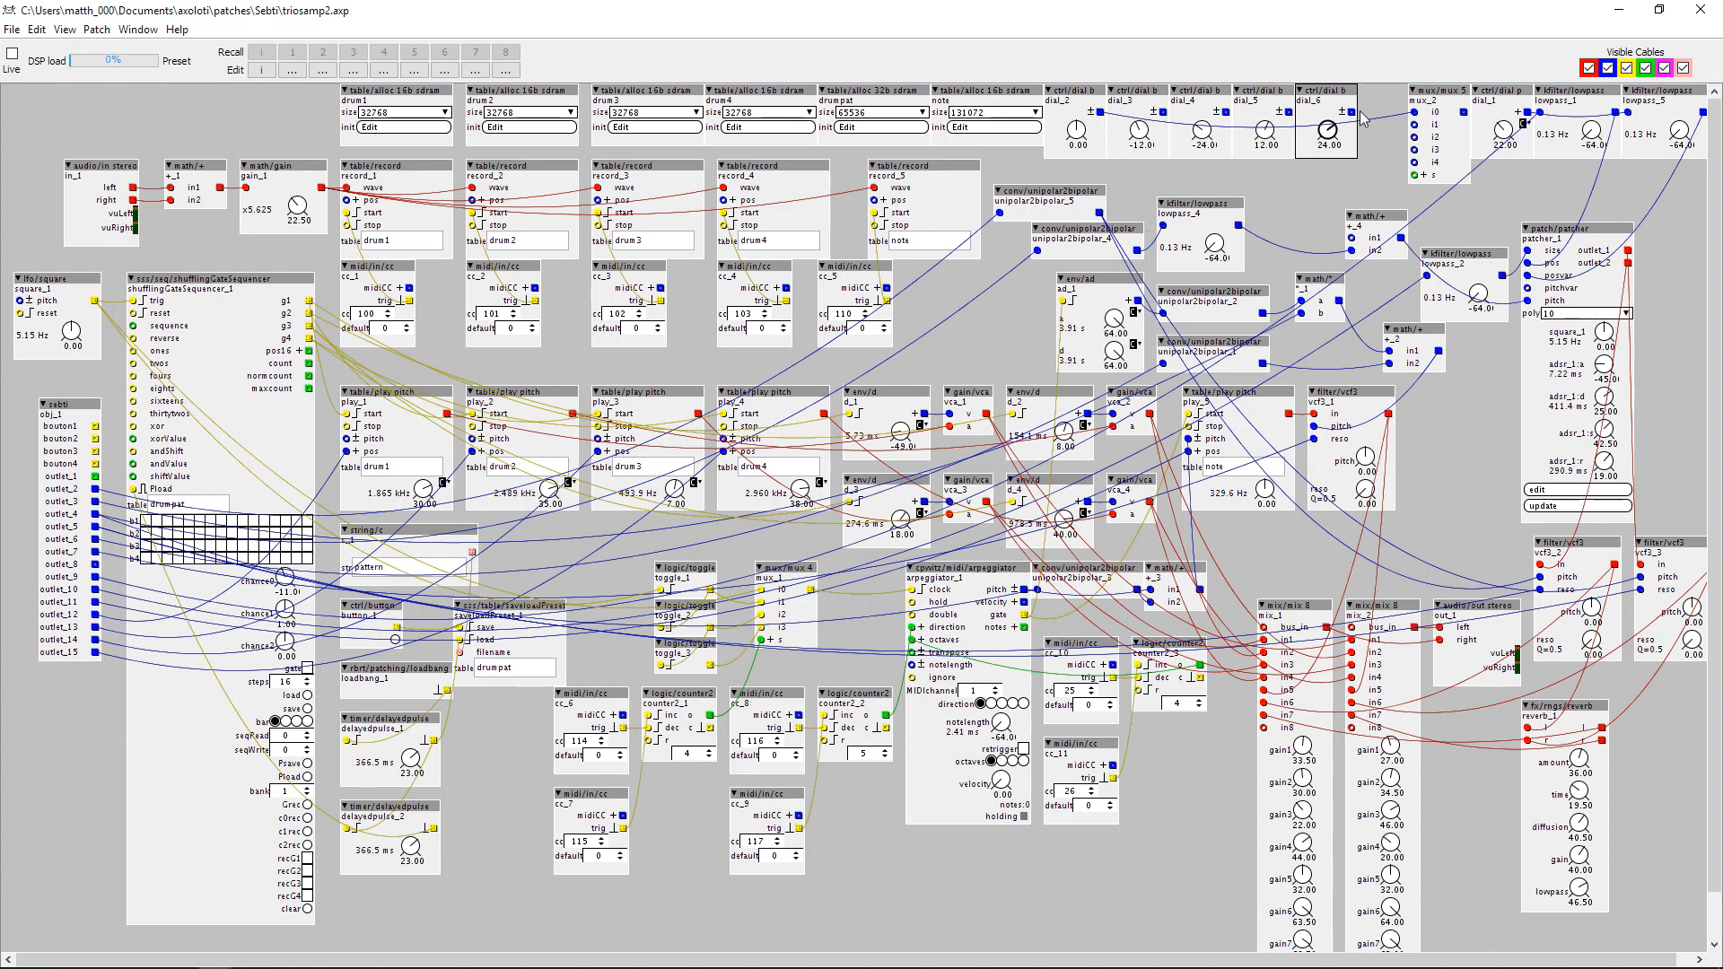
# Wire the outputs of the upper-row dials set to 0, -12, -24, 12 and 24 into mux_2's inputs.
pyautogui.moveTo(1351, 112); pyautogui.dragTo(1164, 112)
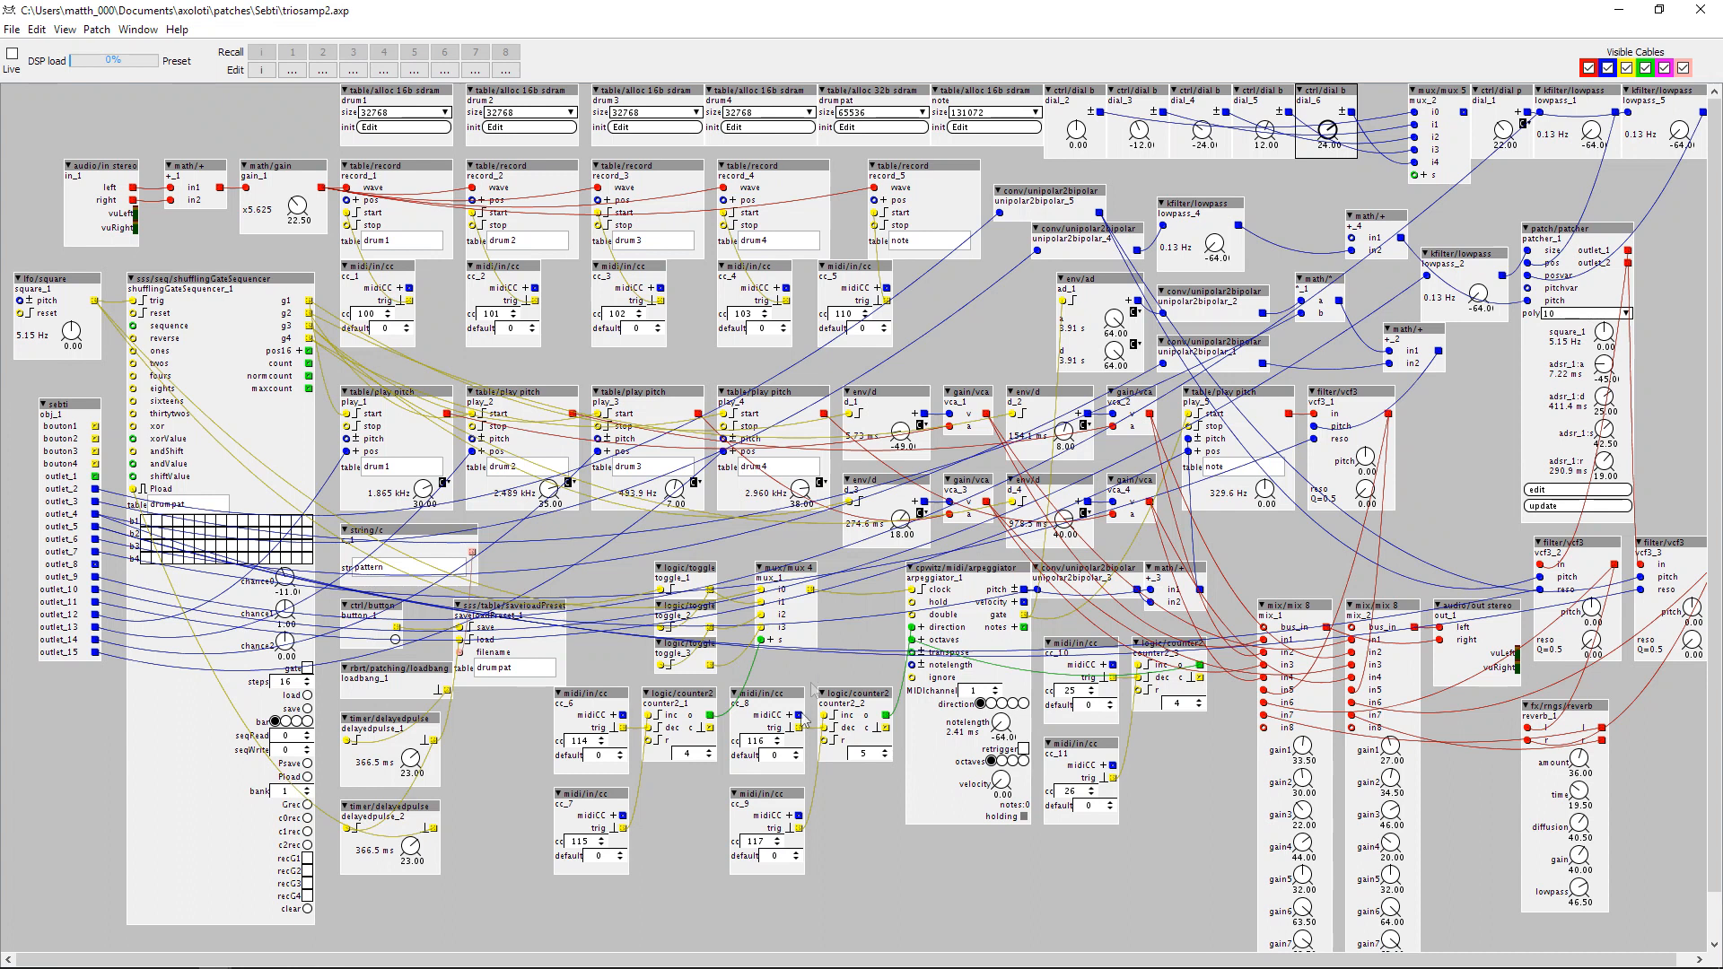
# Duplicate cc_8, cc_9 and counter2_2 below the arpeggiator's other MIDI inputs and set the copies' CC numbers to 27 and 28.
pyautogui.moveTo(859, 672); pyautogui.dragTo(767, 920)
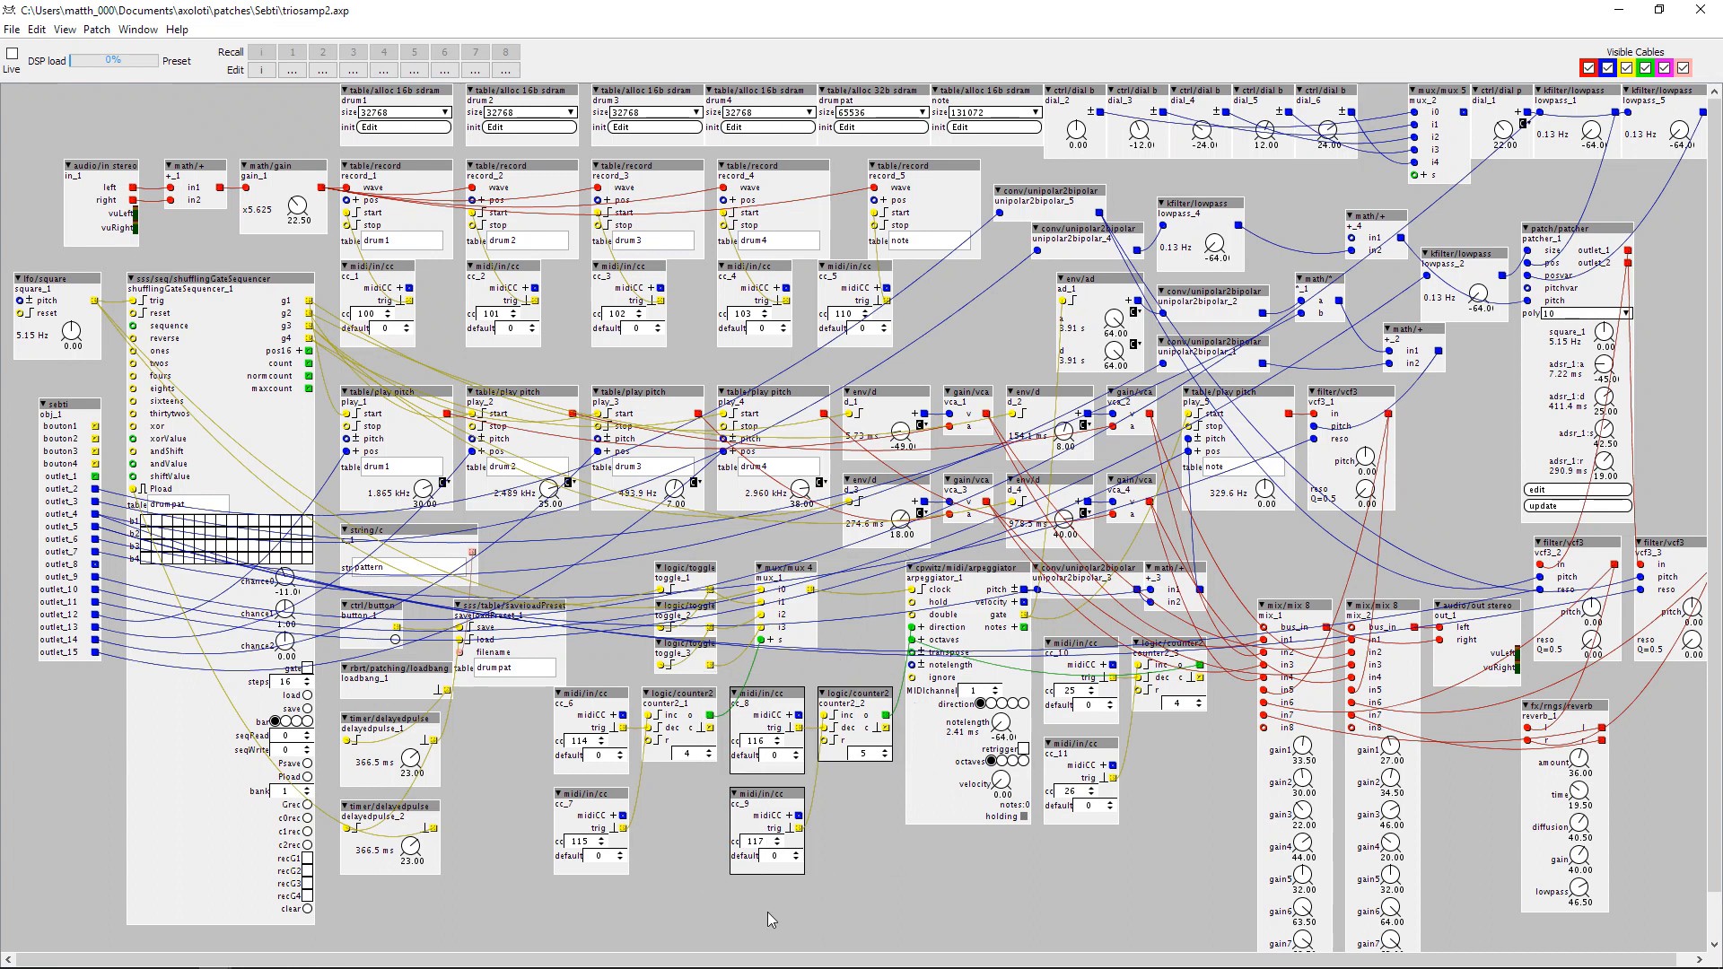
pyautogui.hotkey('ctrl', 'v')
pyautogui.moveTo(873, 918); pyautogui.dragTo(1062, 853)
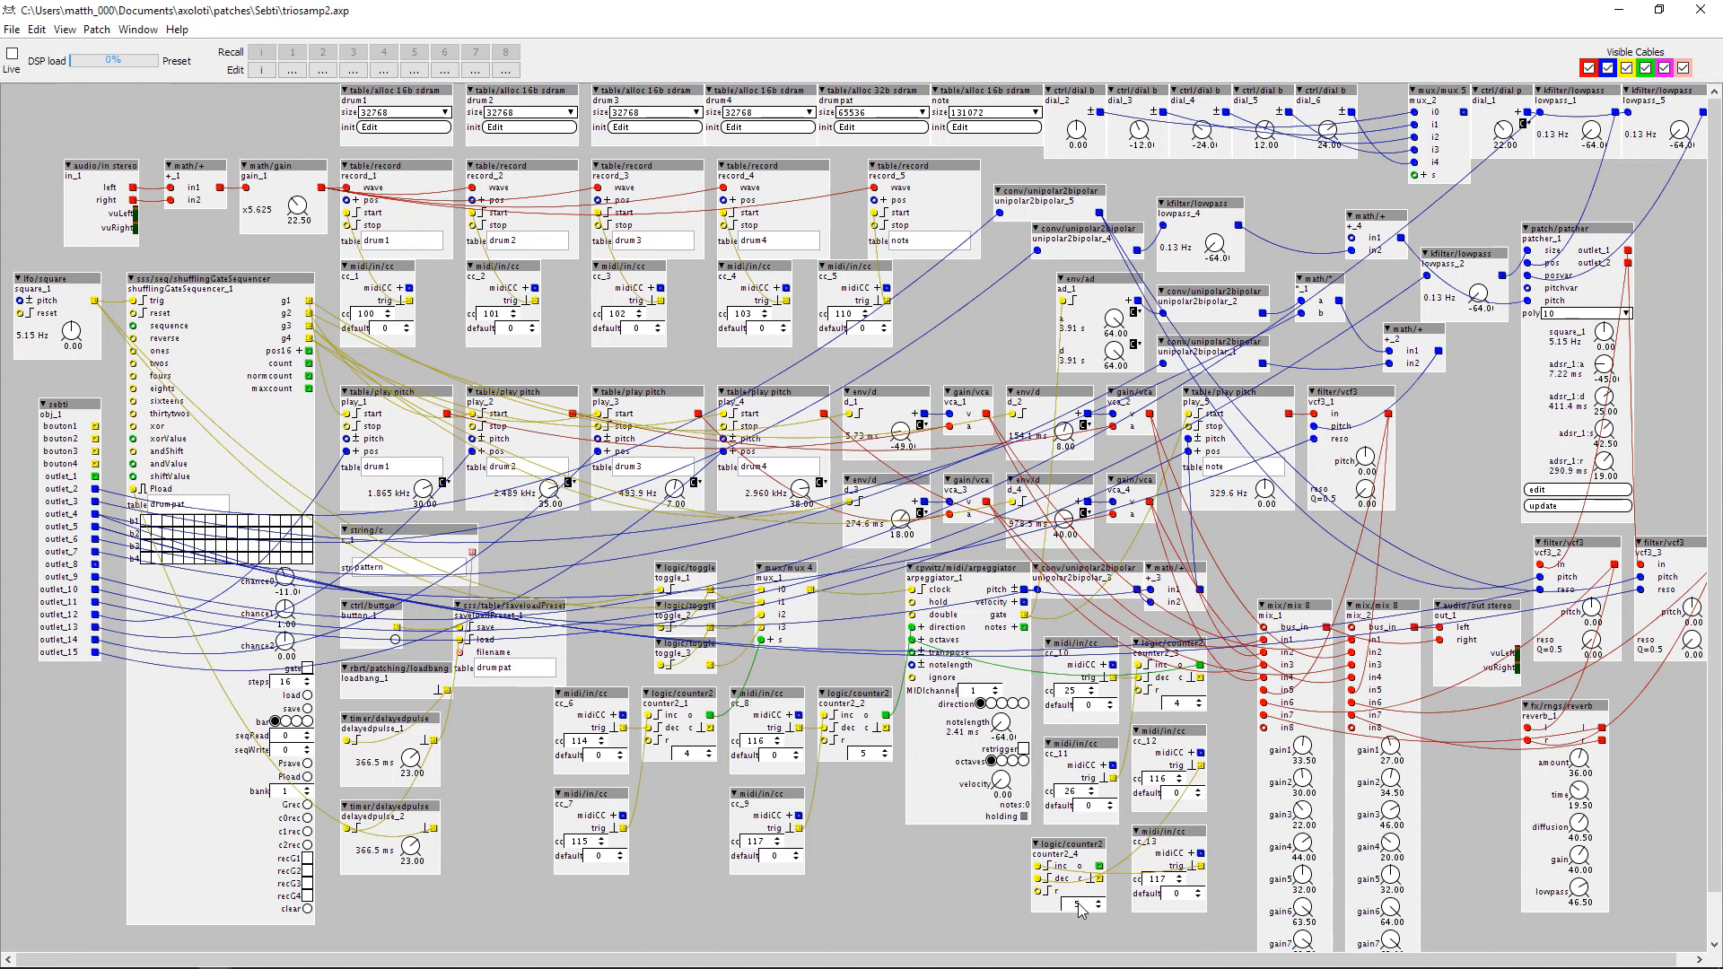
pyautogui.scroll(-2, 1115, 815)
pyautogui.scroll(2, 1115, 815)
pyautogui.press('Return')
pyautogui.click(1155, 880)
pyautogui.press('Return')
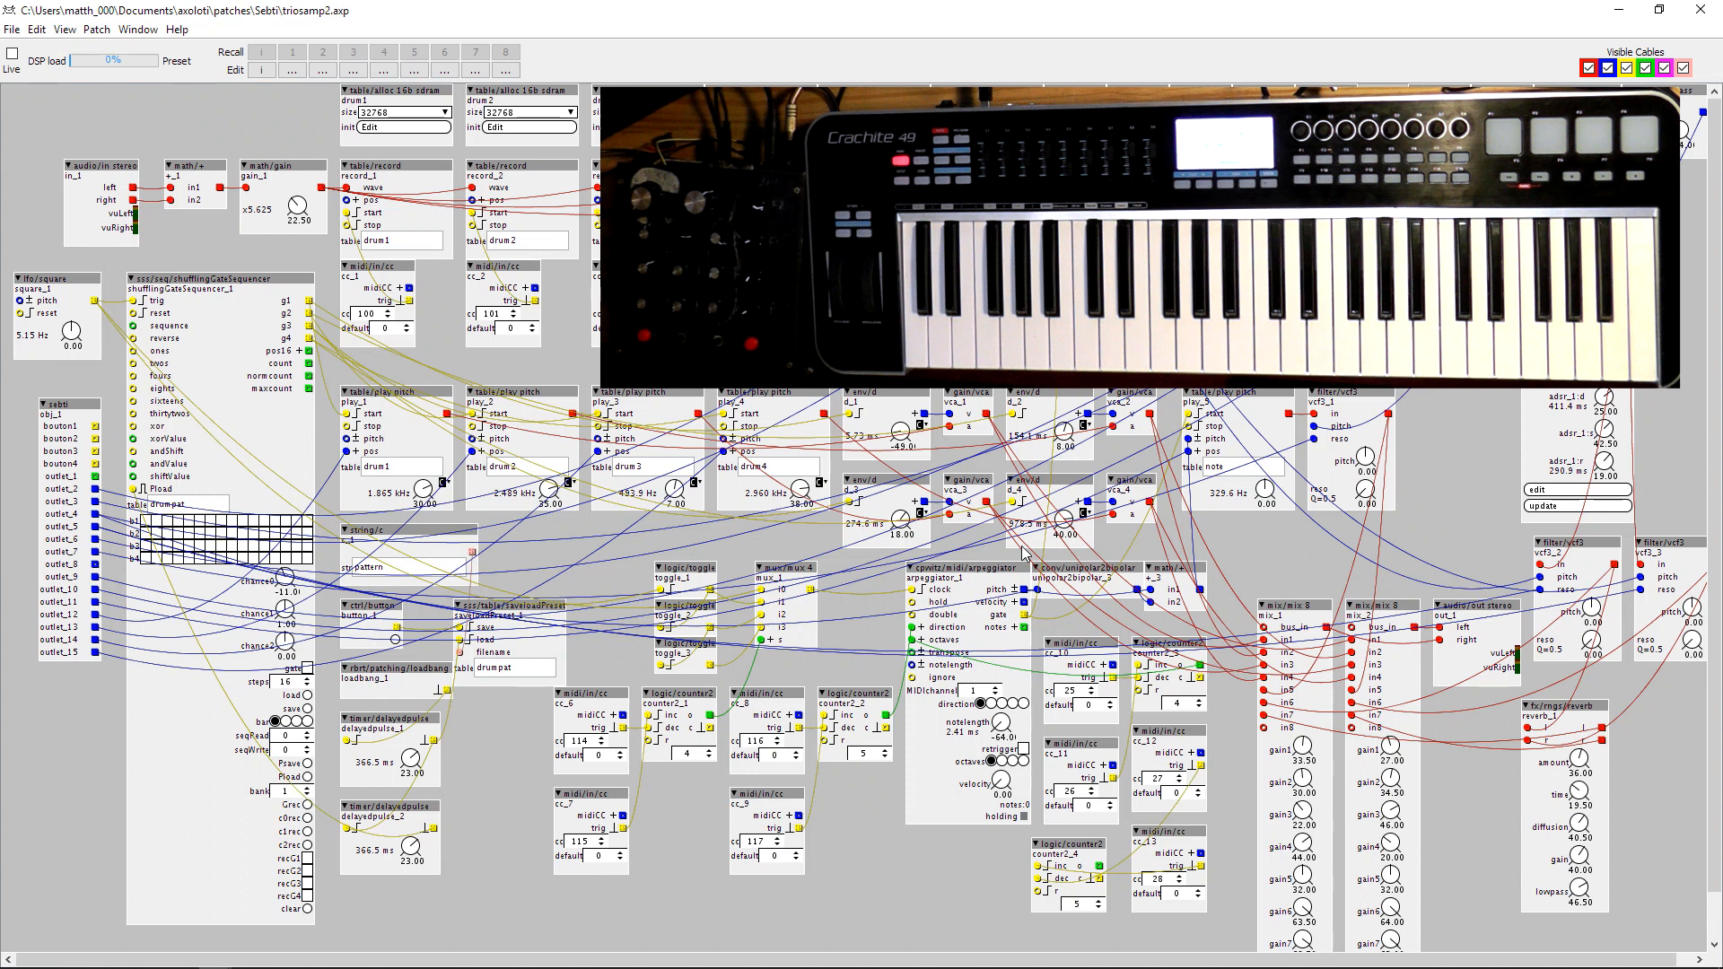
# Assign MIDI CC5 to the gain1 knobs of both mix_1 and mix_2.
pyautogui.rightClick(1305, 759)
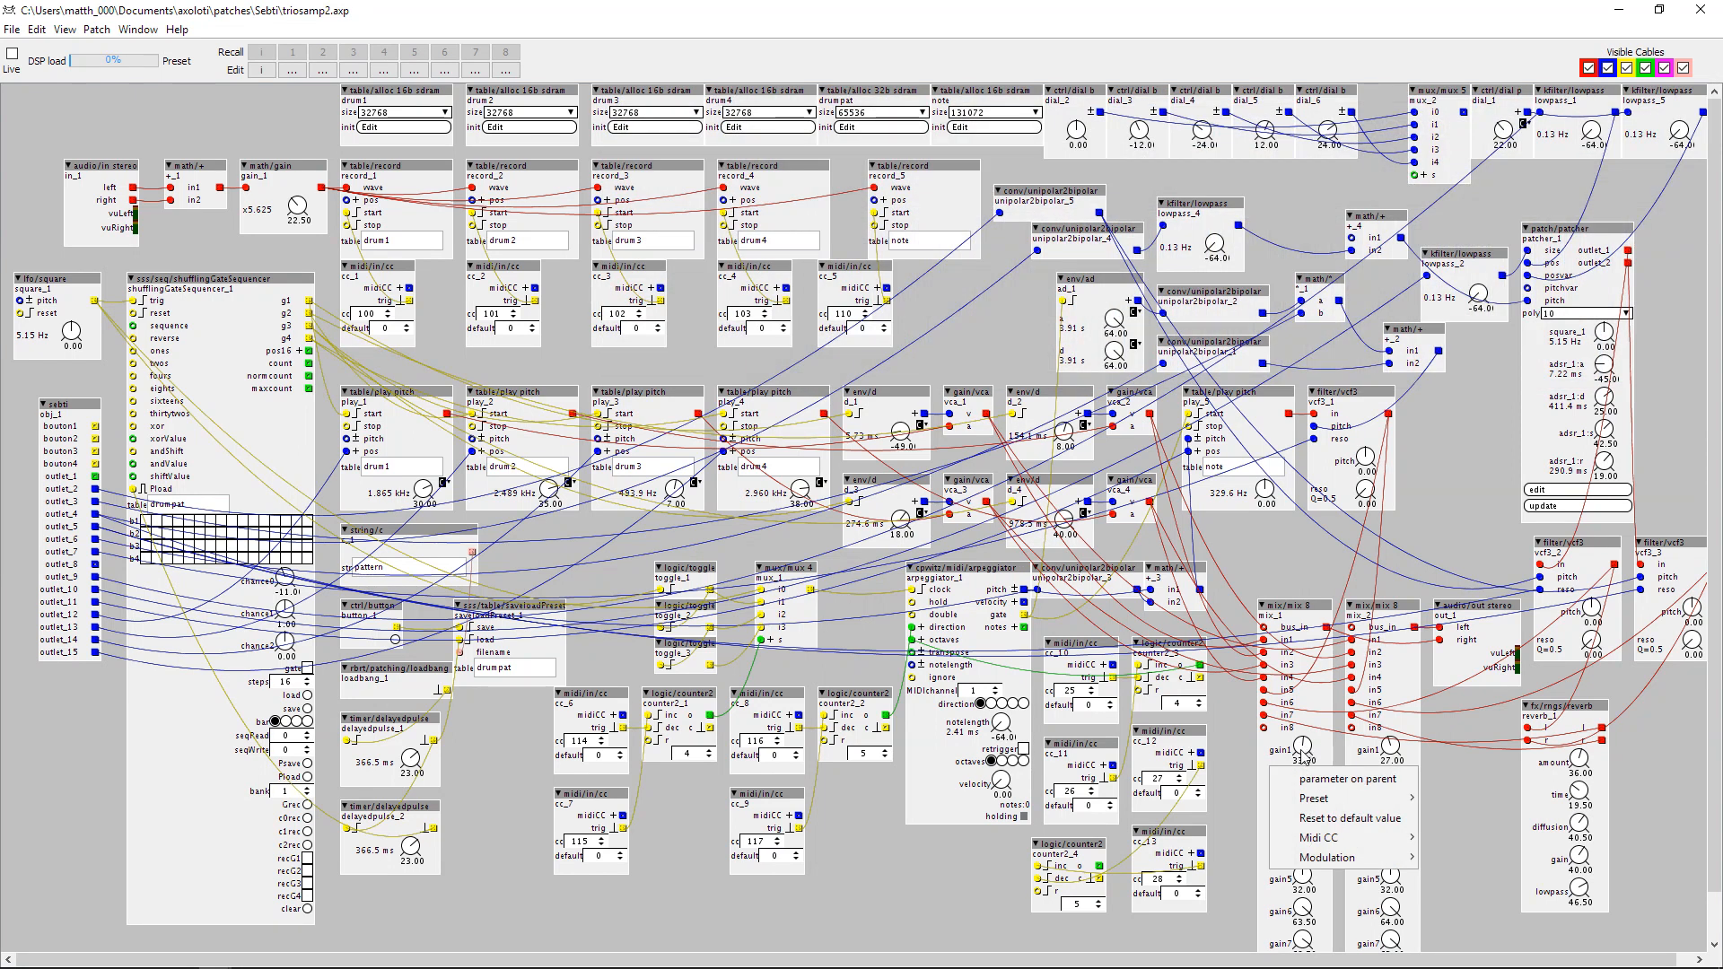
pyautogui.moveTo(1317, 800)
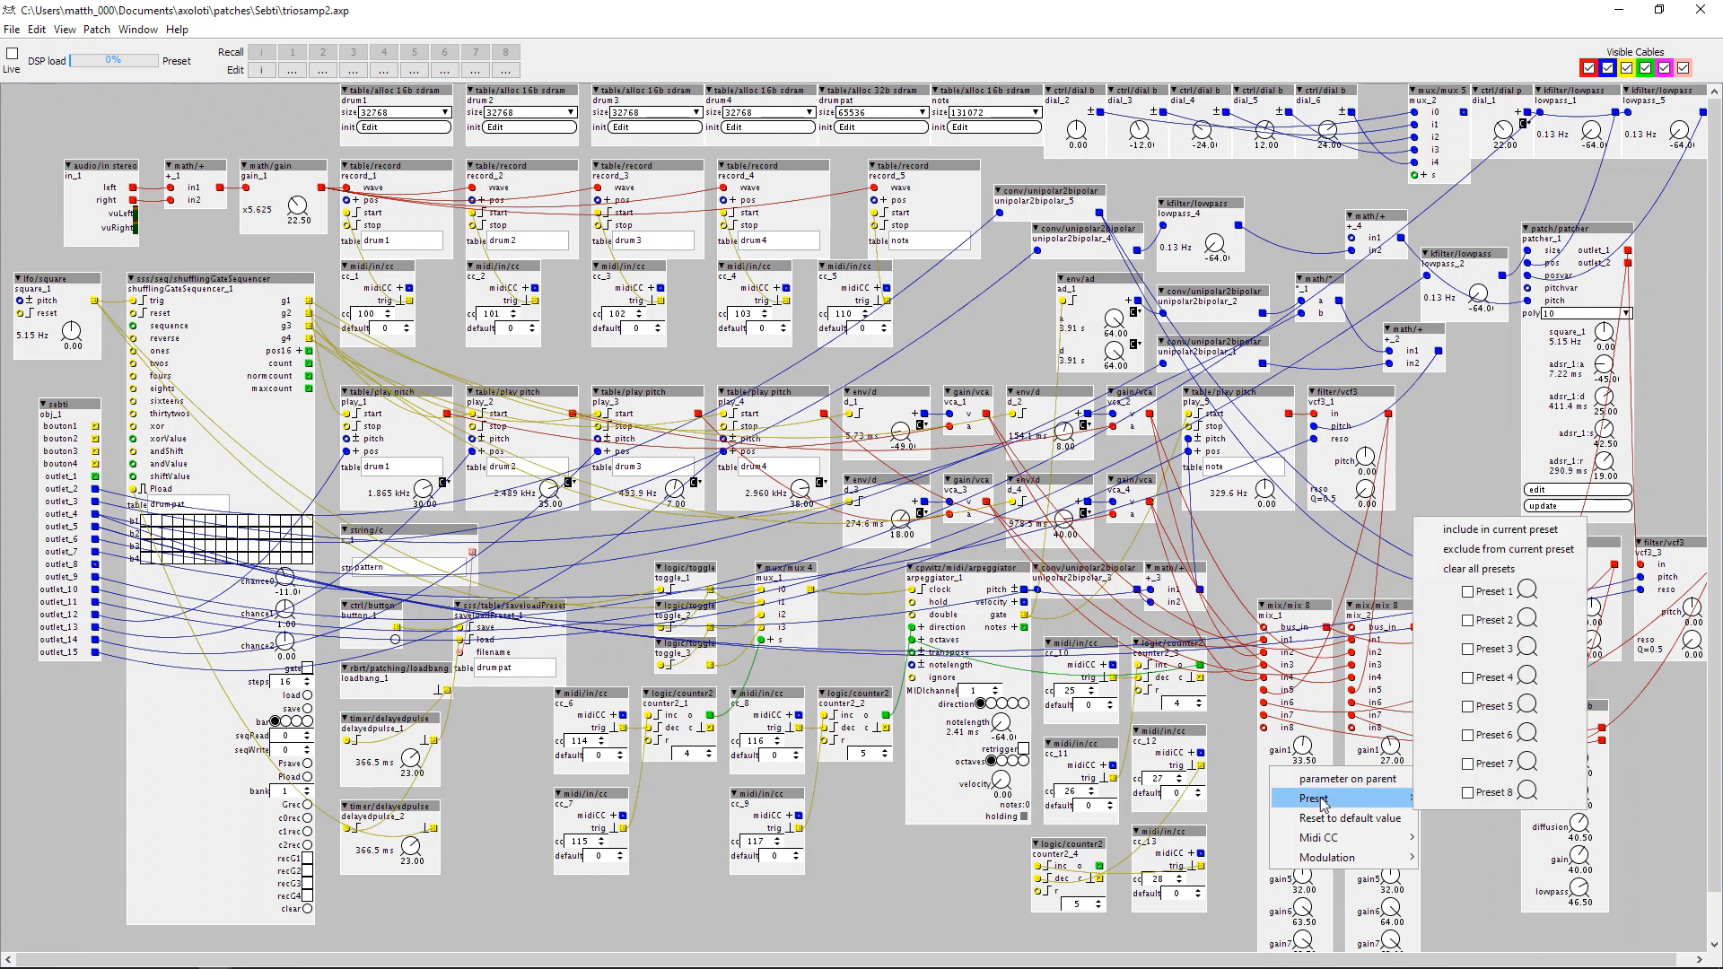
pyautogui.moveTo(1315, 839)
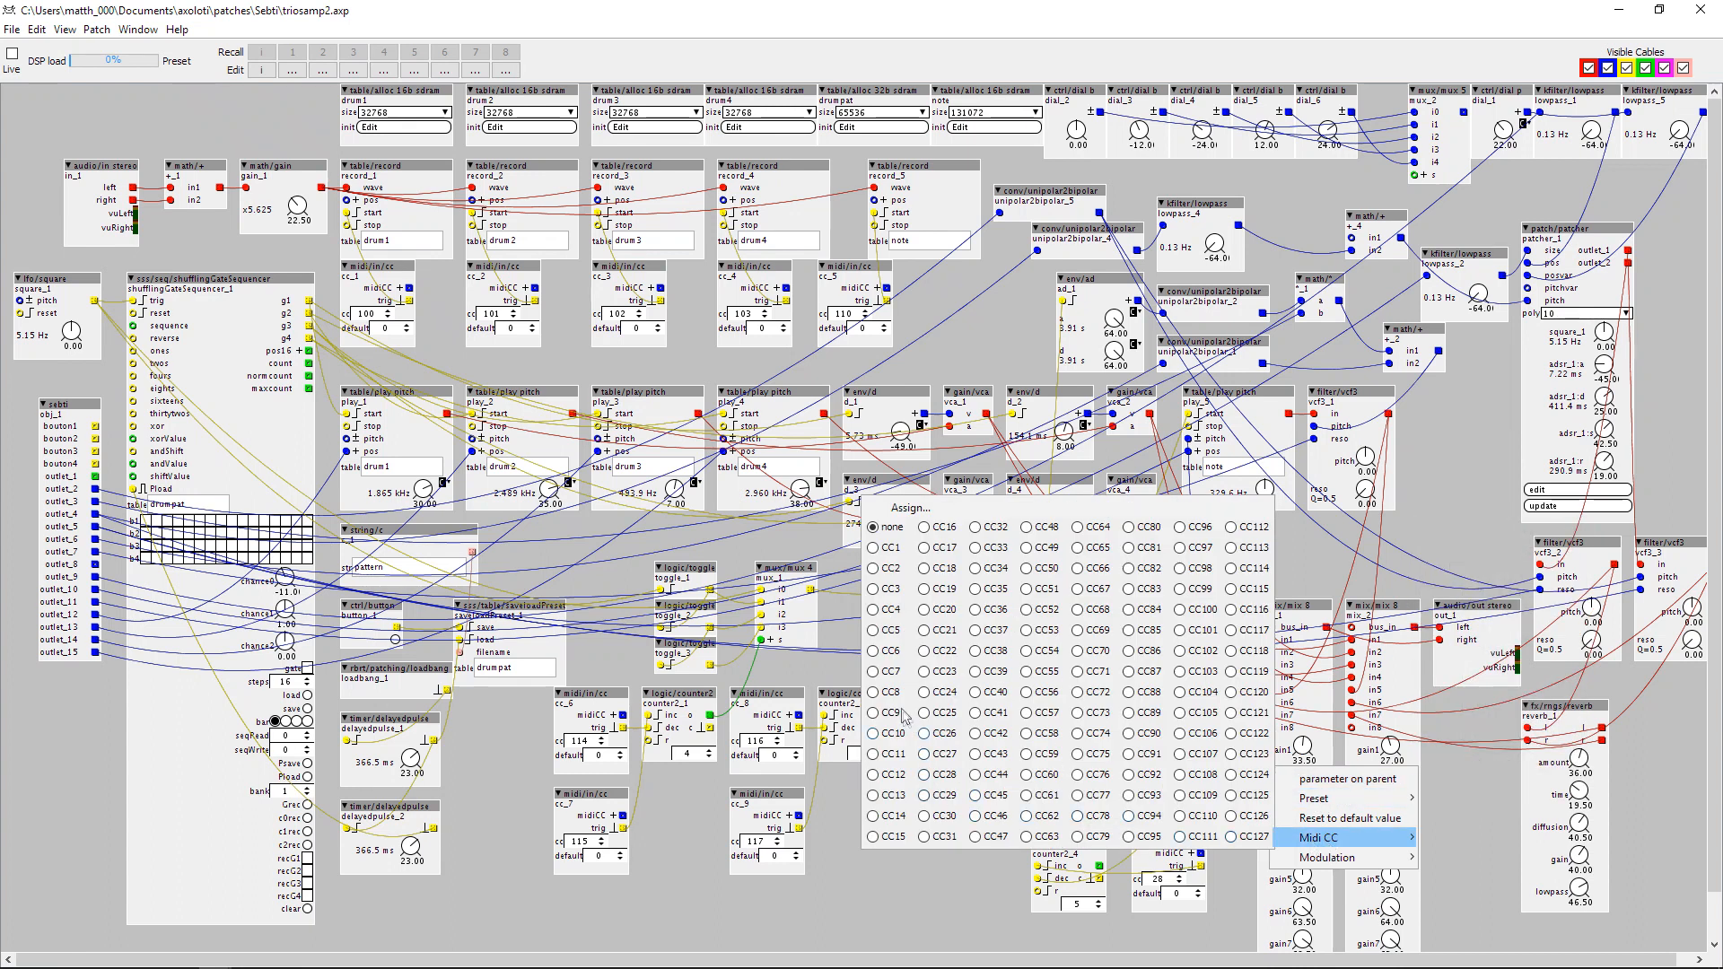
pyautogui.click(886, 635)
pyautogui.rightClick(1390, 747)
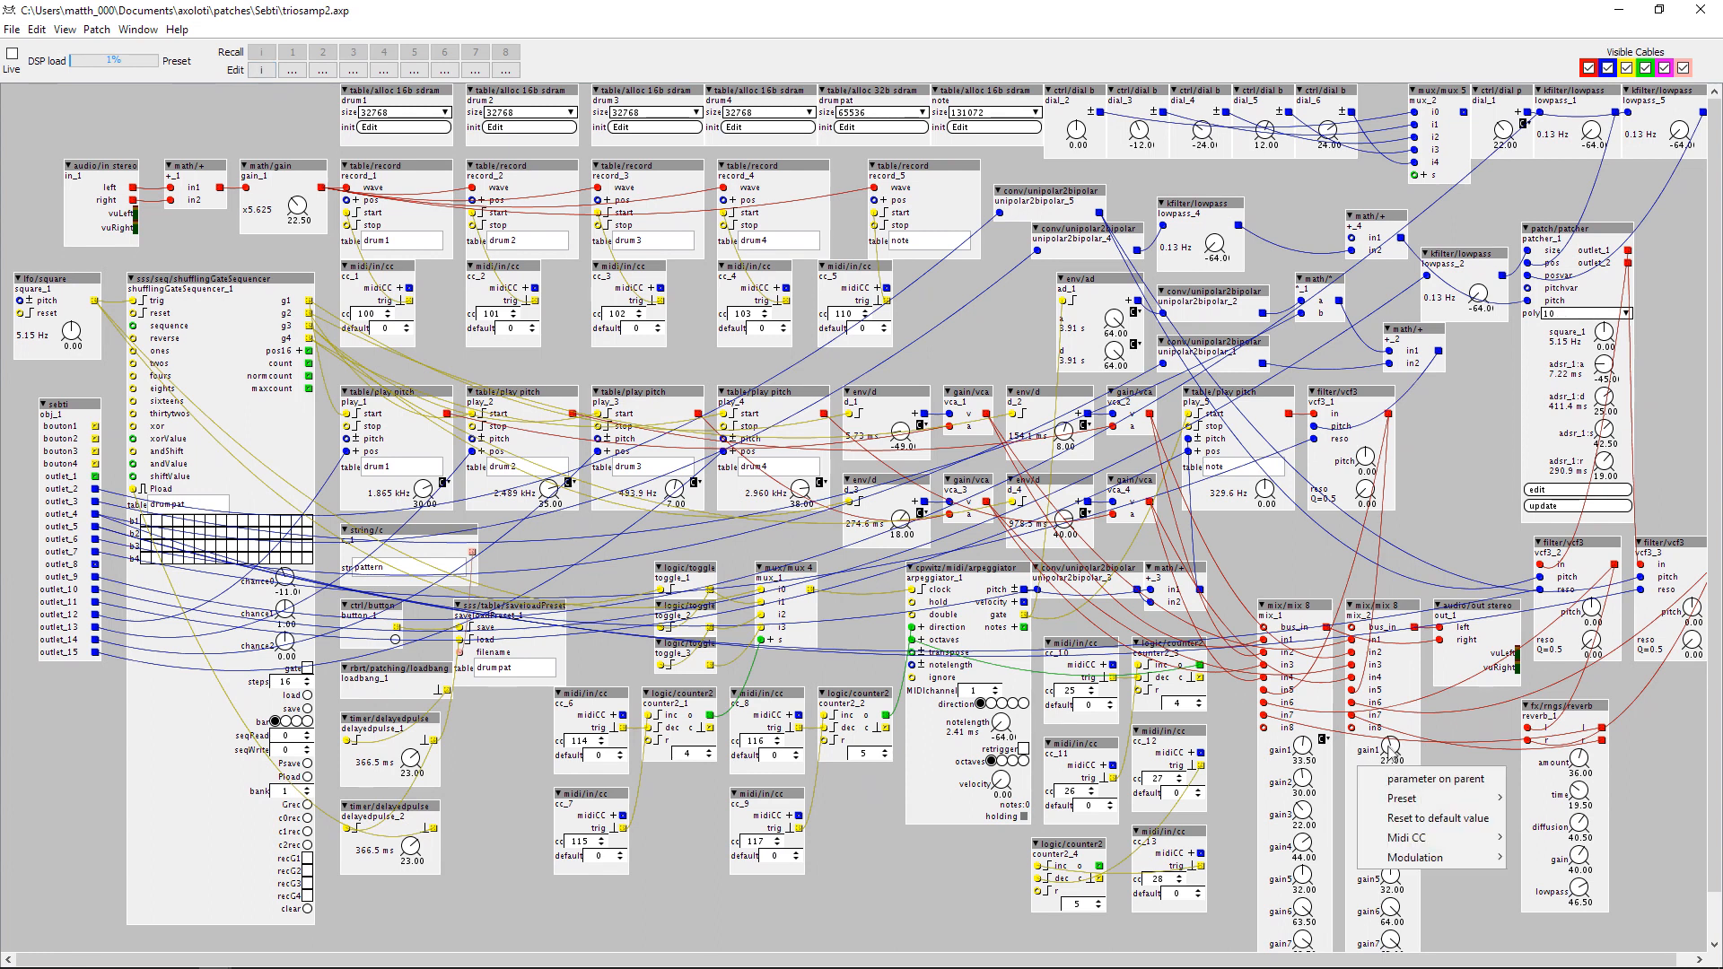
pyautogui.moveTo(1396, 840)
pyautogui.click(977, 629)
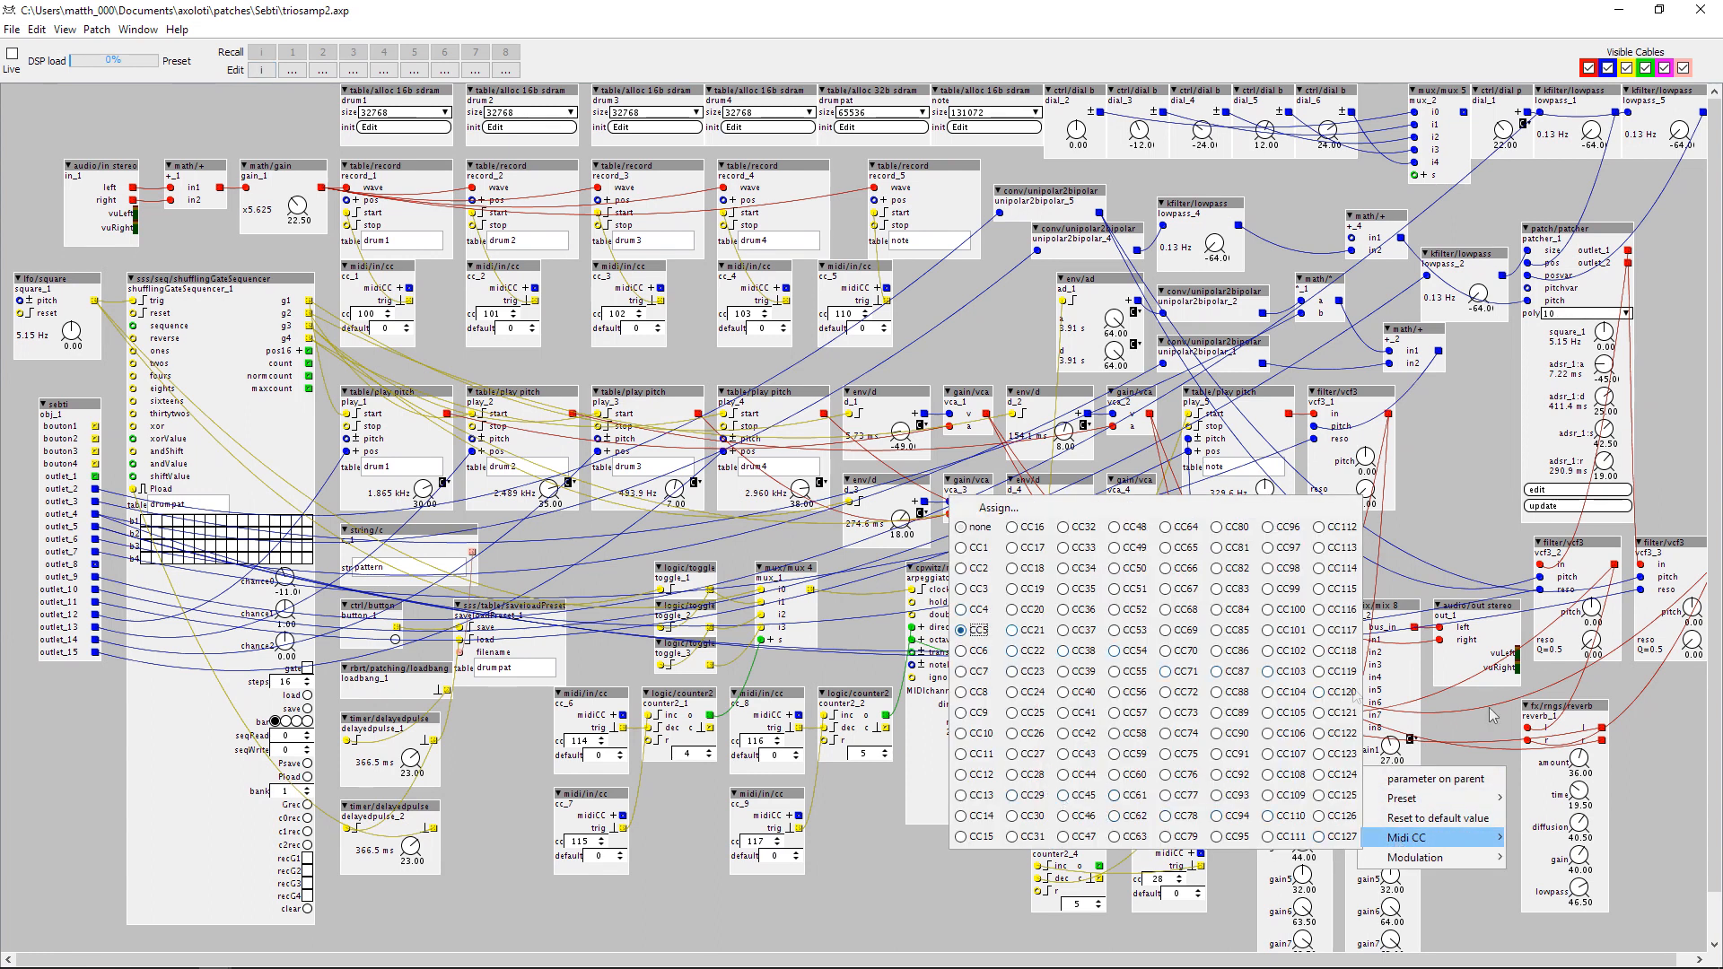
pyautogui.click(1458, 723)
# Assign MIDI CC5 to the gain2 knobs of both mix_1 and mix_2.
pyautogui.rightClick(1302, 779)
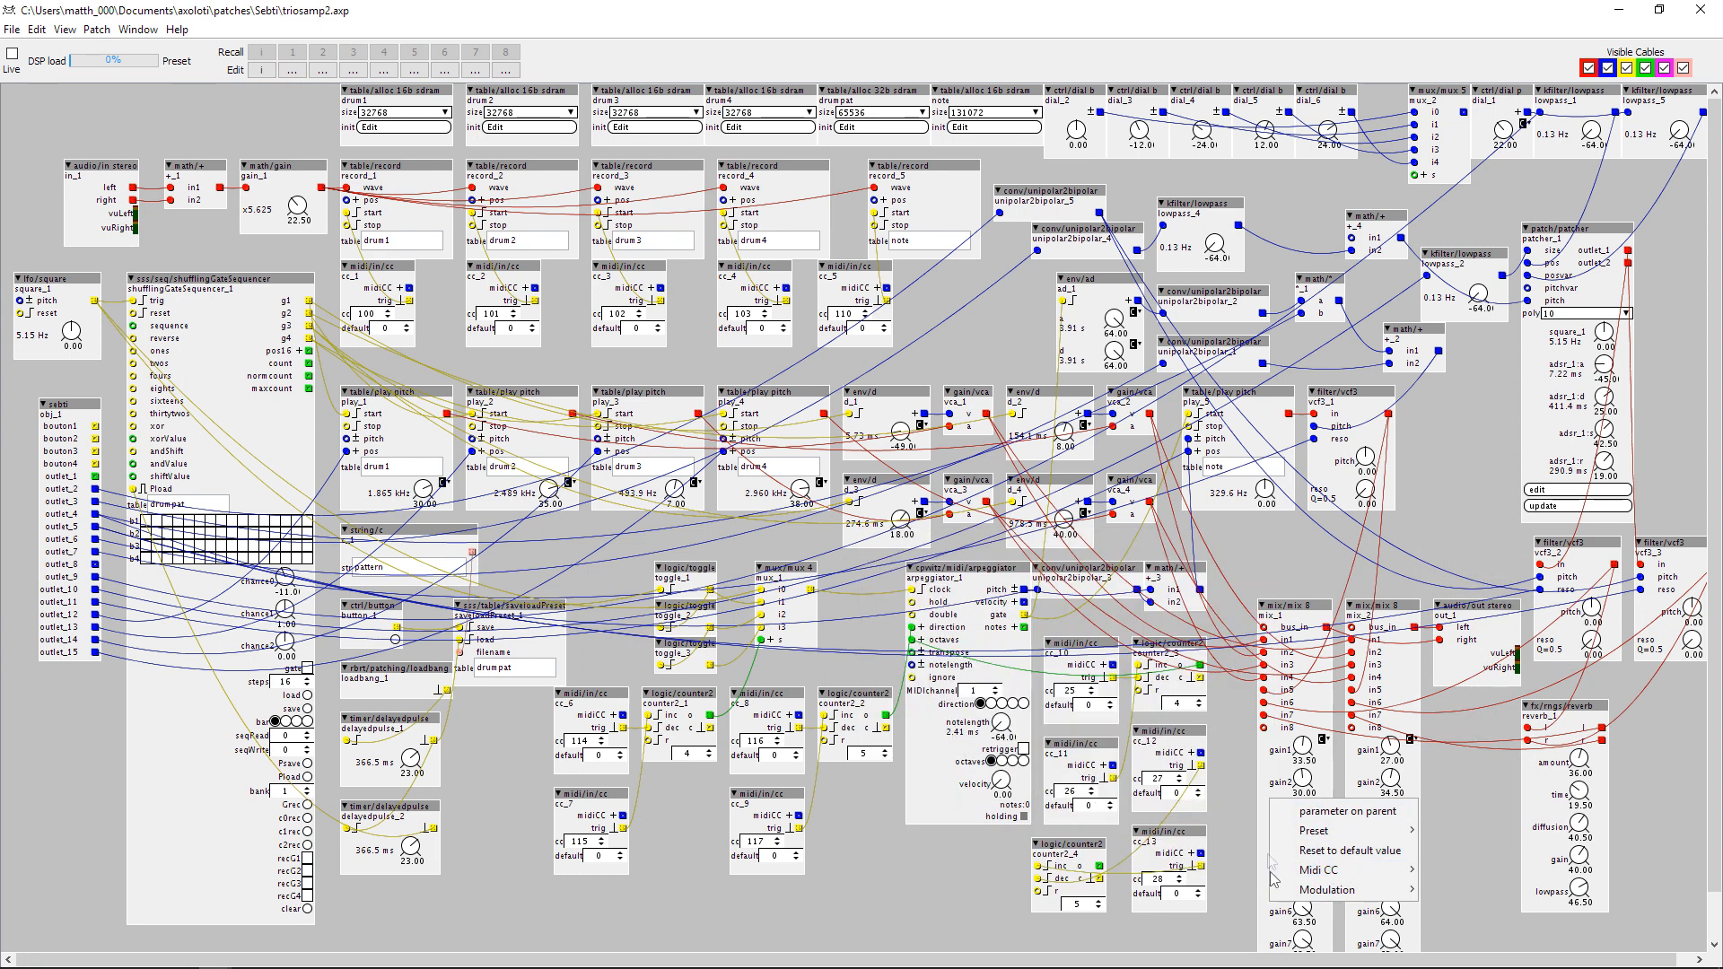
pyautogui.moveTo(1336, 875)
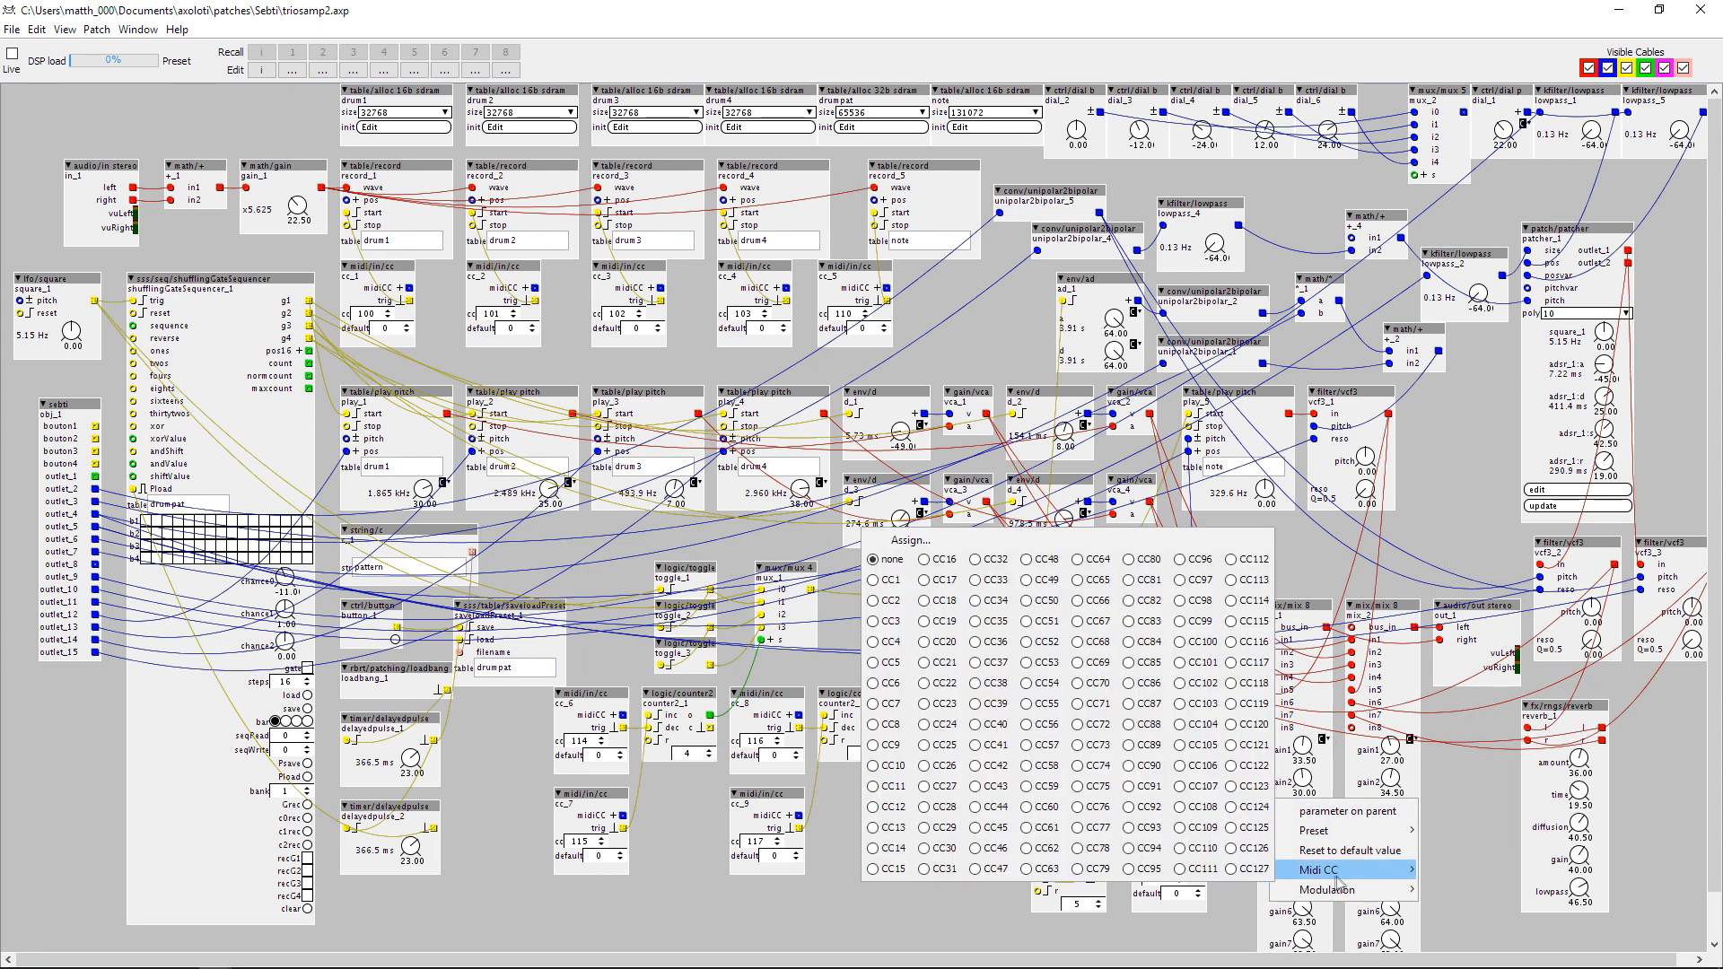
pyautogui.click(886, 665)
pyautogui.rightClick(1389, 779)
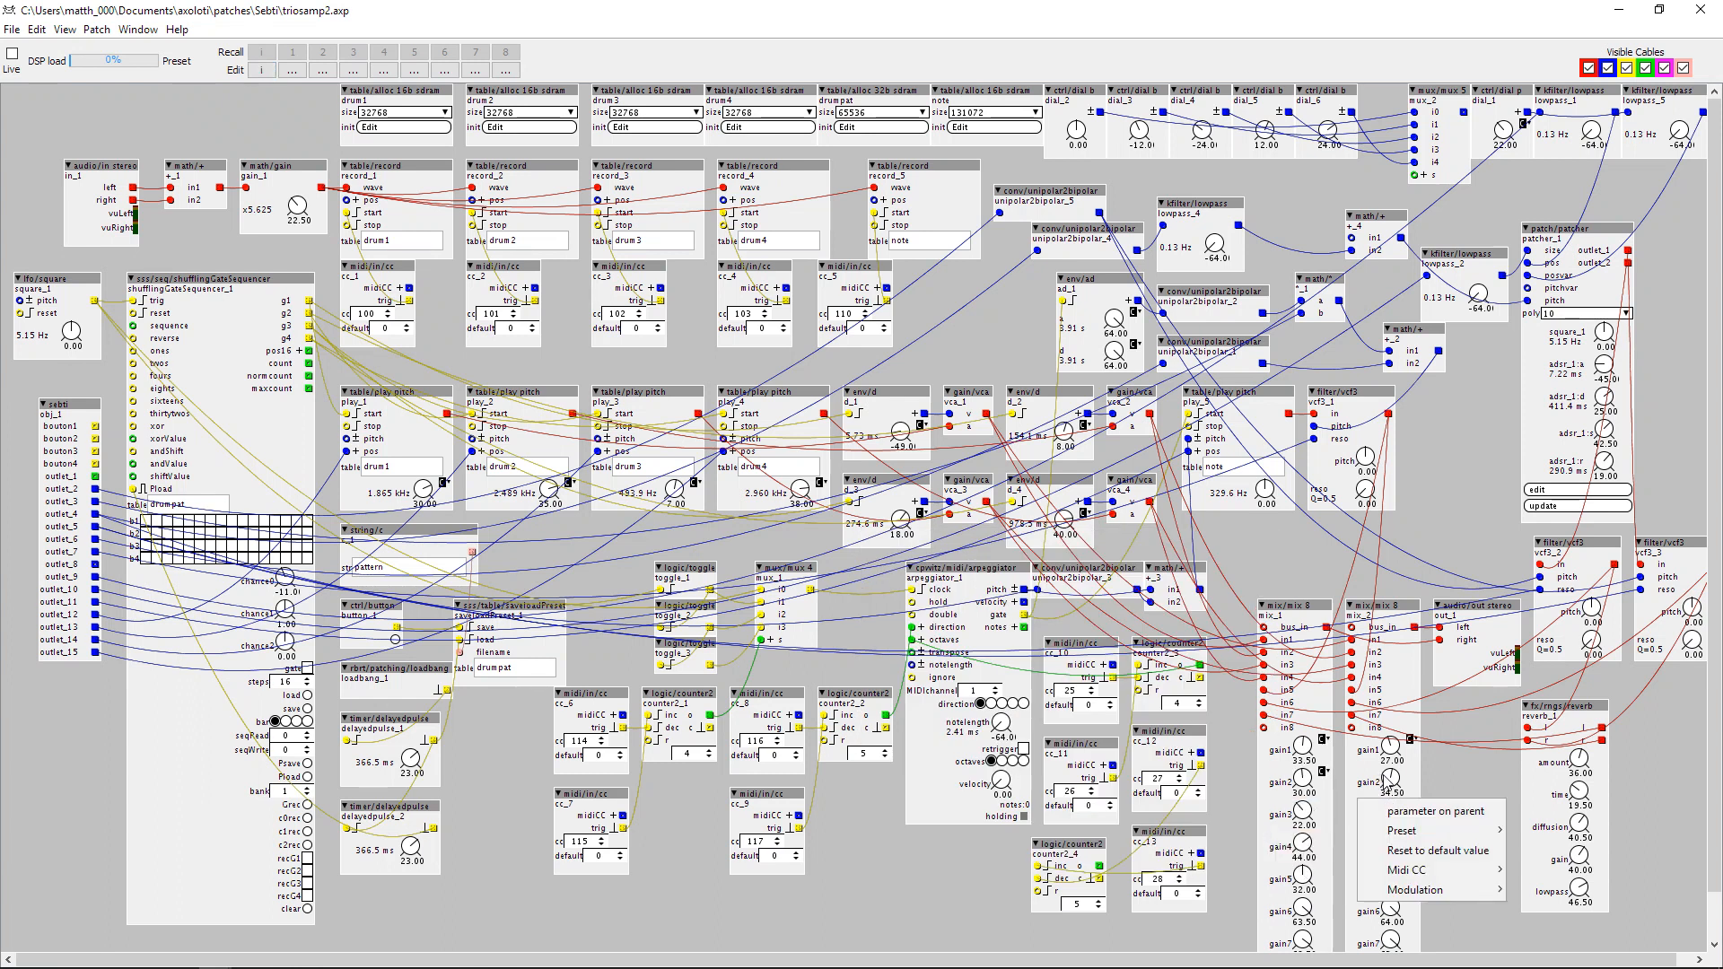
pyautogui.moveTo(1408, 870)
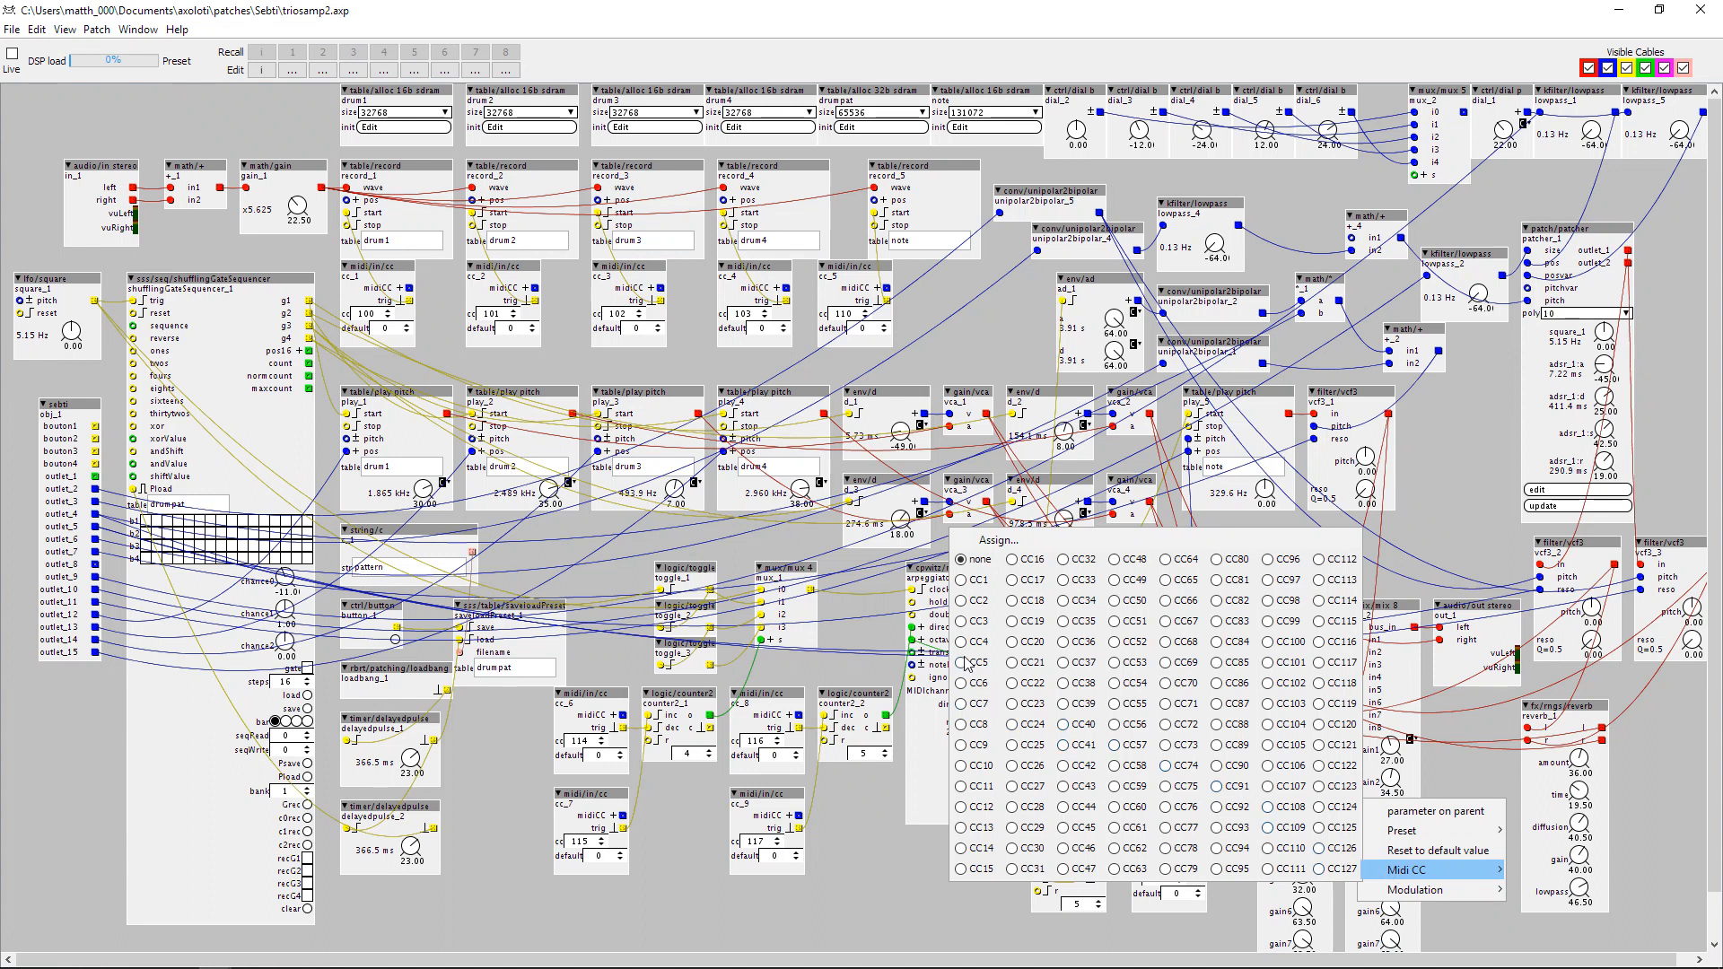
pyautogui.click(1446, 766)
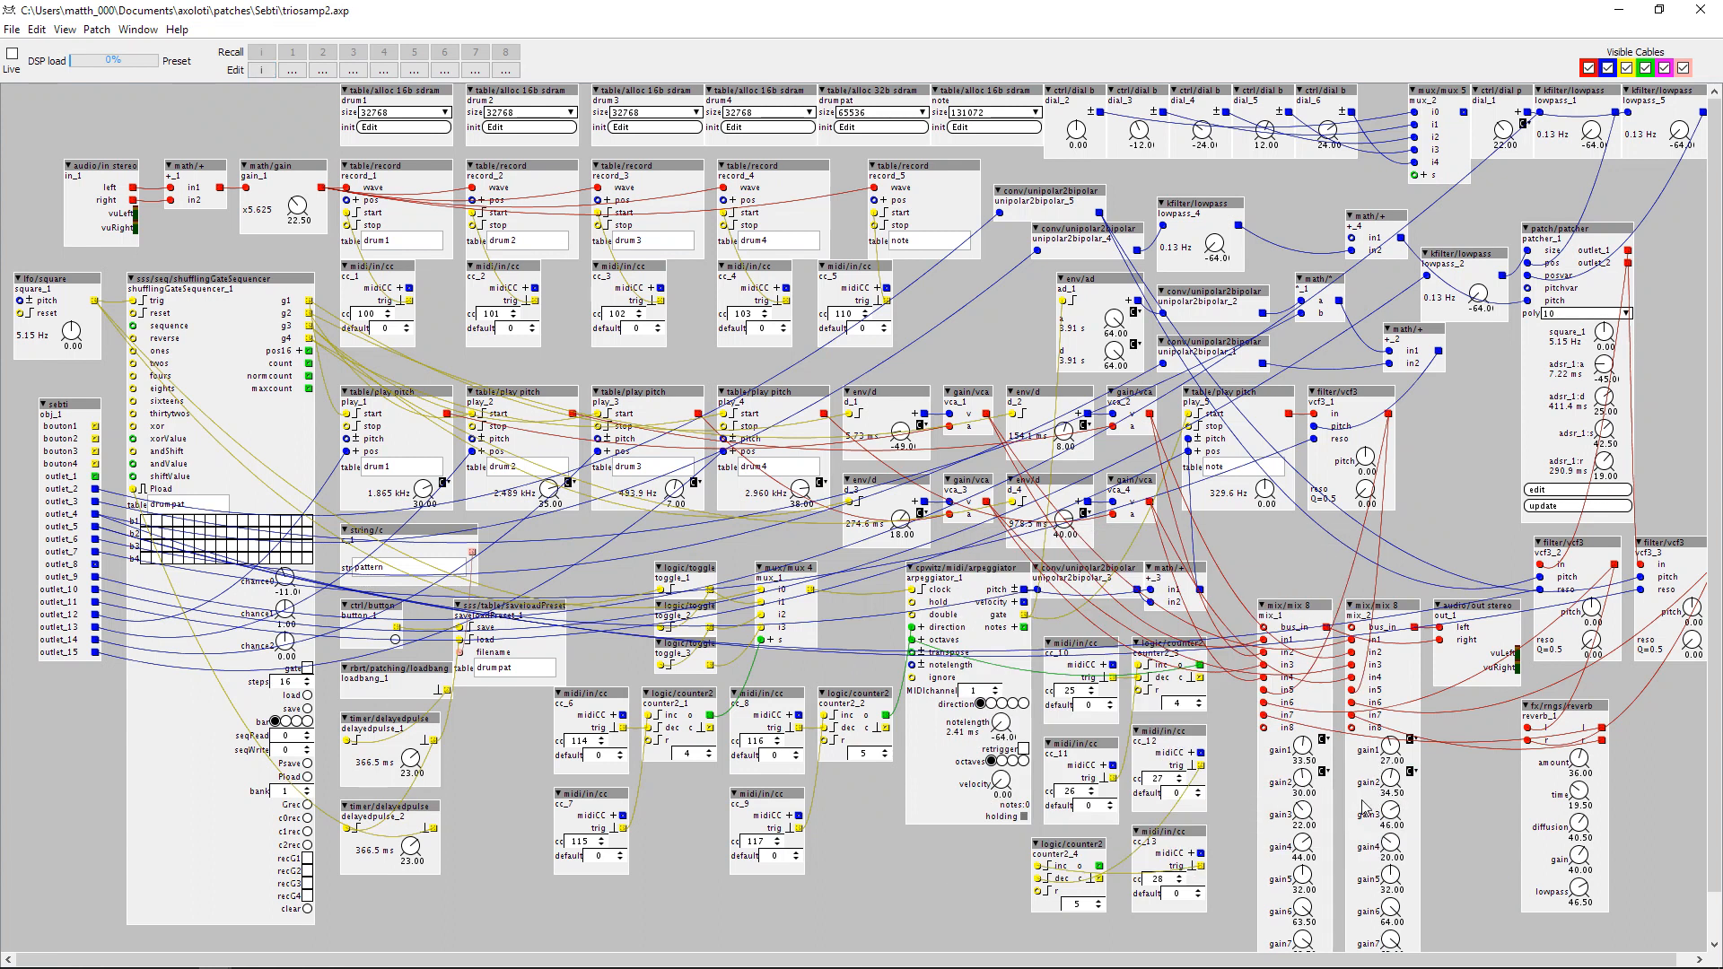
# Assign MIDI CC5 to the gain3 knobs of both mix_1 and mix_2.
pyautogui.rightClick(1302, 817)
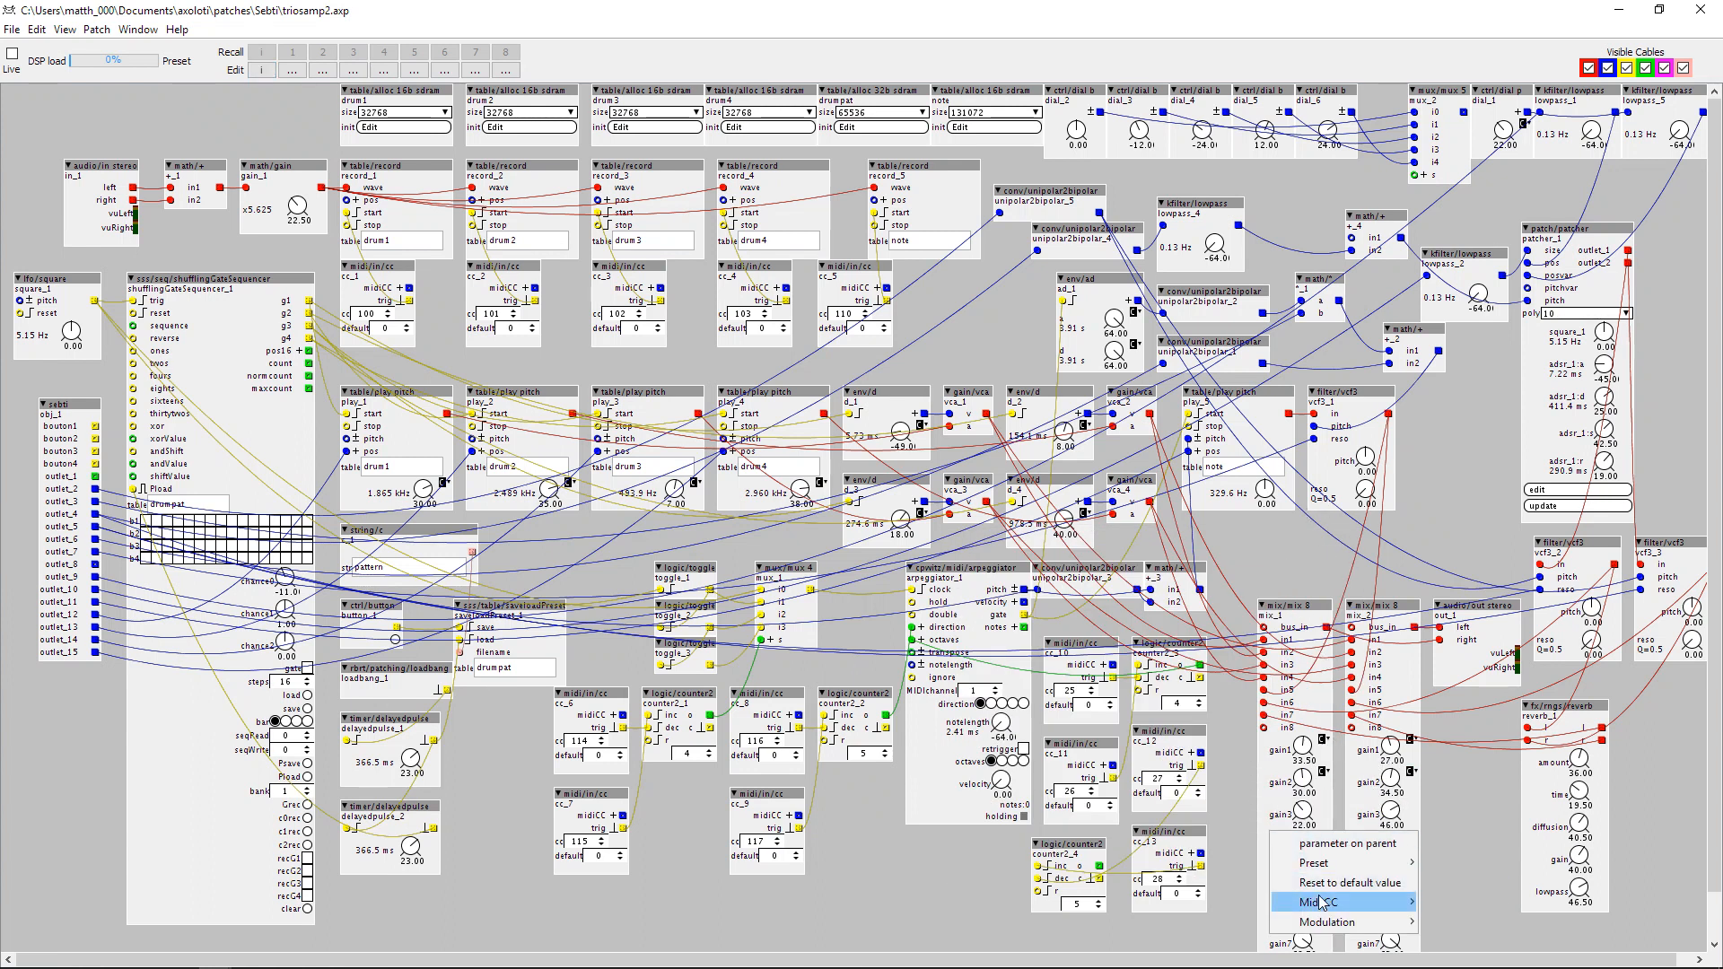
pyautogui.moveTo(1321, 902)
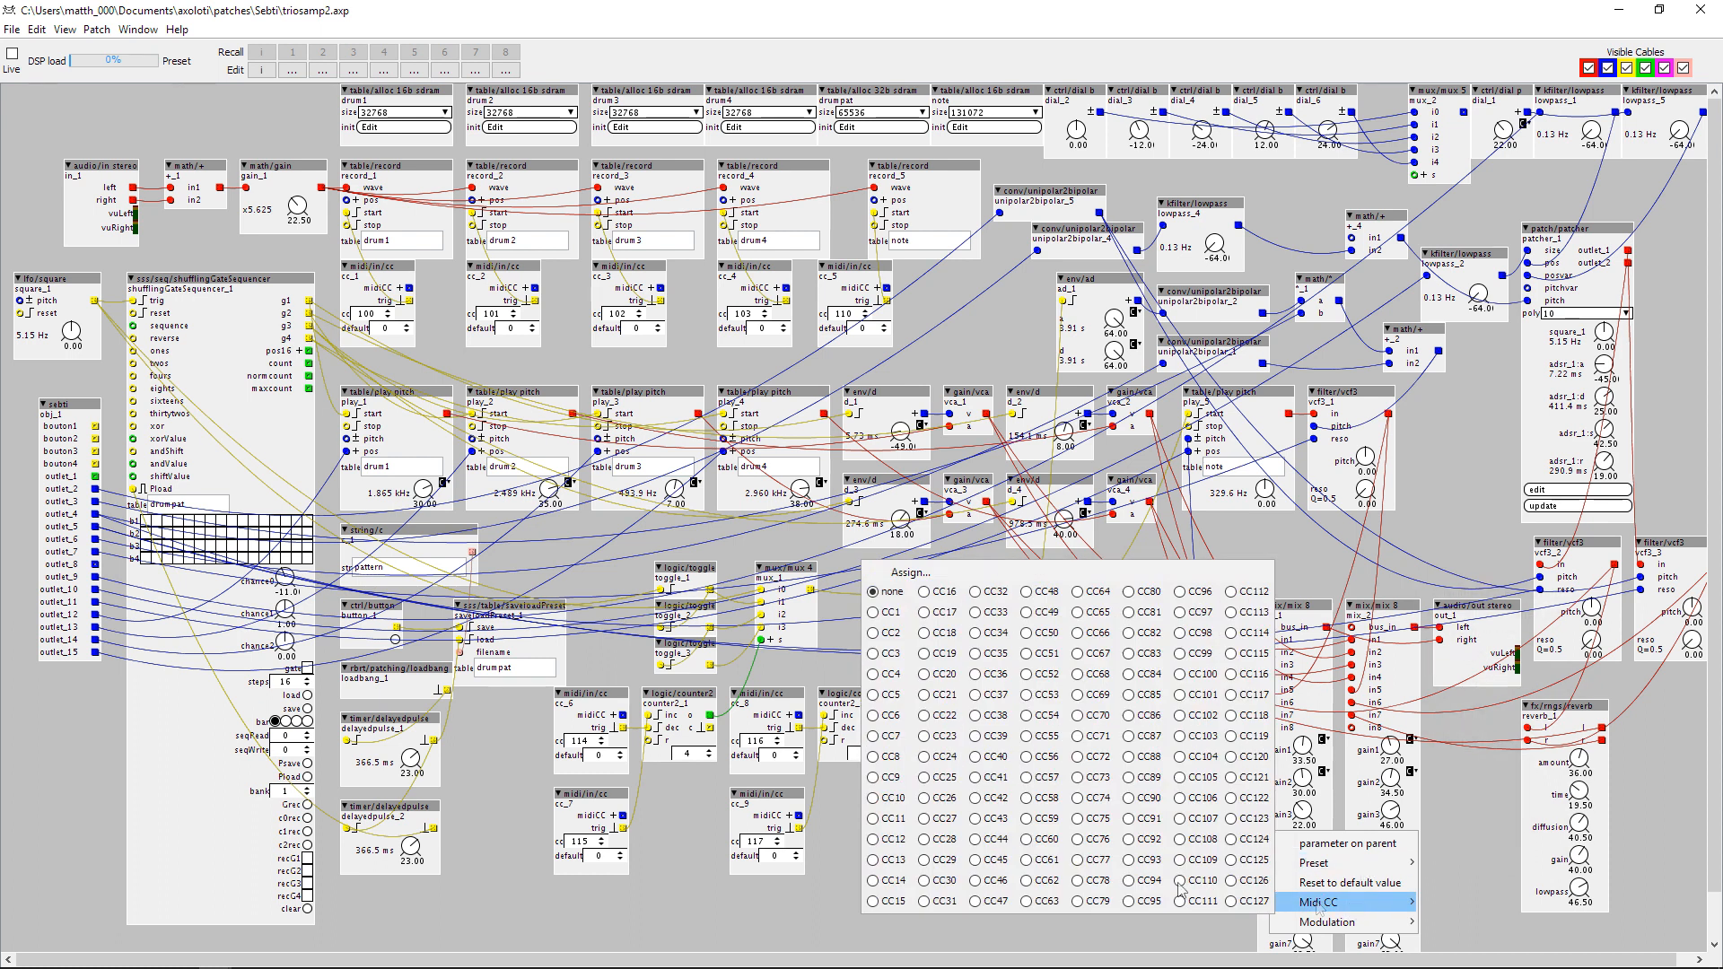
pyautogui.click(1492, 808)
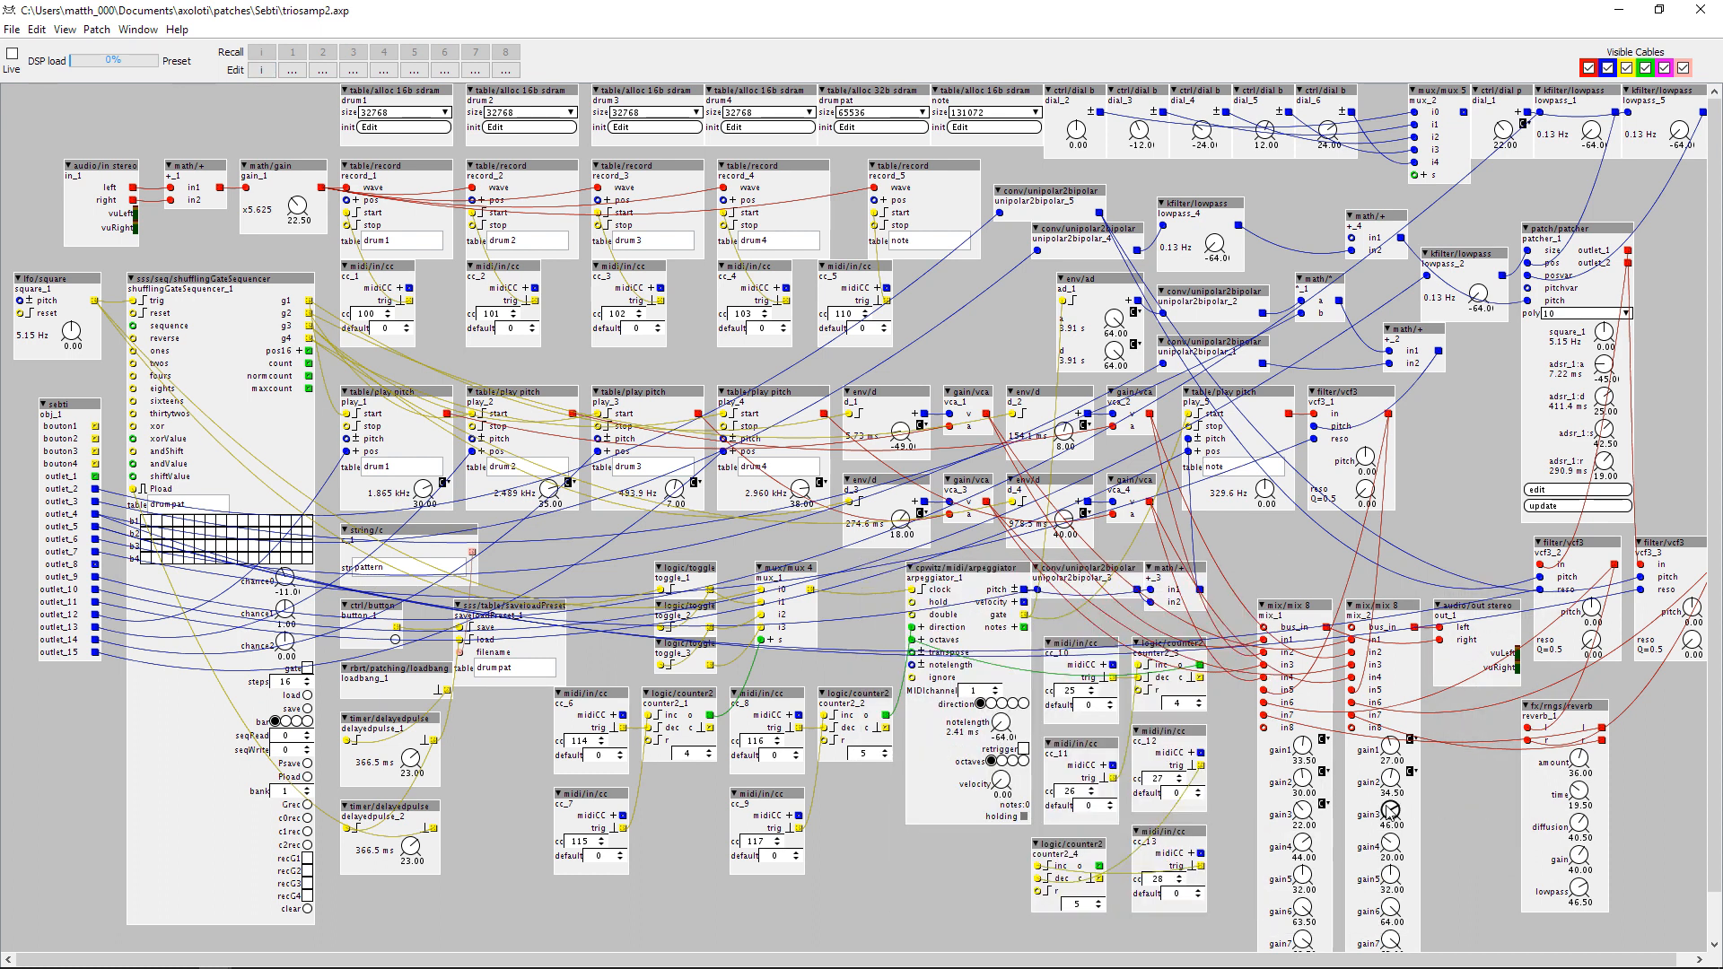
pyautogui.rightClick(1391, 813)
pyautogui.moveTo(1384, 903)
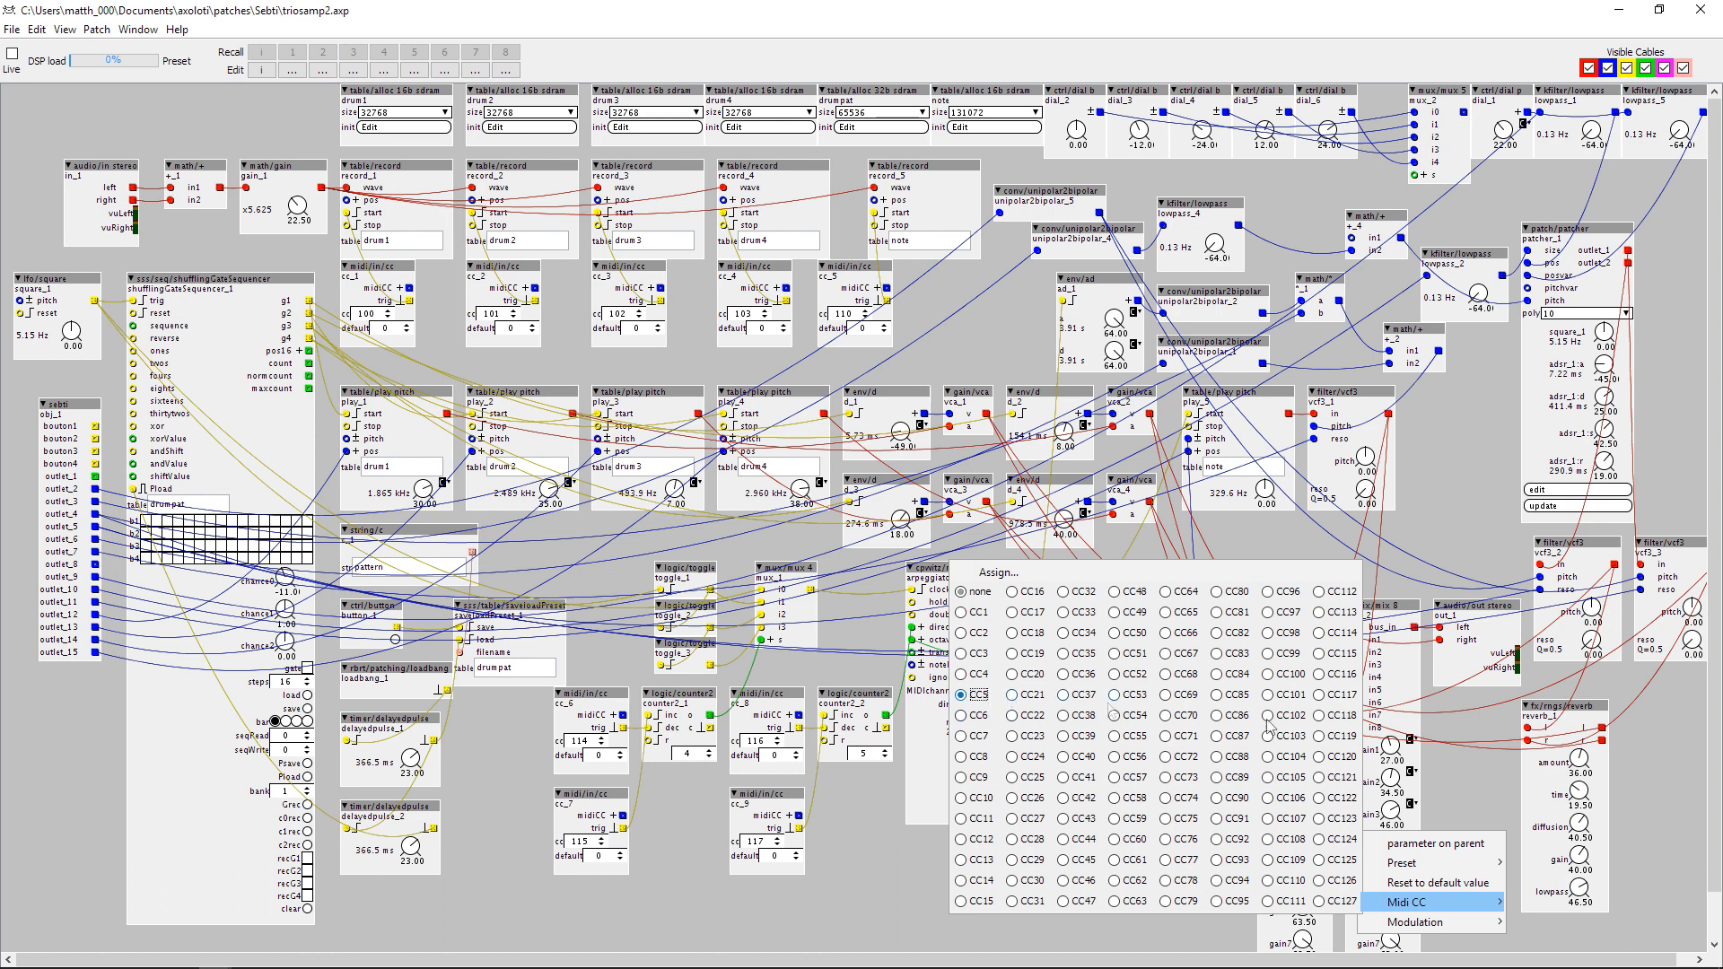
pyautogui.click(1474, 783)
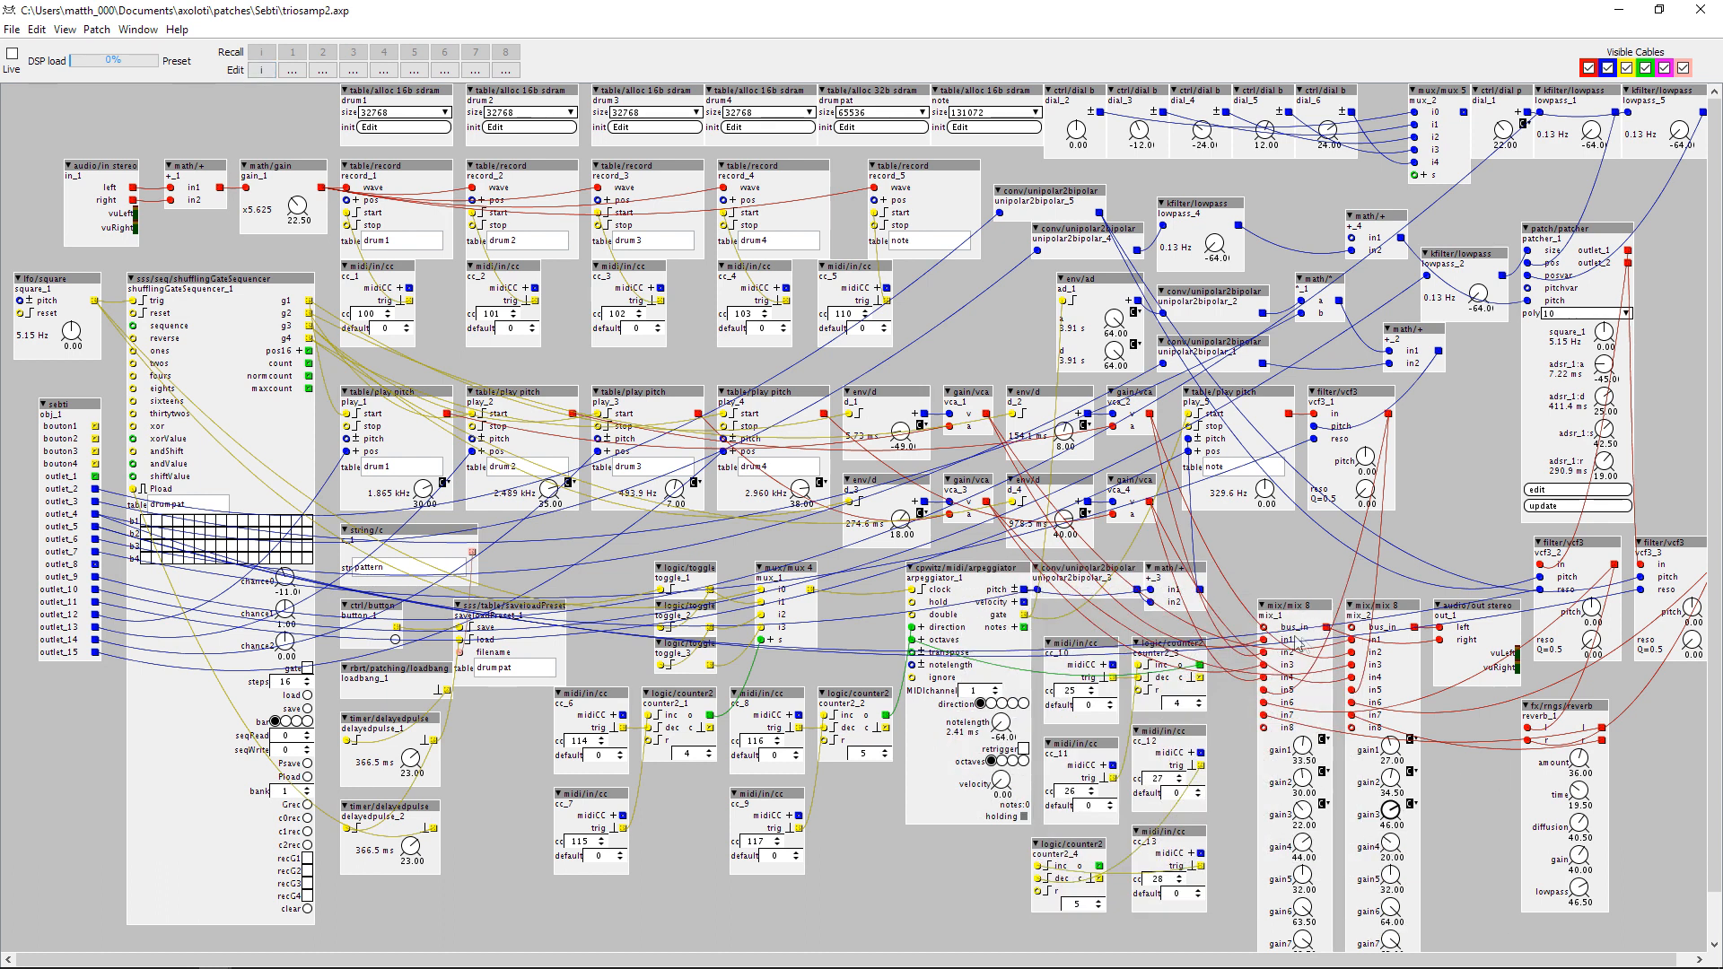
# Assign MIDI CC5 to the gain4 knobs of both mix_1 and mix_2.
pyautogui.rightClick(1303, 845)
pyautogui.moveTo(1337, 934)
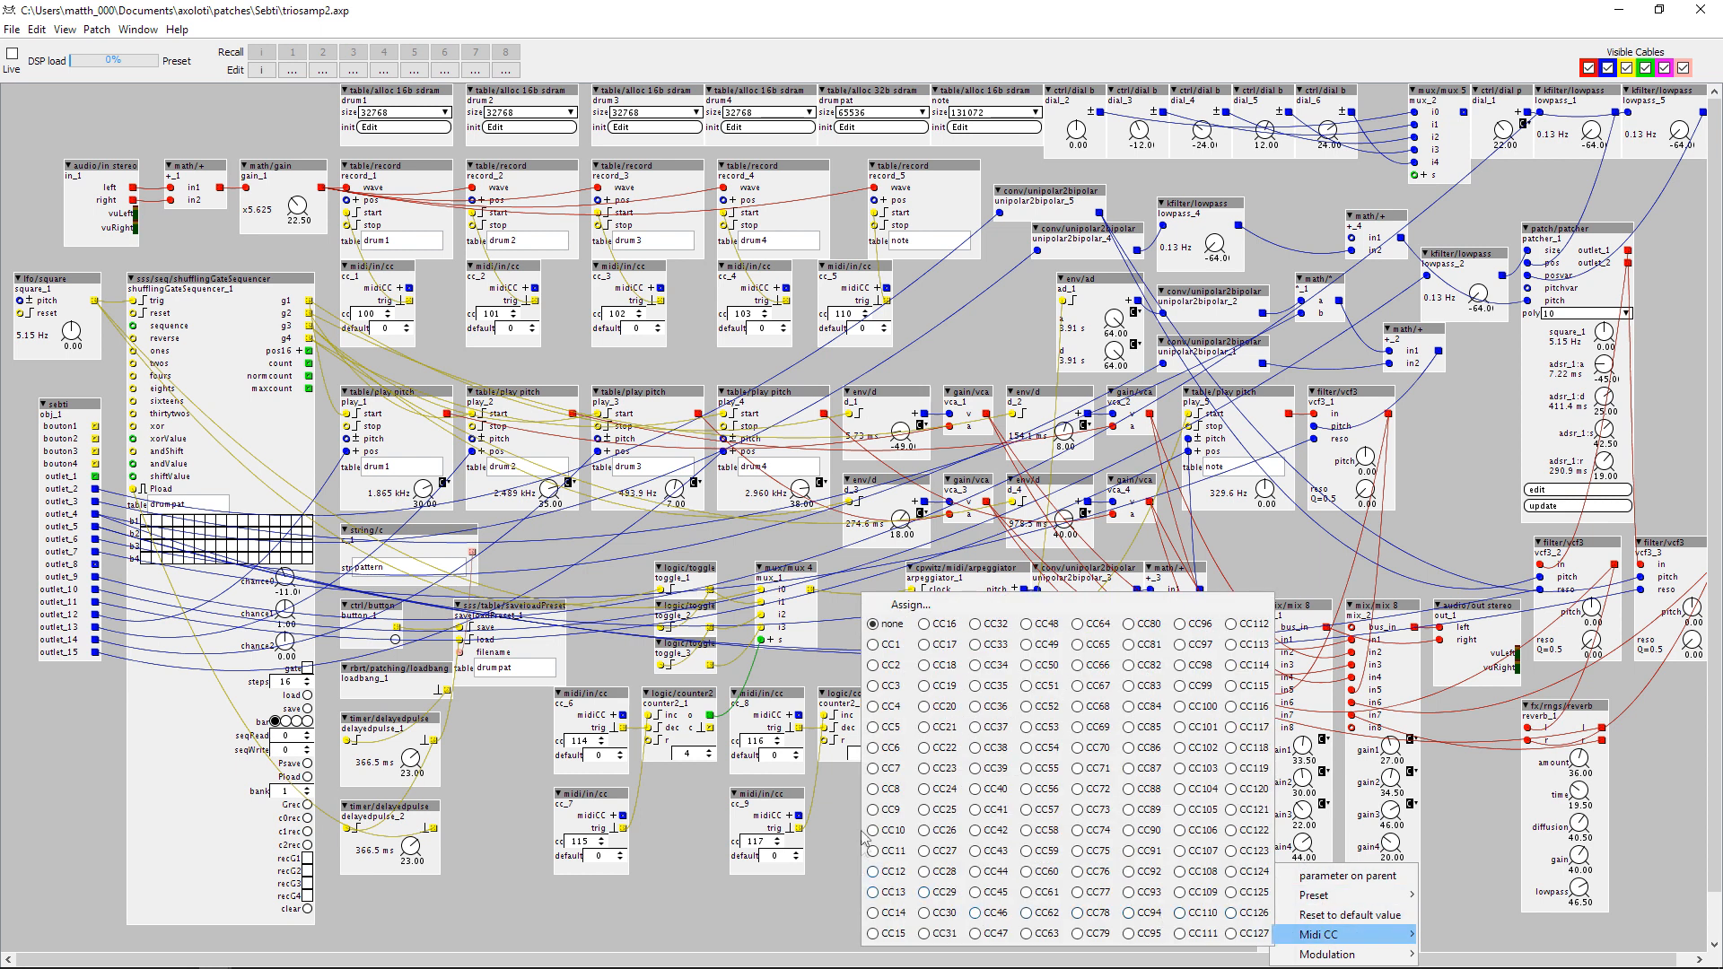
pyautogui.click(898, 731)
pyautogui.click(1426, 843)
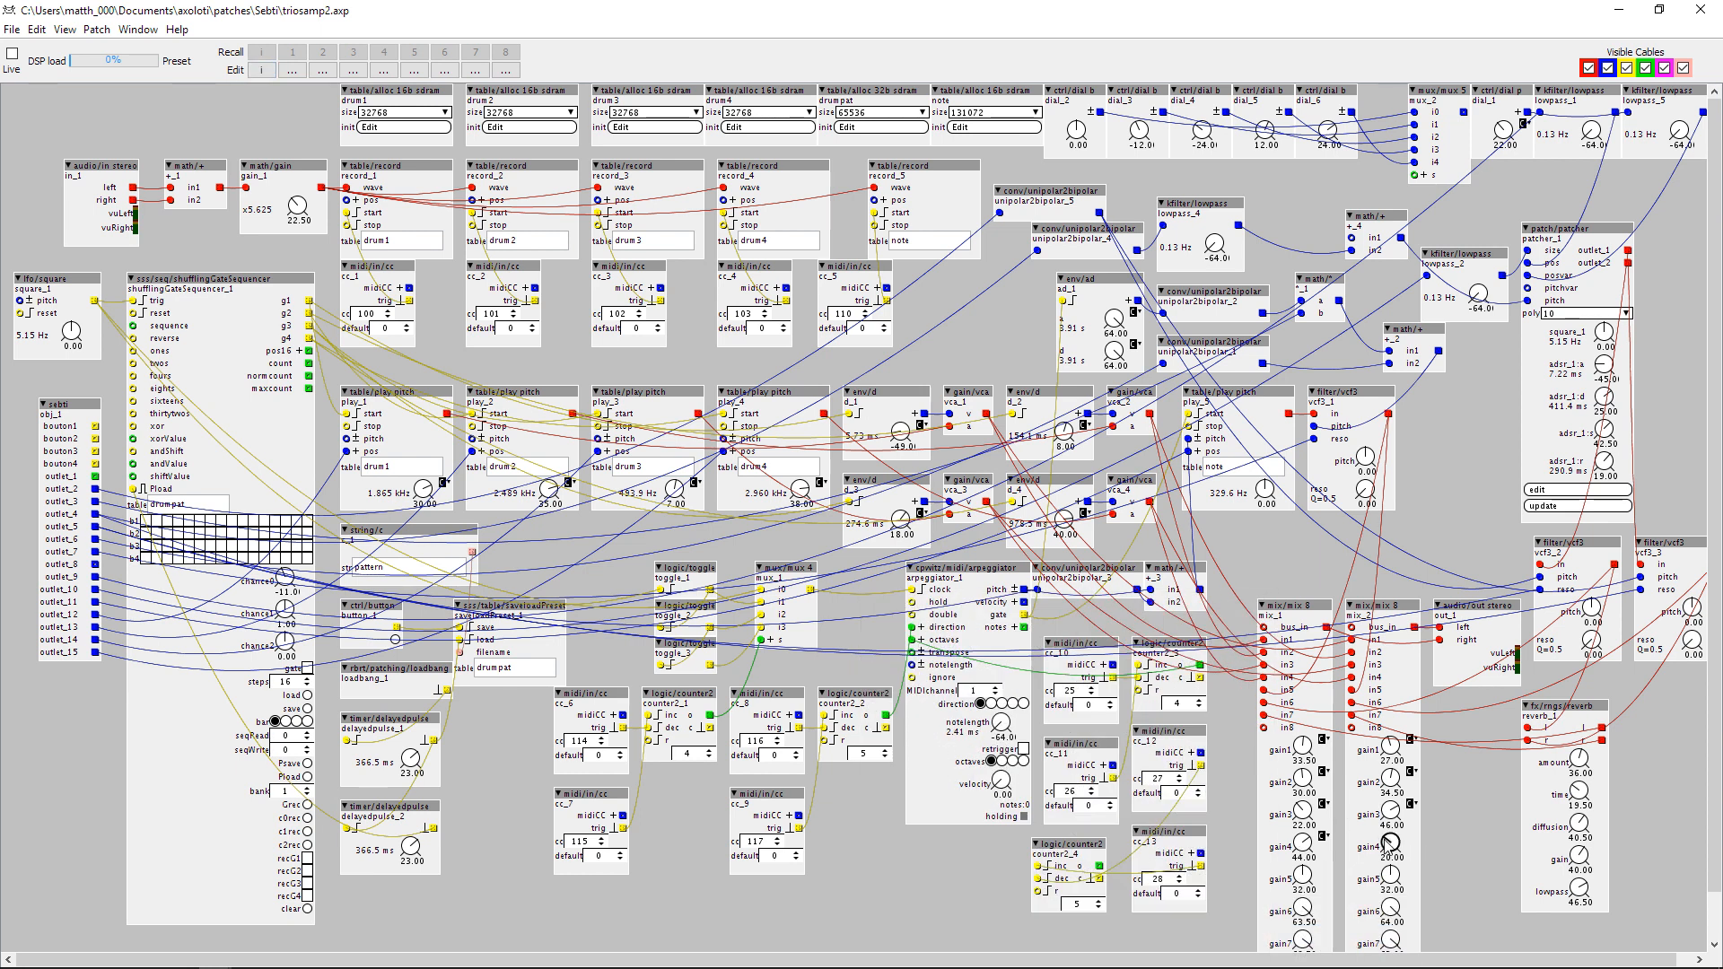
pyautogui.rightClick(1390, 843)
pyautogui.moveTo(1401, 935)
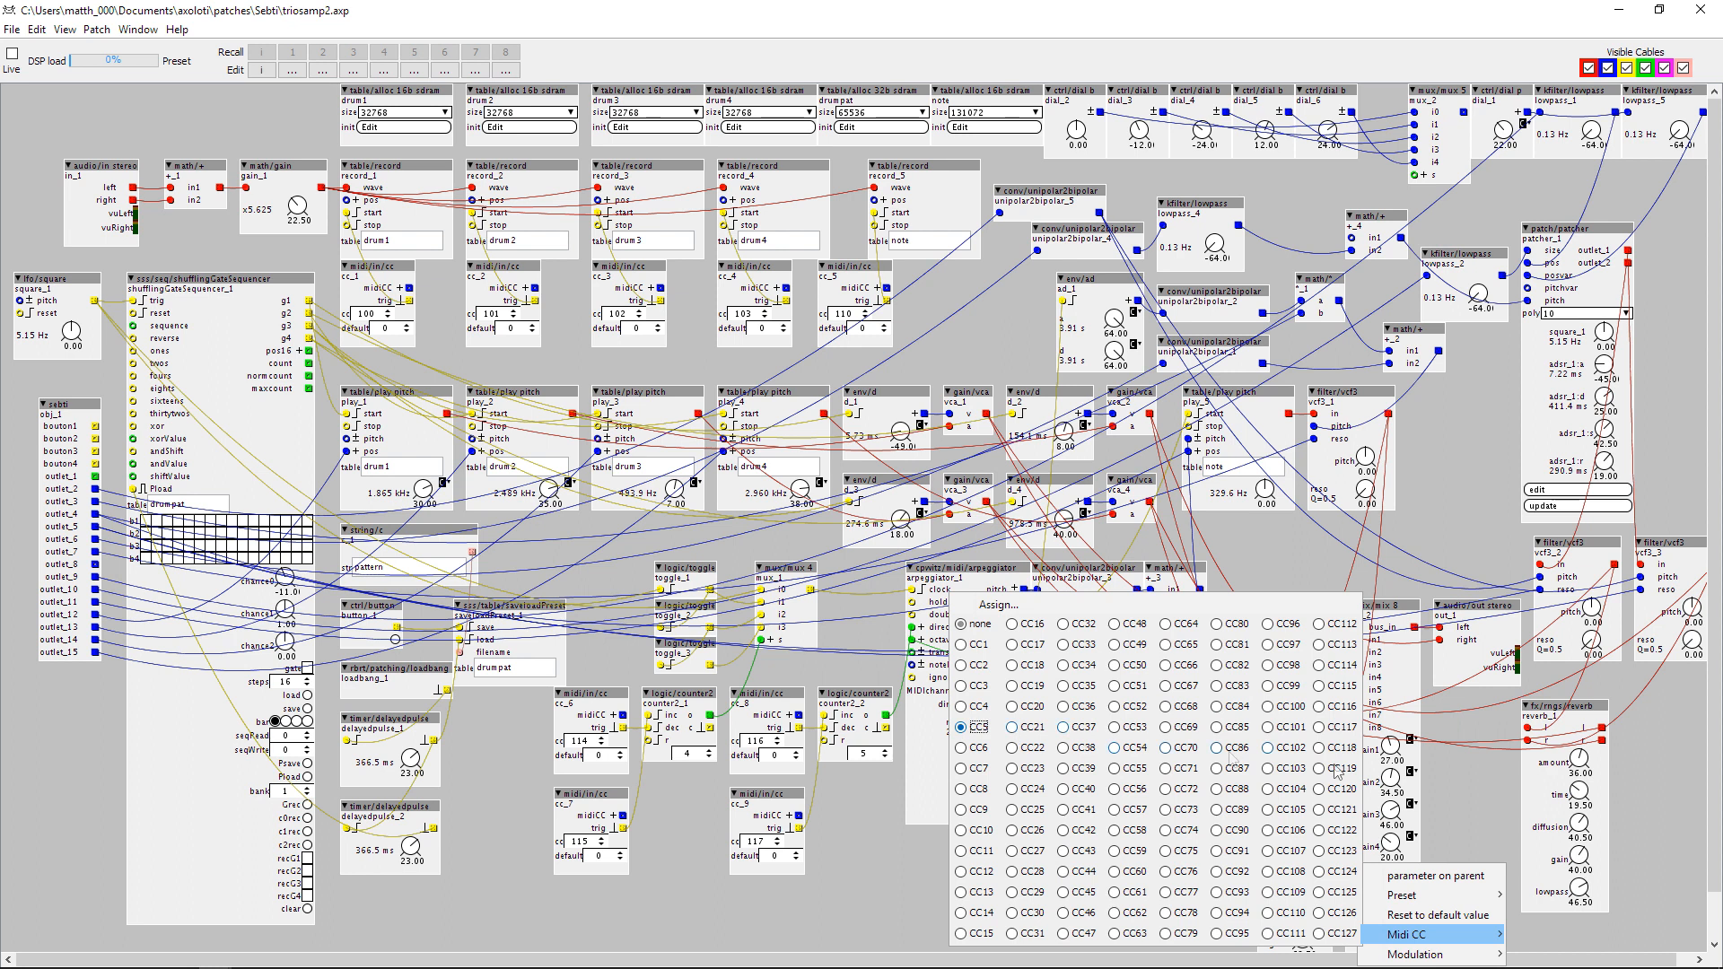
pyautogui.click(1455, 778)
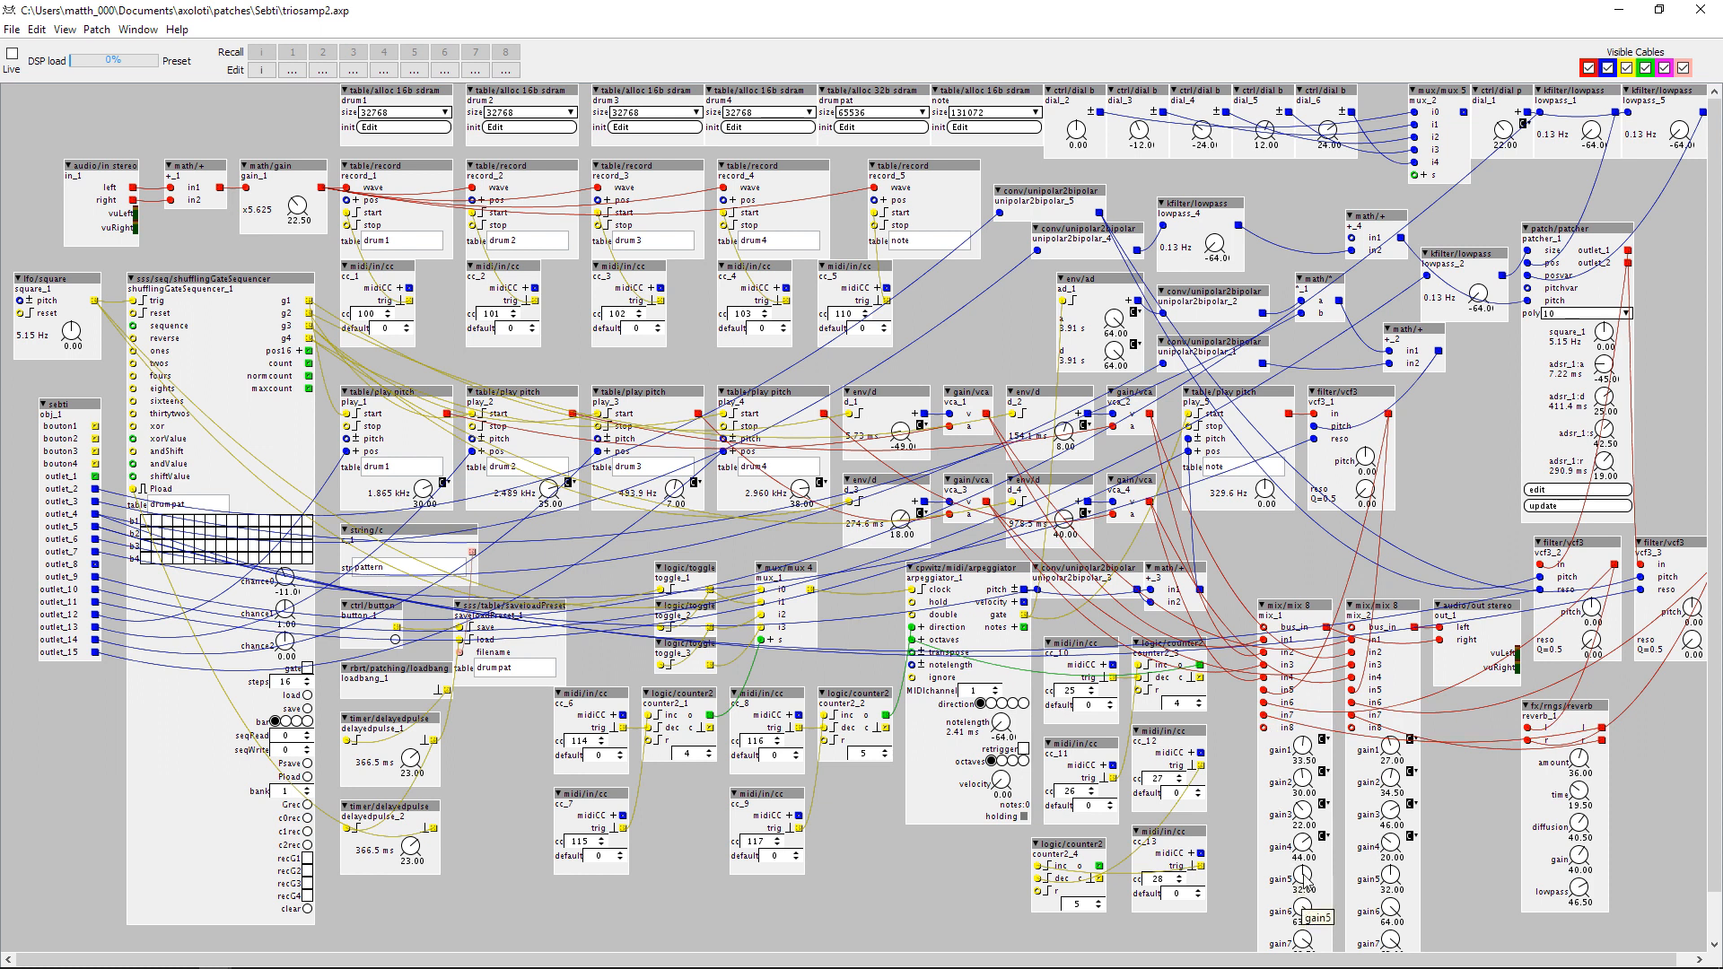
# Assign MIDI CC76 to the gain5 knobs of both mix_1 and mix_2.
pyautogui.scroll(-3, 1305, 906)
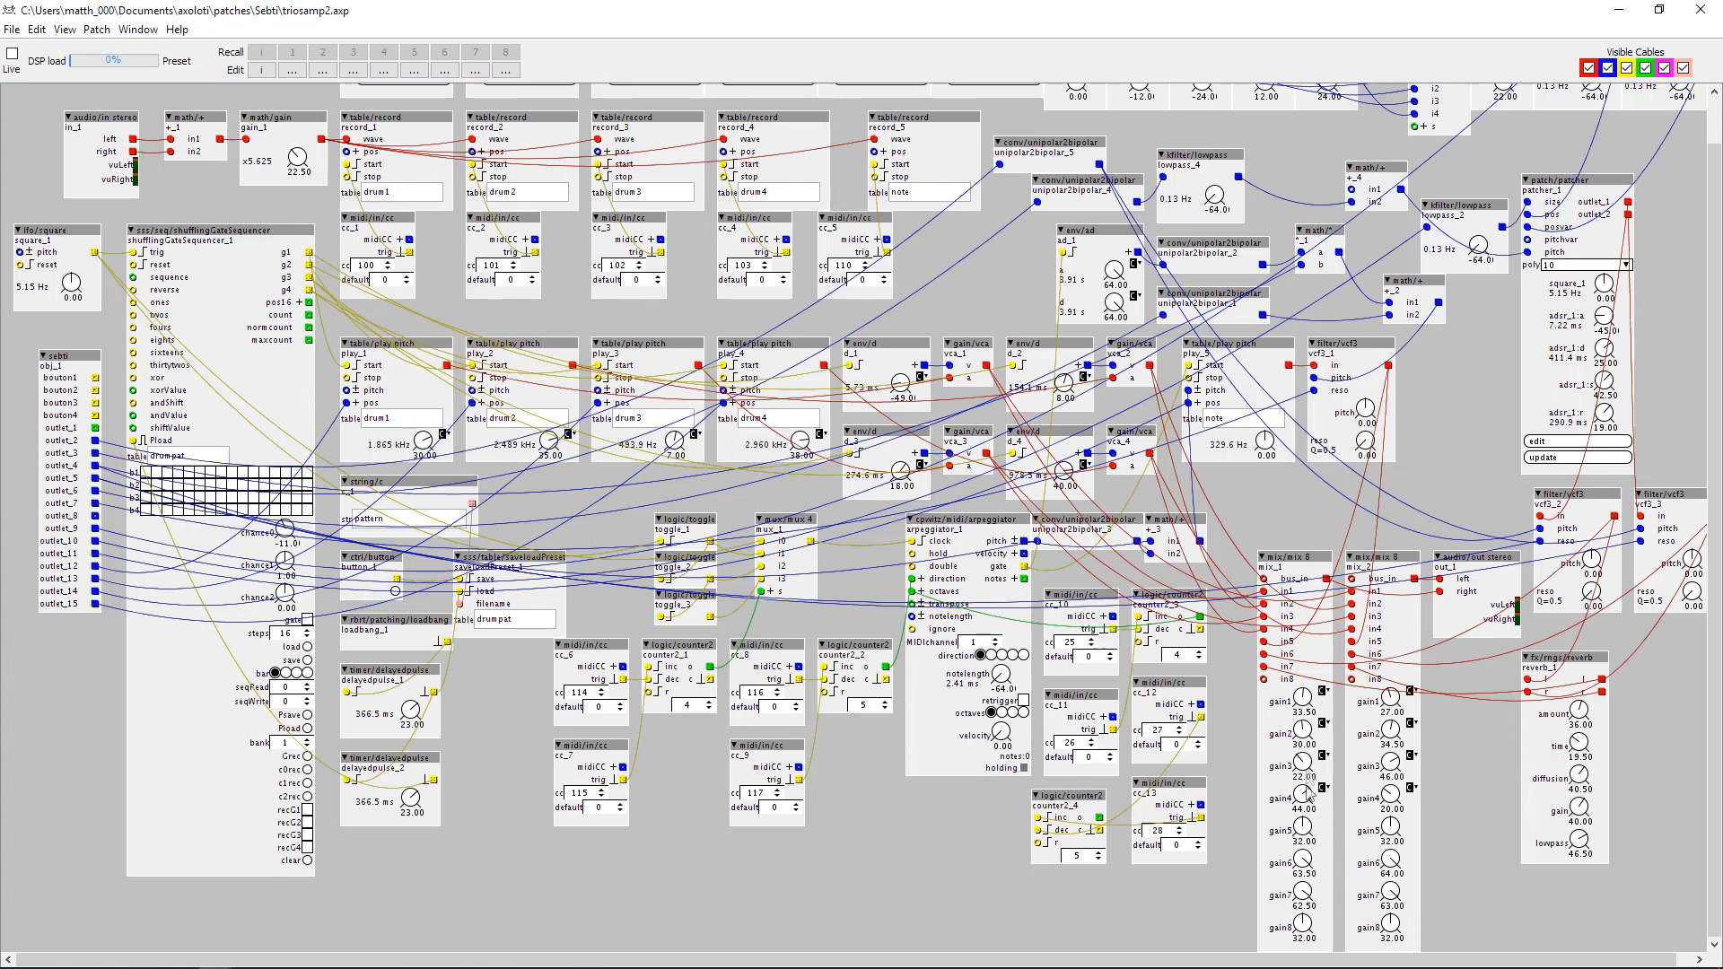
pyautogui.rightClick(1313, 835)
pyautogui.moveTo(1337, 919)
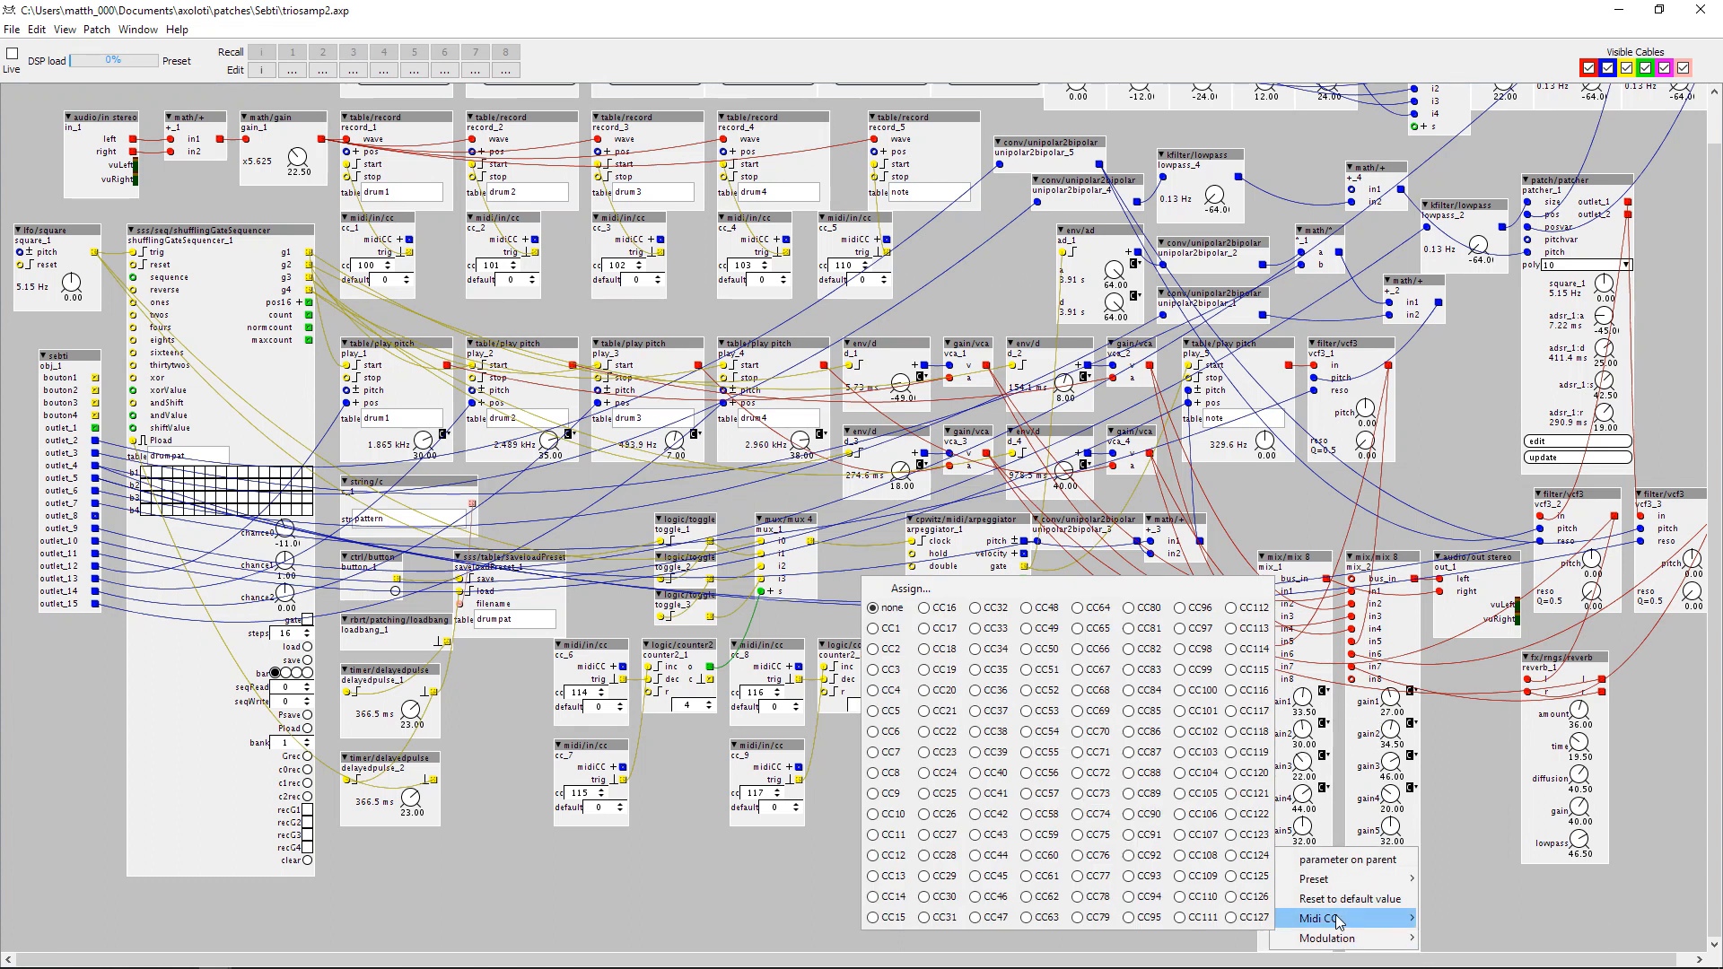
pyautogui.click(1099, 858)
pyautogui.rightClick(1390, 824)
pyautogui.moveTo(1411, 919)
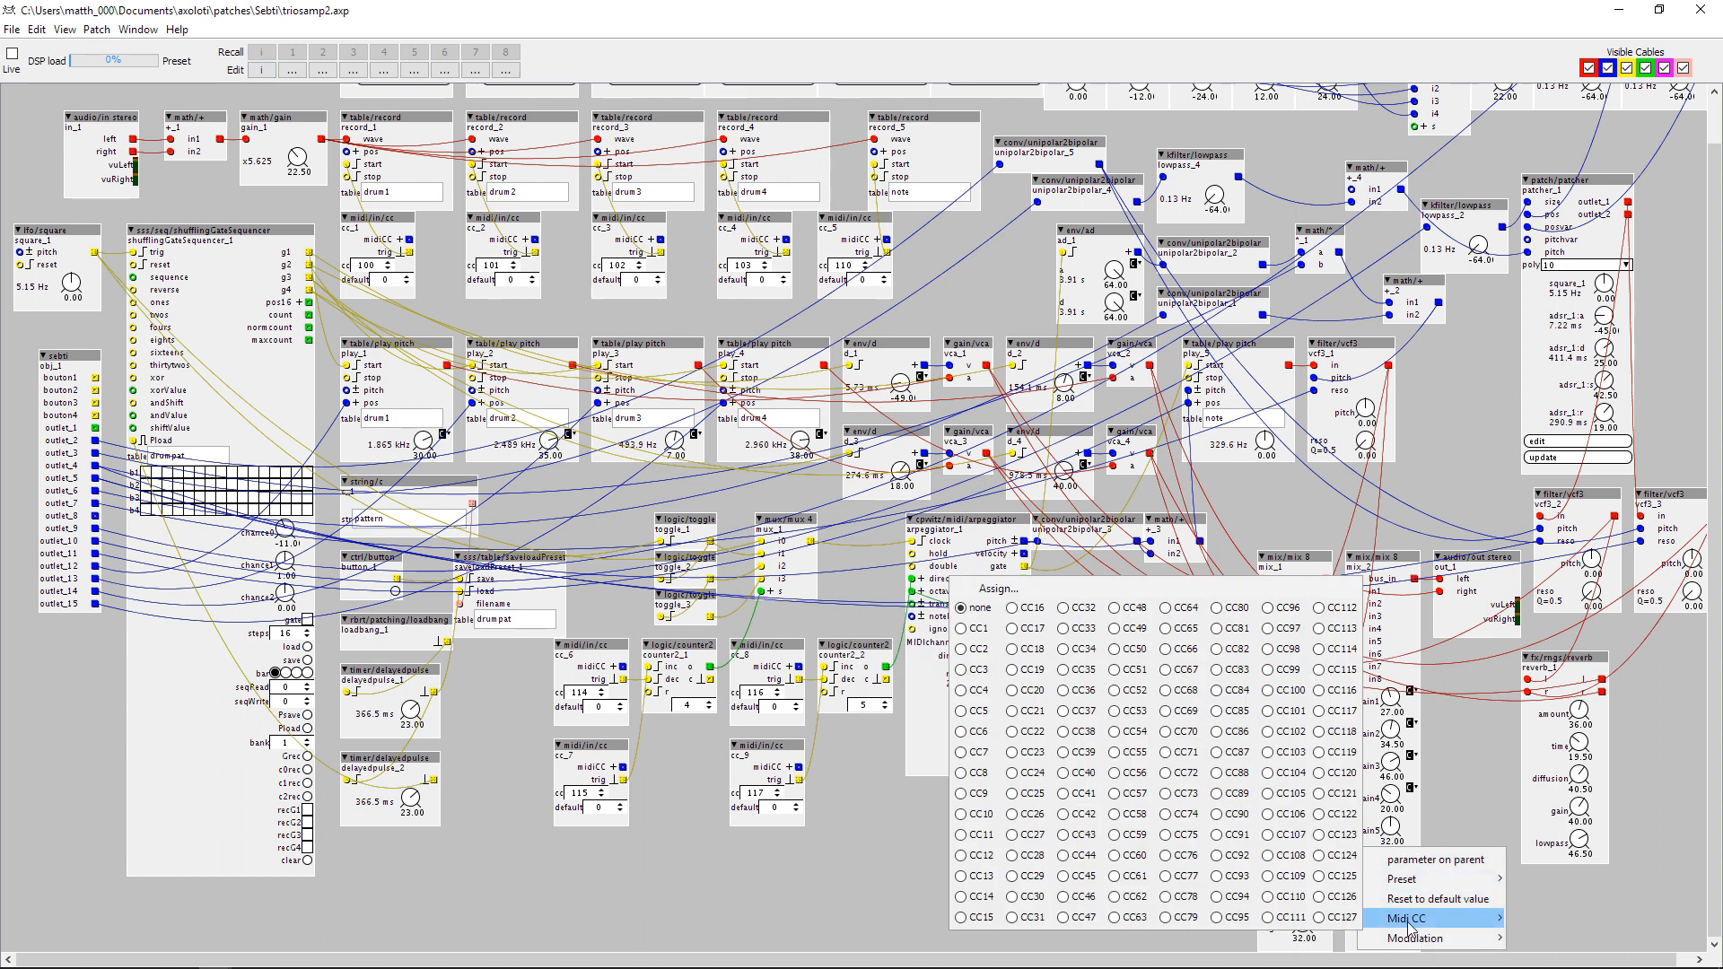
pyautogui.click(1194, 857)
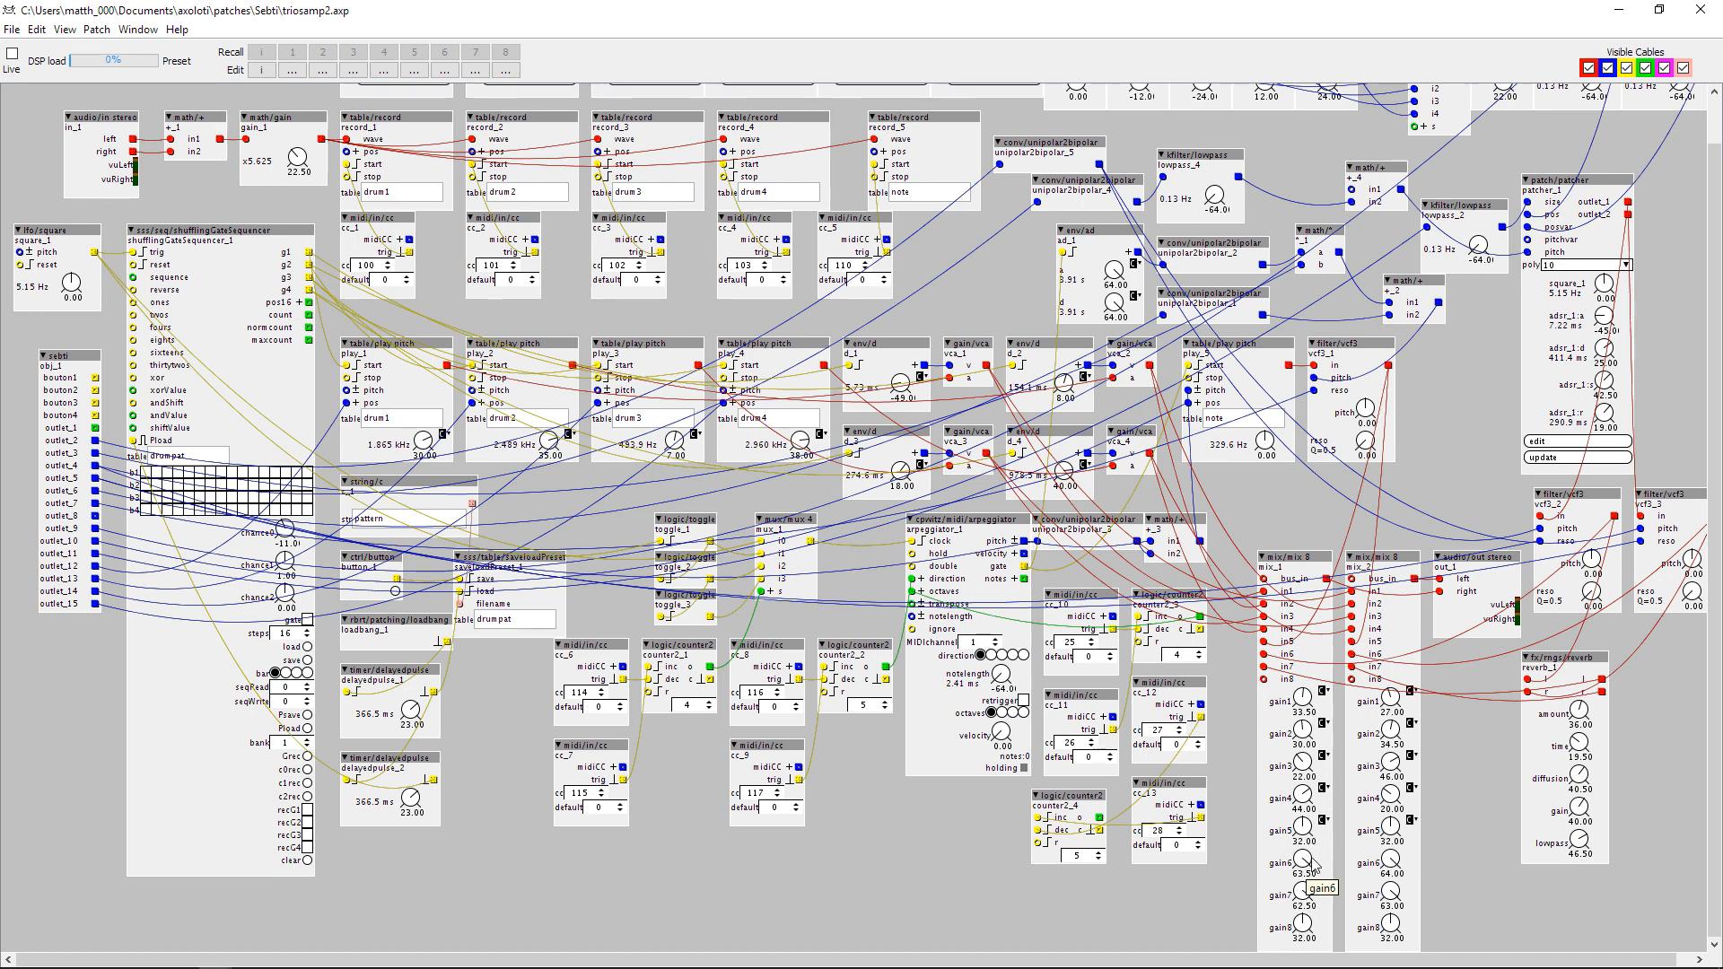
# Assign MIDI CC77 to the gain6 knobs of both mix_1 and mix_2.
pyautogui.rightClick(1271, 865)
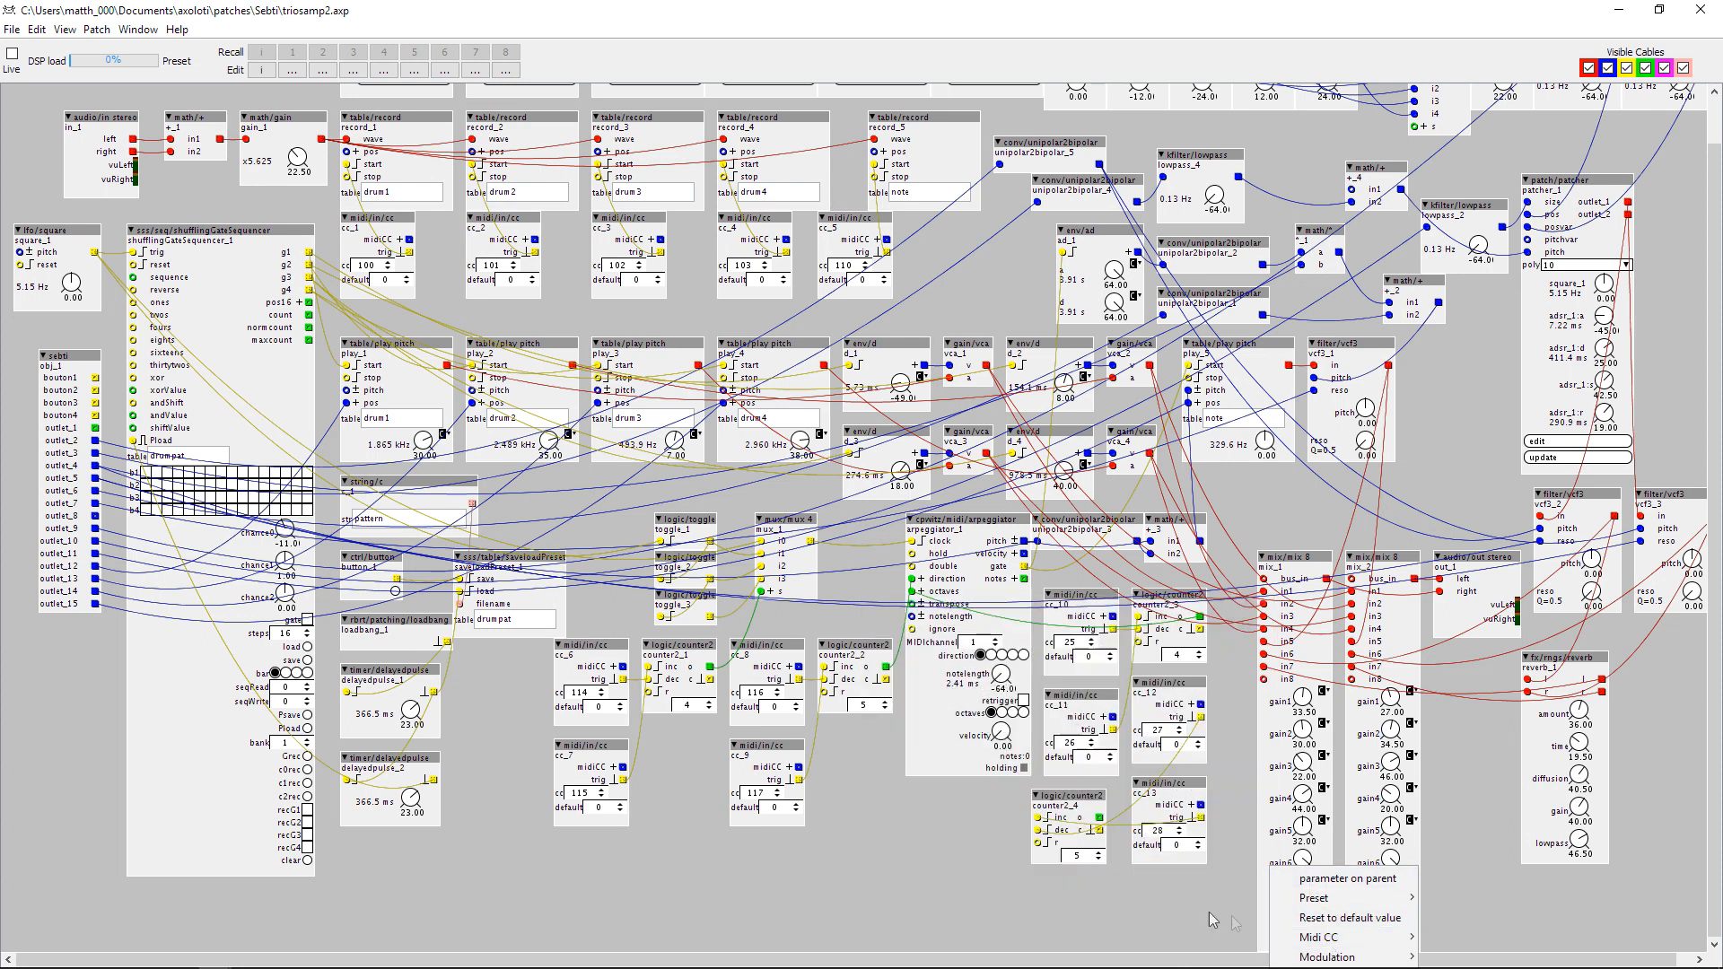
pyautogui.moveTo(1323, 941)
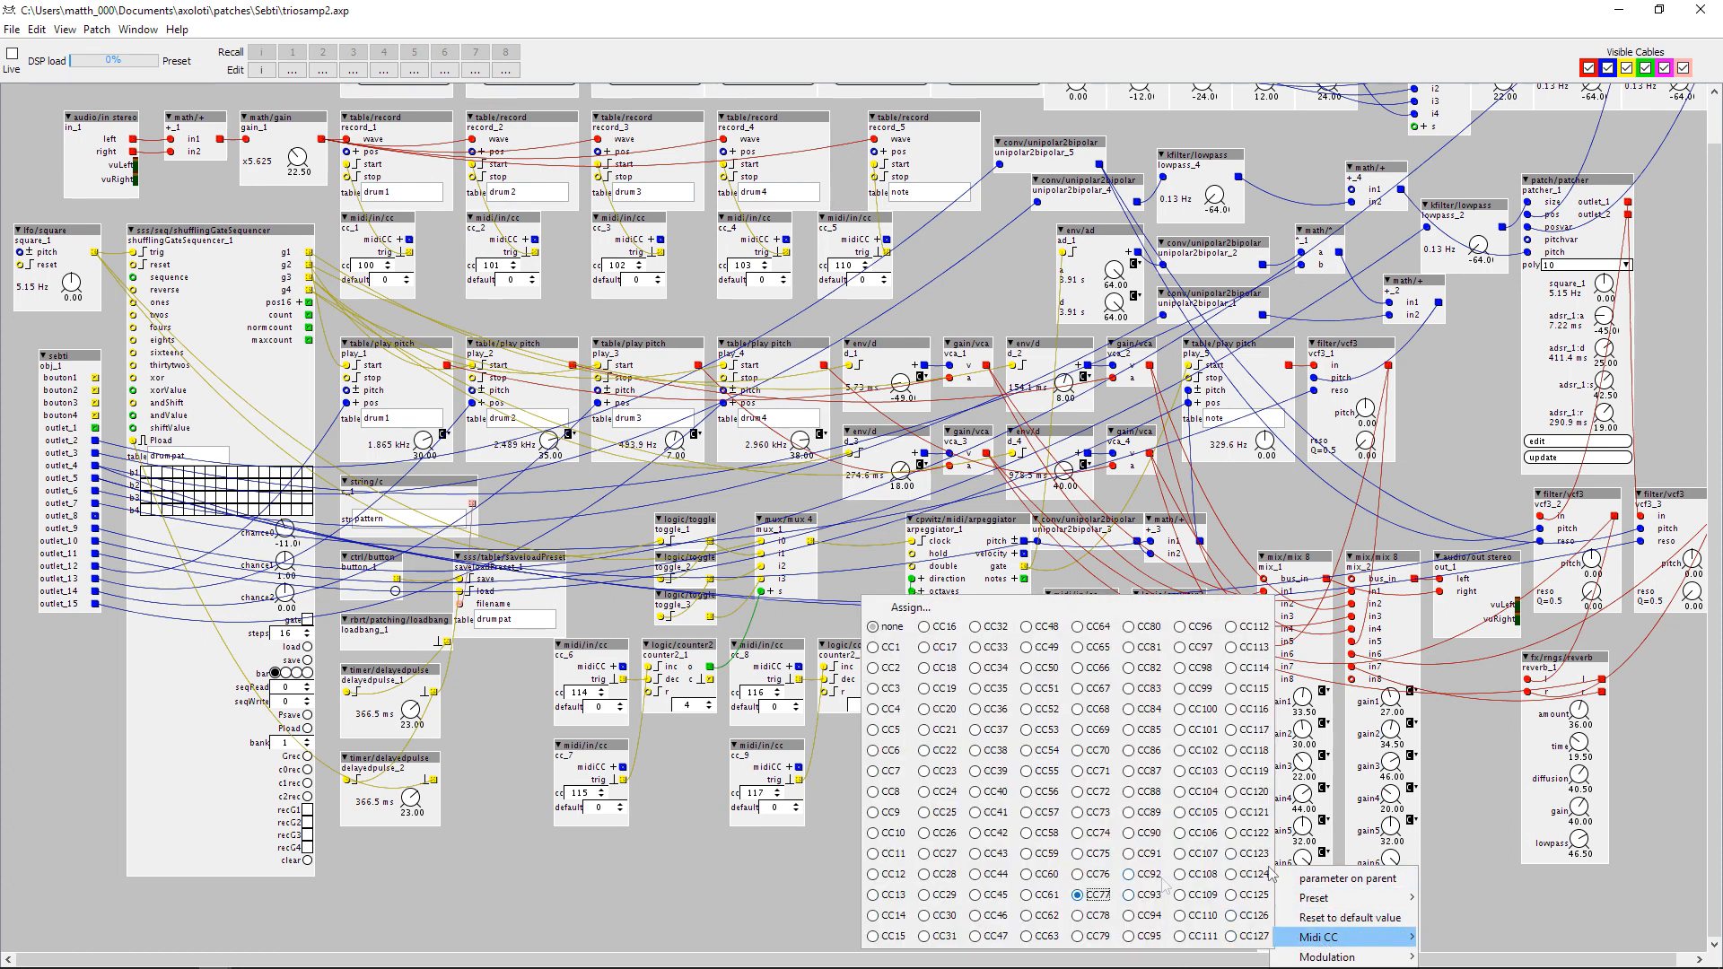
pyautogui.click(1465, 862)
pyautogui.rightClick(1377, 855)
pyautogui.rightClick(1385, 855)
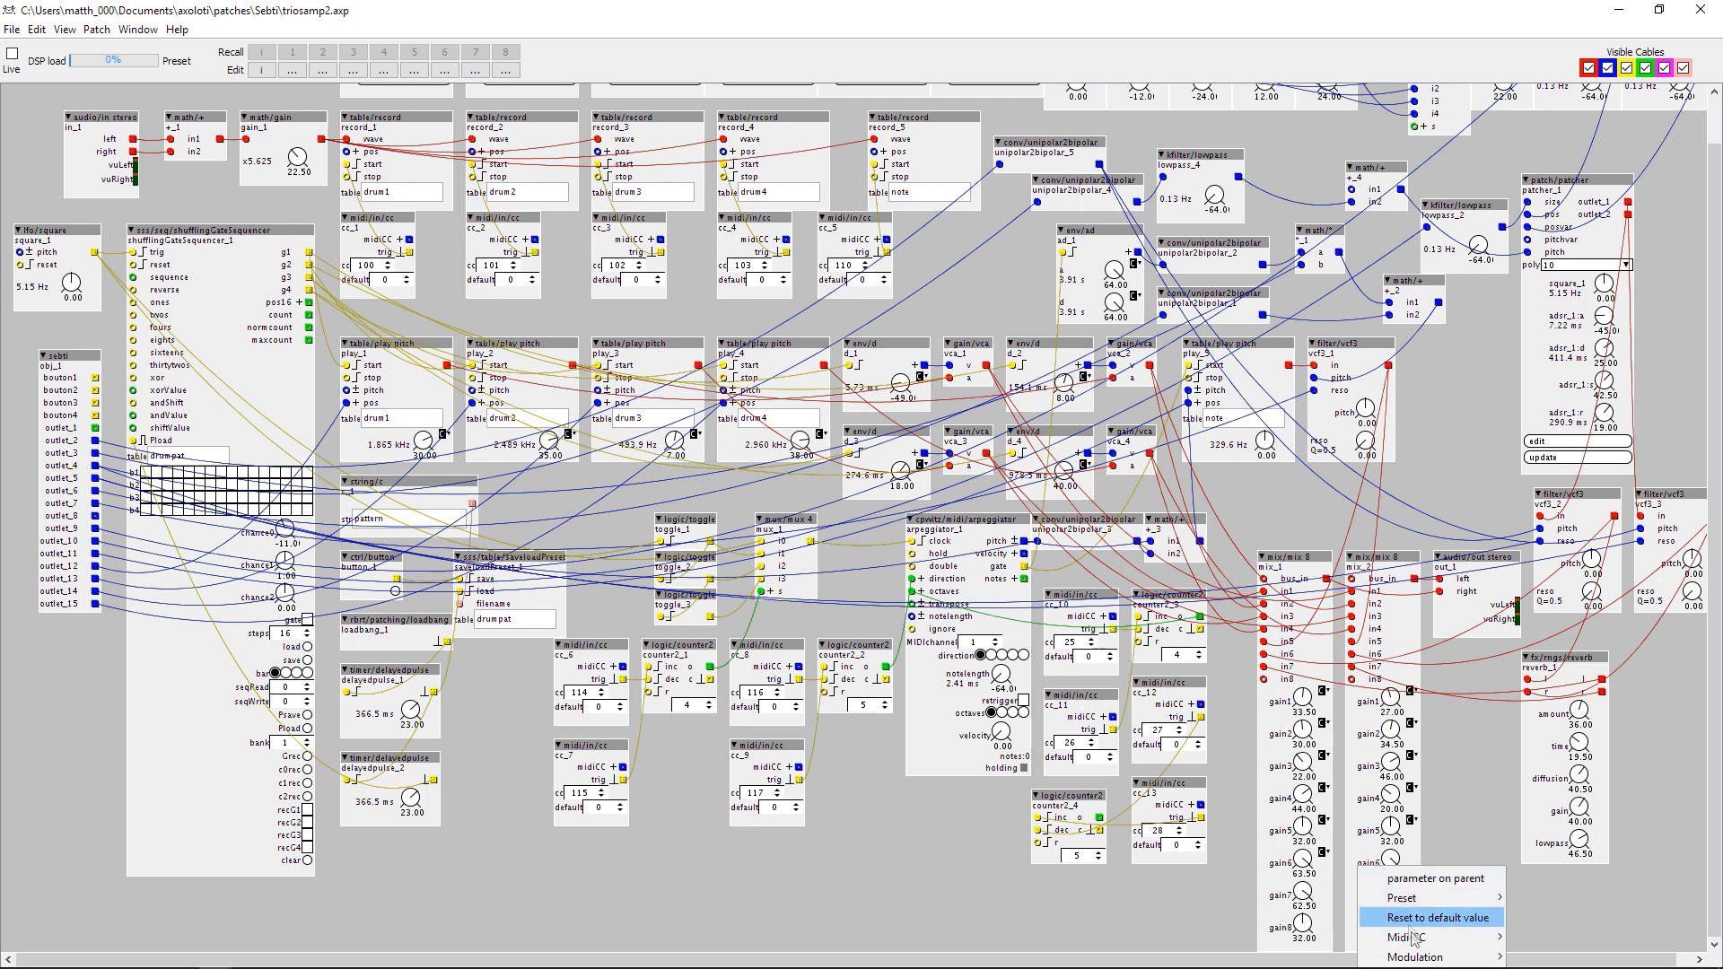
pyautogui.moveTo(1411, 942)
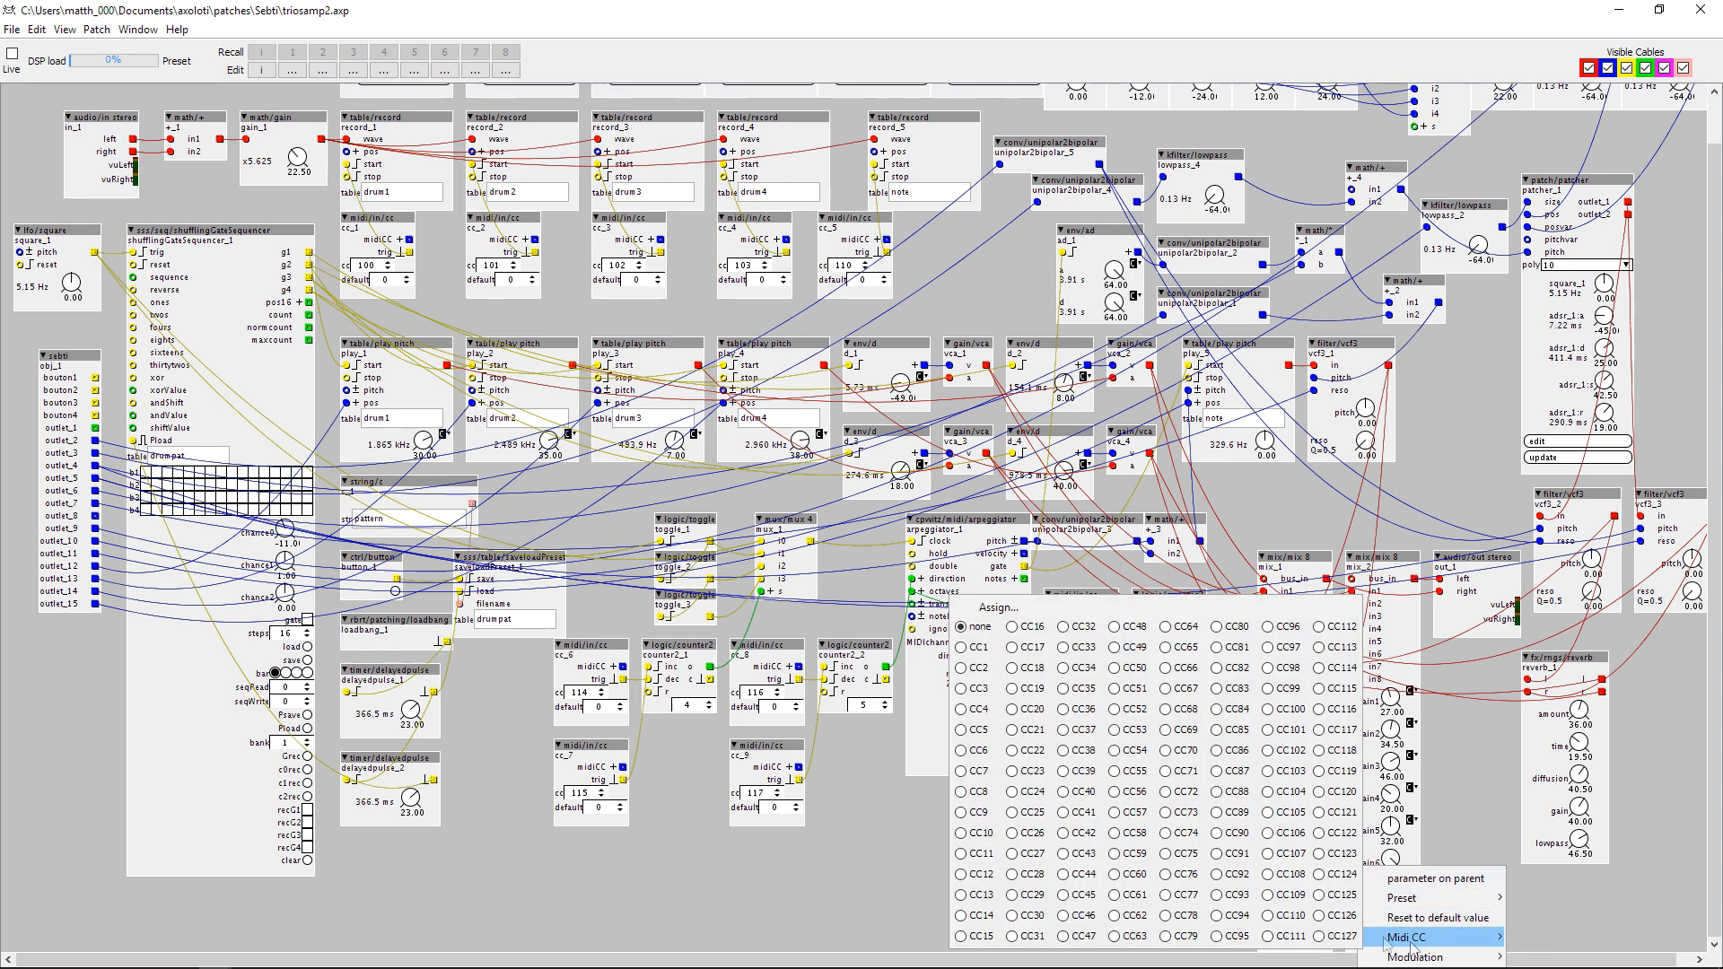
pyautogui.click(1479, 770)
# Assign a MIDI CC to the gain7 knobs of both mix_1 and mix_2.
pyautogui.rightClick(1271, 866)
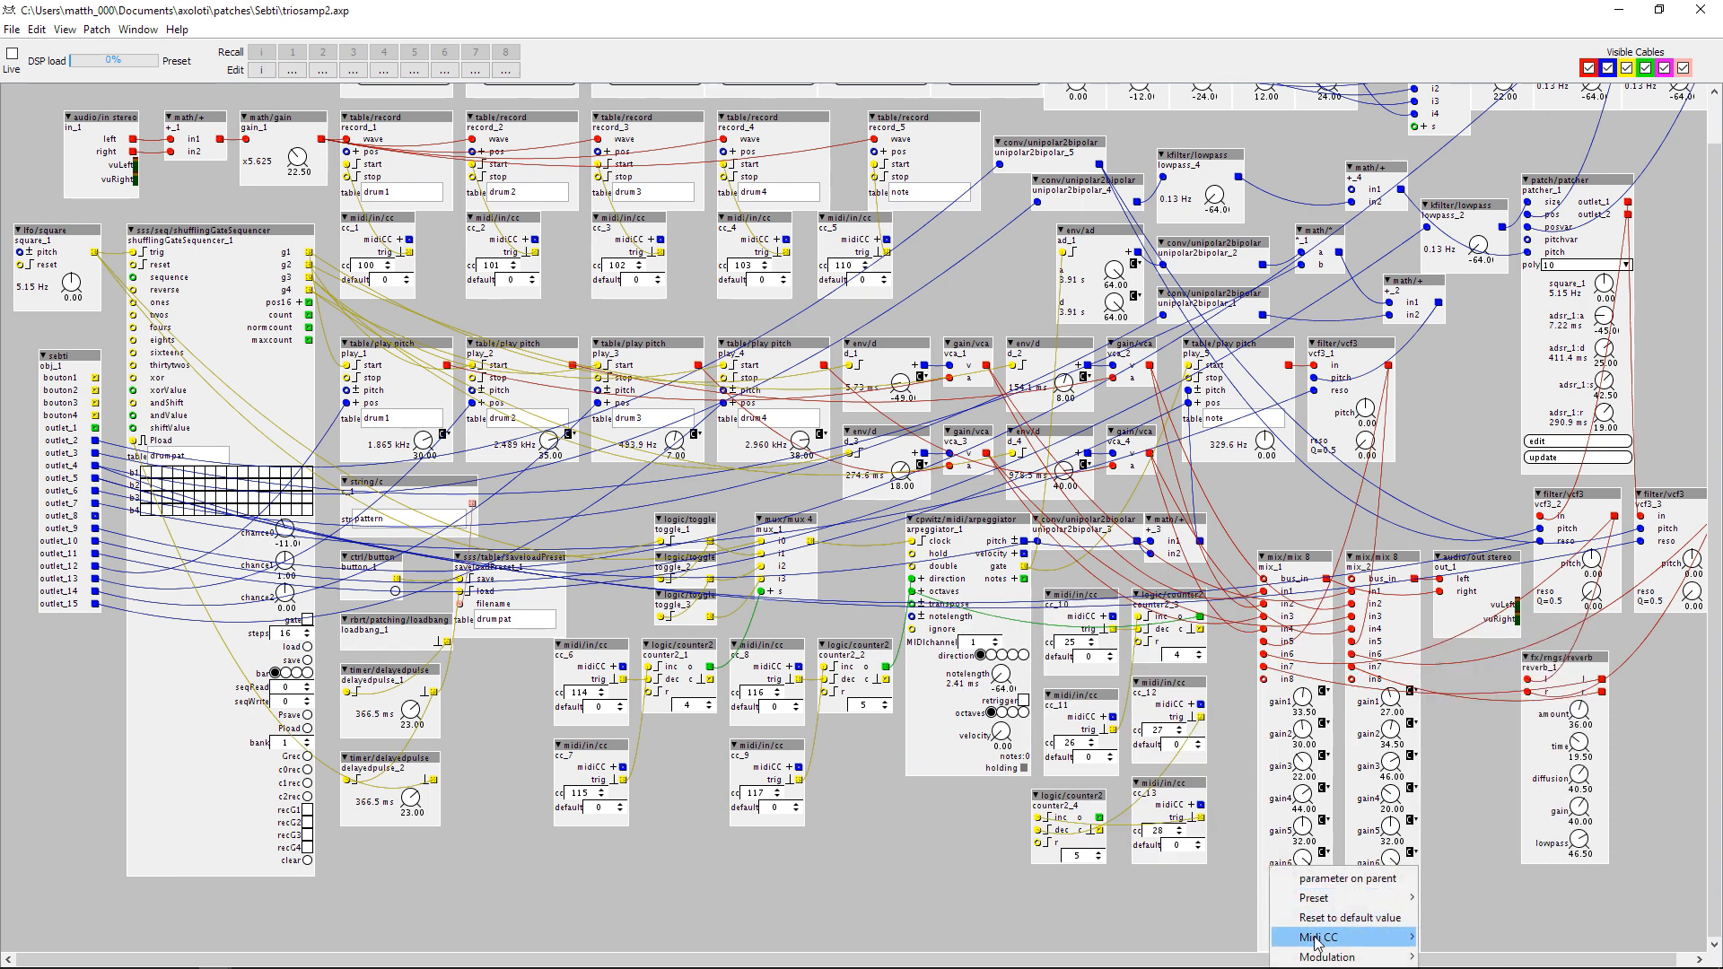
pyautogui.moveTo(1315, 940)
pyautogui.click(1441, 880)
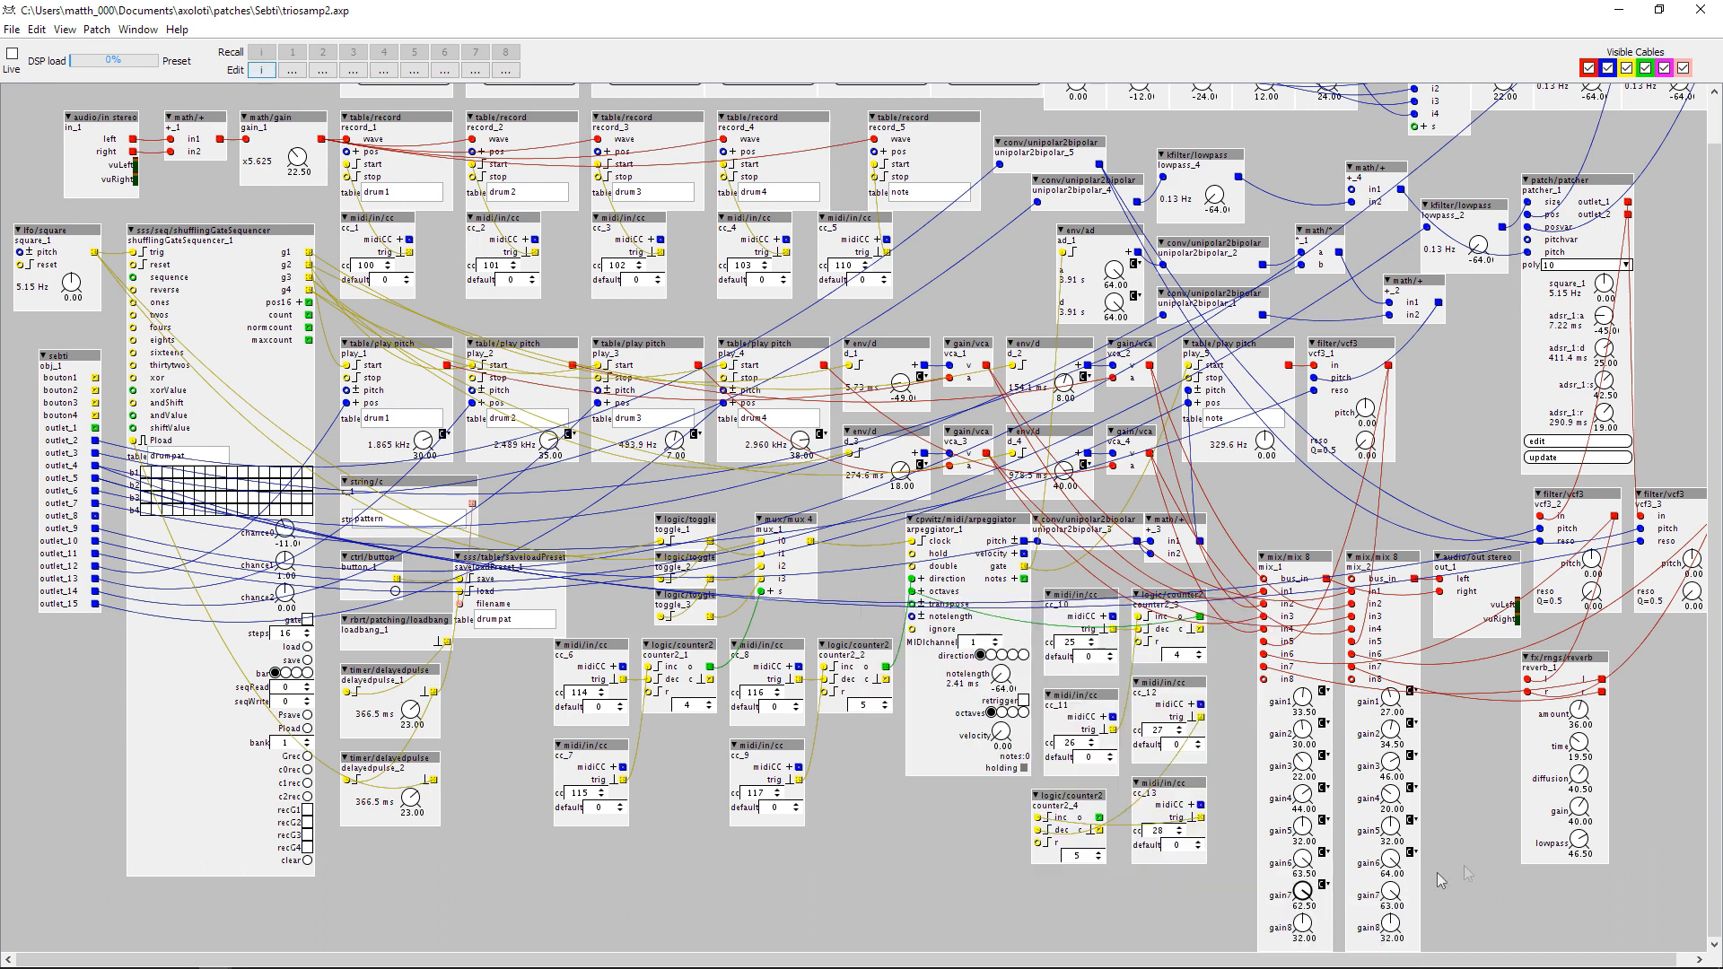
pyautogui.rightClick(1392, 894)
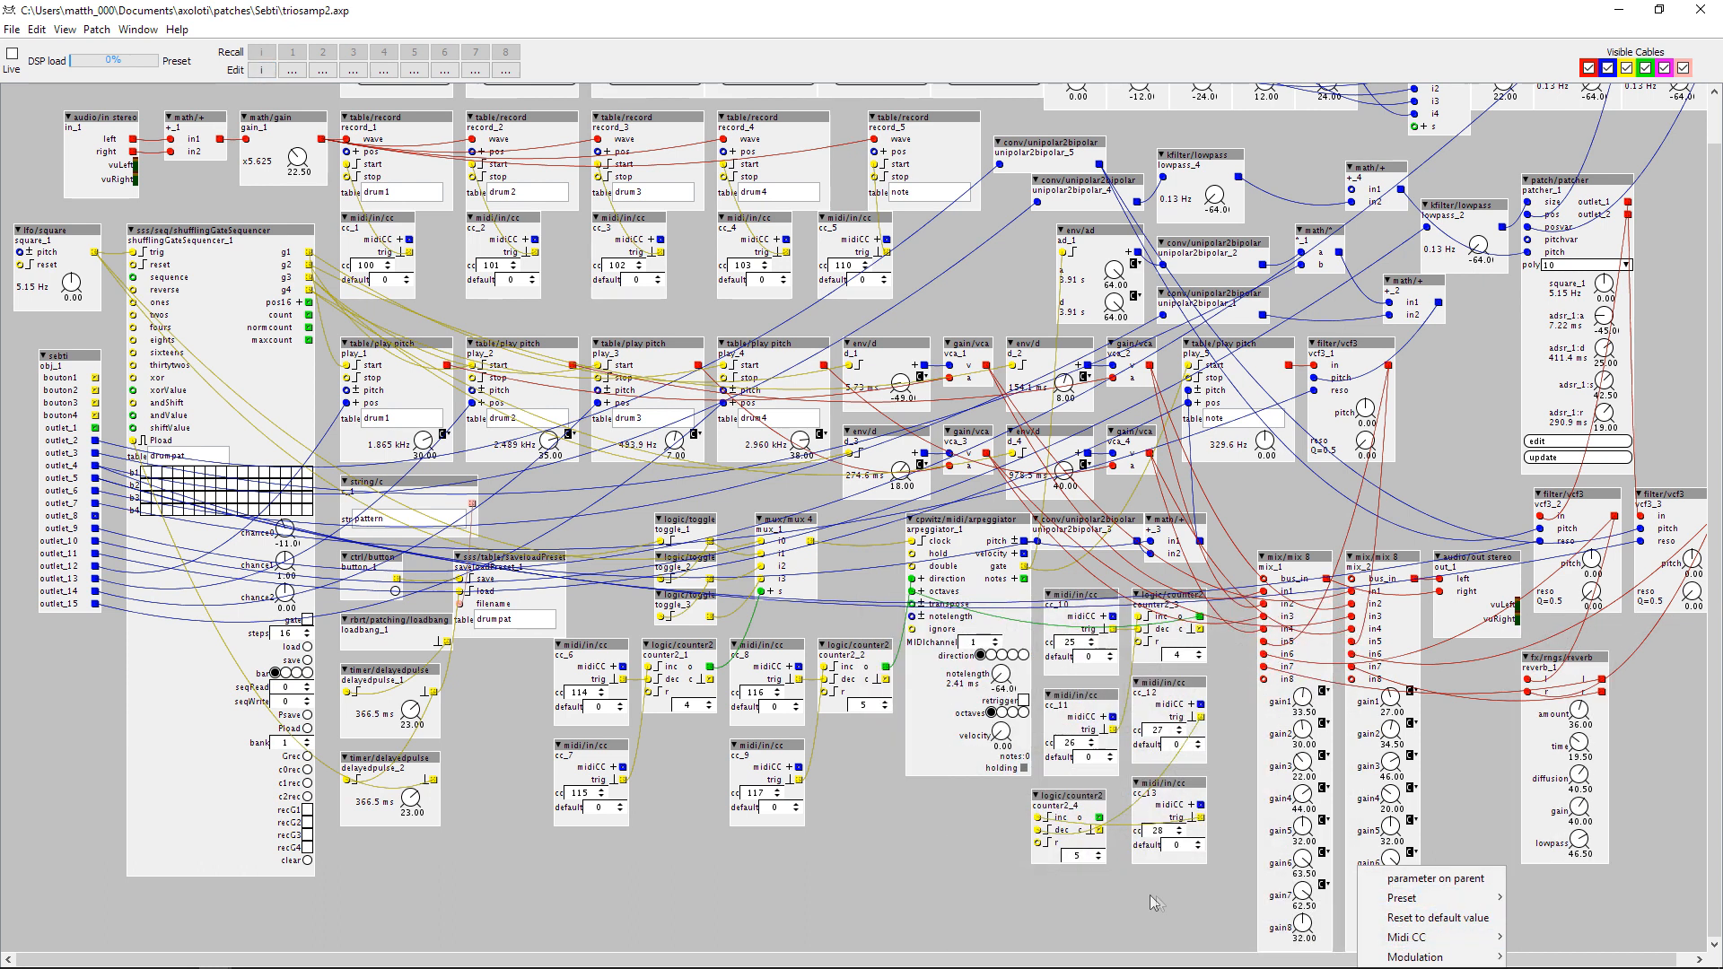
pyautogui.moveTo(1379, 944)
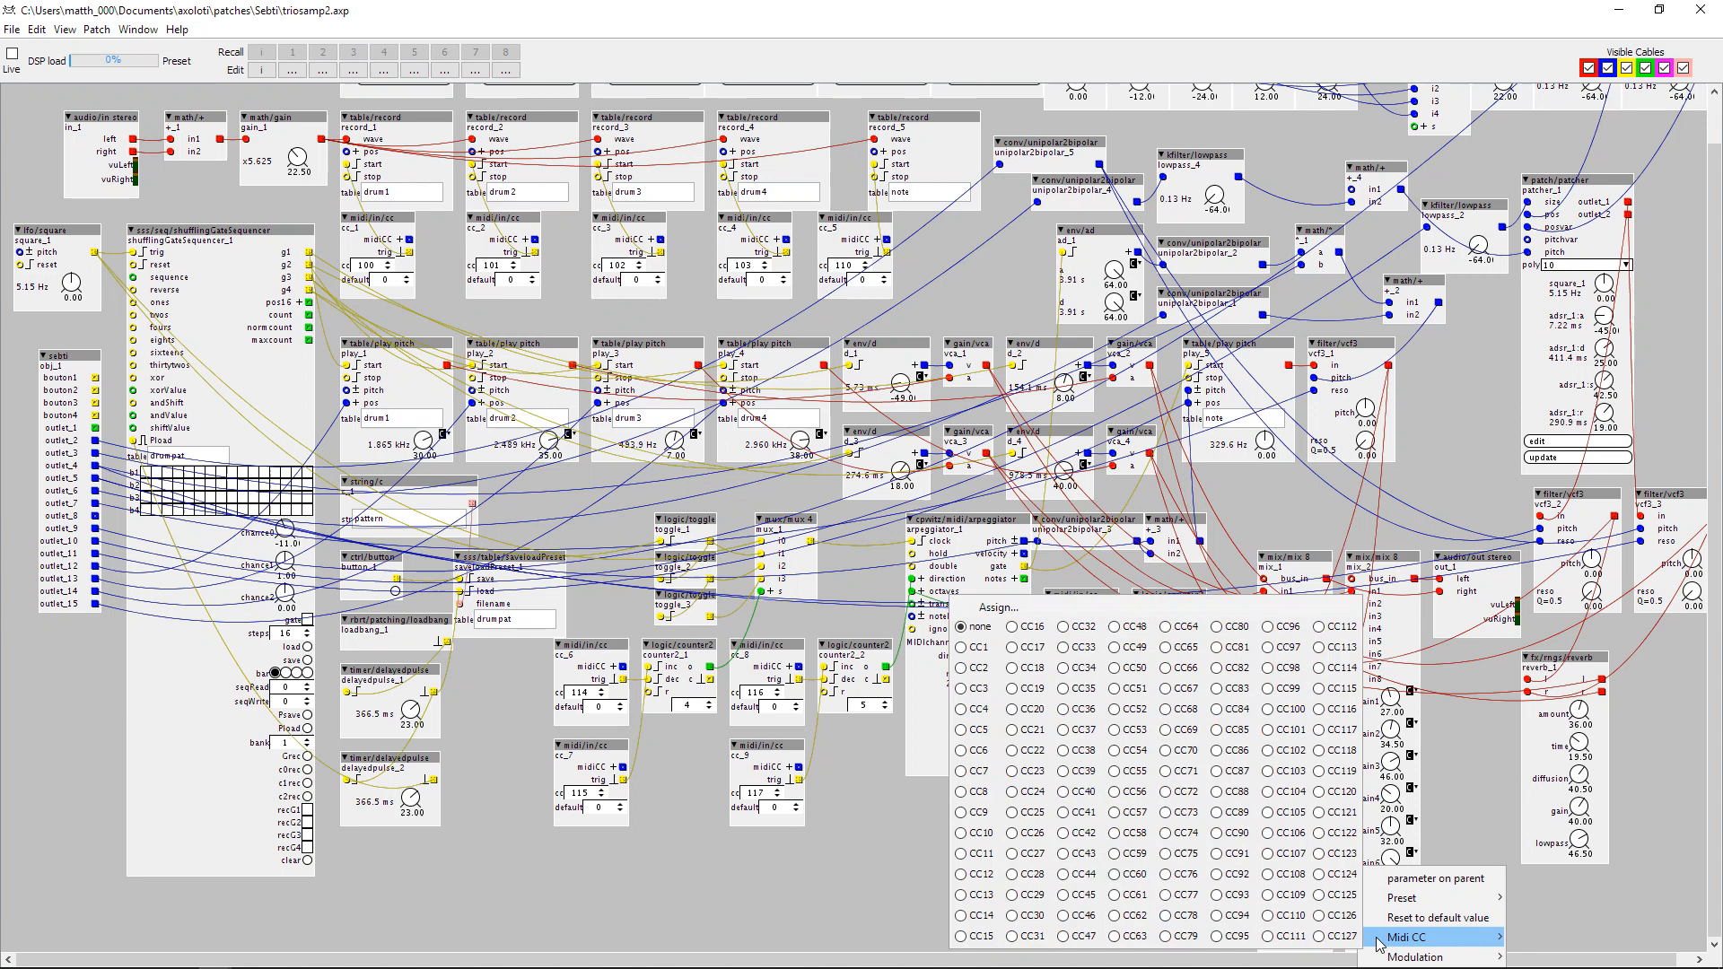
pyautogui.click(1458, 790)
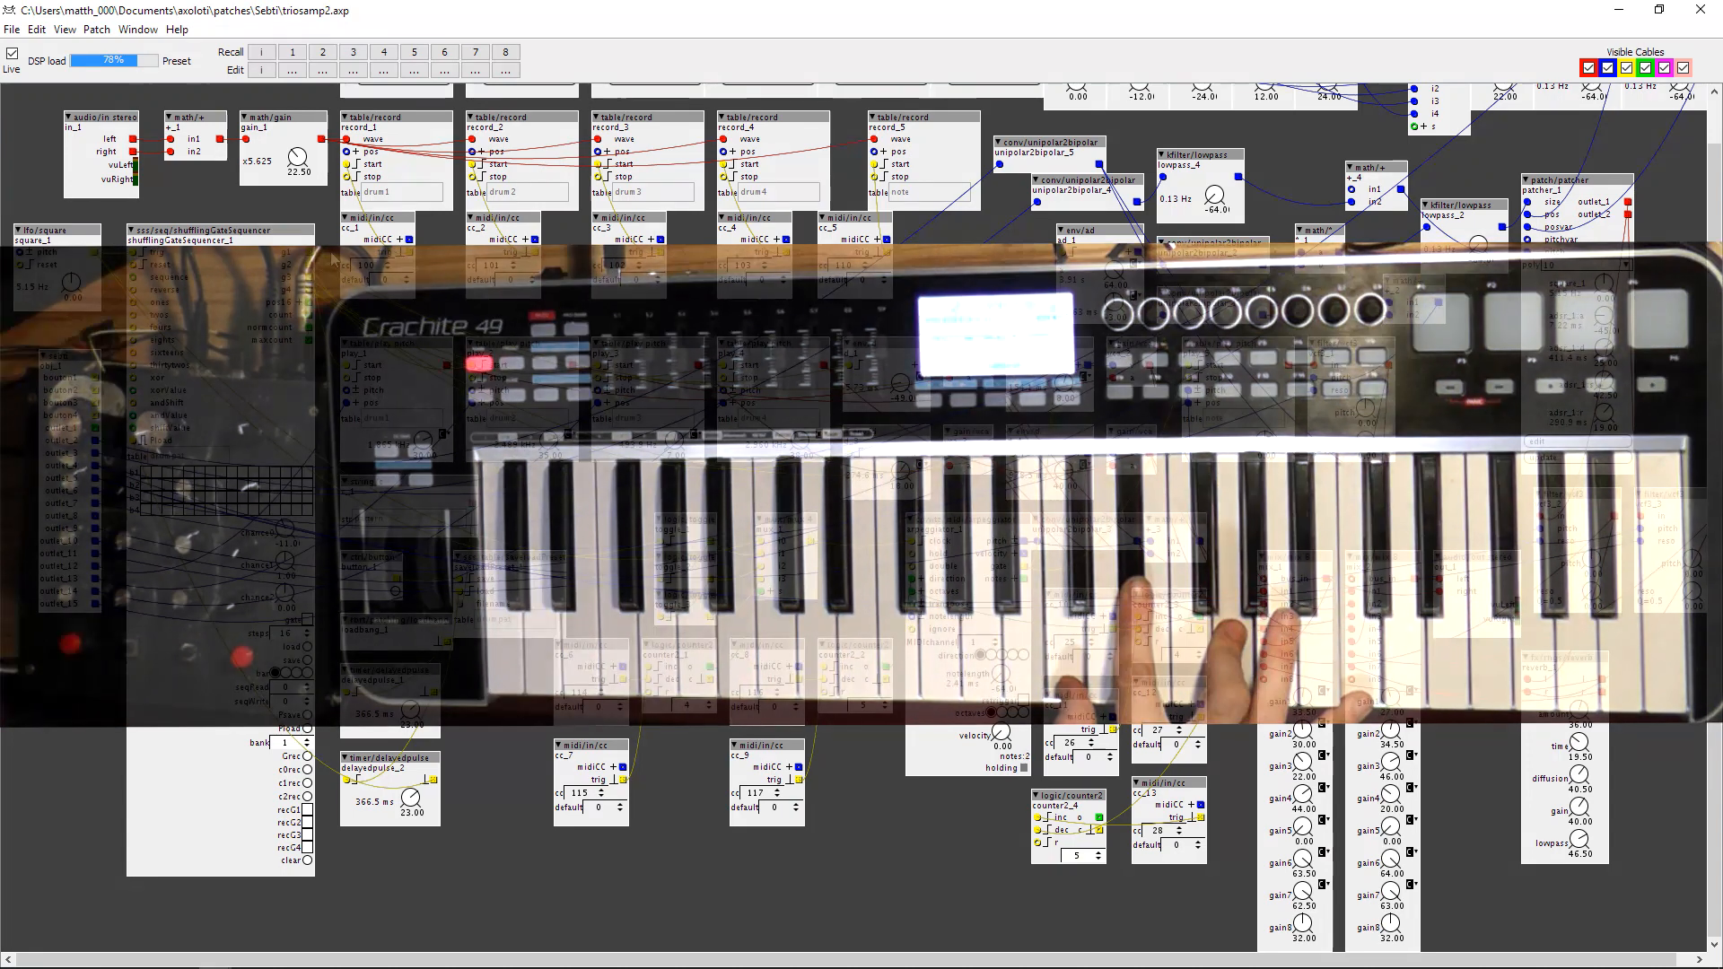
# Stop the live patch, connect the o output of counter2_4 to the s input of mux_2, and take the patch live again.
pyautogui.scroll(1, 372, 323)
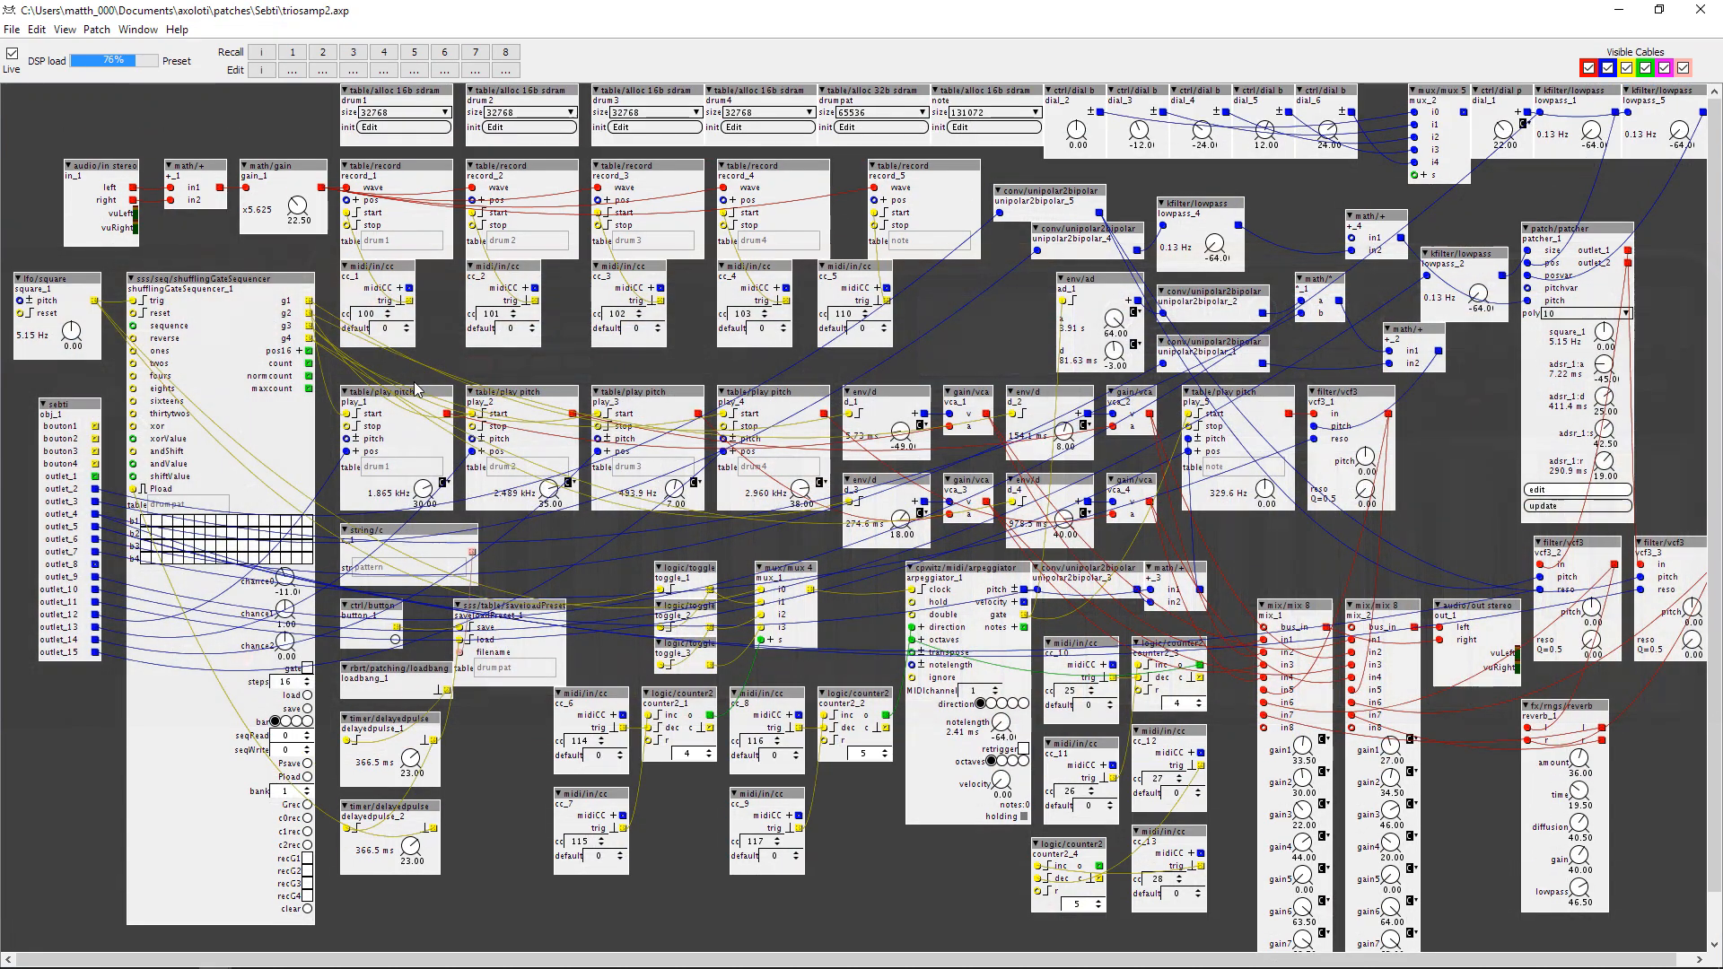
pyautogui.click(11, 53)
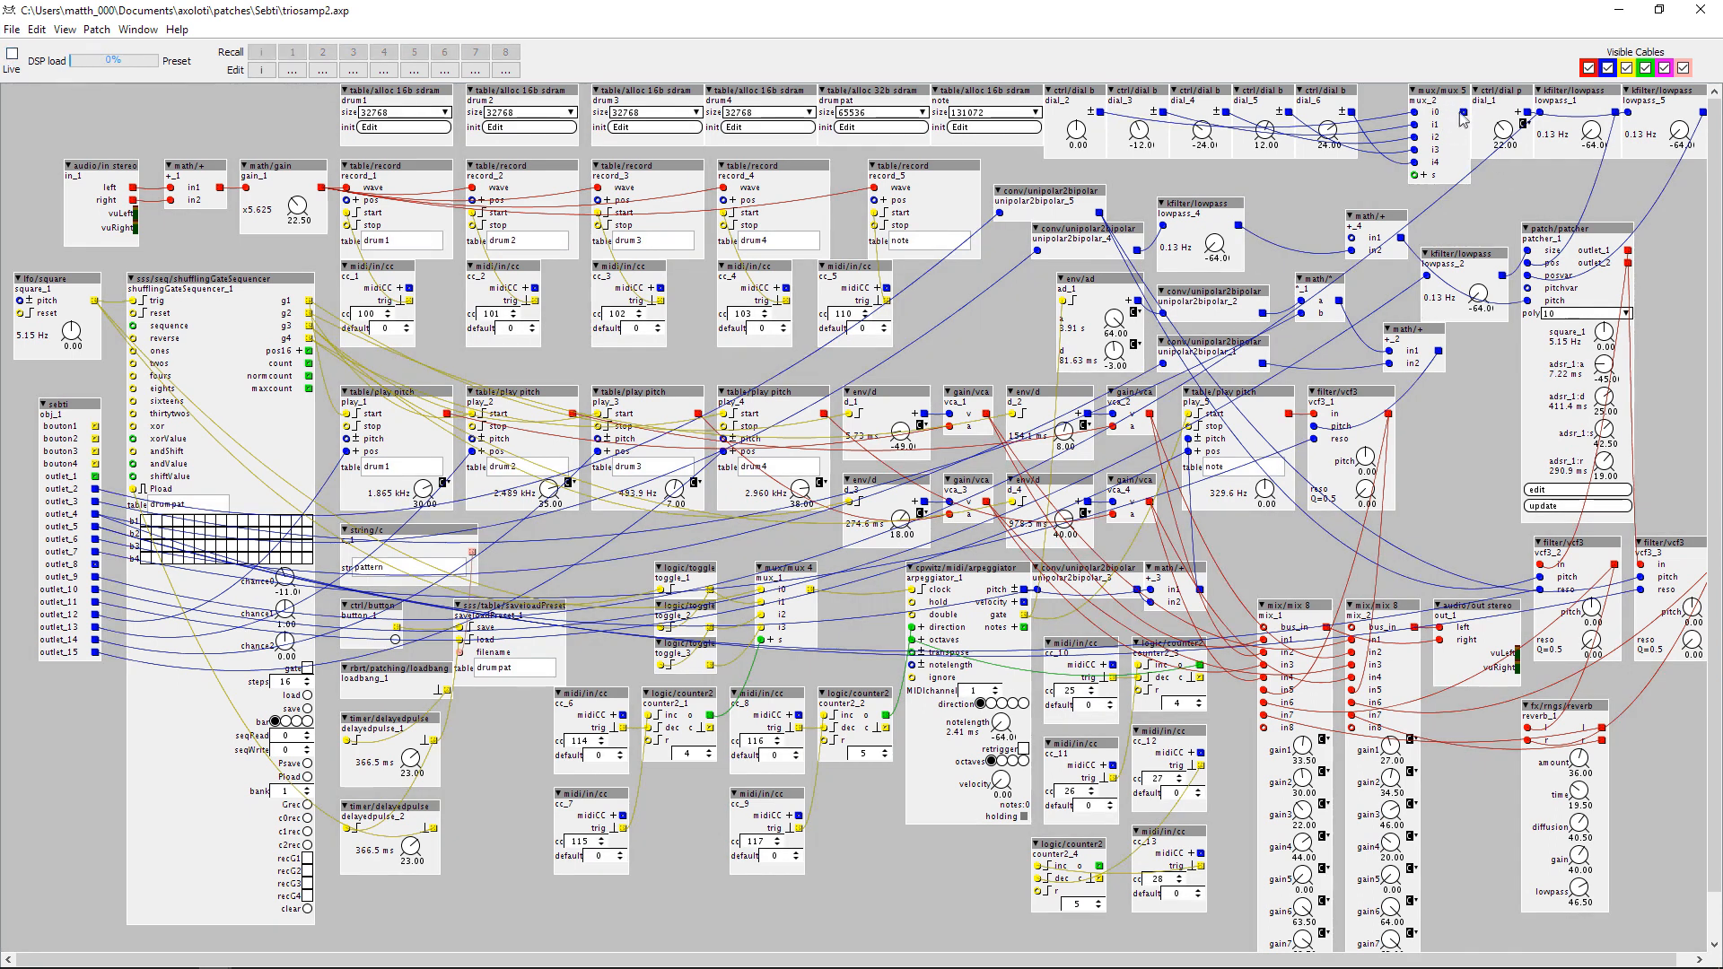
pyautogui.moveTo(1418, 193); pyautogui.dragTo(1351, 239)
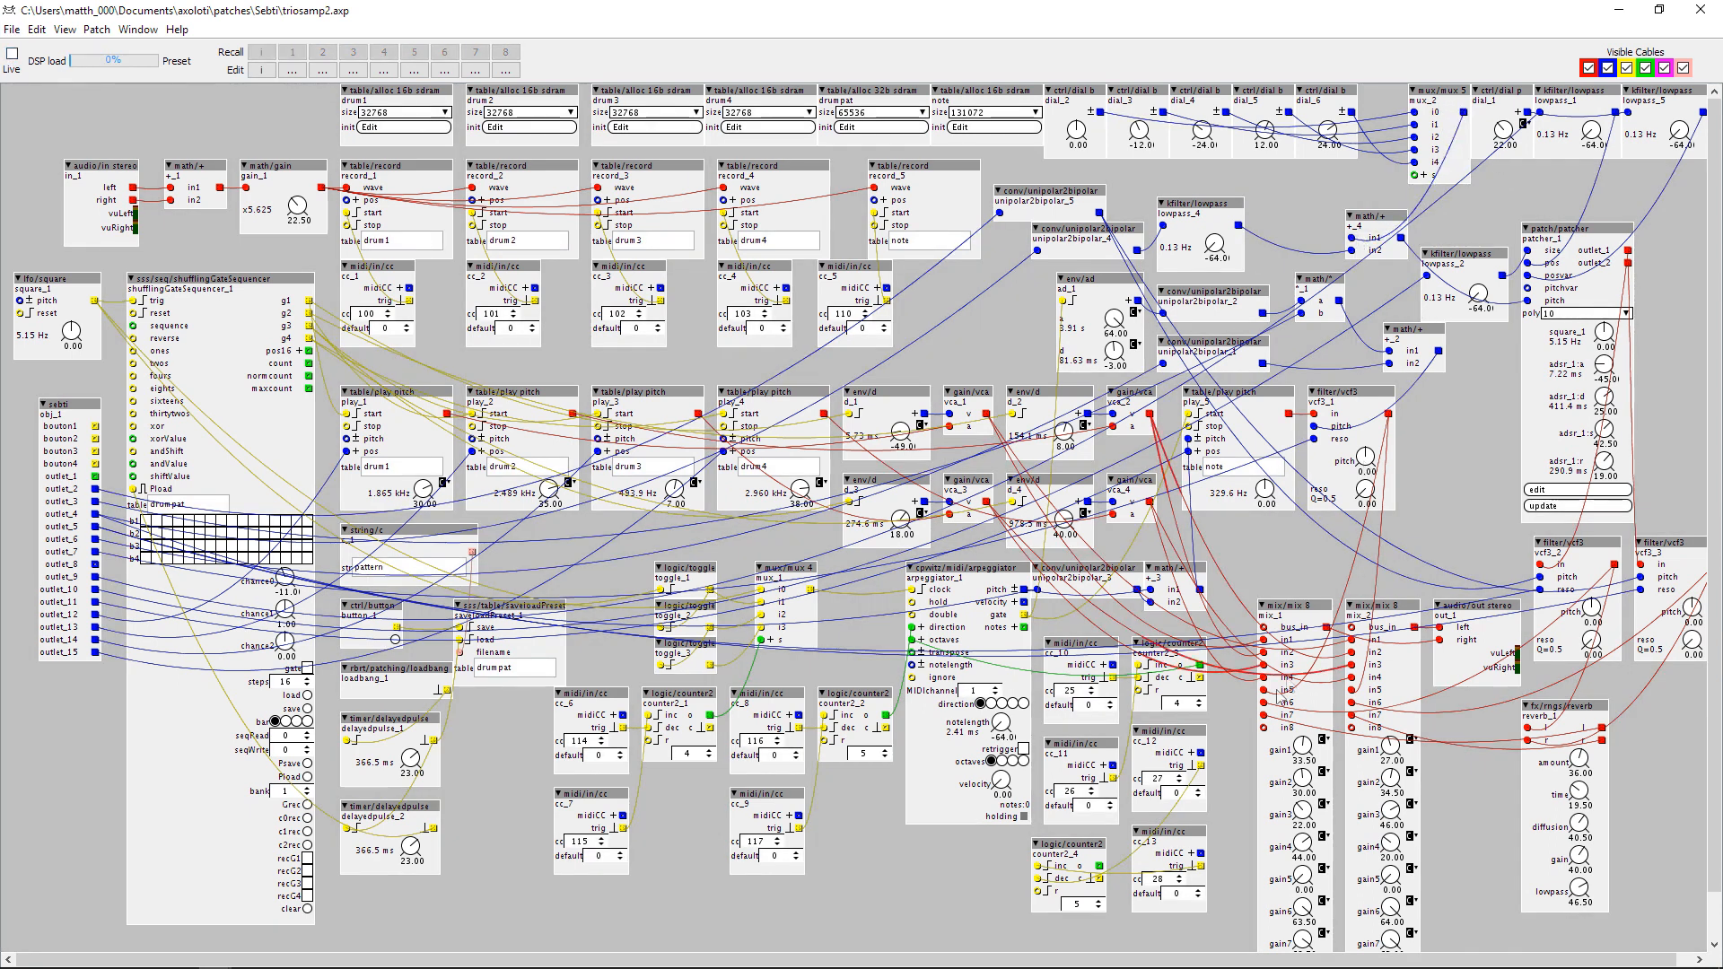
pyautogui.moveTo(1135, 857); pyautogui.dragTo(1414, 175)
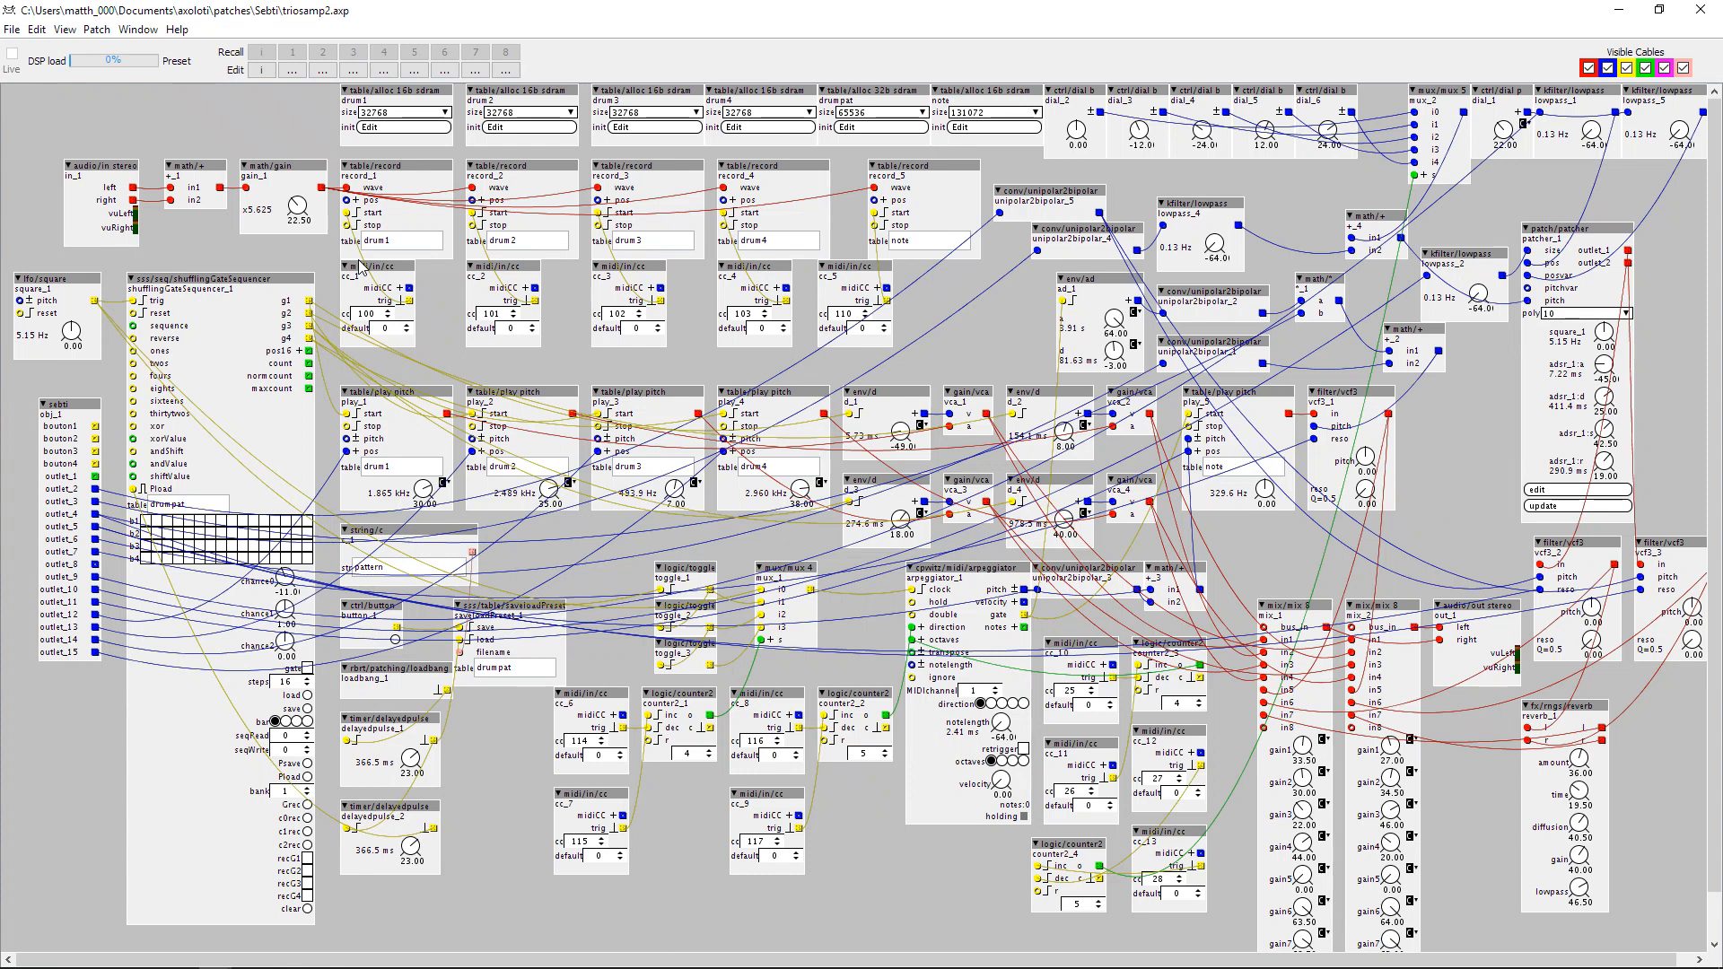
pyautogui.hotkey('ctrl', 'l')
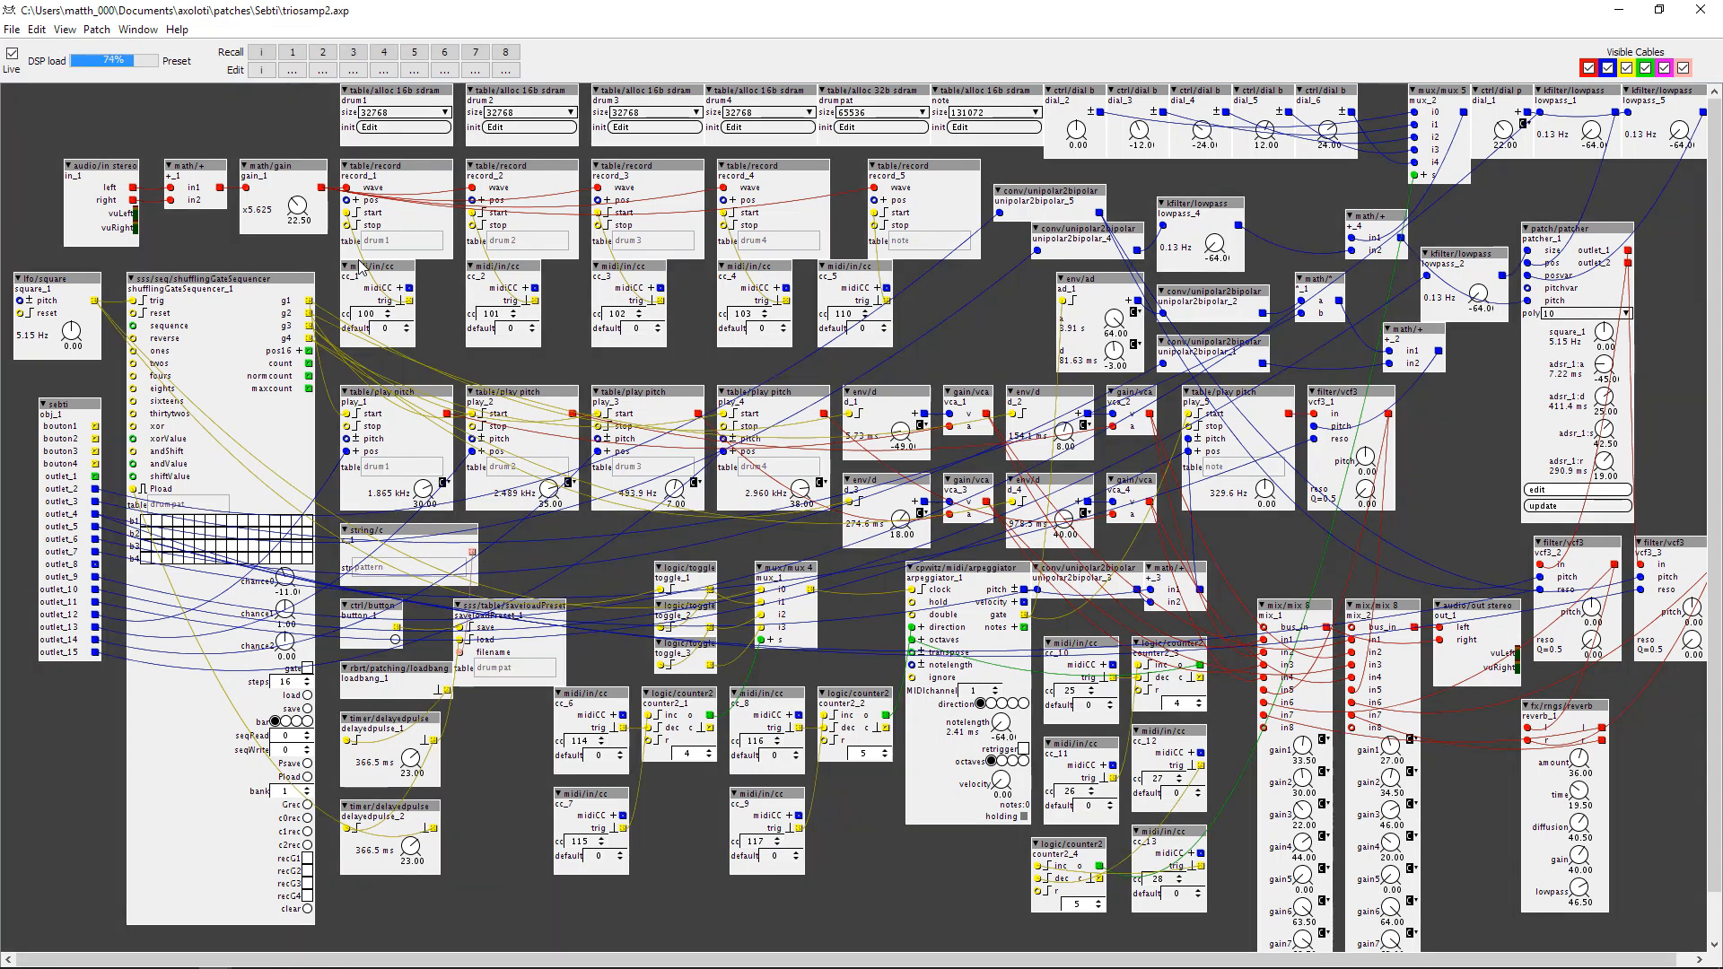